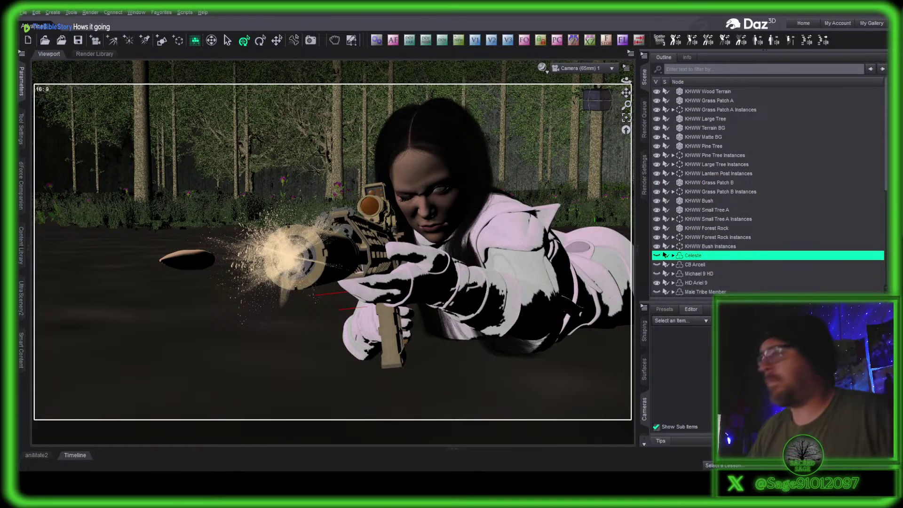
Switch the viewport to Perspective View and frame the wooden cup standing on the chopping log.
click(579, 69)
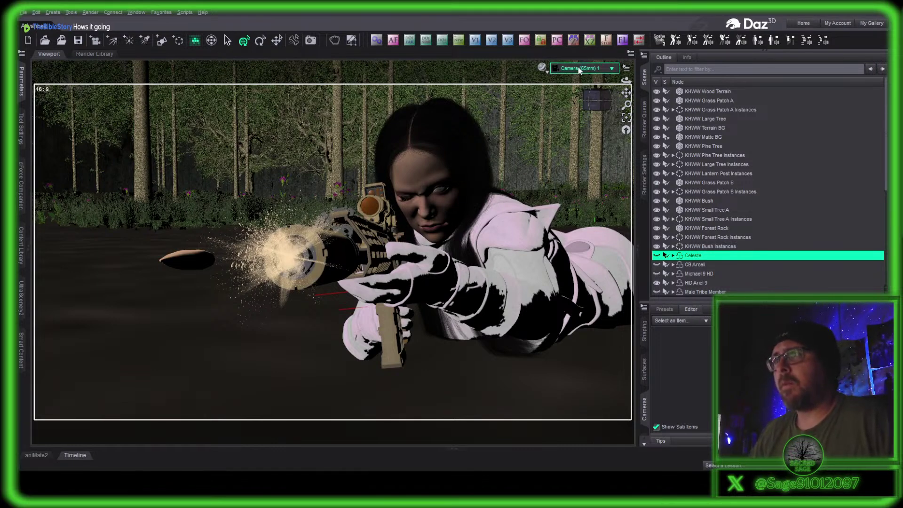
click(580, 75)
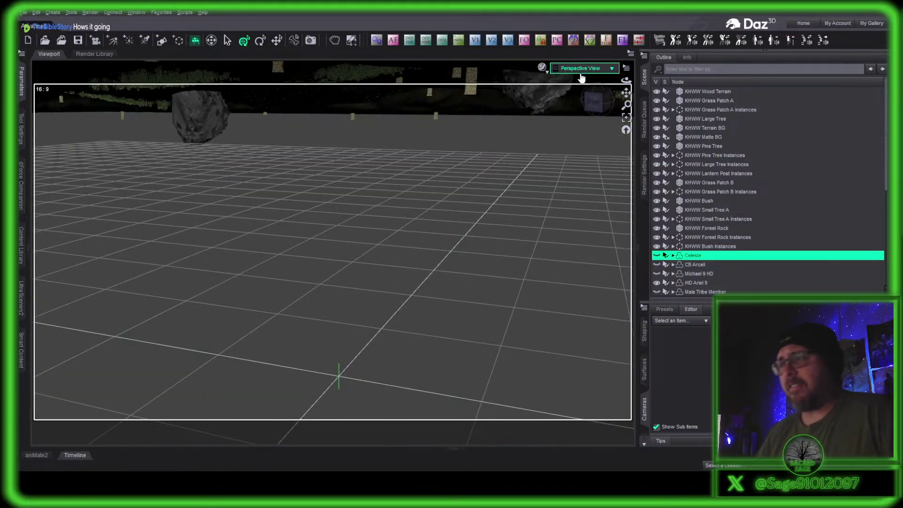
click(626, 120)
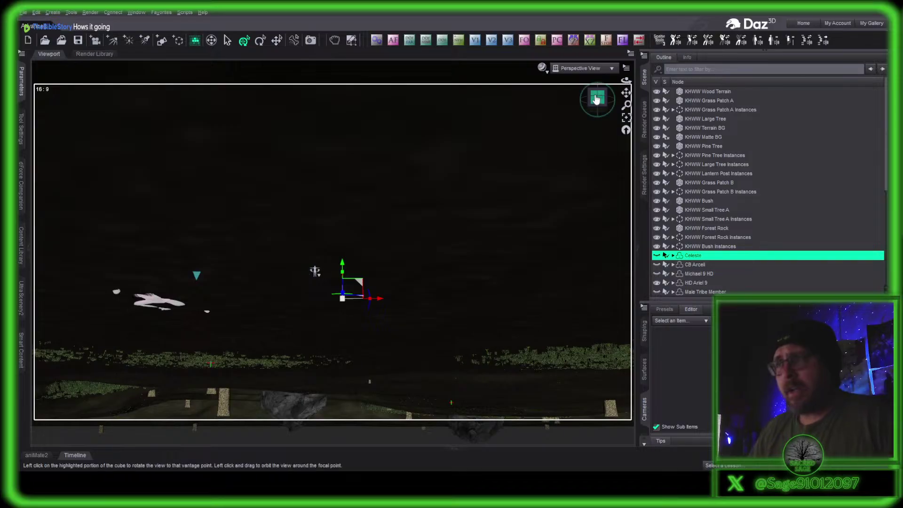
mouse_move(595, 100)
mouse_down()
mouse_move(595, 90)
mouse_move(600, 110)
mouse_move(600, 91)
mouse_up()
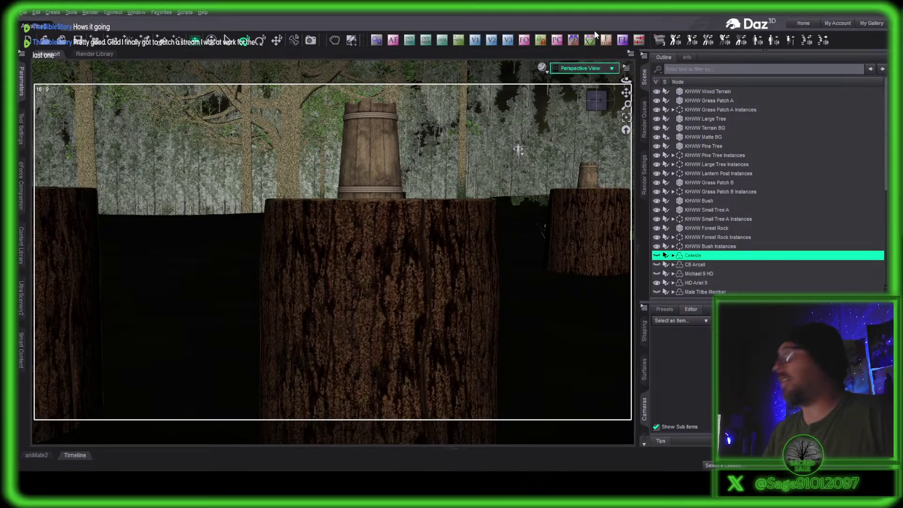
drag(596, 101, 598, 98)
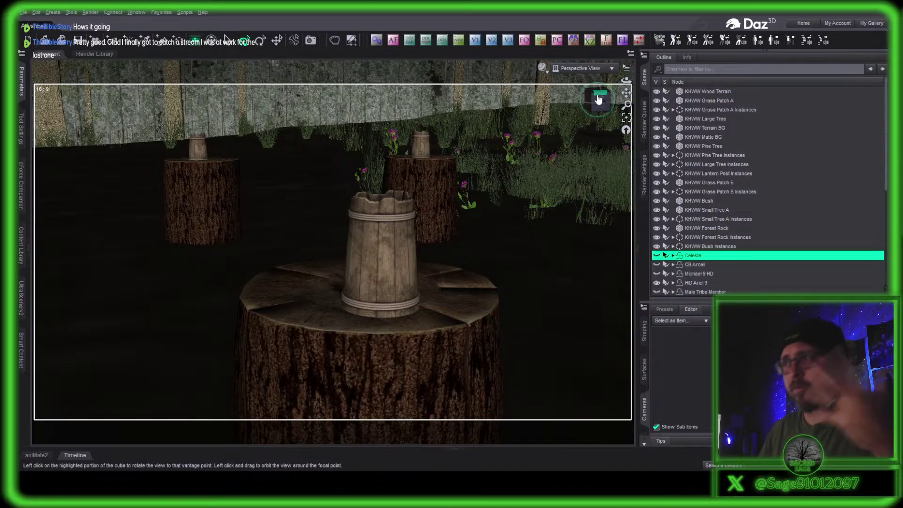
alt+drag(301, 109, 291, 136)
drag(604, 100, 605, 100)
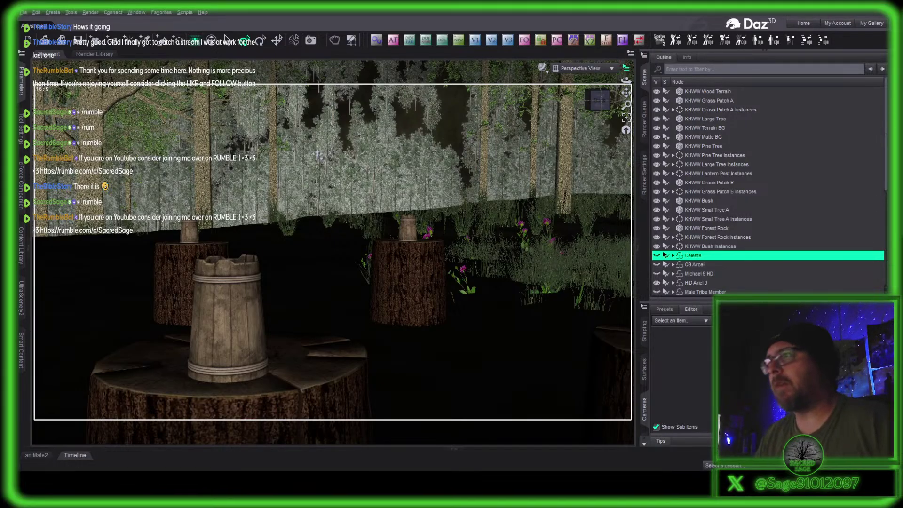
Review the queued scenes and their render times in the render queue, from prologue1_animation.duf to cora_stress_reliever10.duf.
click(645, 119)
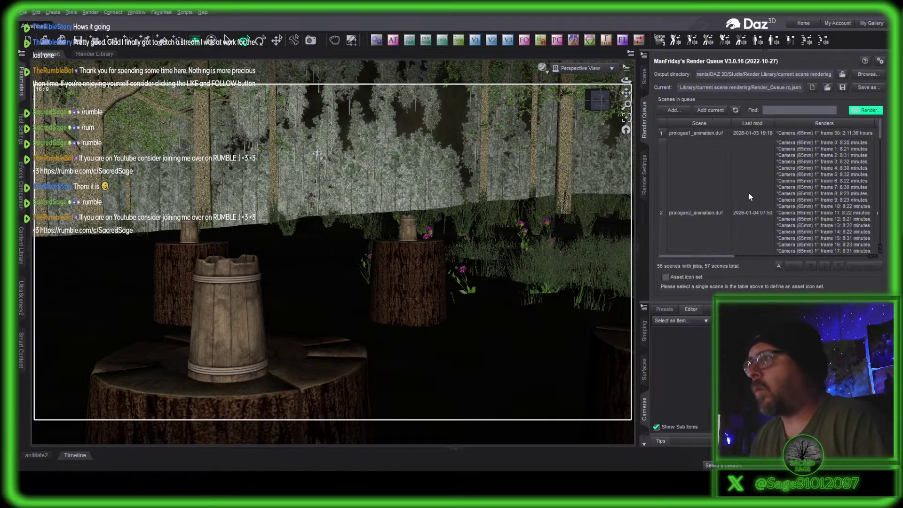
scroll(800, 196, down, 5)
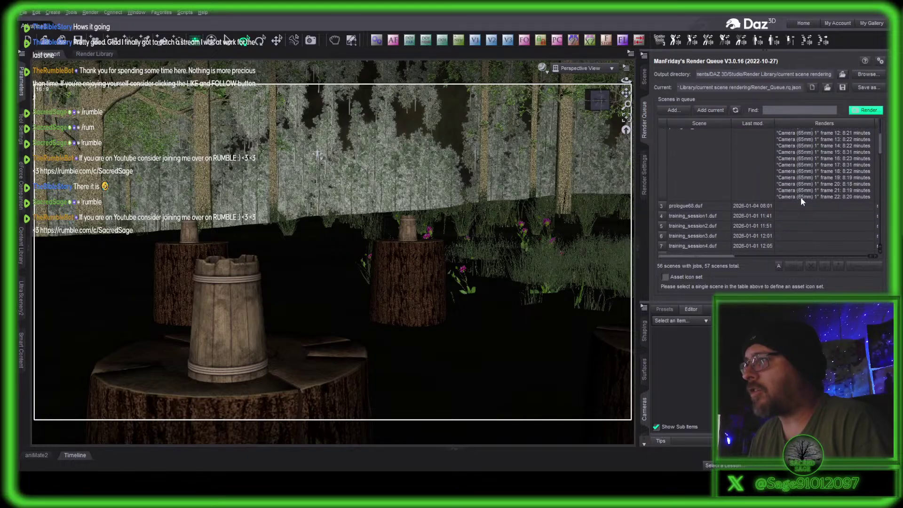
scroll(800, 196, up, 5)
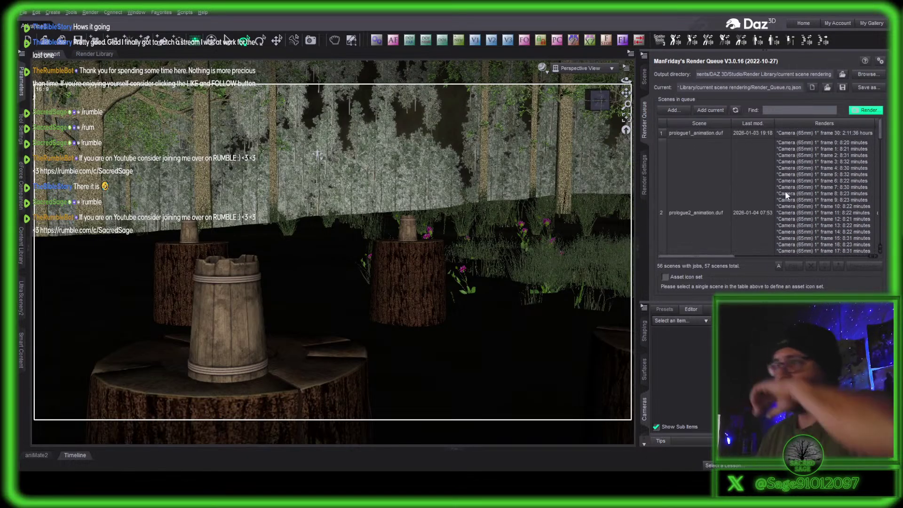
click(715, 133)
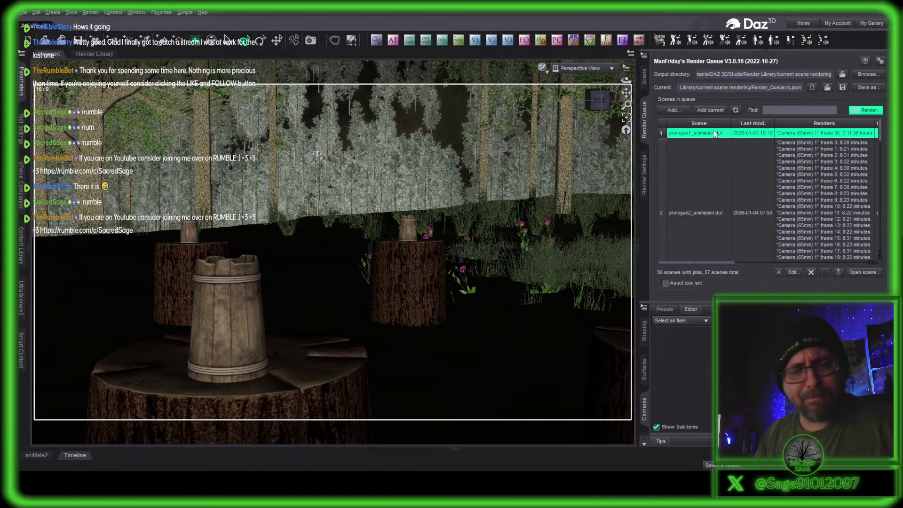
scroll(766, 196, down, 10)
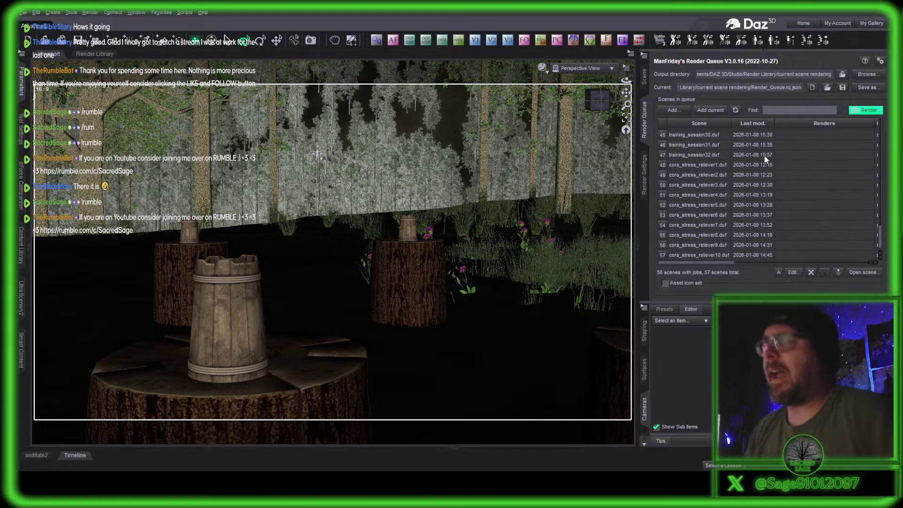
scroll(763, 155, up, 10)
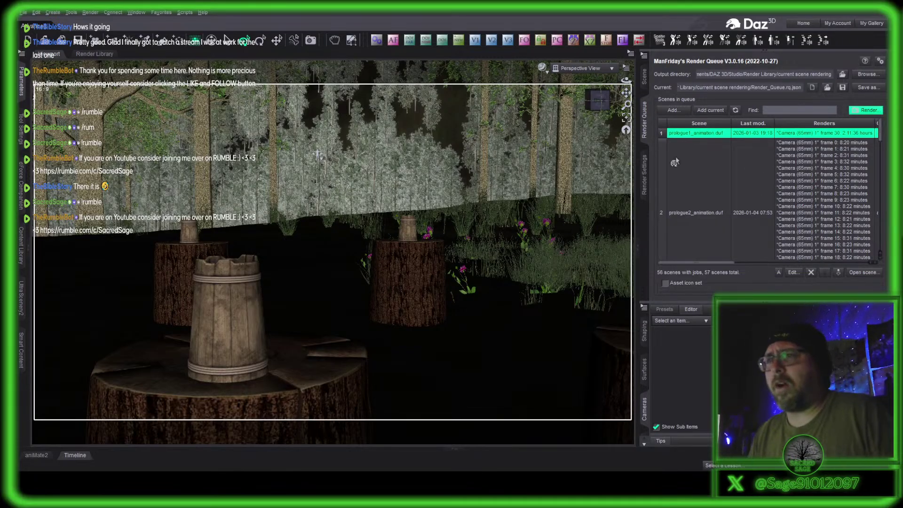
Return to the scene hierarchy and inspect the wooden cups on the logs and the camera from other angles.
click(644, 75)
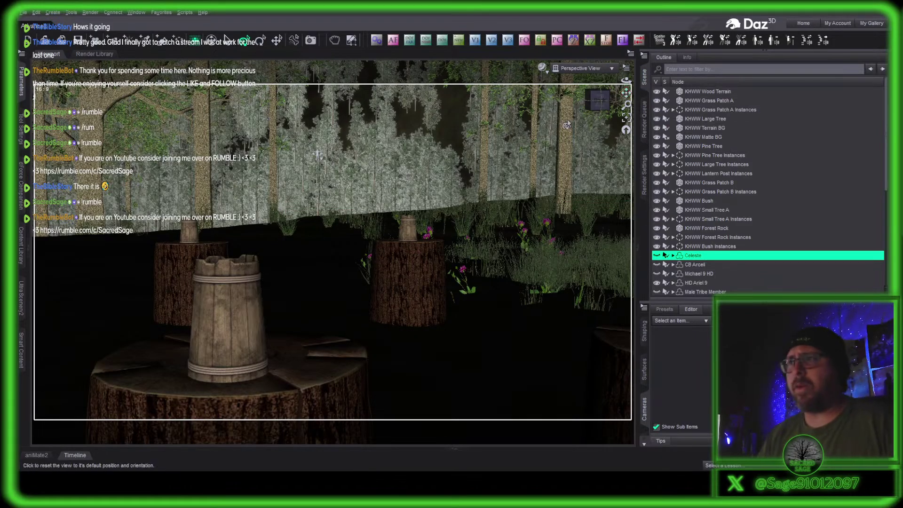
drag(596, 106, 657, 79)
scroll(597, 106, up, 3)
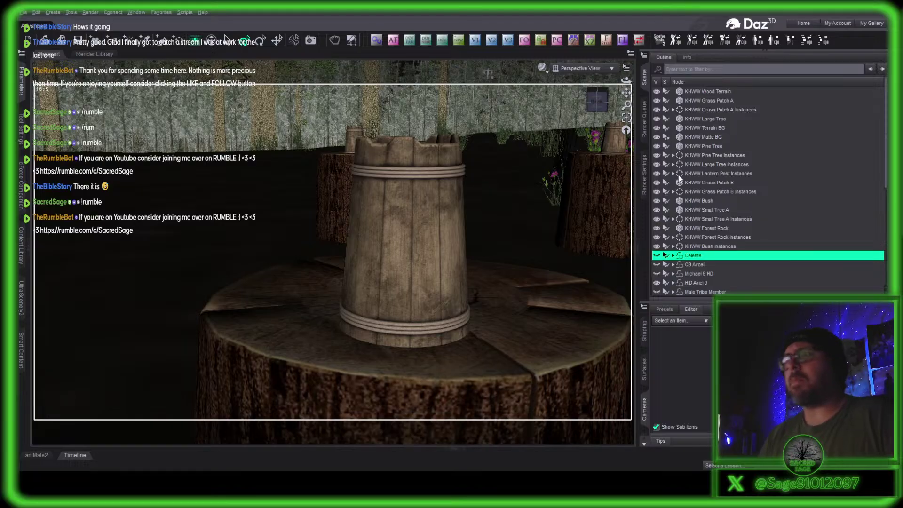
drag(597, 102, 606, 112)
scroll(721, 242, down, 6)
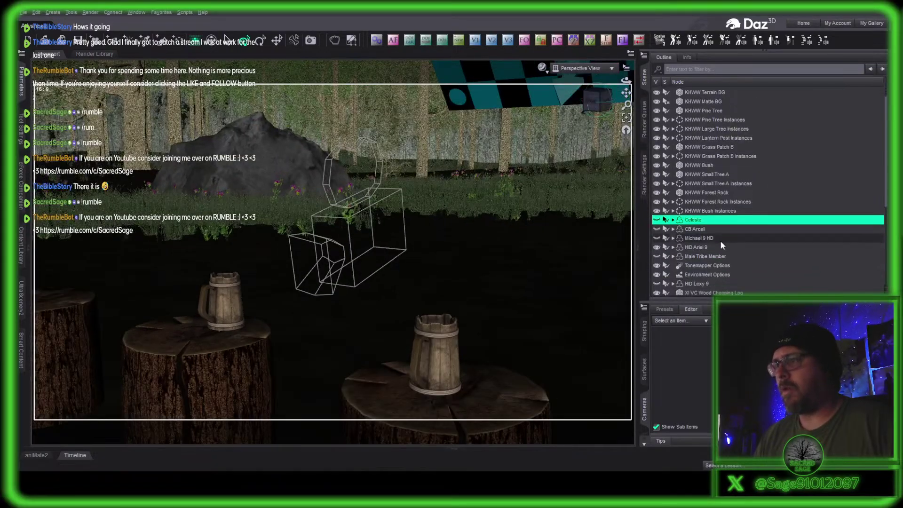
click(23, 85)
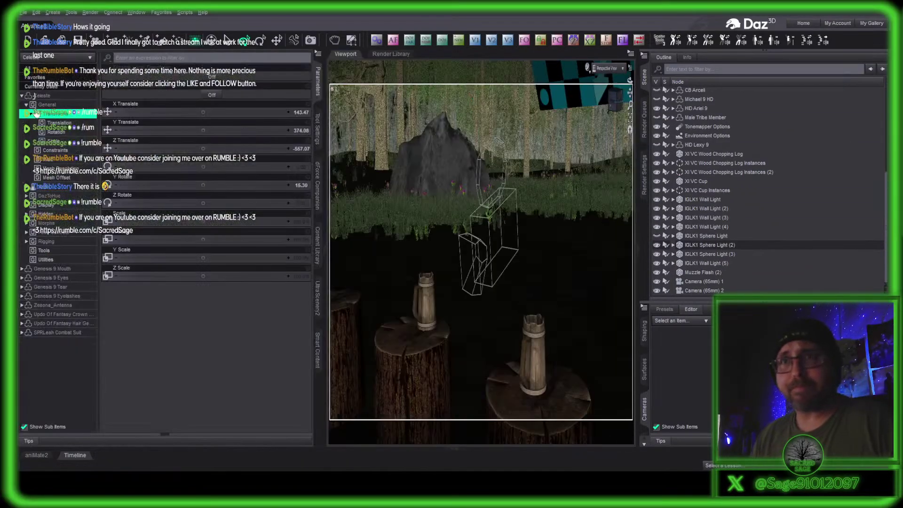
click(318, 358)
click(317, 358)
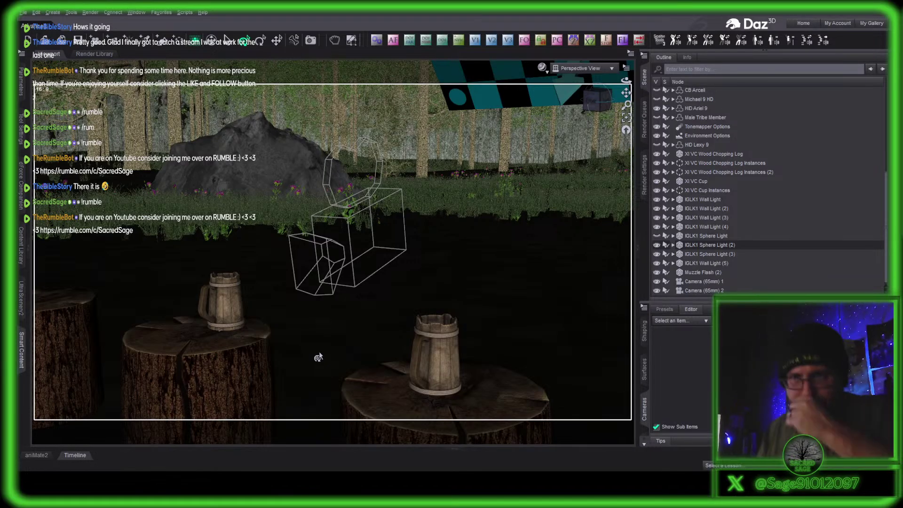
Search all installed products in Smart Content for muzzle.
click(21, 347)
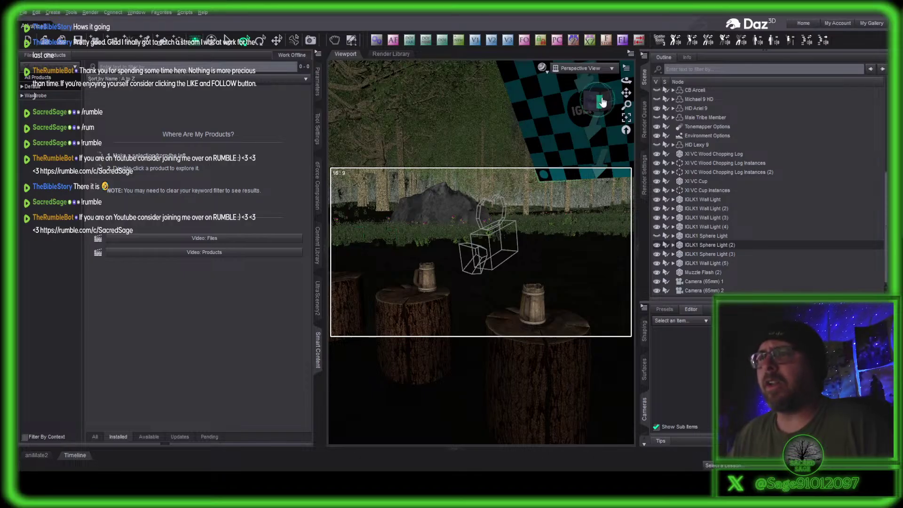
drag(601, 102, 521, 83)
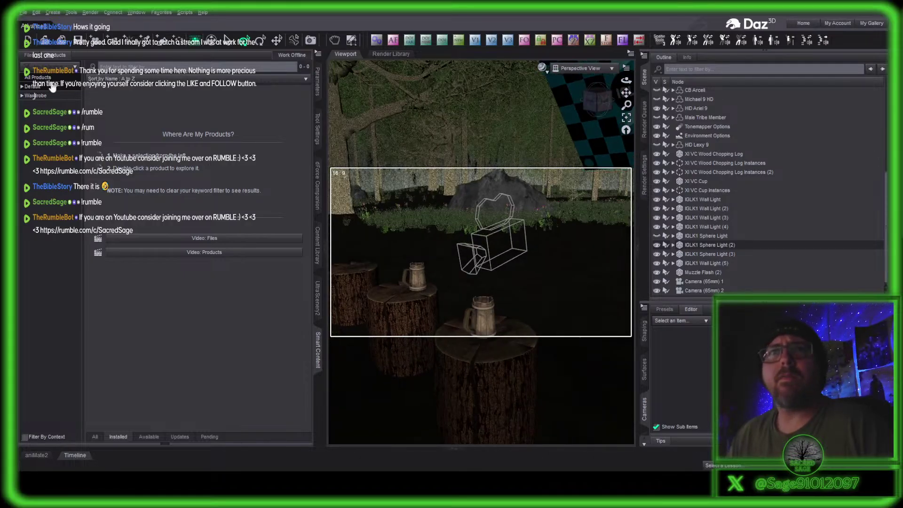
click(39, 78)
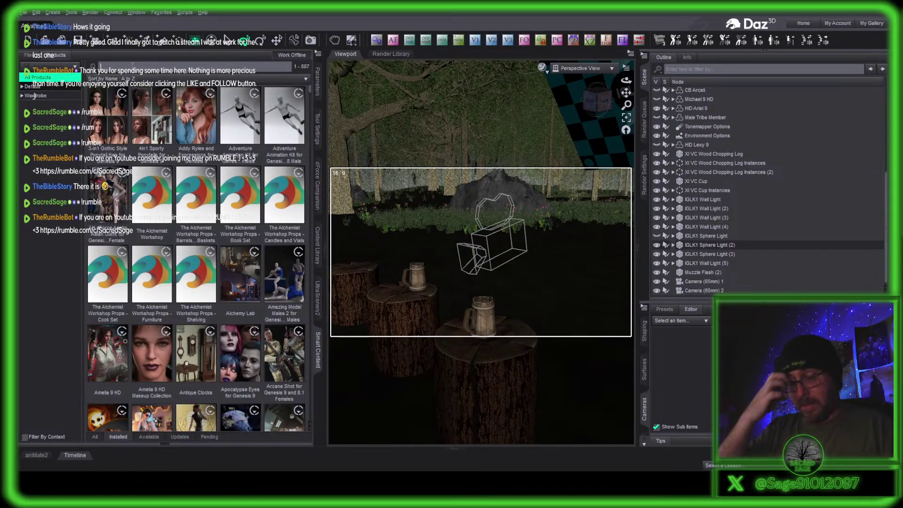
text(muzzle)
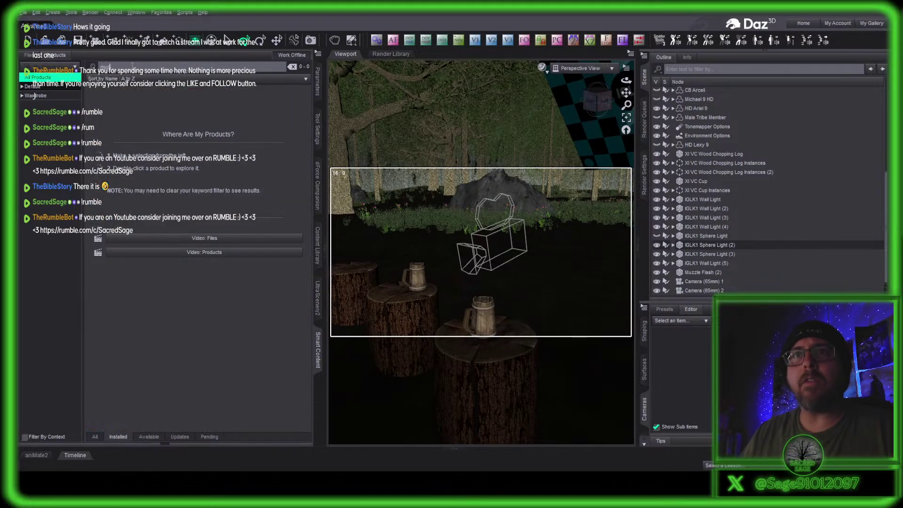
Search the installed products for fire instead, look through the firefight product's props, and return to the product list.
key(BackSpace)
key(BackSpace)
key(BackSpace)
key(BackSpace)
key(BackSpace)
key(BackSpace)
text(fire)
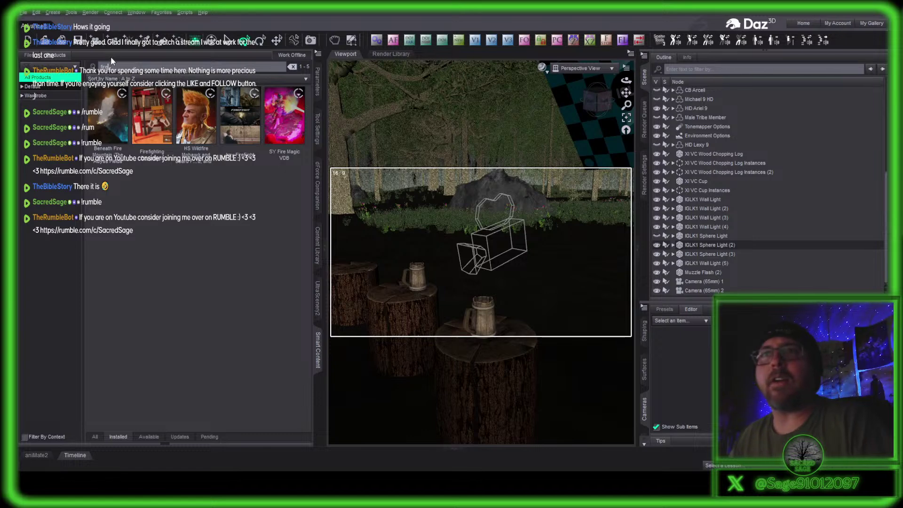
double_click(241, 113)
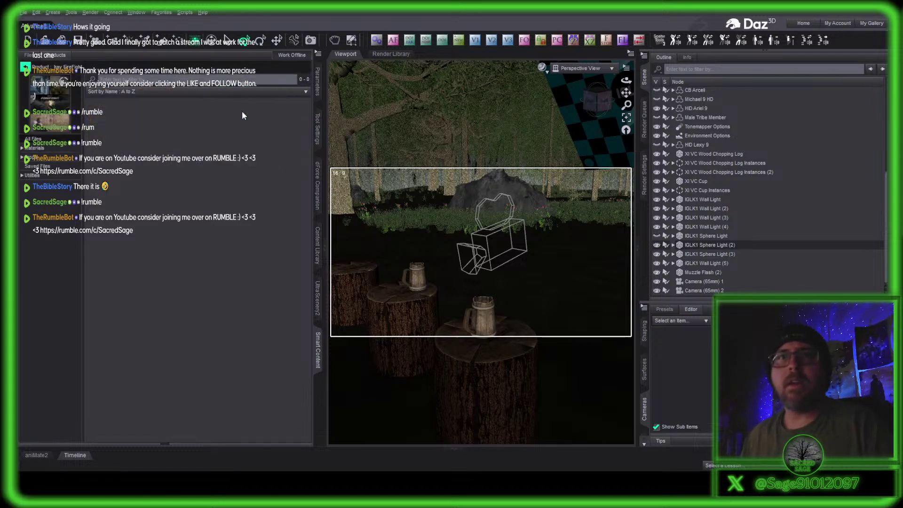
click(41, 158)
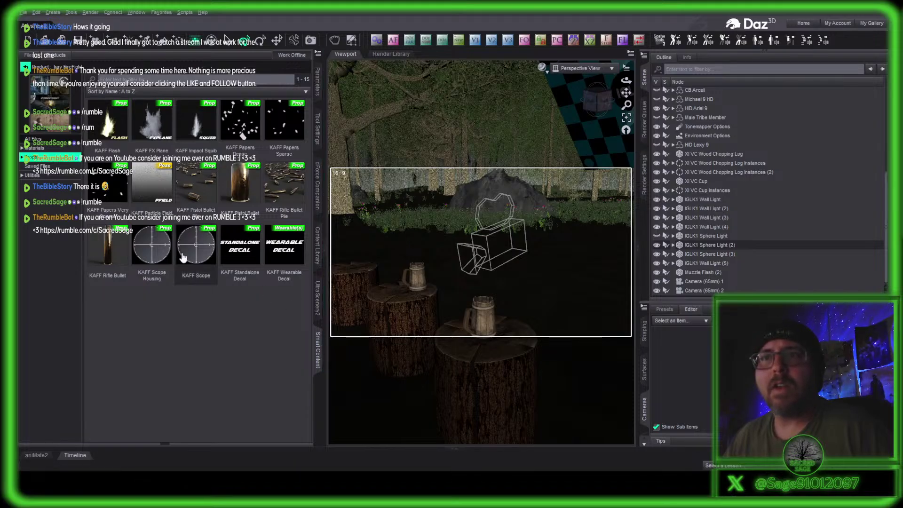
click(26, 67)
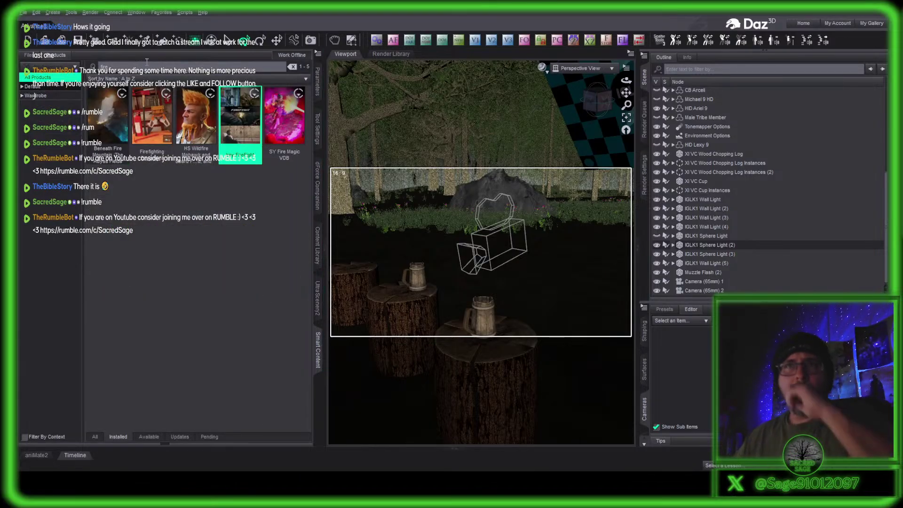
Search the products for generation and show the props of Next Generation Rifle and Accessories.
drag(133, 69, 60, 63)
key(BackSpace)
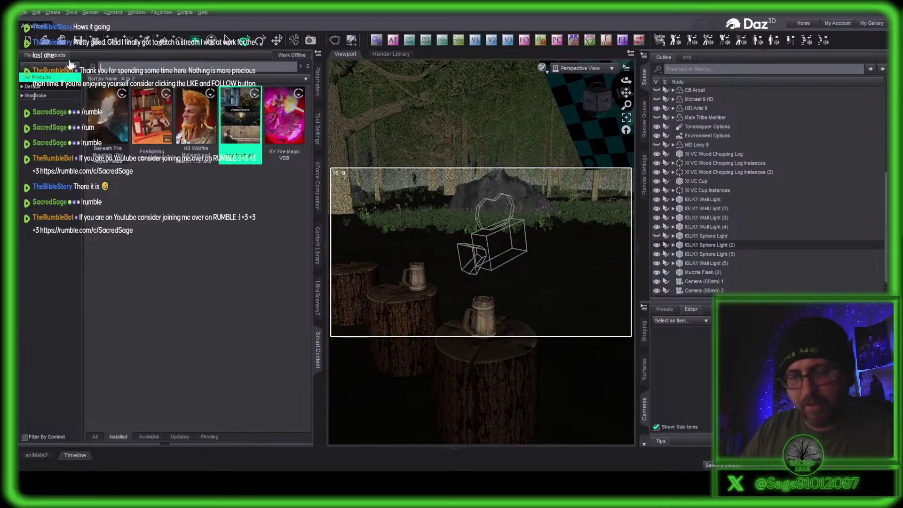
text(generation)
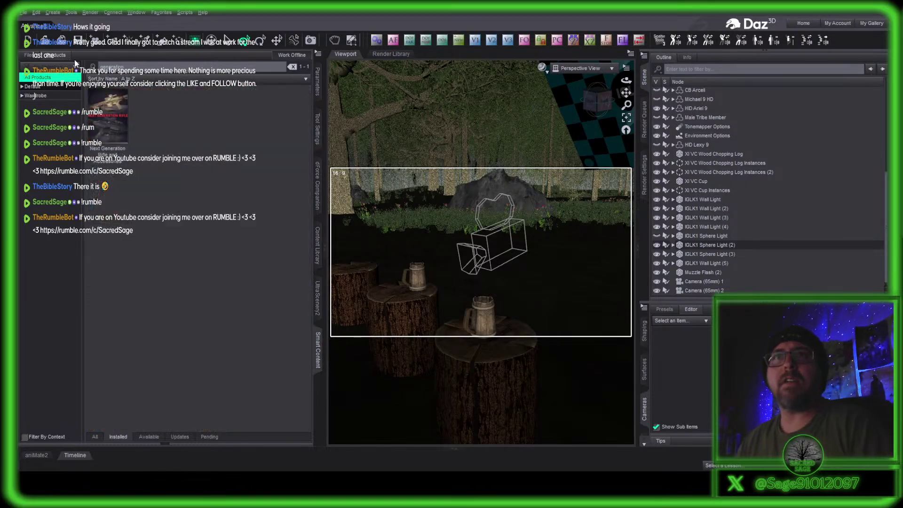
click(102, 115)
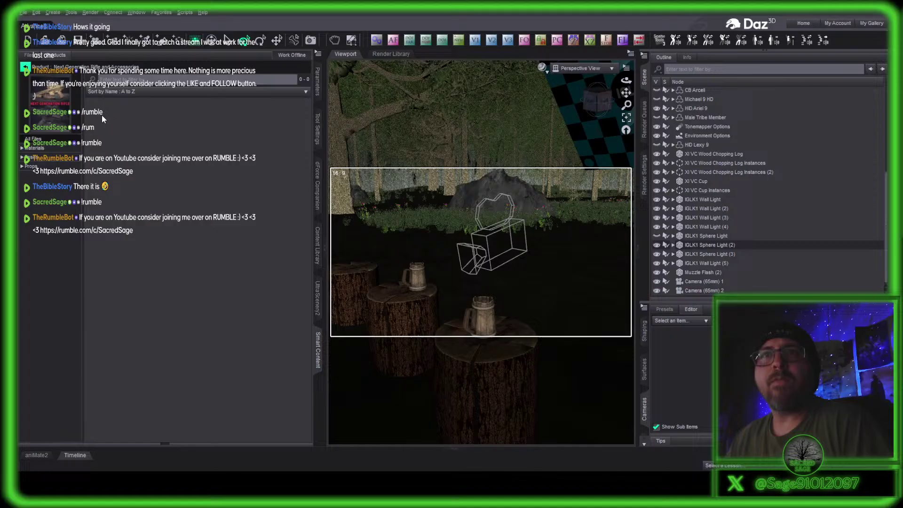
click(47, 167)
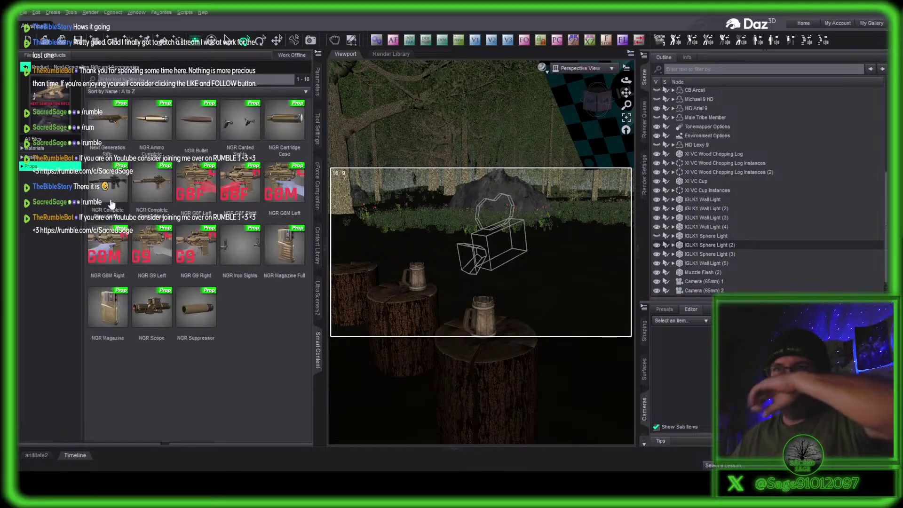
Load the NGR Bullet prop and look for it among the scene nodes, checking inside IGLK1 Wall Light (4).
click(203, 126)
scroll(769, 232, up, 1)
scroll(768, 227, down, 1)
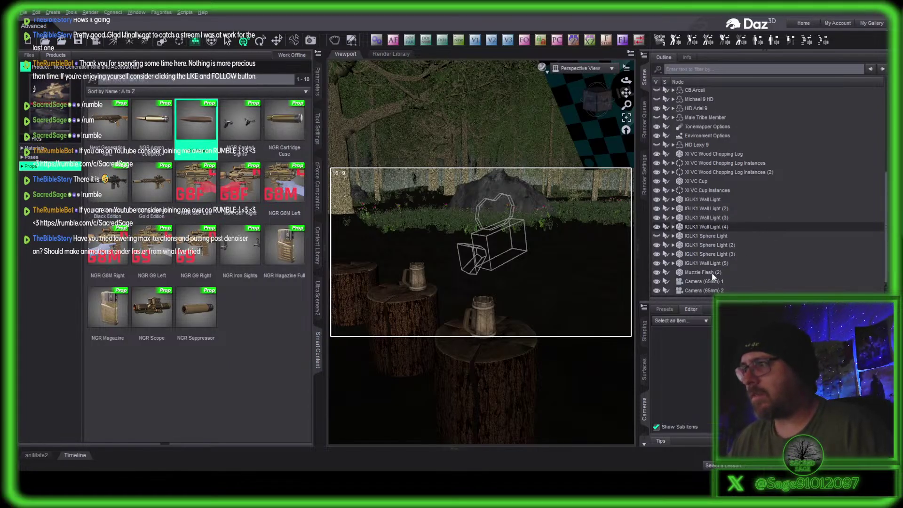
click(673, 227)
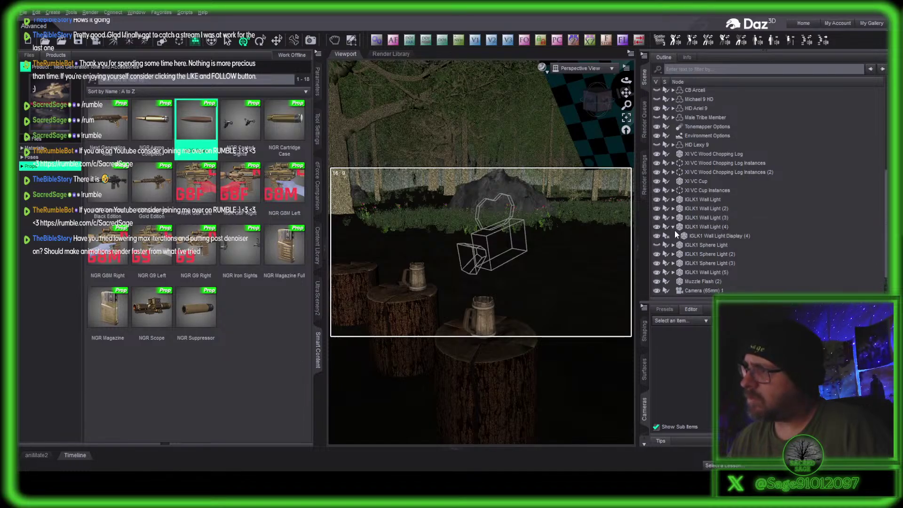
click(673, 226)
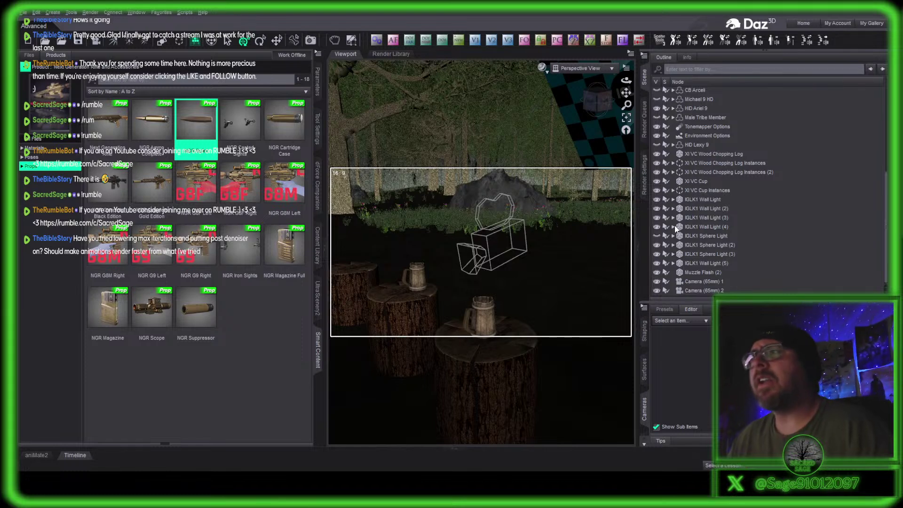
Filter the scene nodes for bullet and select NGR Bullet (3) under XI VC Cup Instance (14).
click(693, 67)
text(bo)
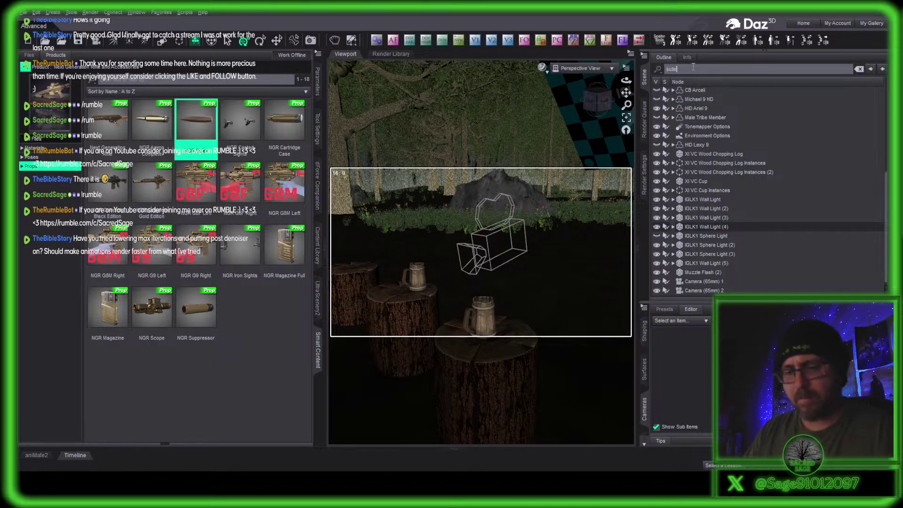
click(675, 92)
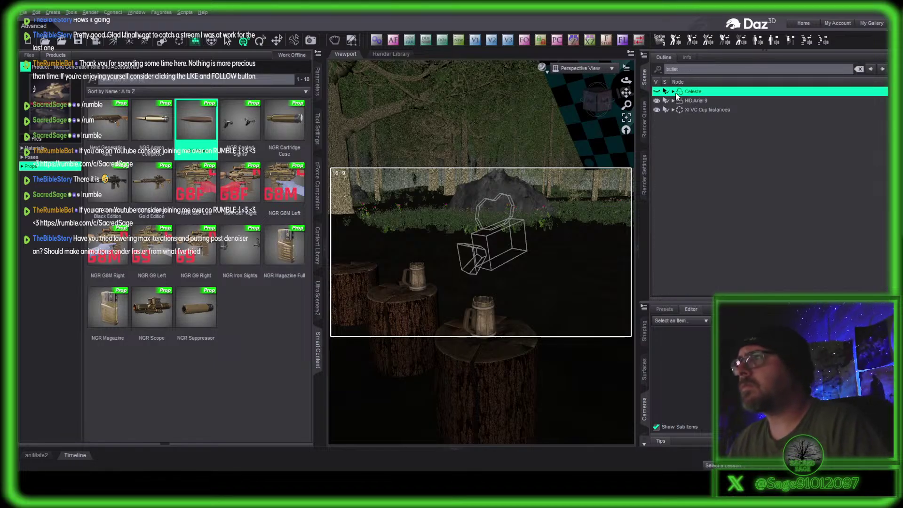
click(672, 109)
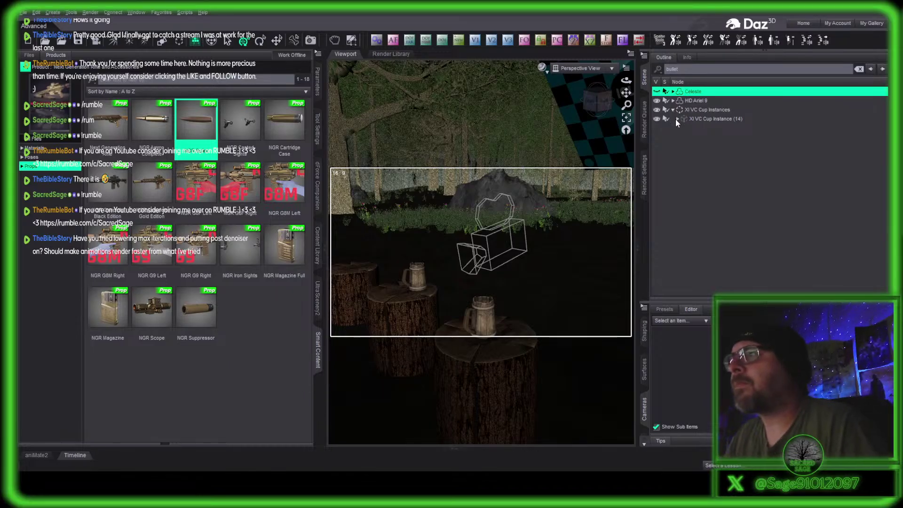
click(676, 119)
click(701, 128)
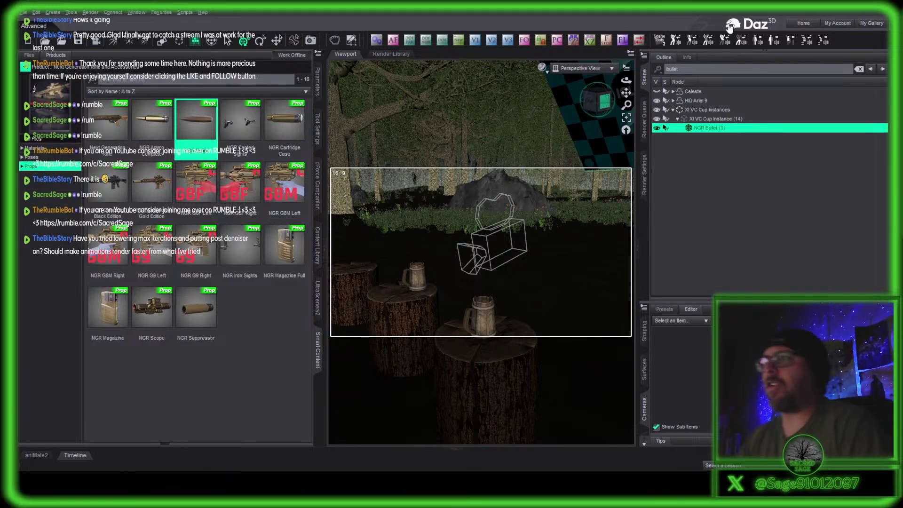
Set the progressive rendering limits to a Max Time of 0 seconds and 15000 Max Samples.
click(644, 175)
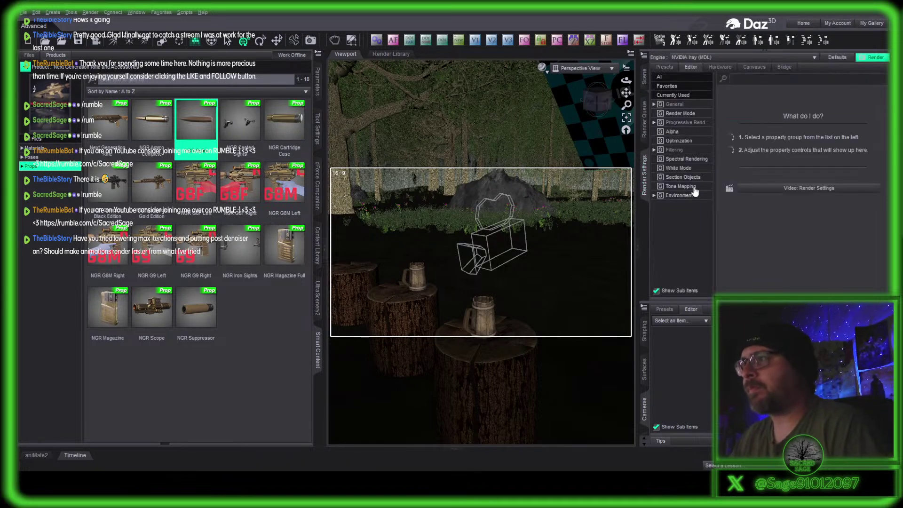
click(695, 123)
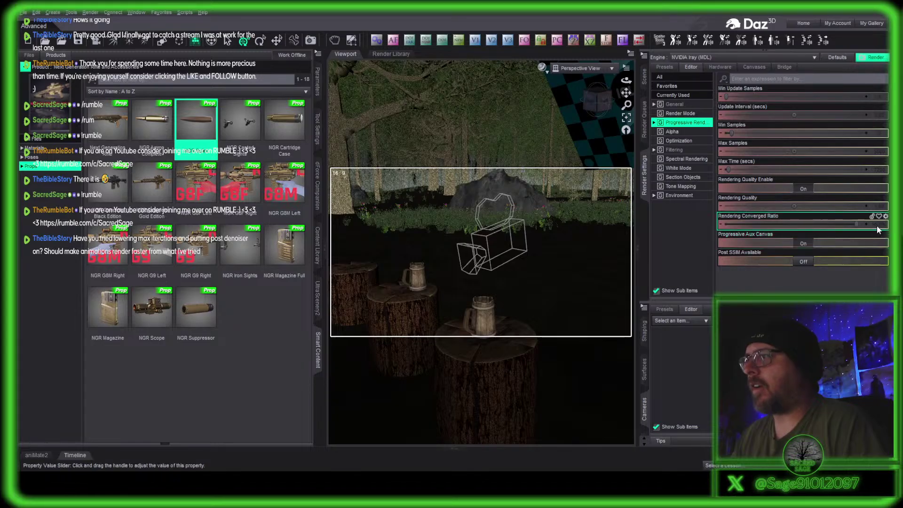
click(881, 170)
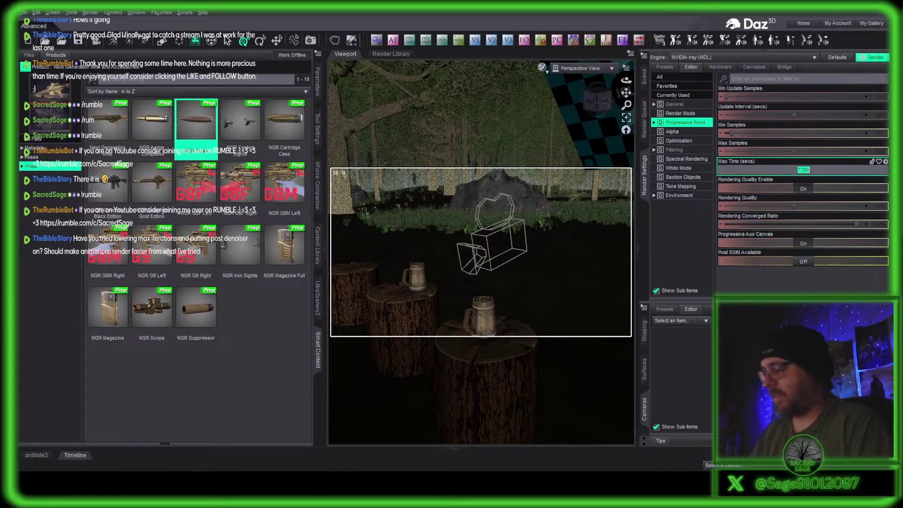
text(0)
key(Return)
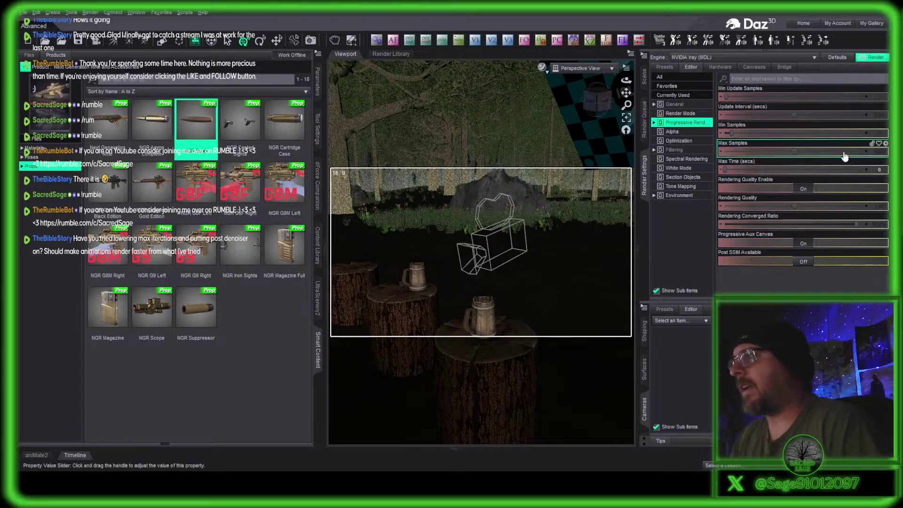
click(879, 152)
text(15000)
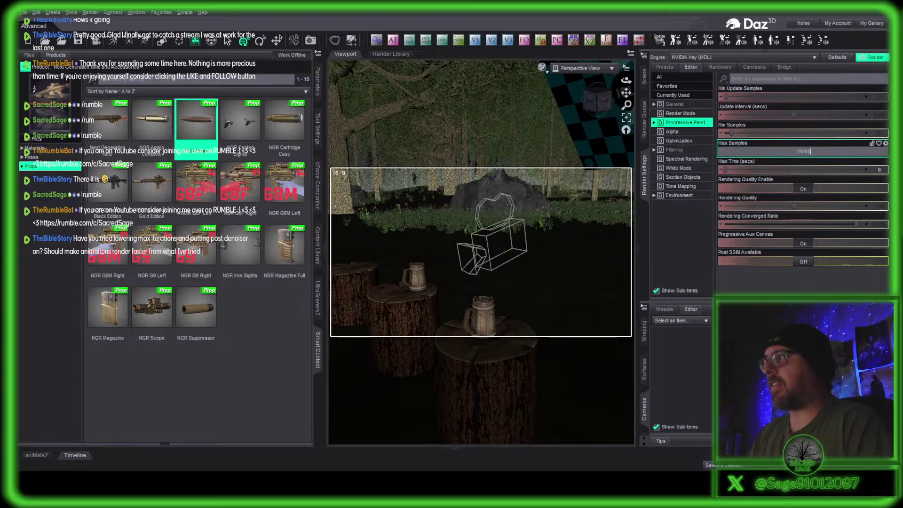
key(Return)
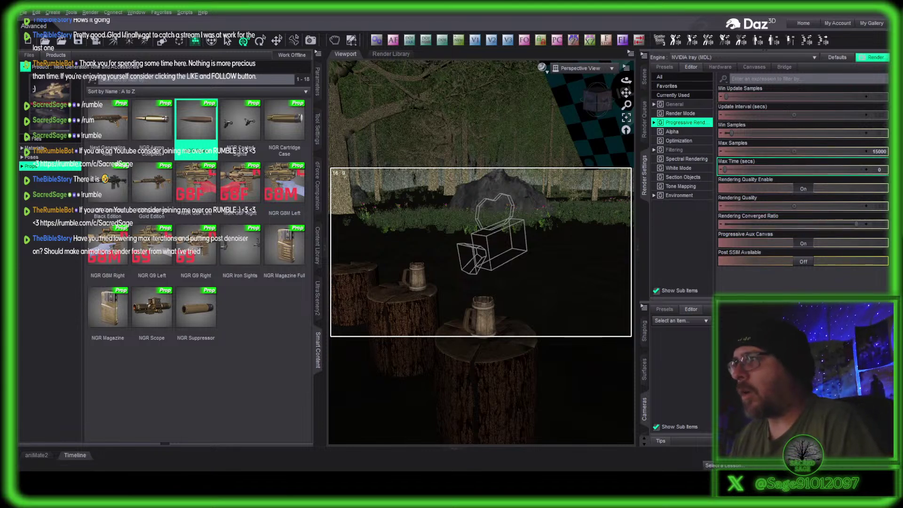
Review the Optimization and Filtering render settings, including the post denoiser option, and return to the Progressive Rendering settings.
click(679, 141)
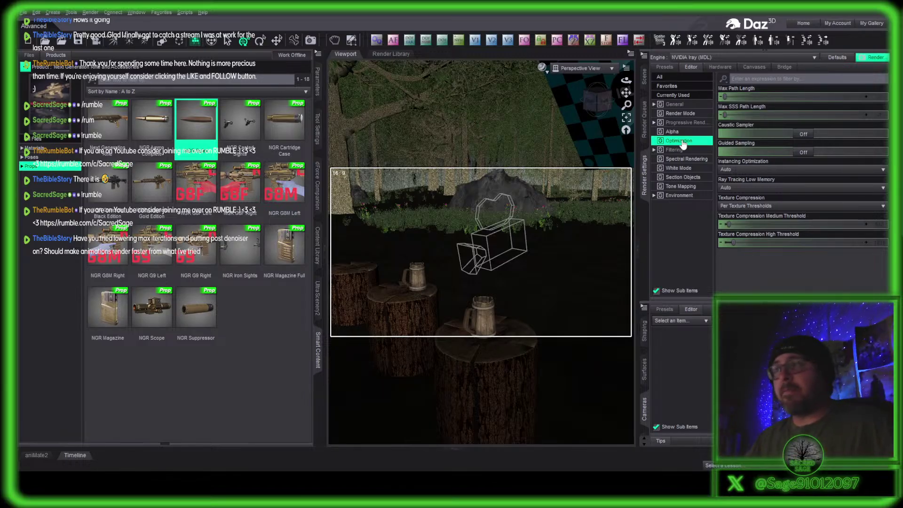
click(682, 149)
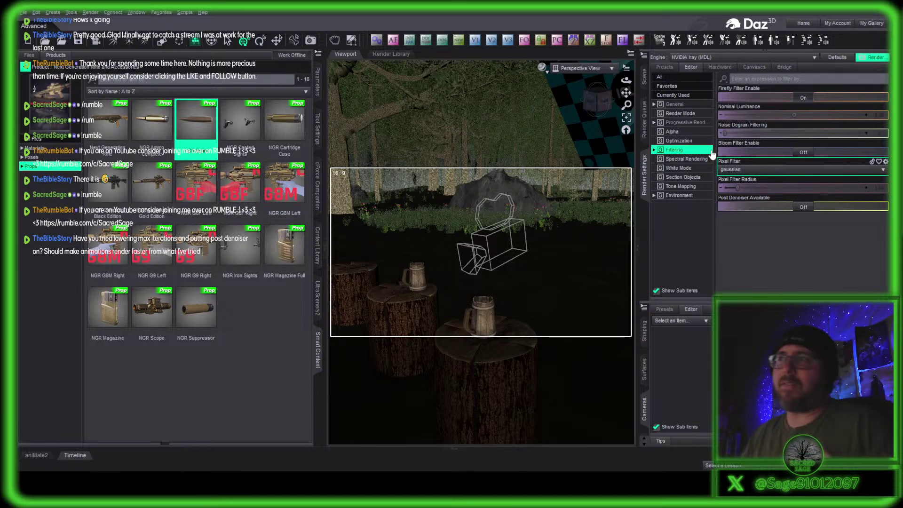
click(694, 125)
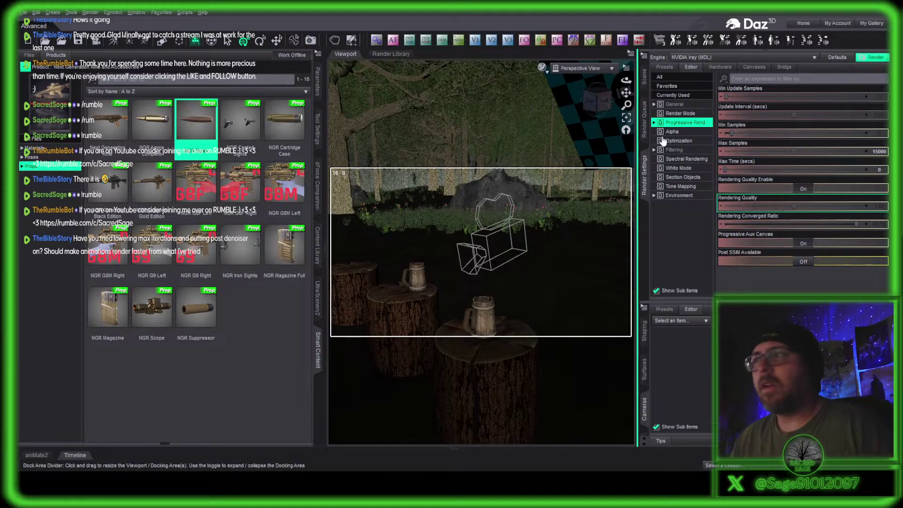
Move the selected bullet across the clearing to the cup-topped logs in front of the scene camera.
click(645, 86)
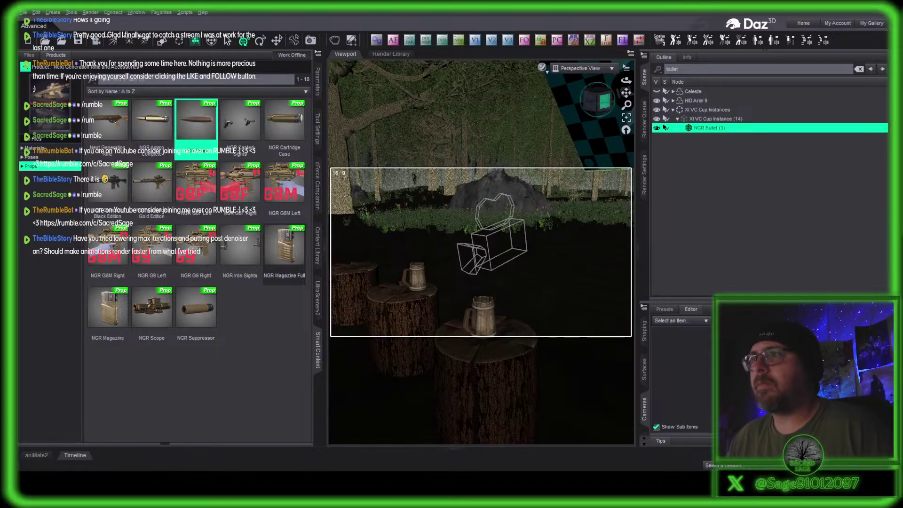
drag(602, 101, 665, 103)
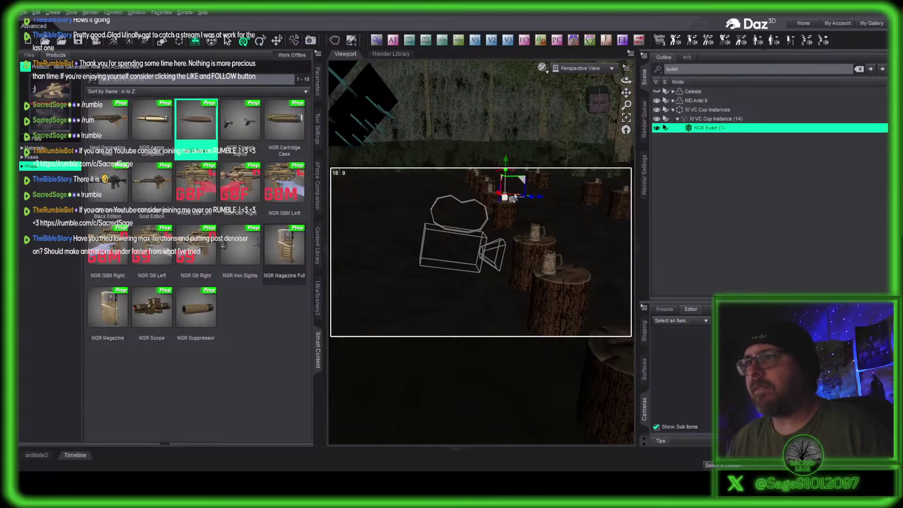
drag(516, 200, 514, 233)
scroll(562, 212, up, 1)
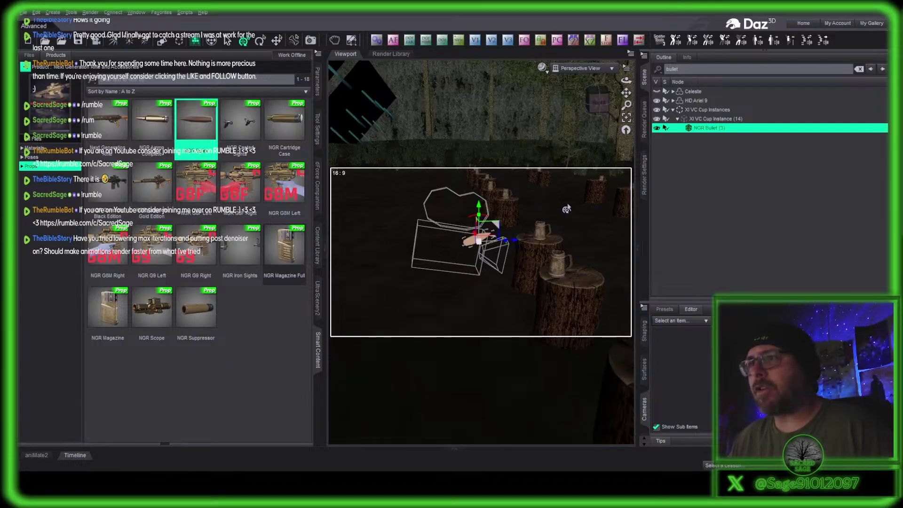
drag(599, 101, 610, 111)
key(ctrl+f)
scroll(612, 241, down, 1)
scroll(612, 240, down, 8)
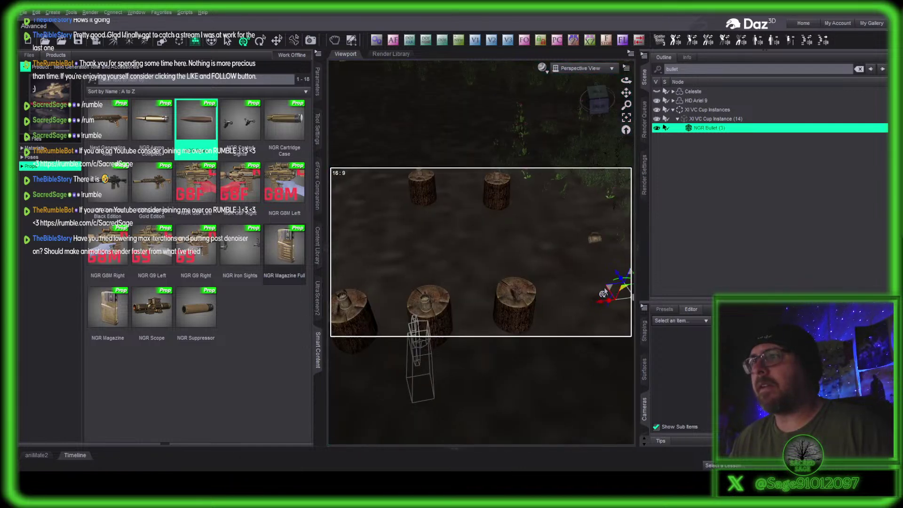
drag(603, 289, 396, 289)
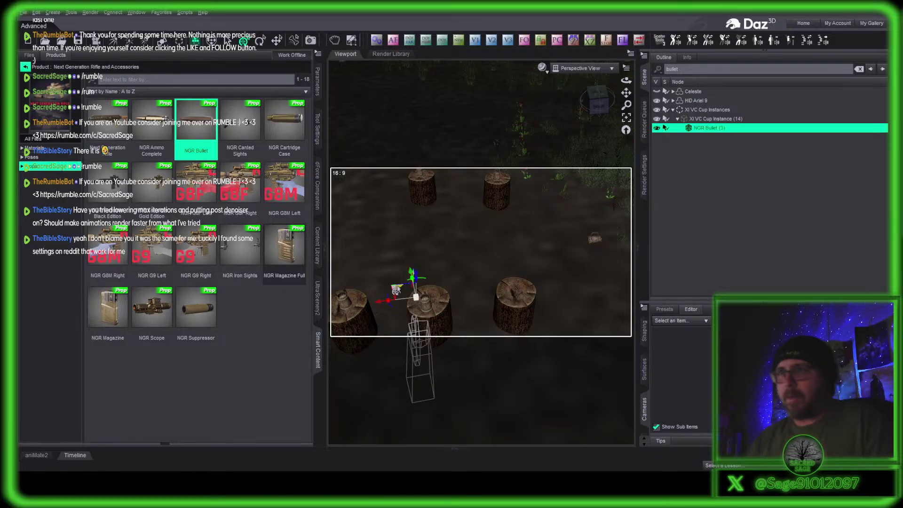
Bring the bullet closer to the nearest log and position it just above the rim of its cup.
mouse_move(597, 100)
mouse_down()
mouse_move(560, 88)
mouse_move(595, 107)
mouse_up()
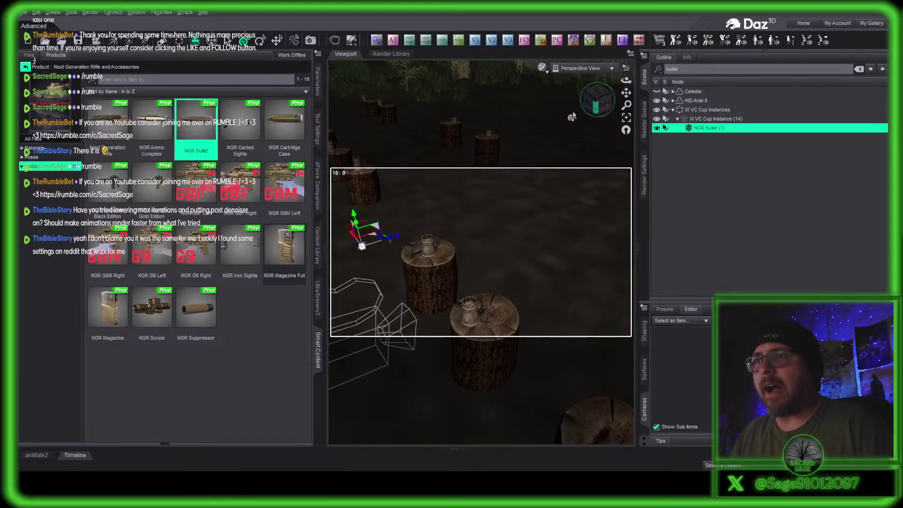
drag(354, 217, 441, 335)
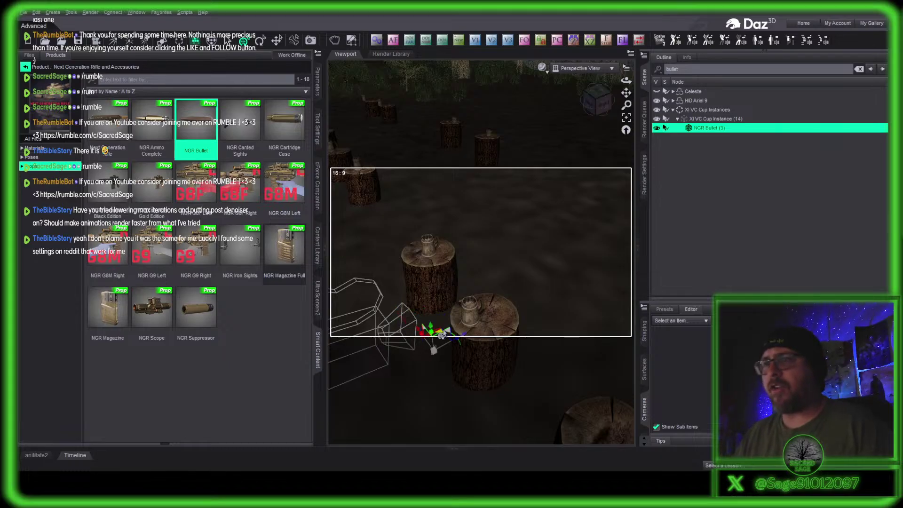
scroll(444, 332, up, 3)
middle_drag(443, 329, 443, 329)
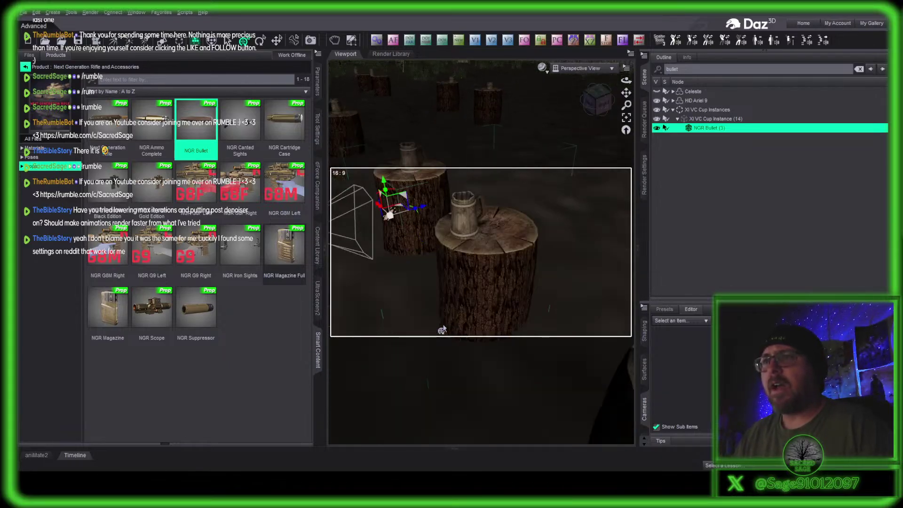
scroll(443, 329, up, 3)
middle_drag(514, 240, 605, 226)
drag(626, 93, 600, 240)
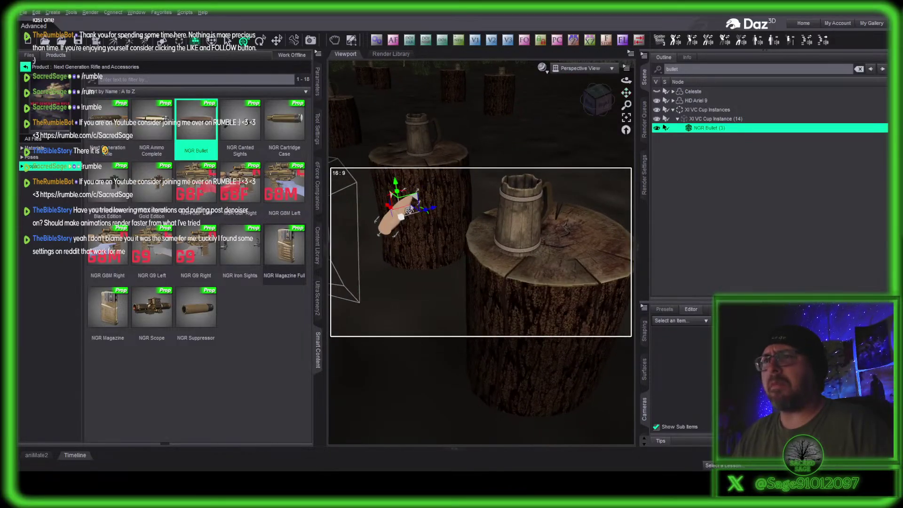
drag(409, 211, 489, 147)
mouse_move(598, 101)
mouse_down()
mouse_move(559, 100)
mouse_move(593, 102)
mouse_up()
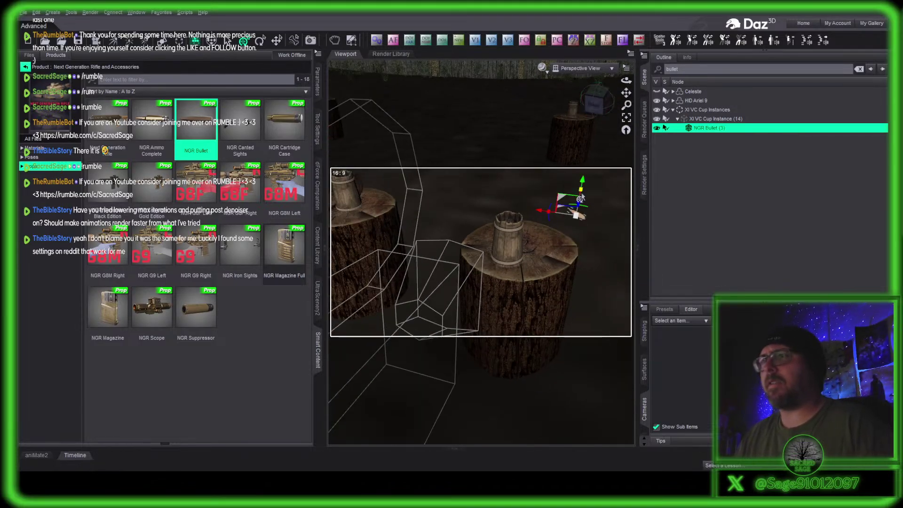
drag(561, 211, 491, 208)
Rotate the bullet about its vertical axis so that its tip faces the row of cups.
click(260, 41)
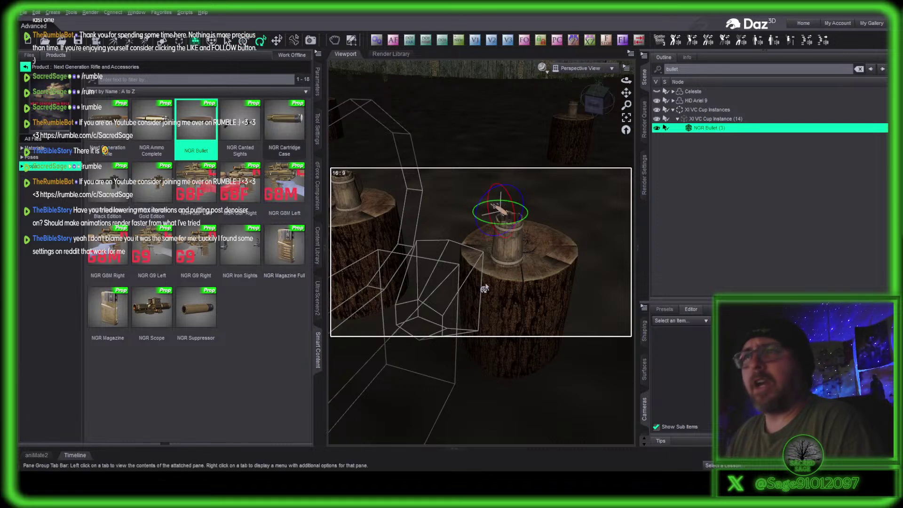
drag(502, 228, 492, 231)
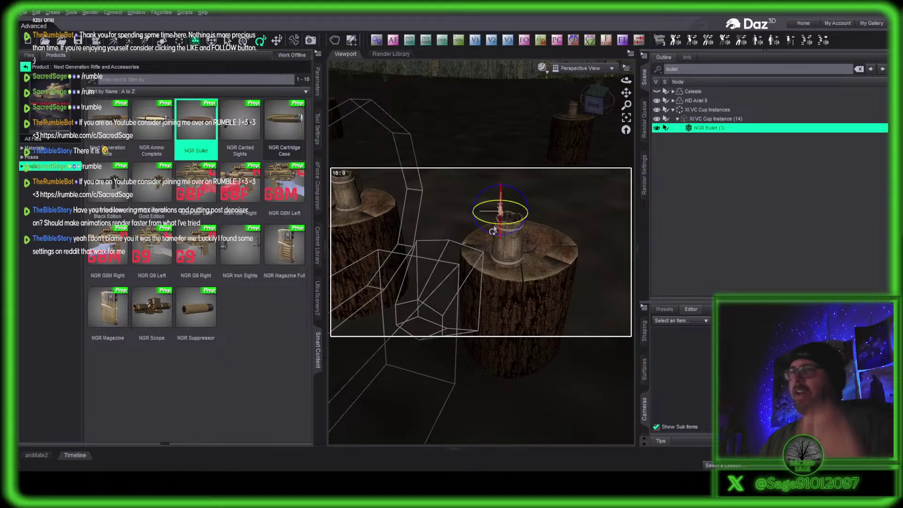
drag(594, 105, 416, 73)
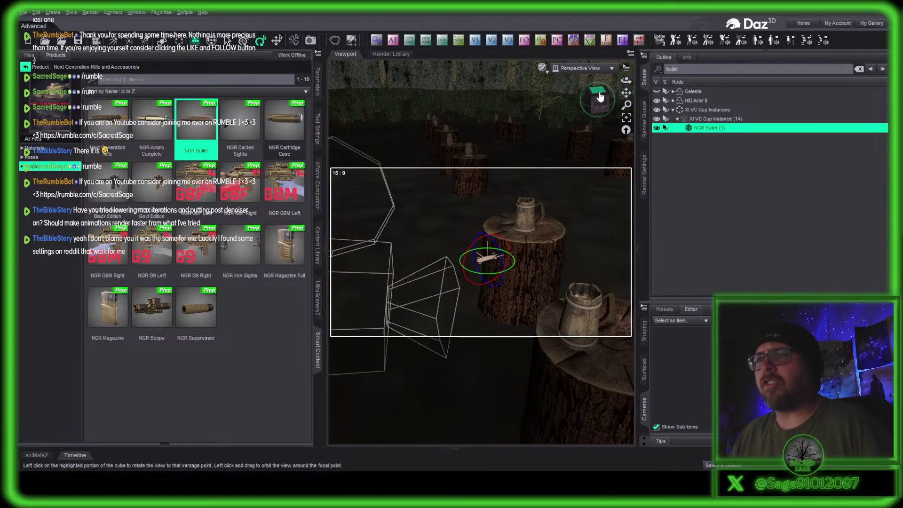
Shift the bullet down and sideways to line it up in front of the nearest cup, pointing at it.
click(277, 40)
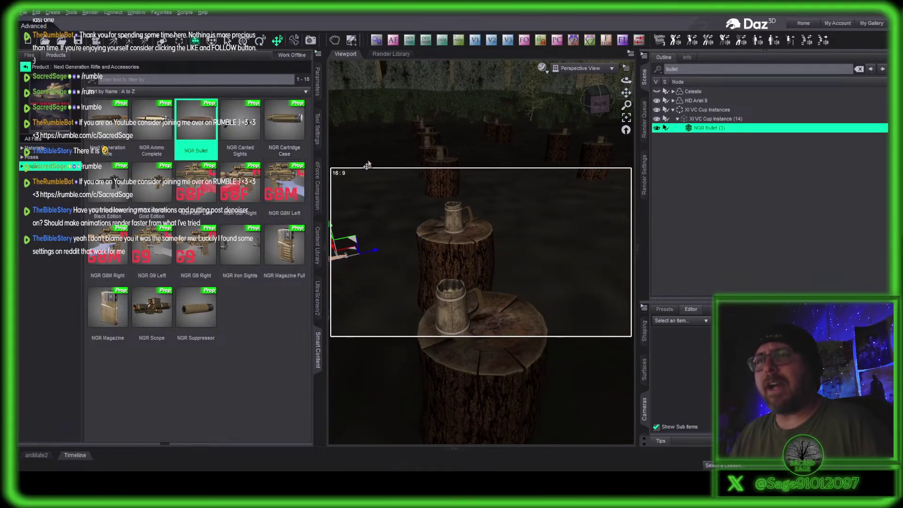
drag(381, 225, 394, 288)
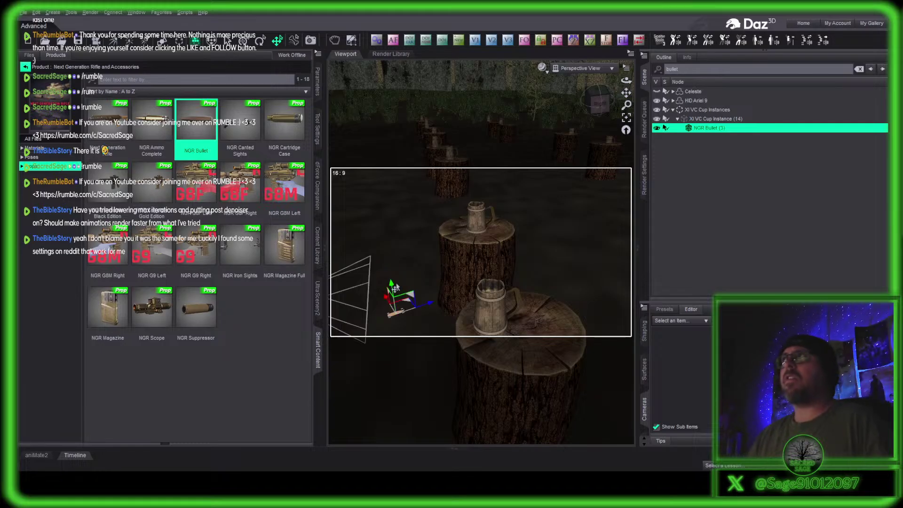
drag(598, 98, 593, 102)
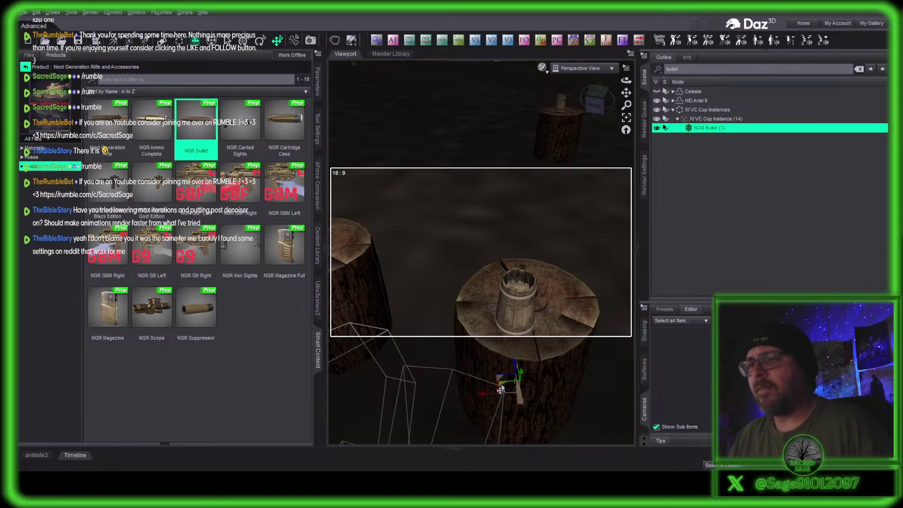
drag(499, 388, 517, 353)
drag(593, 101, 582, 143)
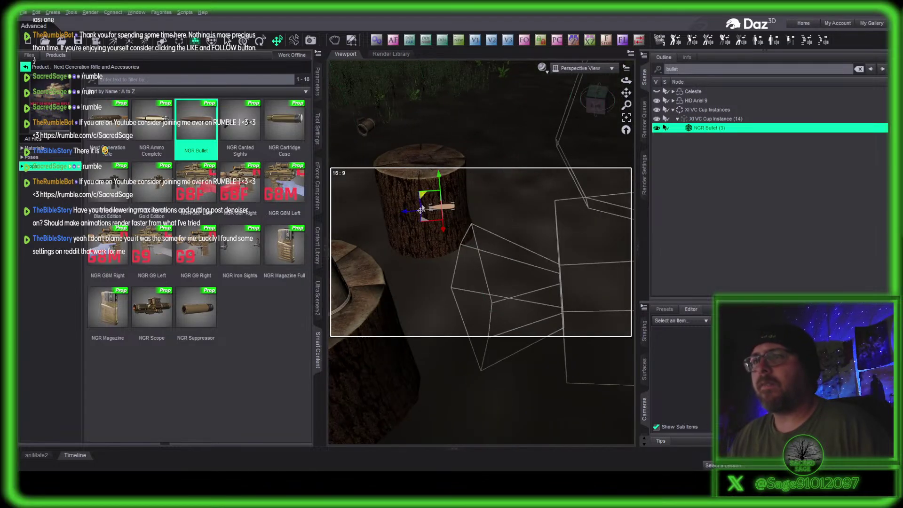
drag(420, 201, 351, 259)
drag(595, 101, 596, 103)
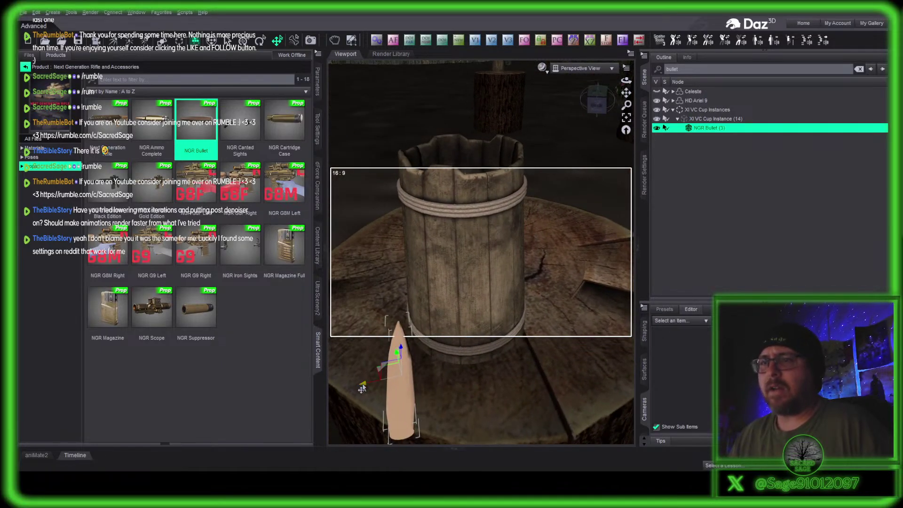
drag(362, 387, 482, 385)
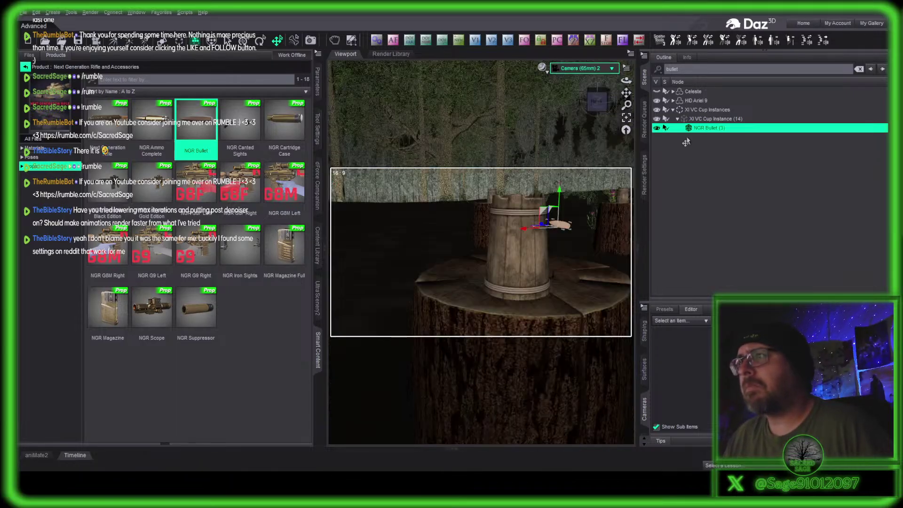
Clear the scene node filter and select Camera (65mm) 1.
click(859, 71)
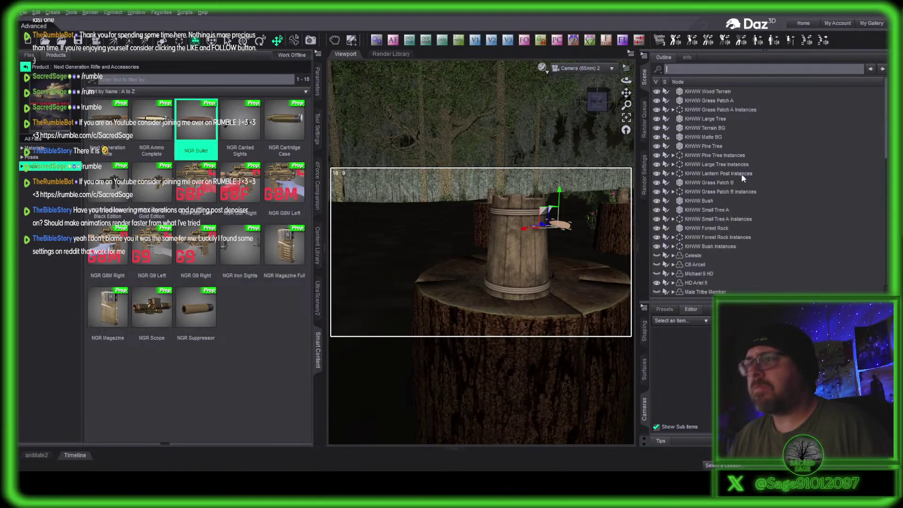
scroll(772, 196, down, 5)
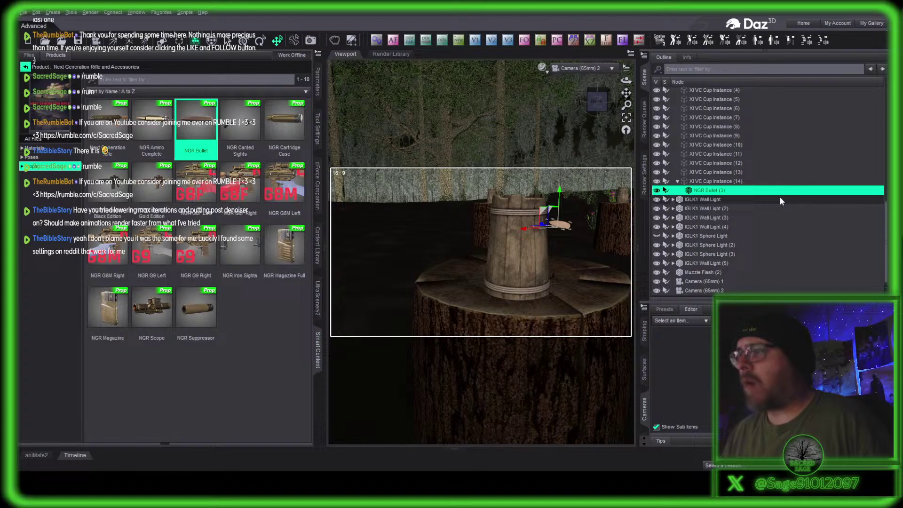
click(716, 278)
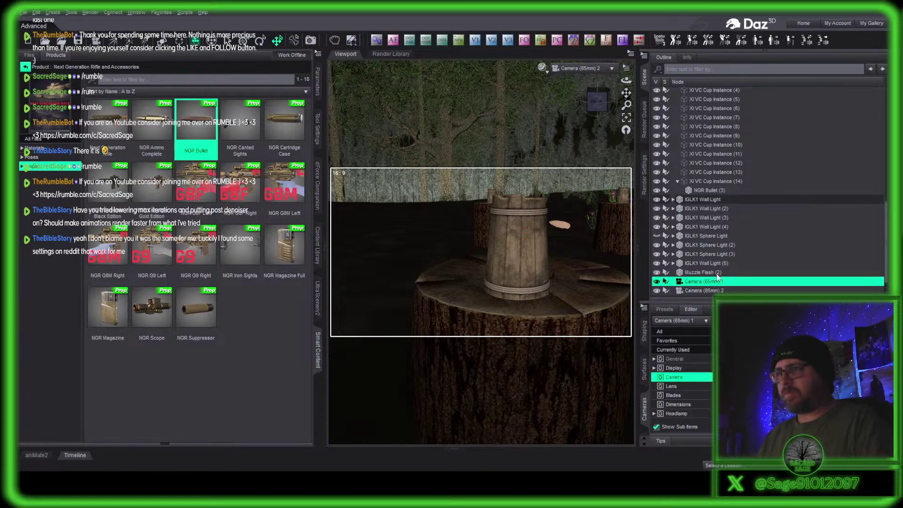
Delete Camera (65mm) 1 from the scene and collapse the side pane to enlarge the viewport.
key(Delete)
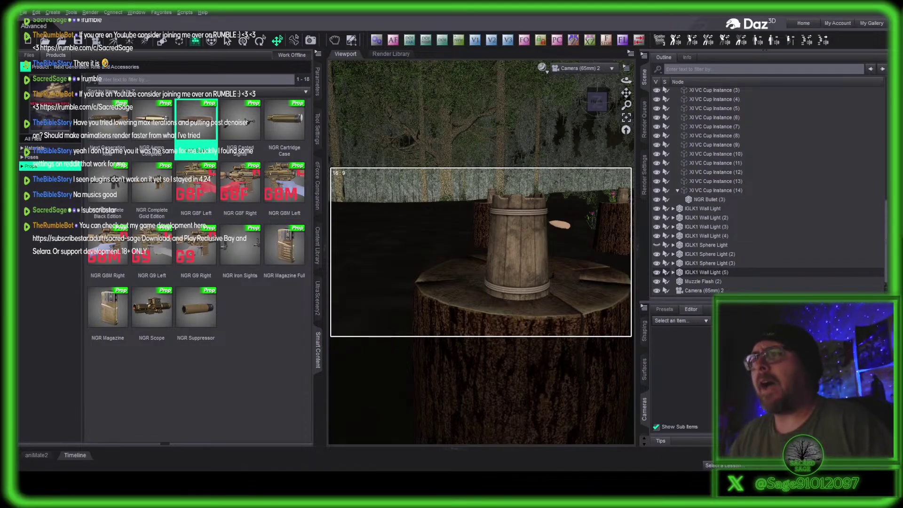
click(318, 83)
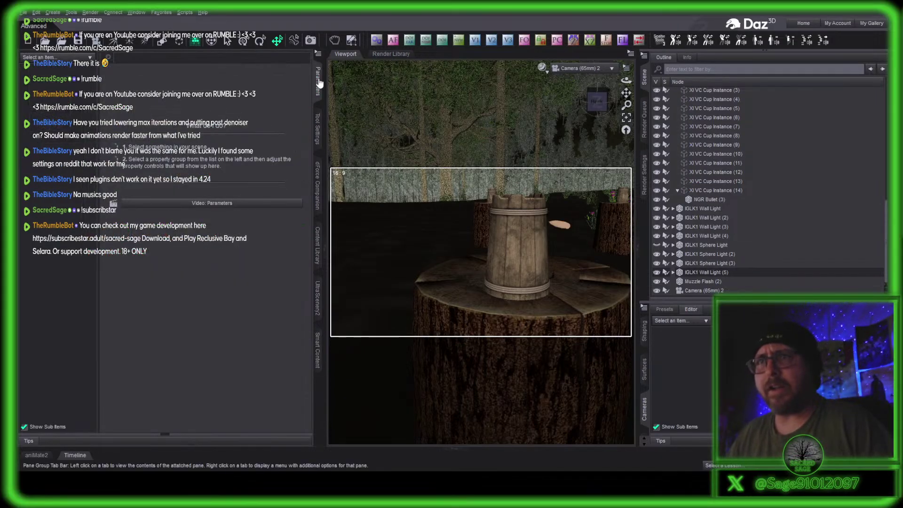
click(318, 84)
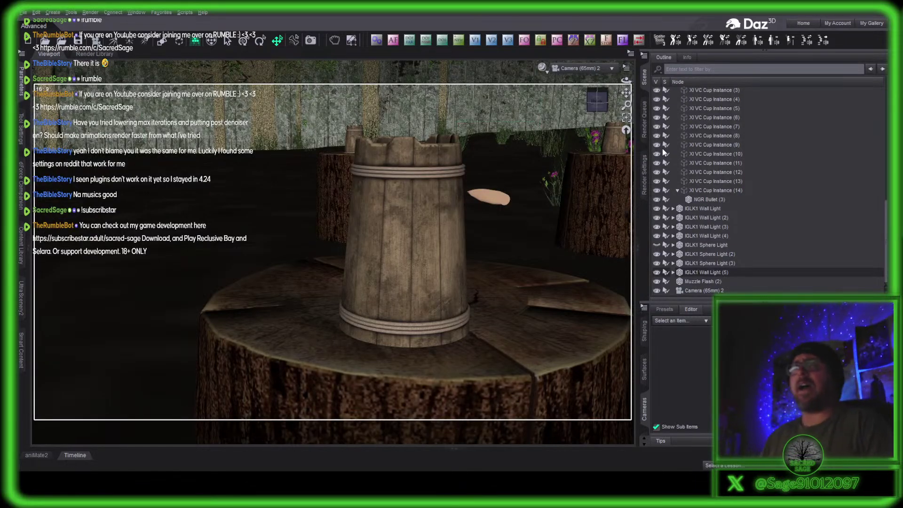
Lower the bullet slightly beside the nearest cup and check the shot in the NVIDIA Iray viewport preview.
click(483, 199)
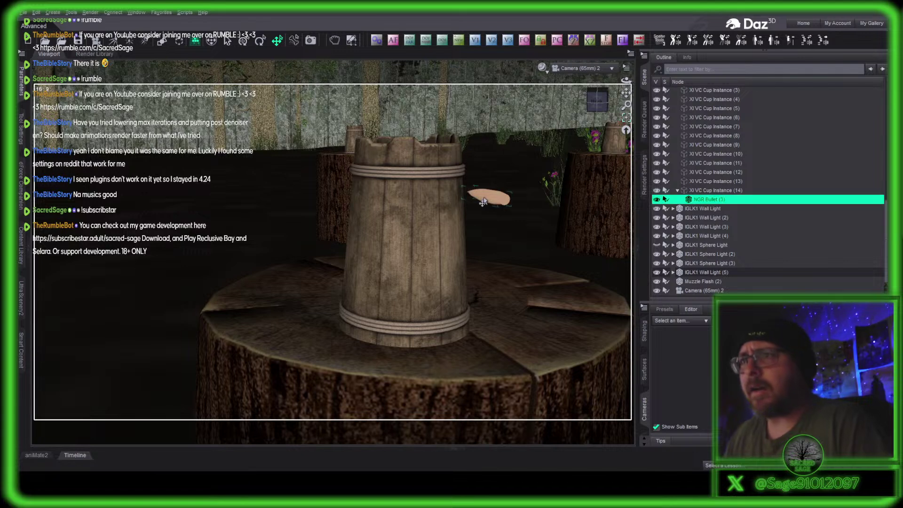
drag(485, 169, 486, 192)
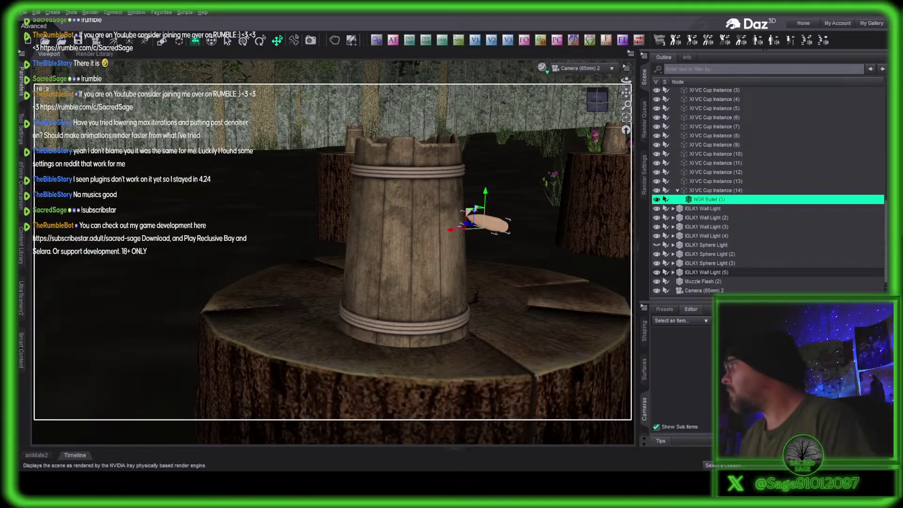
click(545, 184)
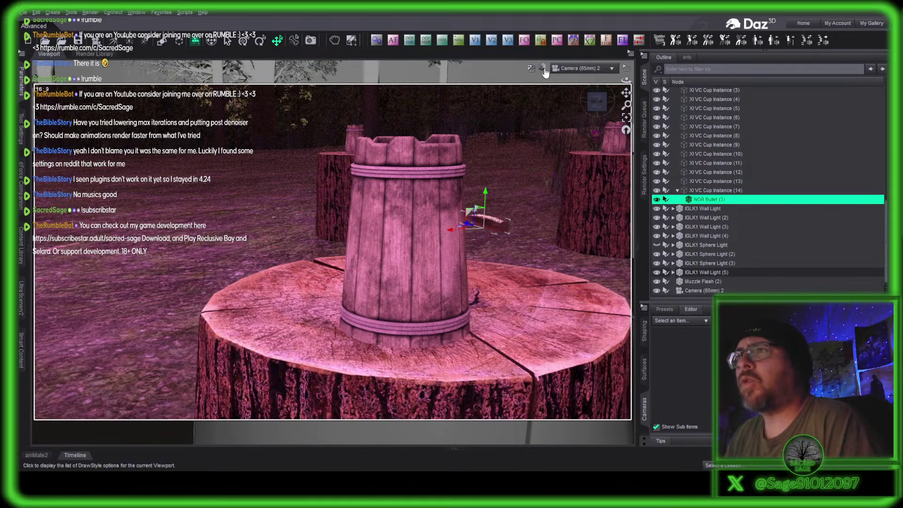
click(393, 40)
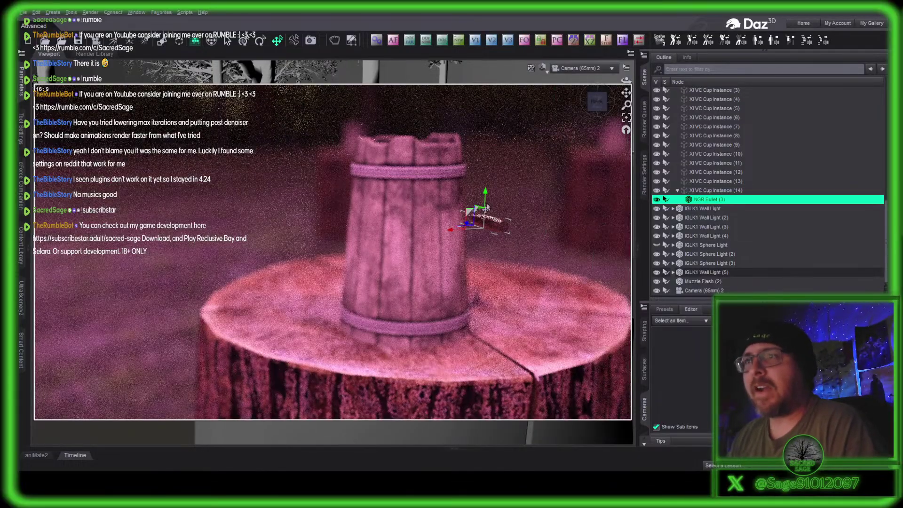
click(544, 155)
click(24, 13)
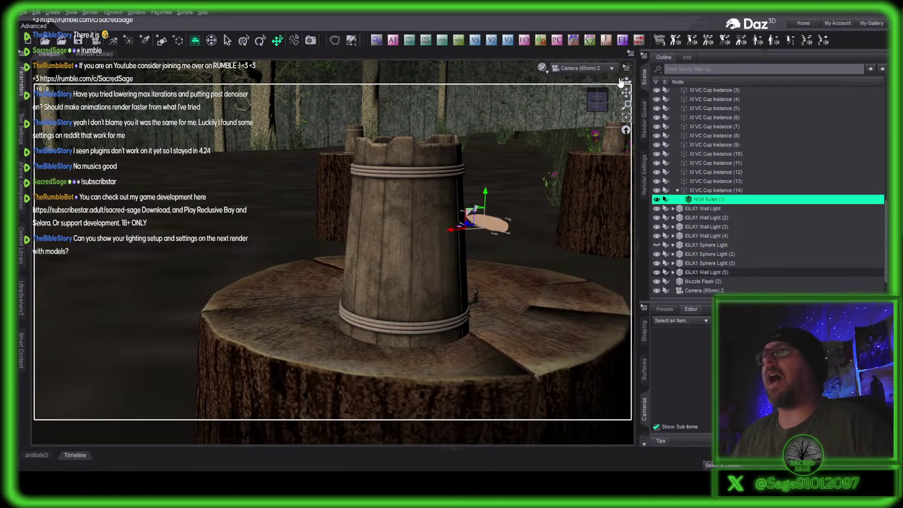
Switch the viewport to Perspective View, look around the logs, and search the smart content for "ghost".
click(585, 76)
click(587, 81)
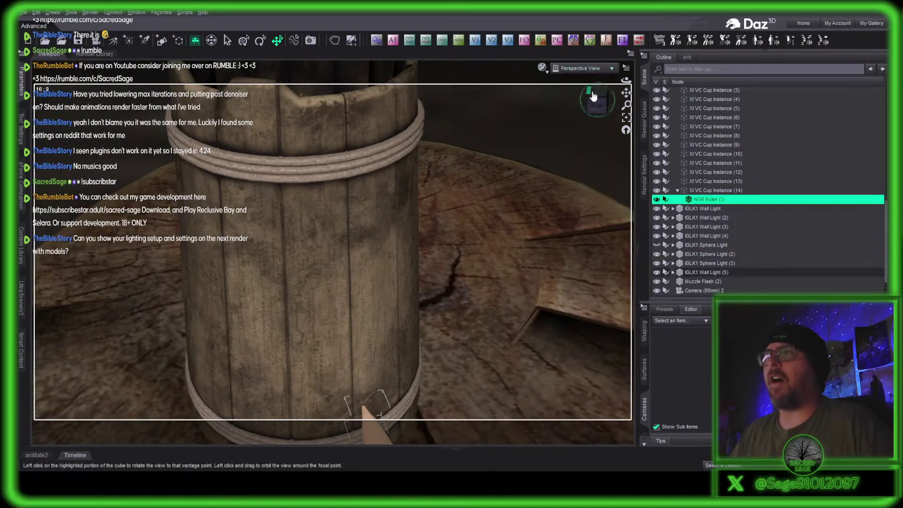
drag(597, 103, 26, 347)
click(24, 347)
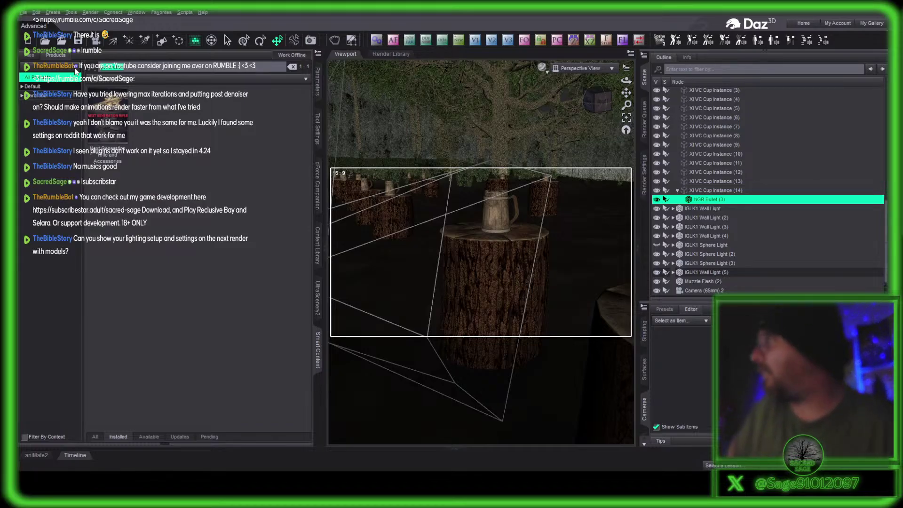
key(BackSpace)
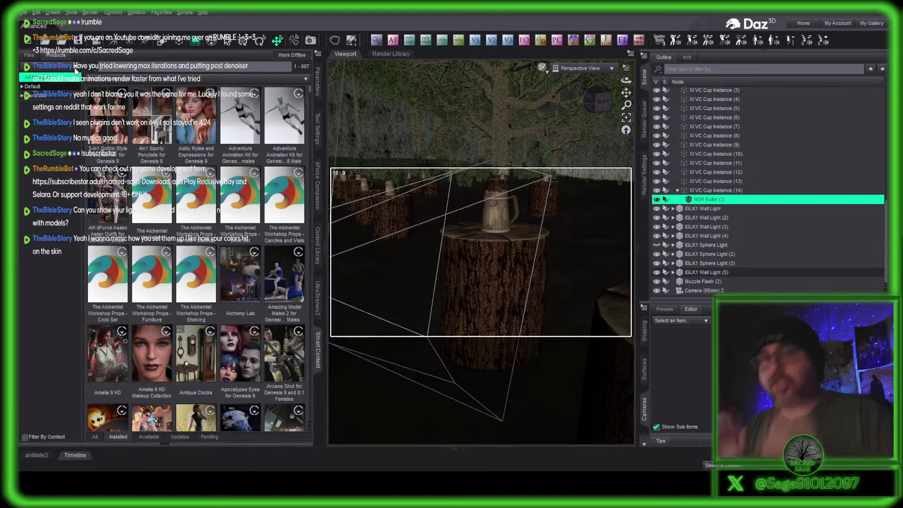
text(ghost)
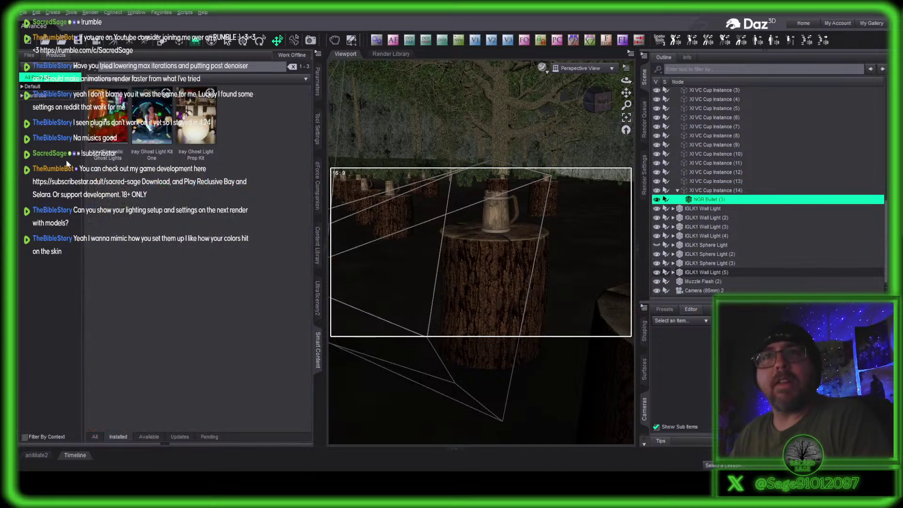
Look through the cinematic ghost light props and the Iray Ghost Light Kit One props, highlighting IGLK1 Sphere Light.
click(113, 116)
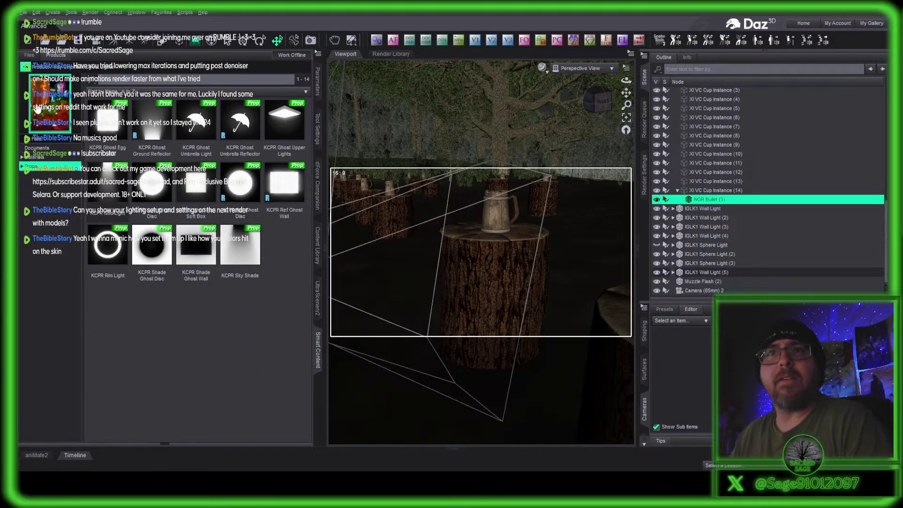
click(29, 76)
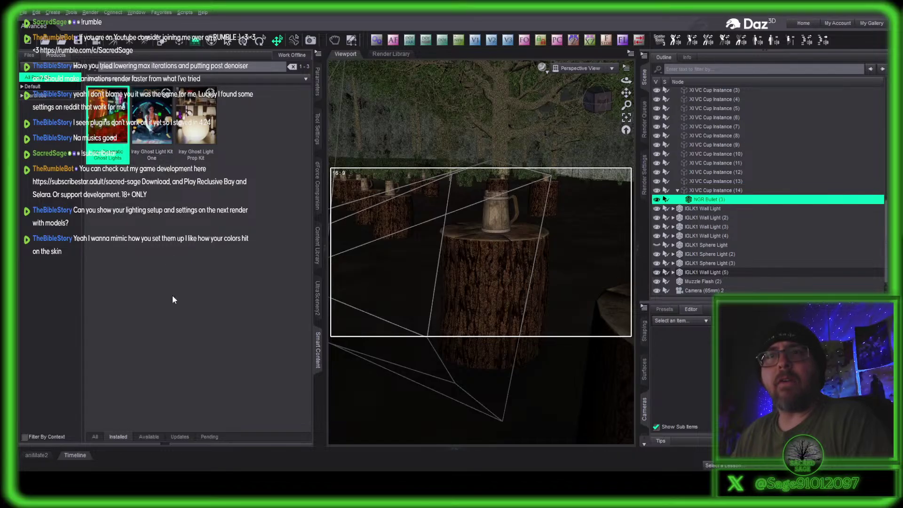
click(152, 116)
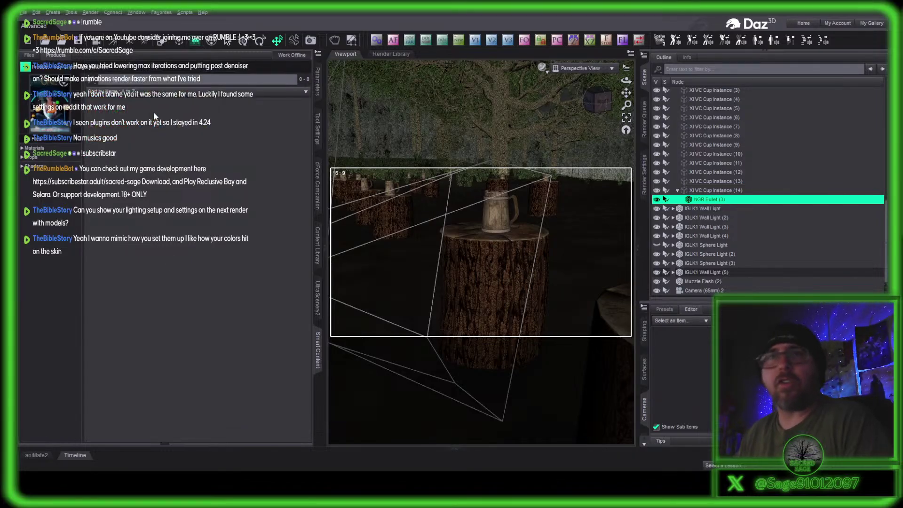
click(24, 157)
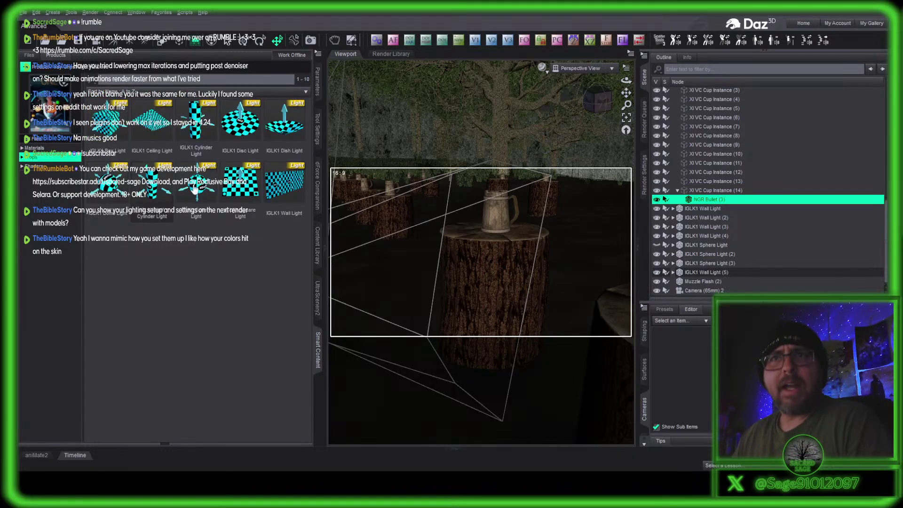
click(196, 180)
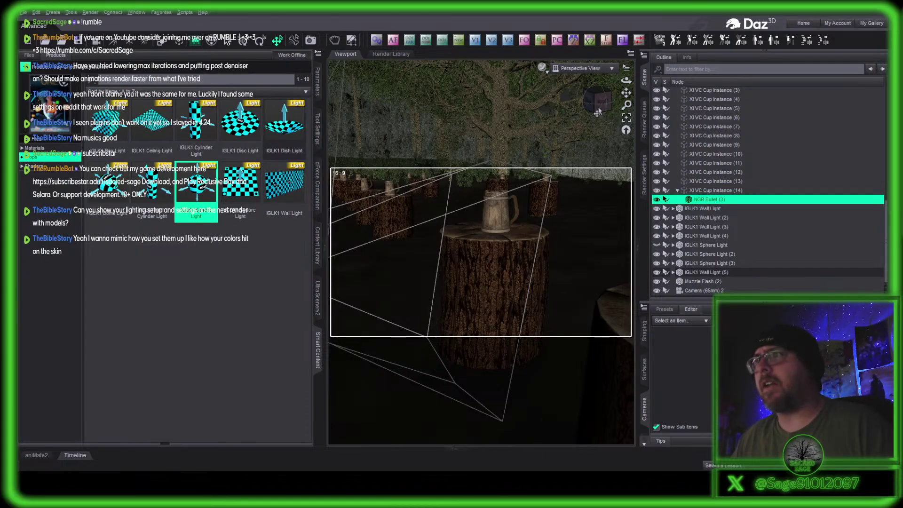
Examine the wall lights above the forest scene and show the surface settings of IGLK1 Wall Light (2).
mouse_move(597, 107)
mouse_down()
mouse_move(583, 123)
mouse_move(598, 103)
mouse_up()
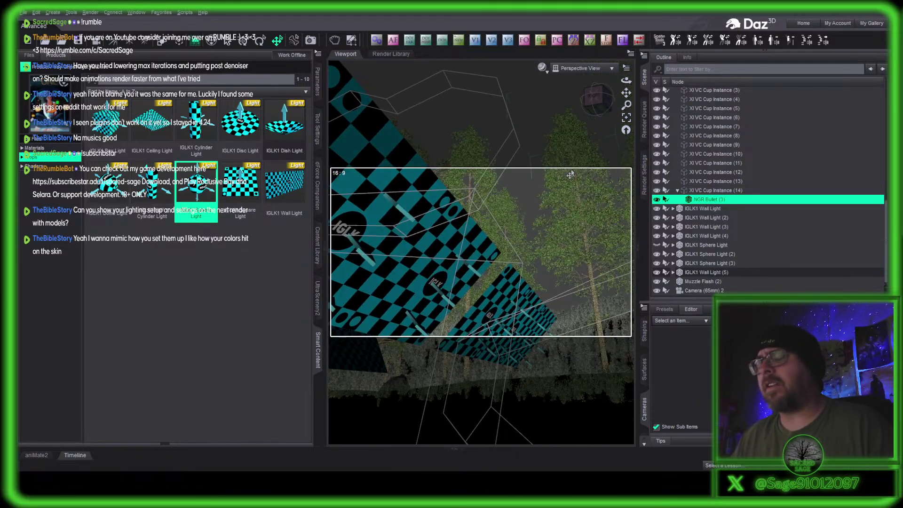
click(645, 175)
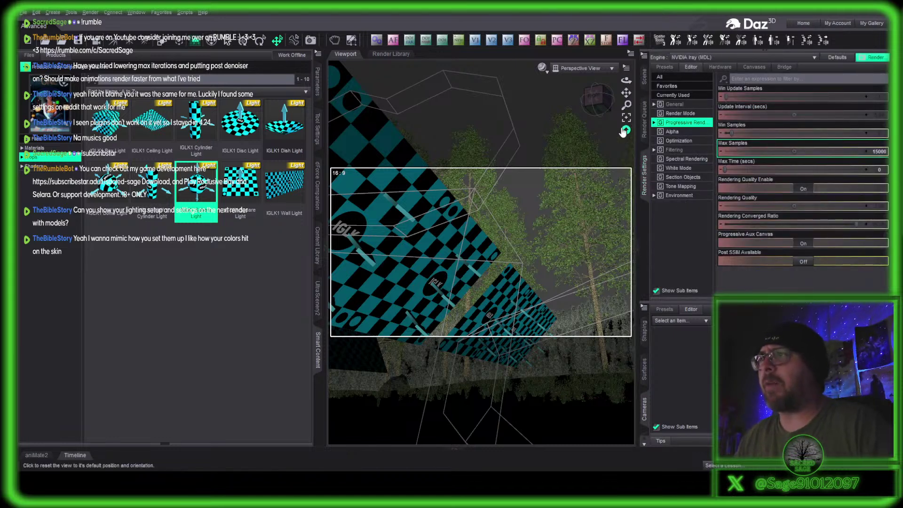
drag(594, 104, 572, 120)
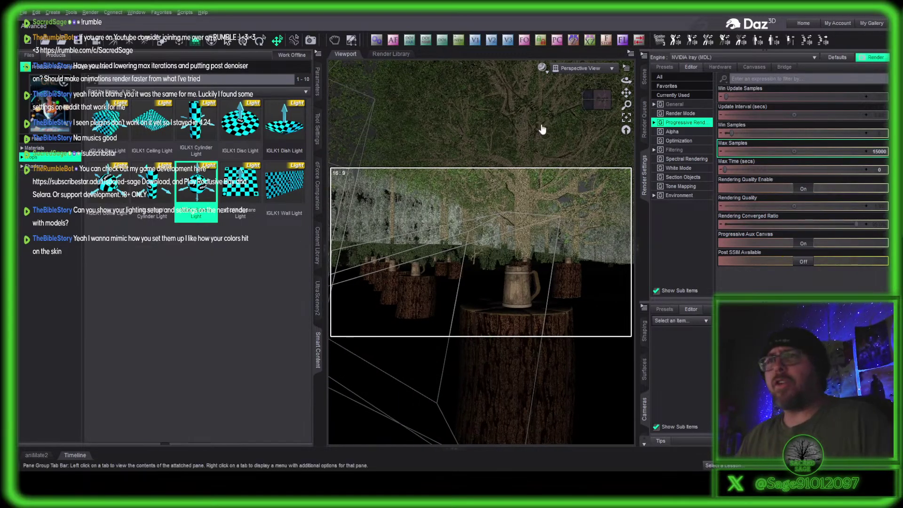
drag(601, 99, 541, 145)
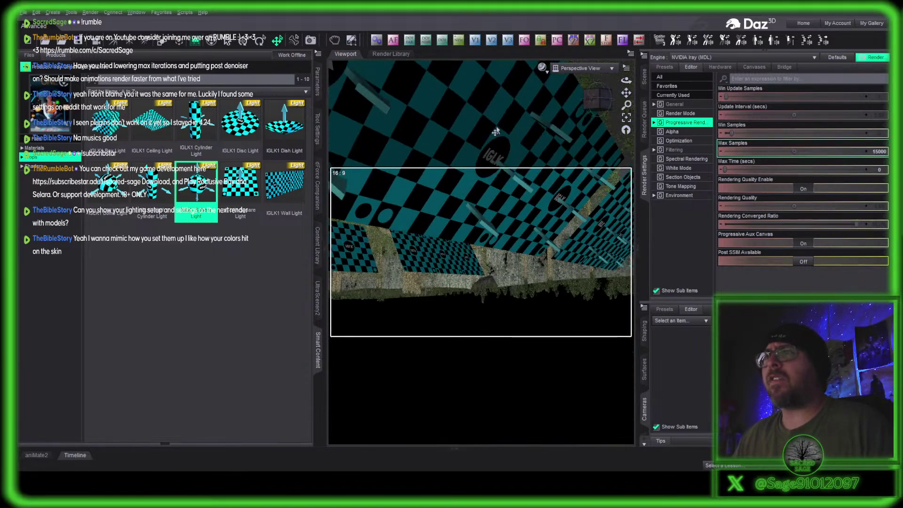
click(541, 148)
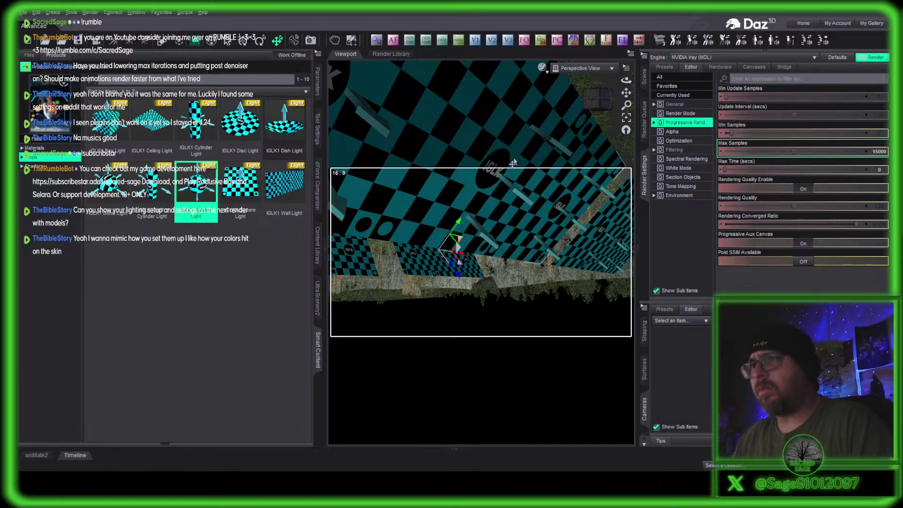
click(642, 366)
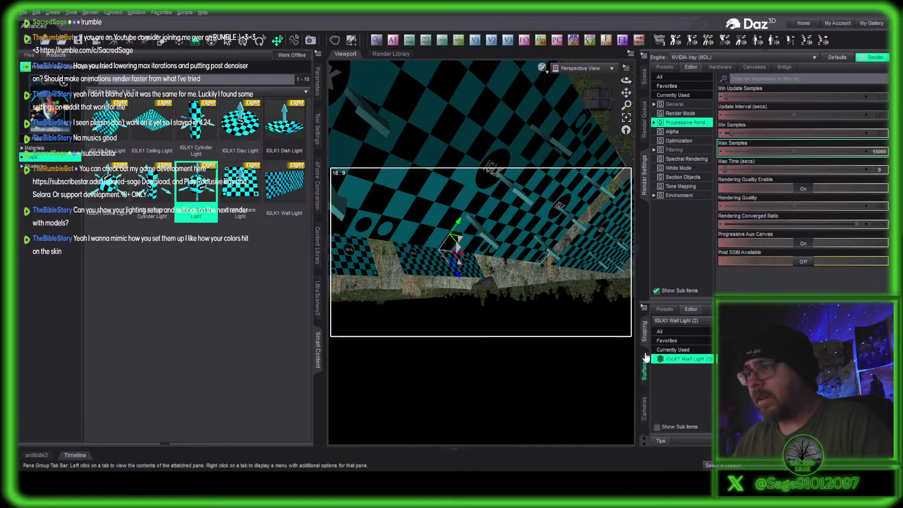
click(688, 359)
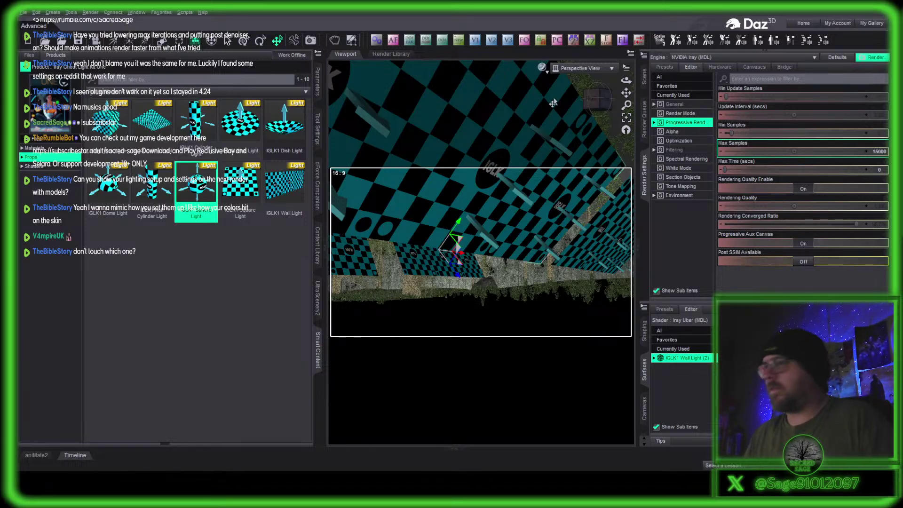
Inspect the light placement around the cups in the perspective view and return to Camera (65mm) 2.
click(591, 100)
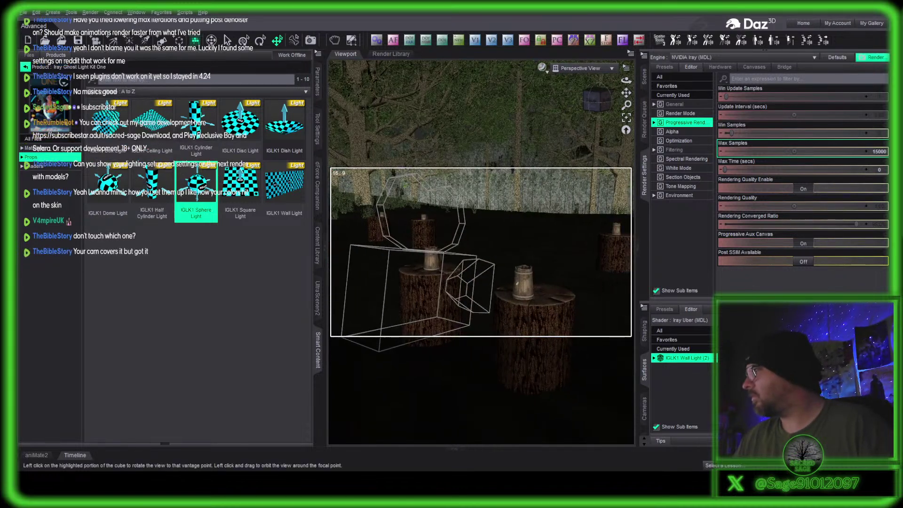
drag(594, 100, 611, 116)
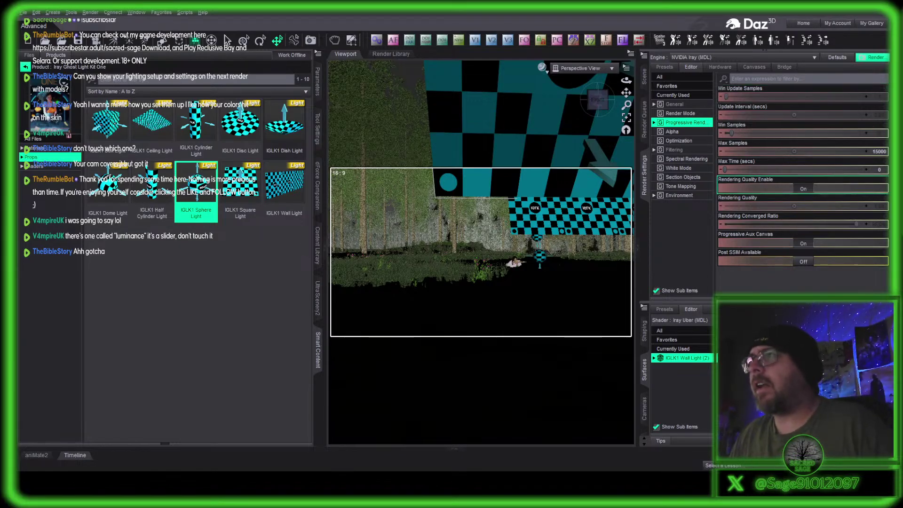
click(643, 76)
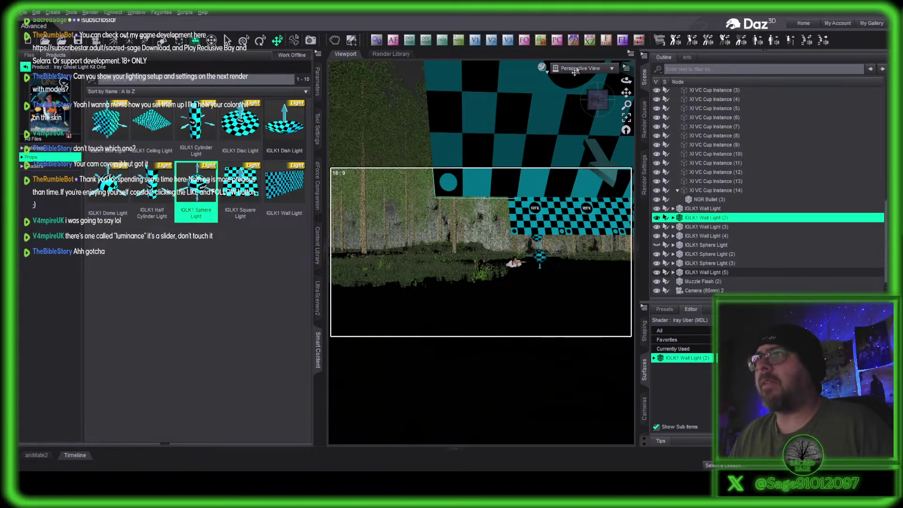
click(580, 143)
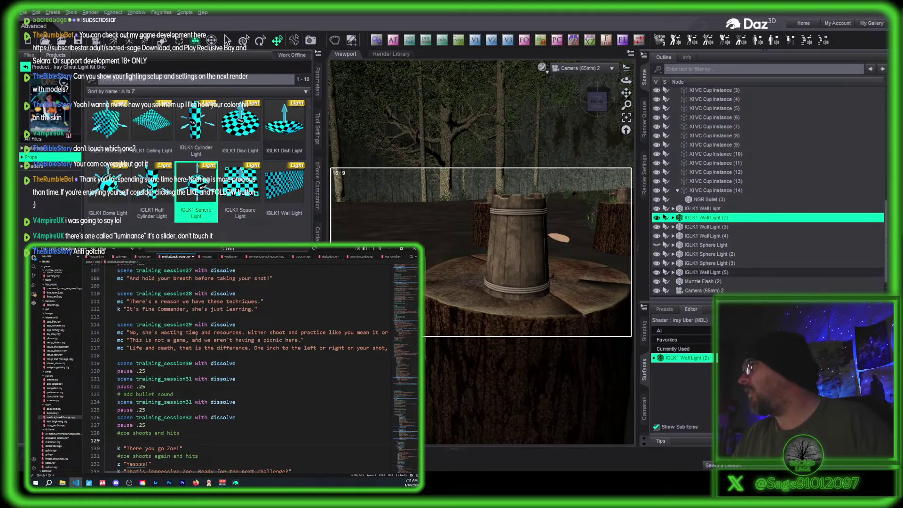
In the code editor, copy the training_session32 scene line with its .25 pause below the "shoots and hits" comment, followed by a blank line.
scroll(195, 334, down, 2)
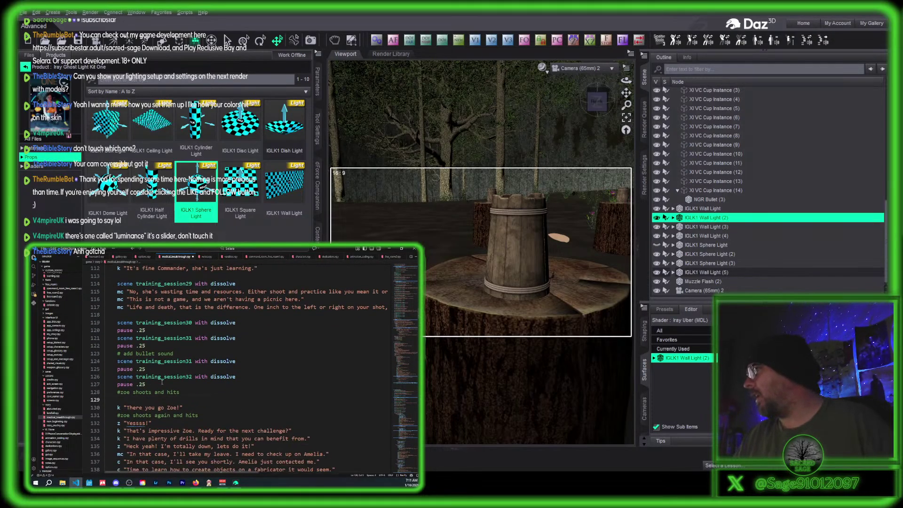
drag(162, 383, 111, 376)
key(ctrl+c)
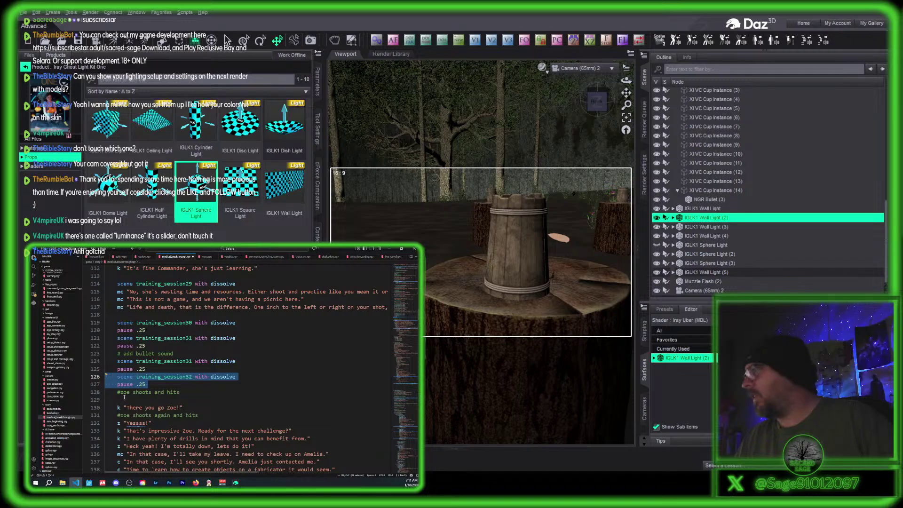
click(133, 400)
key(ctrl+v)
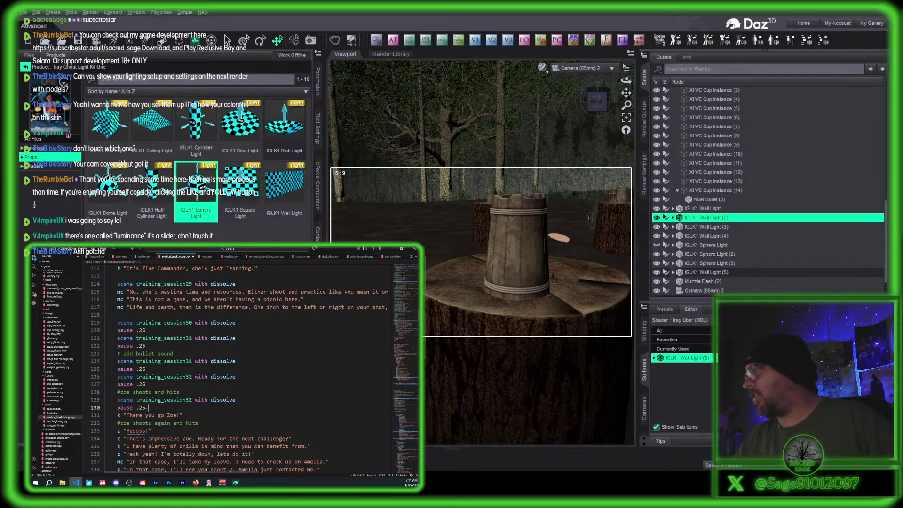
key(Return)
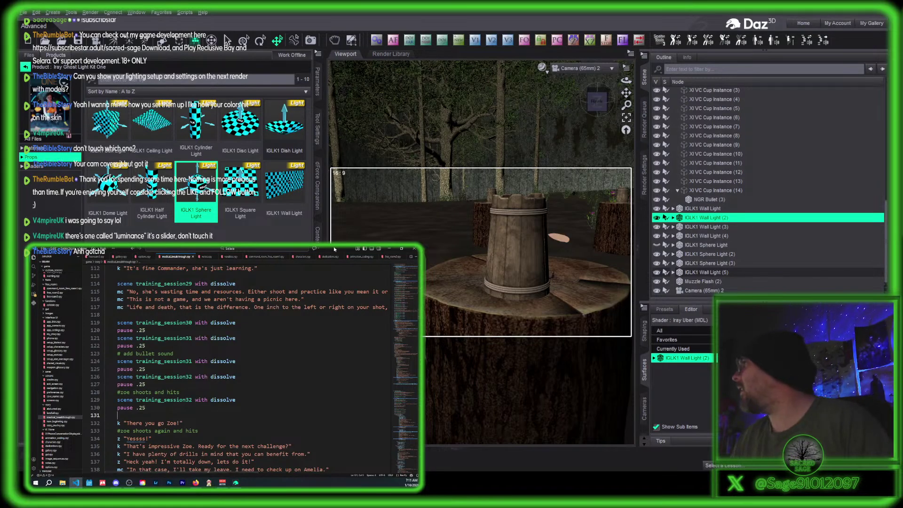
mouse_move(333, 247)
mouse_down()
mouse_move(368, 252)
mouse_move(322, 247)
mouse_up()
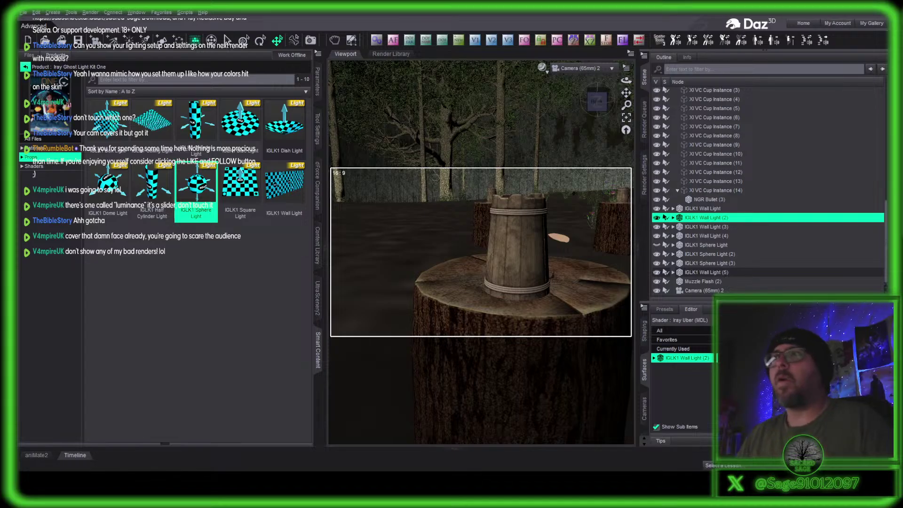
Move NGR Bullet (3) sideways past the near cup so it is in flight on the cup's opposite side.
click(526, 256)
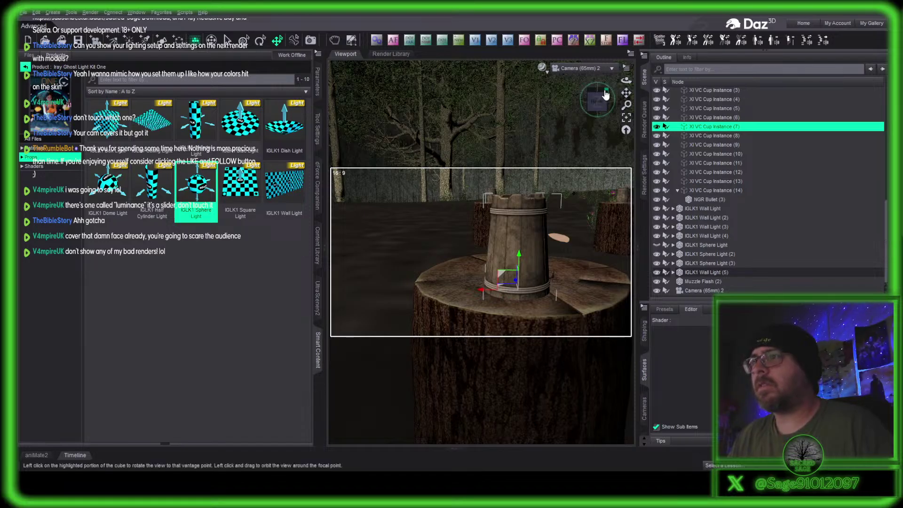
click(559, 241)
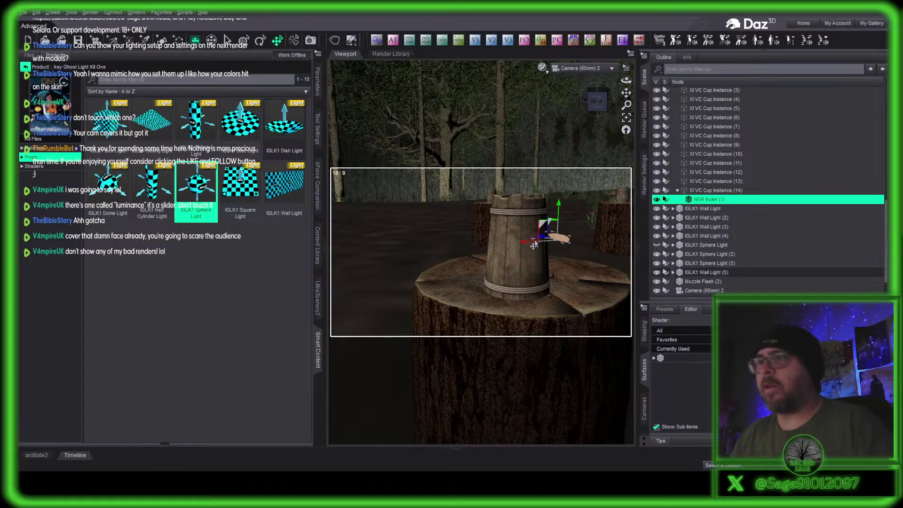
drag(530, 244, 413, 220)
Lift XI VC Cup Instance (7) off its log and tilt it in mid-air so its opening faces the camera.
click(513, 250)
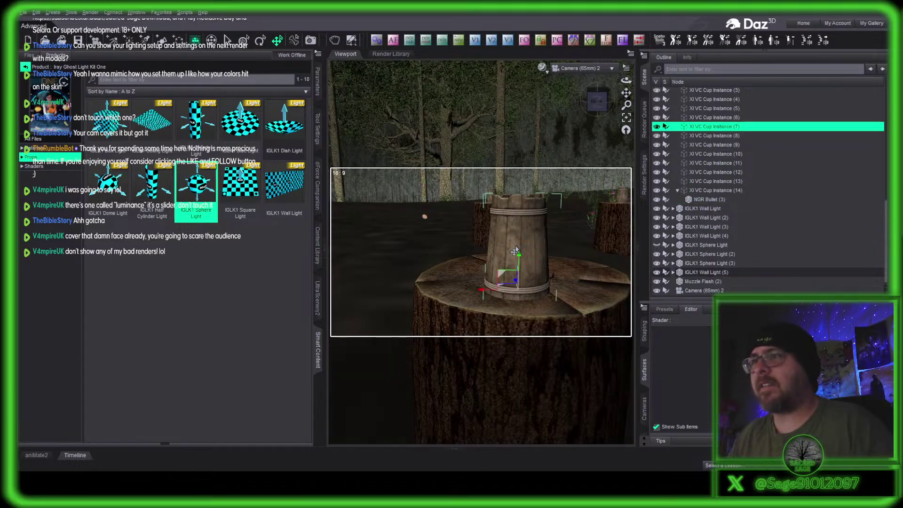
drag(501, 282, 481, 201)
click(260, 40)
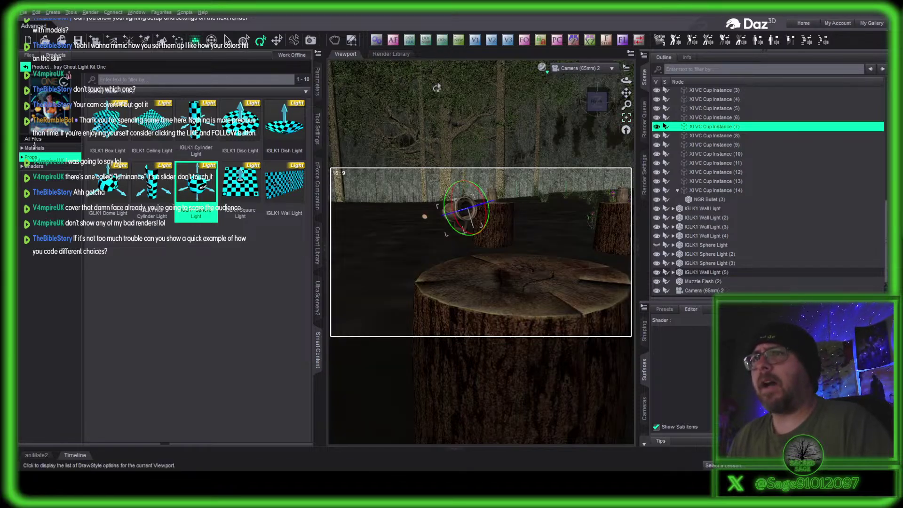
click(318, 353)
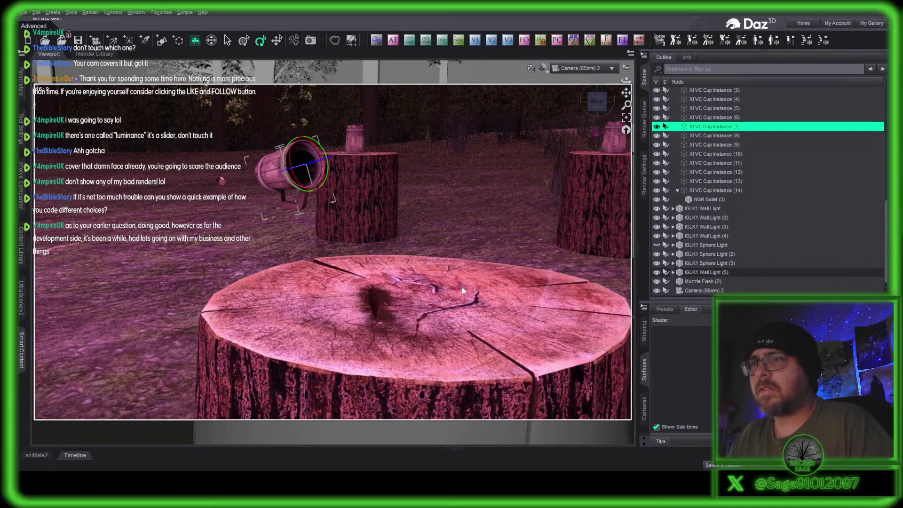
Examine the menu block in the code editor, including its two choices, the cora_lewd2 flag and the zoe_path condition.
key(f)
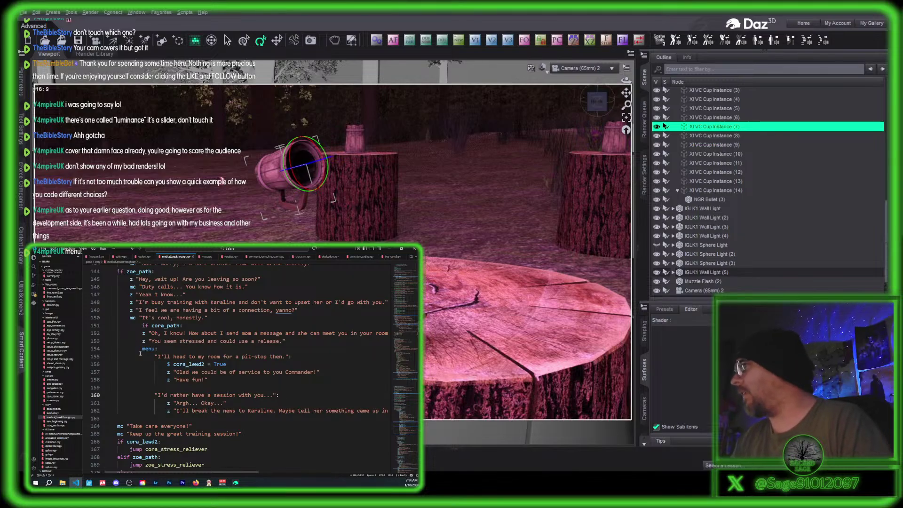
scroll(113, 329, up, 1)
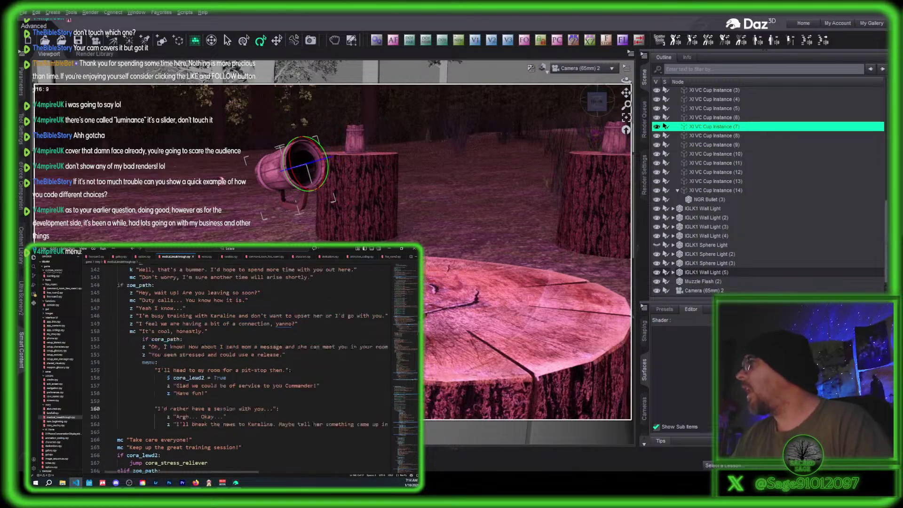
double_click(148, 375)
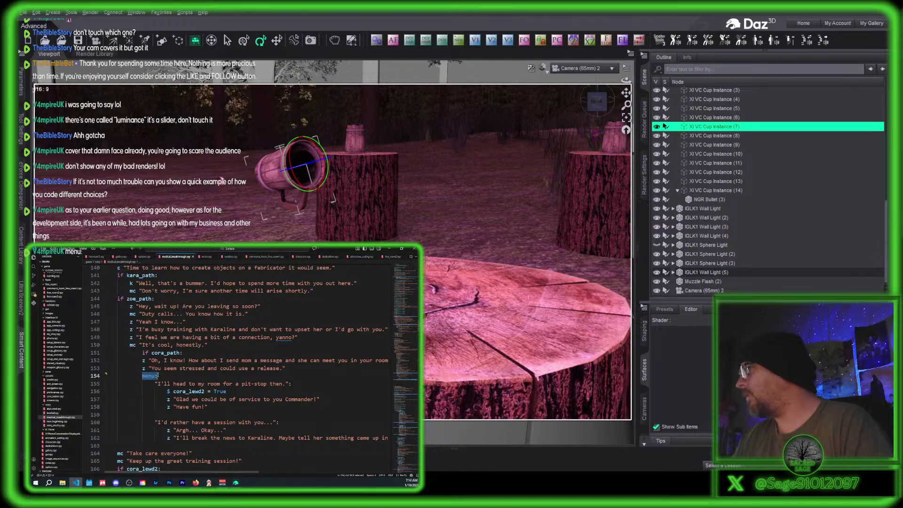
drag(157, 383, 295, 383)
click(295, 384)
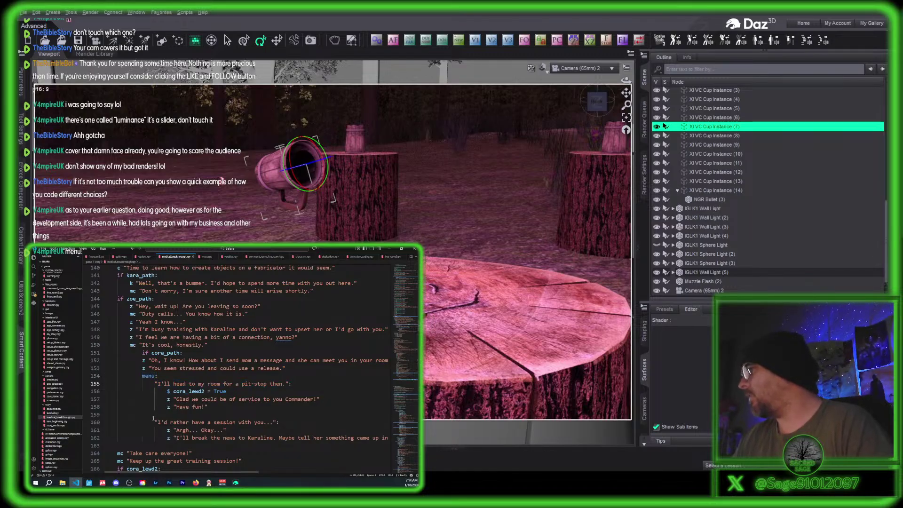
drag(153, 418, 282, 431)
double_click(285, 436)
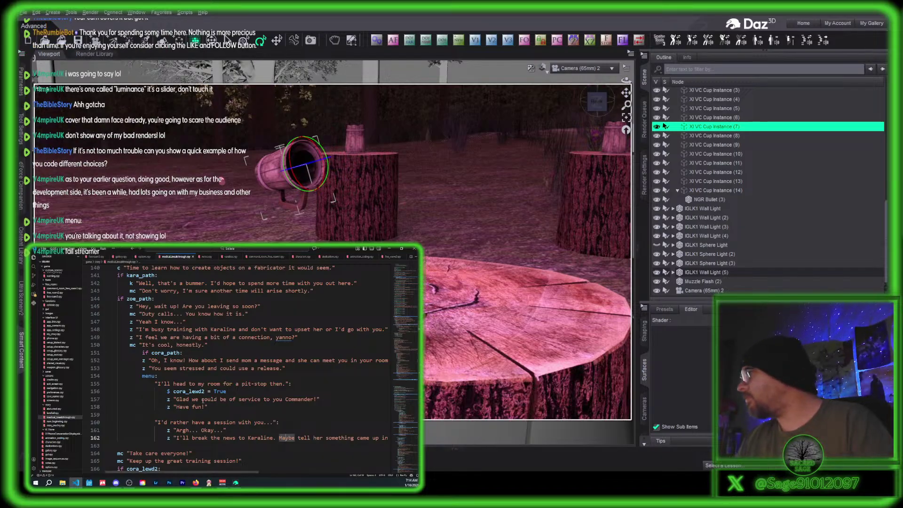
click(232, 429)
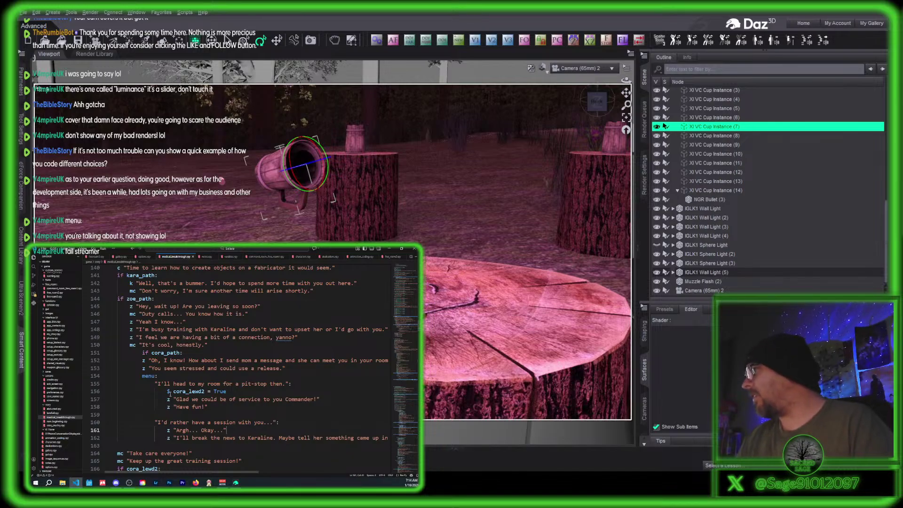
drag(166, 392, 227, 391)
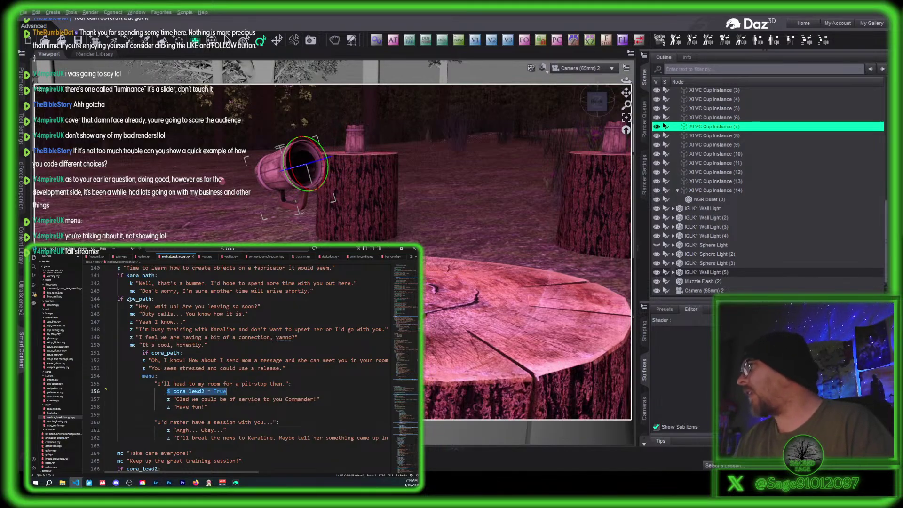
drag(126, 298, 151, 298)
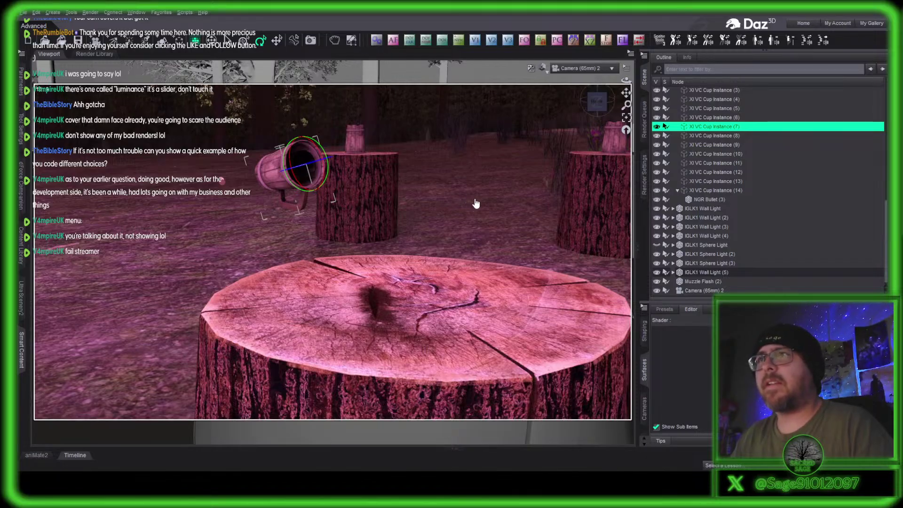
Apply depth of field to Camera (65mm) 2 to blur the foreground log, and switch from the Iray preview to textured shading.
click(440, 40)
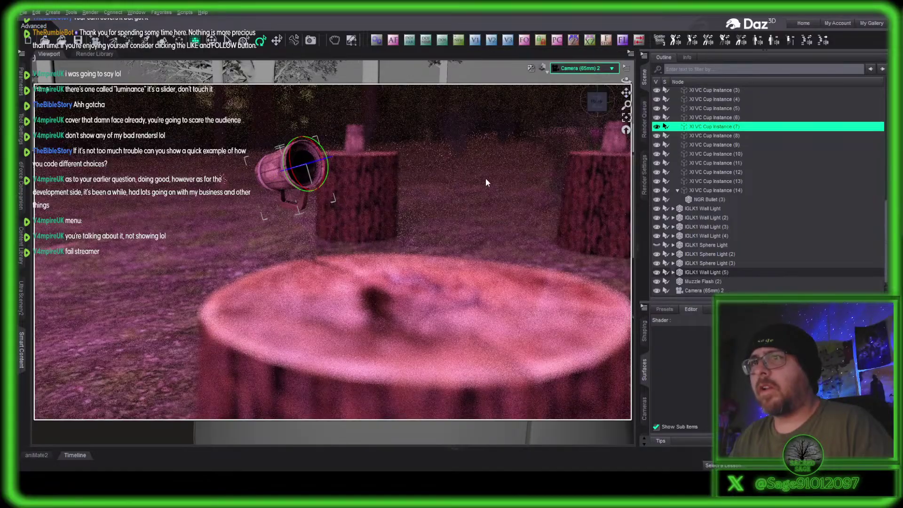
click(459, 331)
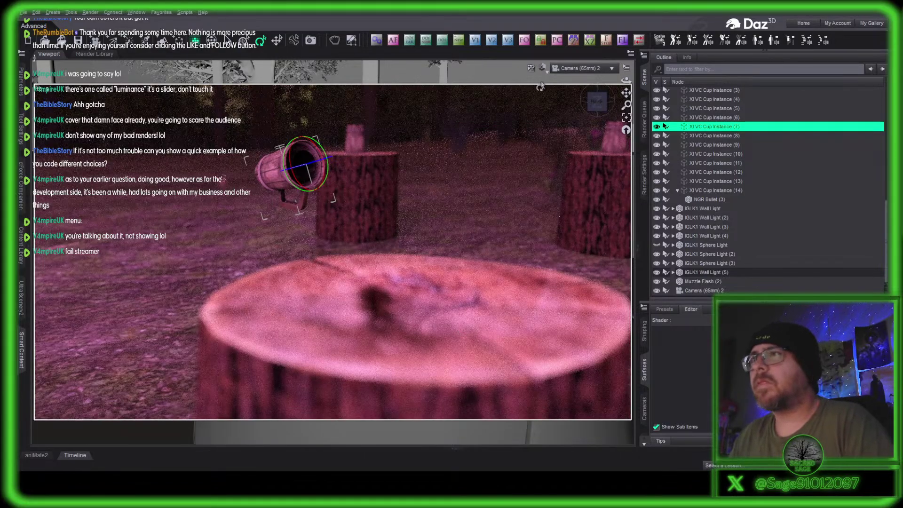
click(542, 69)
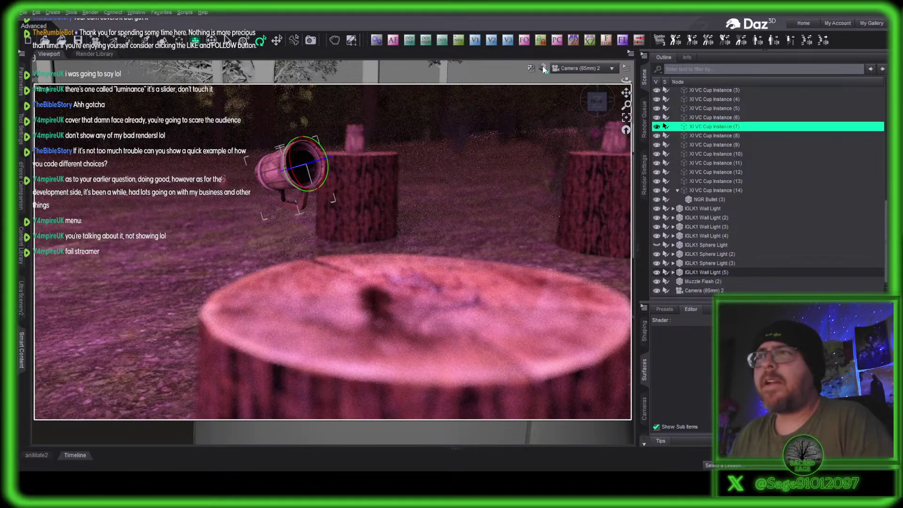
click(531, 150)
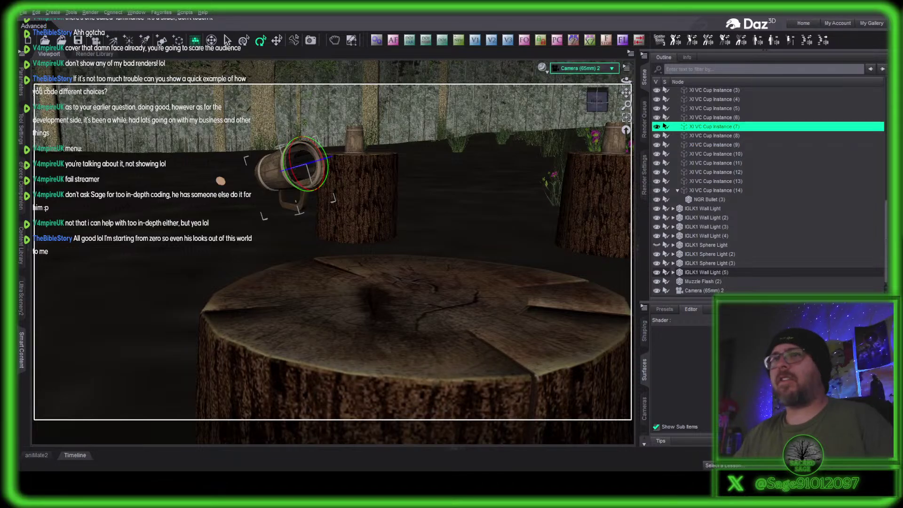
Hide NGR Bullet (3) in the scene and switch the viewport to Perspective View.
click(670, 199)
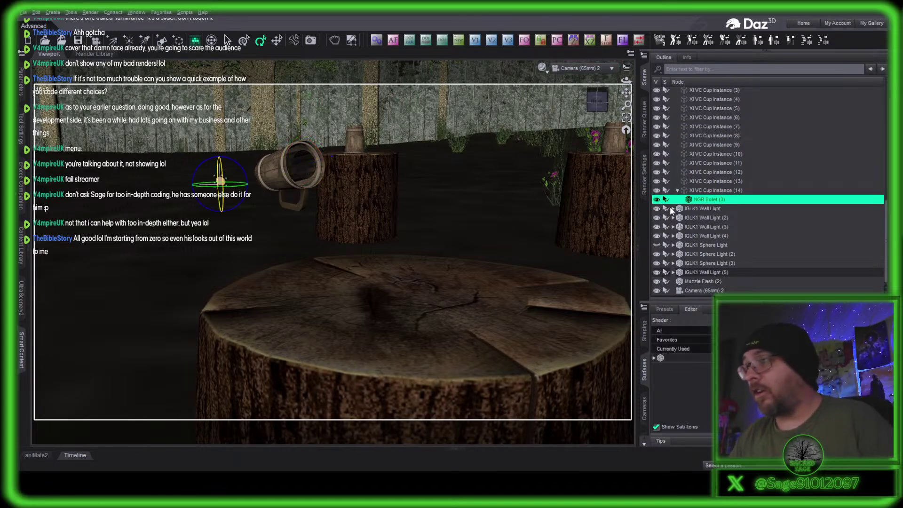
click(656, 199)
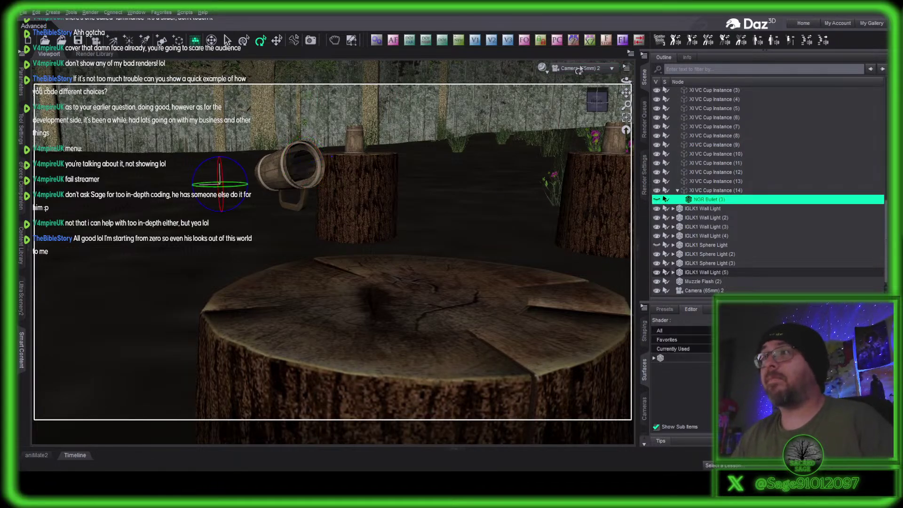
scroll(579, 71, up, 1)
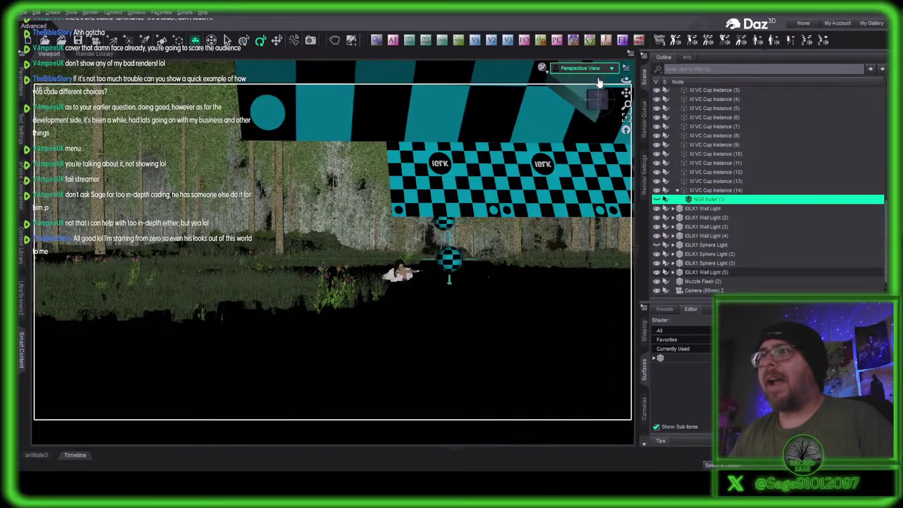
Move the tipped cup, XI VC Cup Instance (7), farther out over the ground, away from the log behind it.
click(593, 107)
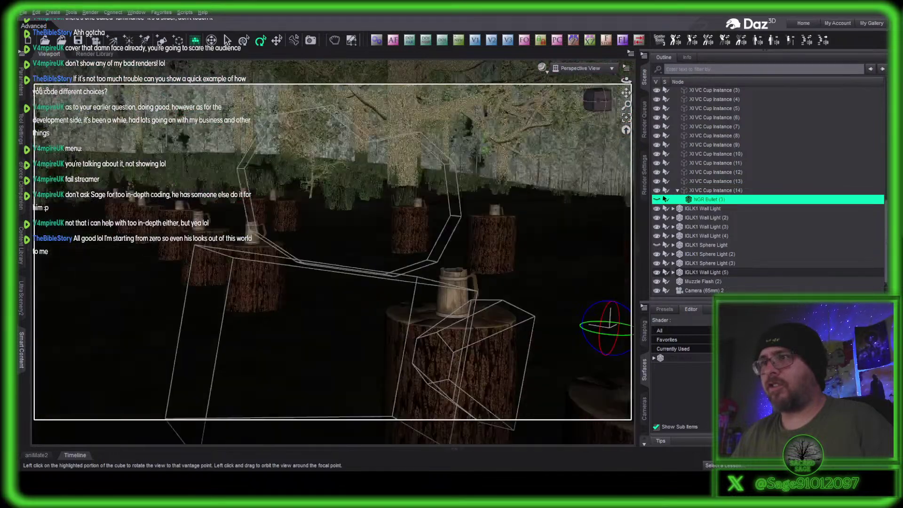
drag(593, 106, 620, 129)
scroll(593, 107, up, 5)
scroll(593, 107, up, 2)
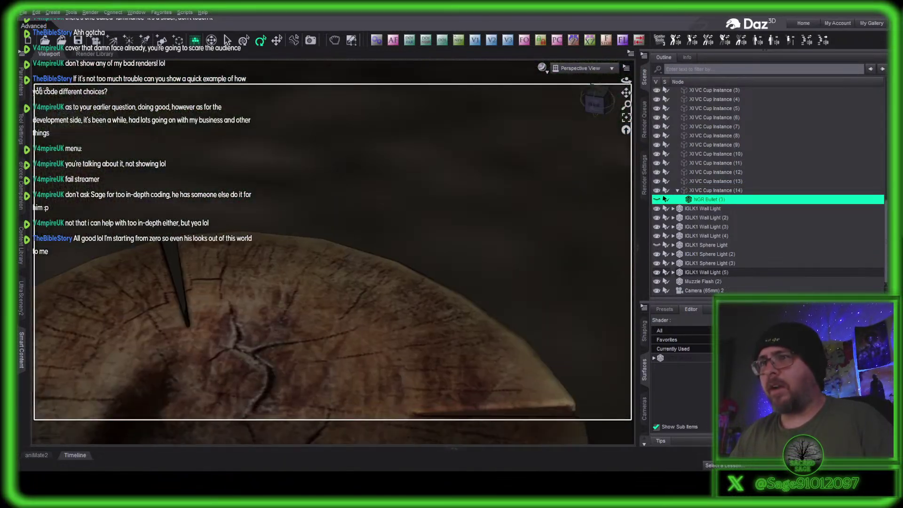
scroll(595, 102, down, 5)
drag(594, 102, 596, 101)
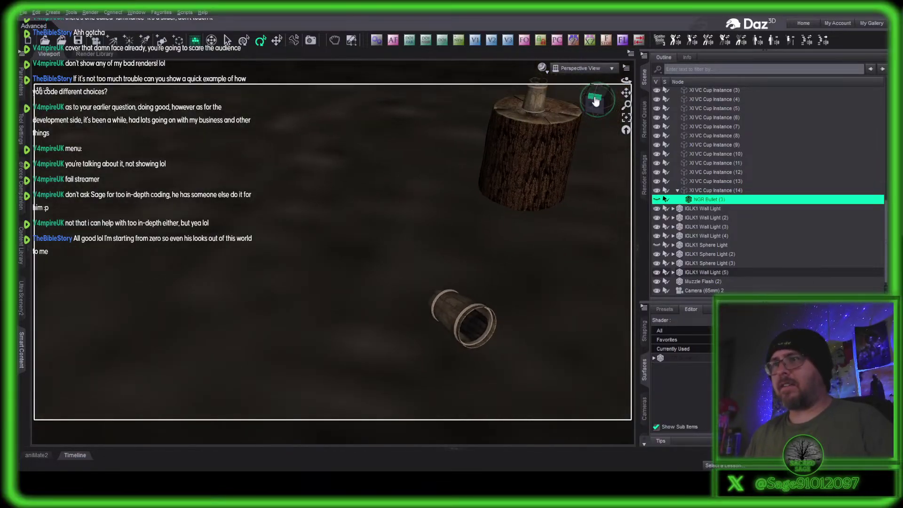
right_drag(595, 100, 584, 69)
scroll(595, 101, up, 3)
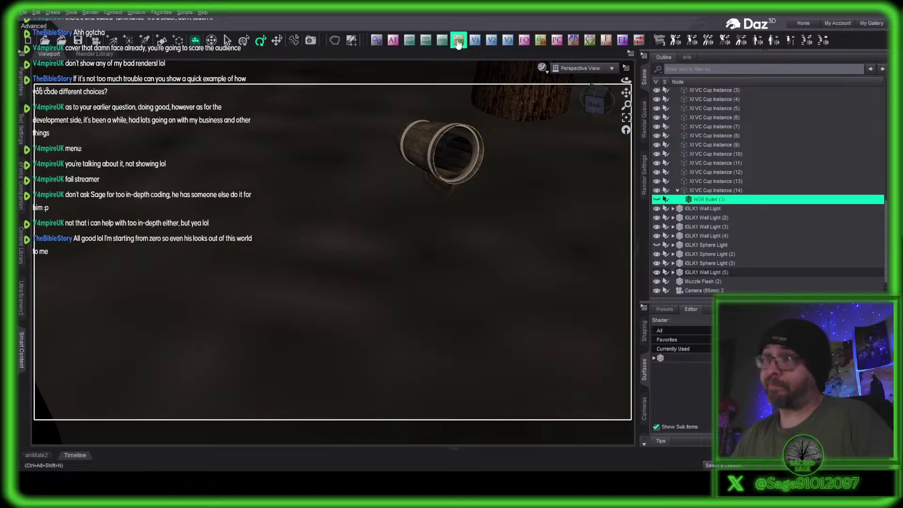
click(441, 153)
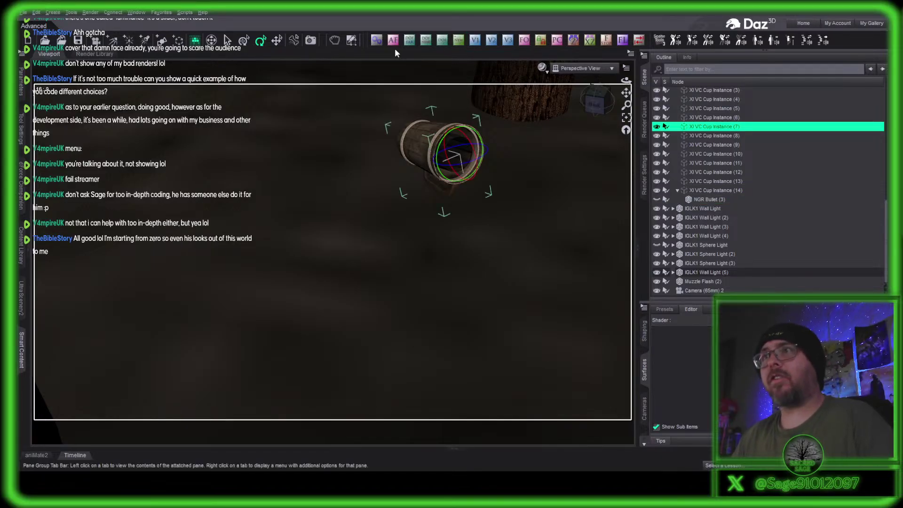
click(276, 41)
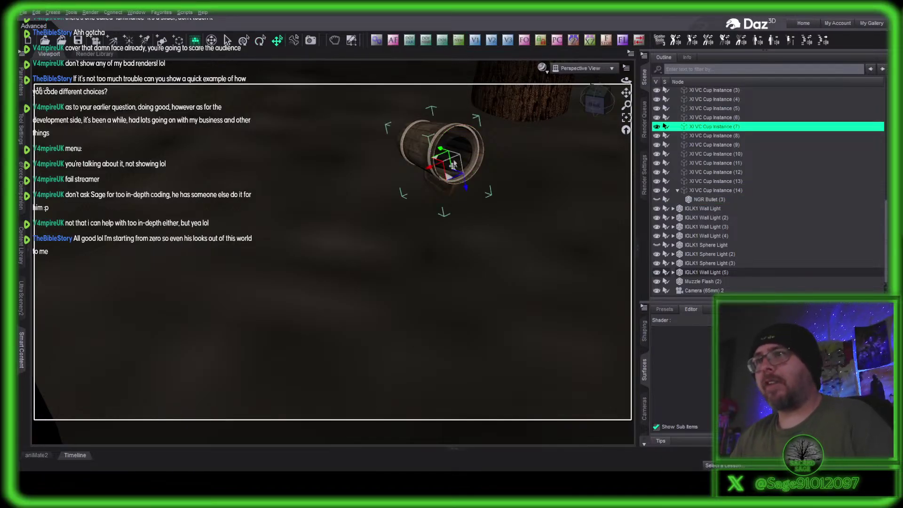
drag(463, 190, 516, 371)
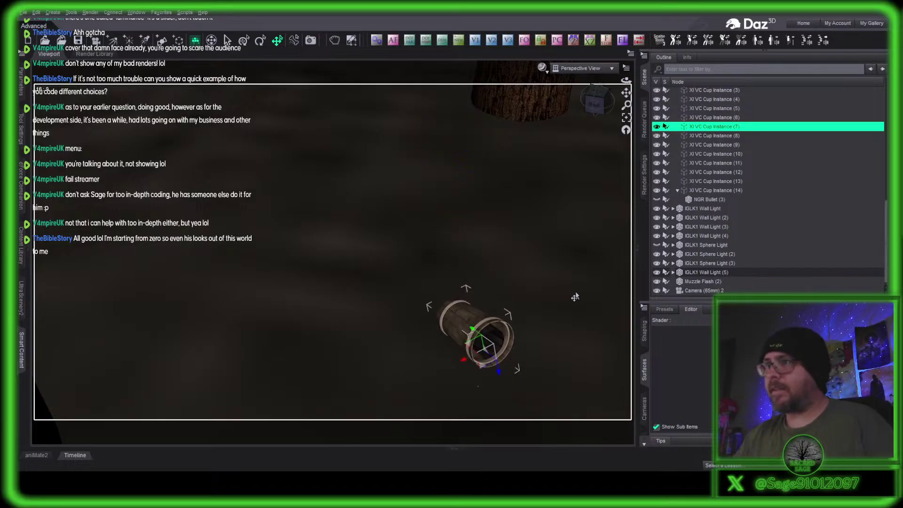
Rotate the tipped cup around its long axis so that its whole handle shows beneath the body.
drag(595, 102, 594, 104)
scroll(488, 130, up, 4)
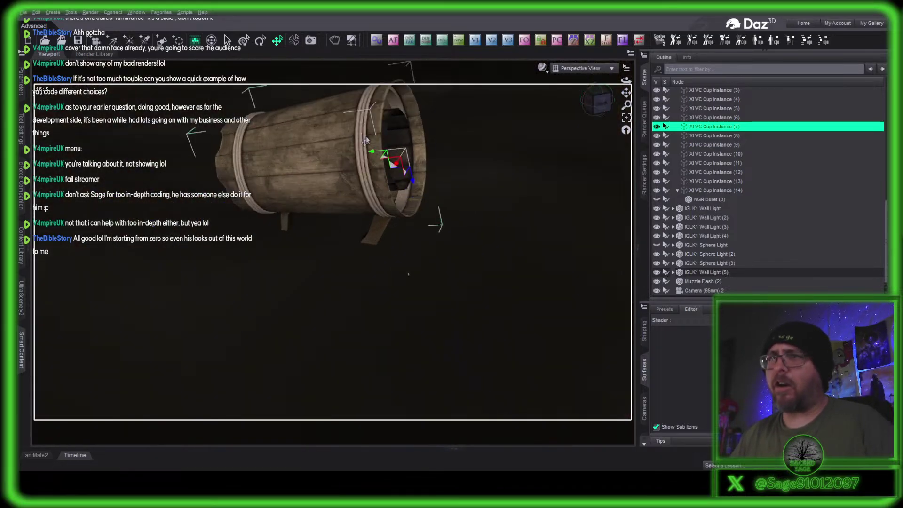
click(260, 40)
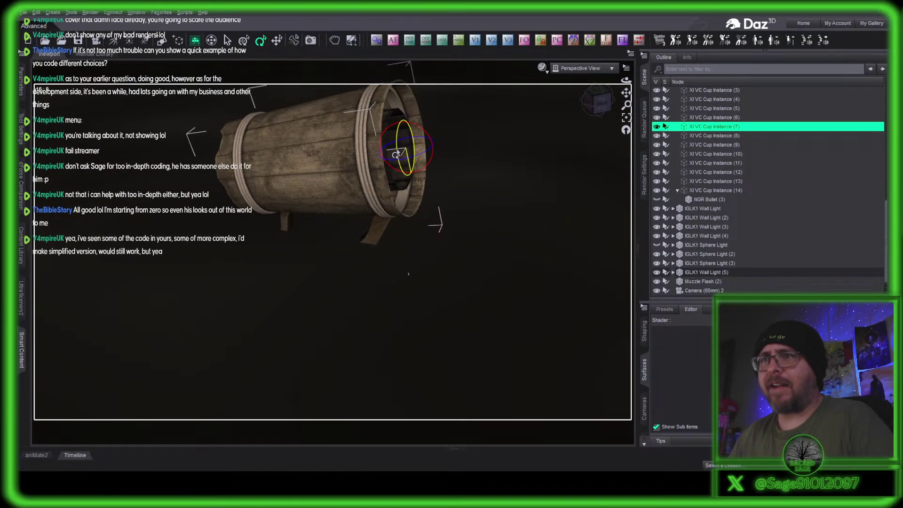
mouse_move(396, 155)
mouse_down()
mouse_move(427, 134)
mouse_move(438, 143)
mouse_move(396, 151)
mouse_move(394, 167)
mouse_move(391, 153)
mouse_up()
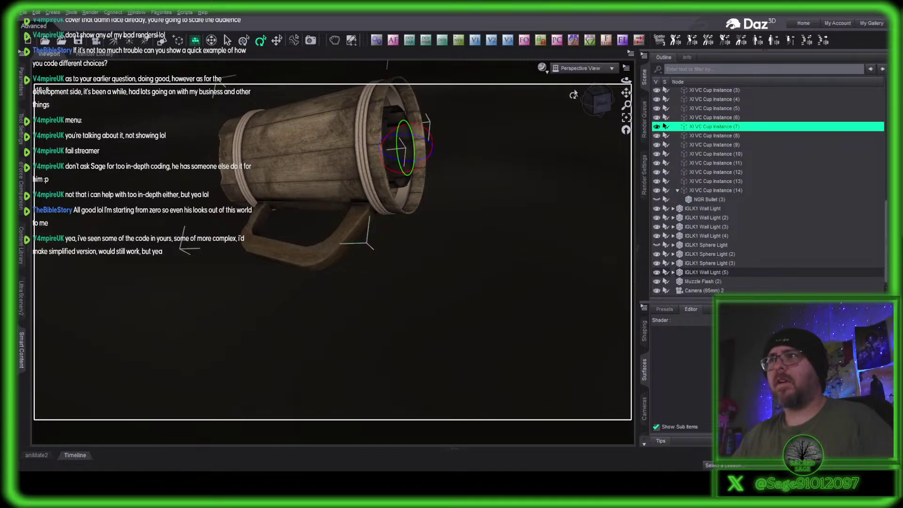
Lower the tipped cup slightly toward the ground and roll it so its handle sticks out sideways.
click(602, 103)
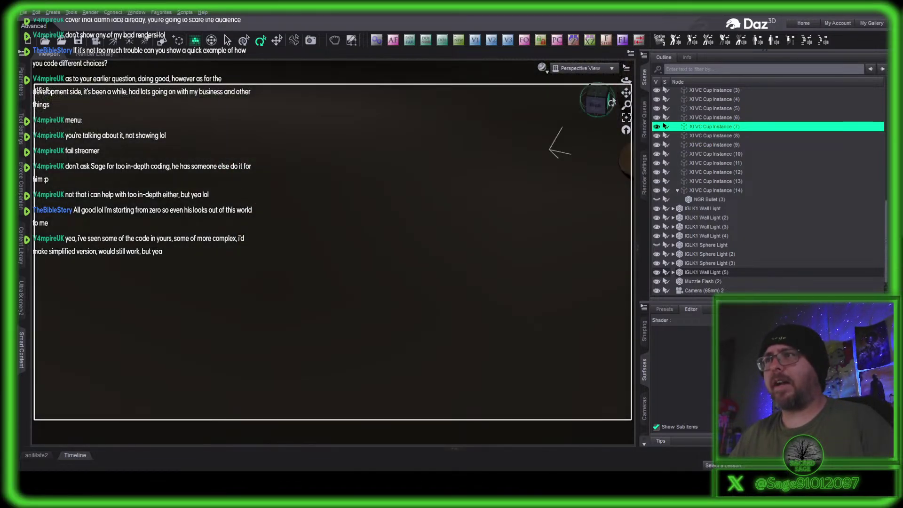
mouse_move(627, 93)
mouse_down()
mouse_move(595, 99)
mouse_move(623, 87)
mouse_move(627, 96)
mouse_up()
click(278, 42)
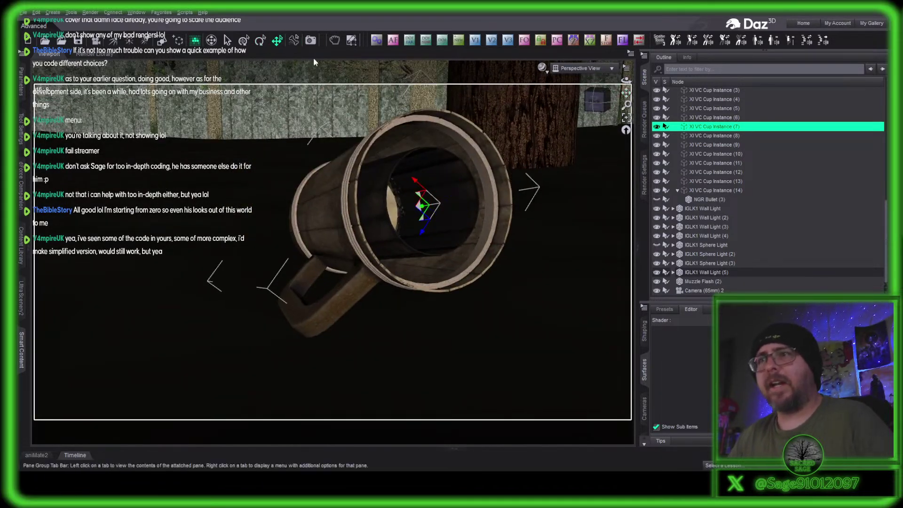
drag(418, 208, 418, 221)
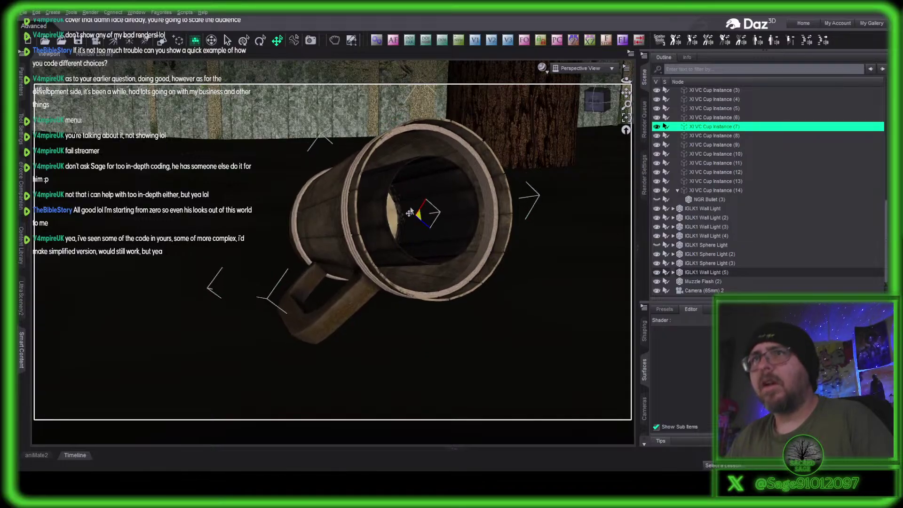
click(260, 41)
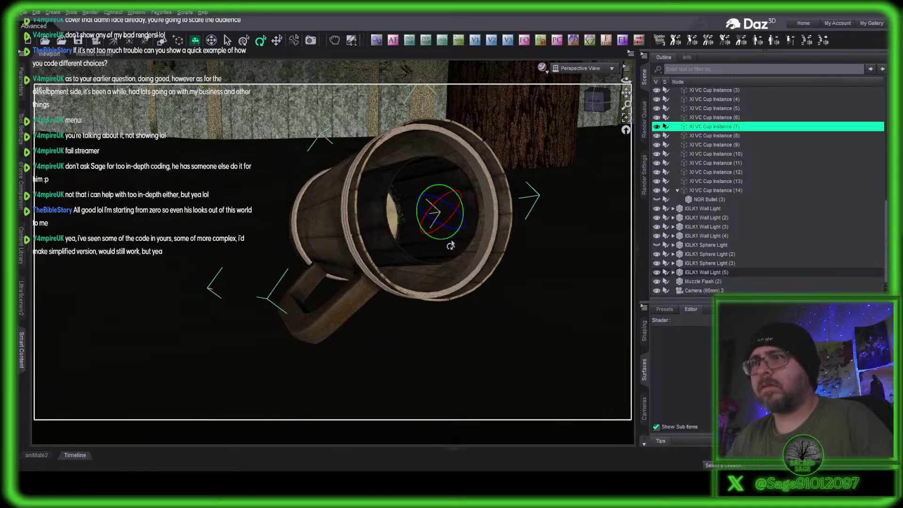
drag(445, 244, 417, 249)
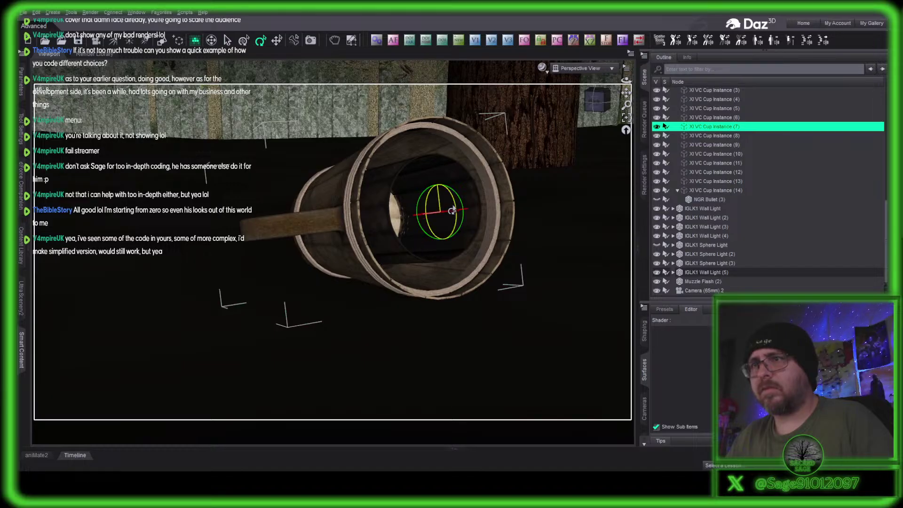
Roll the tipped cup, XI VC Cup Instance (7), and lower it until its body and handle lie against the ground.
drag(452, 209, 430, 236)
key(ctrl+shift+t)
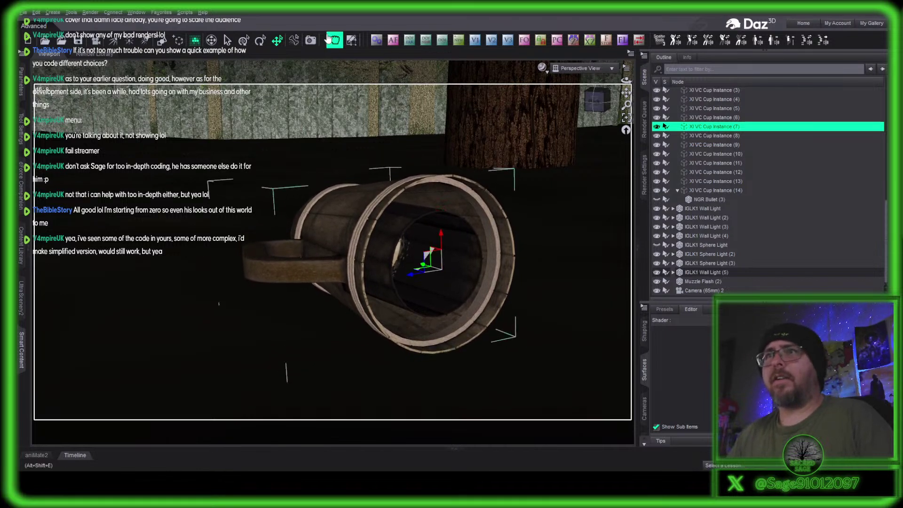
click(260, 40)
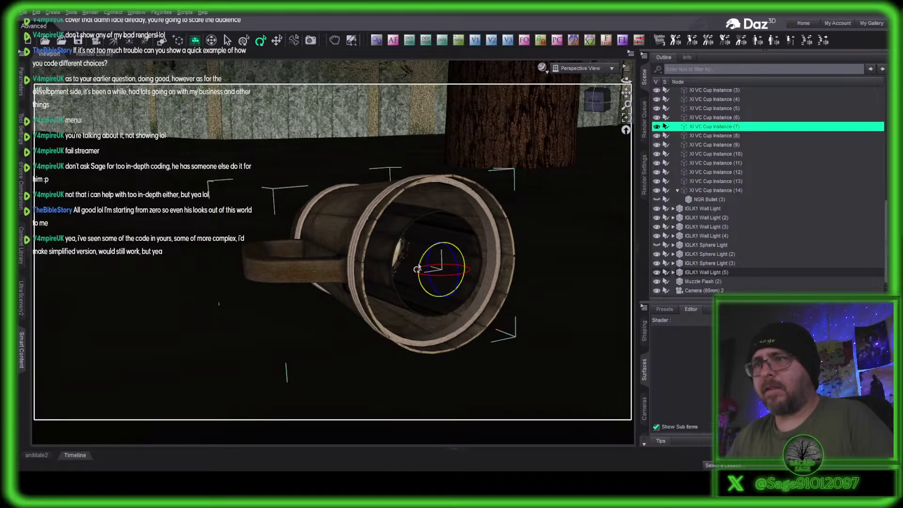
drag(417, 269, 415, 277)
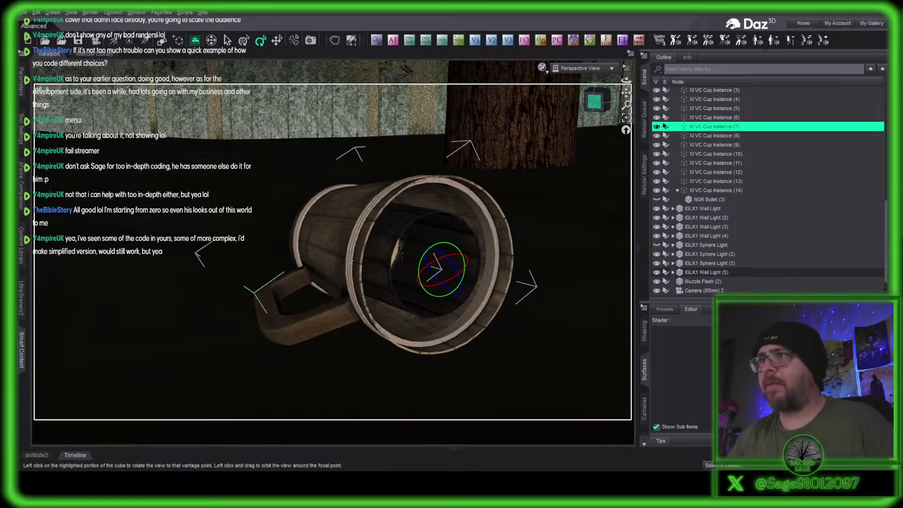
Frame the tipped cup from the side and hide XI VC Cup Instance (6), the other cup in the background.
drag(595, 102, 520, 131)
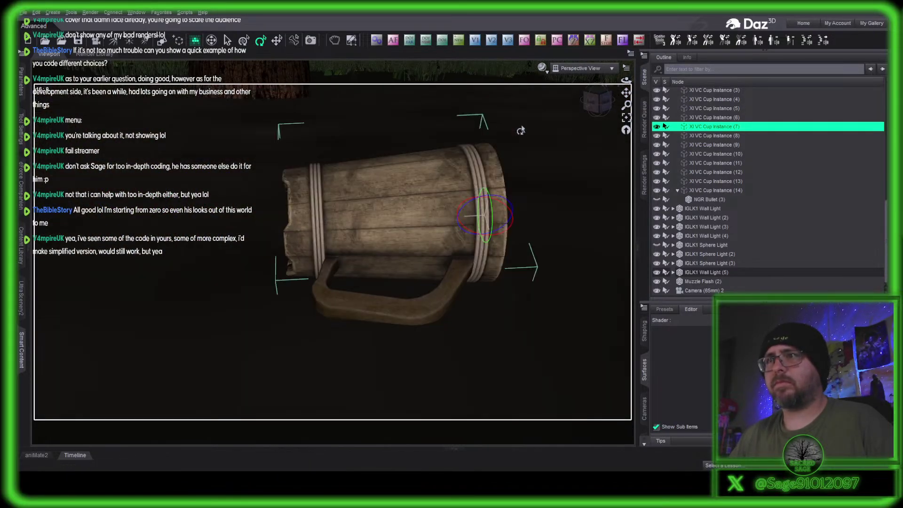
drag(598, 100, 629, 93)
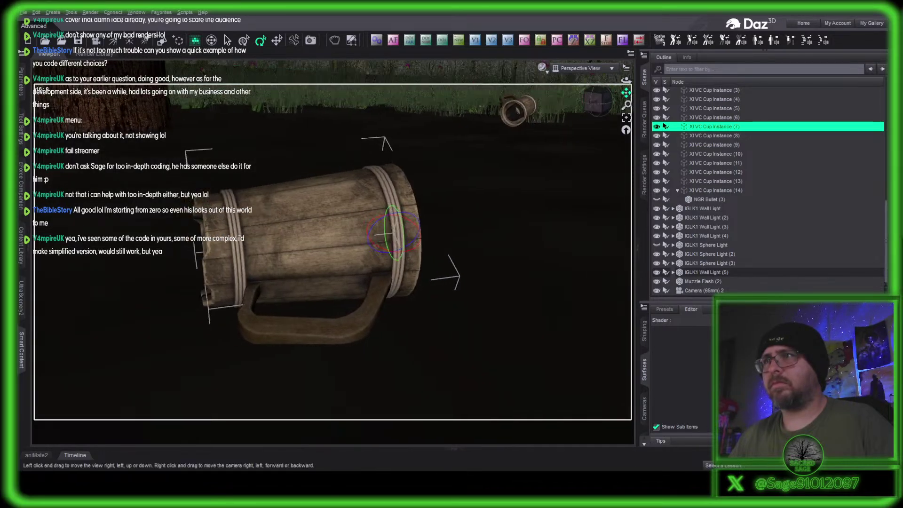
click(664, 117)
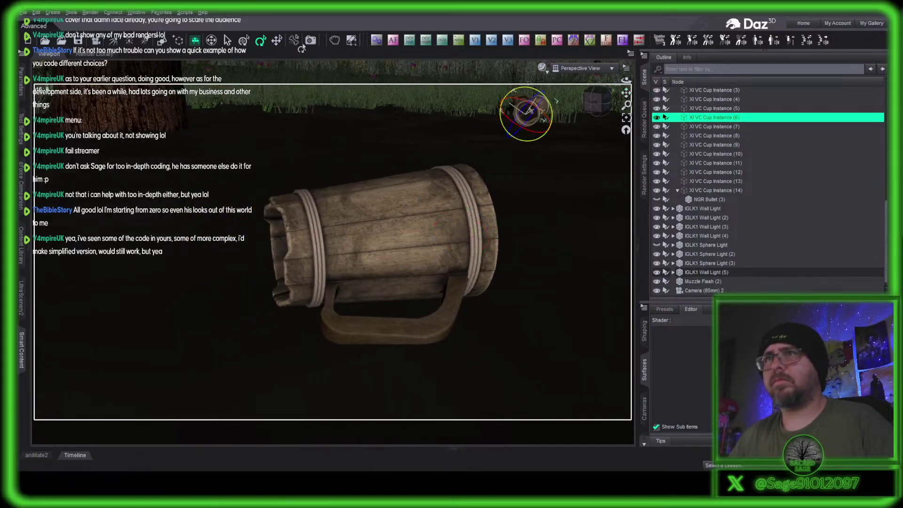
click(657, 118)
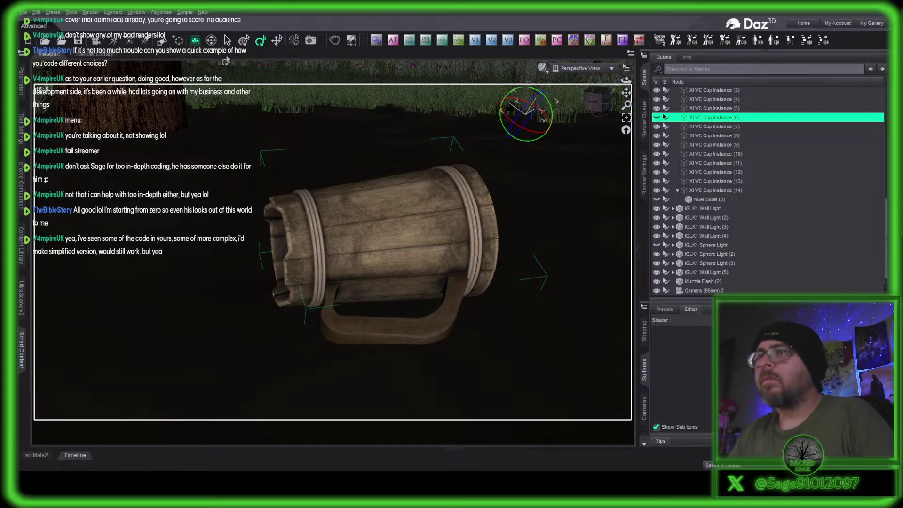
Create a camera from the current perspective view of the tipped cup and delete Camera (65mm) 2.
click(572, 75)
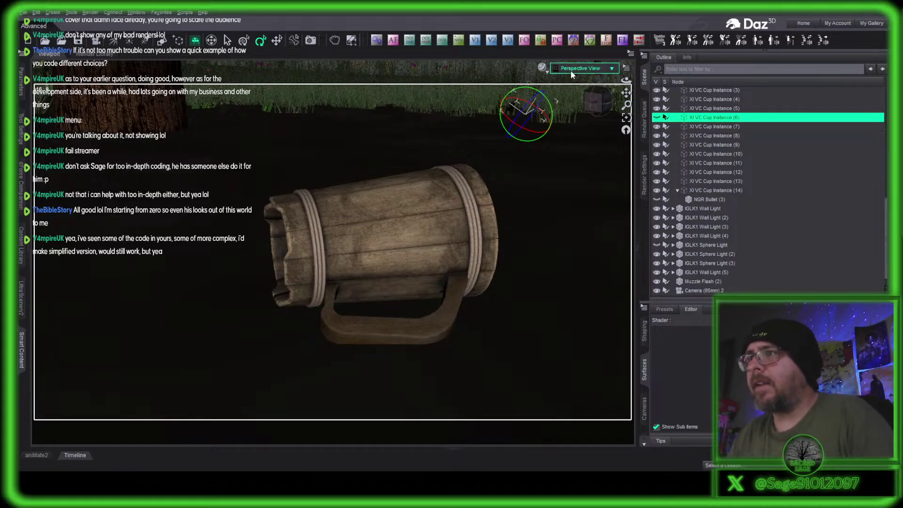
click(575, 162)
scroll(734, 226, down, 1)
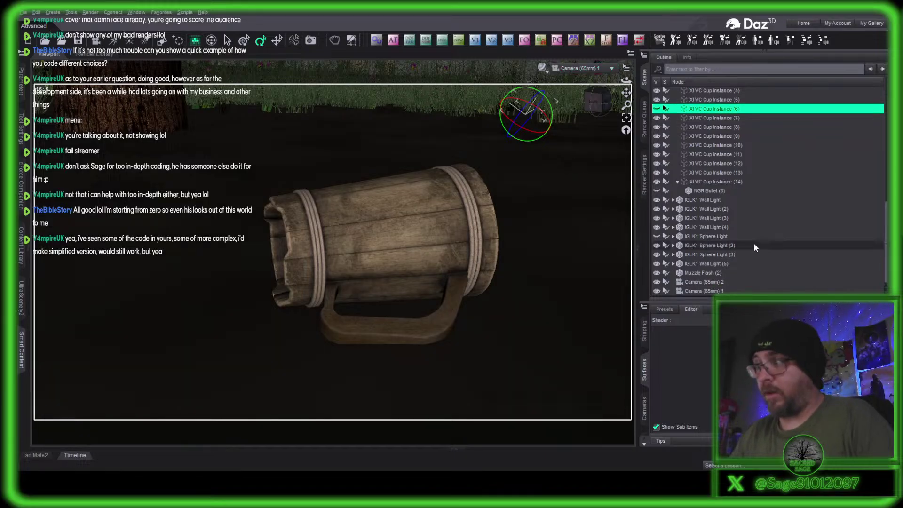
click(714, 281)
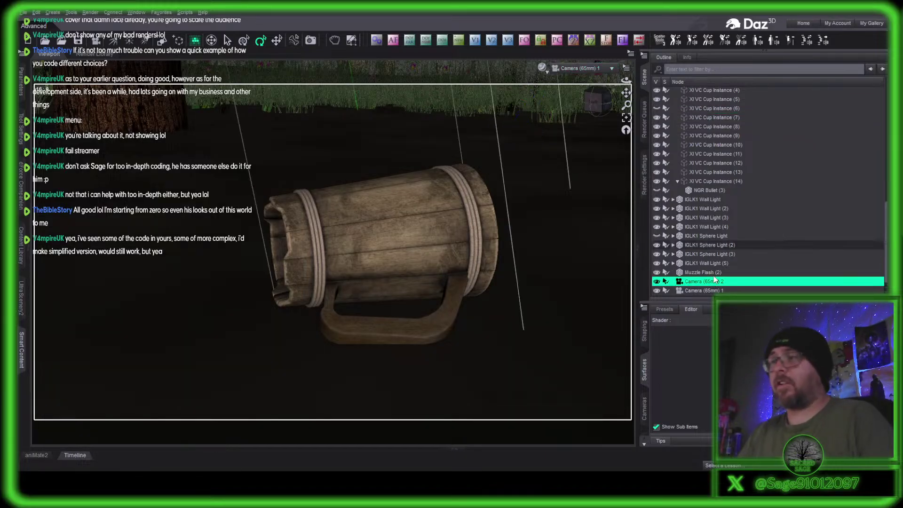
key(Delete)
Focus the camera on the tipped cup, preview the shot with scene lighting, and return the viewport to plain shading.
click(400, 231)
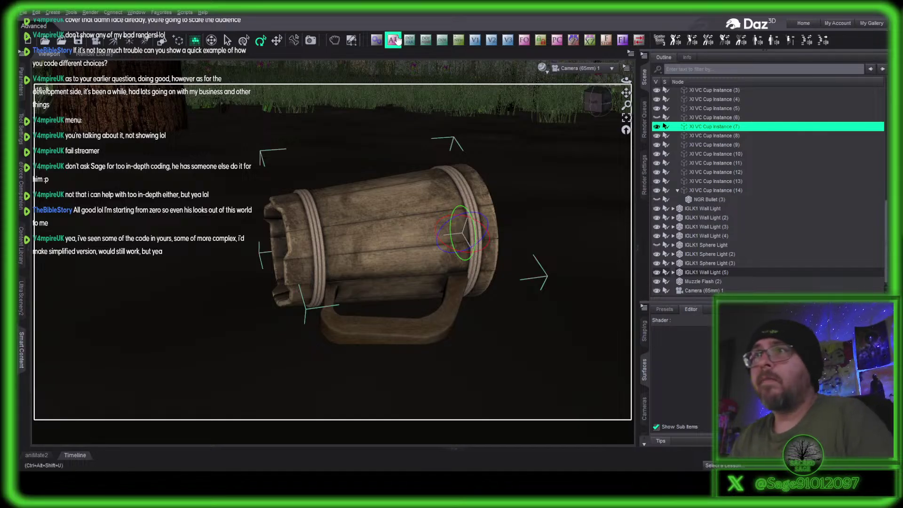
key(ctrl+l)
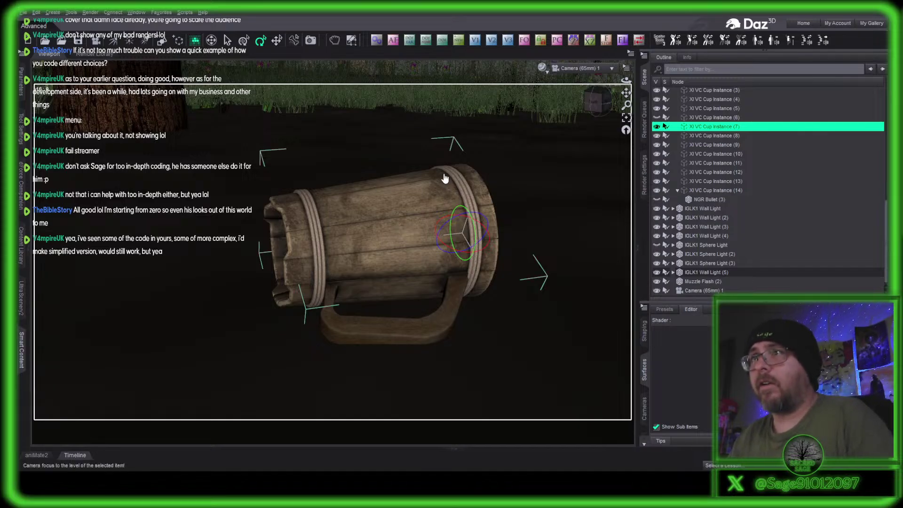
click(445, 41)
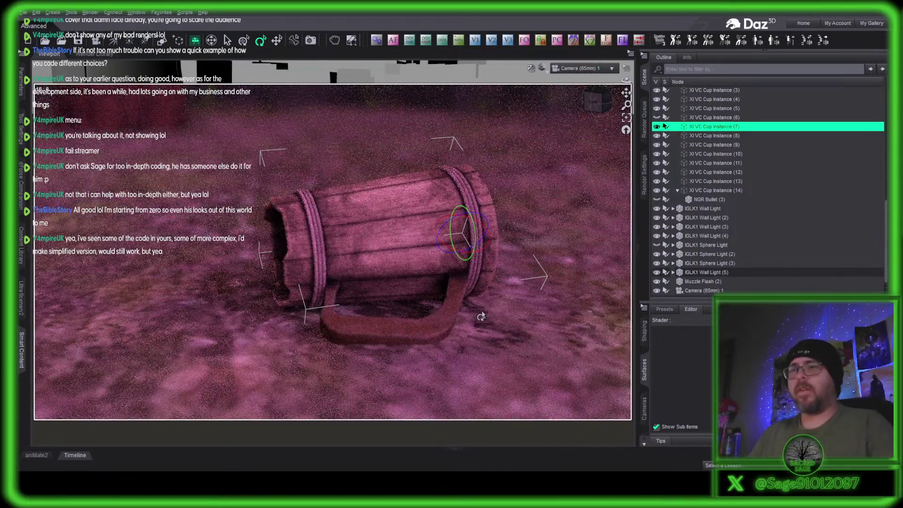
click(545, 71)
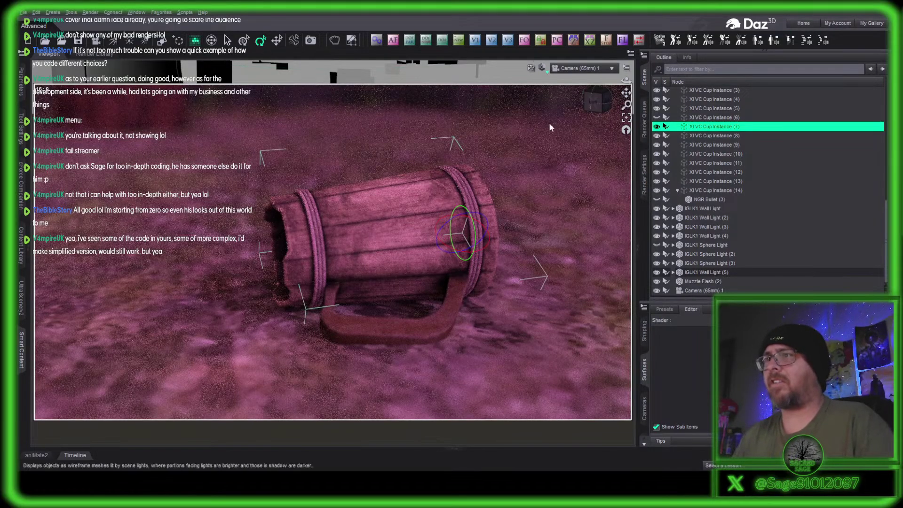
click(550, 158)
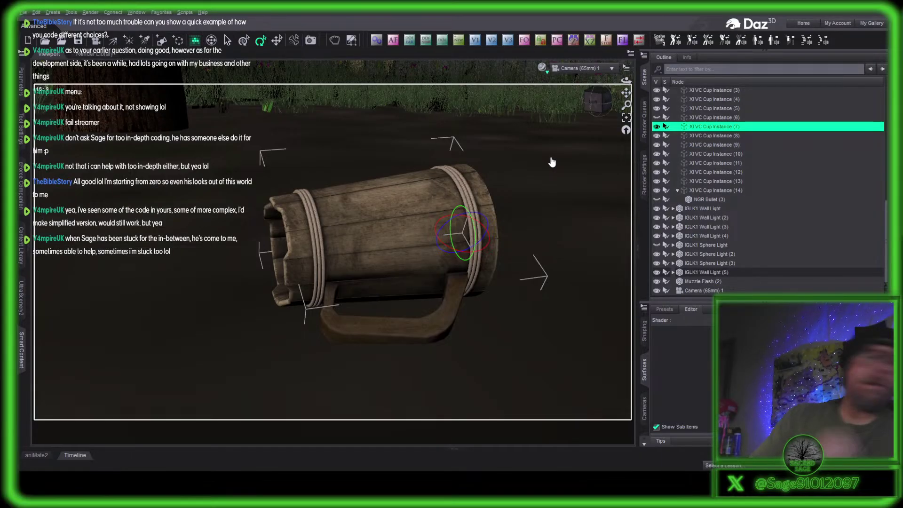
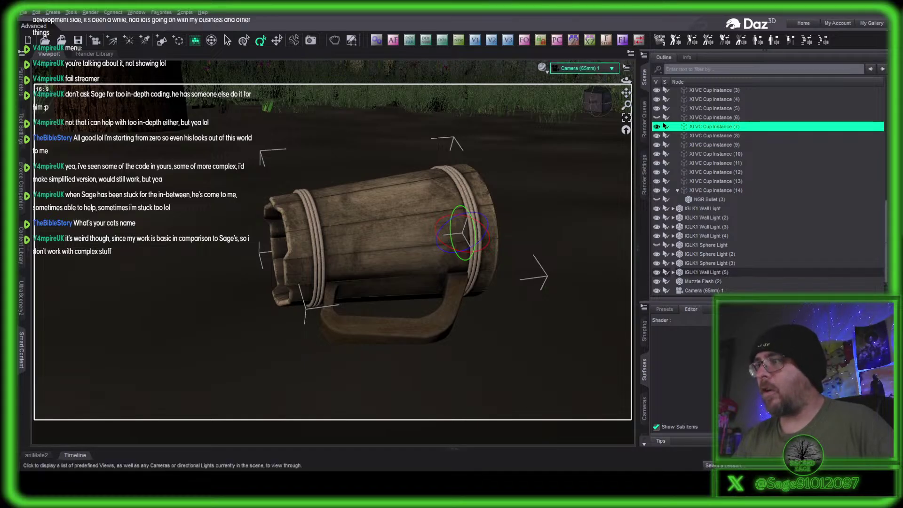
Delete Camera (65mm) 1 and reframe the perspective view on the prone shooter aiming the rifle.
click(709, 290)
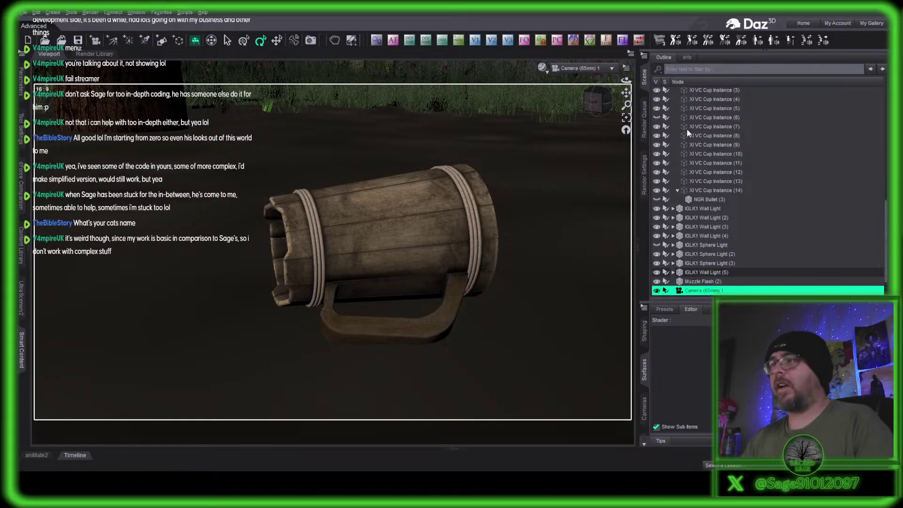
key(Delete)
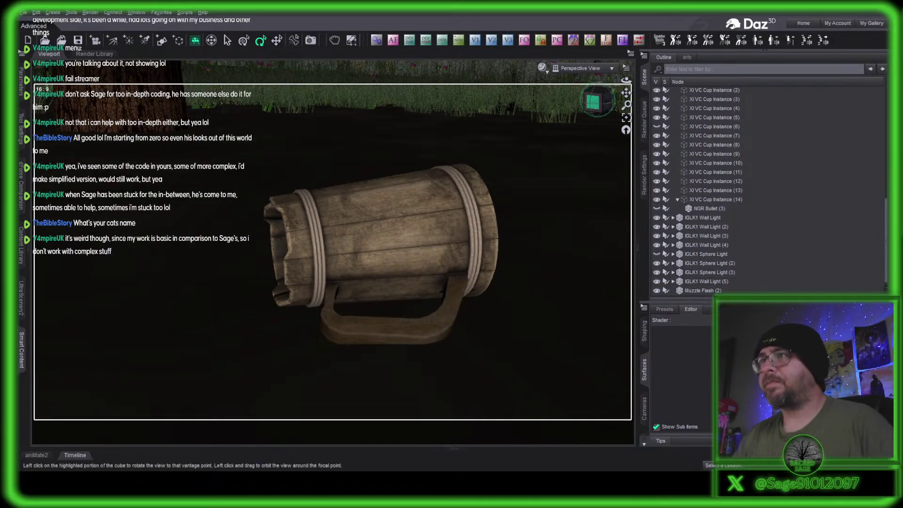
drag(584, 91, 592, 103)
key(w)
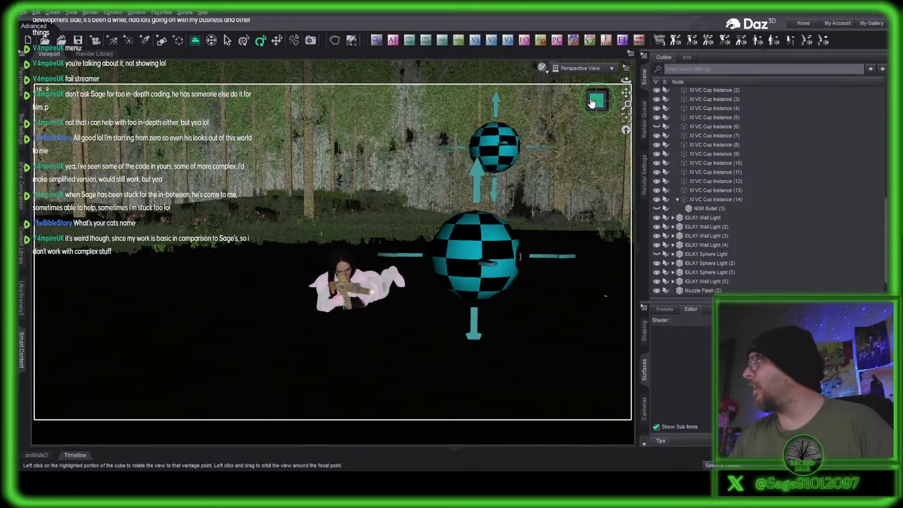
key(w)
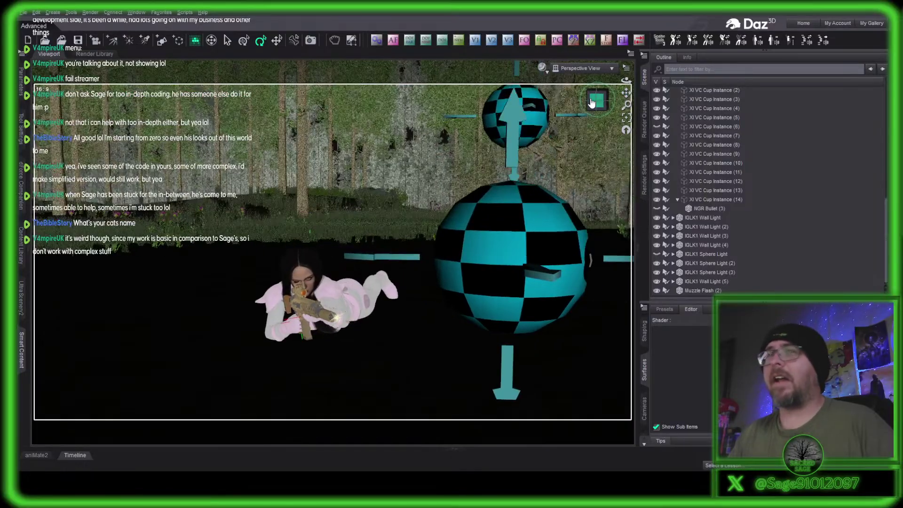
scroll(591, 102, up, 2)
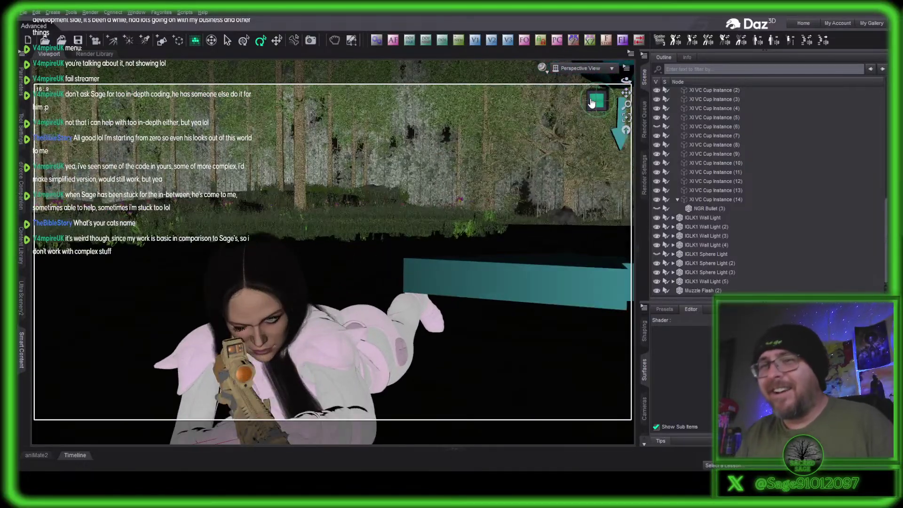
drag(595, 101, 591, 101)
scroll(591, 102, down, 3)
Hide Muzzle Flash (2) at the rifle's suppressor and the NGR Bullet floating in front of it.
click(408, 374)
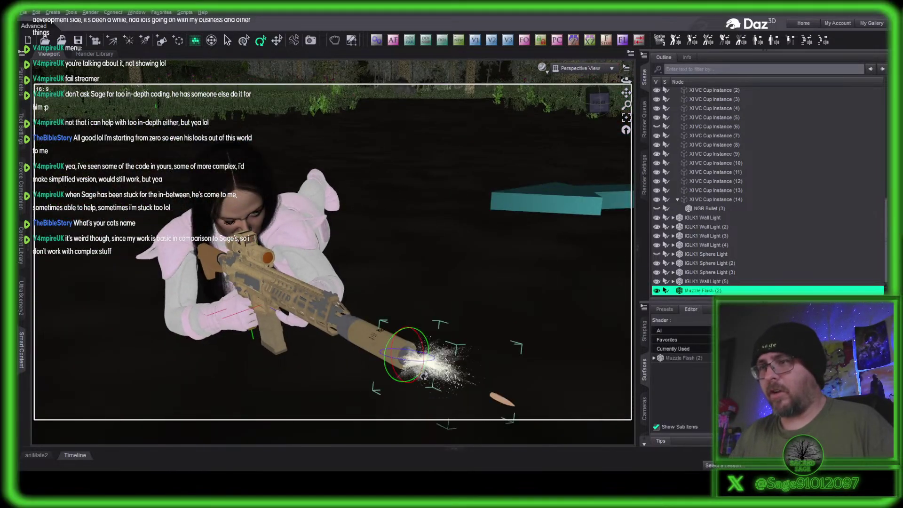
click(657, 290)
click(504, 398)
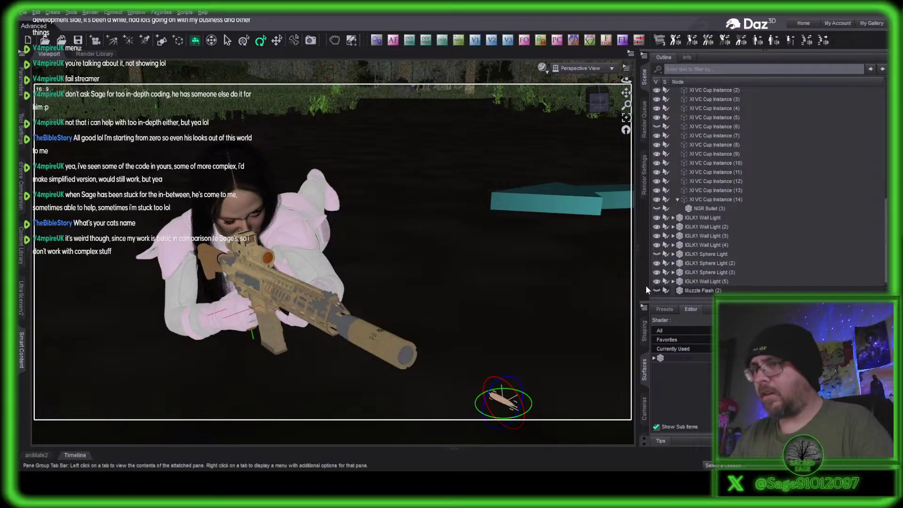
click(714, 163)
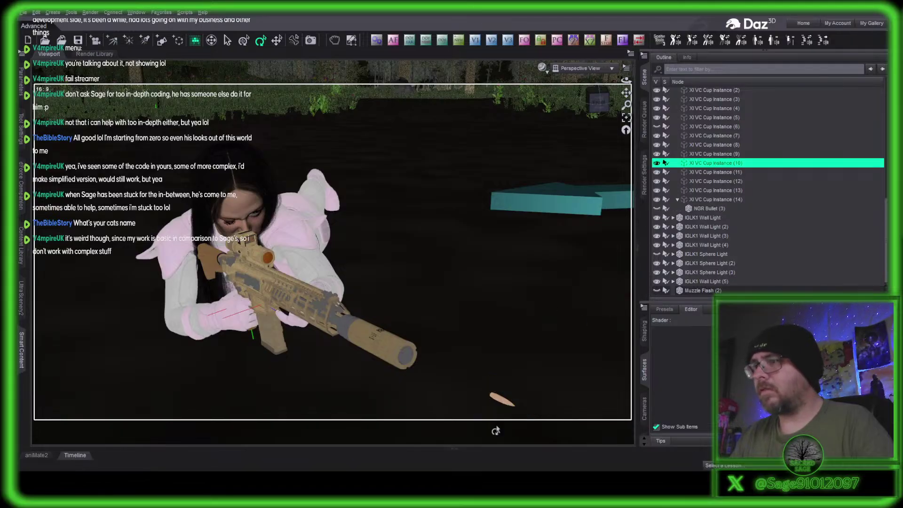
click(500, 403)
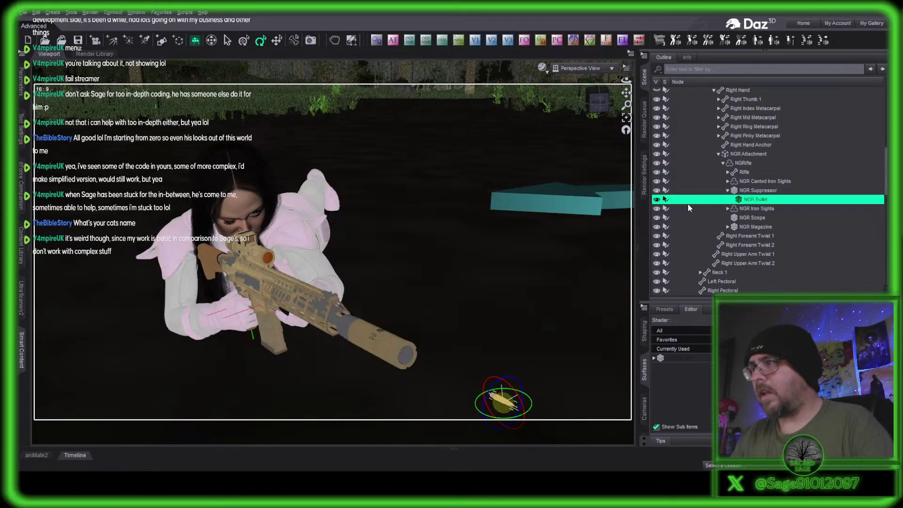
click(657, 200)
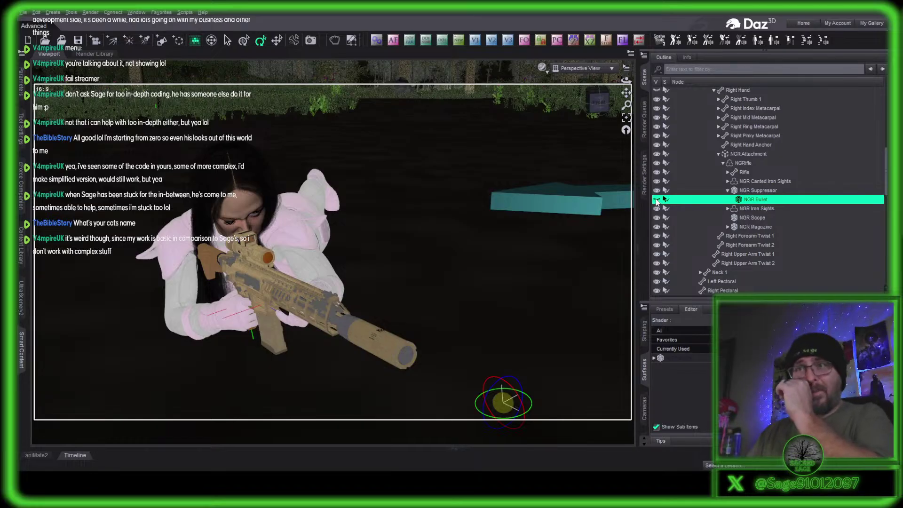
Collapse the HD Ariel 9 hierarchy in the scene and make the CB Arceli figure visible.
scroll(743, 160, up, 5)
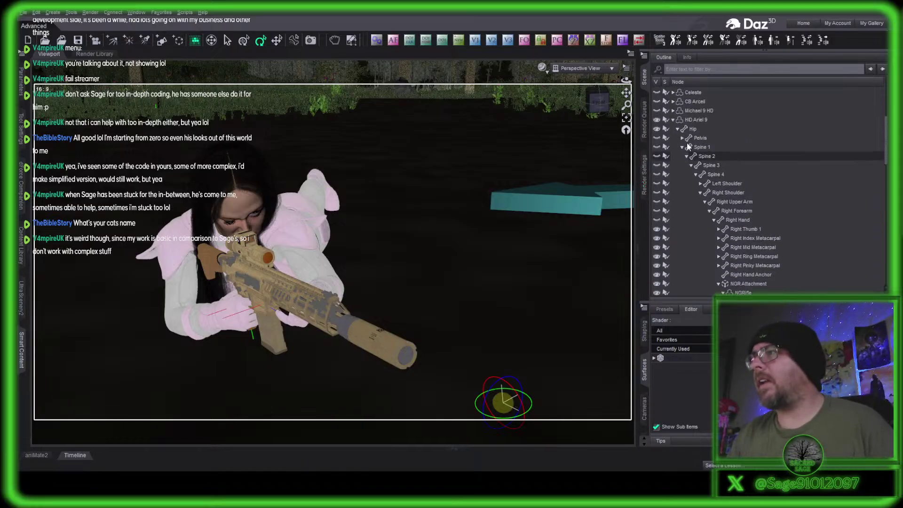
click(673, 120)
click(709, 120)
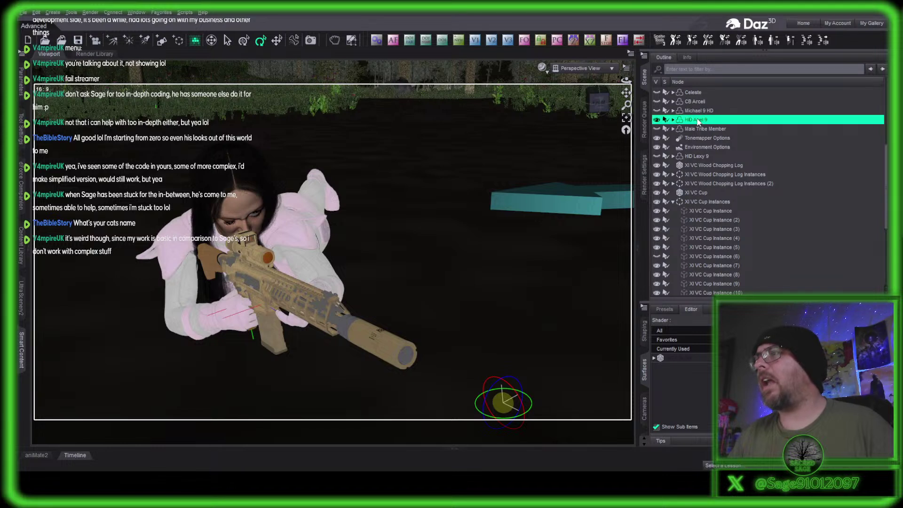
click(700, 103)
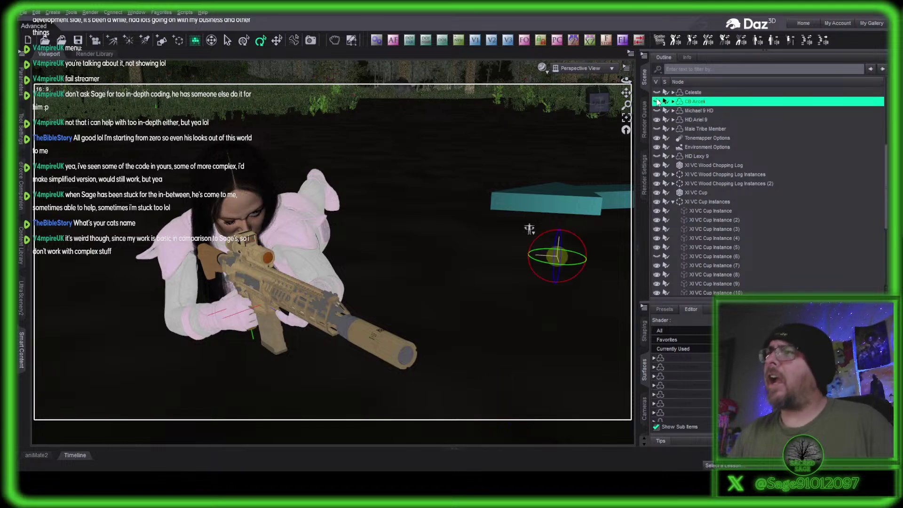
click(657, 101)
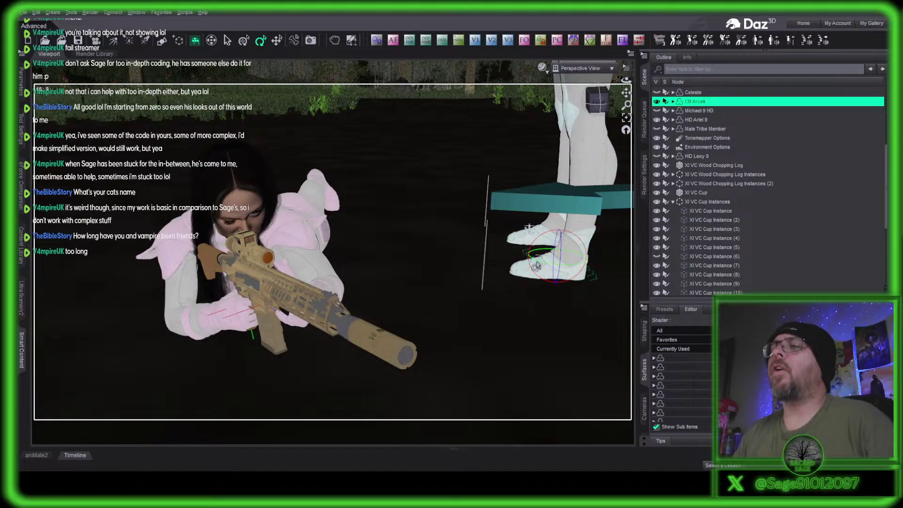
Rotate the standing CB Arceli figure around its vertical axis so that it faces the viewer from behind the shooter.
drag(538, 268, 547, 249)
click(596, 102)
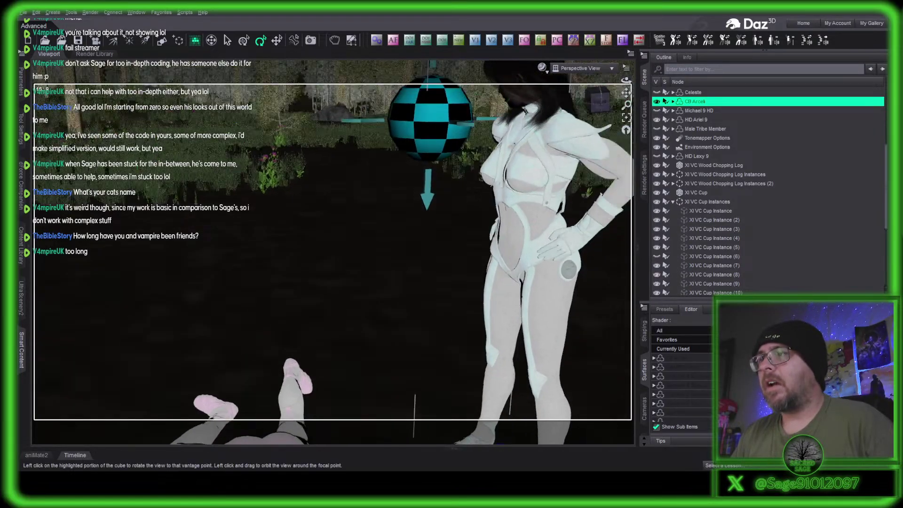
click(596, 103)
click(596, 102)
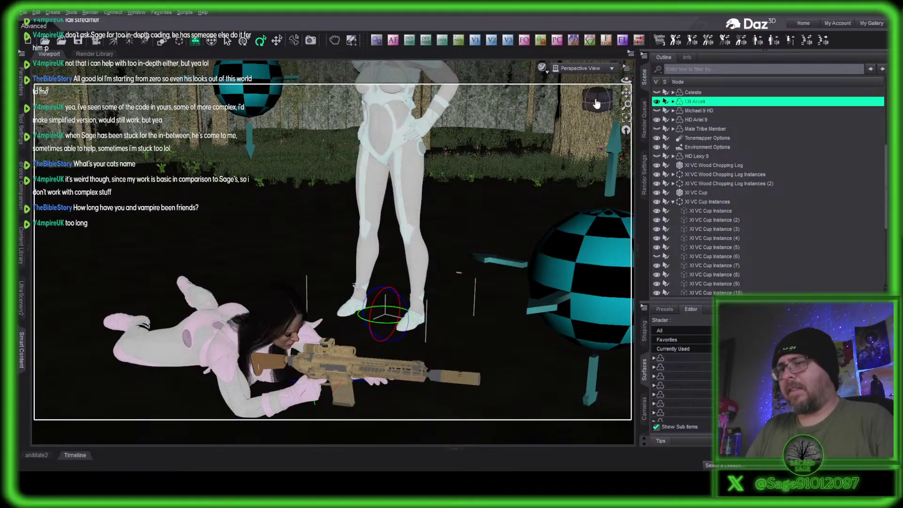
click(596, 103)
scroll(596, 103, up, 4)
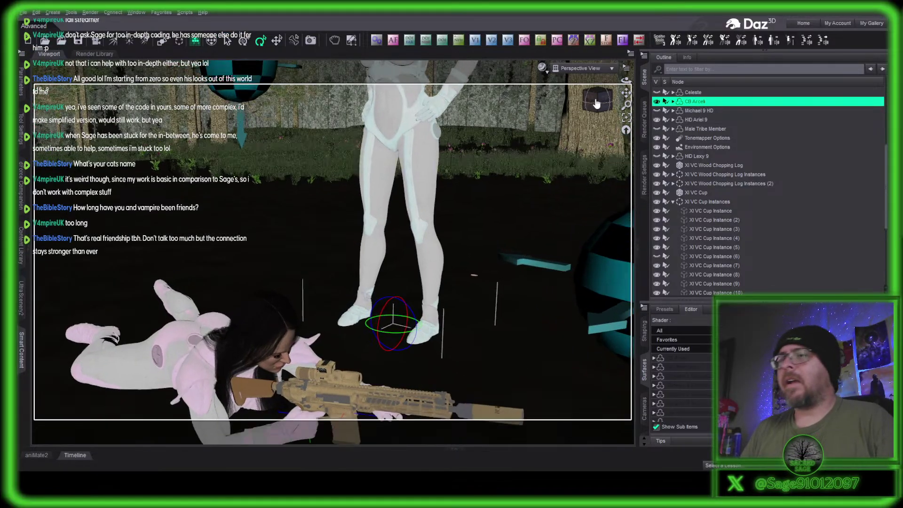
right_drag(596, 102, 596, 165)
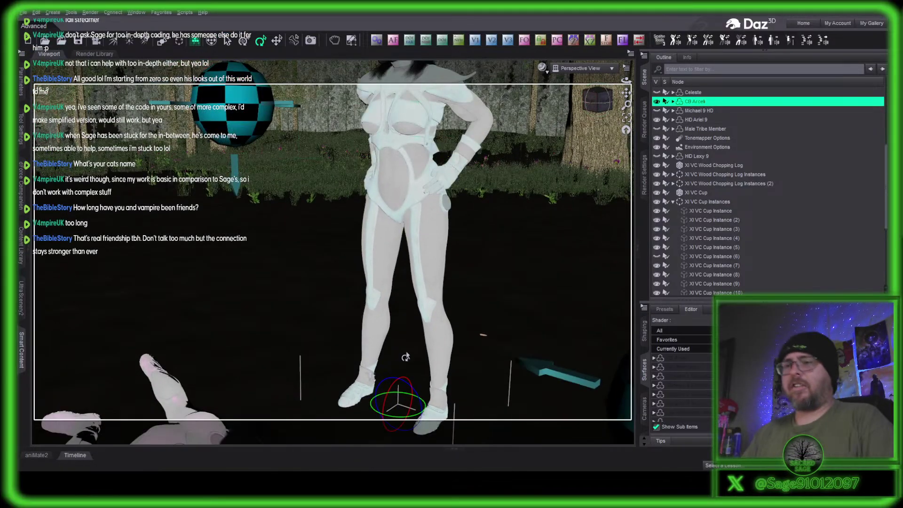
drag(407, 423, 425, 410)
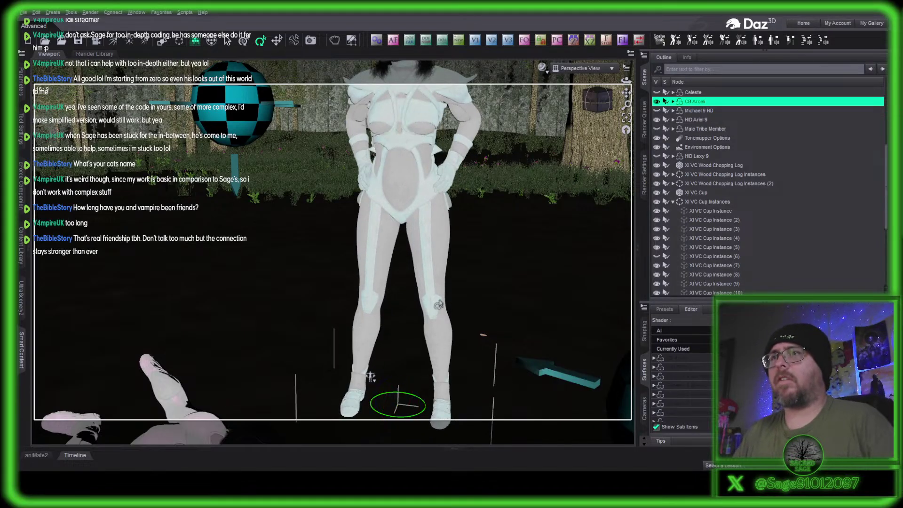
Reframe the perspective view so that the prone shooter and the full standing CB Arceli figure both fit inside the frame.
scroll(470, 254, down, 2)
middle_drag(476, 293, 481, 256)
scroll(481, 257, up, 3)
mouse_move(596, 112)
mouse_down()
mouse_move(600, 87)
mouse_move(597, 113)
mouse_up()
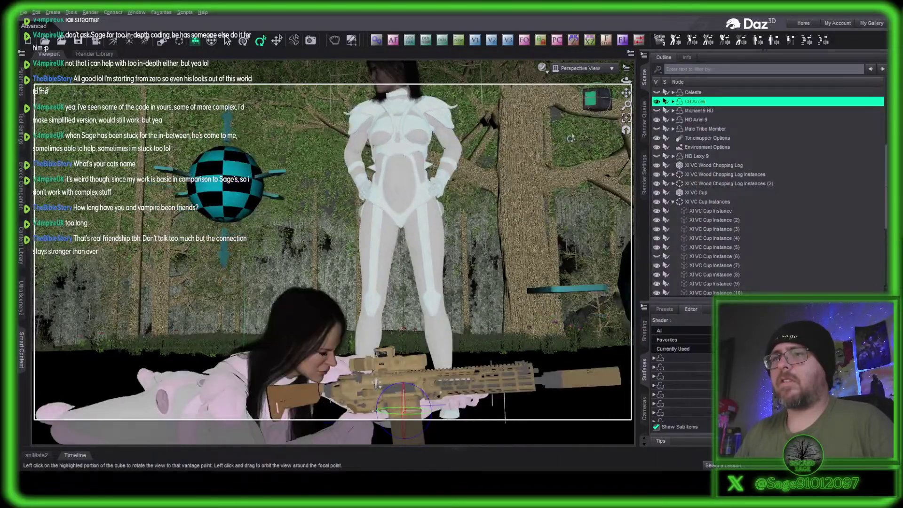
middle_drag(573, 142, 575, 141)
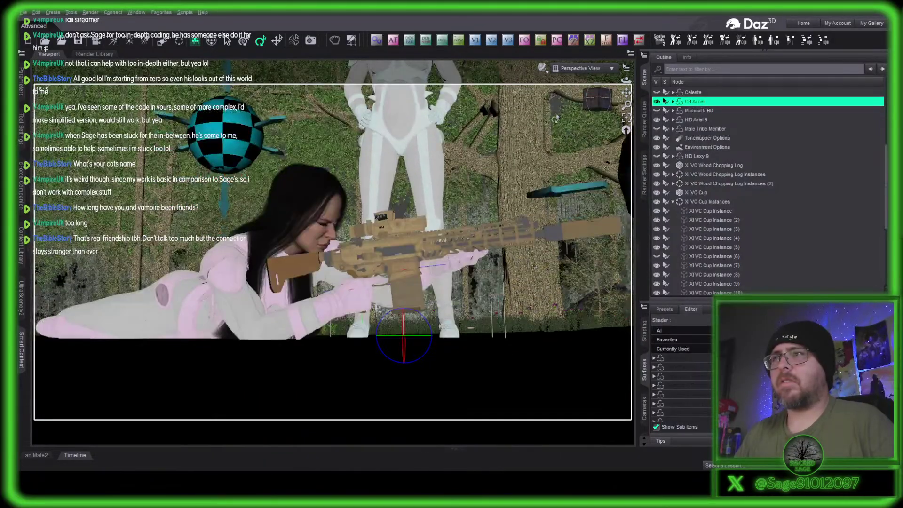
drag(597, 103, 597, 104)
middle_drag(370, 336, 367, 364)
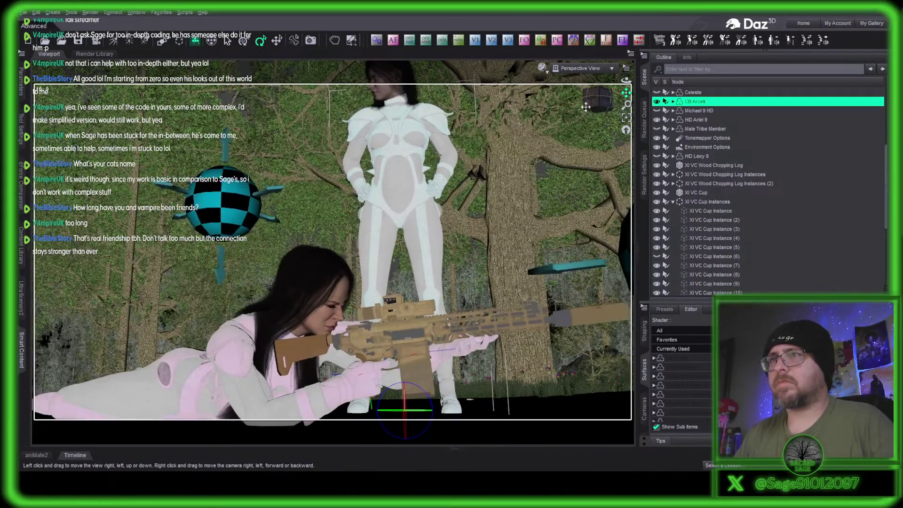
drag(407, 191, 402, 201)
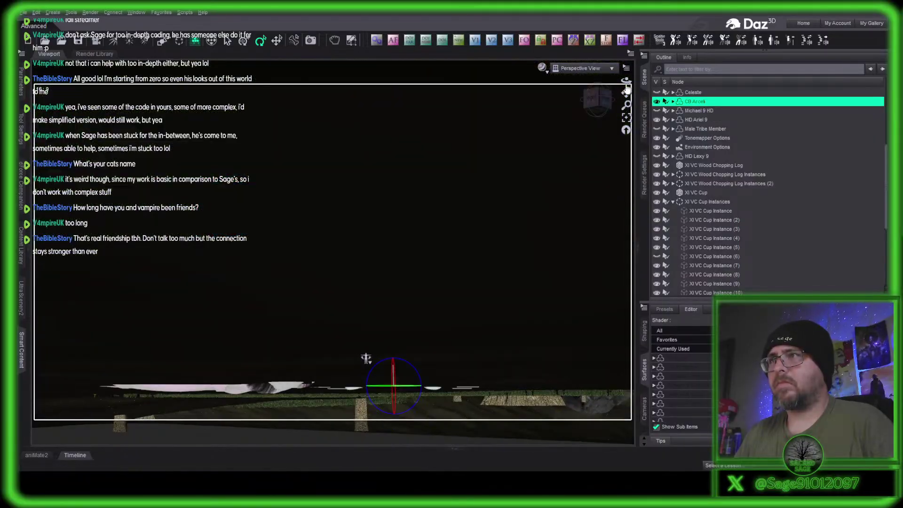
drag(366, 358, 369, 363)
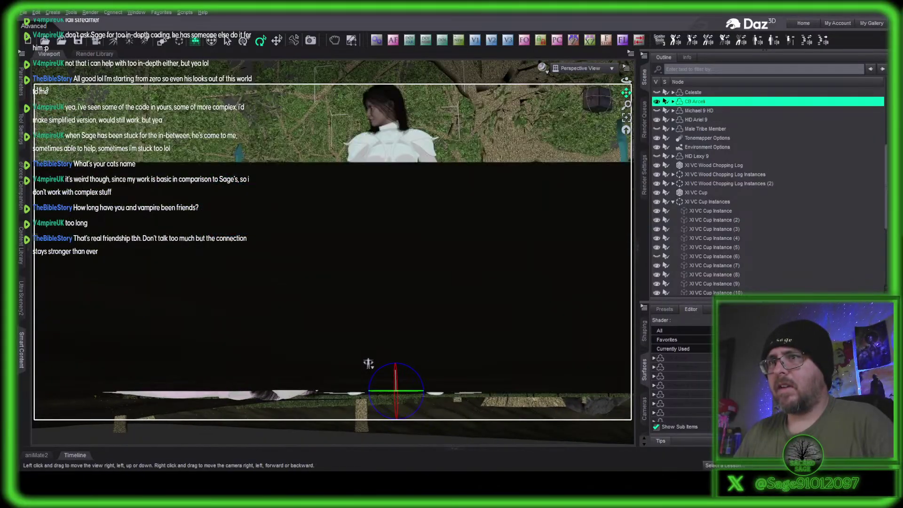
drag(626, 93, 628, 95)
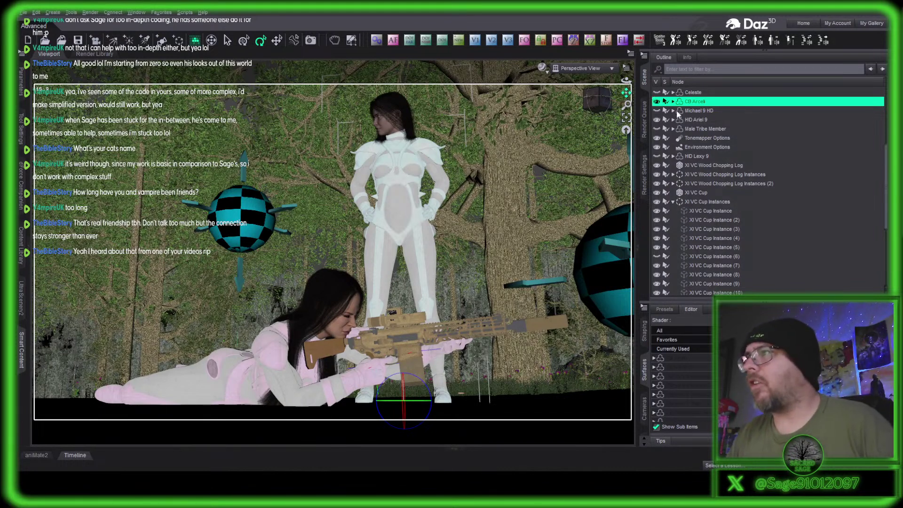
Make the hidden Celeste and Michael 9 HD figures visible in the scene.
scroll(703, 126, up, 1)
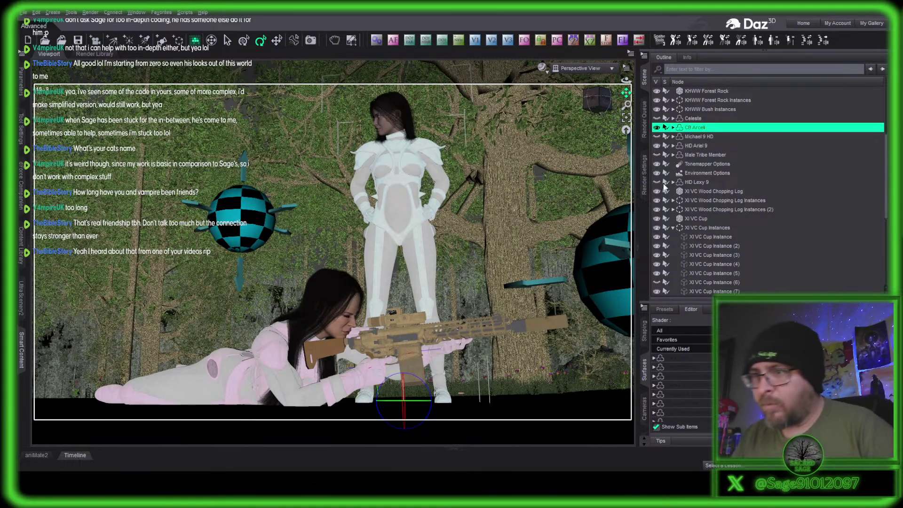
click(461, 399)
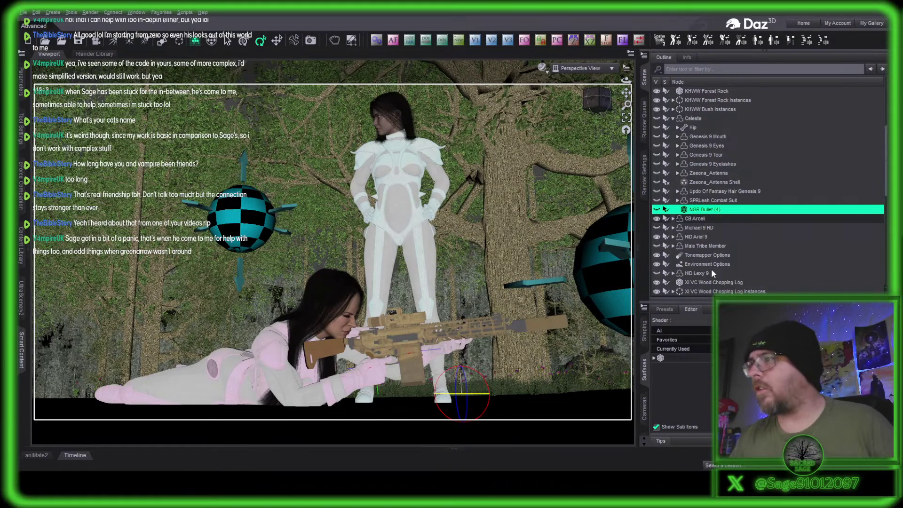
click(700, 120)
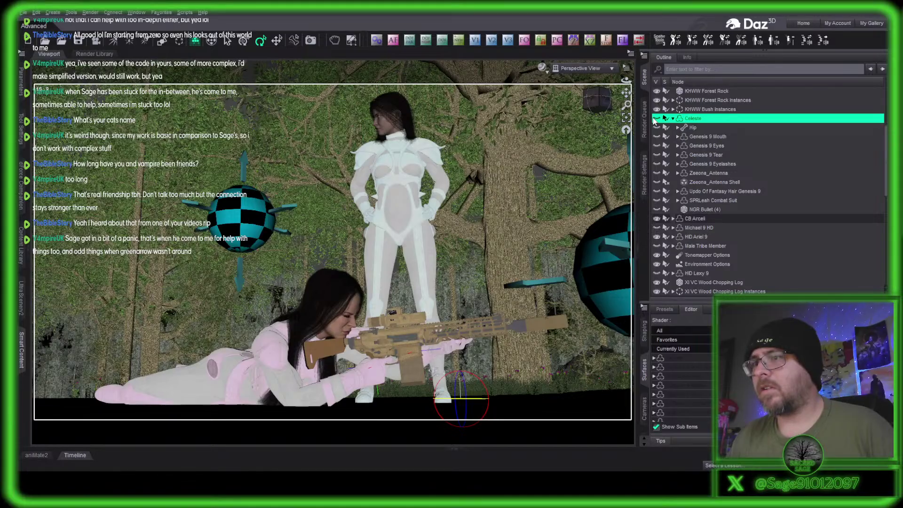
click(654, 119)
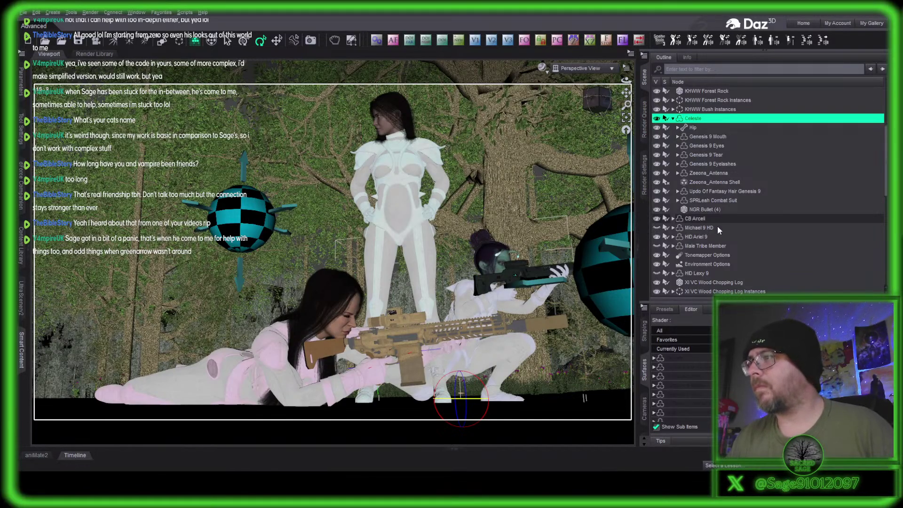
click(698, 228)
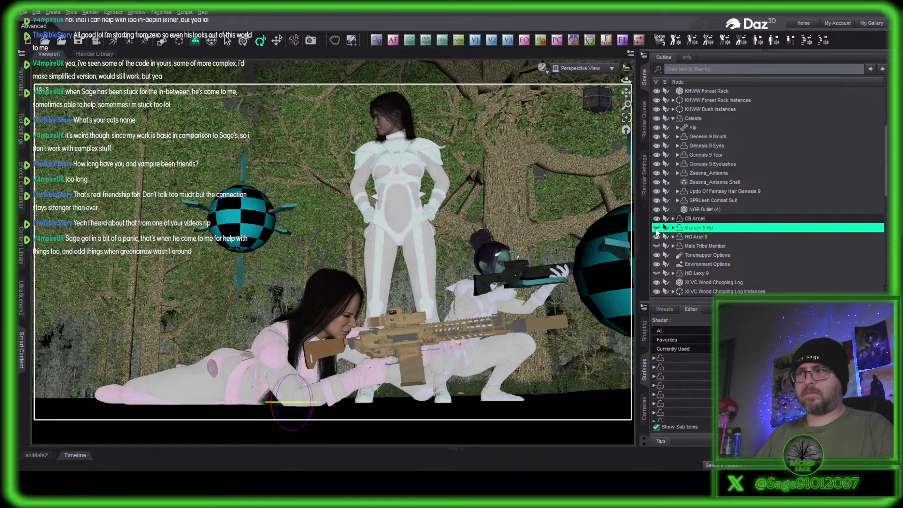
click(657, 229)
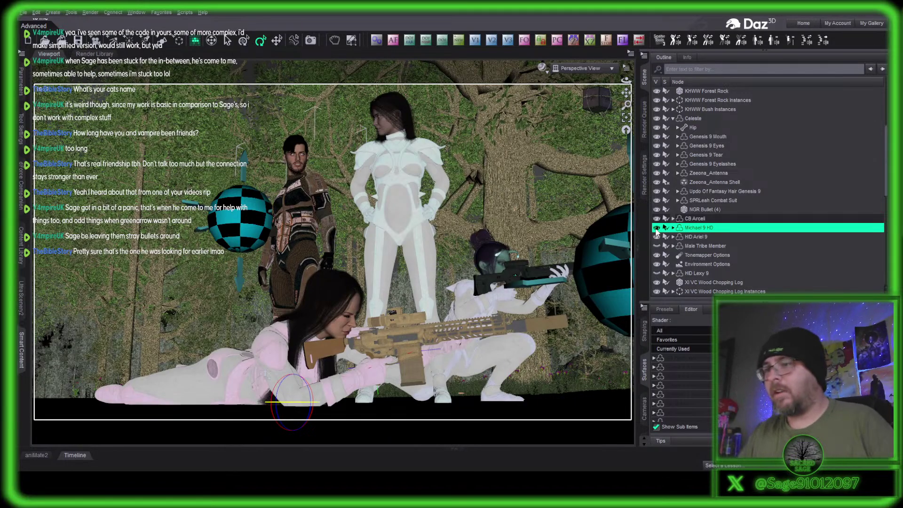
Delete the stray NGR Bullet (4) parented to the Celeste figure.
click(460, 398)
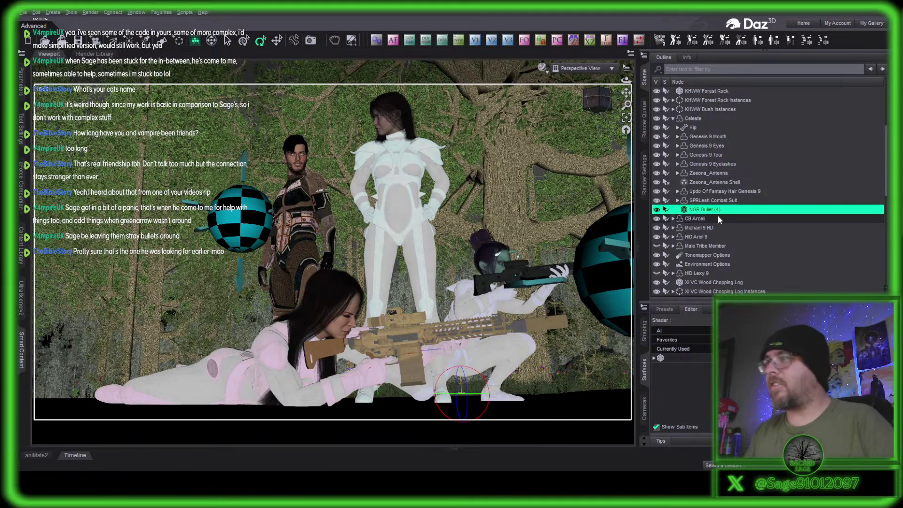
key(Delete)
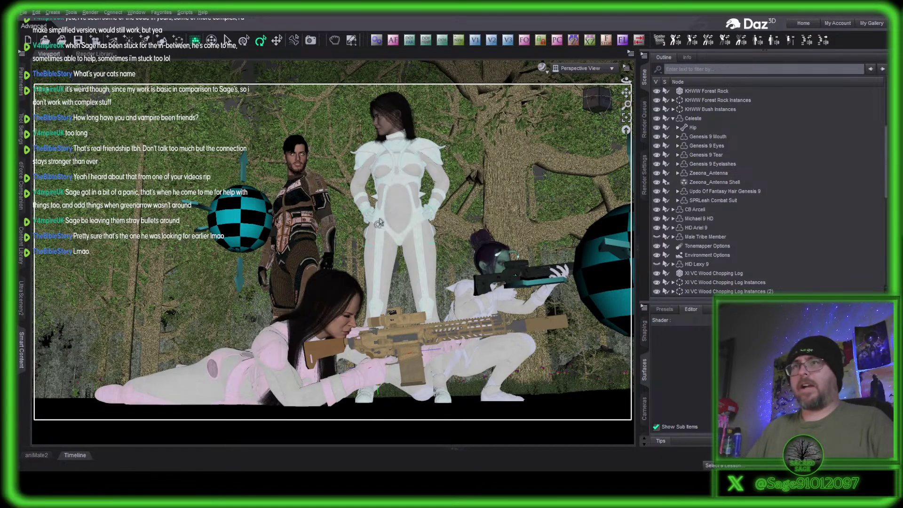
Select CB Arceli together with HD Ariel 9 and turn CB Arceli's head and eyes toward the prone shooter.
click(405, 210)
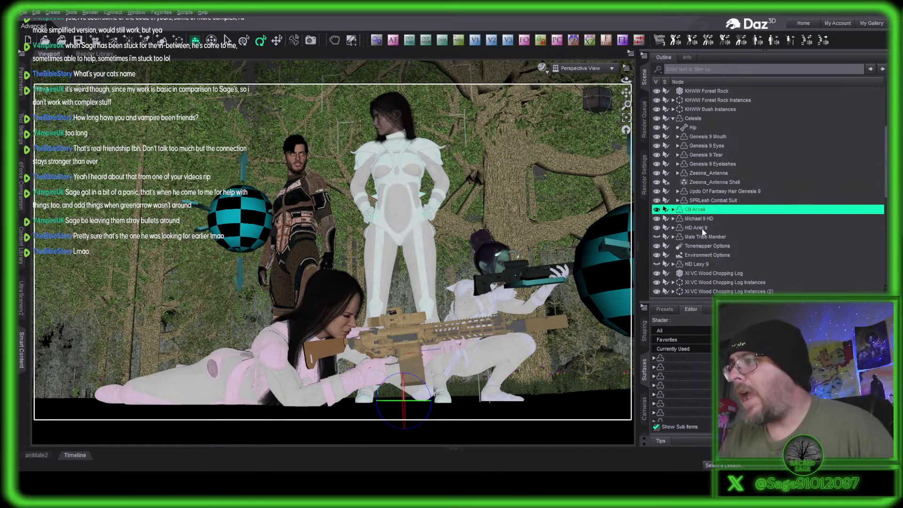
ctrl+click(701, 228)
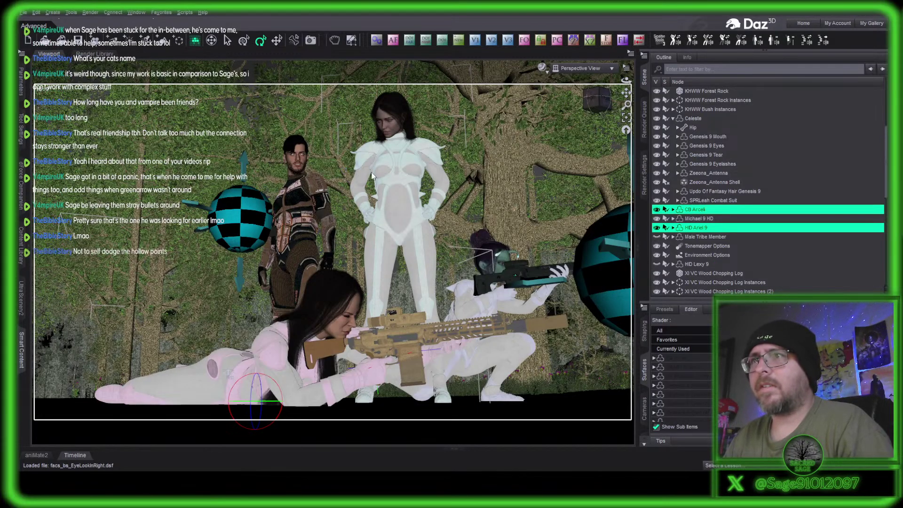
With CB Arceli selected, clear the product filter in the content library and list the poses by function for Standing.
click(405, 220)
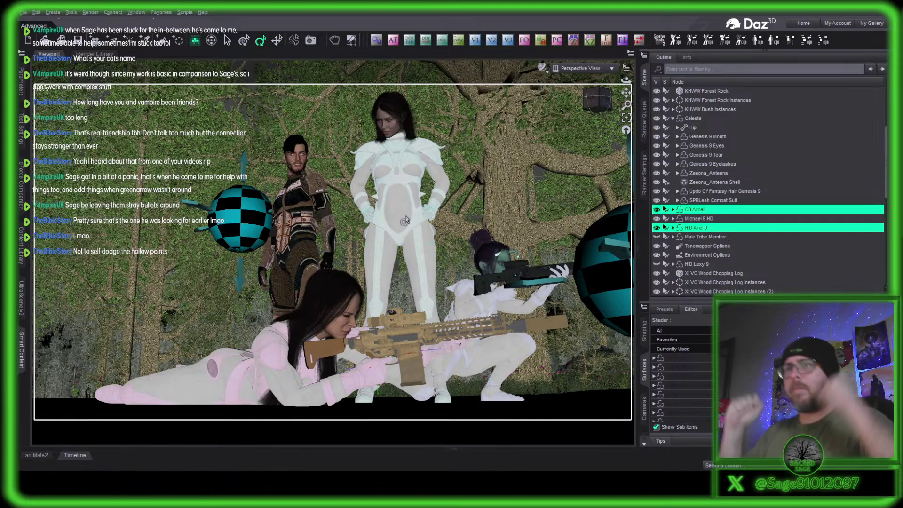
click(22, 349)
click(23, 68)
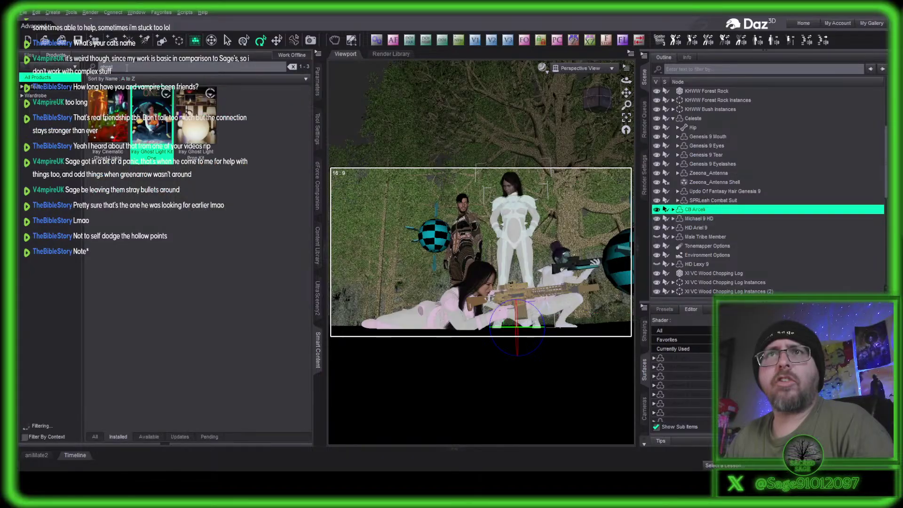
key(BackSpace)
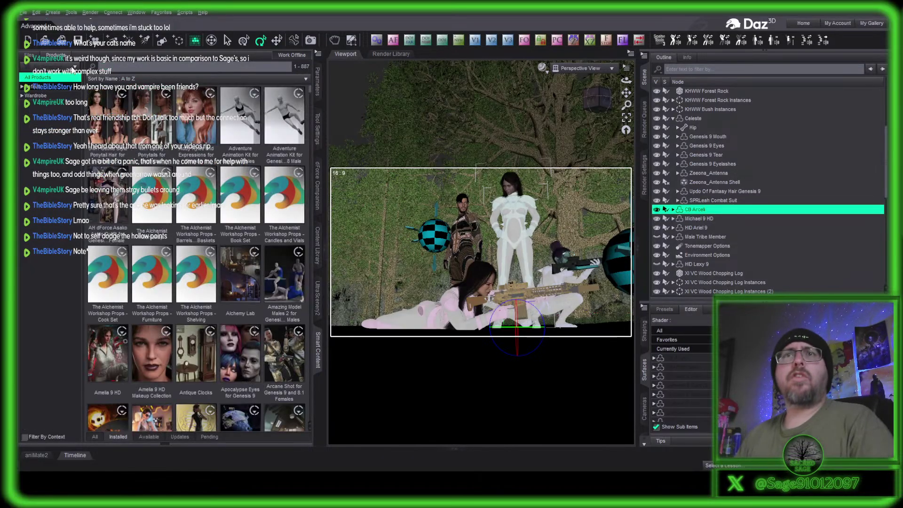
click(47, 88)
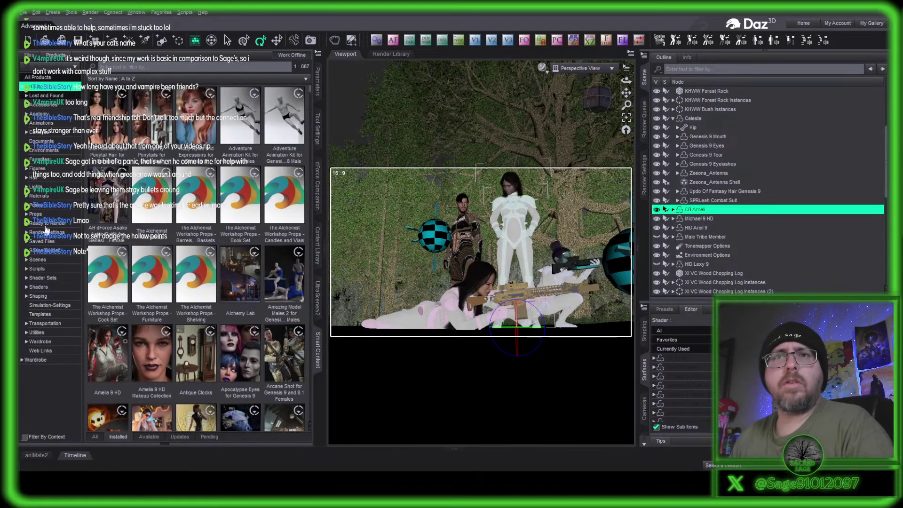
click(43, 207)
click(46, 214)
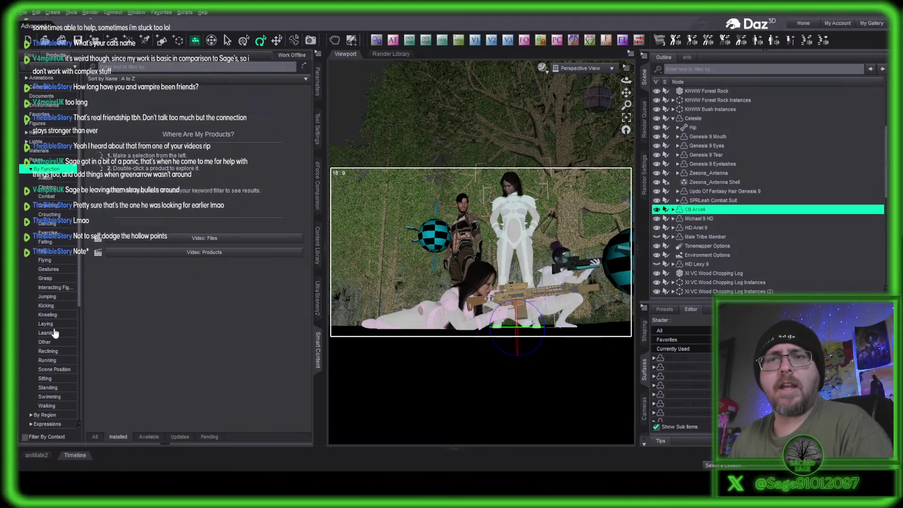
click(75, 379)
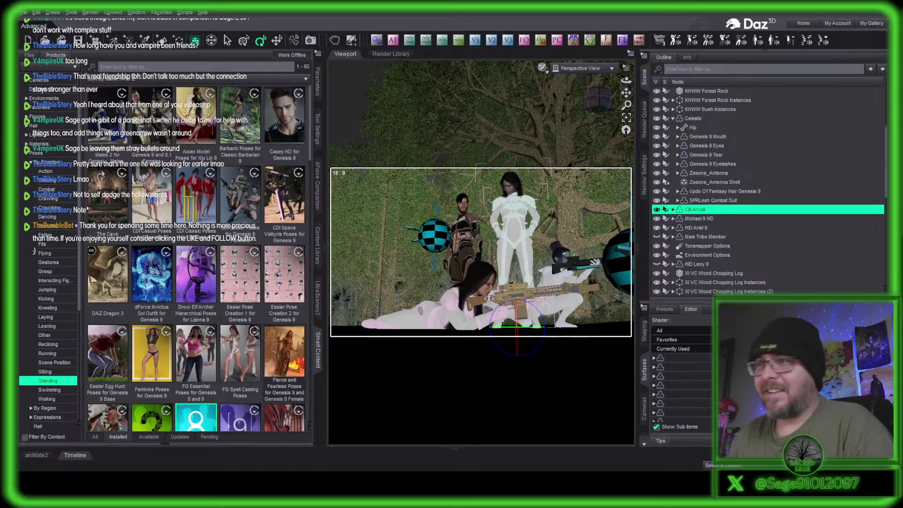
Apply the Z SWFA Full 01 G9B Standing Mirror pose from the Z Sweet Fashion Pose Mega Set to CB Arceli.
scroll(188, 272, down, 15)
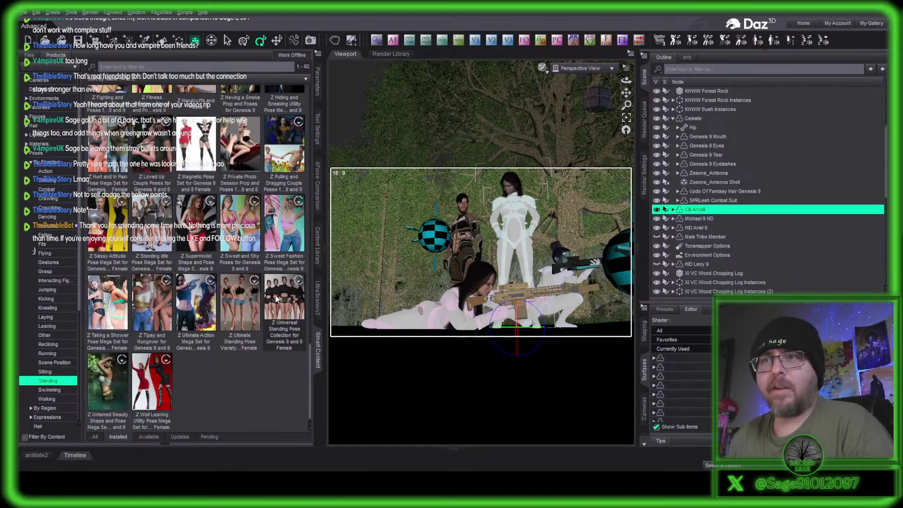
double_click(284, 223)
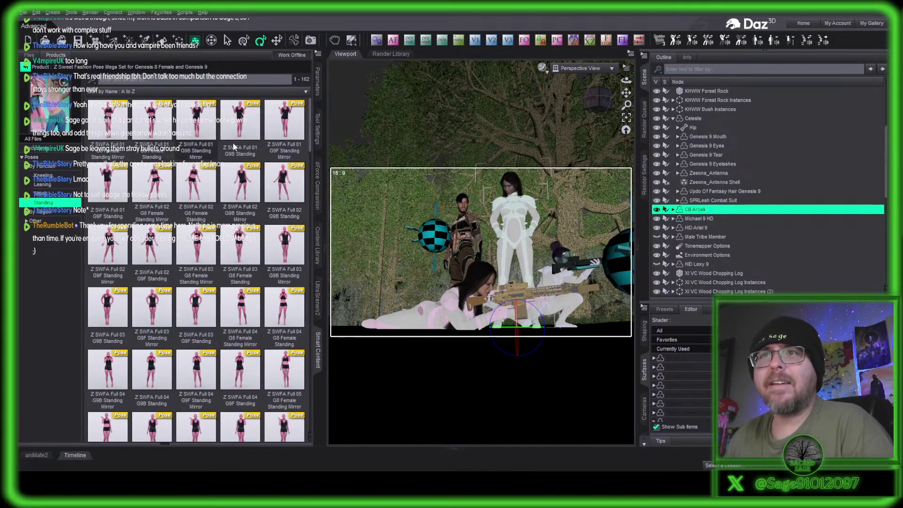
click(203, 119)
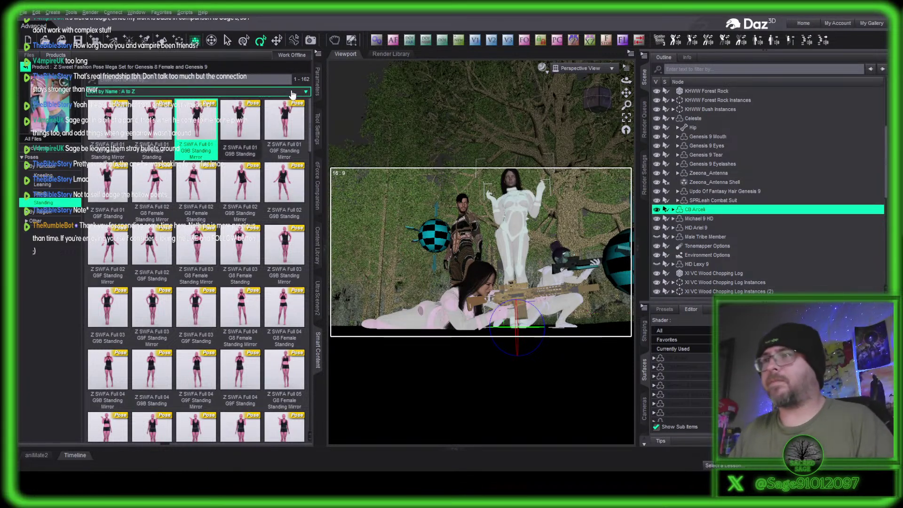
Aim the newly posed CB Arceli's gaze at HD Ariel 9 and adjust the framing of the group slightly.
ctrl+click(698, 229)
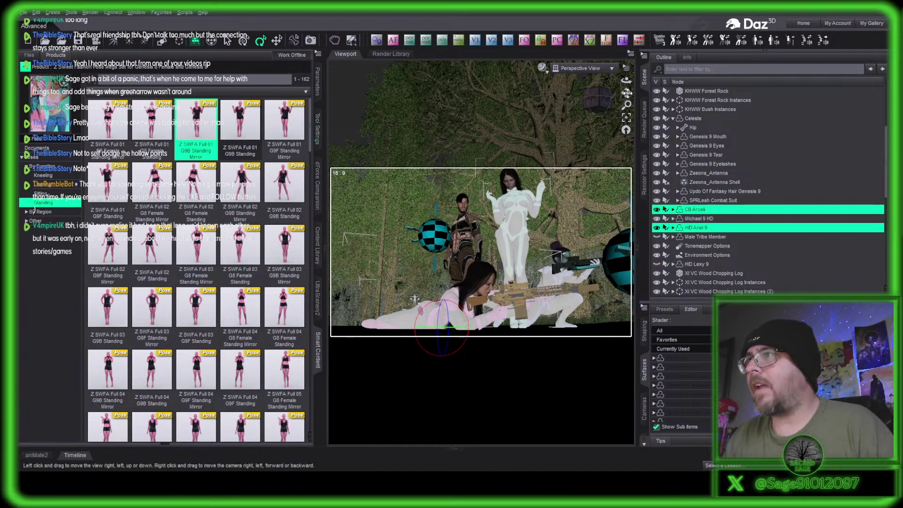
drag(626, 92, 625, 96)
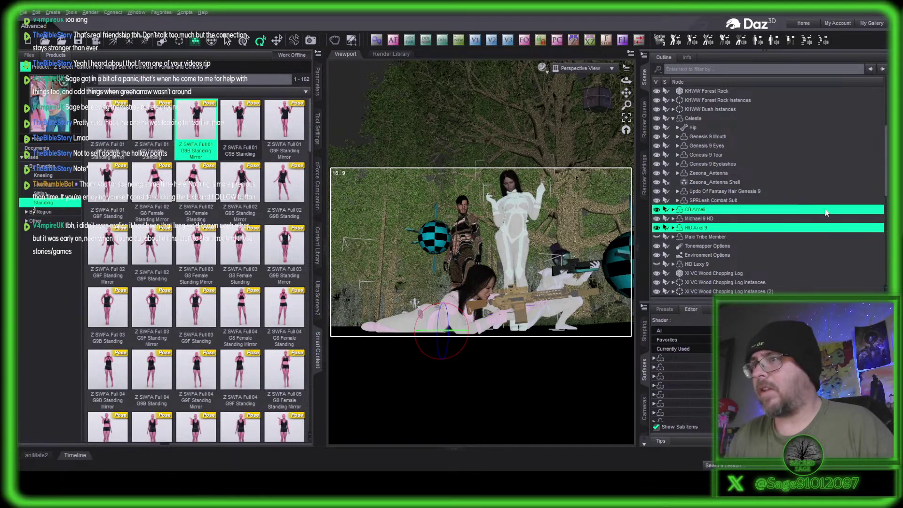
Set up Camera (65mm) 1 from the current framing of the group and select the standing CB Arceli figure.
scroll(825, 207, down, 10)
scroll(669, 150, up, 3)
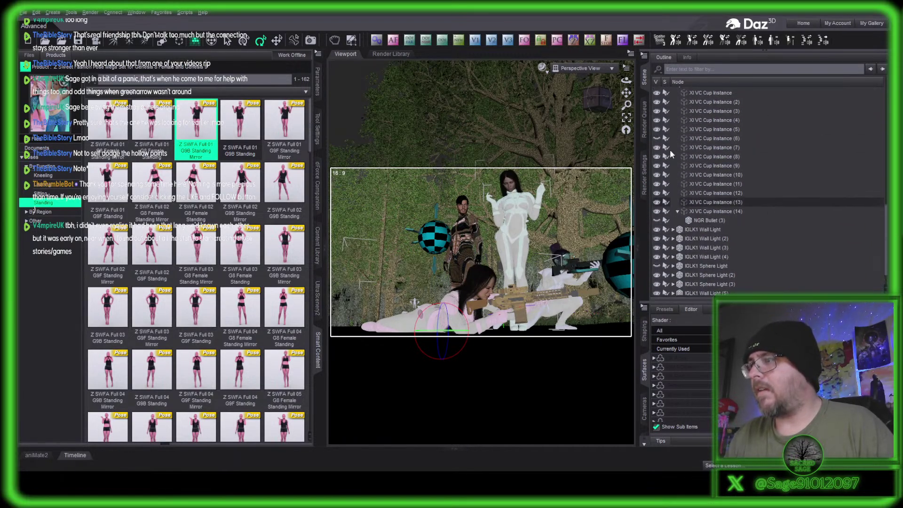
click(601, 70)
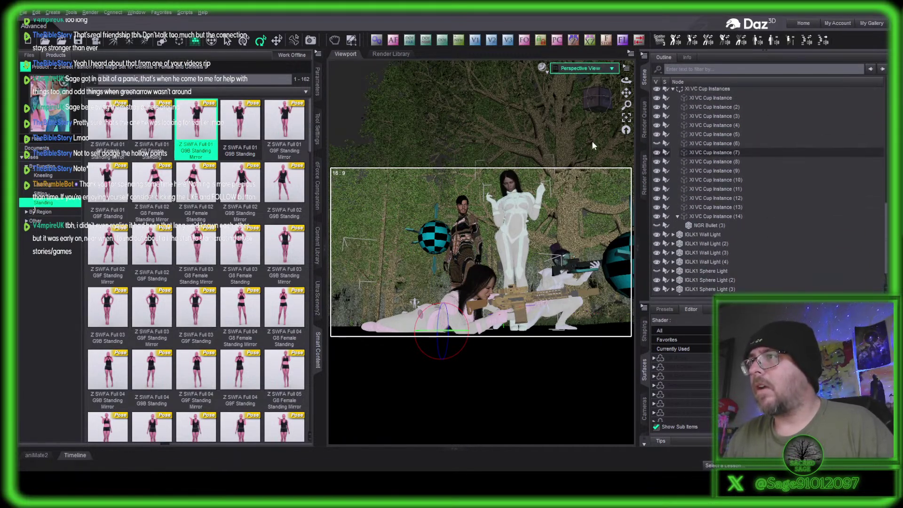
click(591, 140)
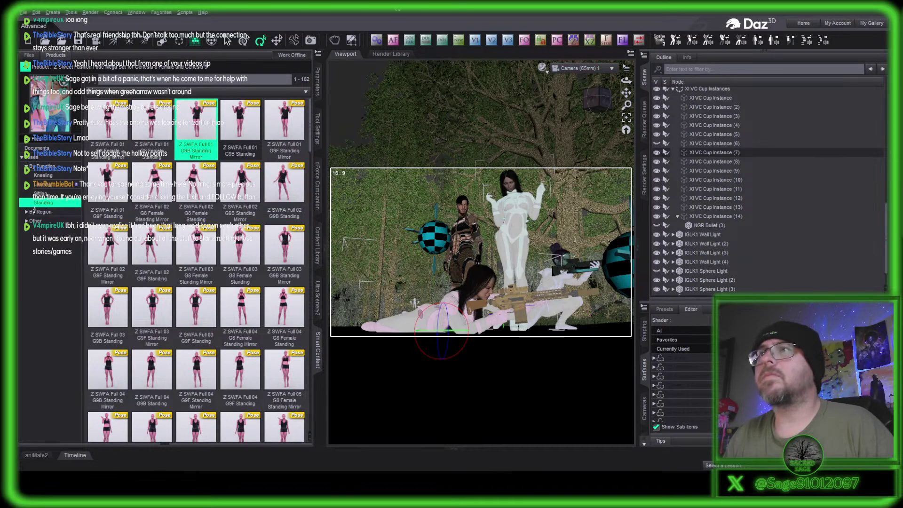
click(517, 224)
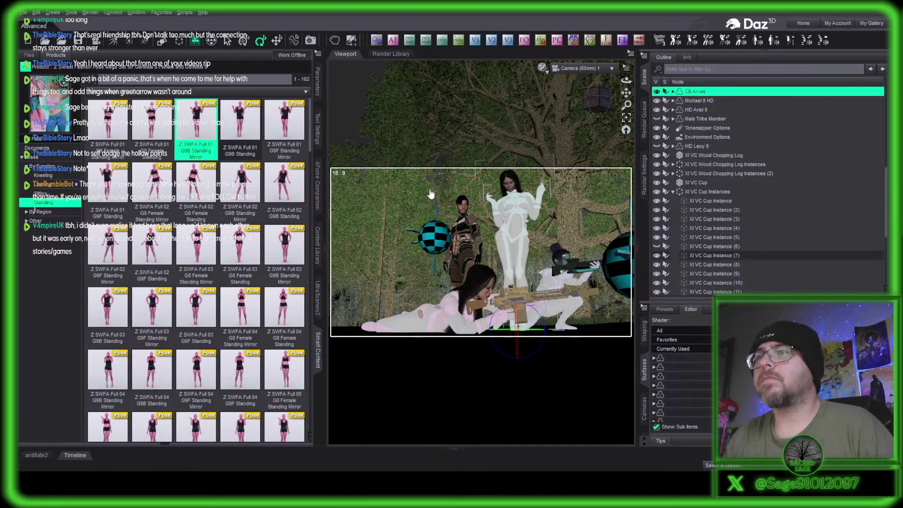
click(442, 40)
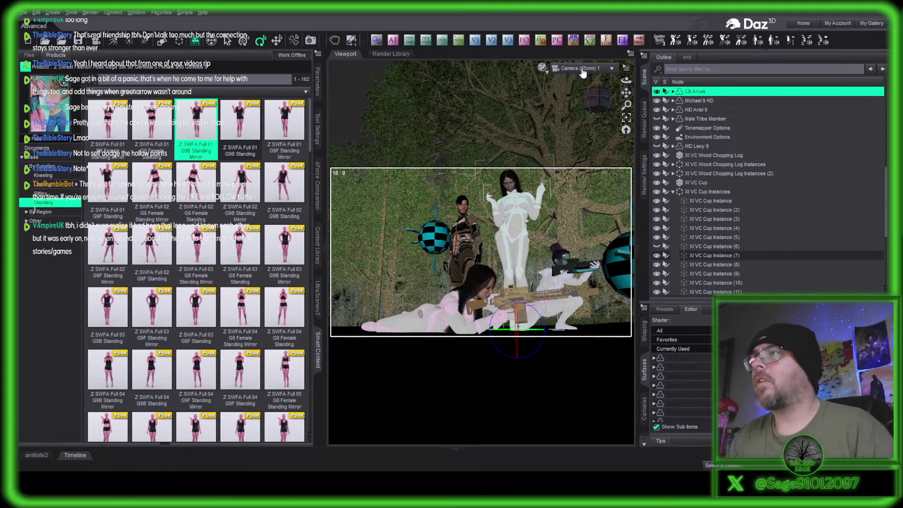
Switch from the 65mm camera to Perspective View and frame the standing CB Arceli's face and upper body up close.
scroll(581, 73, up, 1)
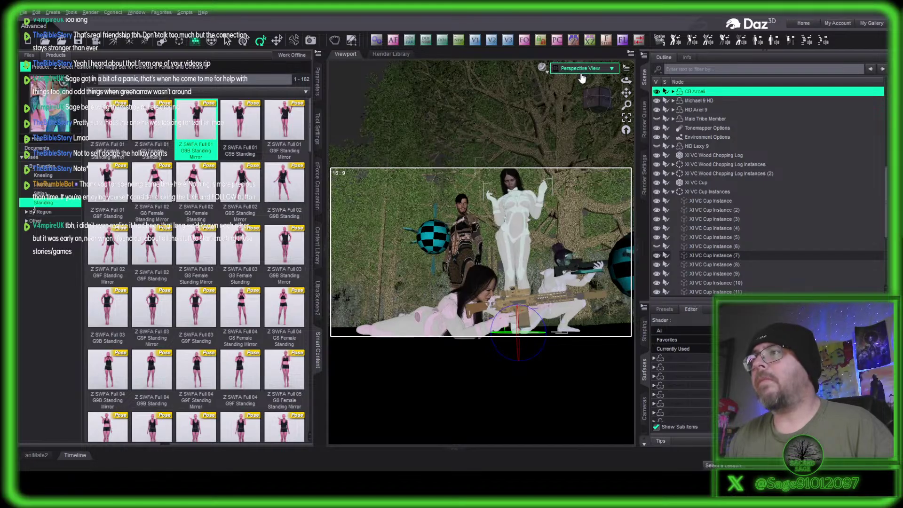
scroll(582, 78, up, 8)
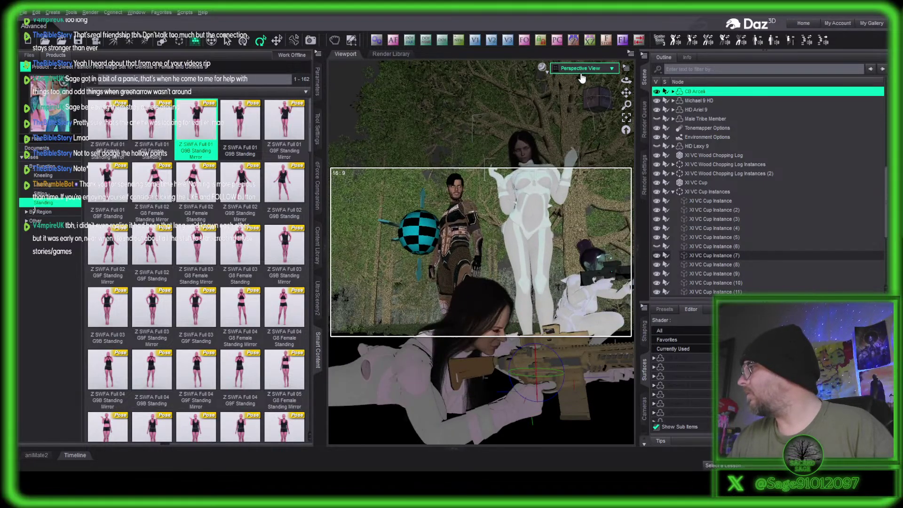
scroll(582, 77, up, 4)
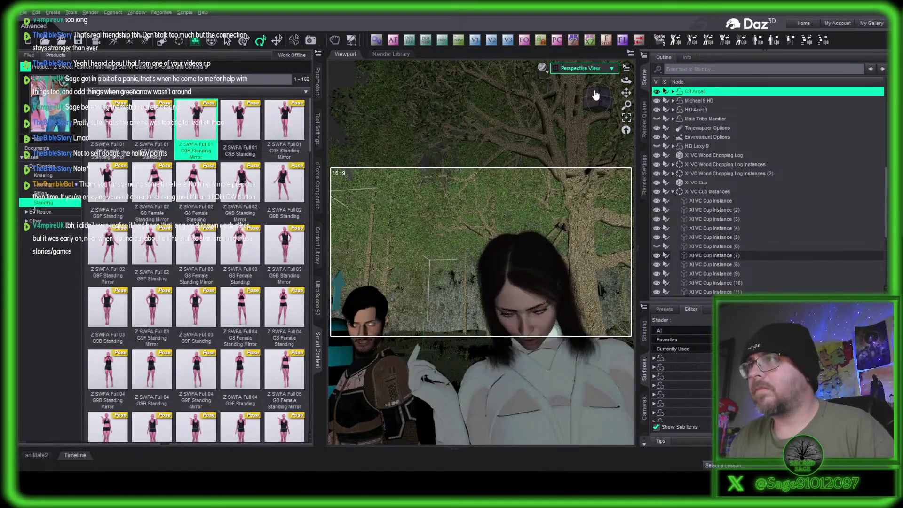
click(594, 102)
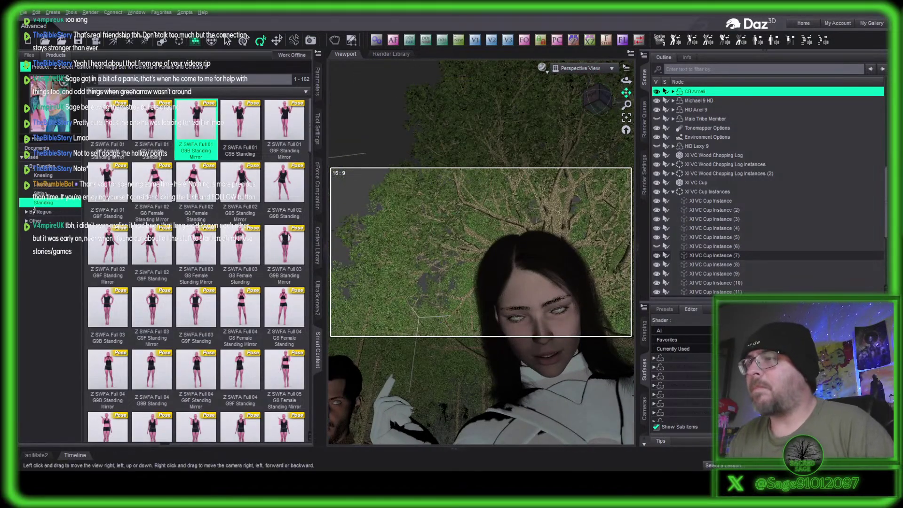
mouse_move(626, 92)
mouse_down()
mouse_move(626, 108)
mouse_move(634, 102)
mouse_up()
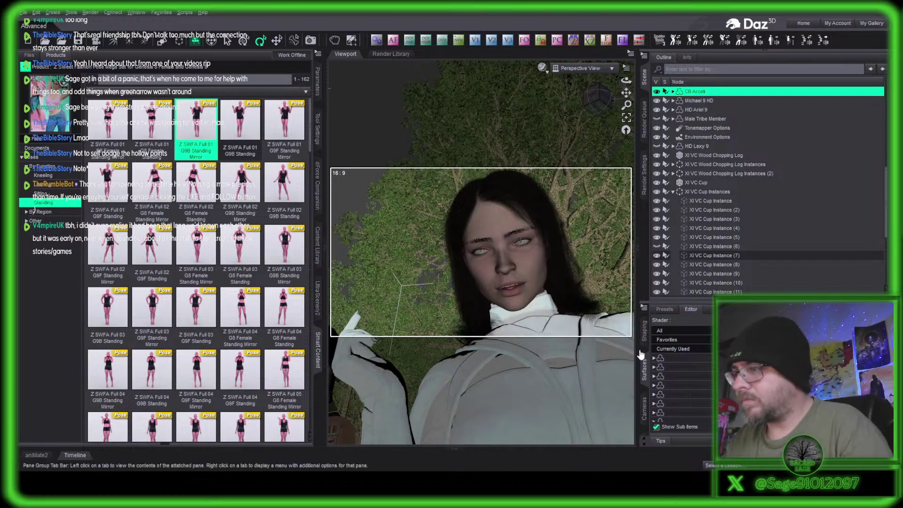
Open the posing parameters of CB Arceli and use her currently used and pose control settings to give her an open-mouthed smile.
click(677, 349)
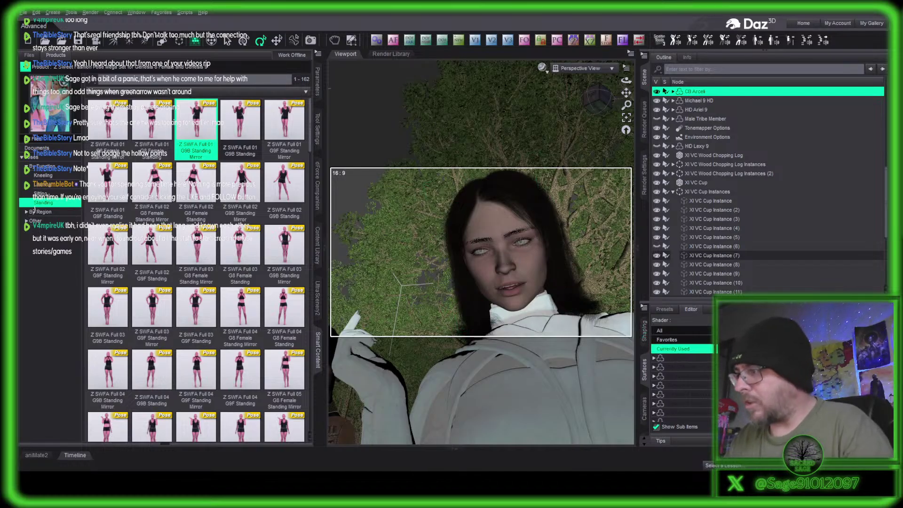
click(643, 393)
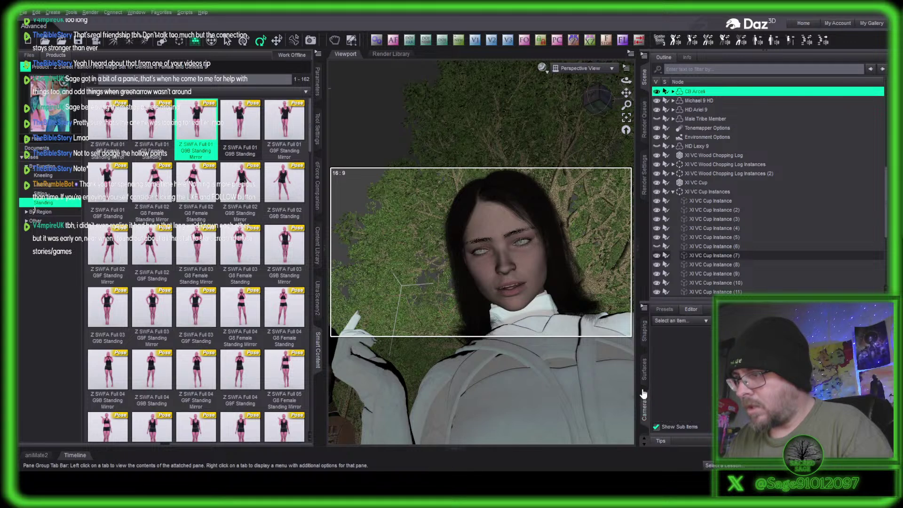
click(643, 369)
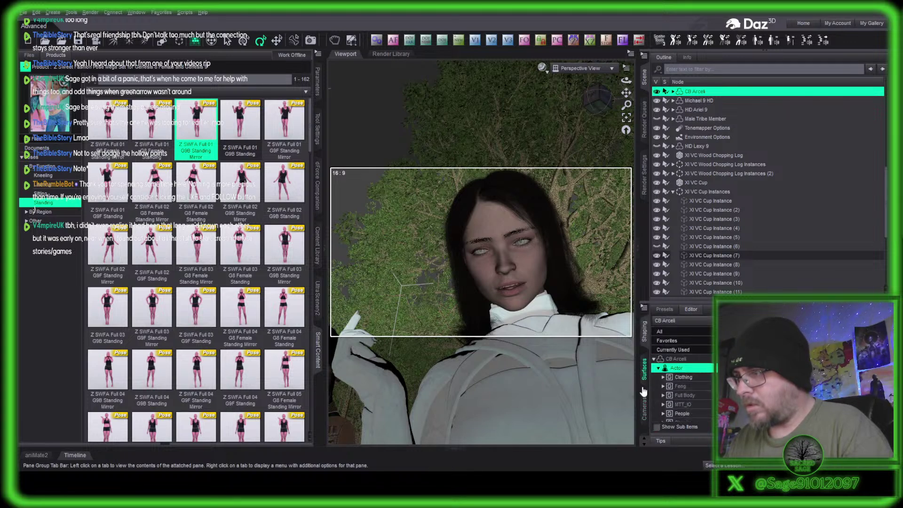
click(689, 351)
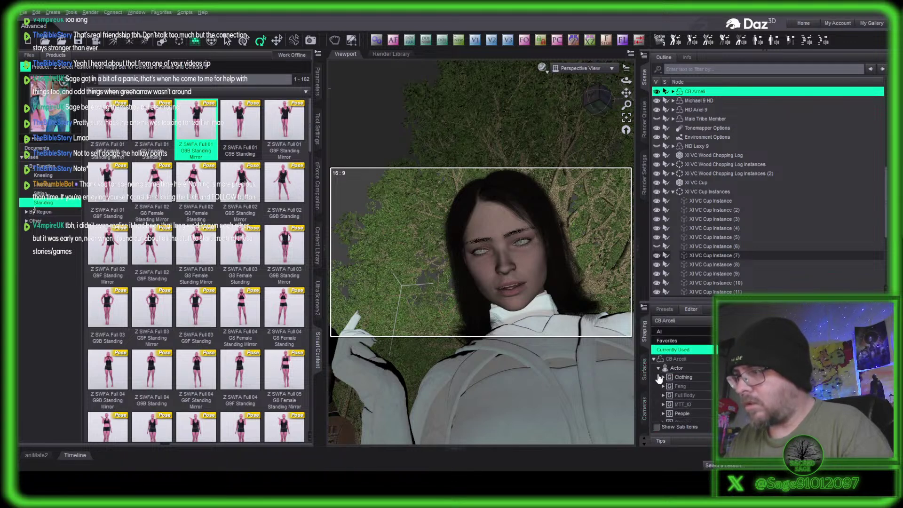
scroll(645, 376, down, 4)
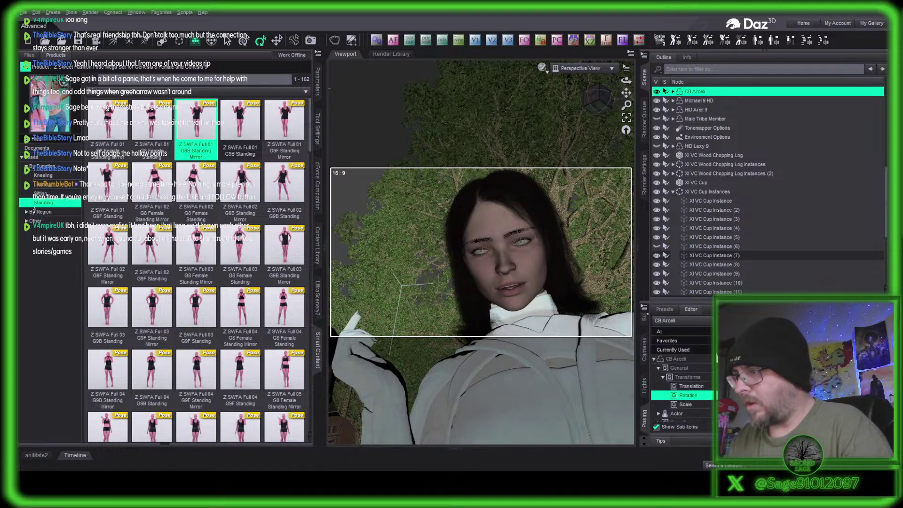
click(673, 350)
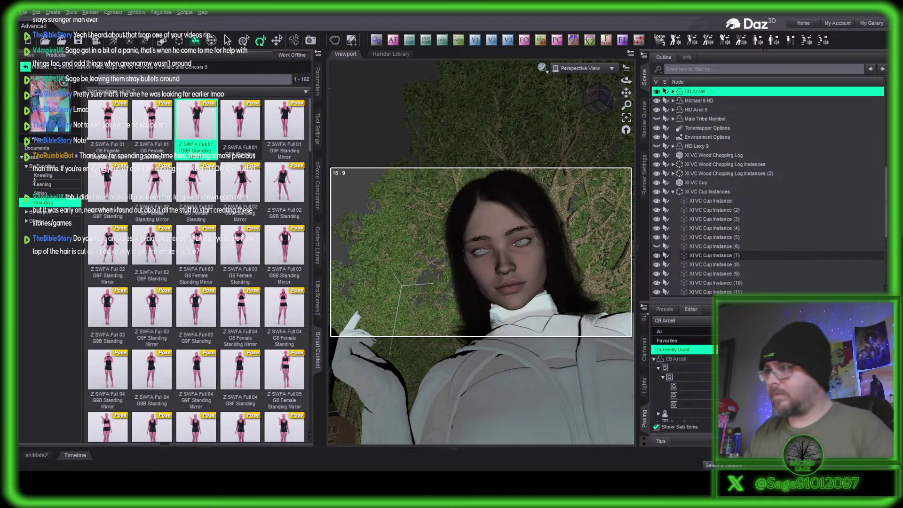
scroll(683, 380, down, 5)
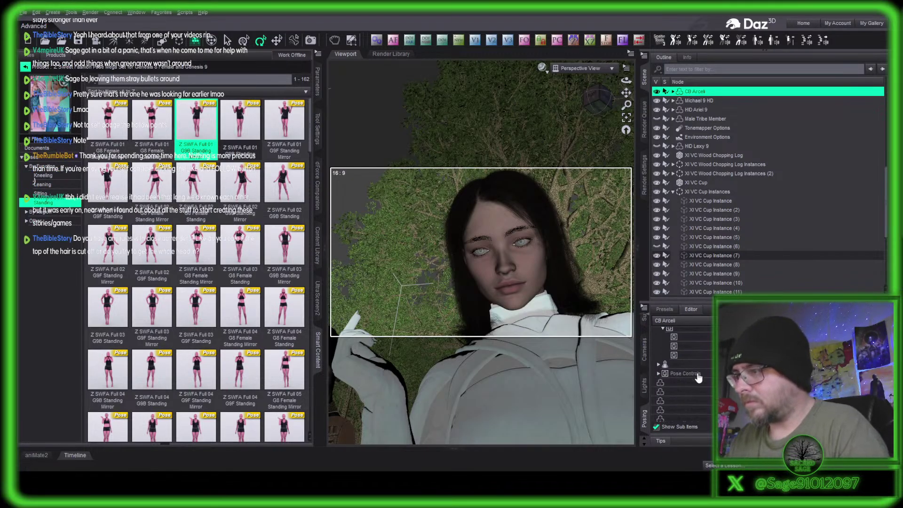
click(685, 373)
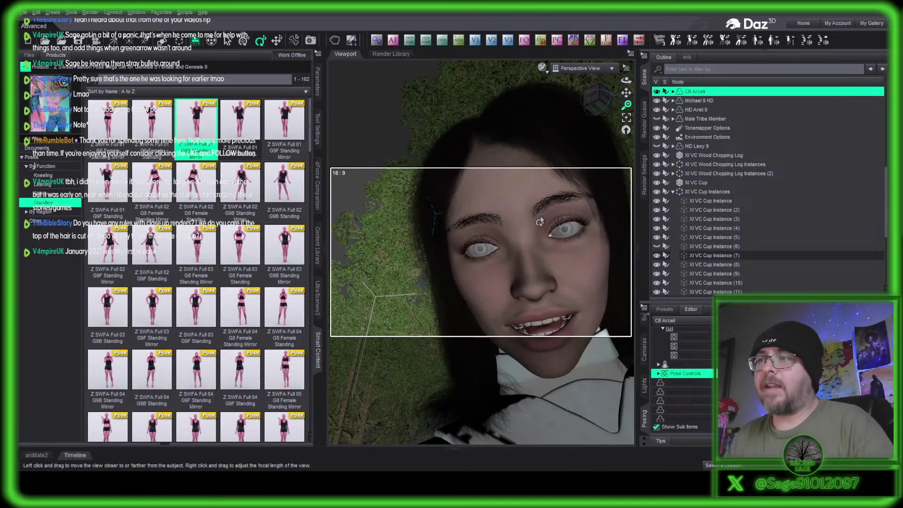
Examine CB Arceli's eyes, mouth and teeth up close, and check the expression from the side with her raised hands in view.
drag(540, 221, 527, 256)
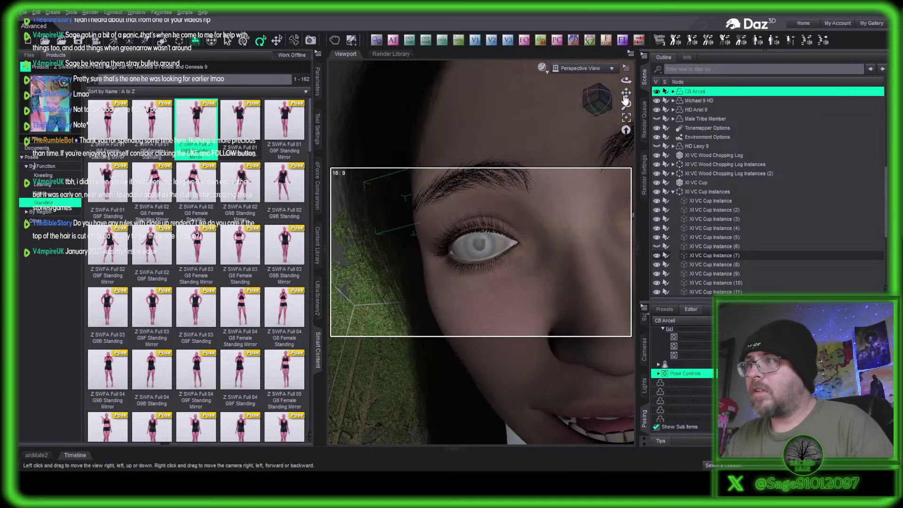
drag(626, 92, 608, 98)
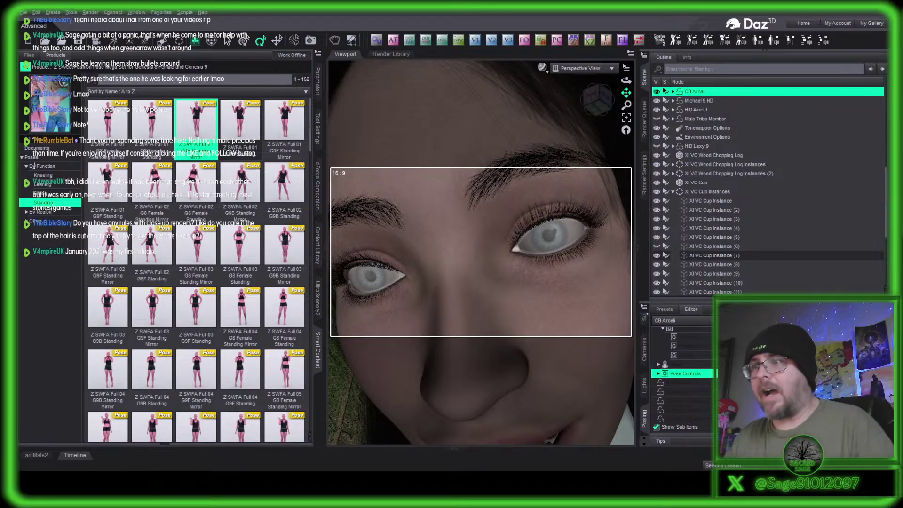
drag(626, 81, 621, 51)
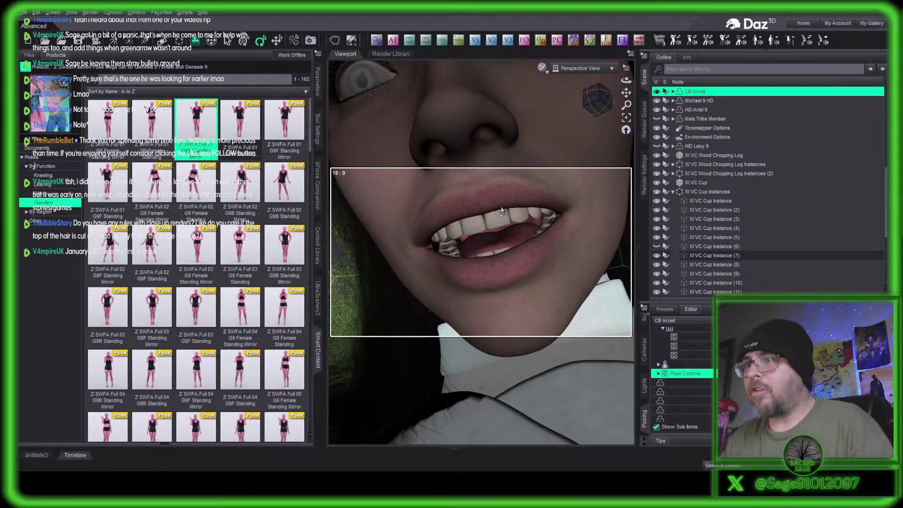
scroll(500, 212, down, 4)
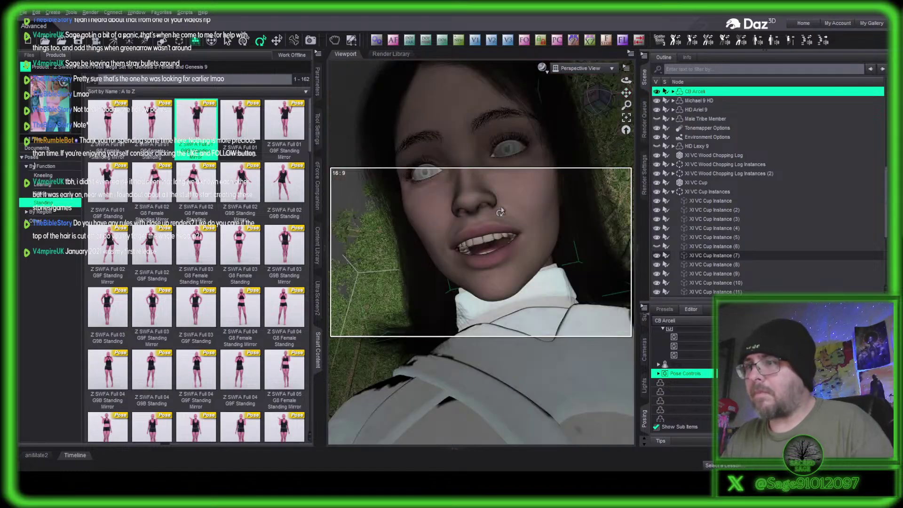
scroll(500, 212, down, 3)
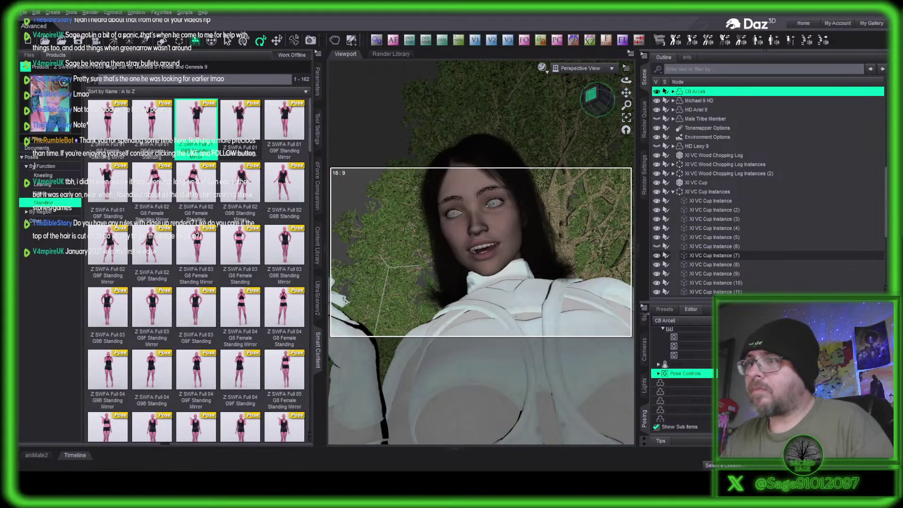
mouse_move(594, 96)
mouse_down()
mouse_move(597, 107)
mouse_move(589, 93)
mouse_up()
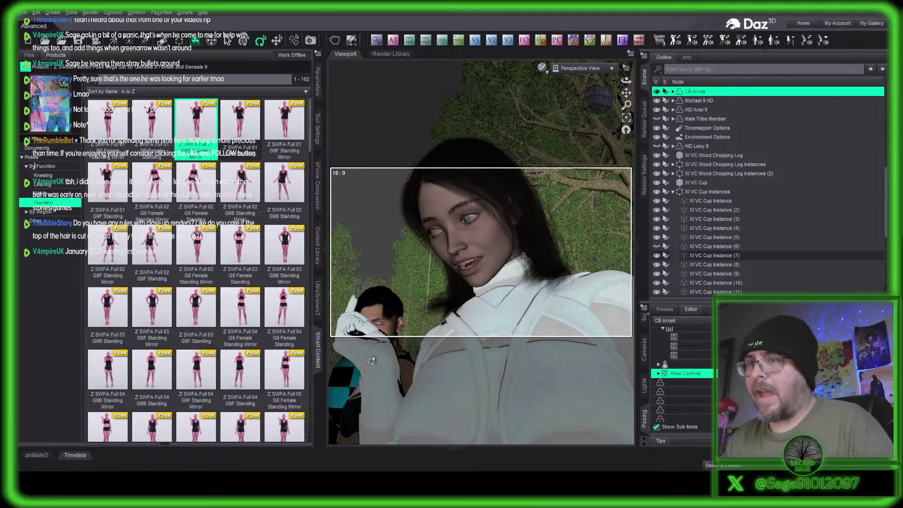
scroll(487, 316, down, 1)
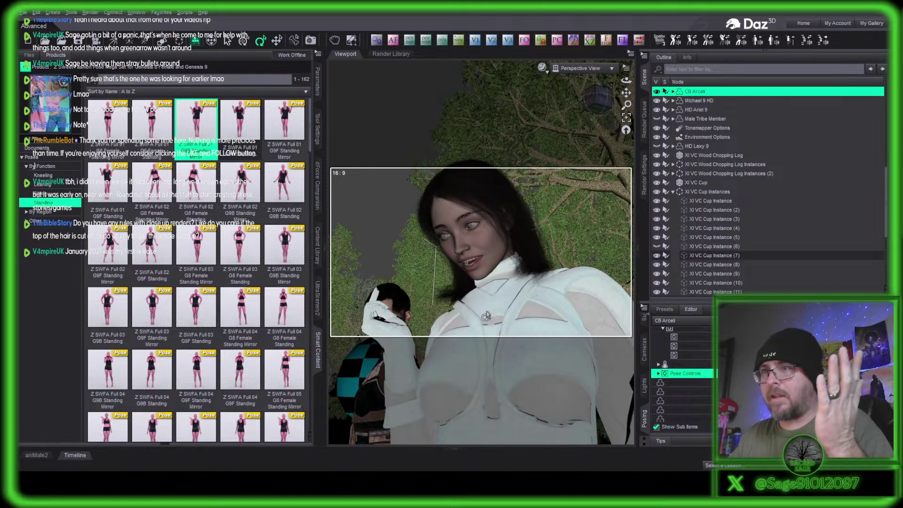
scroll(487, 316, down, 2)
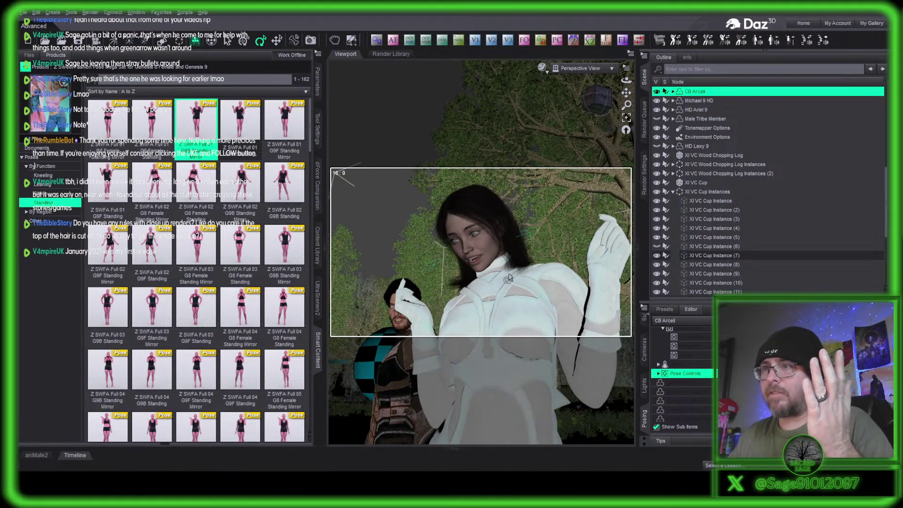
drag(626, 90, 613, 74)
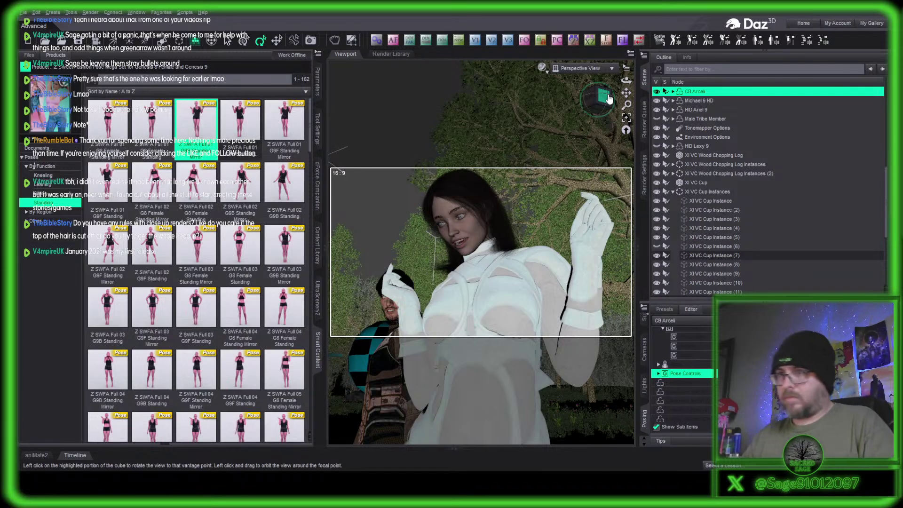
Collapse the content library to enlarge the viewport and frame a frontal close-up of CB Arceli's head and shoulders.
click(319, 89)
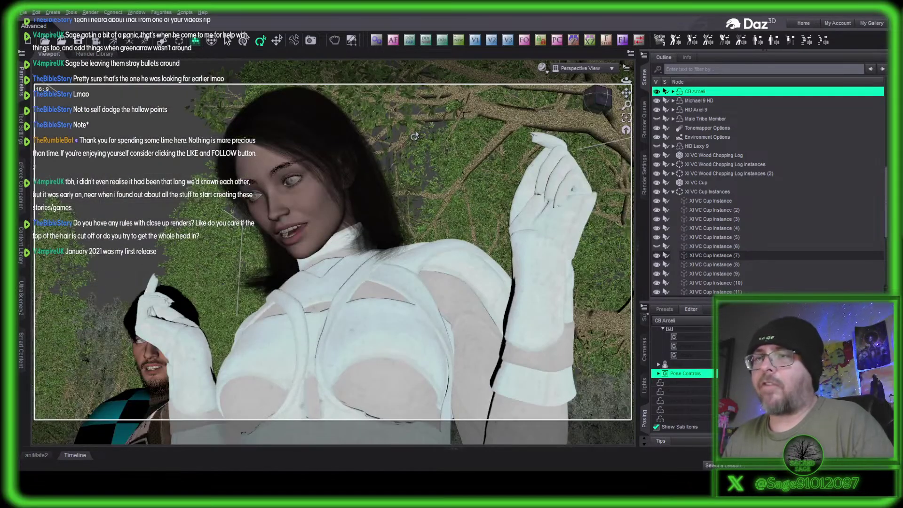
scroll(415, 136, up, 10)
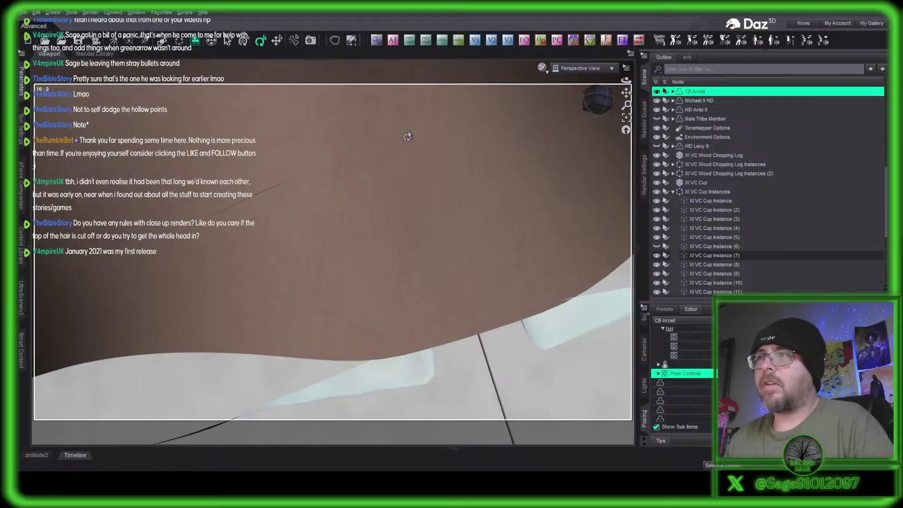
scroll(407, 136, down, 10)
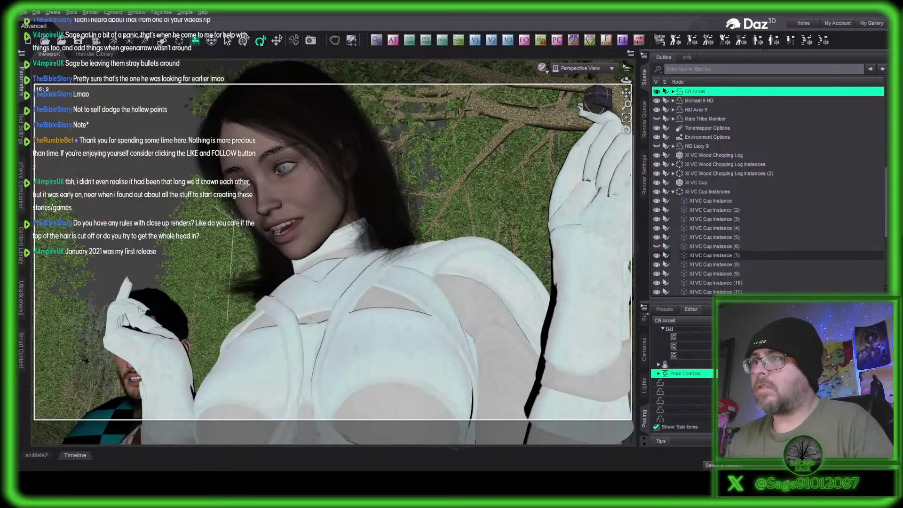
drag(593, 104, 664, 137)
scroll(509, 153, up, 2)
scroll(508, 153, up, 2)
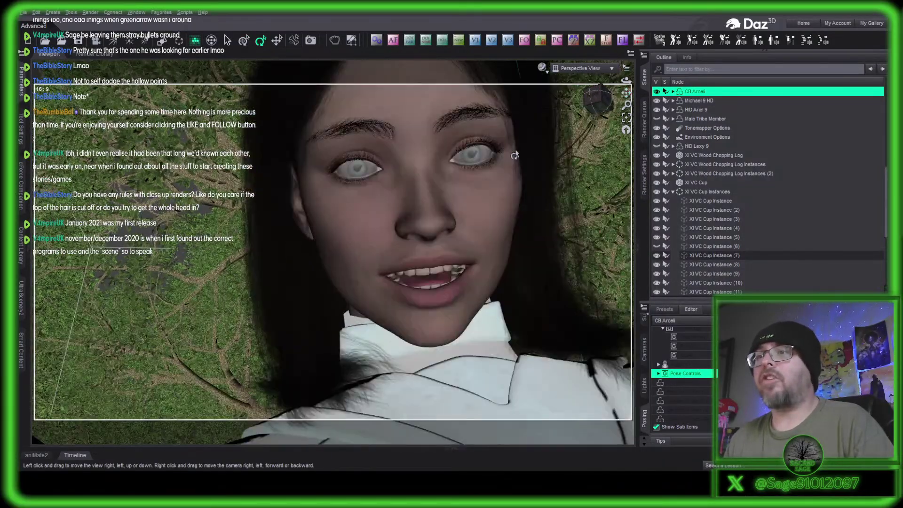
scroll(548, 146, up, 1)
scroll(552, 148, down, 1)
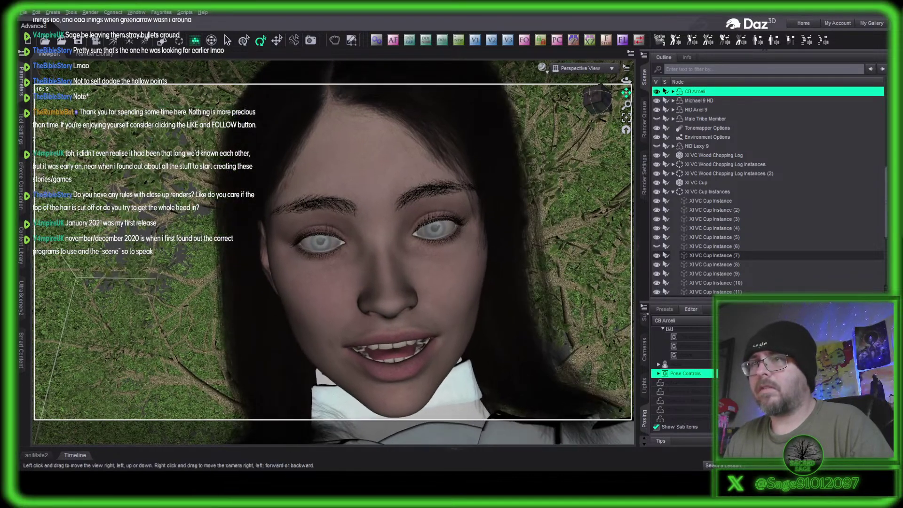
scroll(382, 159, down, 1)
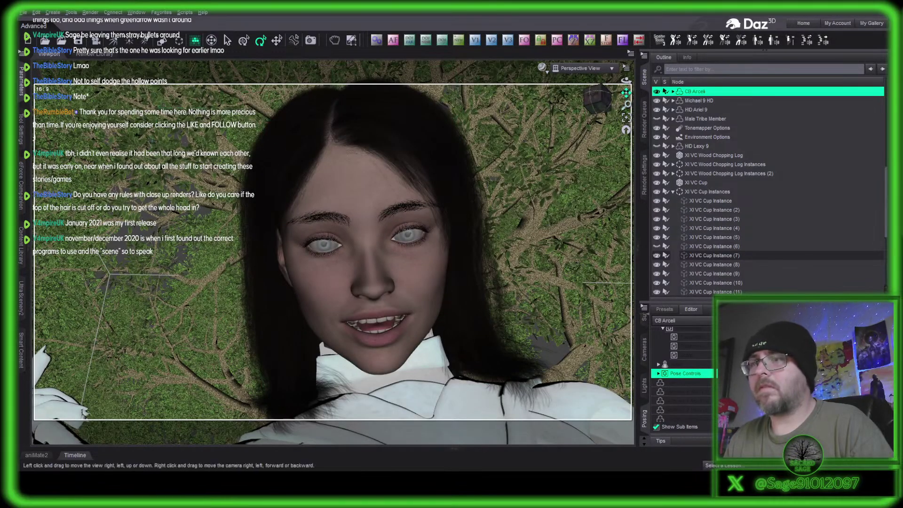
mouse_move(625, 93)
mouse_down()
mouse_move(626, 101)
mouse_move(626, 94)
mouse_up()
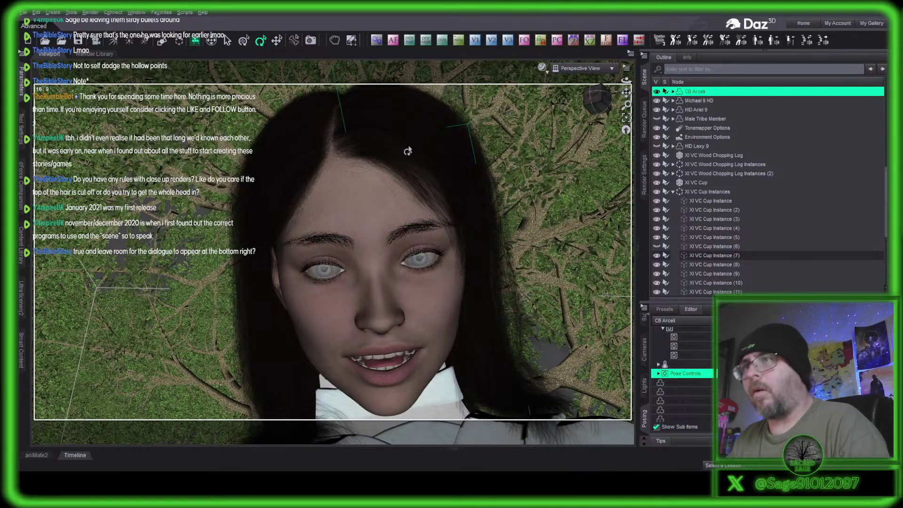
scroll(588, 246, down, 2)
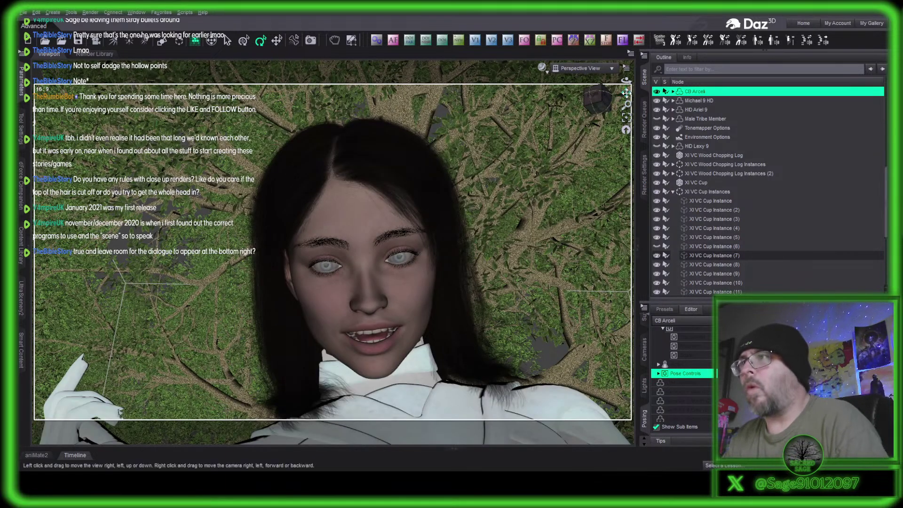
drag(625, 93, 621, 85)
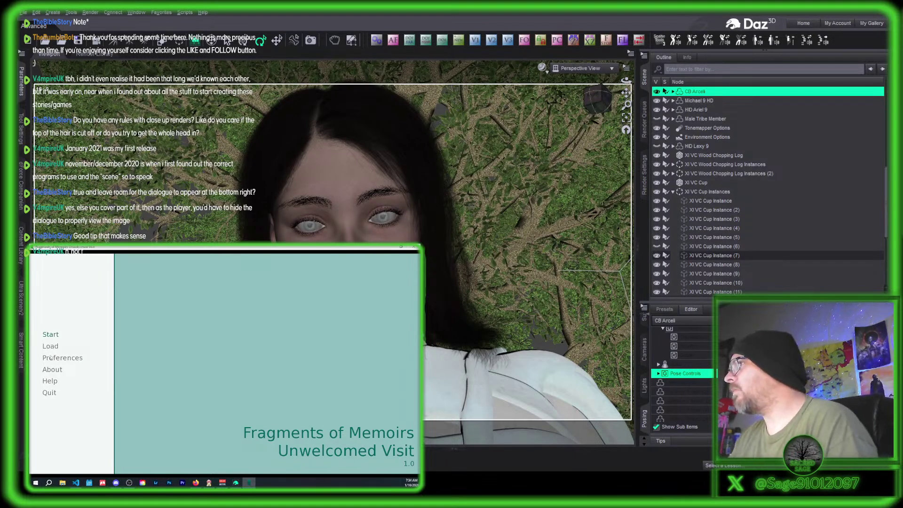
Start the Fragments of Memoirs: Unwelcomed Visit game and check the Archivist scene with the dialogue shown and hidden.
click(52, 334)
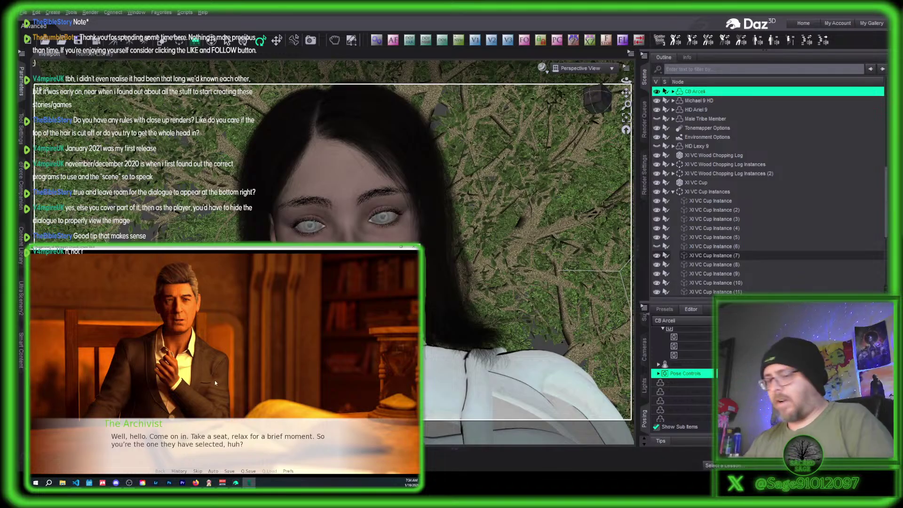
click(213, 379)
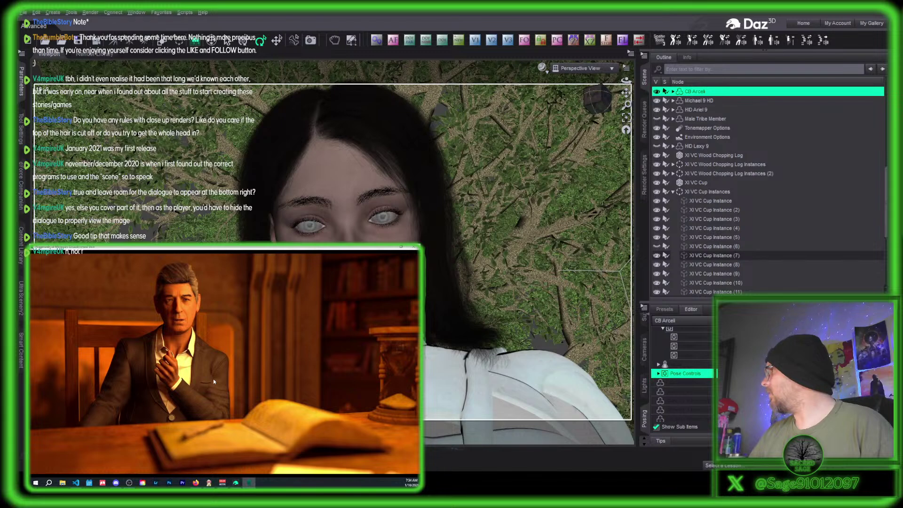
click(213, 379)
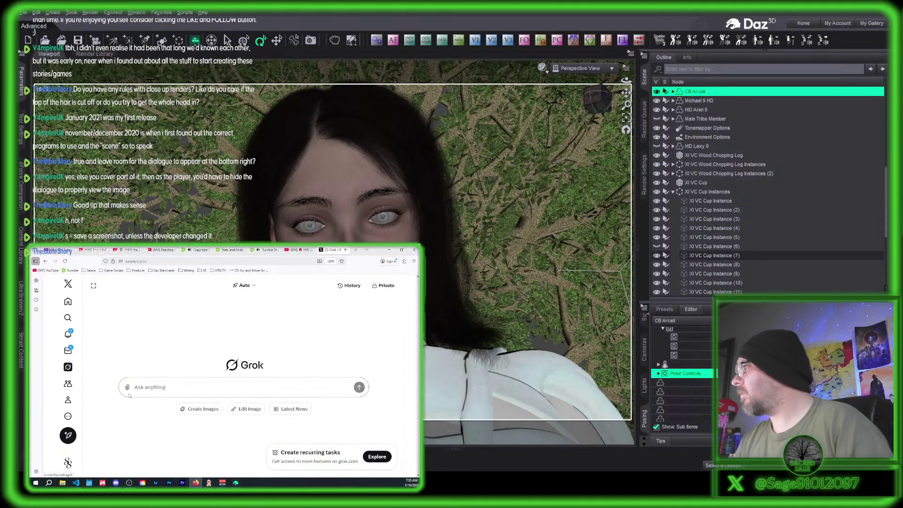
Ask Grok "Does pressing S in renpy during a game save a screenshot?".
text(Does pr)
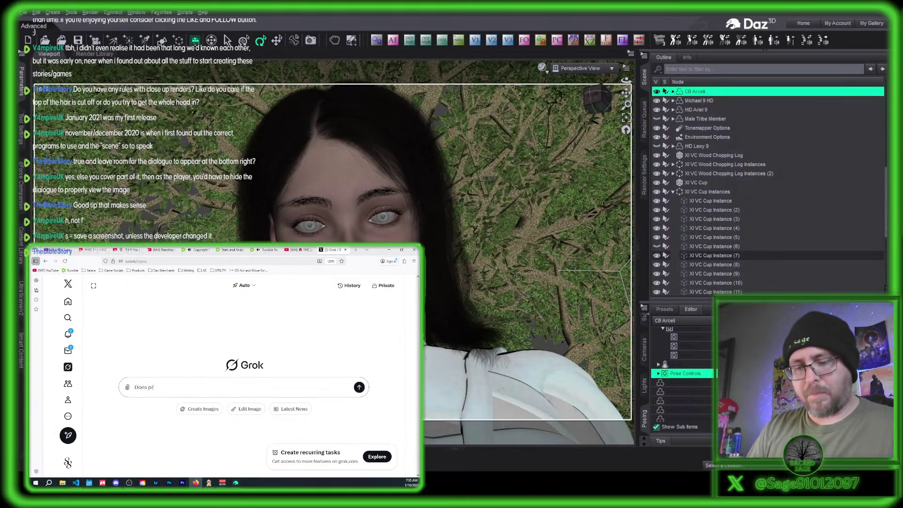
text(essing S in )
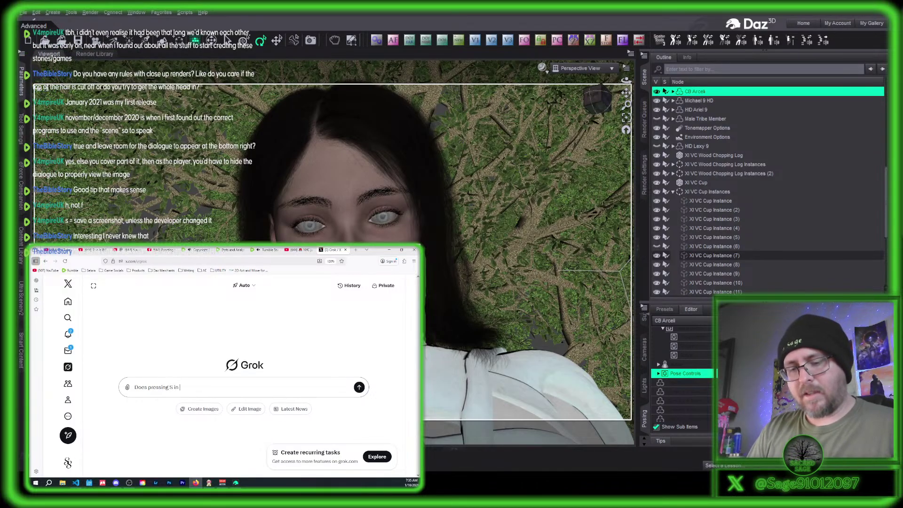
text(renpy)
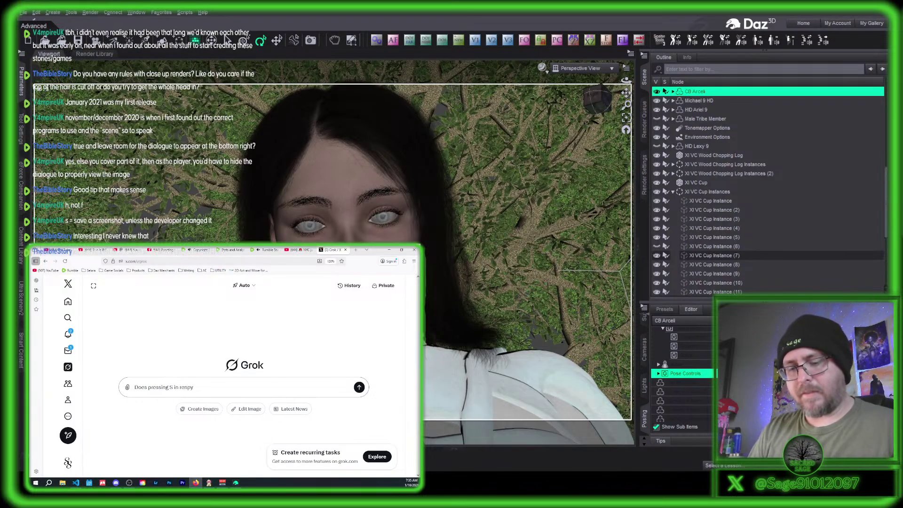
text( during a game save a)
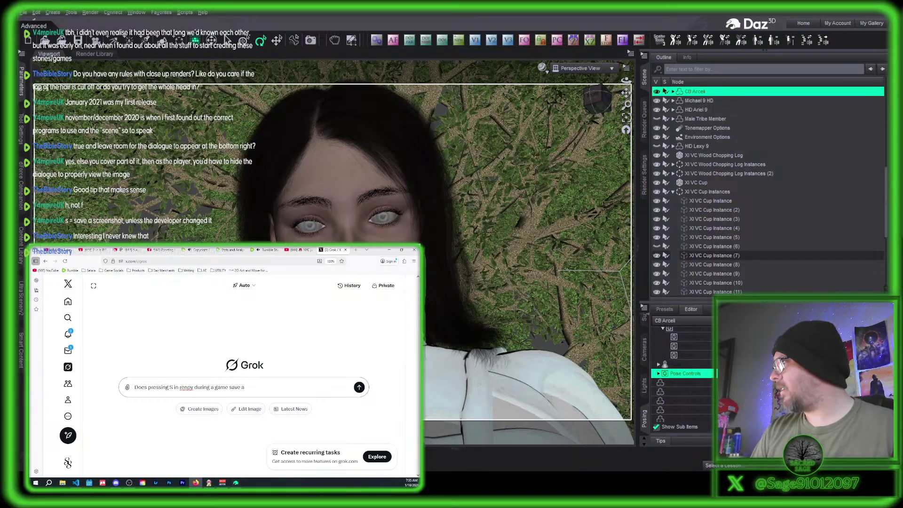
text( screenshot?)
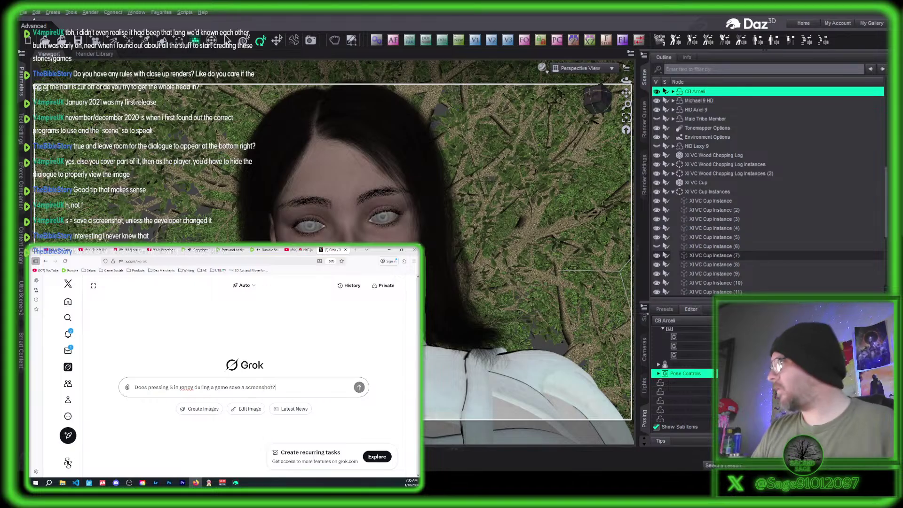
key(Return)
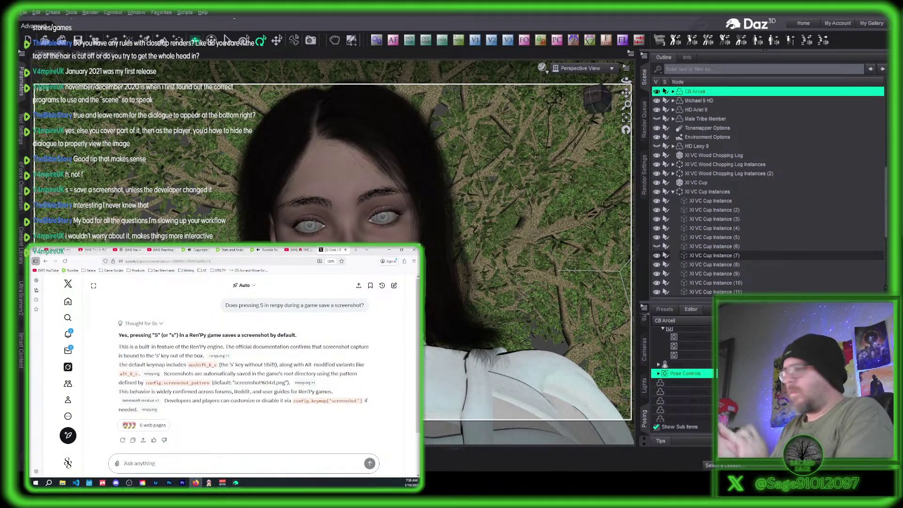
Ask Grok the follow-up question "where do they get saved at" about the screenshots.
text(where do th)
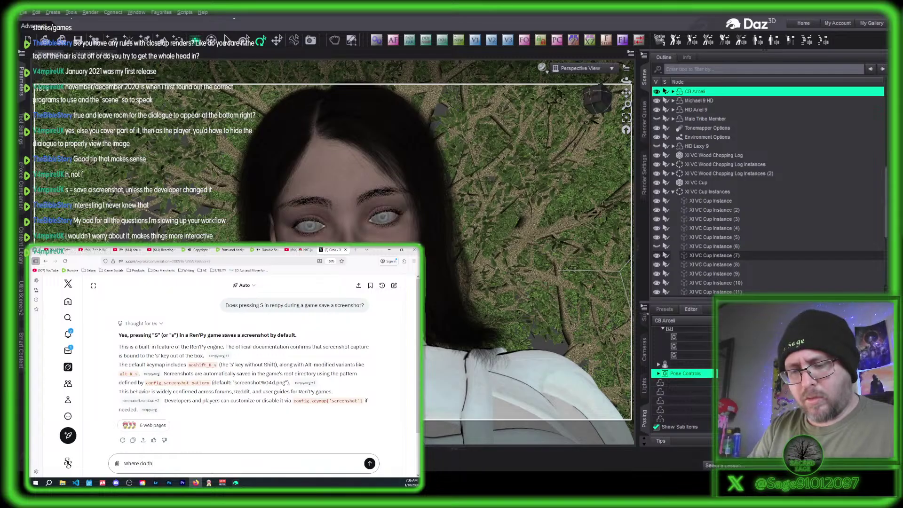
text(ey get saved at)
key(Return)
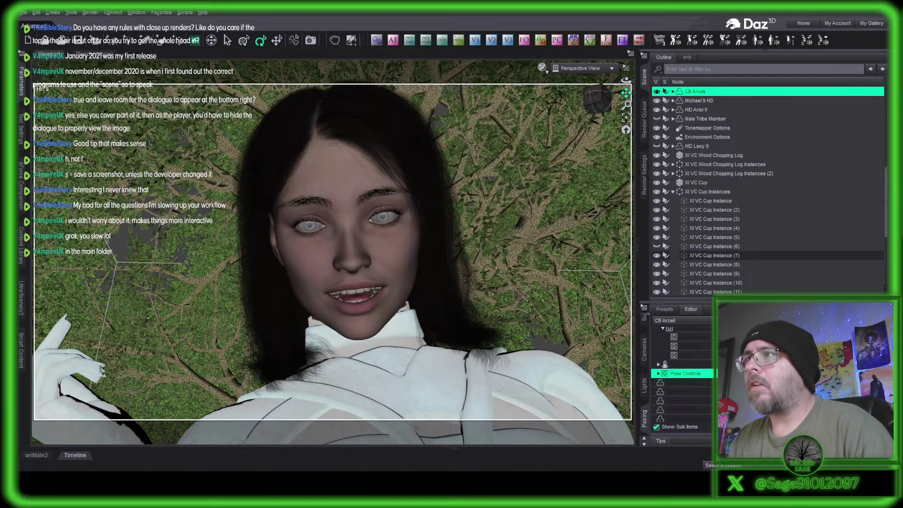
Shift CB Arceli to one side of the perspective frame and turn on the rule-of-thirds guides.
drag(626, 93, 484, 101)
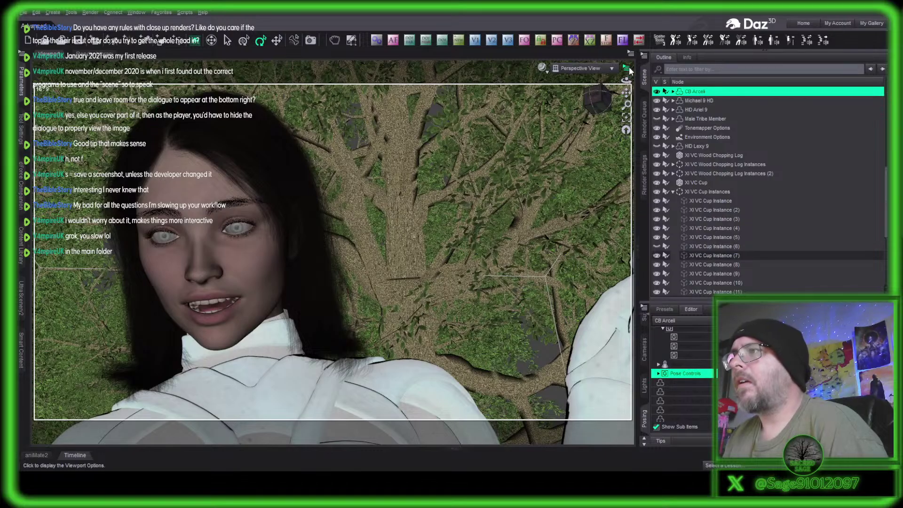
click(629, 121)
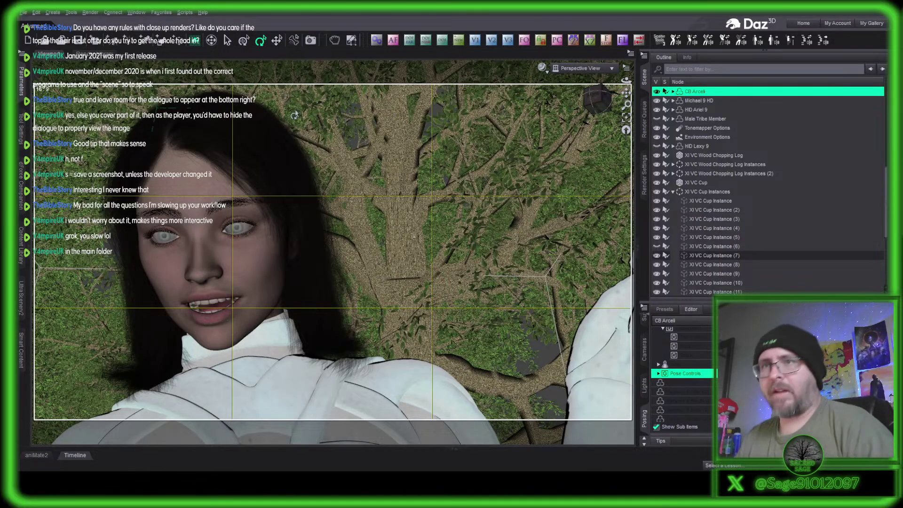
scroll(393, 213, up, 2)
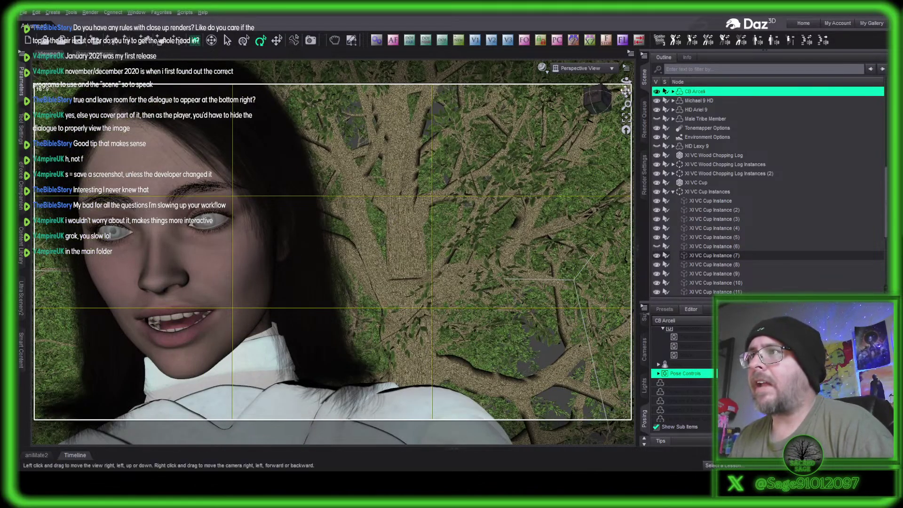
drag(627, 92, 621, 93)
scroll(506, 141, up, 2)
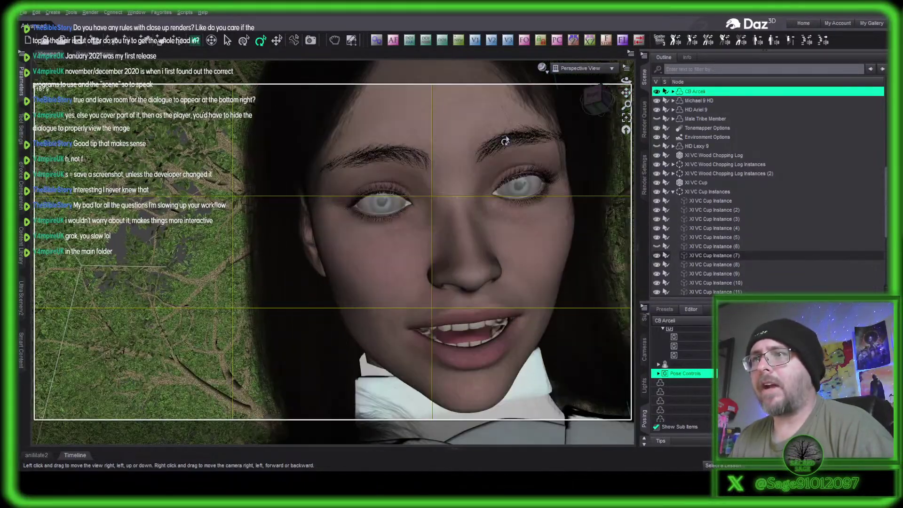
scroll(512, 133, down, 1)
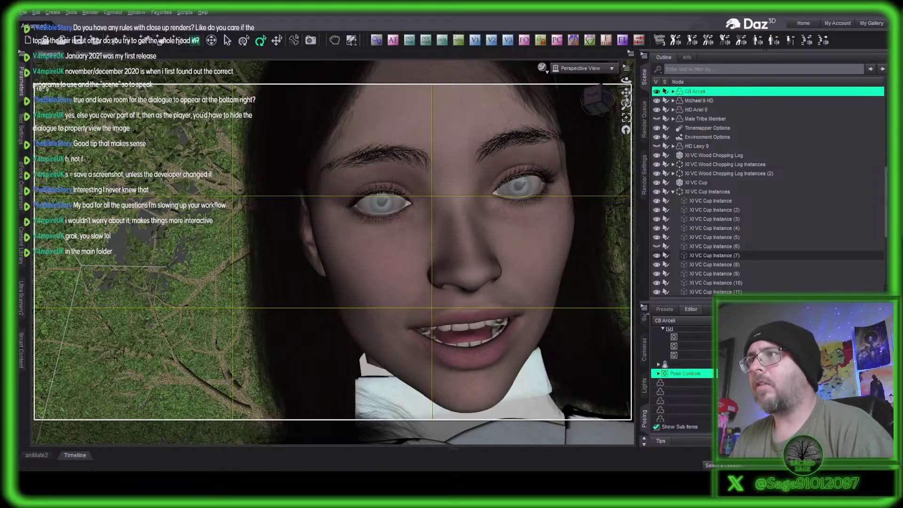
drag(625, 93, 627, 92)
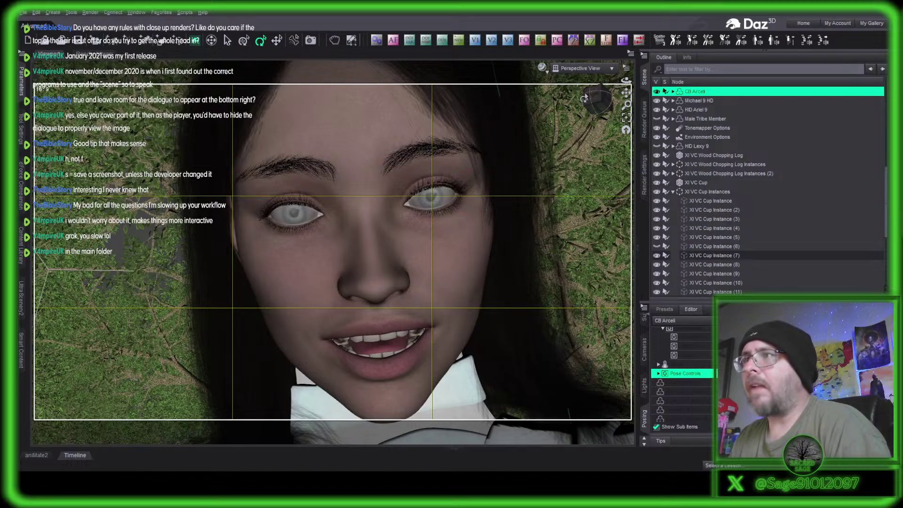
drag(626, 93, 617, 93)
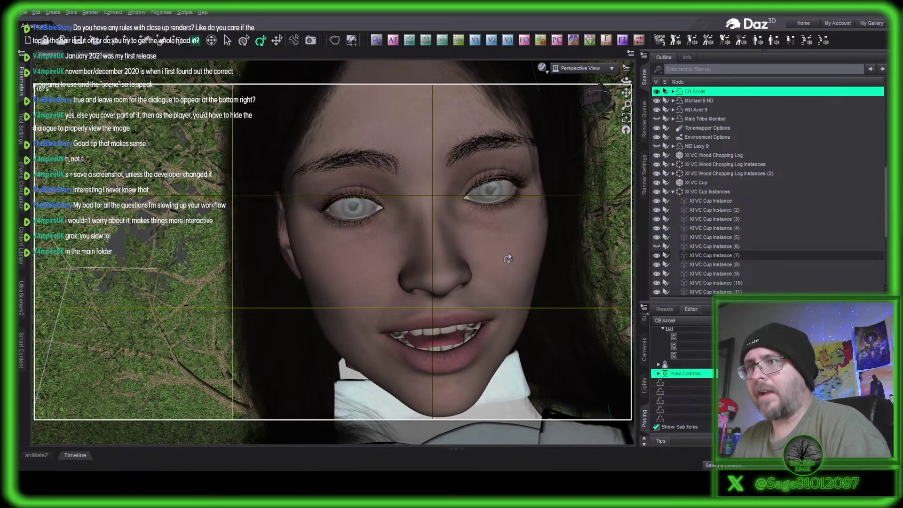
Select CB Arceli's head, look over the posed group from several perspective angles, and switch the viewport to the group camera.
click(508, 259)
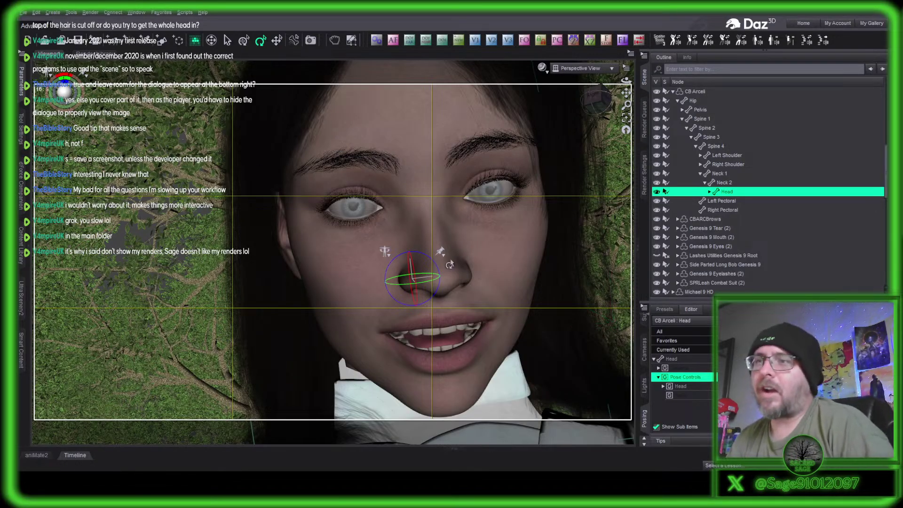
scroll(450, 264, up, 3)
scroll(450, 264, down, 10)
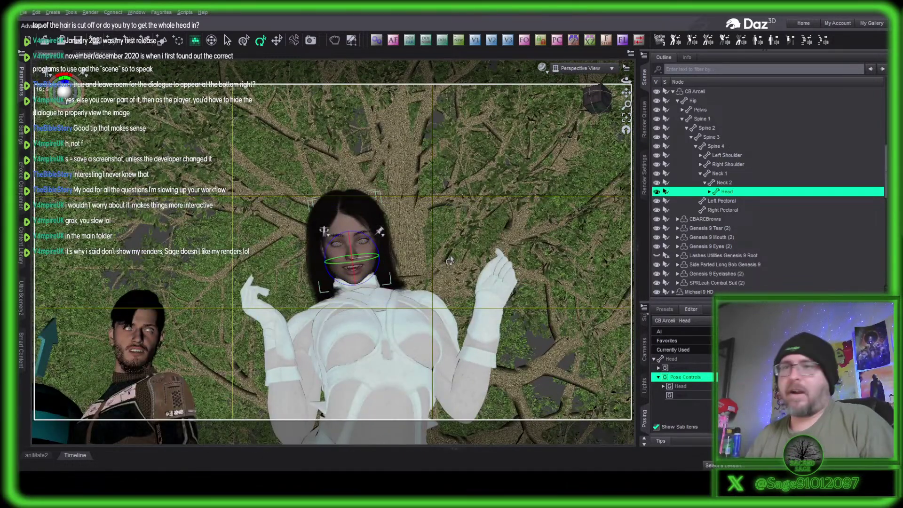
click(599, 101)
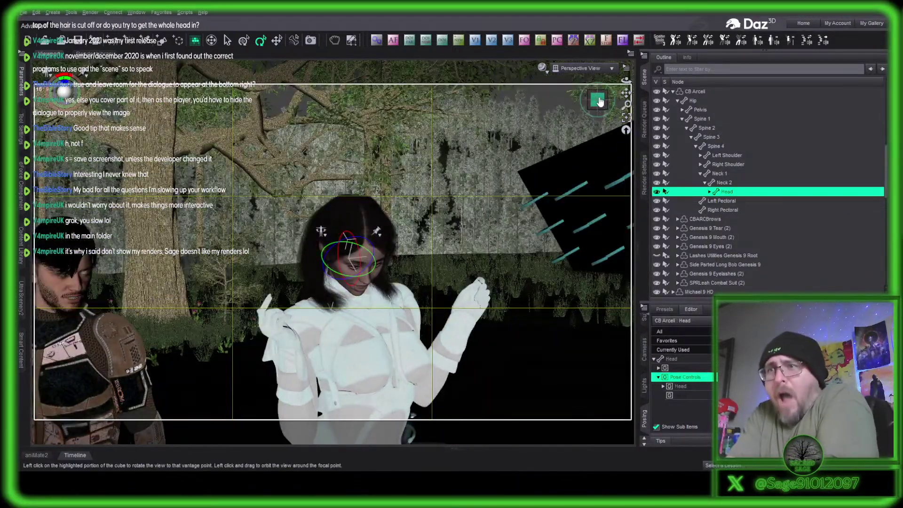
click(600, 101)
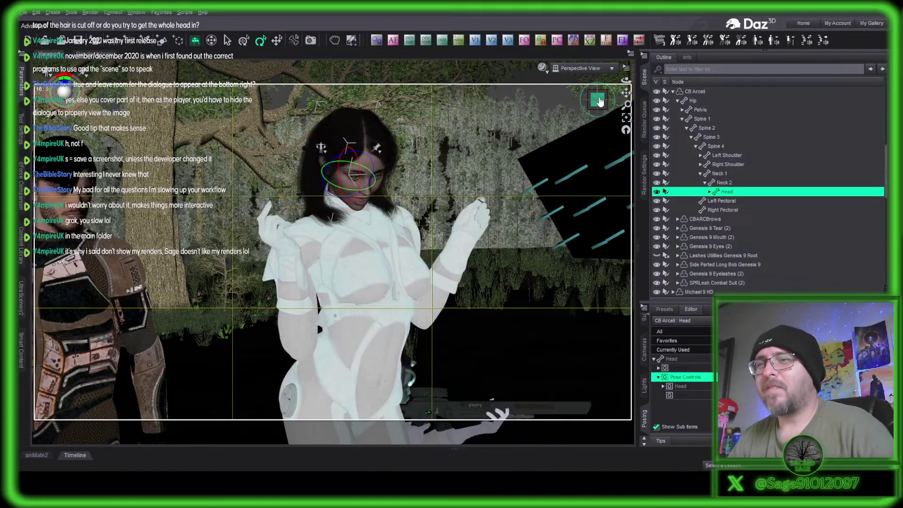
scroll(599, 101, down, 3)
right_drag(599, 101, 585, 87)
scroll(600, 101, down, 4)
drag(585, 87, 587, 120)
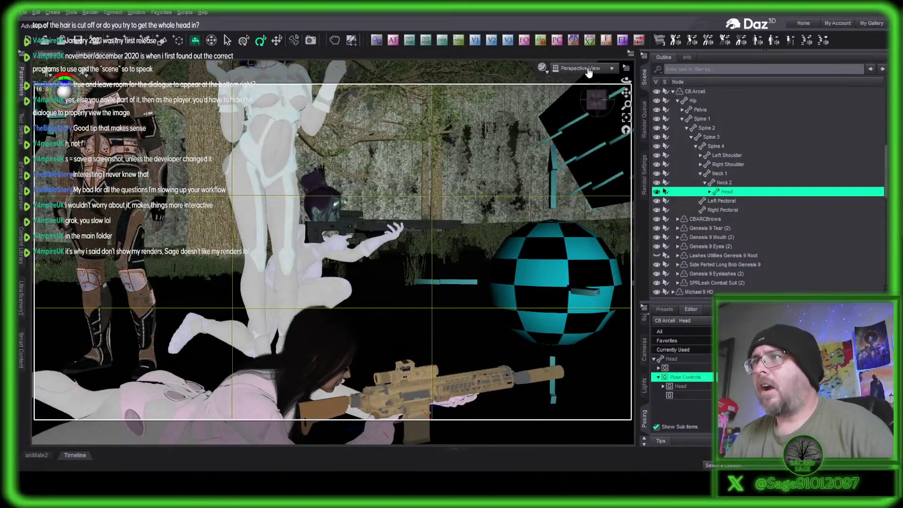
click(592, 148)
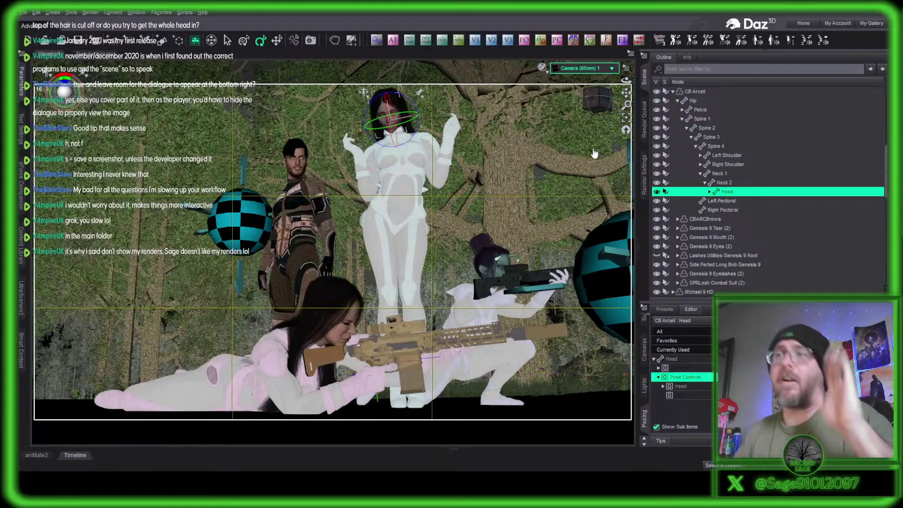
Select the whole CB Arceli figure, preview the group shot with NVIDIA Iray, and return to the textured viewport display.
click(408, 232)
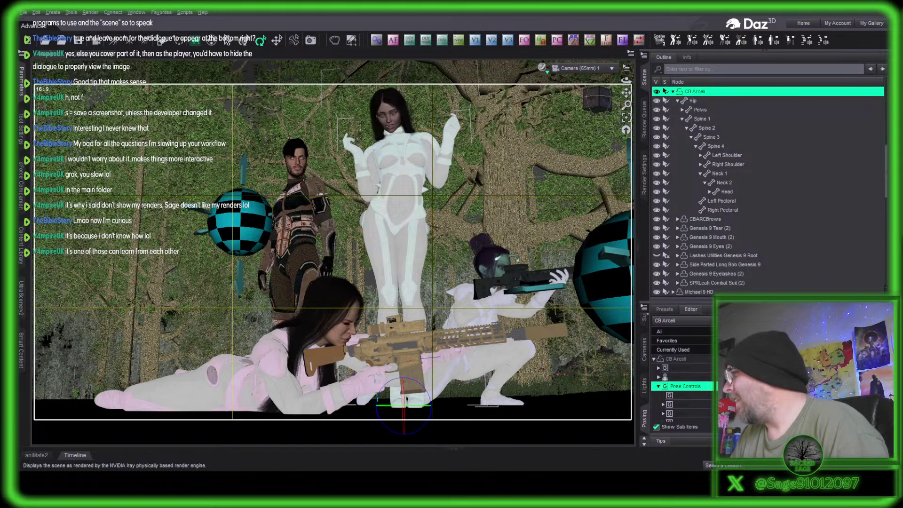
click(552, 191)
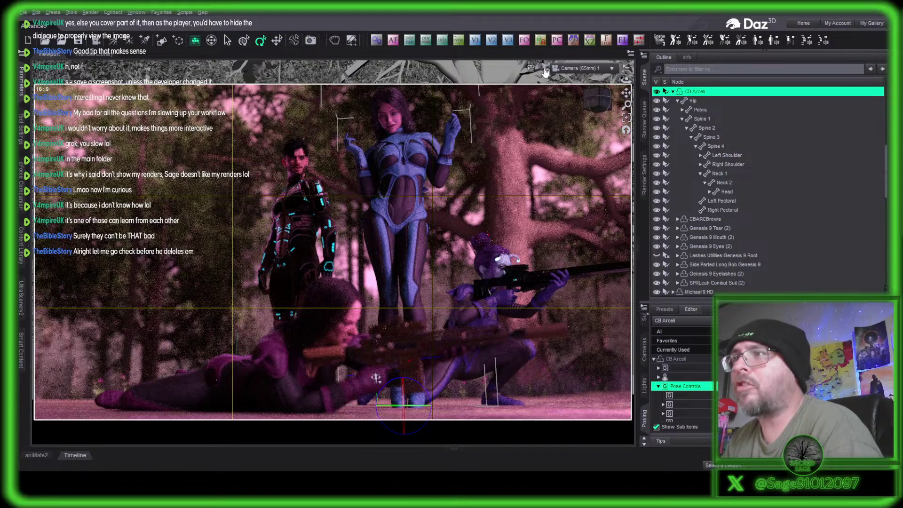
click(546, 146)
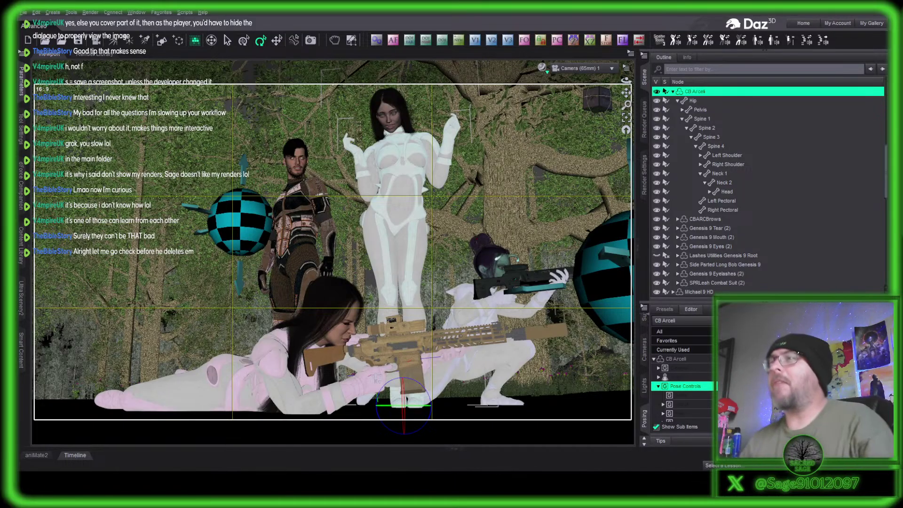
In the perspective view, move IGLK1 Sphere Light (3) along the ground from beside the standing man to in front of him.
click(579, 72)
click(579, 72)
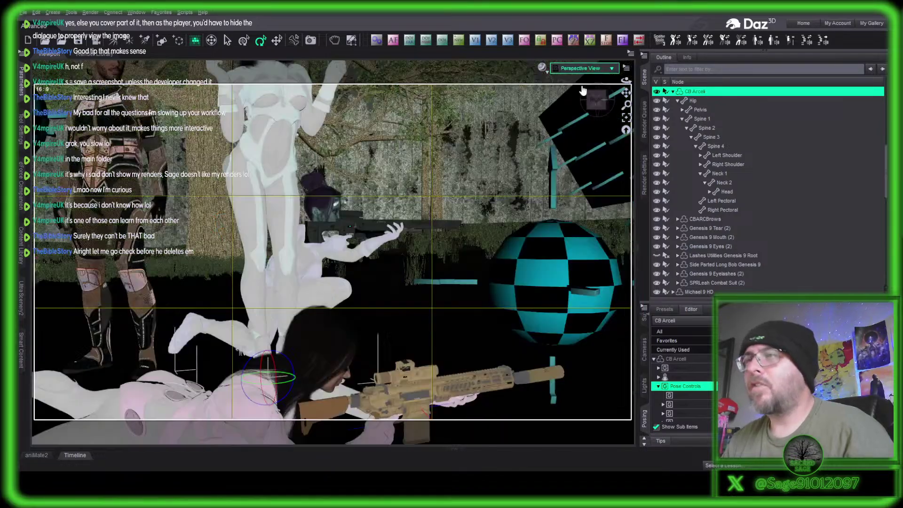
drag(596, 113, 266, 283)
click(266, 283)
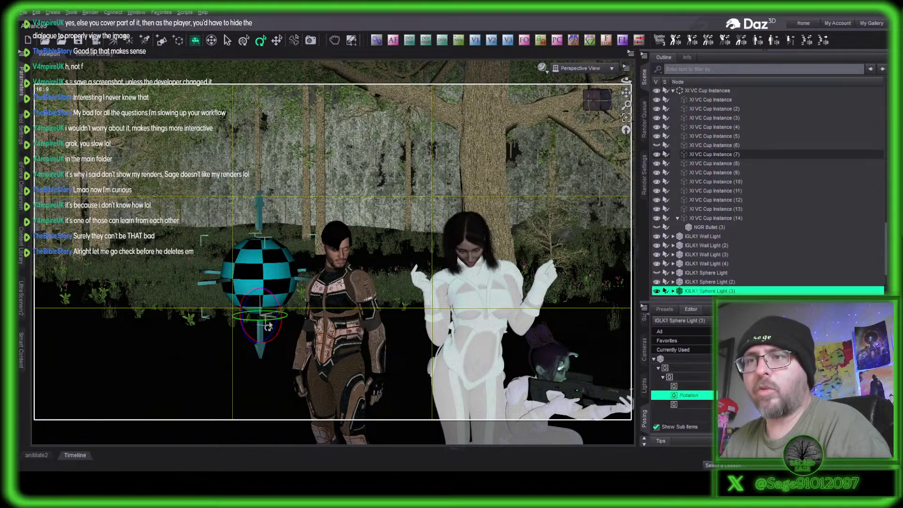
click(277, 40)
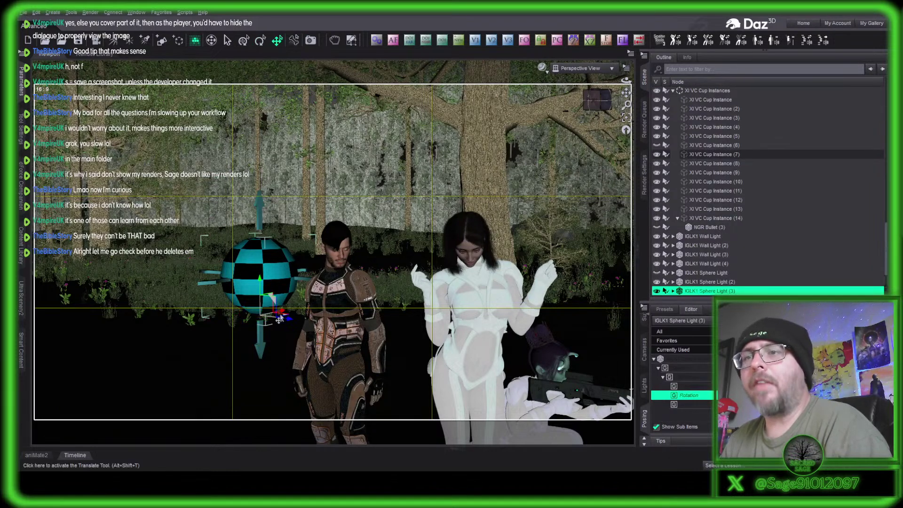
drag(284, 319, 373, 380)
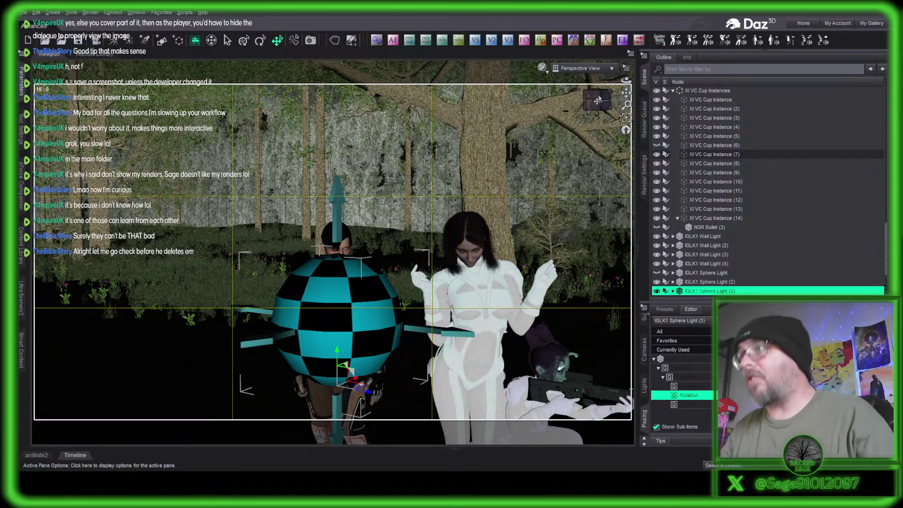
drag(604, 108, 534, 114)
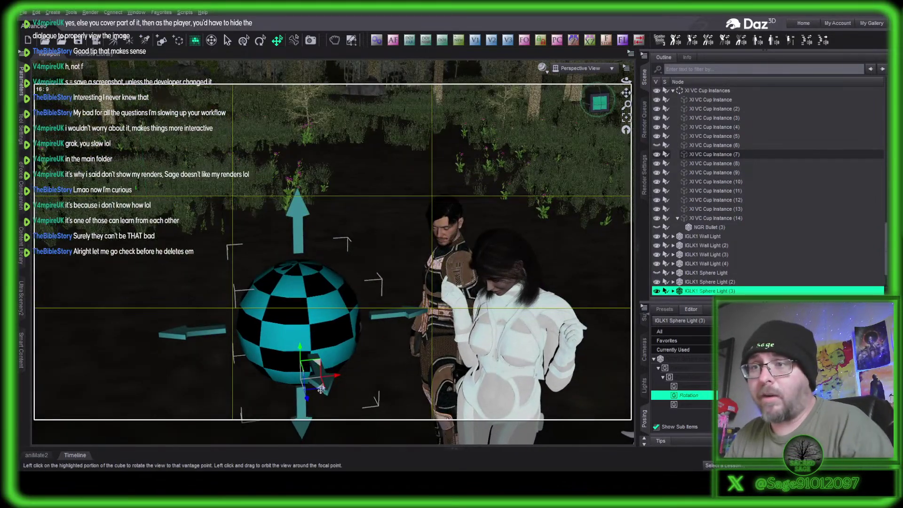
drag(323, 394, 336, 383)
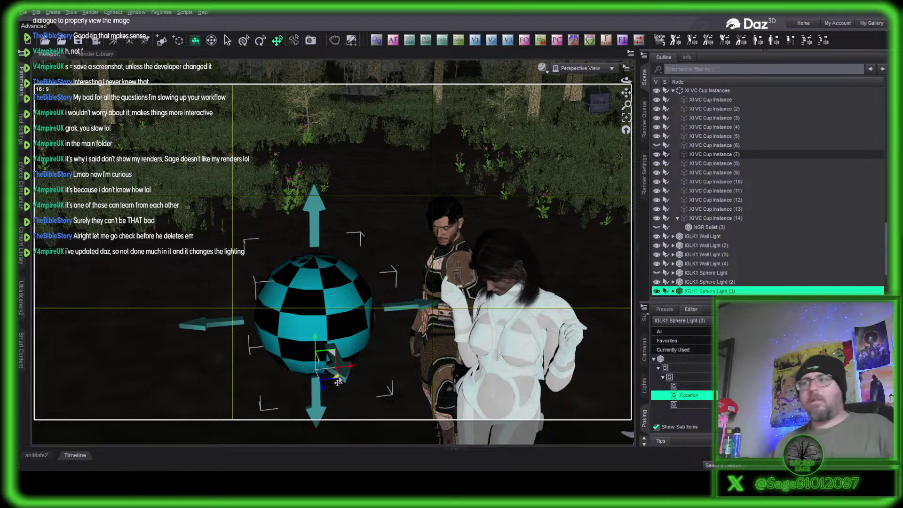
Return to the group camera and preview the moved sphere light's effect with NVIDIA Iray.
click(583, 68)
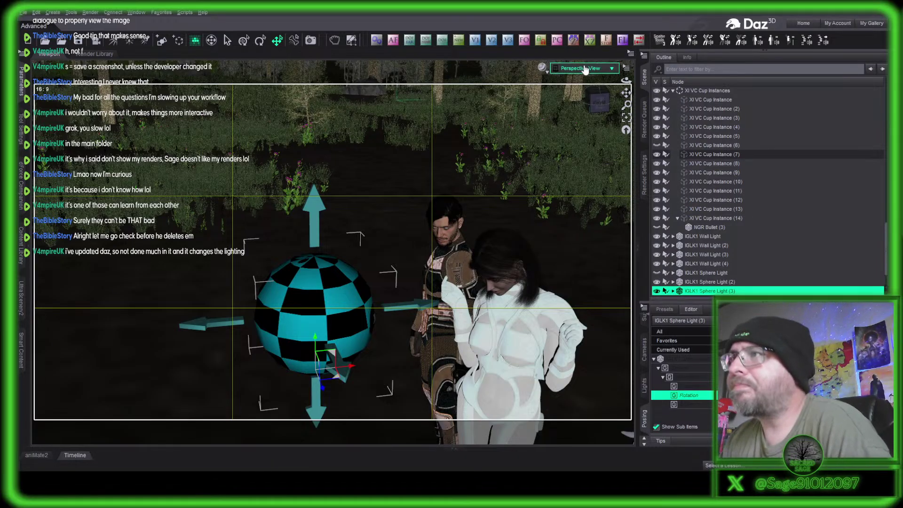
click(582, 135)
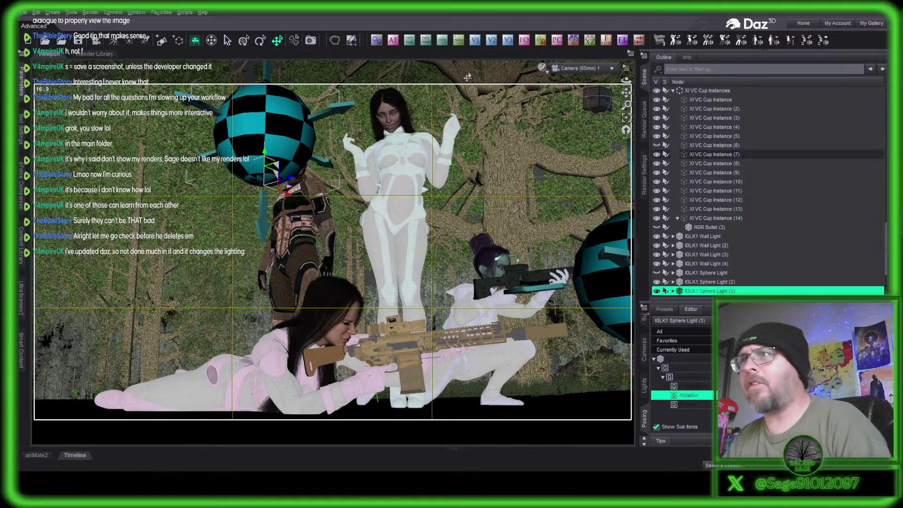
click(543, 70)
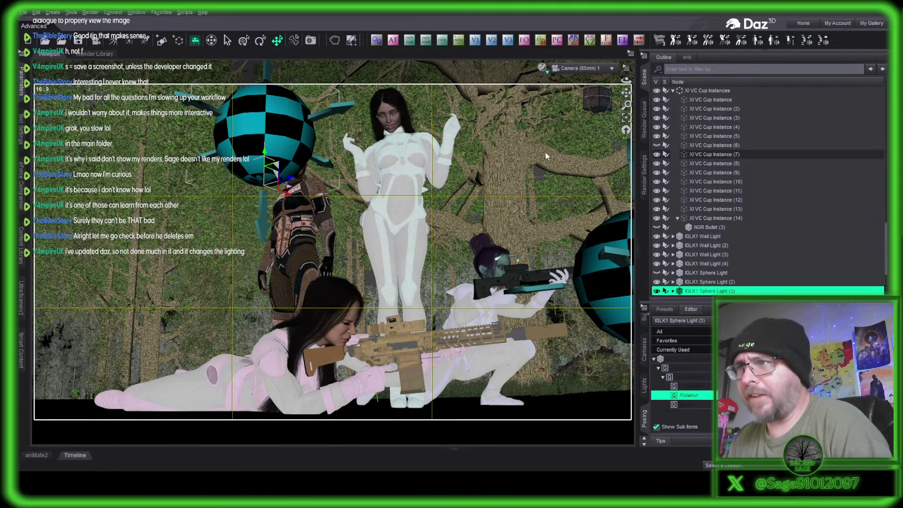
click(546, 185)
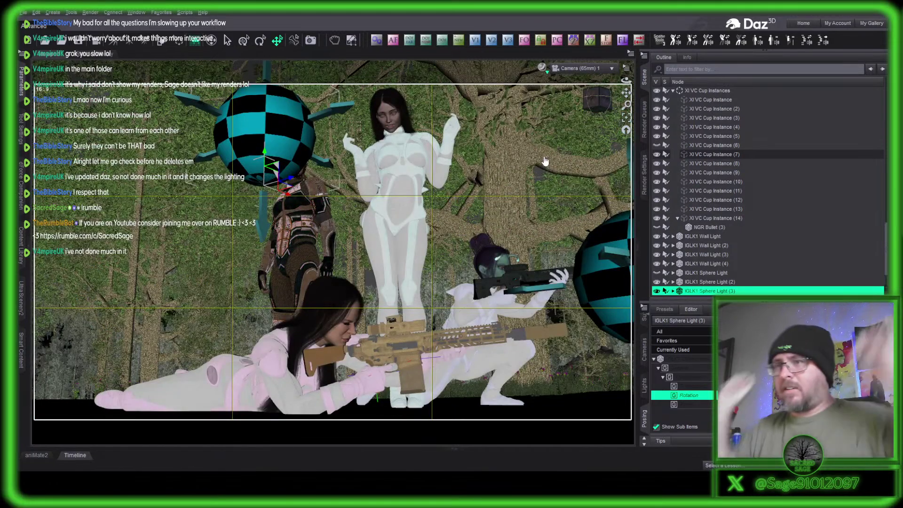
Save the current scene to a new file.
click(27, 14)
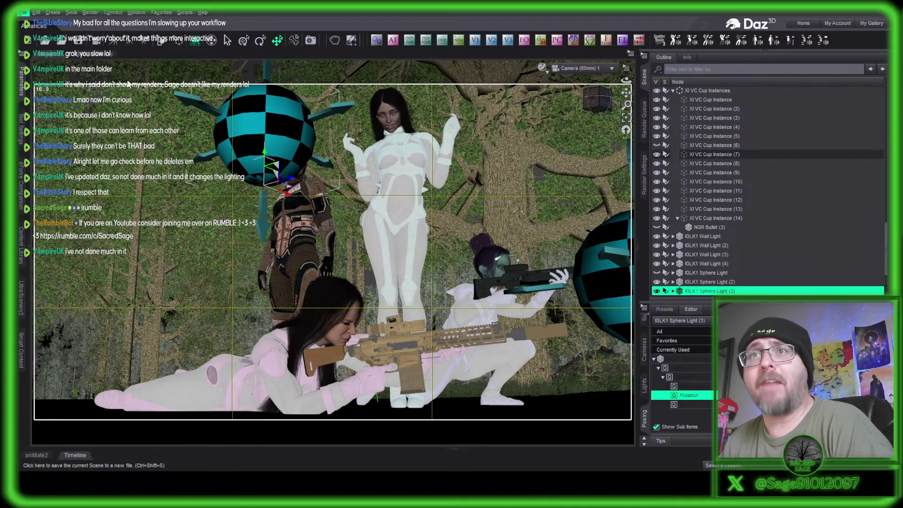
click(127, 81)
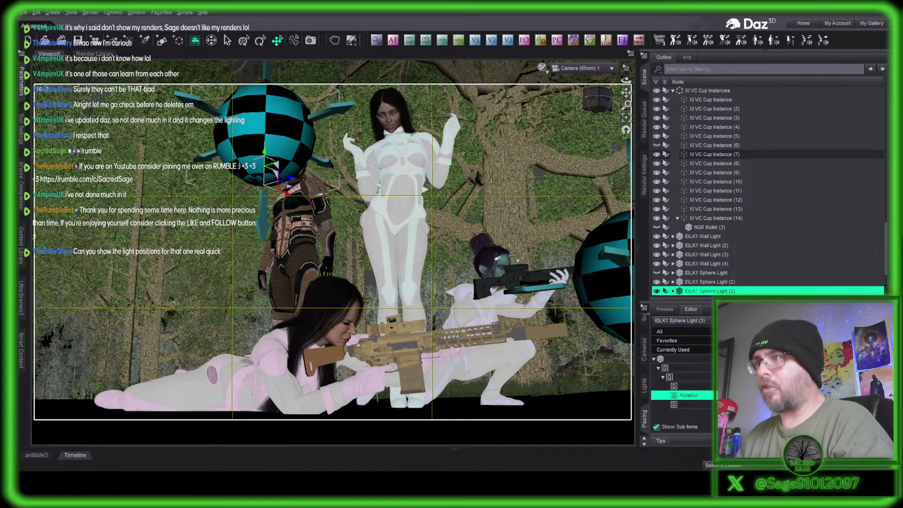
Show the environment render settings, including the environment tint and dome rotation.
click(644, 174)
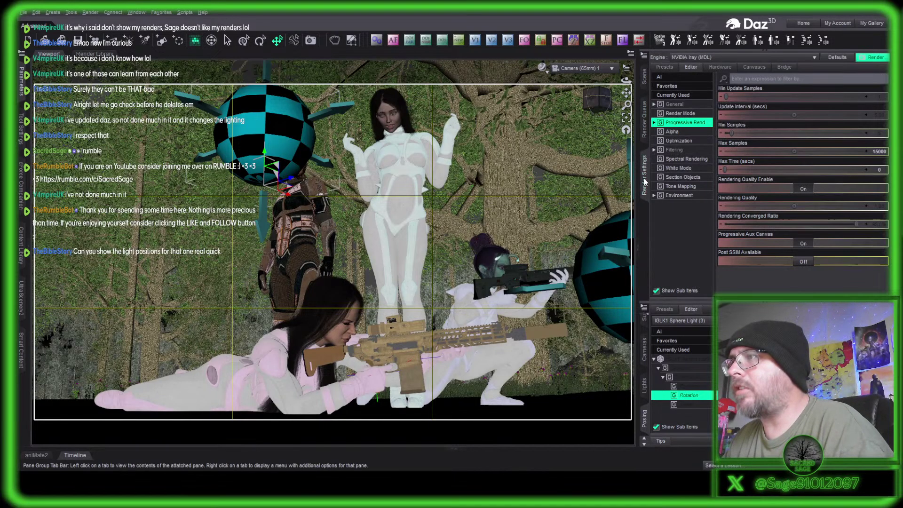
click(669, 196)
scroll(811, 218, down, 3)
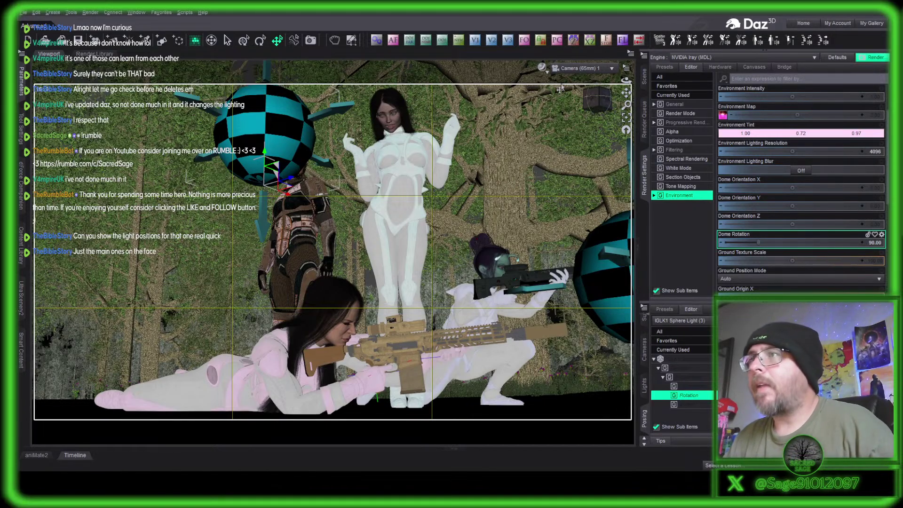
Switch to the perspective view, select IGLK1 Sphere Light (2), and inspect the light positions around the posed group from several angles.
click(574, 70)
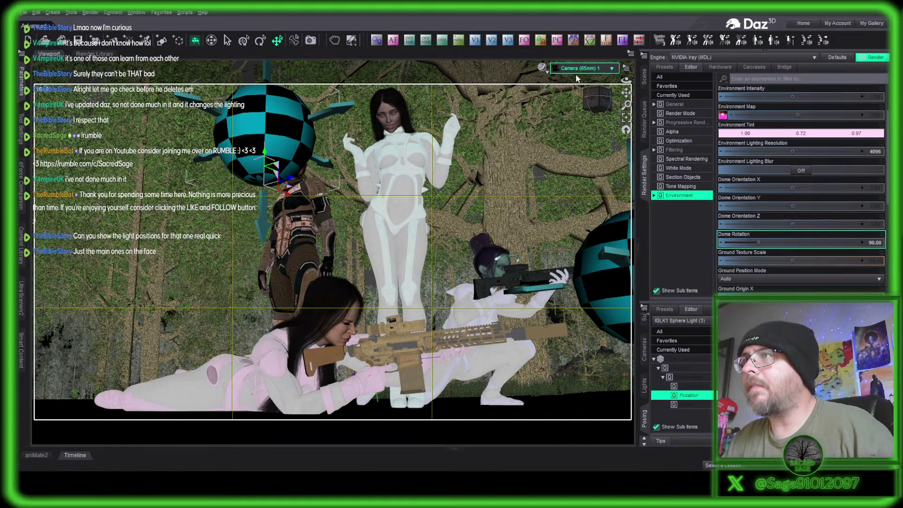
click(577, 83)
drag(604, 109, 582, 95)
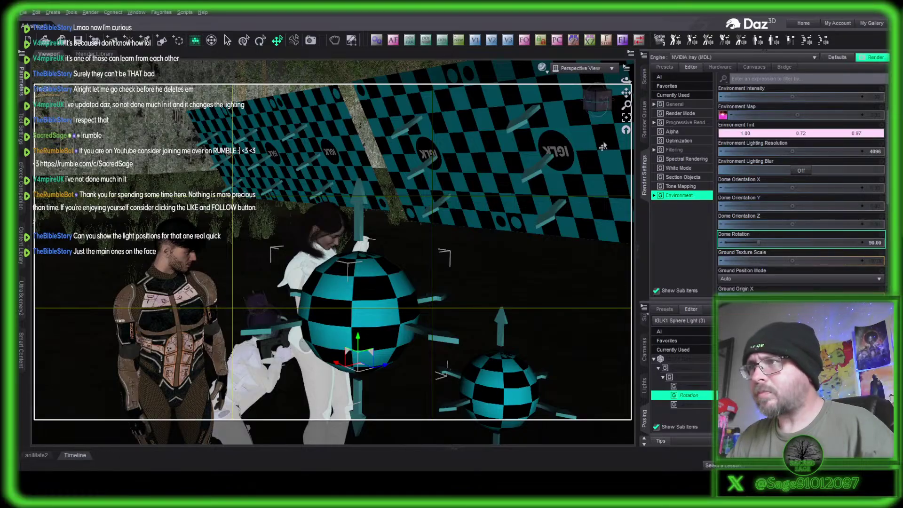
drag(603, 101, 589, 111)
click(528, 320)
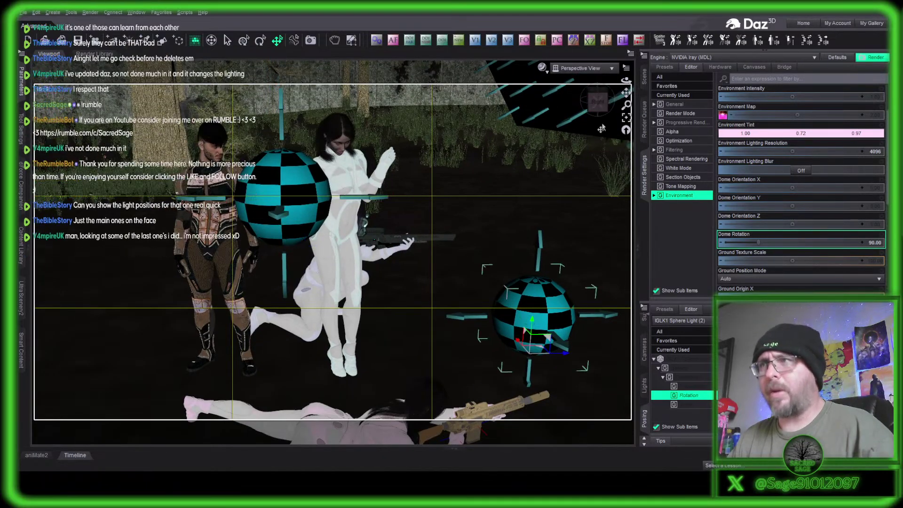
drag(597, 102, 626, 91)
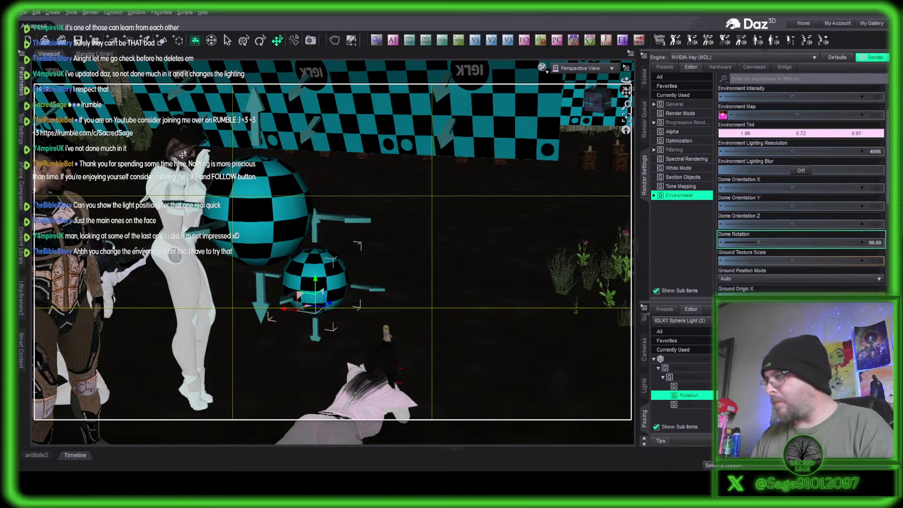
Select the large IGLK1 sphere light and examine where the sphere lights sit around the figures from several angles.
click(277, 212)
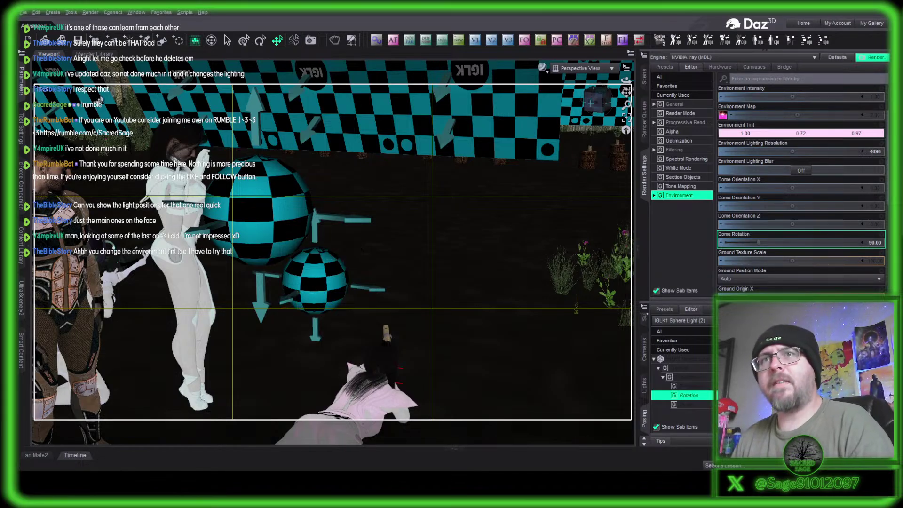
click(388, 264)
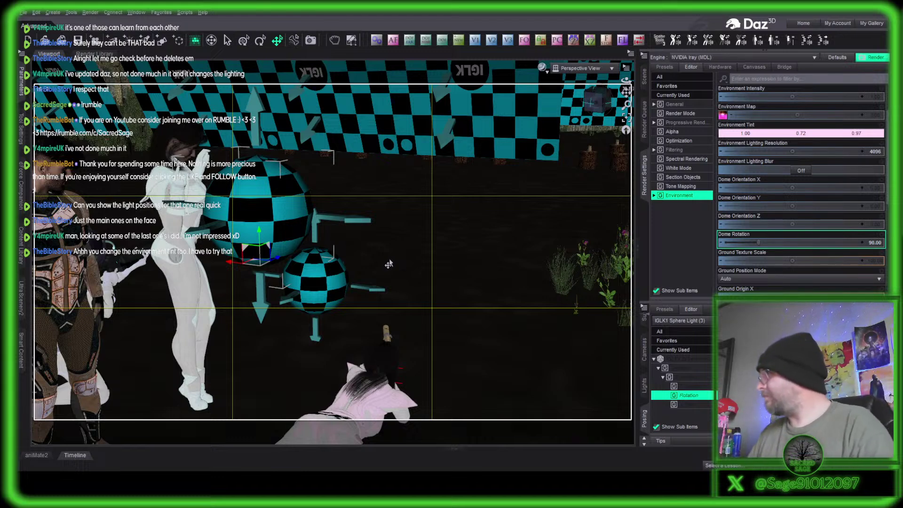
click(593, 103)
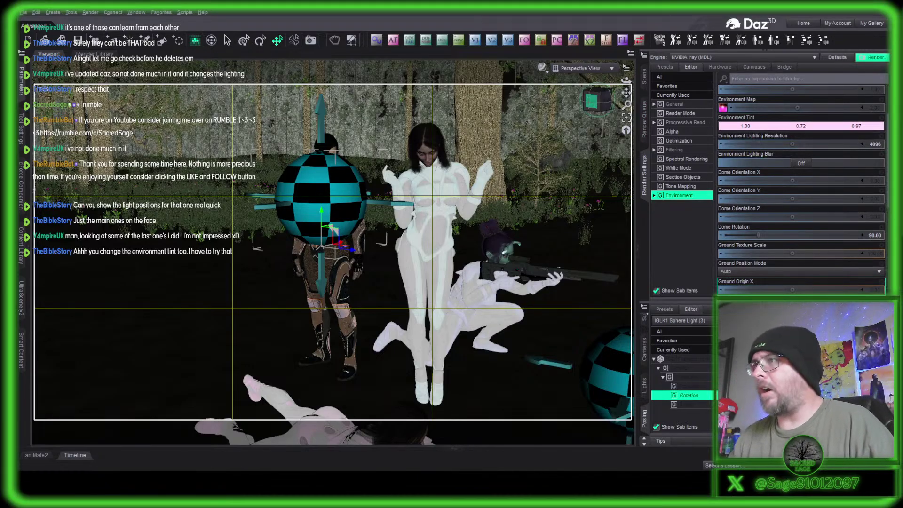
drag(593, 101, 597, 105)
scroll(310, 302, up, 3)
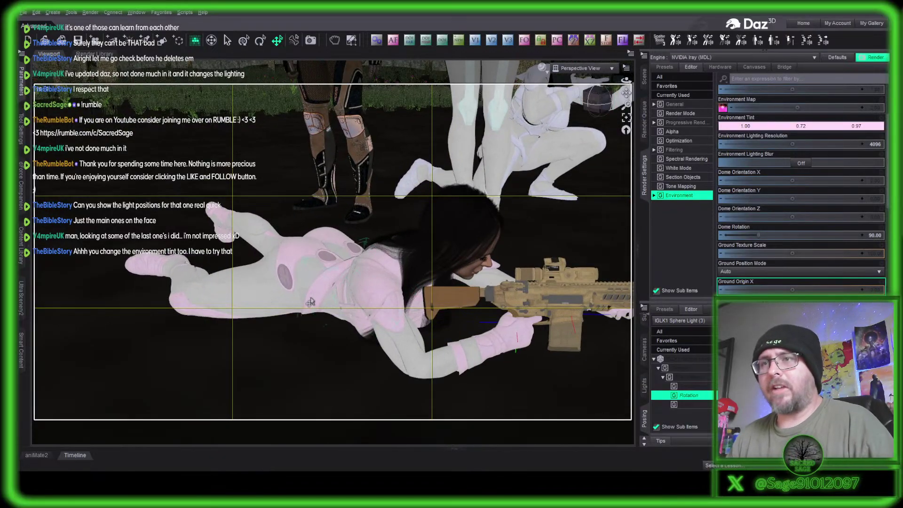
Select the prone HD Ariel 9 figure and list the installed Kneeling pose products with context filtering off.
click(311, 302)
click(647, 77)
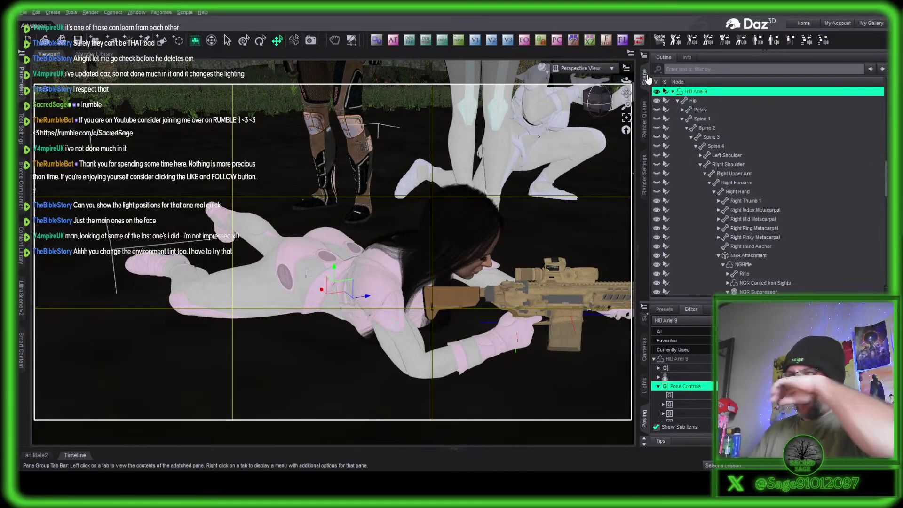
click(21, 347)
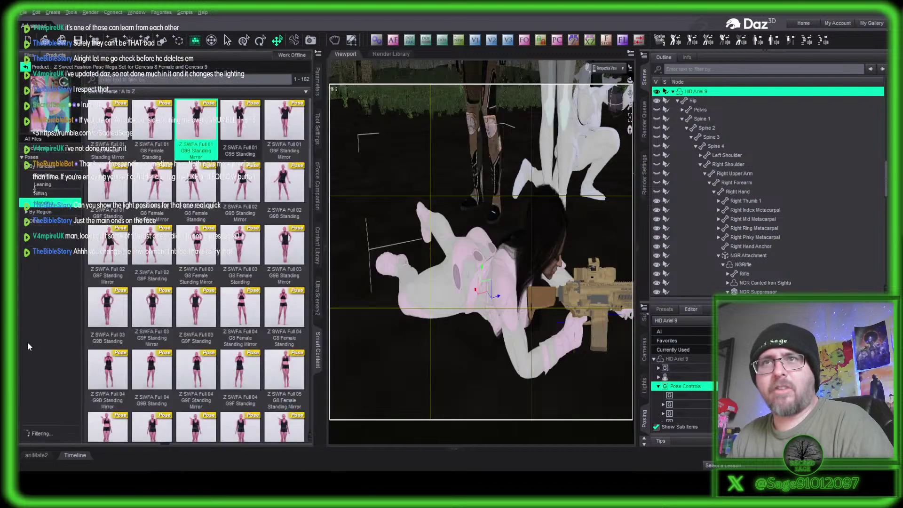
click(25, 67)
click(24, 436)
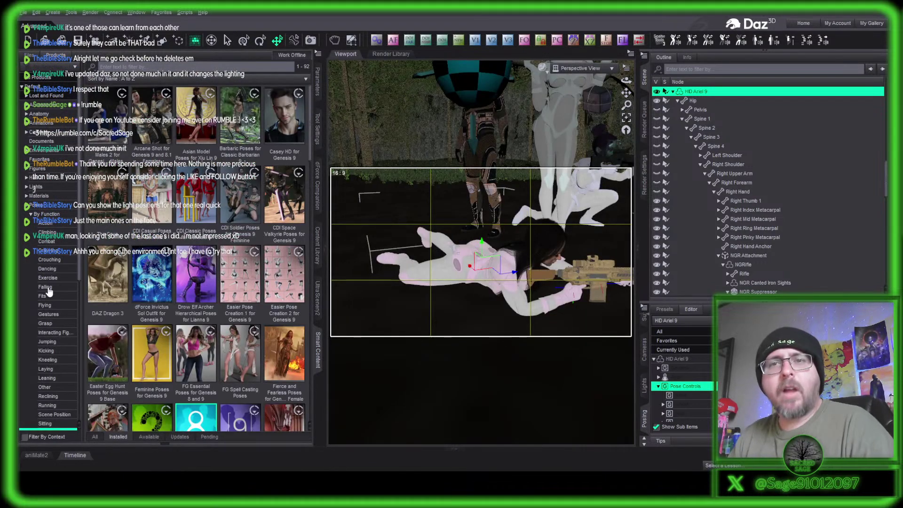
scroll(54, 364, down, 1)
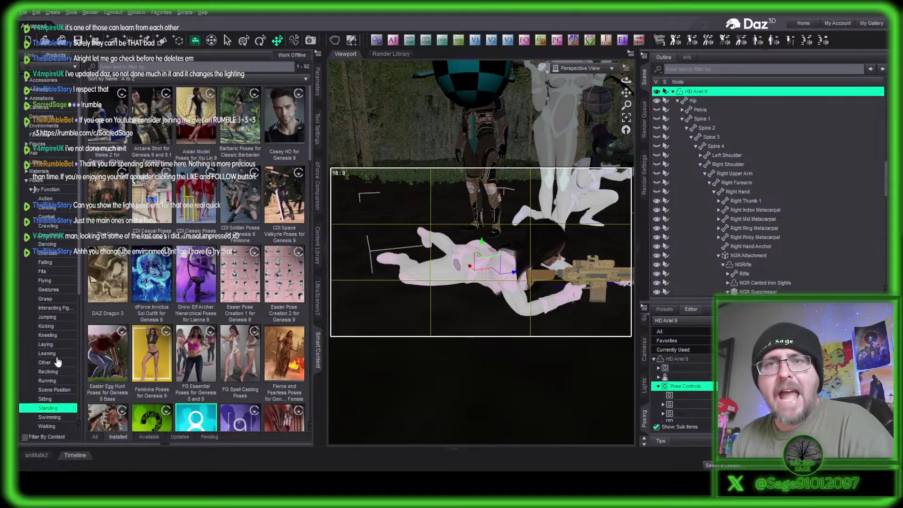
click(53, 335)
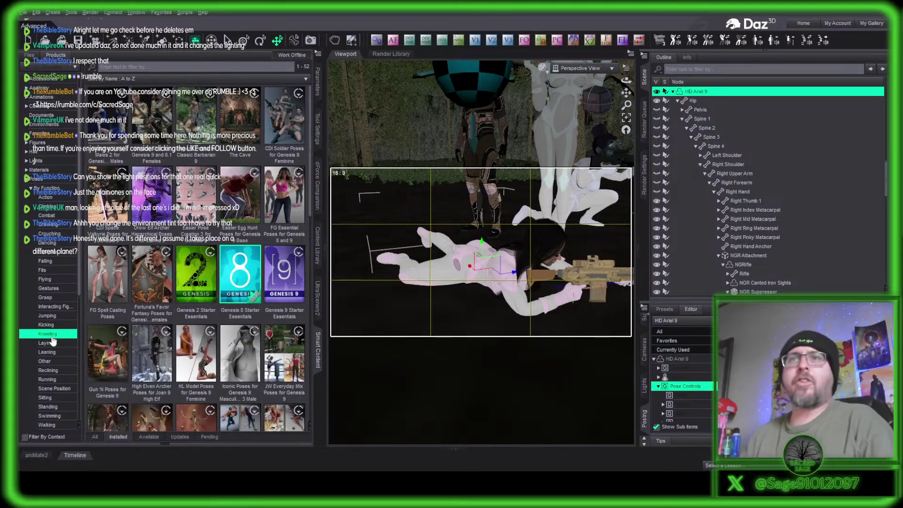
scroll(54, 85, up, 1)
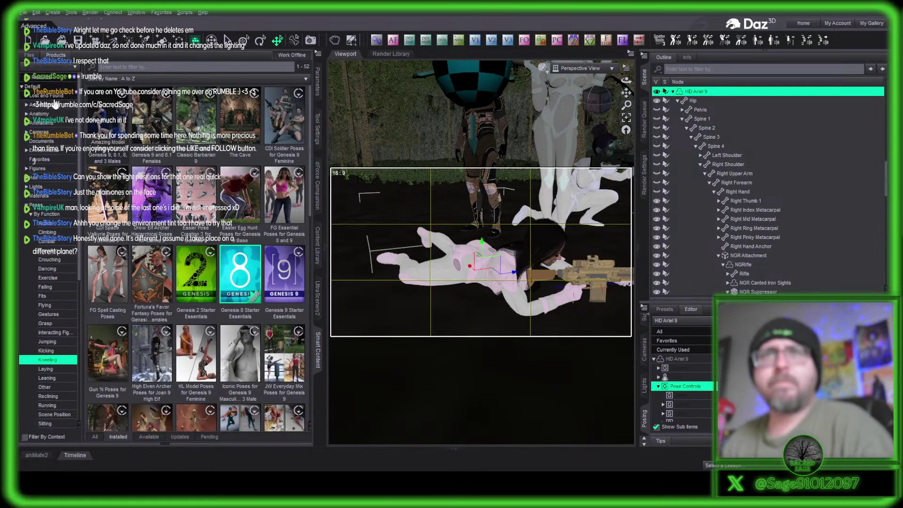
Search all installed products for "fluid" and look through the props in the Fluid Mega Pack.
click(47, 79)
click(122, 63)
text(fluid)
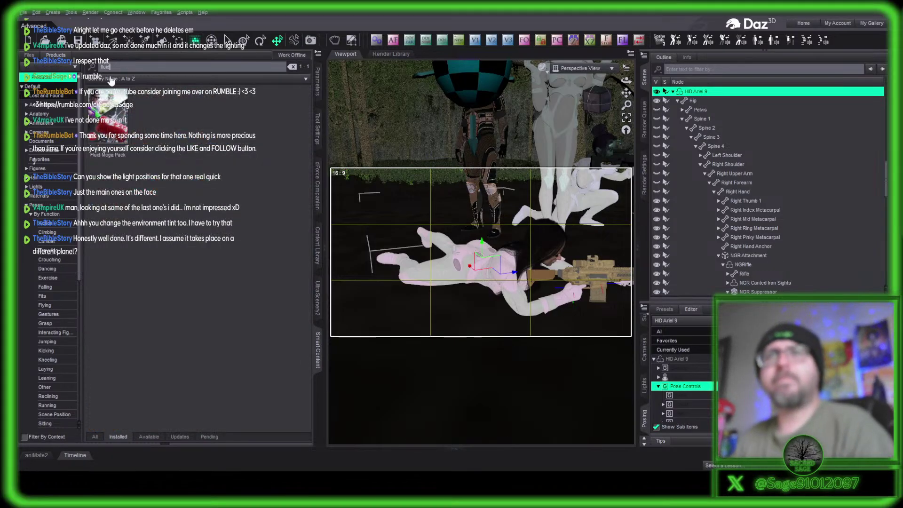
double_click(107, 121)
click(36, 157)
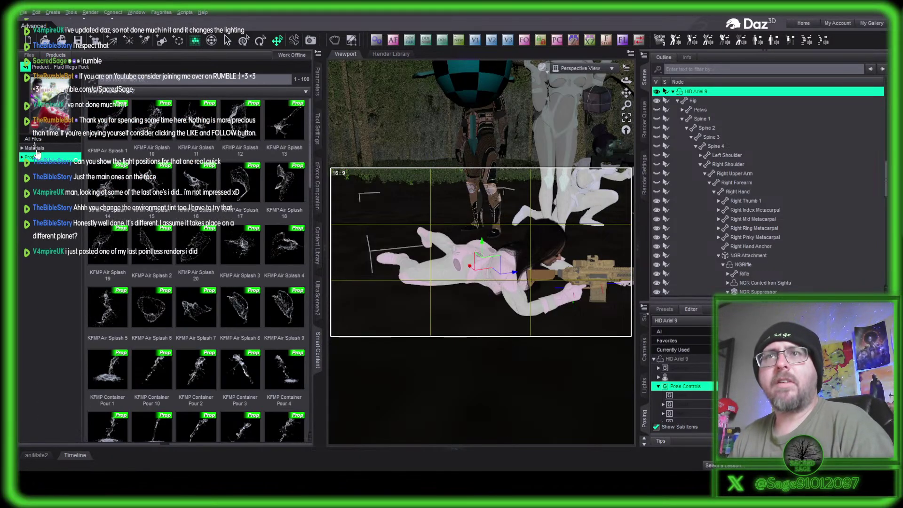
scroll(130, 138, down, 5)
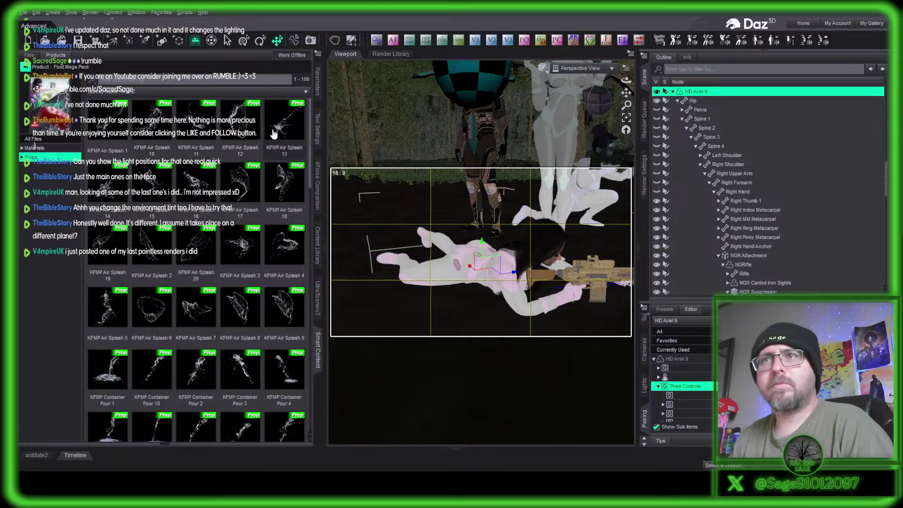
scroll(230, 176, down, 5)
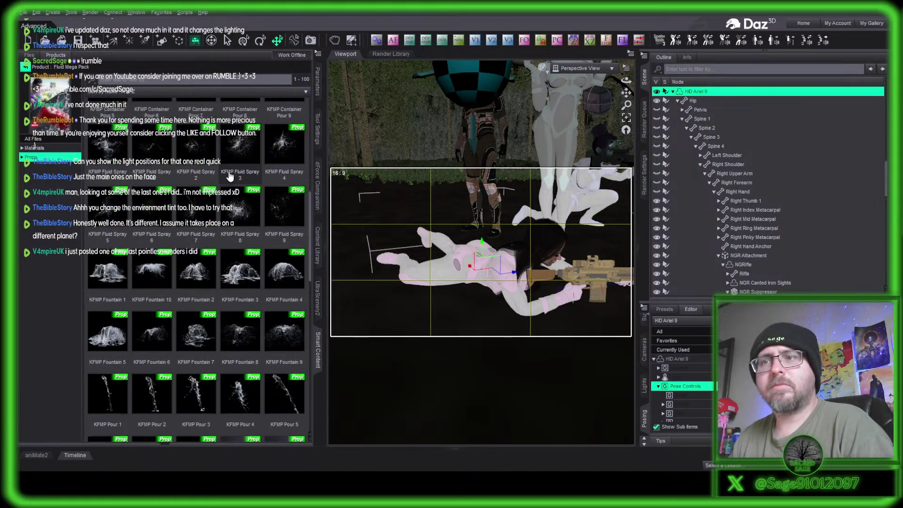
scroll(230, 175, down, 10)
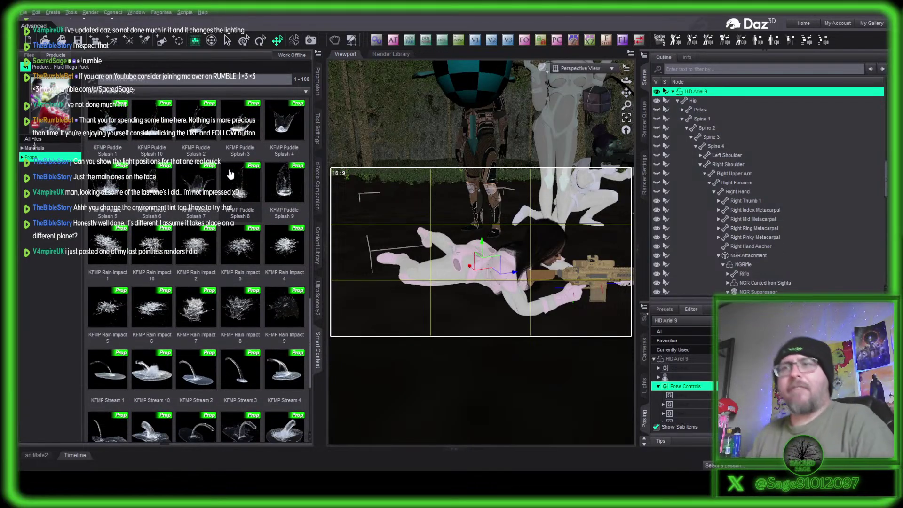
scroll(215, 220, down, 4)
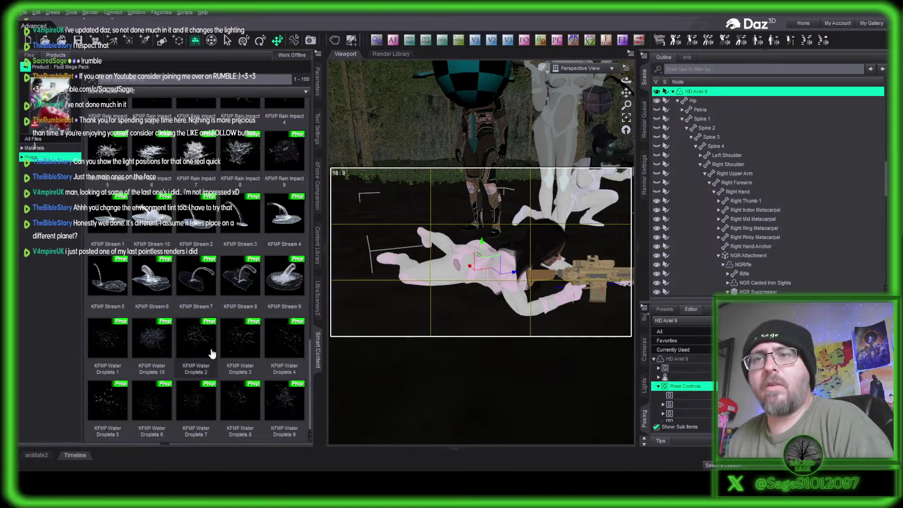
scroll(211, 354, up, 15)
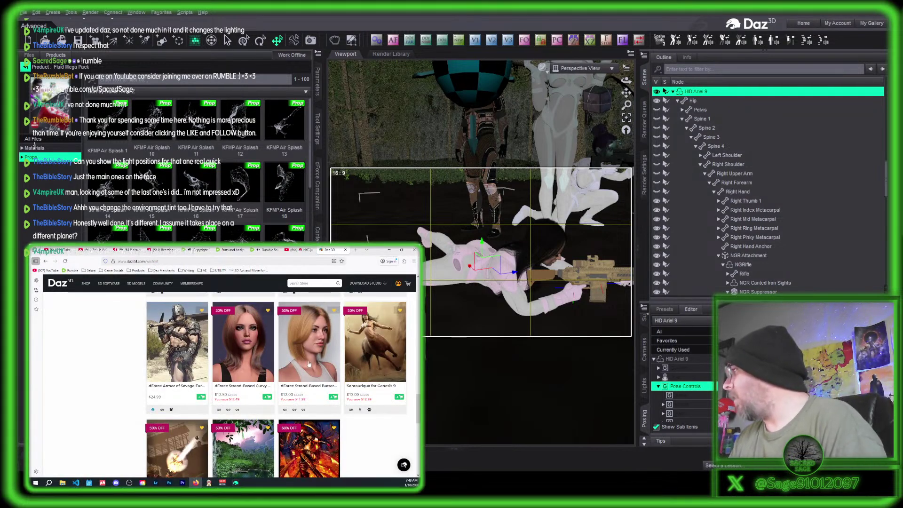
Switch to the web browser and view the SY Bullets And Muzzle Flash Iray product page from the Daz 3D wishlist.
scroll(193, 423, down, 1)
scroll(192, 423, down, 2)
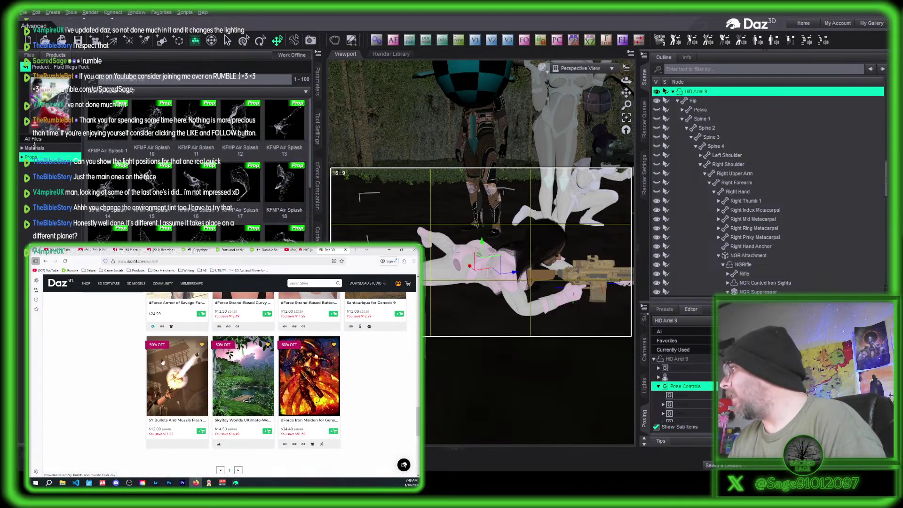
click(183, 375)
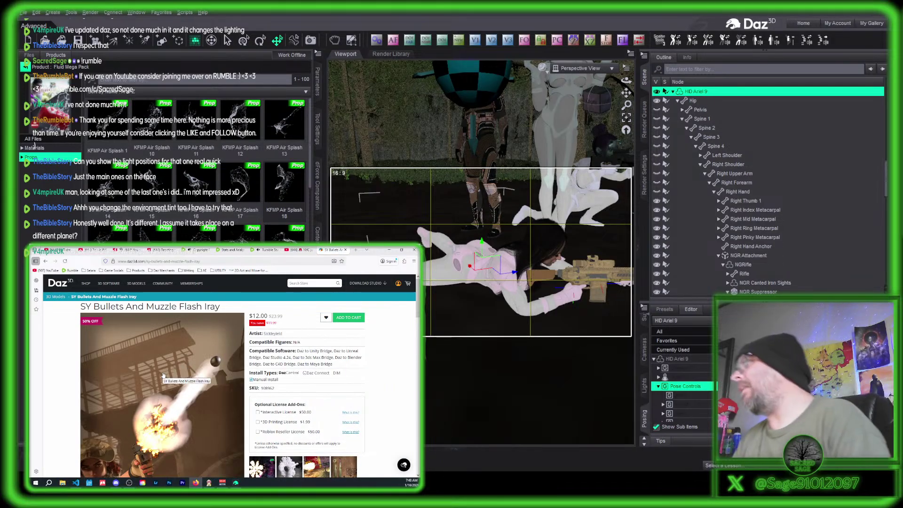
scroll(165, 374, down, 3)
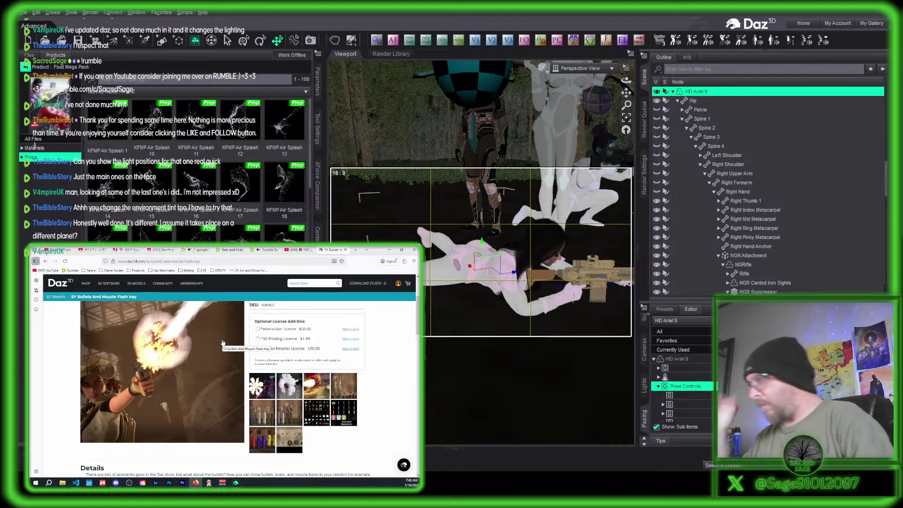
scroll(207, 357, up, 4)
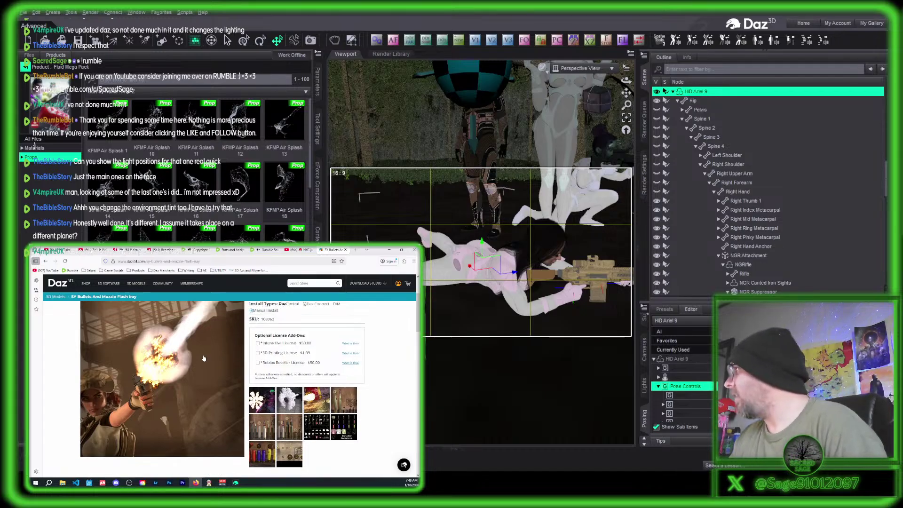
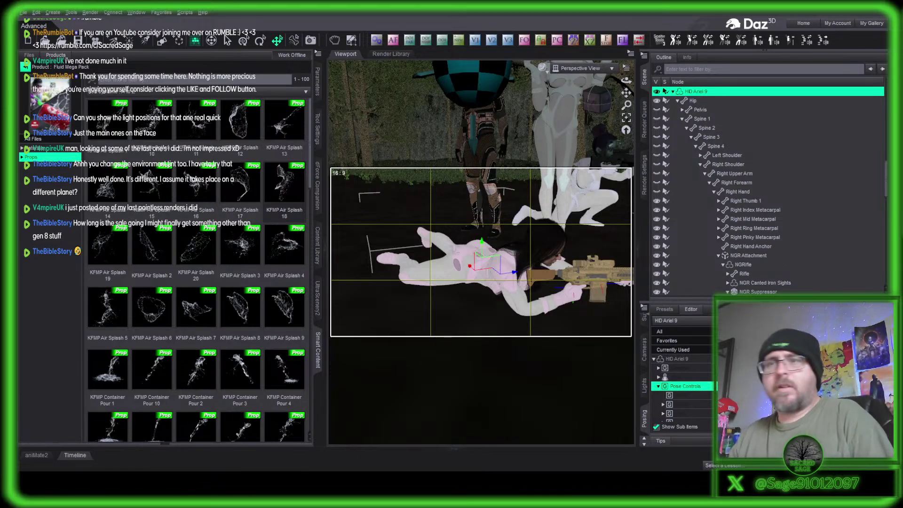
Switch back to Daz Studio, leave the Fluid Mega Pack, clear the product search and list the Kneeling pose products.
click(16, 238)
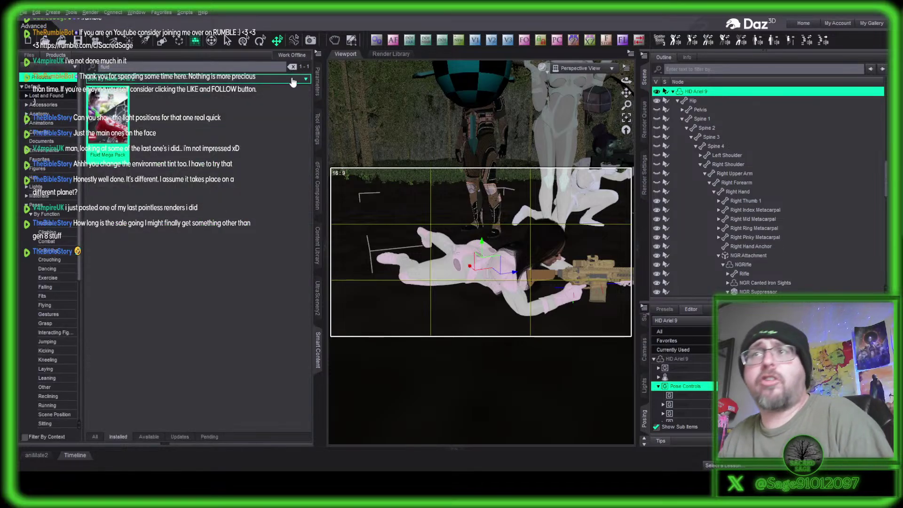
scroll(53, 316, down, 8)
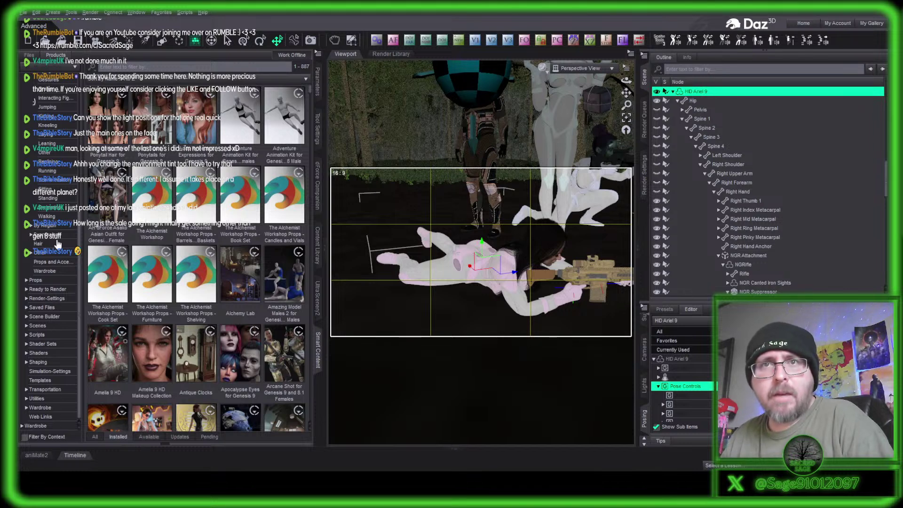
click(60, 126)
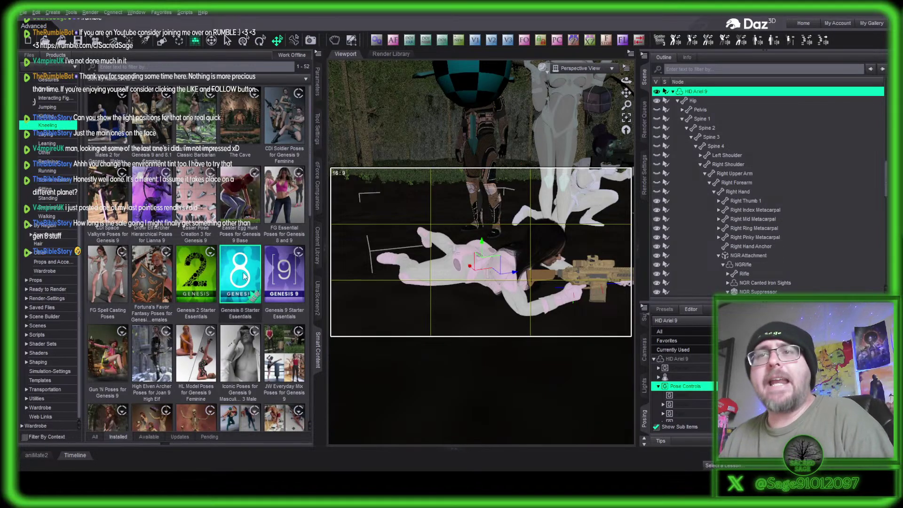
Check the kneeling poses in the HL Model Poses for Genesis 9 Feminine and Z Beautylicious Glute Shapes and Poses sets.
double_click(200, 356)
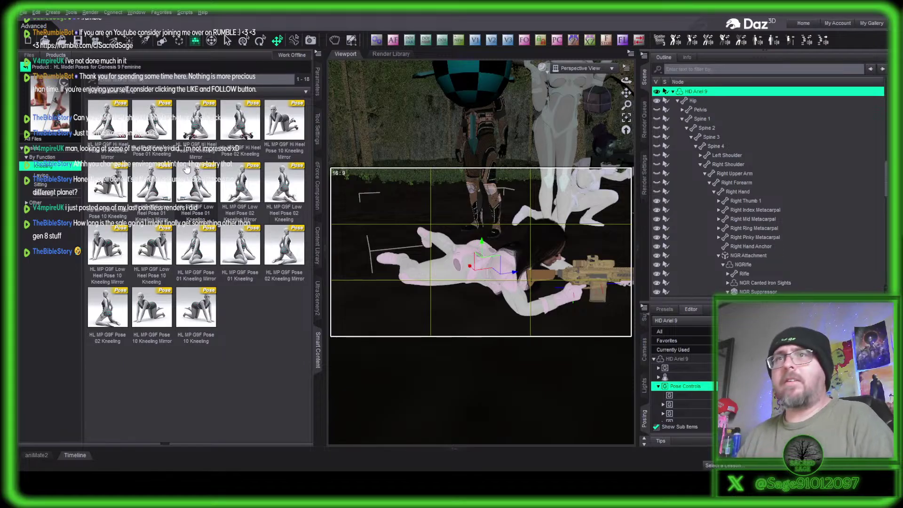
click(22, 70)
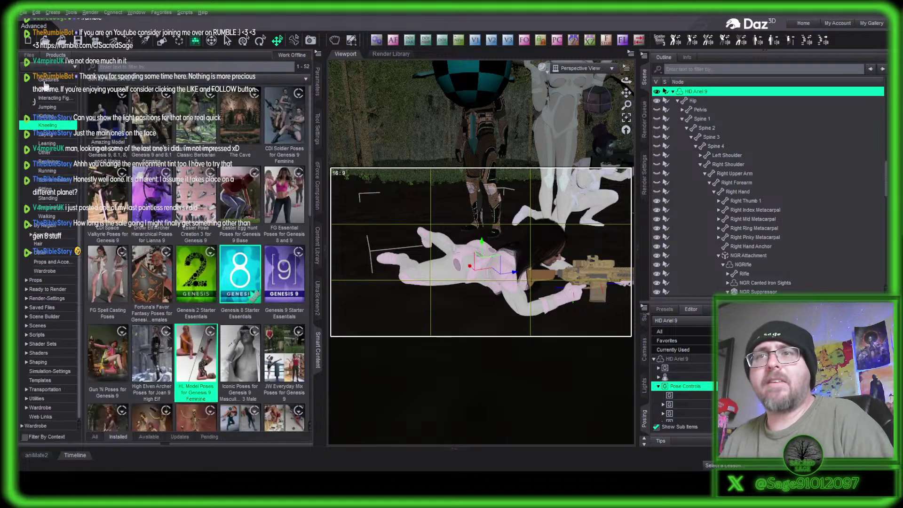
scroll(235, 223, down, 3)
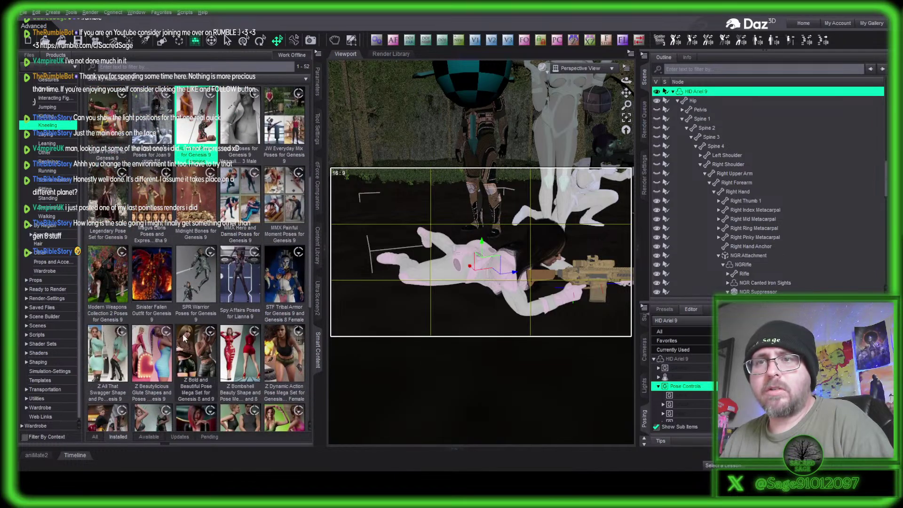
click(148, 348)
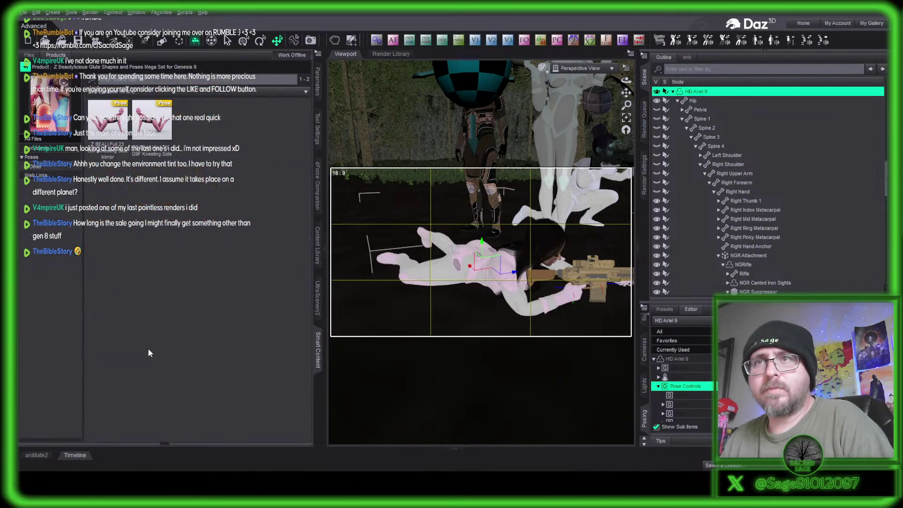
click(26, 67)
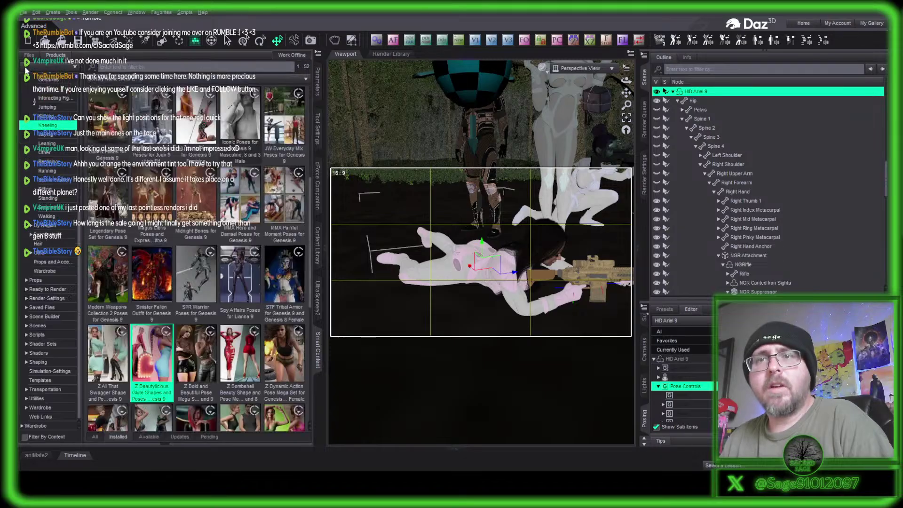
Check the kneeling poses in the Z All That Swagger, Z Bombshell Beauty and Z Private Photo Session sets.
double_click(109, 352)
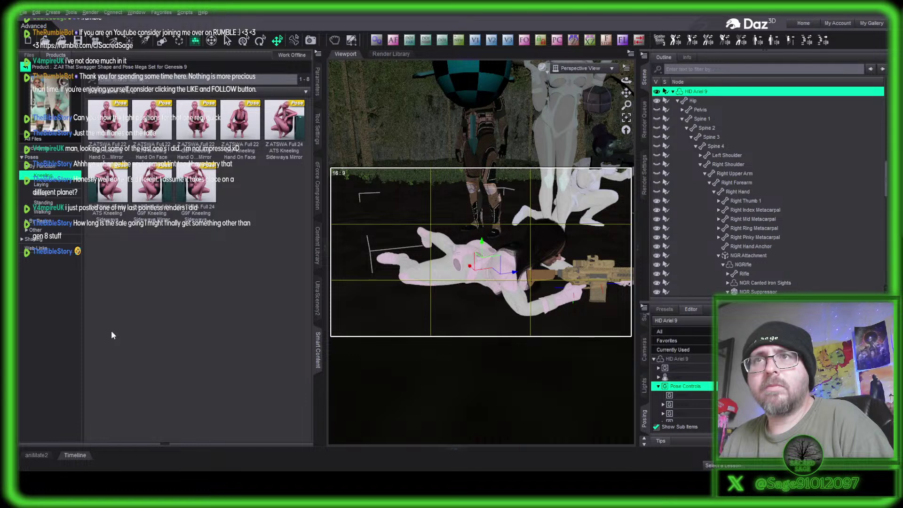
click(25, 67)
double_click(249, 348)
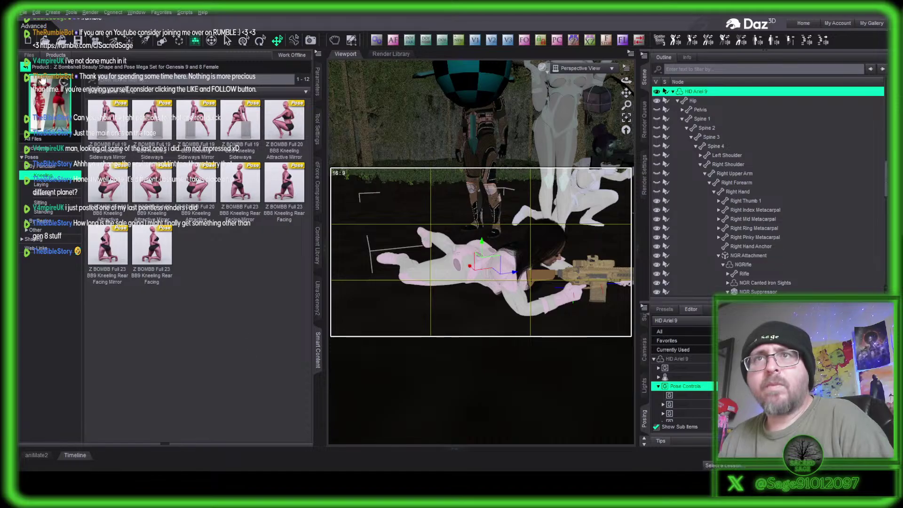
click(26, 67)
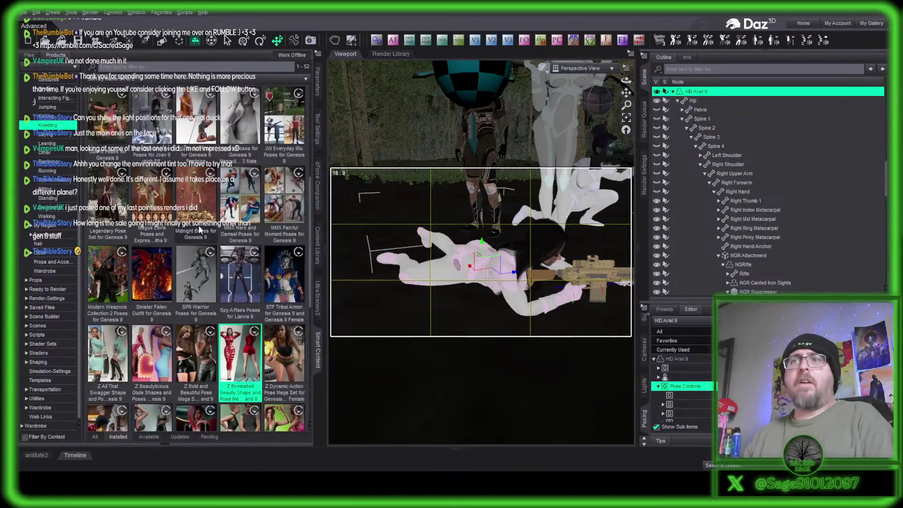
scroll(235, 290, down, 5)
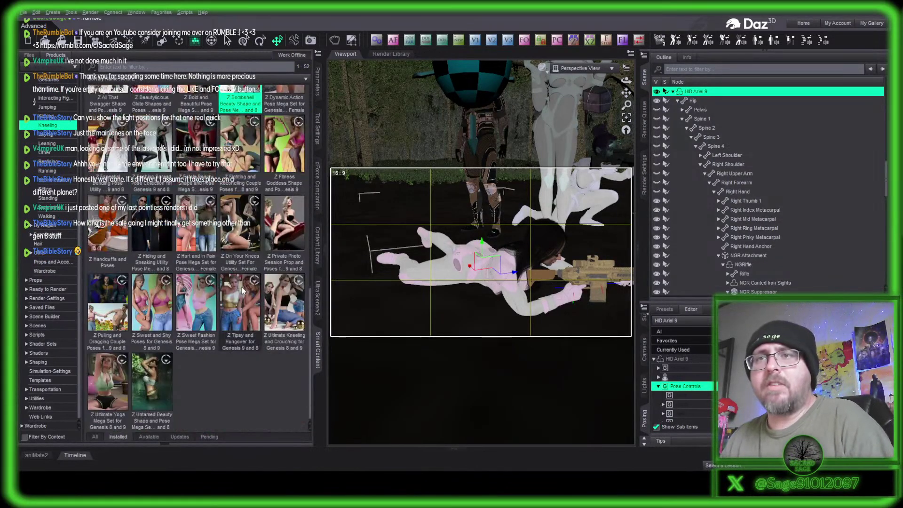
click(285, 231)
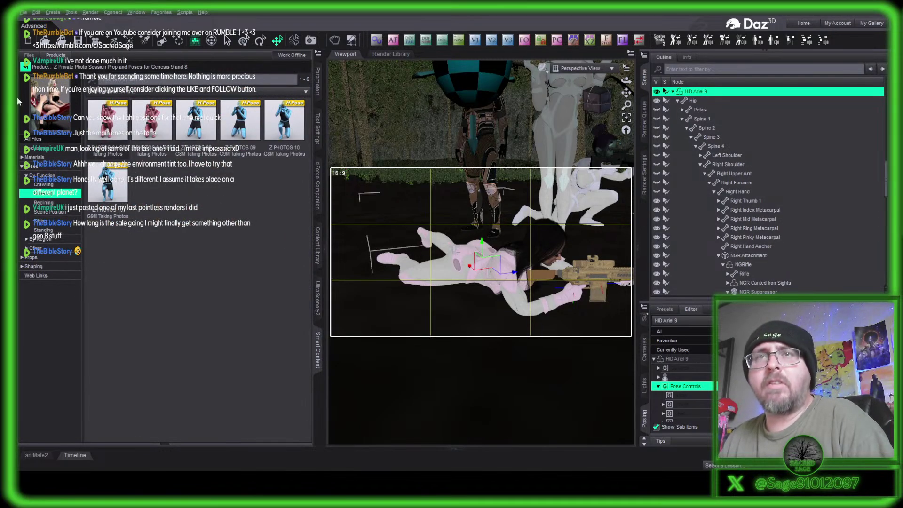
Check the kneeling poses in the Z Untamed Beauty, Z Ultimate Yoga and Z Tipsy and Hungover sets.
click(24, 66)
scroll(274, 291, down, 2)
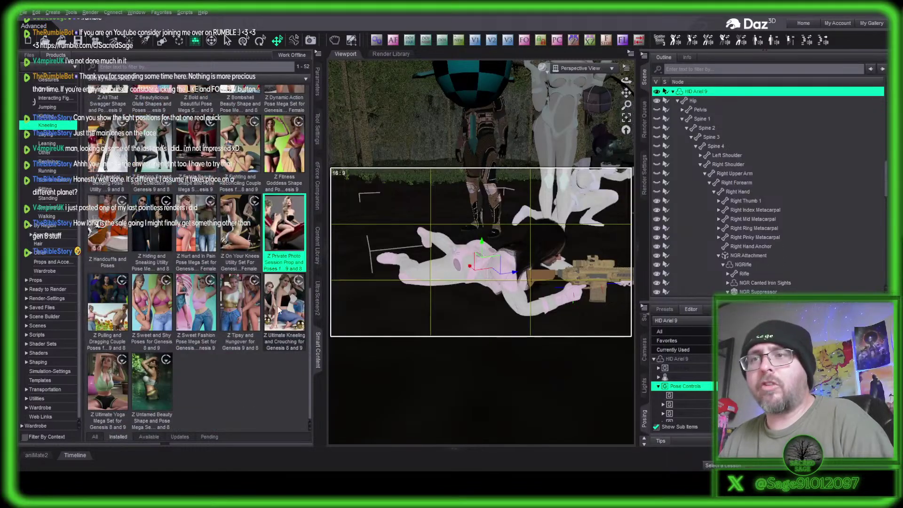
click(159, 378)
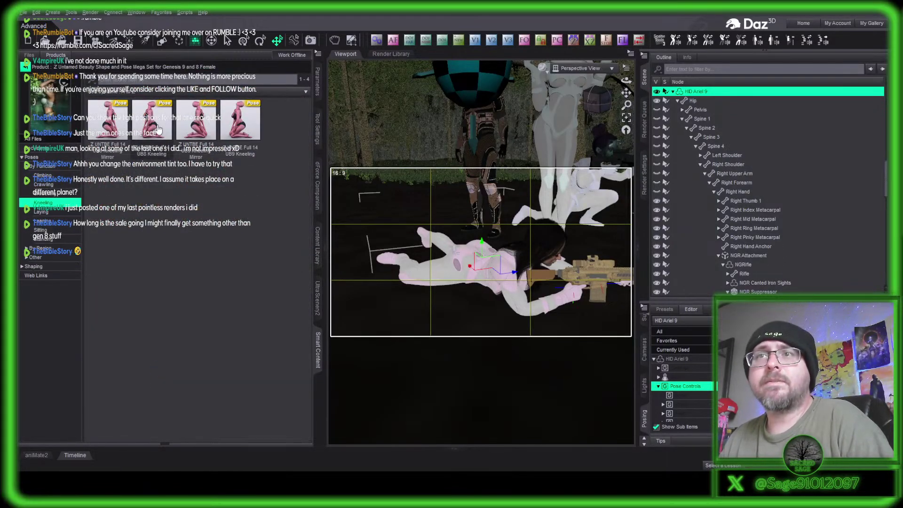
click(25, 66)
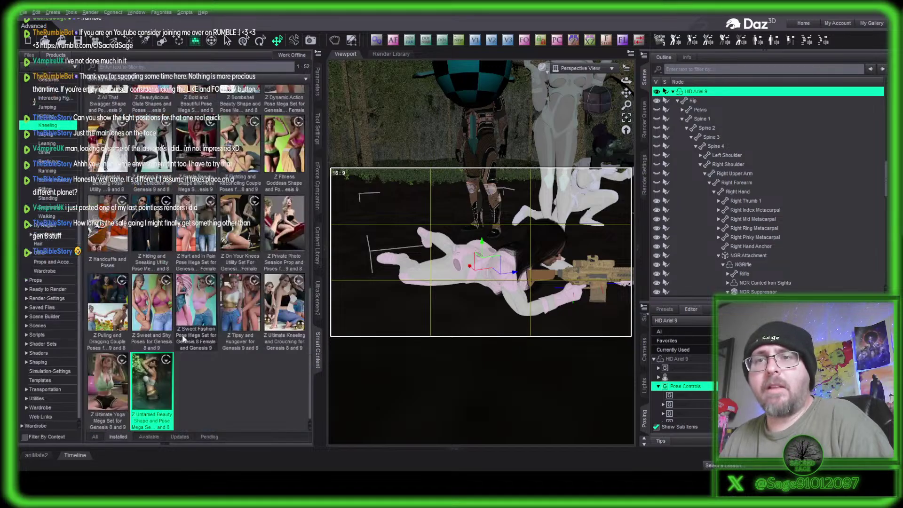
double_click(92, 399)
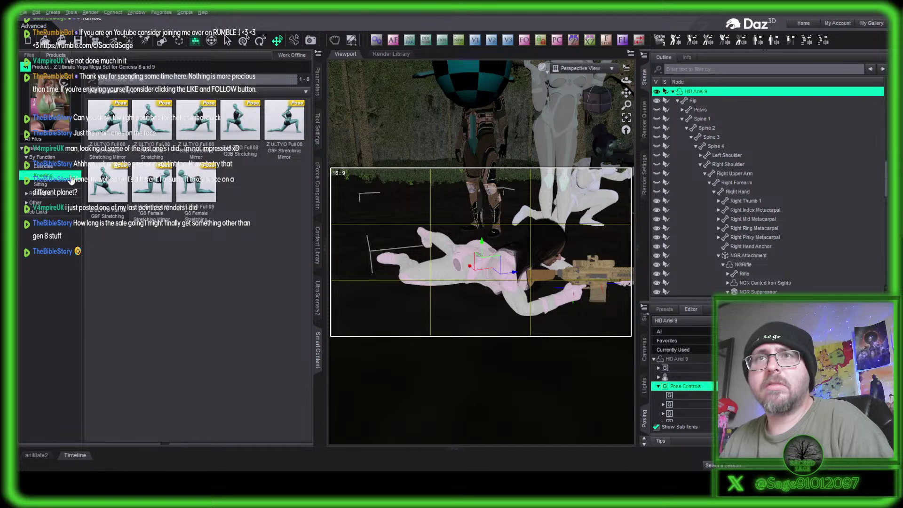
click(25, 66)
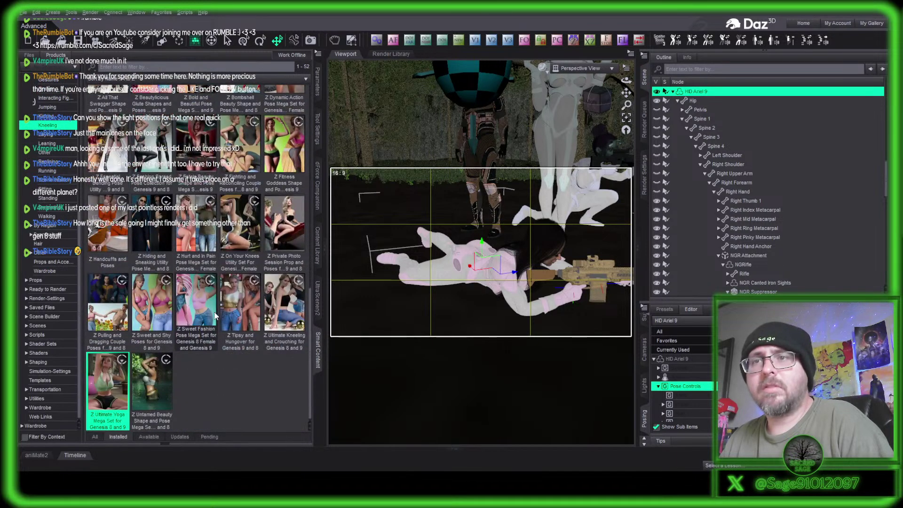
double_click(238, 292)
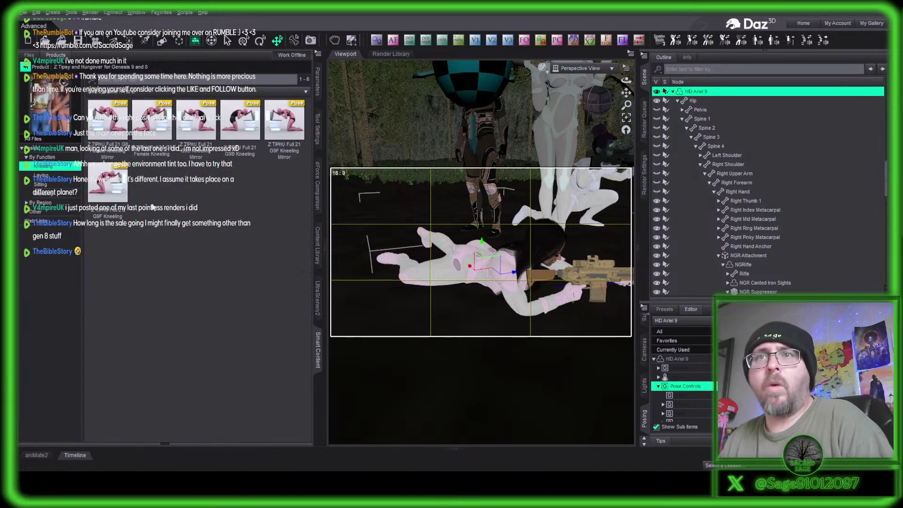
Return to the kneeling products and check the poses in the Z Sweet Fashion Pose Mega Set.
click(26, 68)
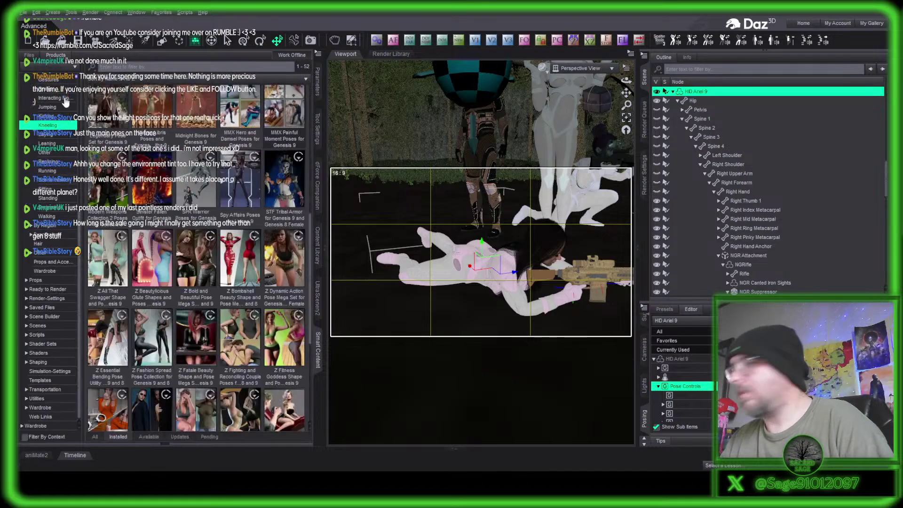
scroll(198, 282, down, 5)
double_click(190, 295)
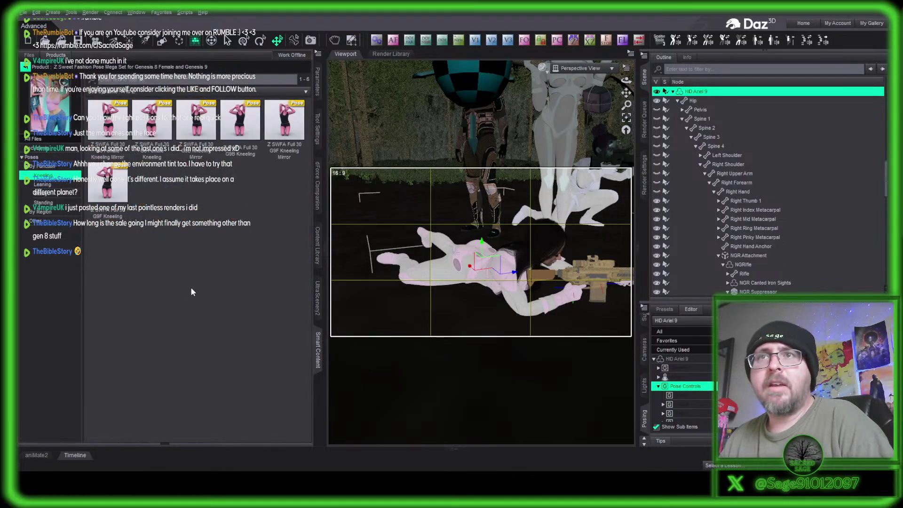
Apply the third pose, a Sitting Mirror pose, from Z Sweet and Shy Poses for Genesis 8 and 9 to HID Ariel 9.
click(27, 70)
double_click(149, 305)
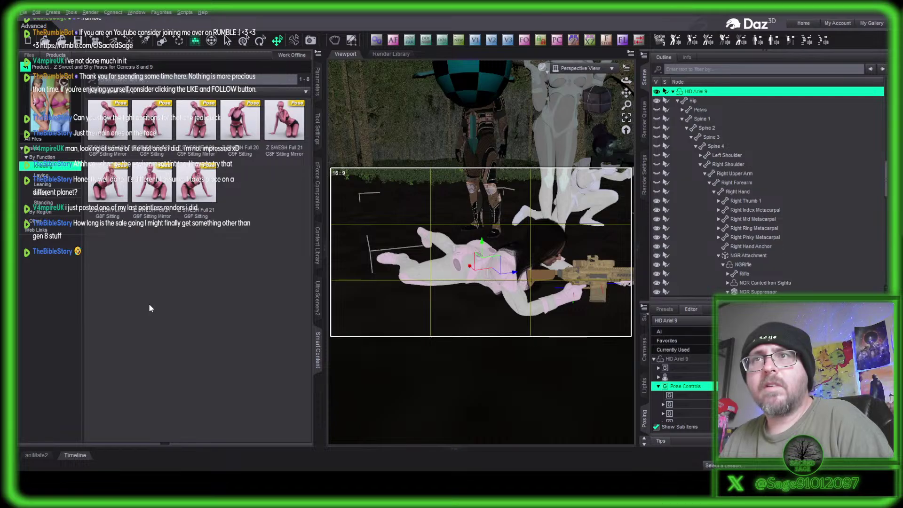
click(201, 130)
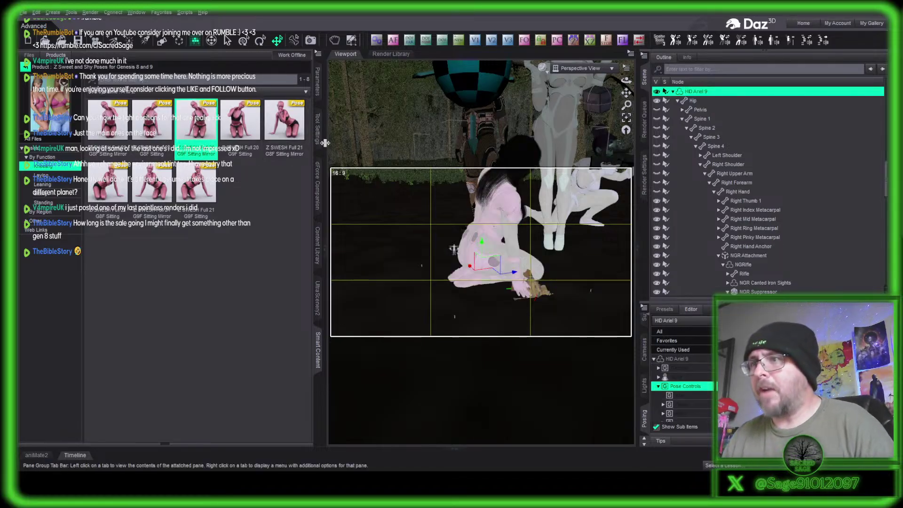
Rotate the kneeling HID Ariel 9 figure about its vertical axis so it faces the view.
click(596, 101)
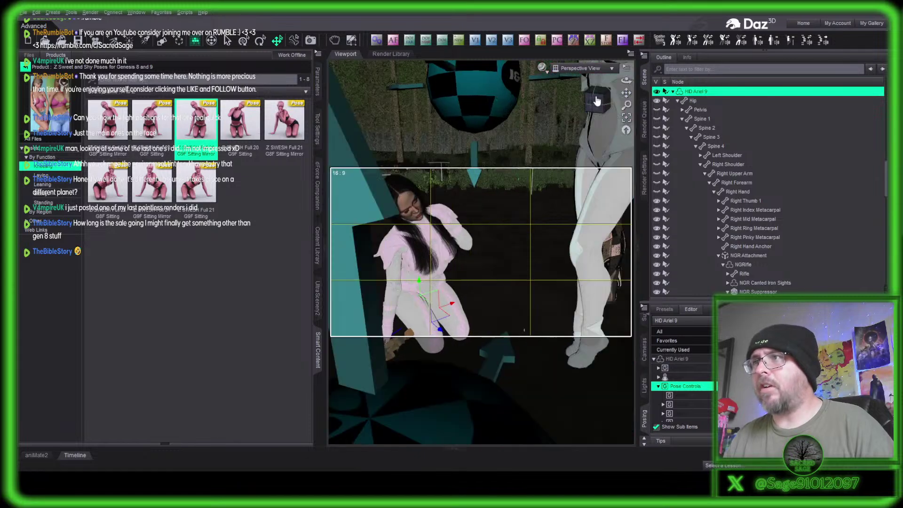
drag(596, 101, 596, 101)
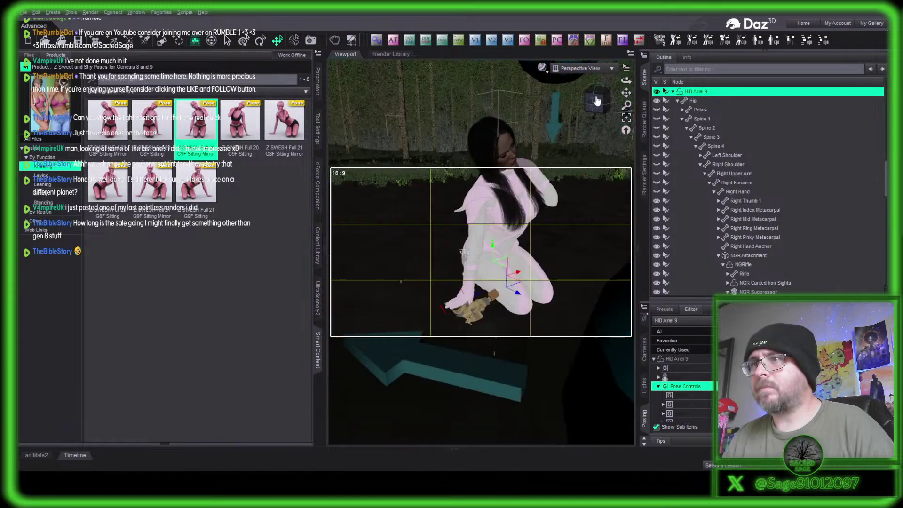
scroll(547, 231, up, 3)
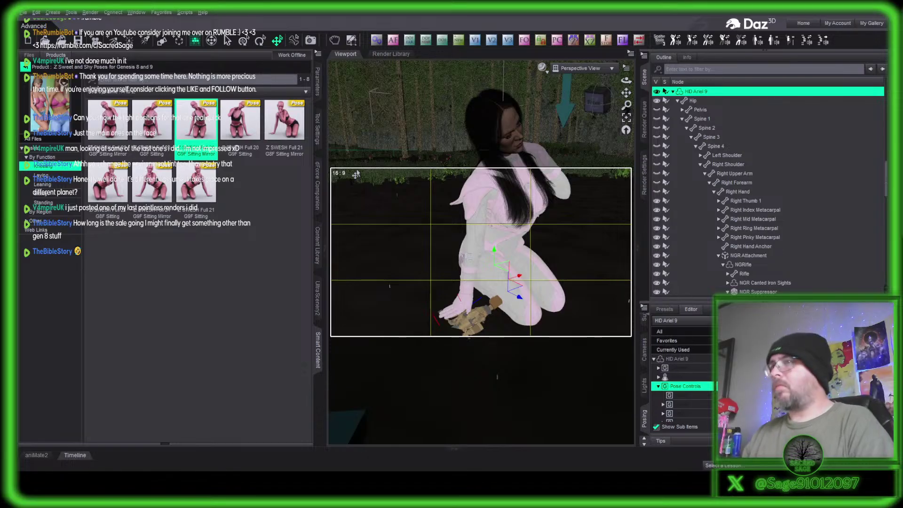
click(260, 40)
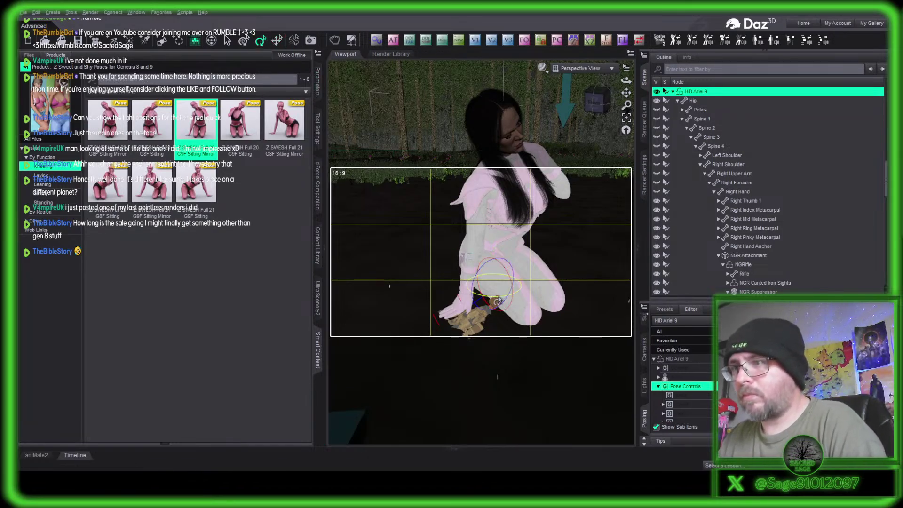
drag(496, 301, 489, 303)
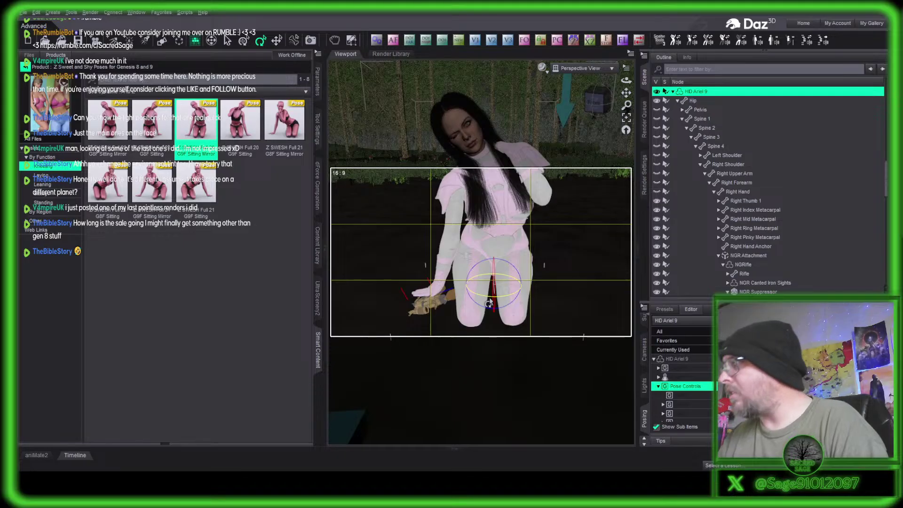
Select the NGRifle and raise it out of the ground beside the kneeling figure.
click(444, 303)
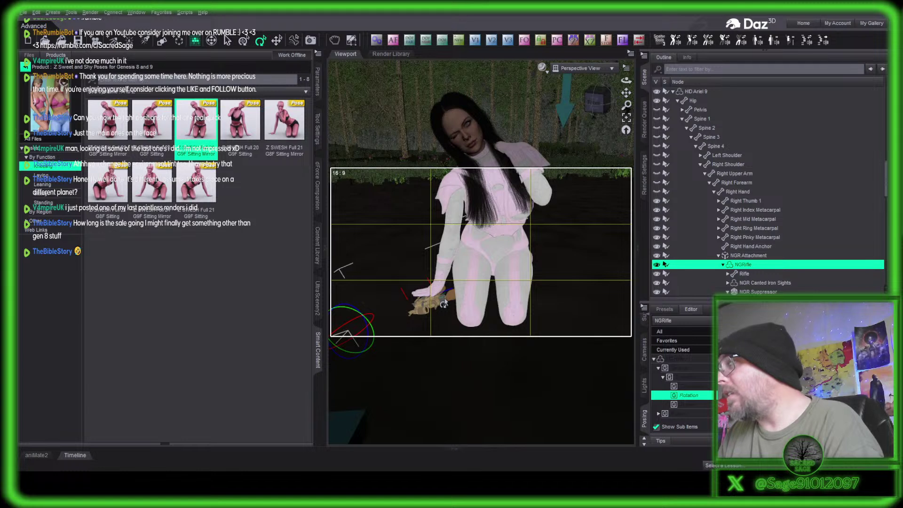
click(276, 40)
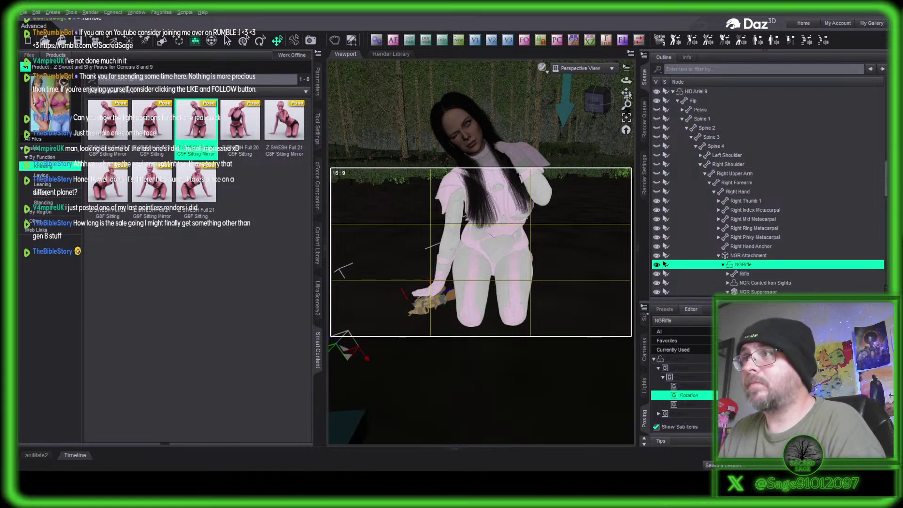
drag(628, 94, 661, 98)
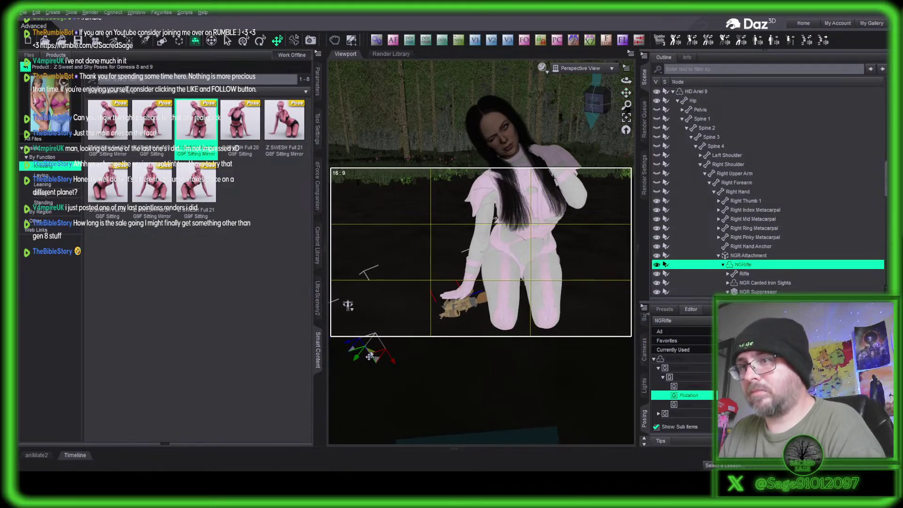
drag(370, 356, 388, 318)
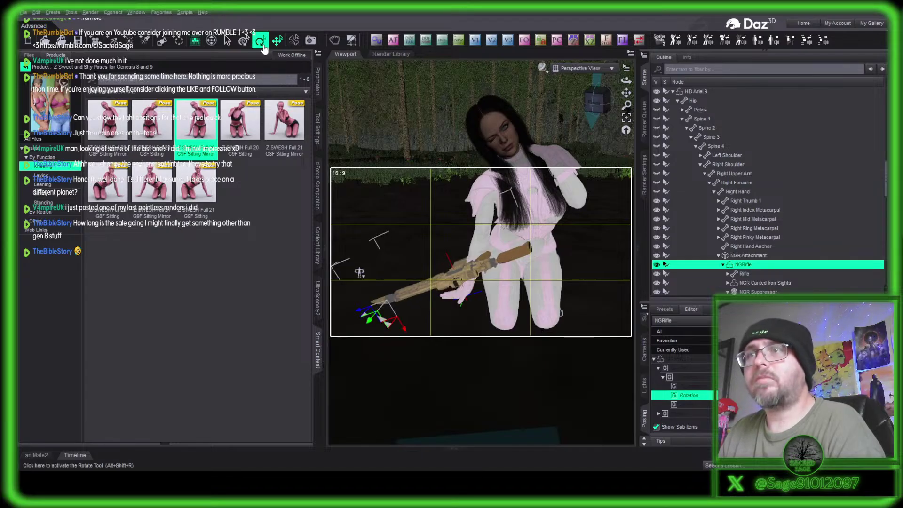
Rotate the rifle until it lies level and move it across the front of the figure's thighs.
click(260, 41)
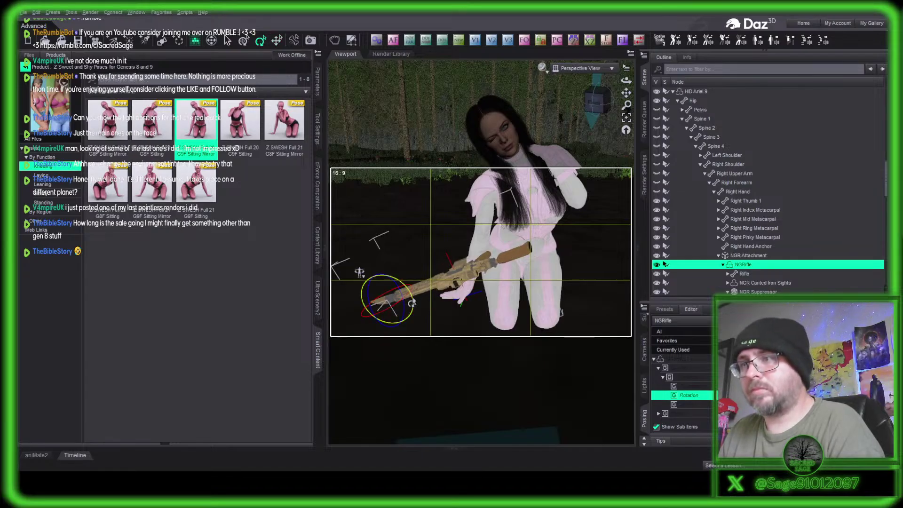
drag(411, 303, 405, 273)
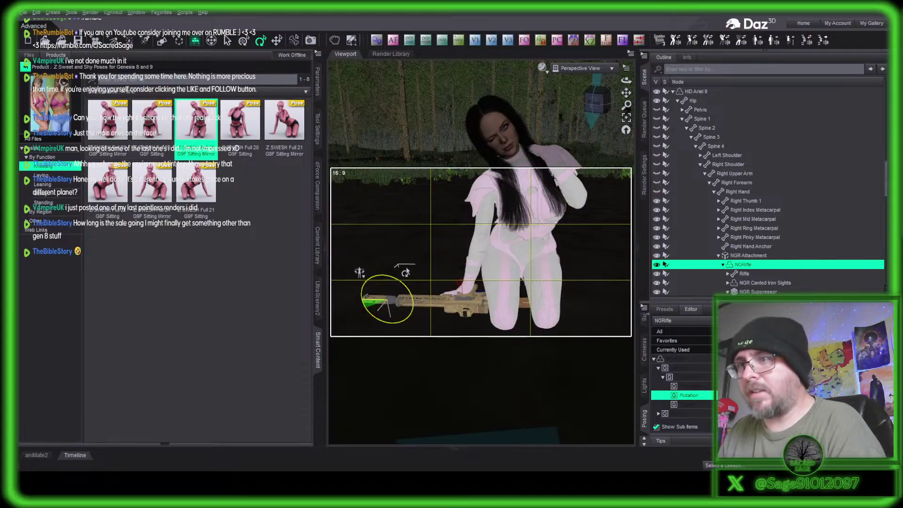
click(276, 40)
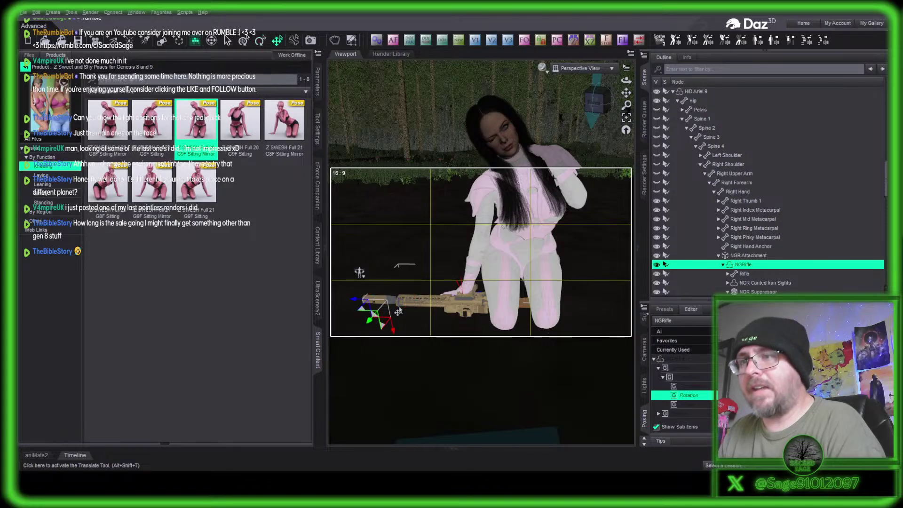
drag(391, 318, 428, 295)
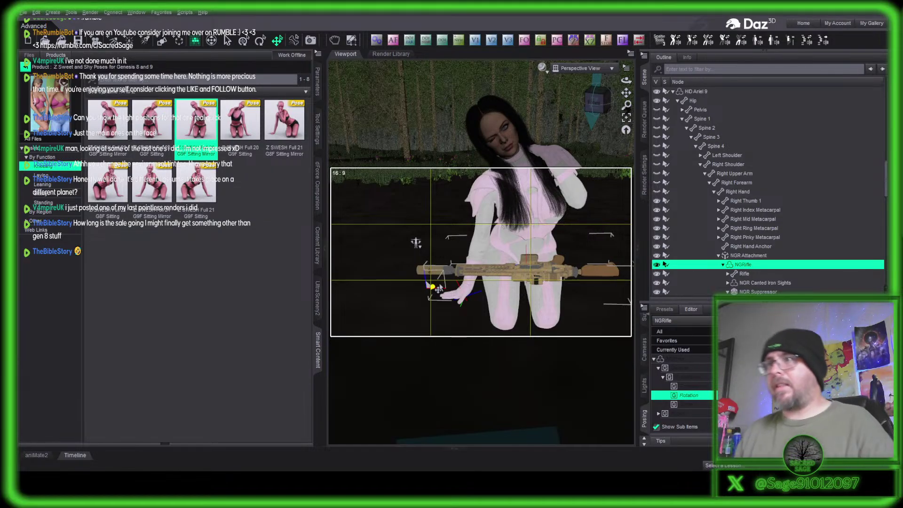
Set the left forearm's Bend to about -81 to open up the raised arm.
scroll(556, 260, up, 1)
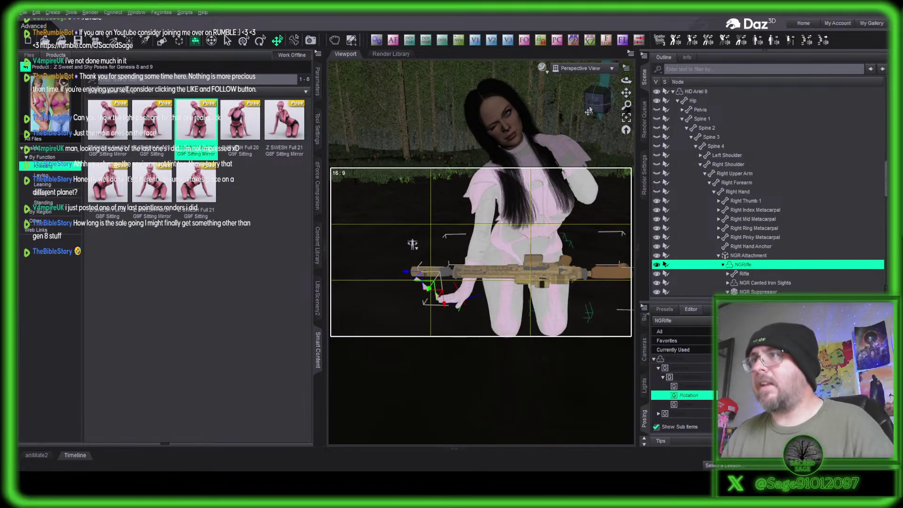
scroll(594, 108, up, 1)
mouse_move(594, 105)
mouse_down()
mouse_move(543, 83)
mouse_move(597, 106)
mouse_up()
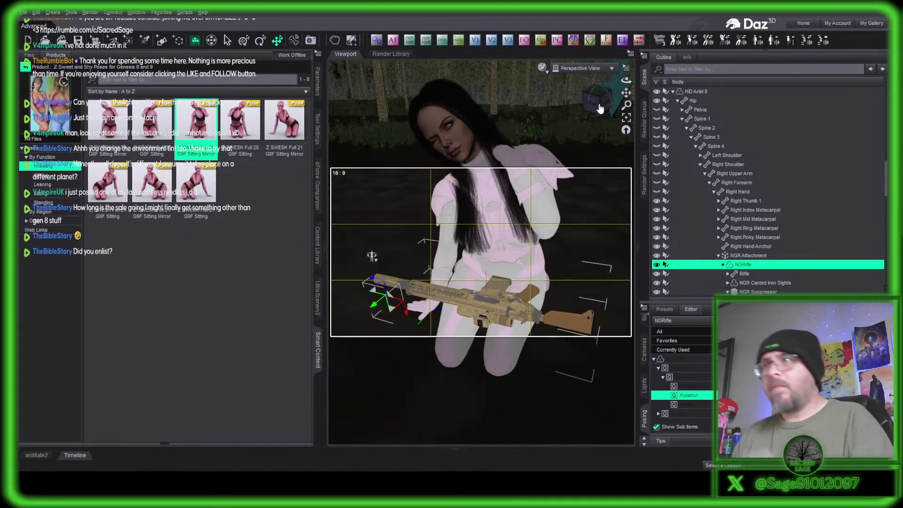
click(530, 196)
click(319, 81)
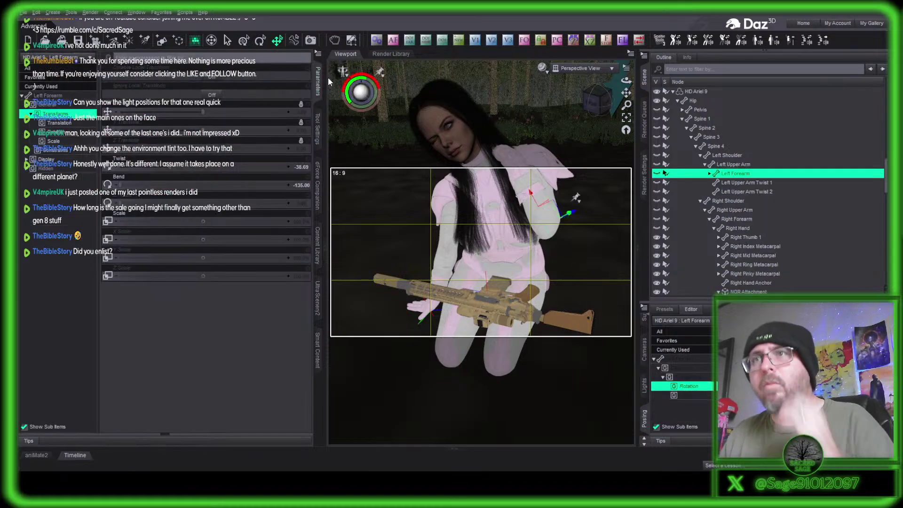
drag(123, 194, 192, 196)
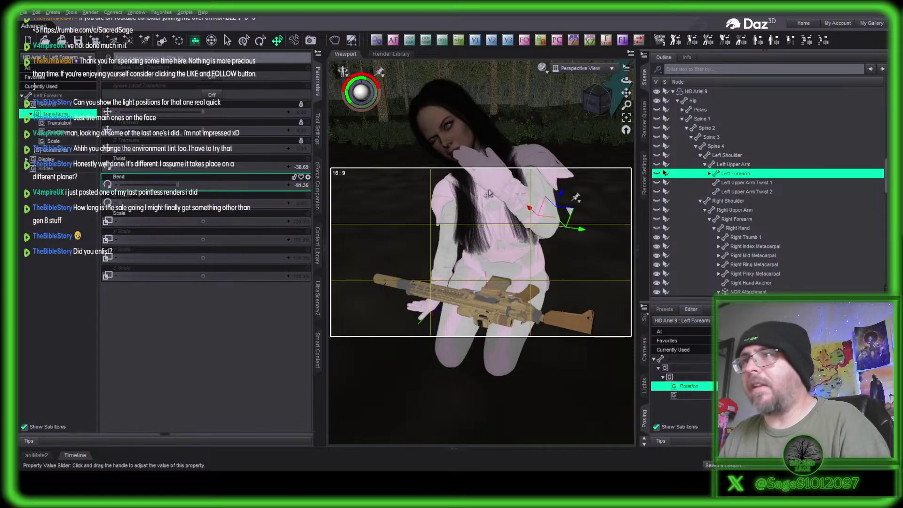
Set the left upper arm's Twist to about 62 to swing the forearm down across the torso.
click(542, 192)
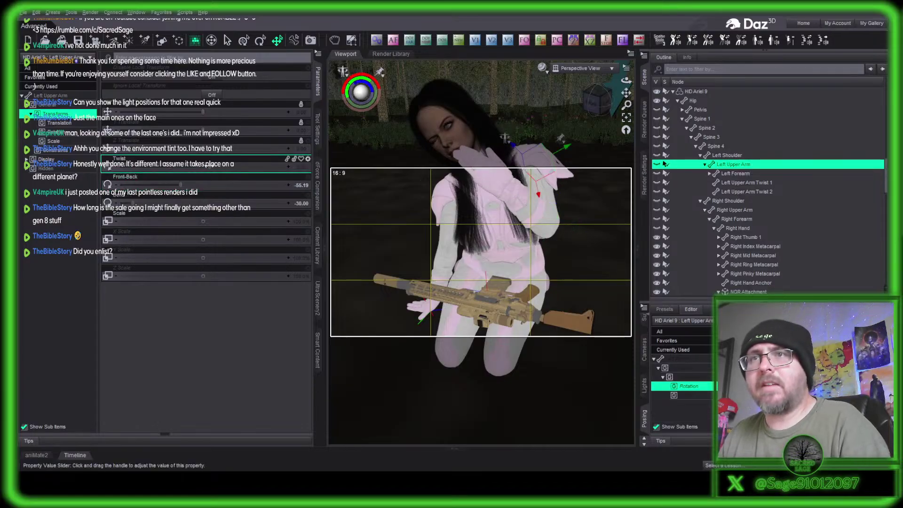
mouse_move(226, 165)
mouse_down()
mouse_move(278, 172)
mouse_move(211, 170)
mouse_move(239, 169)
mouse_up()
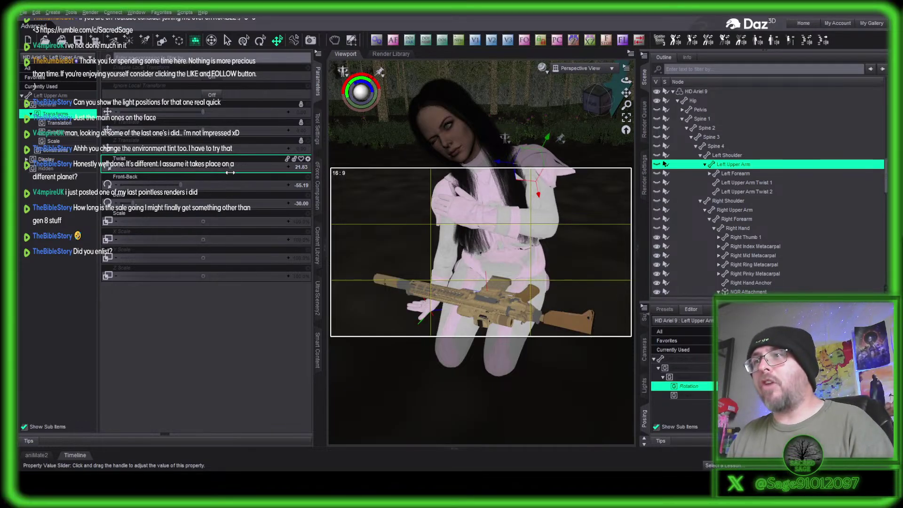
drag(247, 173, 155, 172)
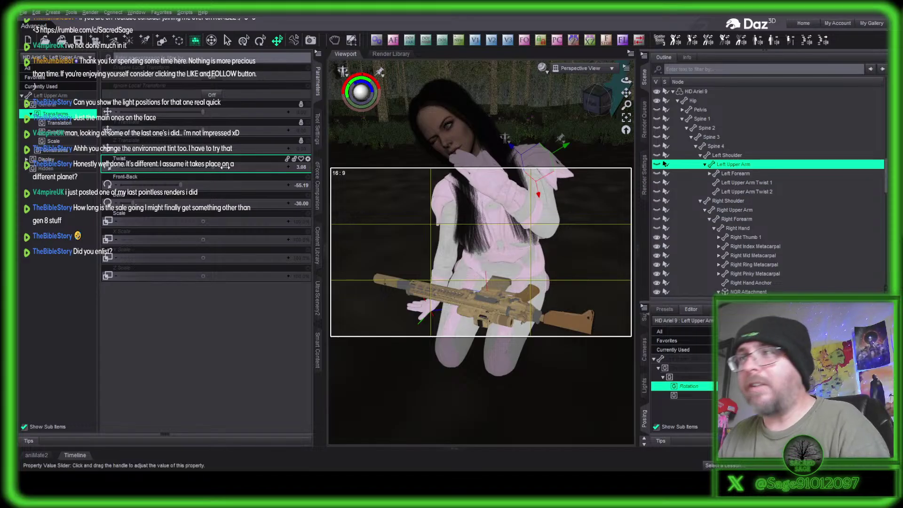
drag(225, 166, 263, 167)
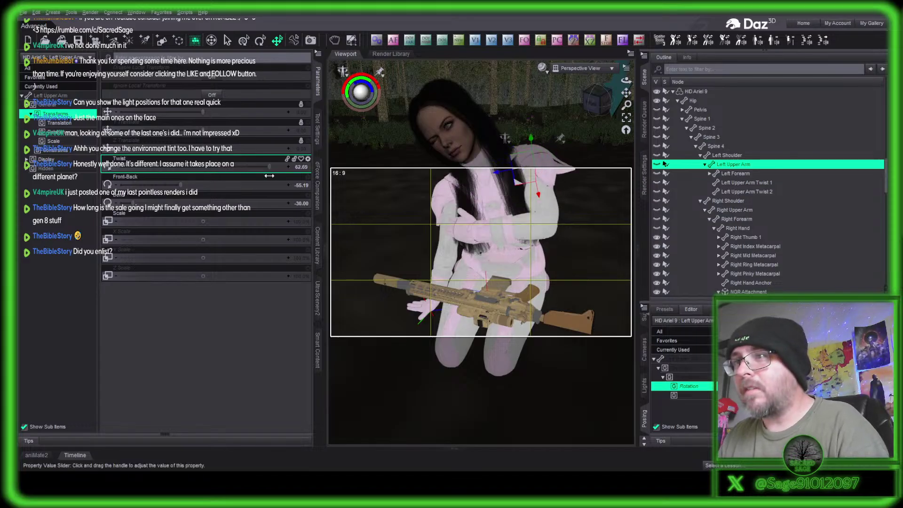
Set the left forearm's Bend to -31.95 so the hand comes down to the rifle, and inspect it up close.
click(530, 229)
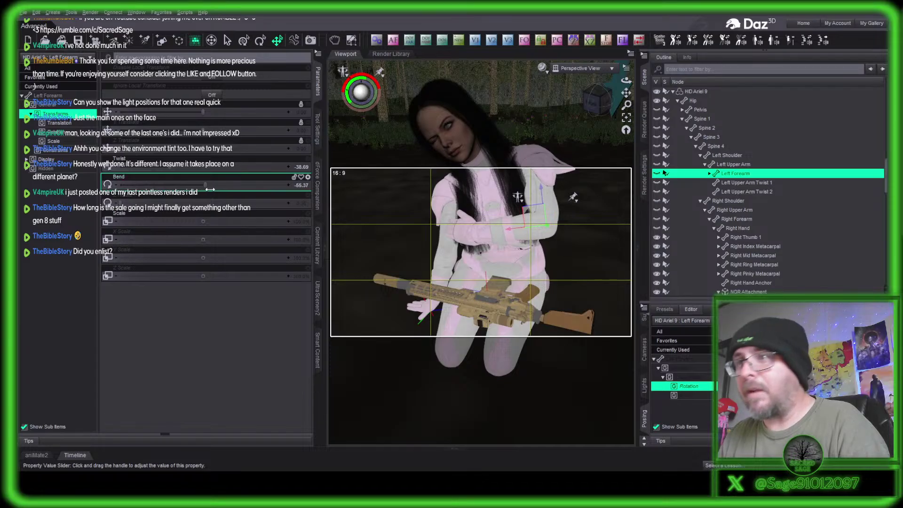
drag(209, 189, 234, 190)
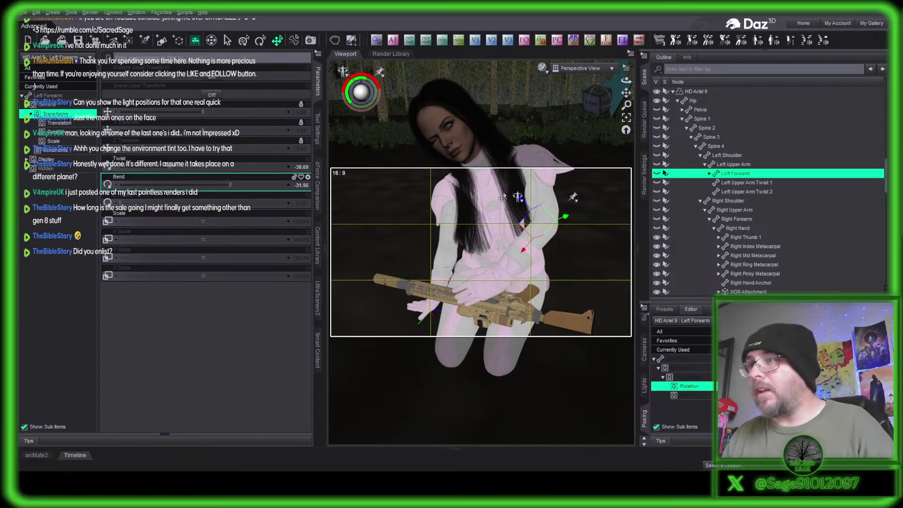
scroll(563, 235, up, 5)
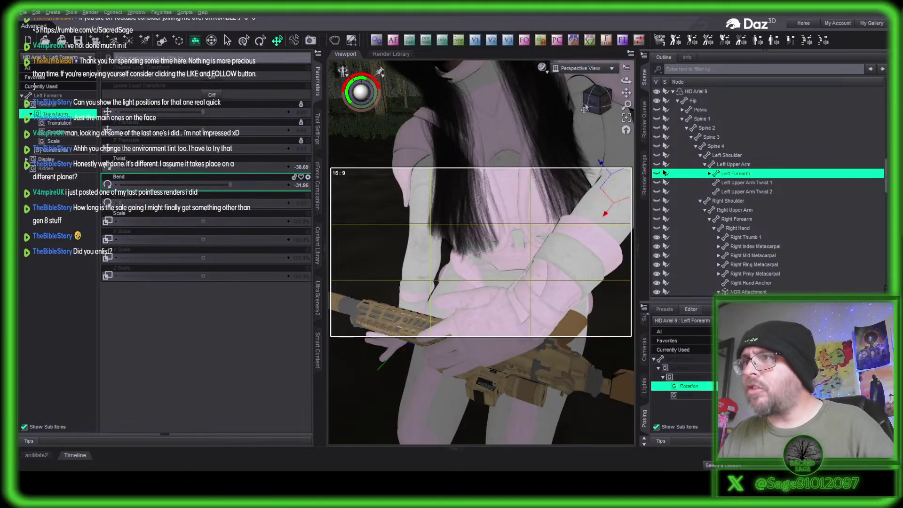
click(592, 107)
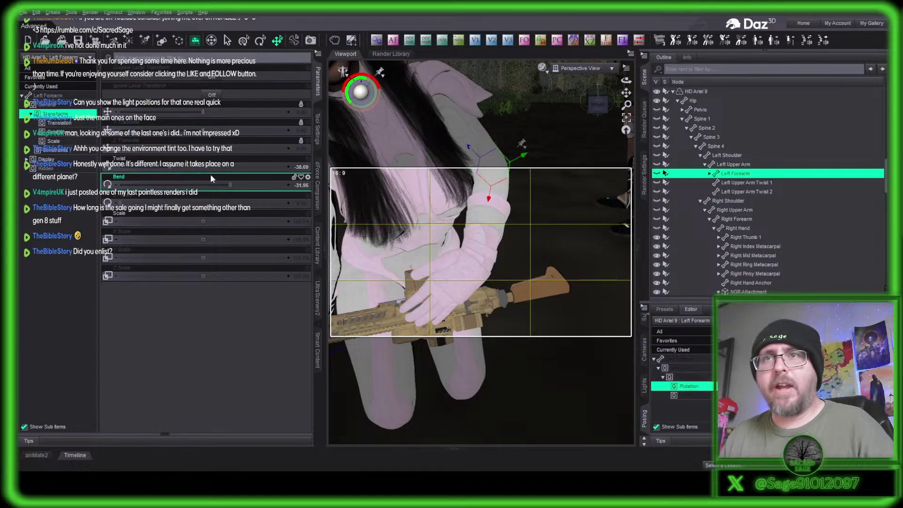
Set the left forearm's Twist to 21.62 and inspect the arm's position over the rifle from the side.
drag(170, 166, 214, 166)
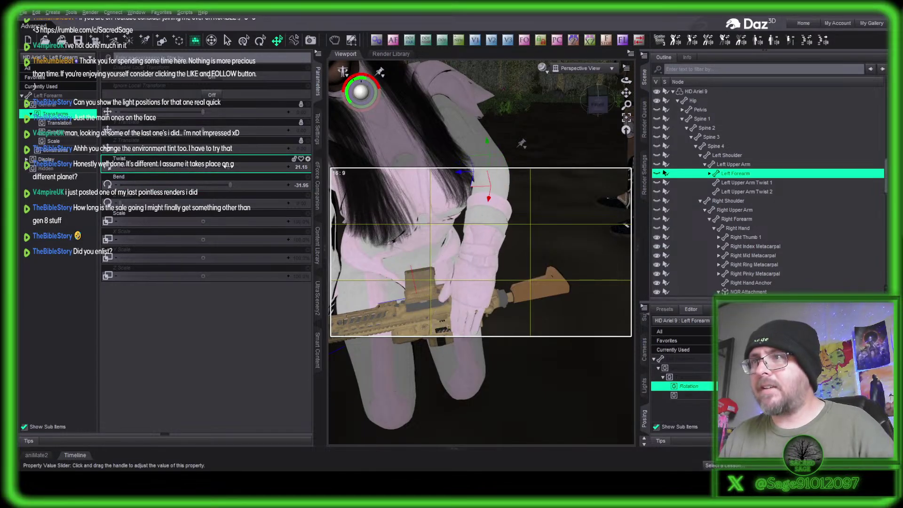
click(596, 100)
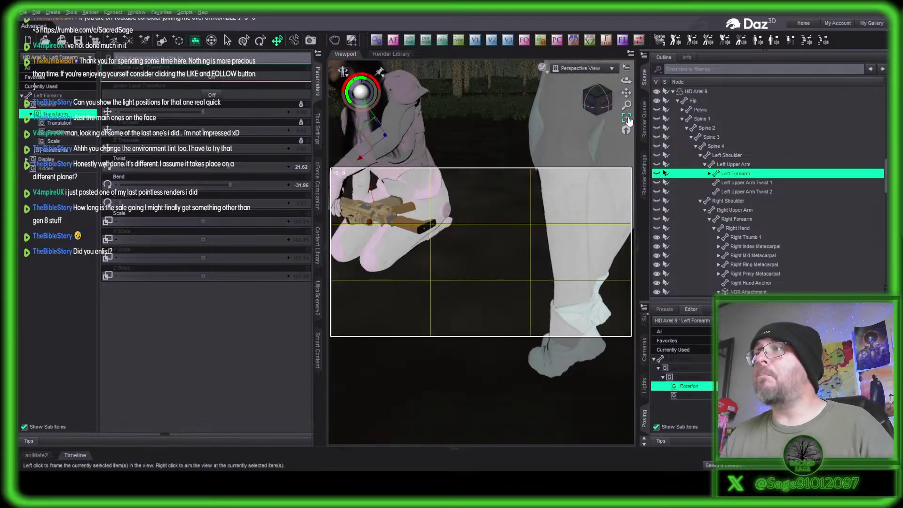
click(626, 117)
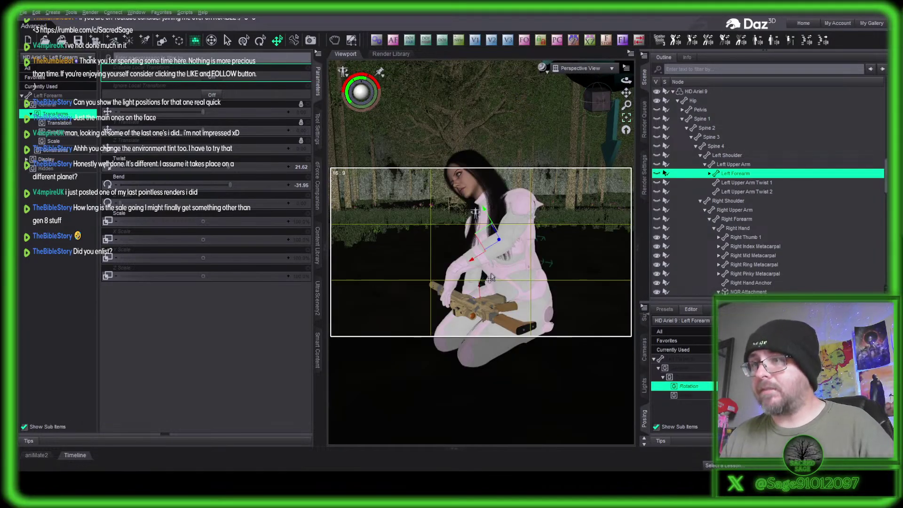
scroll(491, 278, up, 5)
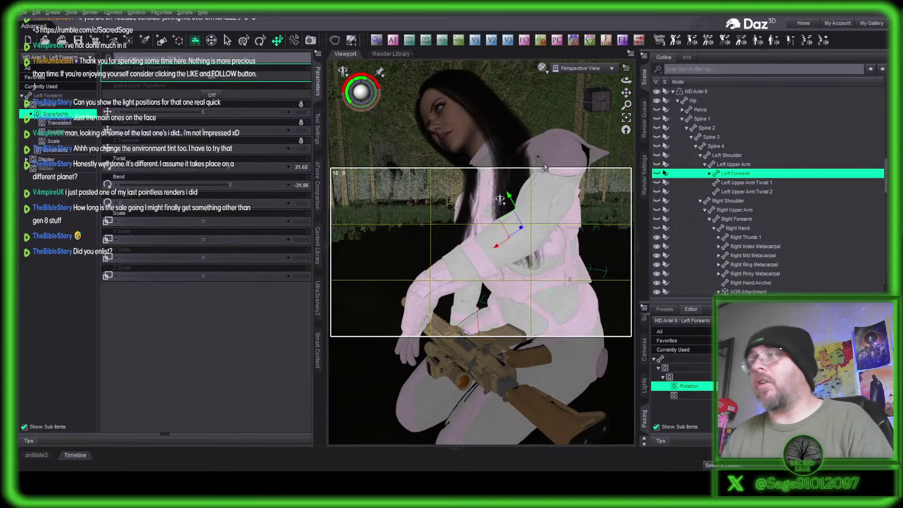
Set the left shoulder's Front-Back rotation to -6.27 to shift the arm slightly relative to the torso.
click(513, 158)
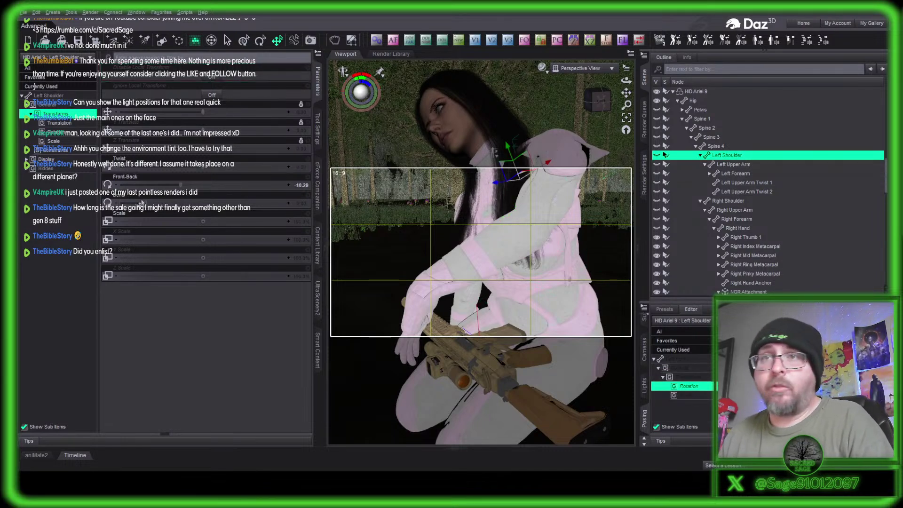
drag(147, 203, 154, 205)
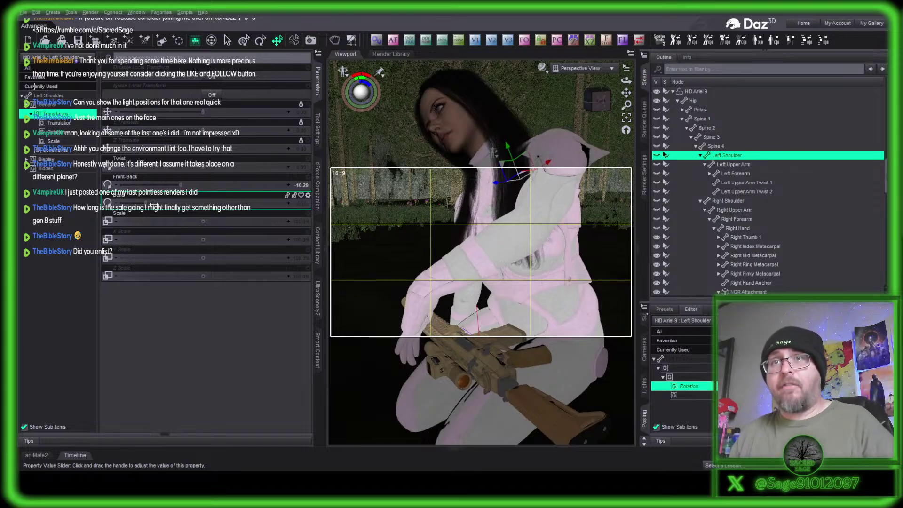
drag(180, 187, 198, 190)
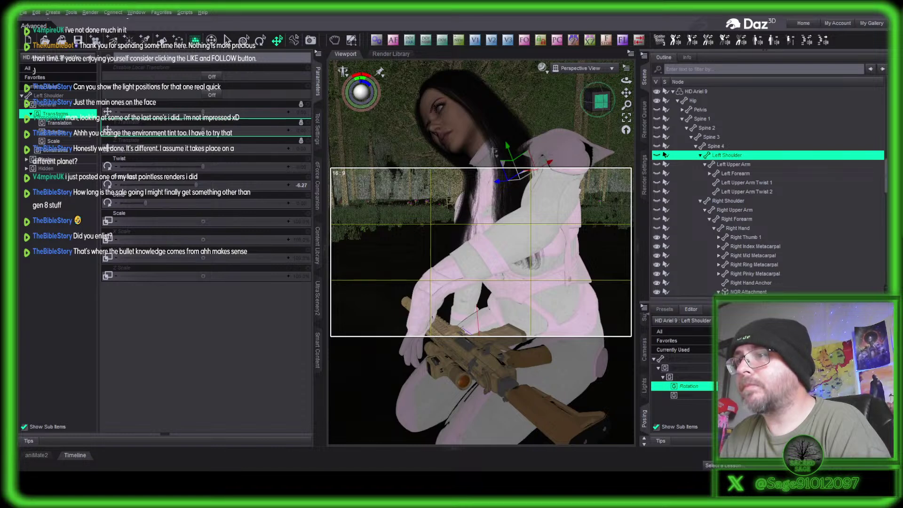
Rotate the left upper arm to -35.82 so the elbow swings outward and the hand moves along toward the rifle's stock.
drag(601, 105, 585, 115)
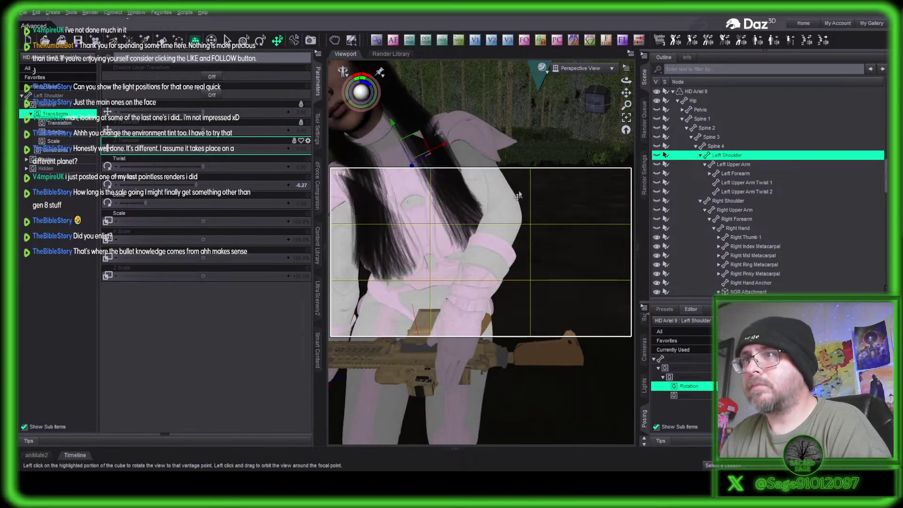
click(493, 193)
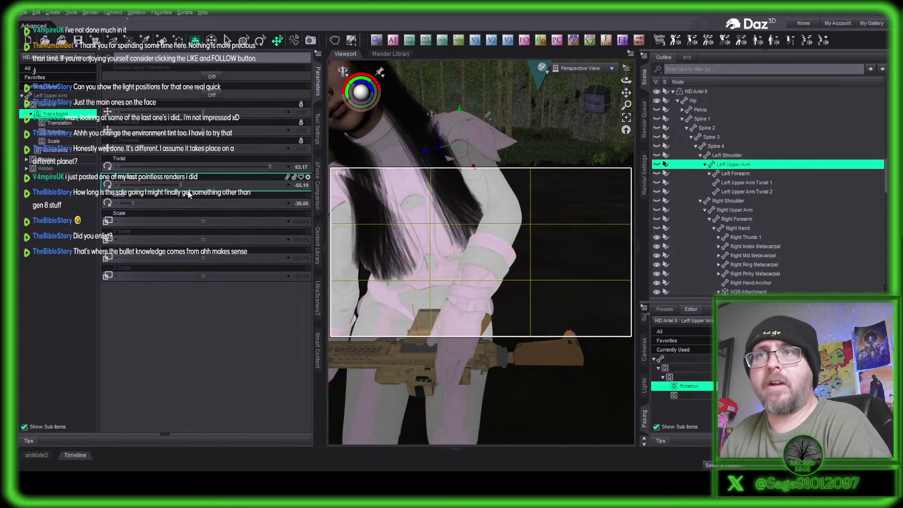
drag(180, 185, 202, 183)
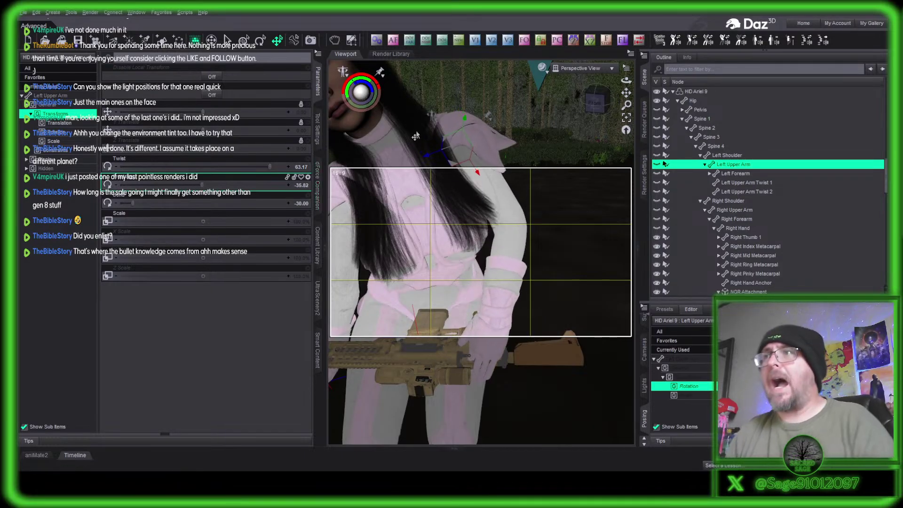
Rotate the left hand at the wrist to 54.04 so that it bends up away from the rifle.
click(605, 104)
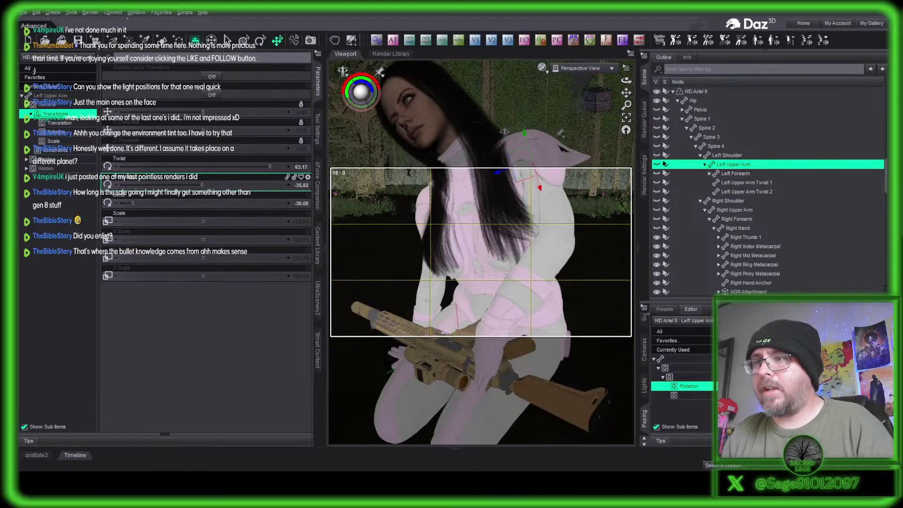
drag(598, 101, 599, 101)
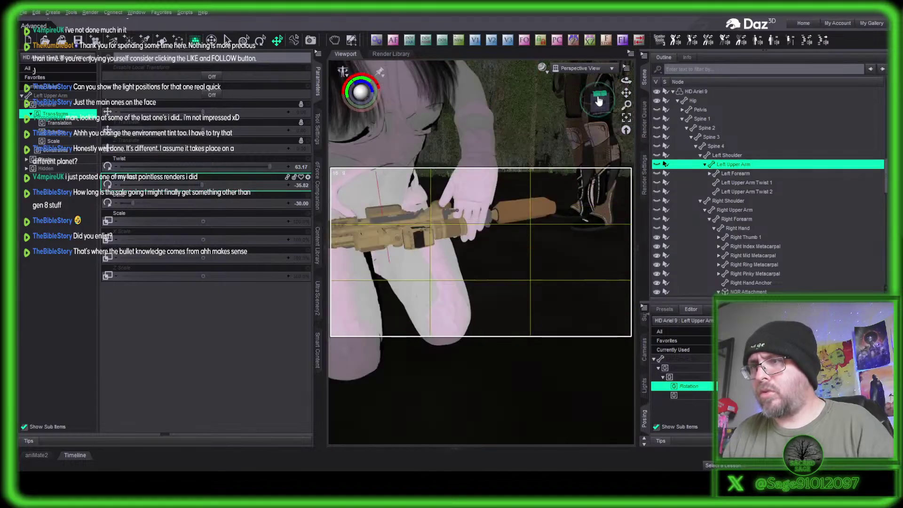
click(476, 194)
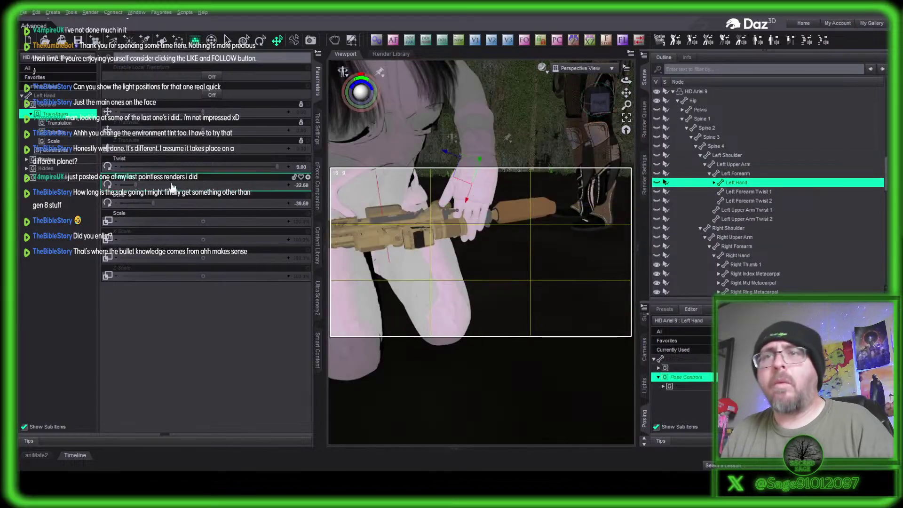
drag(153, 202, 257, 202)
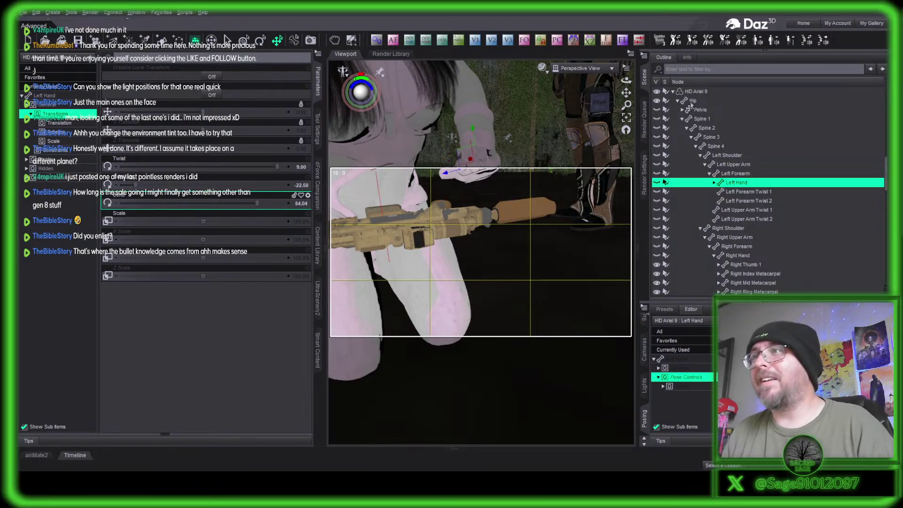
Refine the left upper arm with a Twist of 80.00 and its other two rotations at -24.20 and -33.57, resting the hand on the rifle.
mouse_move(599, 102)
mouse_down()
mouse_move(601, 92)
mouse_move(595, 100)
mouse_up()
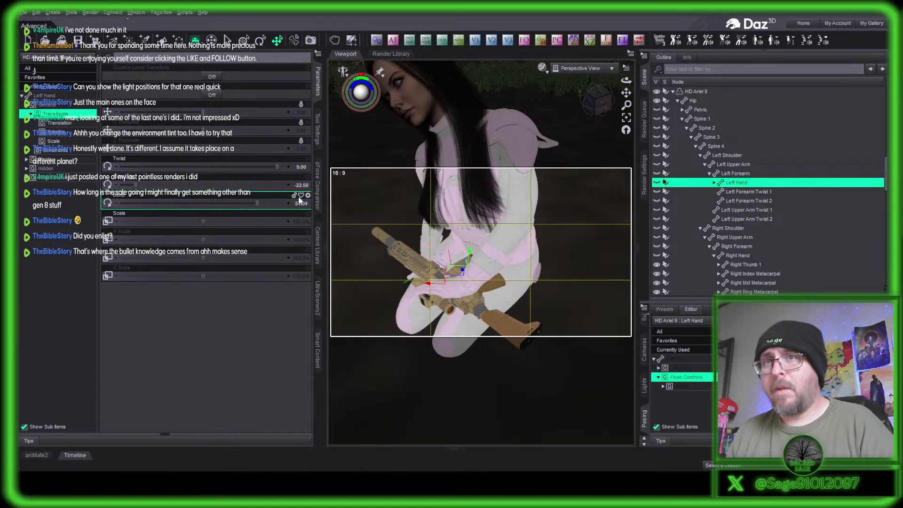
click(517, 210)
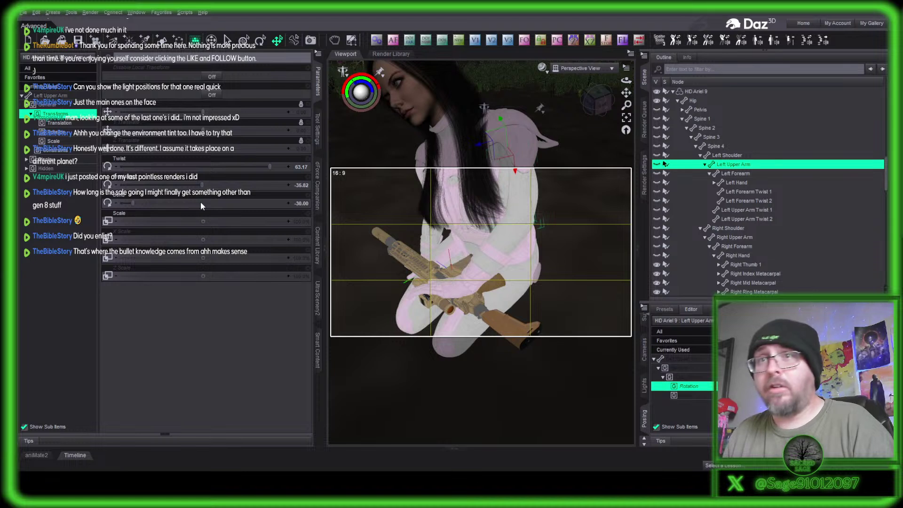
drag(207, 185, 204, 185)
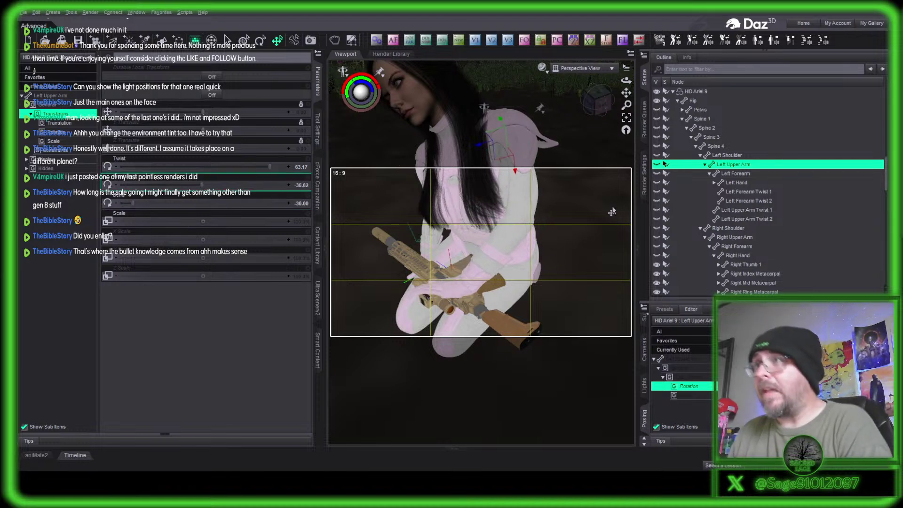
drag(597, 100, 603, 107)
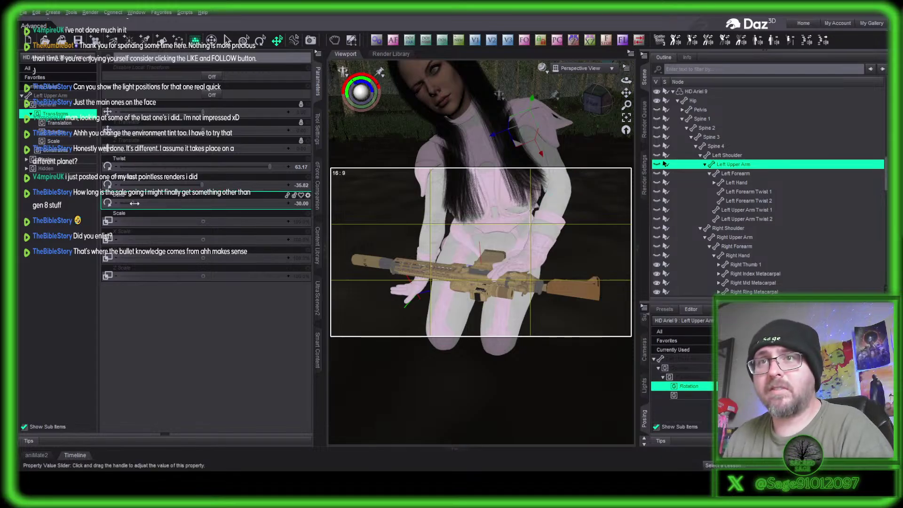
drag(134, 203, 128, 203)
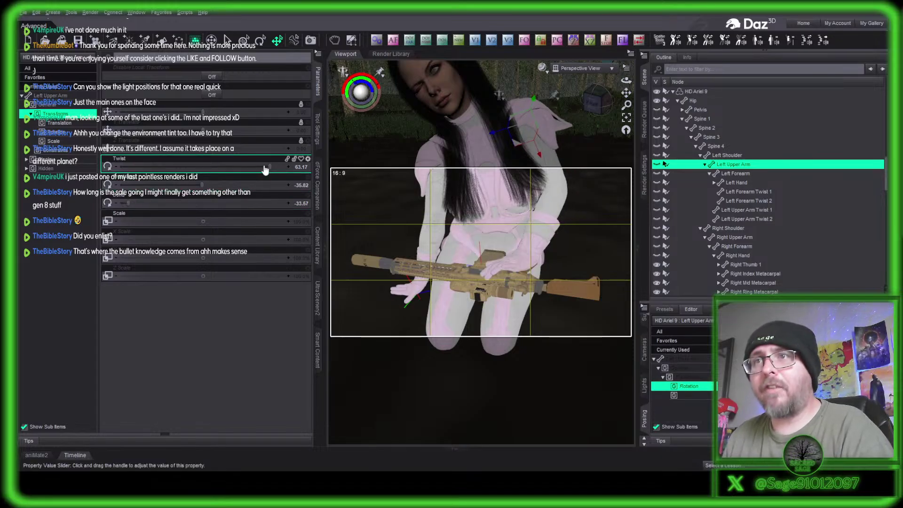
drag(265, 170, 310, 168)
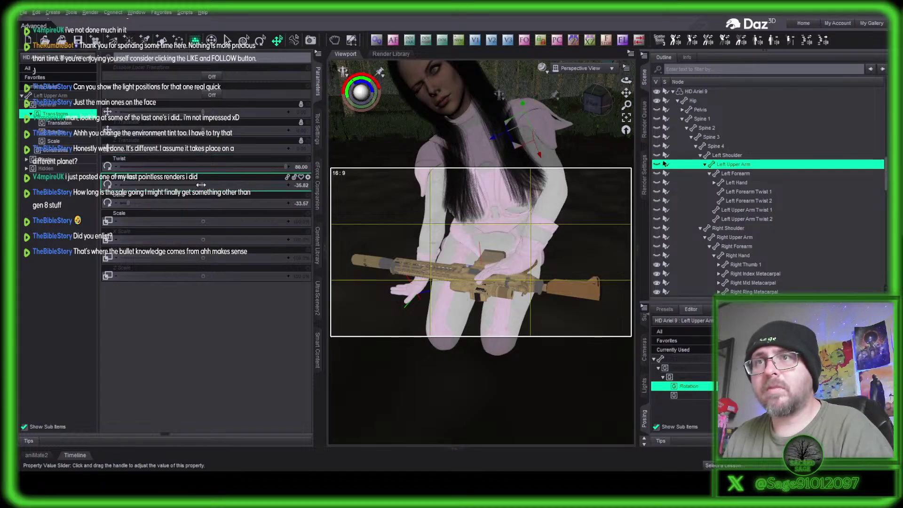
drag(200, 184, 214, 184)
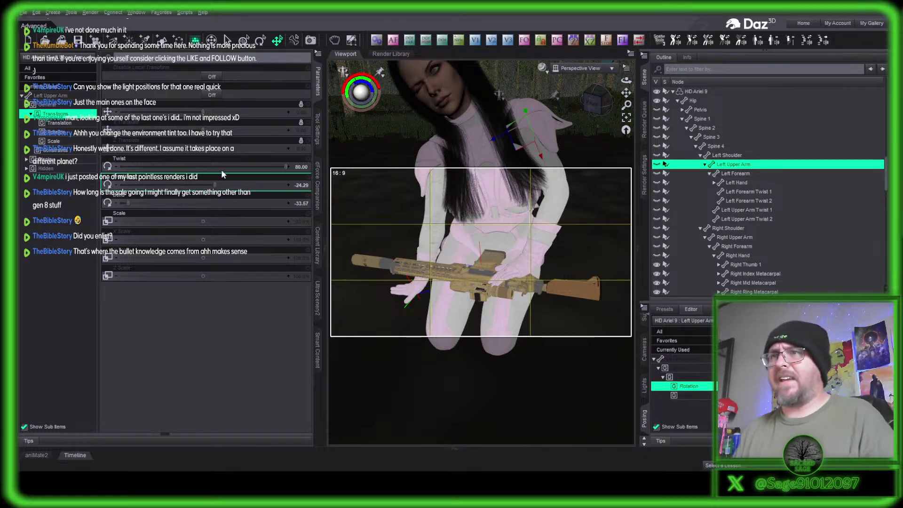
Enlarge the view around the kneeling figure's face and list the currently used pose controls of HID Ariel 9.
click(317, 85)
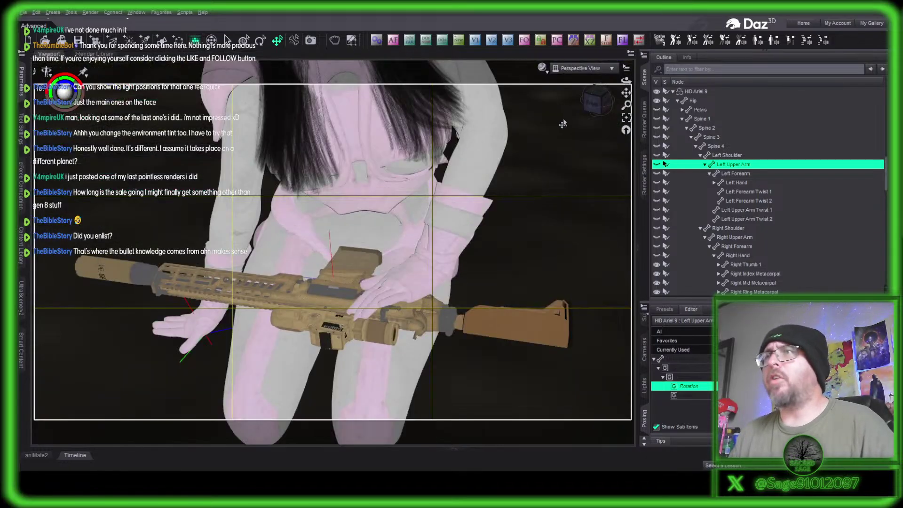
mouse_move(595, 103)
mouse_down()
mouse_move(596, 78)
mouse_move(597, 106)
mouse_up()
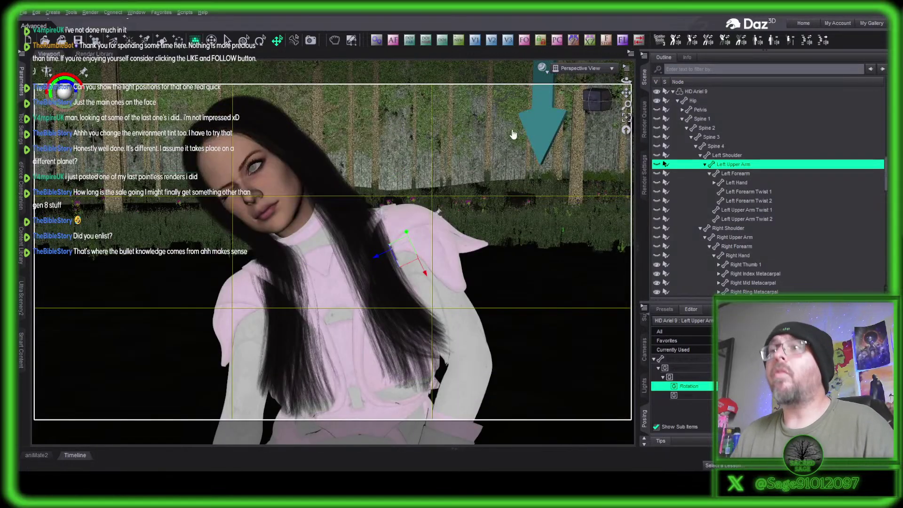
click(590, 97)
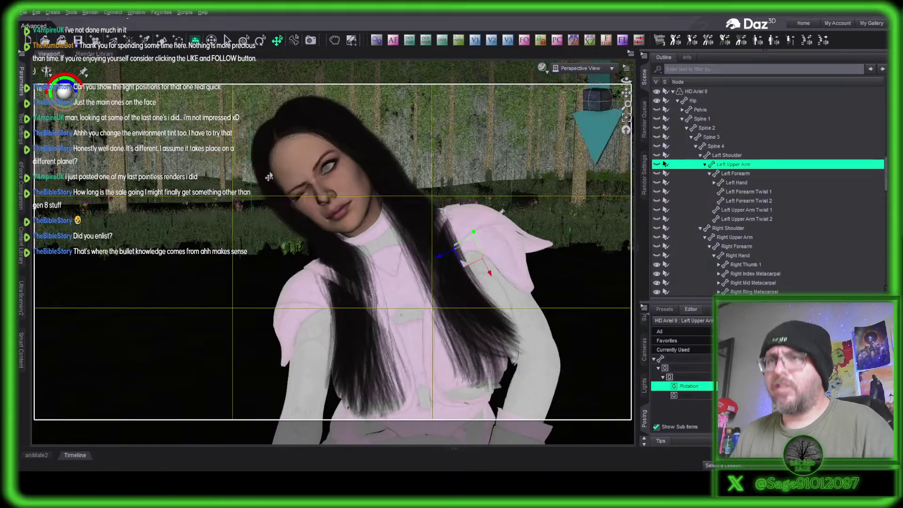
click(349, 188)
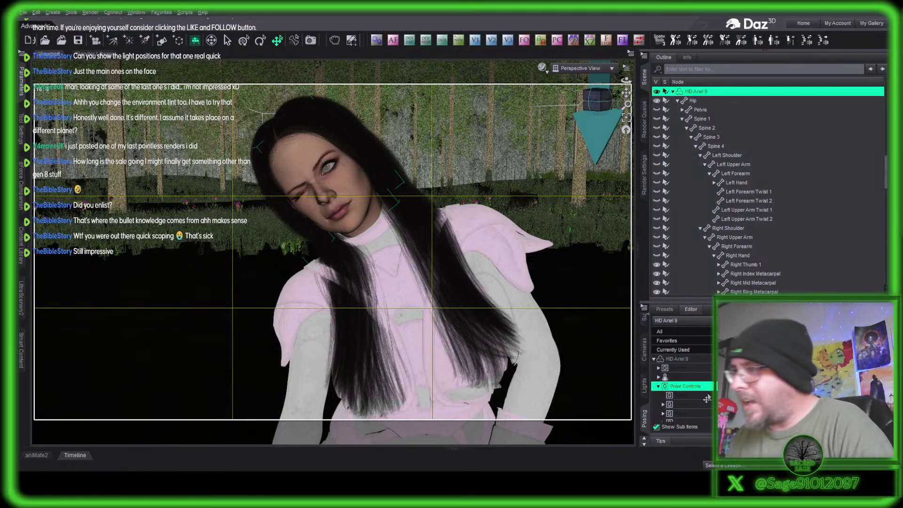
click(700, 358)
click(698, 350)
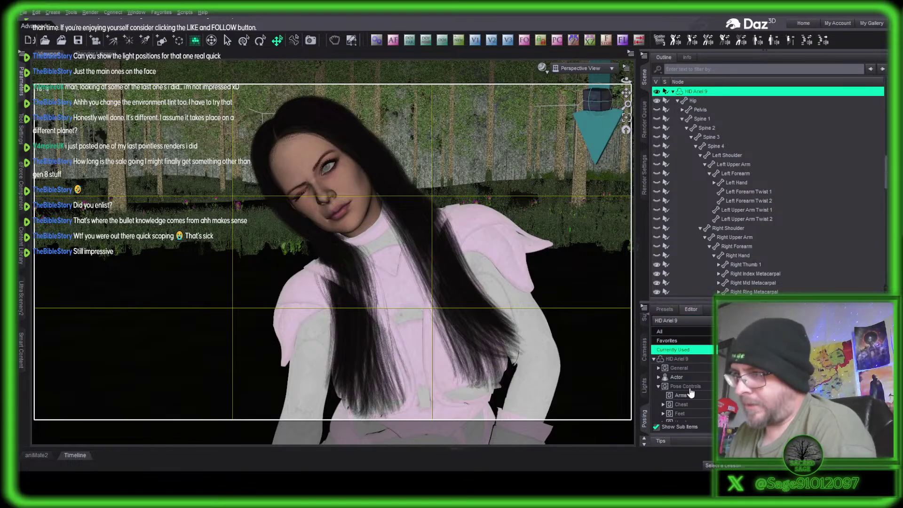
Open the kneeling figure's closed right eye and part her lips into a slight smile with the pose controls.
scroll(692, 386, down, 2)
scroll(692, 387, down, 1)
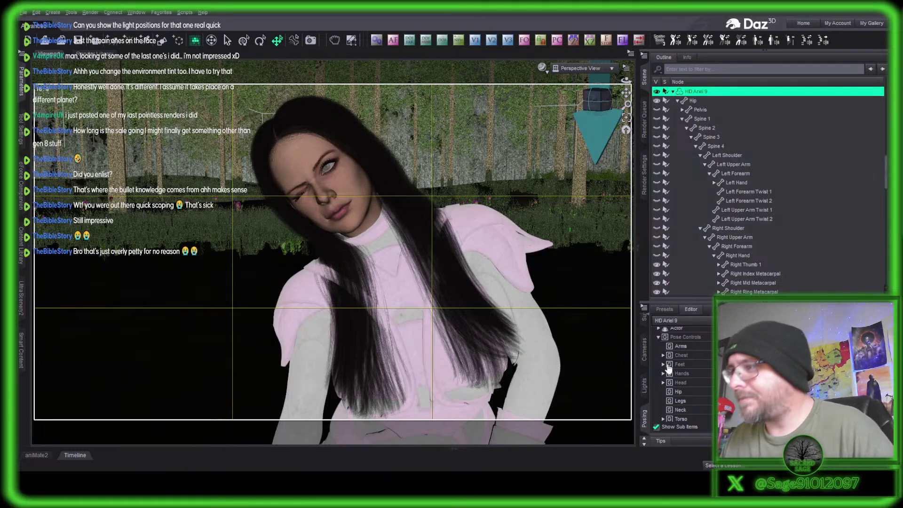
scroll(689, 352, up, 2)
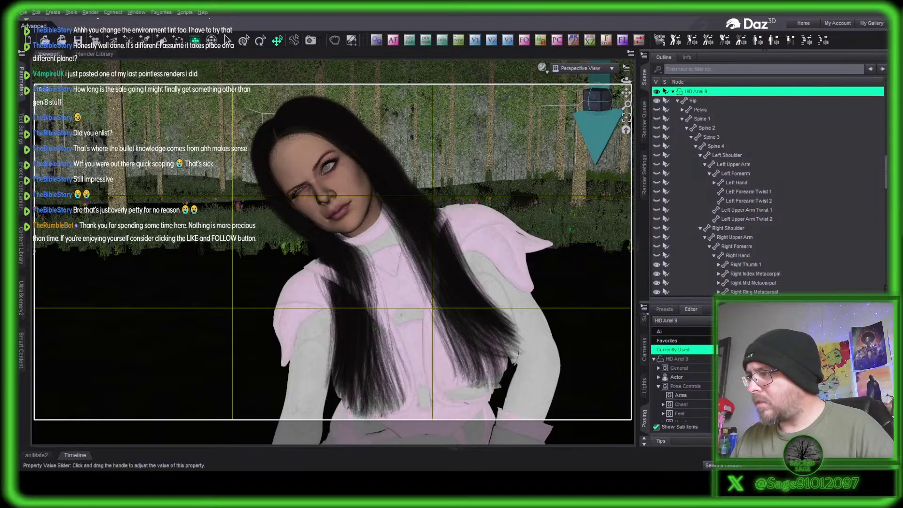
key(ctrl+z)
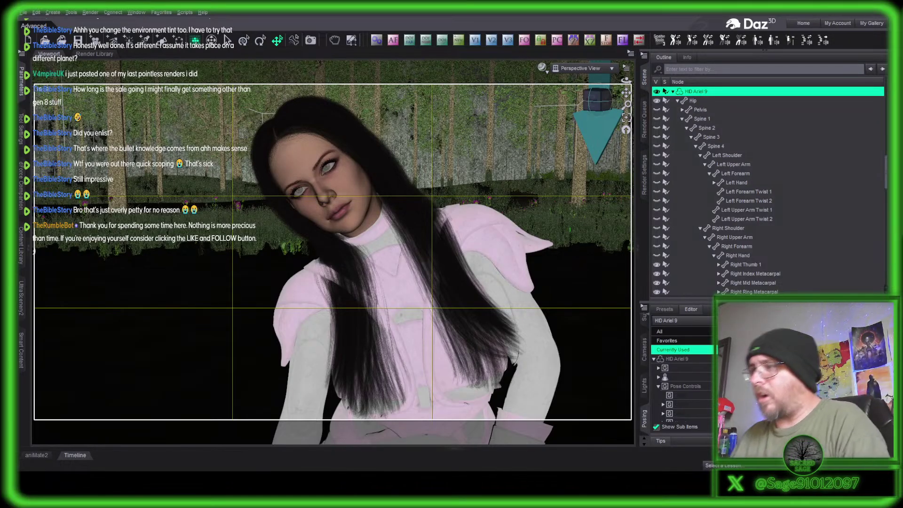
click(701, 387)
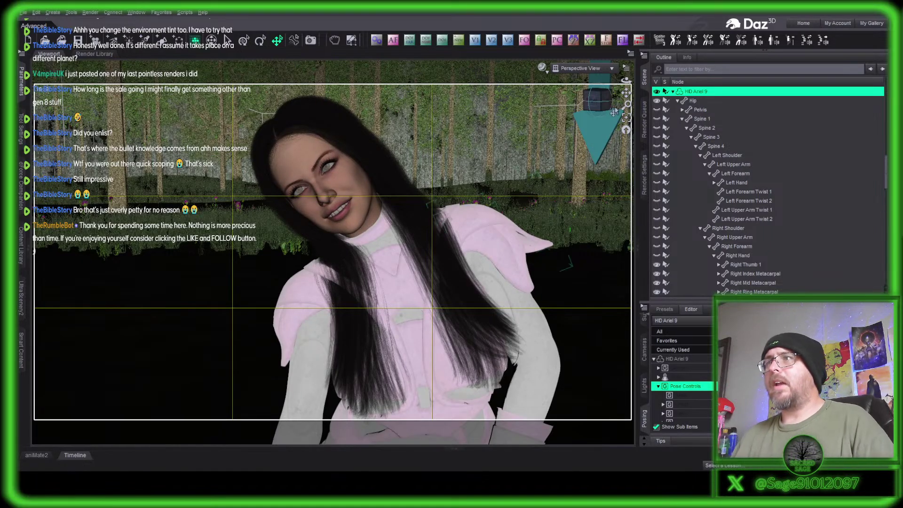
Select the standing CB Arceli figure in the scene, turn the kneeling figure's head toward her, and check both from the side.
click(600, 100)
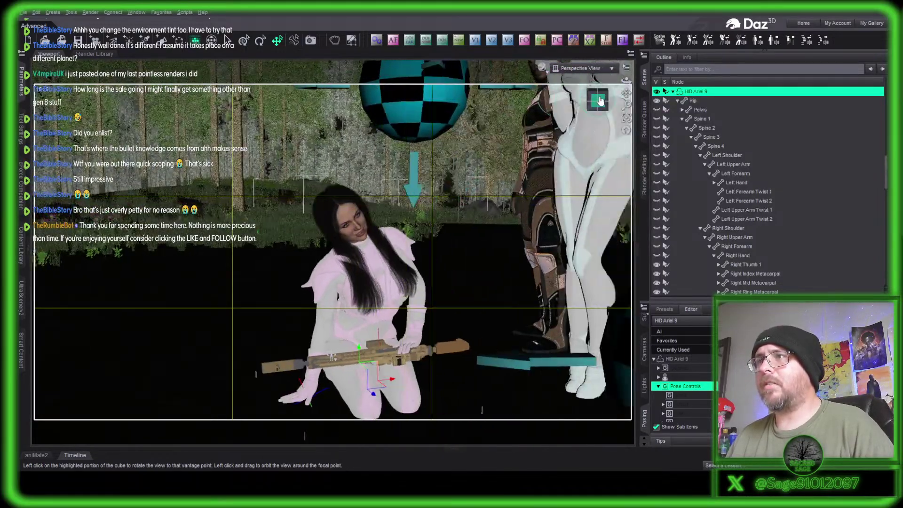
click(673, 91)
click(672, 173)
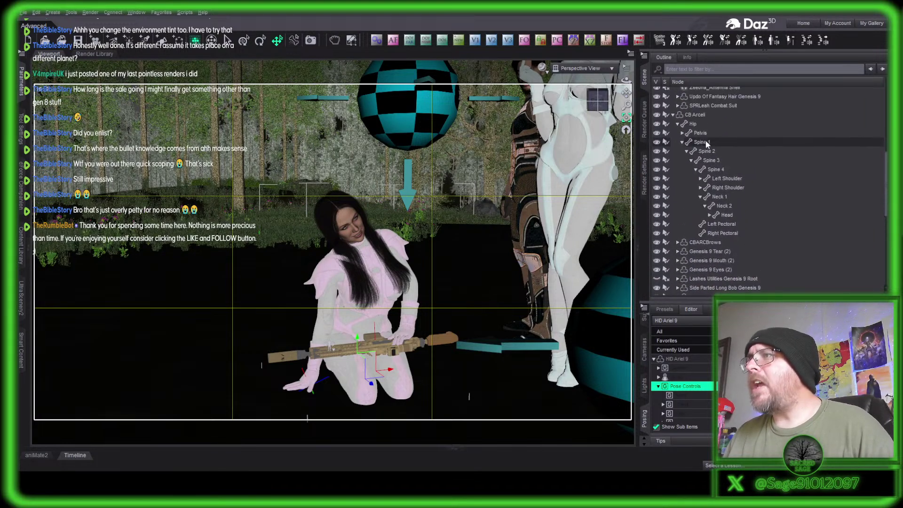
click(691, 117)
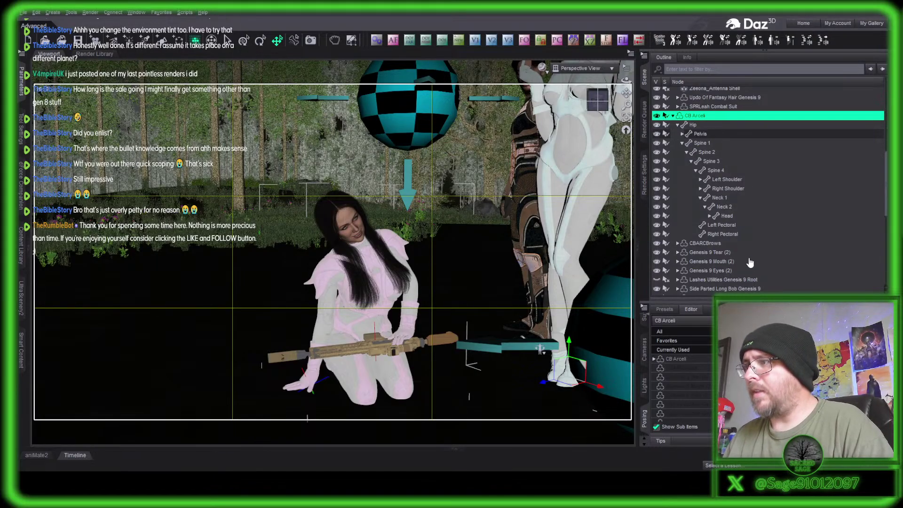
key(ctrl+z)
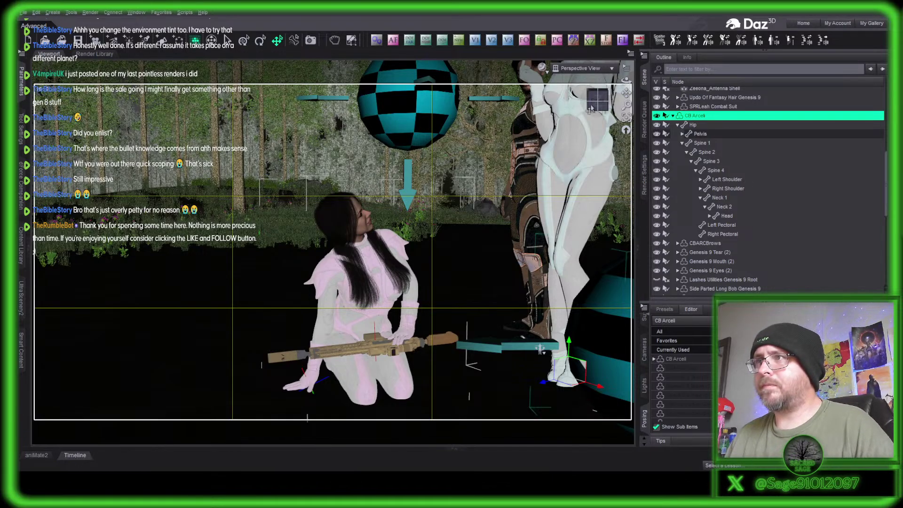
drag(597, 101, 597, 104)
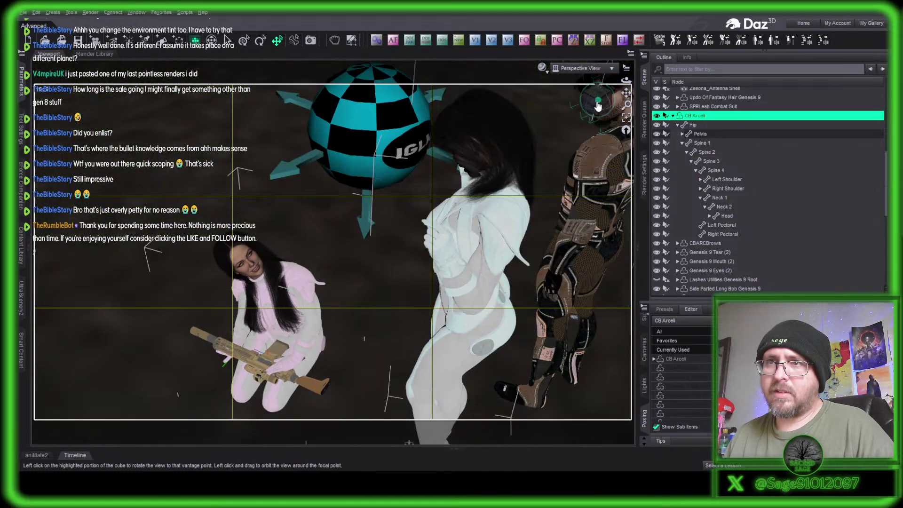
Frame the kneeling figure and CB Arceli together, set the viewport to Camera (65mm) 2, and delete Camera (65mm) 1.
scroll(592, 104, up, 3)
scroll(593, 104, up, 4)
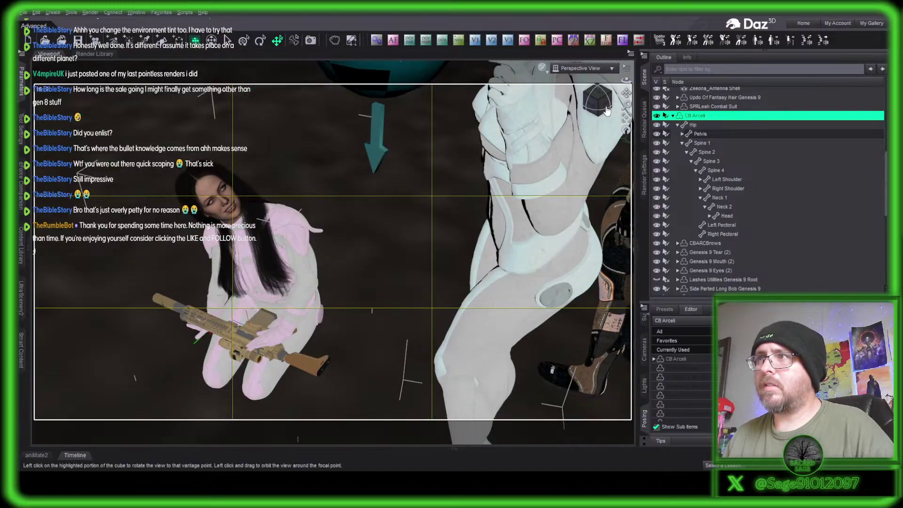
drag(586, 91, 602, 103)
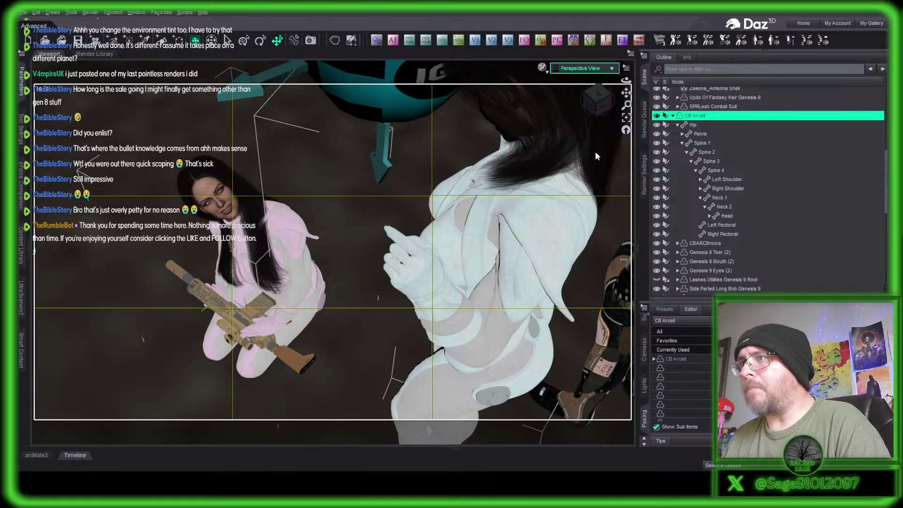
scroll(749, 199, down, 10)
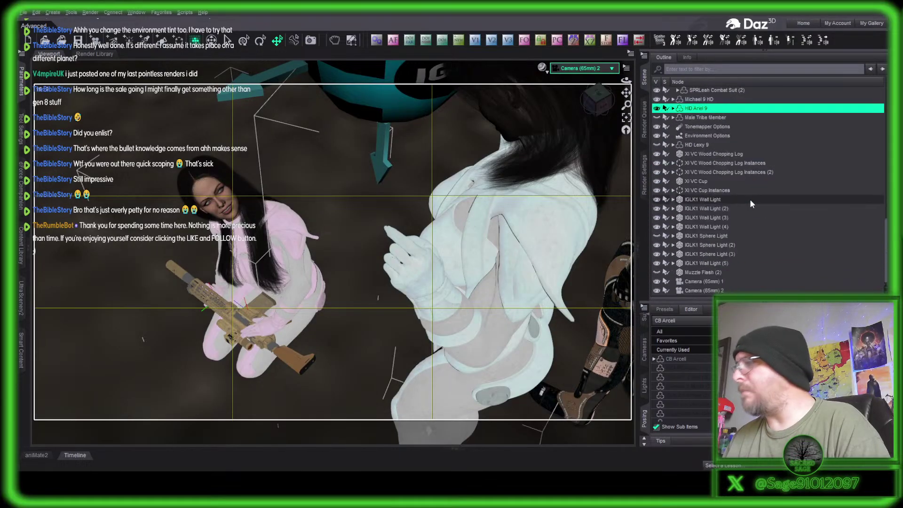
click(723, 281)
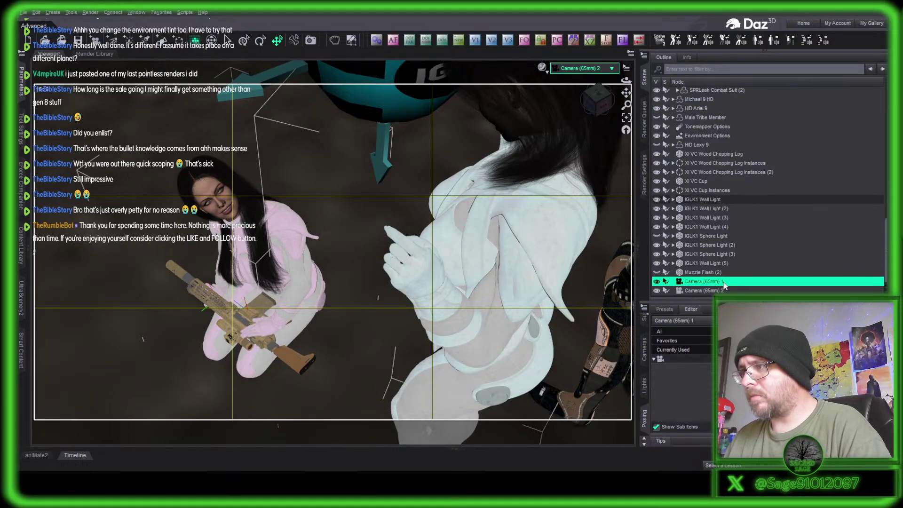
Hide the Michael 9 HD figure in the scene.
click(306, 295)
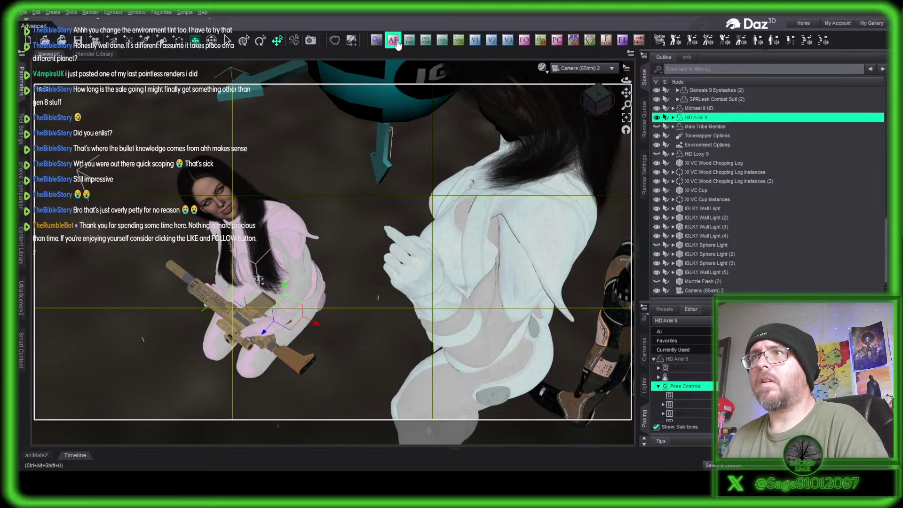
click(442, 44)
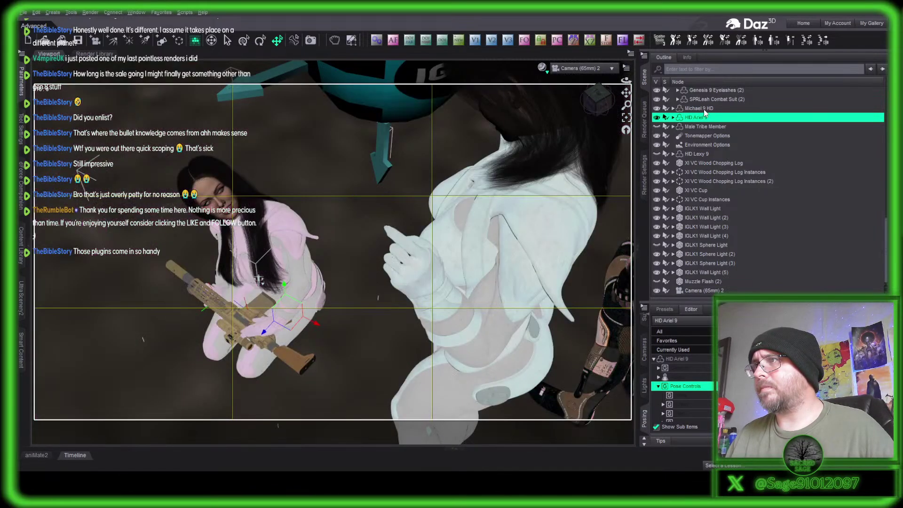
click(703, 109)
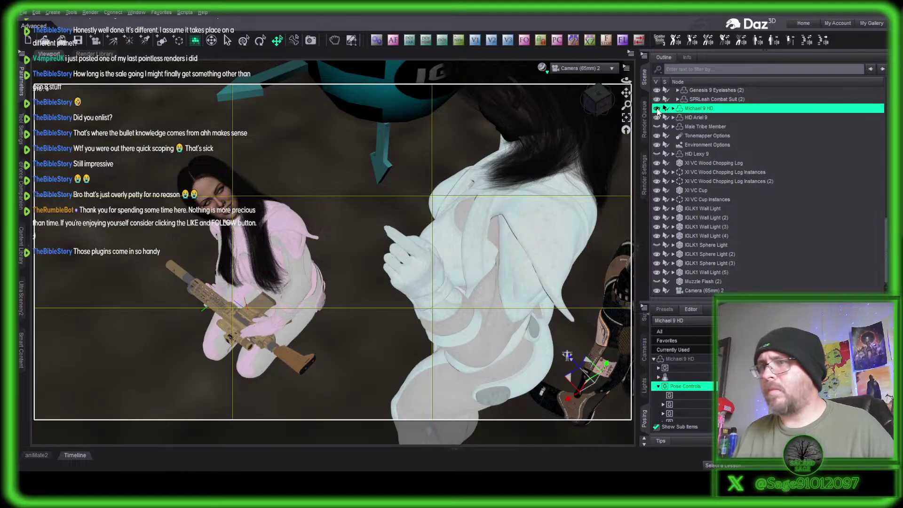
click(657, 109)
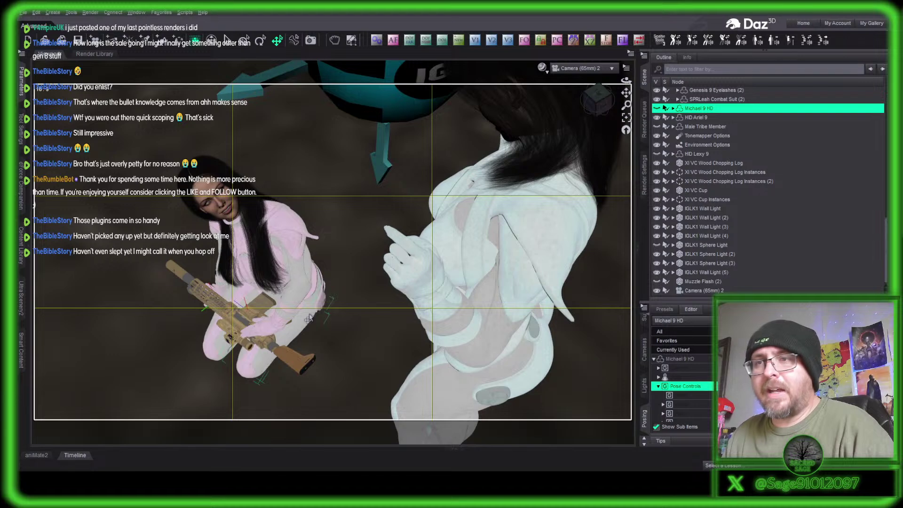
Delete the NGR Attachment that holds the rifle in HD Ariel 9's right hand.
click(263, 282)
click(21, 353)
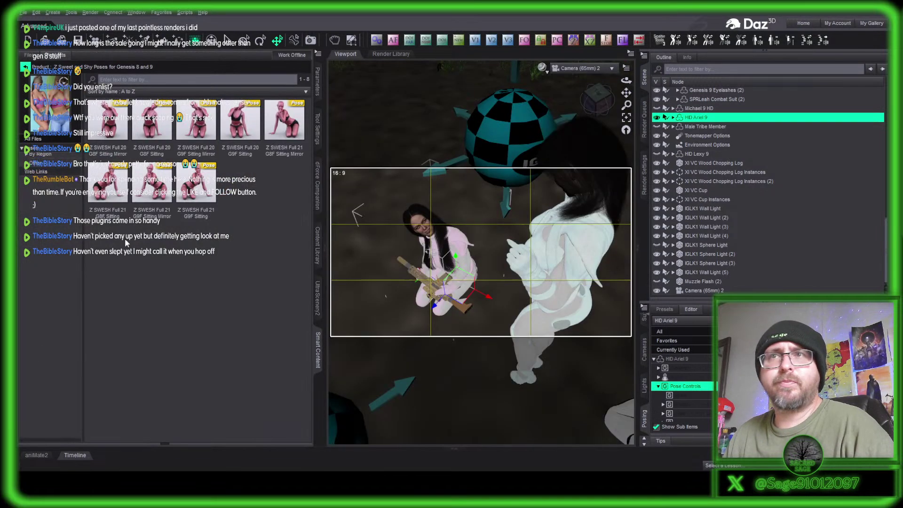
click(673, 117)
scroll(772, 216, down, 10)
scroll(769, 218, down, 15)
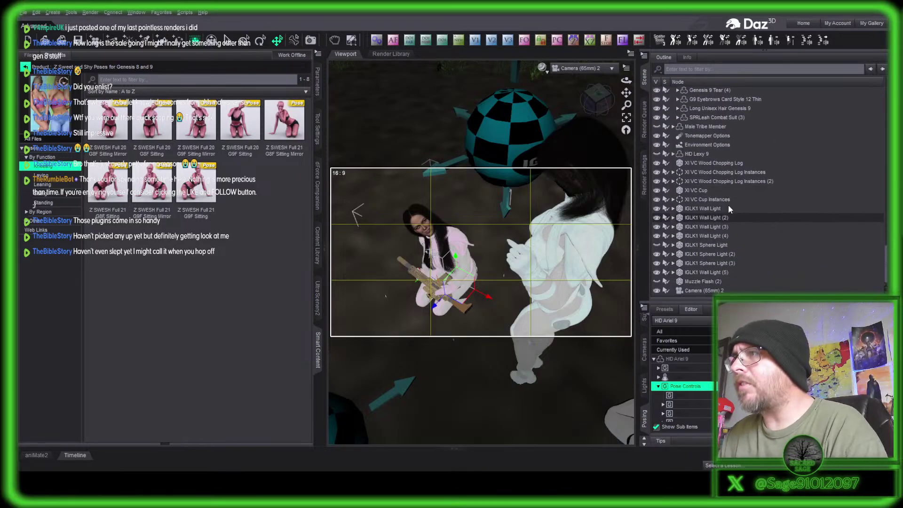
scroll(728, 205, up, 12)
scroll(728, 204, up, 10)
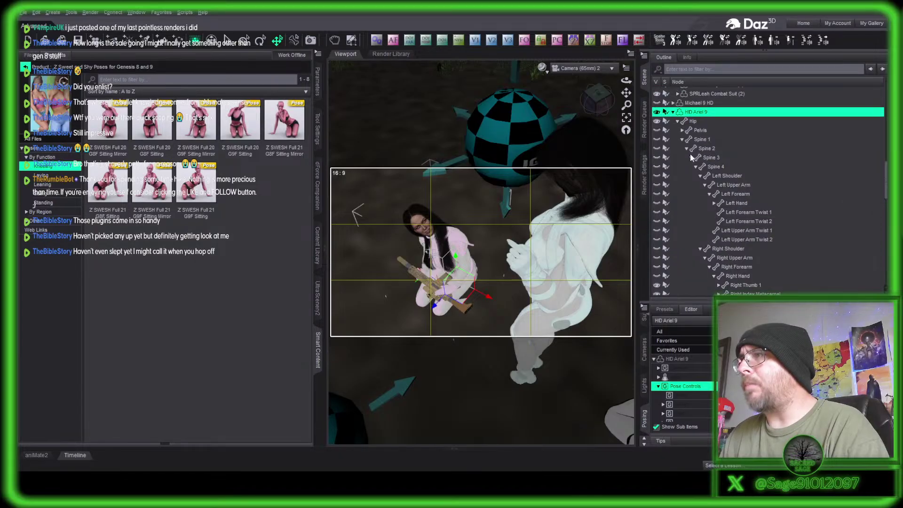
click(677, 122)
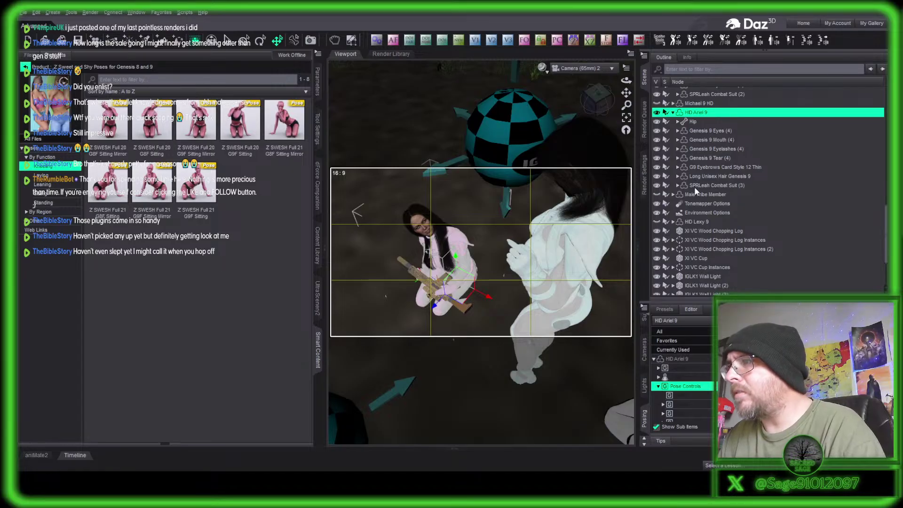
click(414, 280)
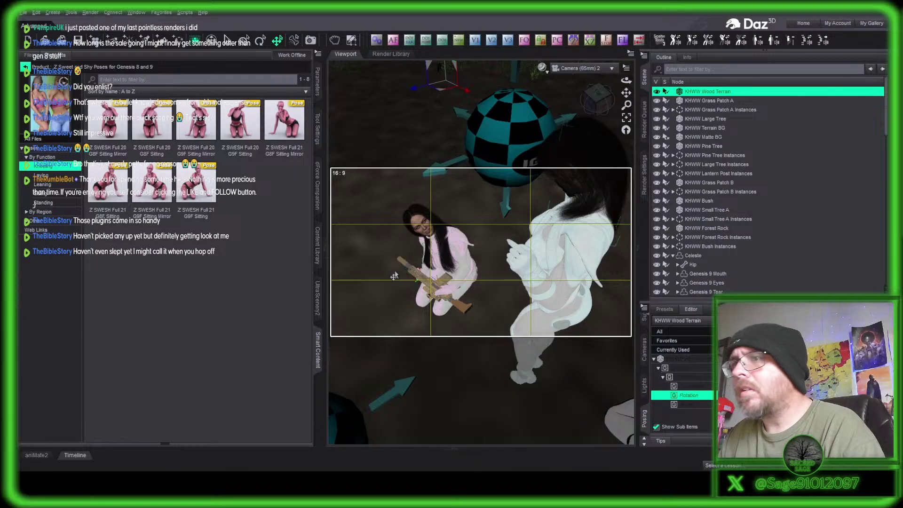
click(415, 277)
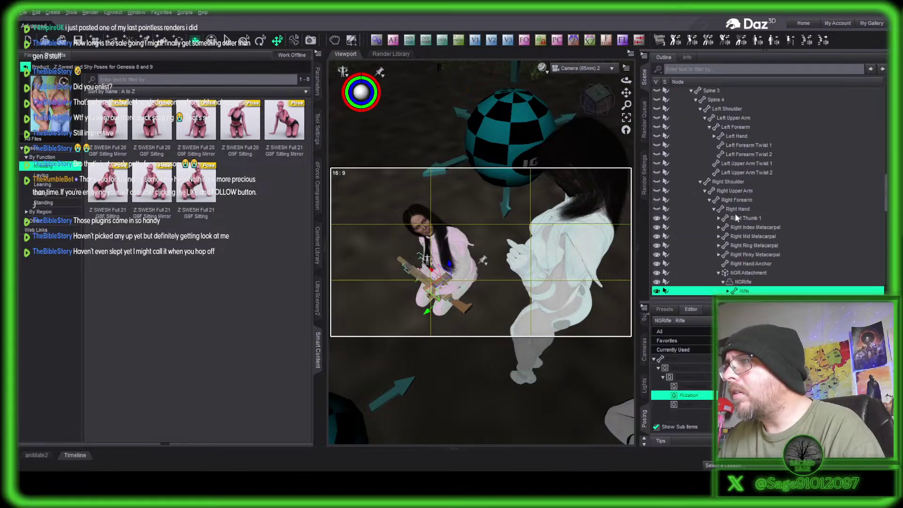
scroll(754, 239, down, 1)
click(752, 246)
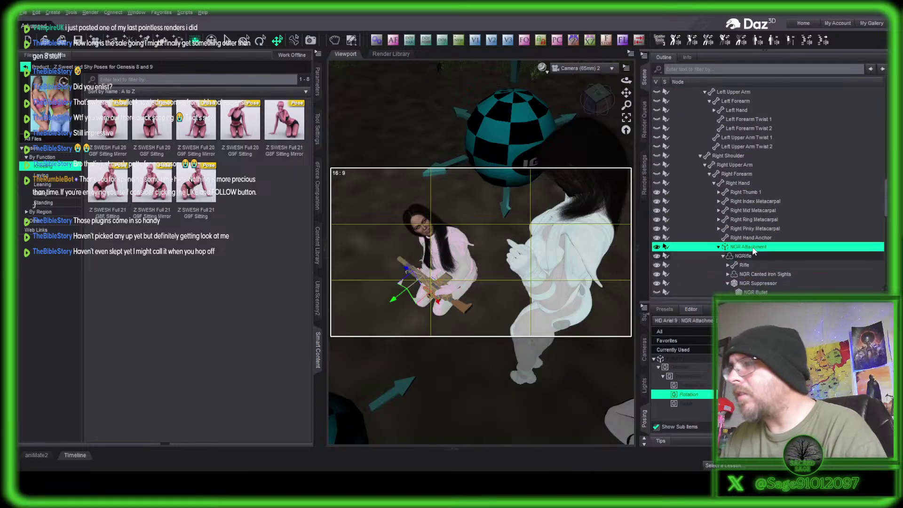
key(Delete)
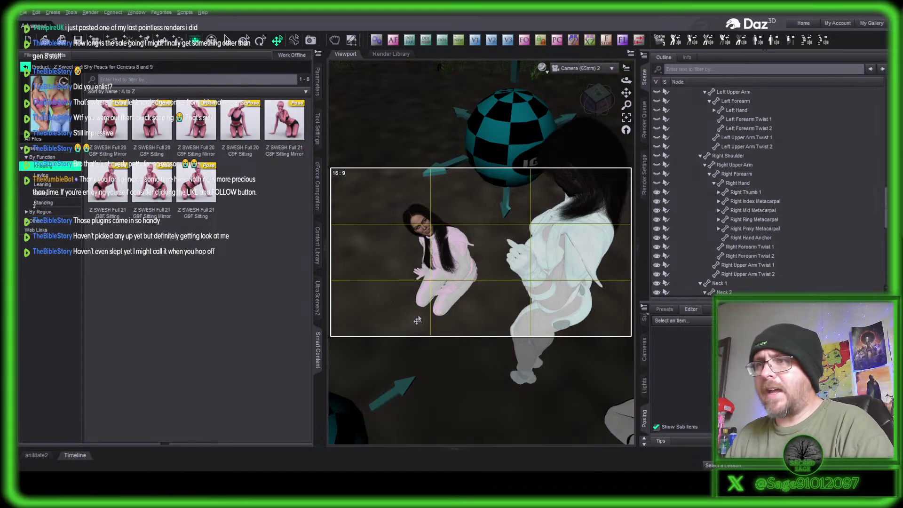
Apply the standing Base Pose 01 from Feminine Poses for Genesis 9 to HD Ariel 9.
click(443, 308)
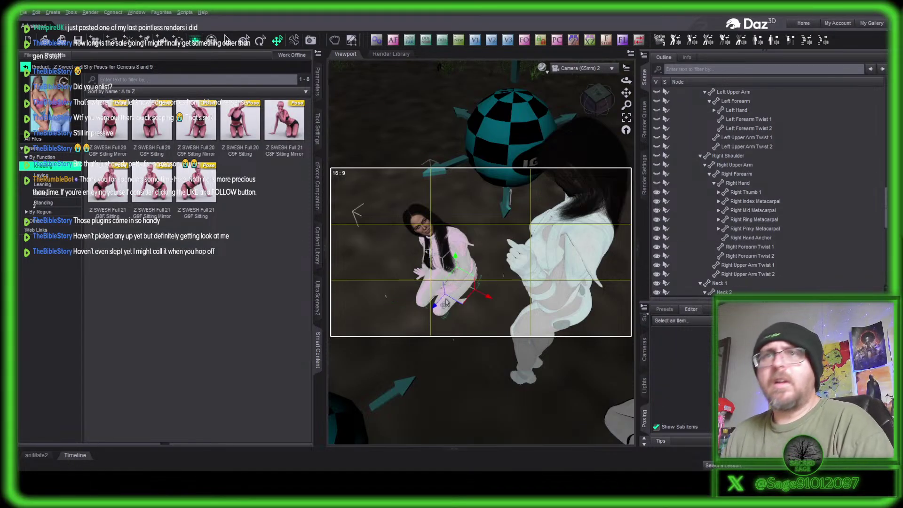
click(26, 68)
scroll(53, 336, down, 3)
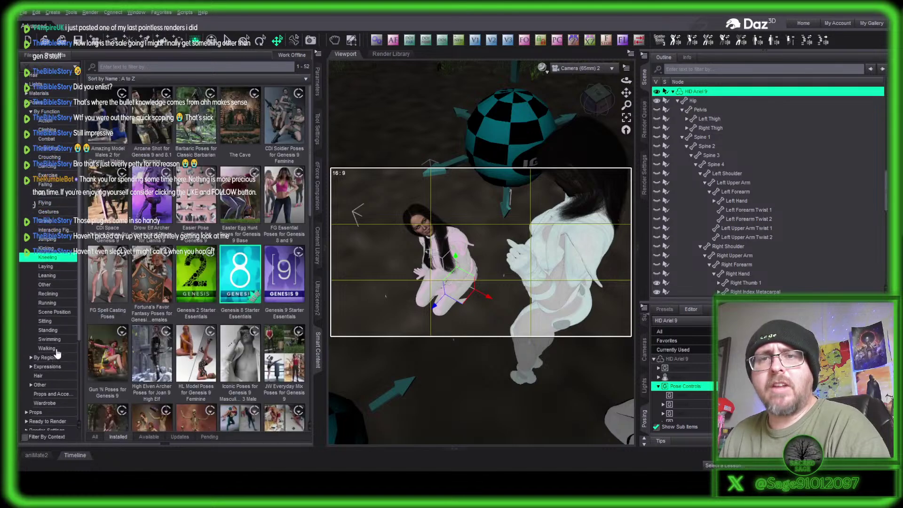
click(47, 328)
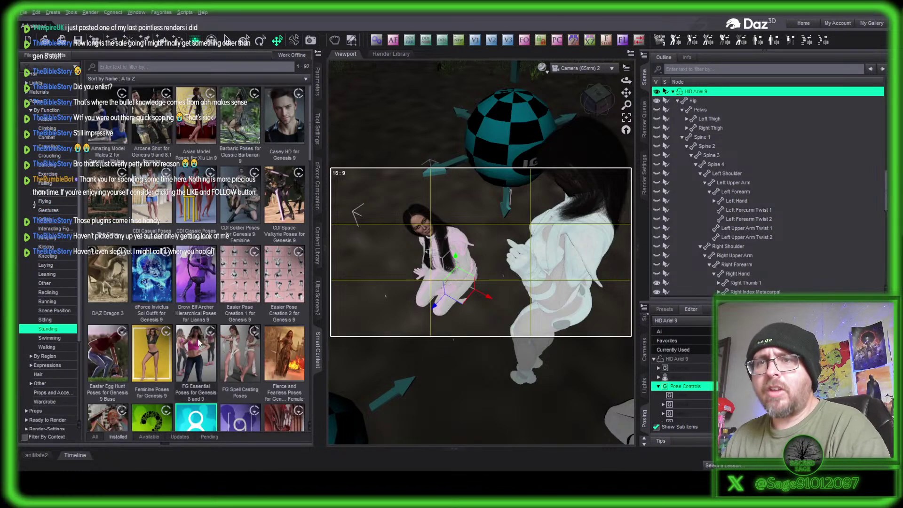
double_click(155, 355)
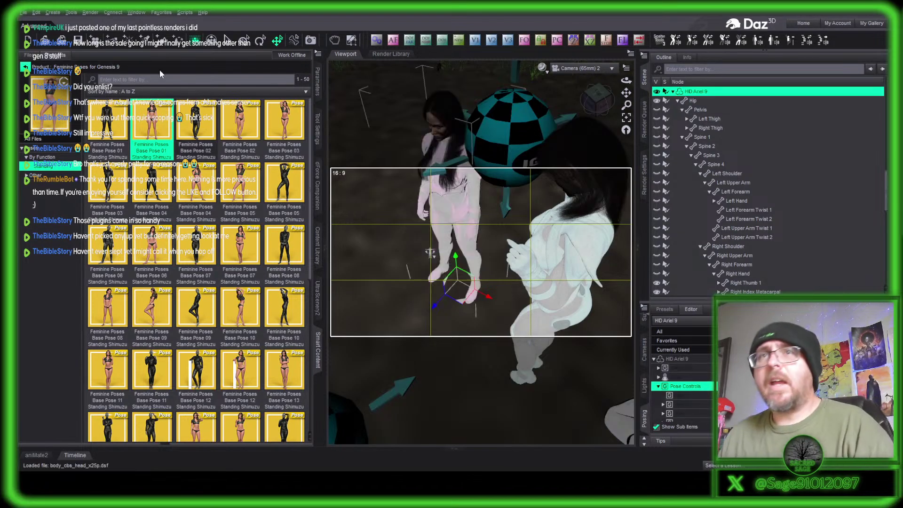
Search all products for "generation" and open the Next Generation Rifle and Accessories product.
click(26, 68)
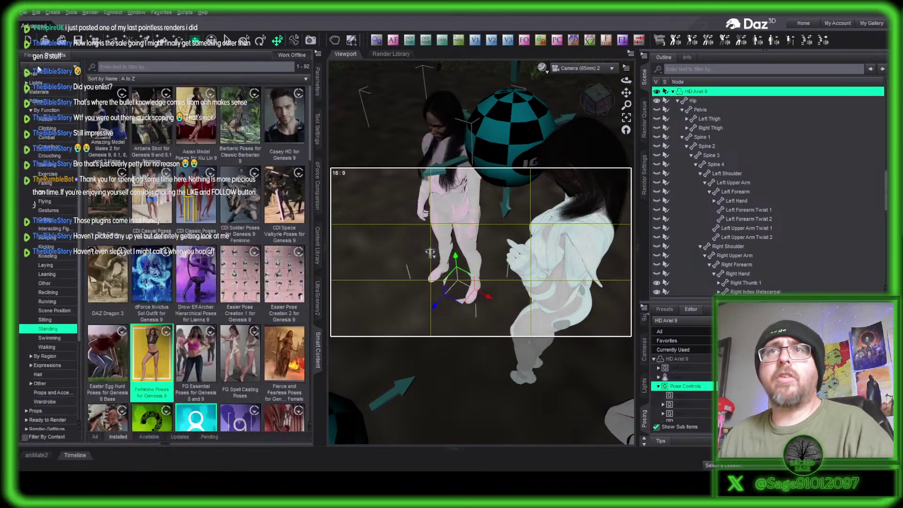
click(144, 67)
text(generation)
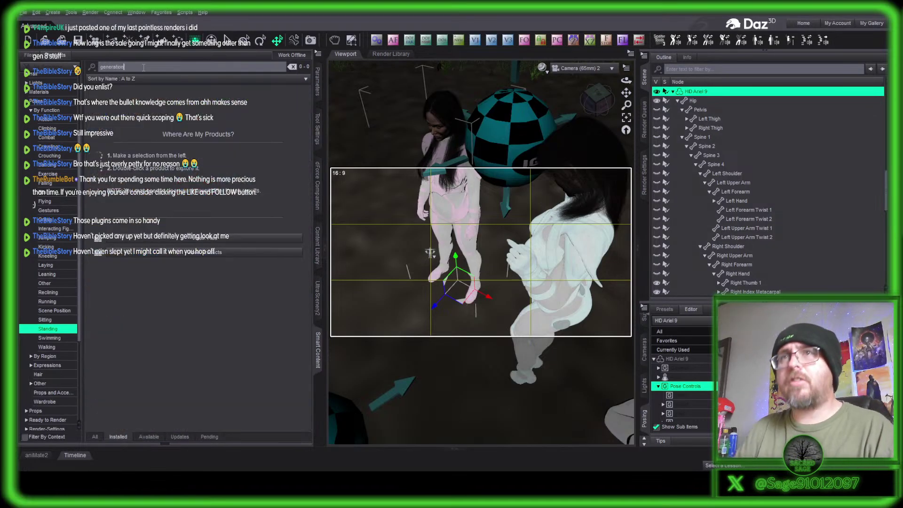
scroll(71, 146, up, 4)
click(47, 78)
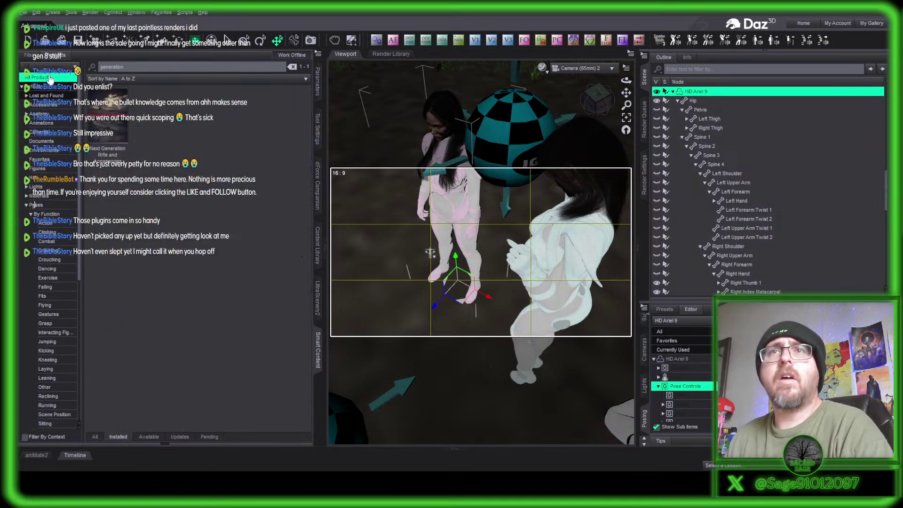
double_click(107, 106)
Load the NGR G9 Left rifle prop onto HD Ariel 9.
click(36, 157)
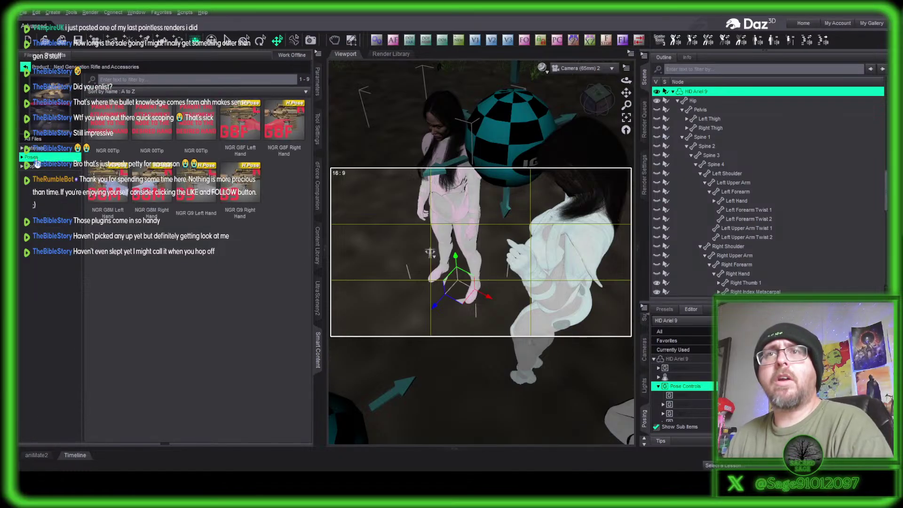
click(36, 166)
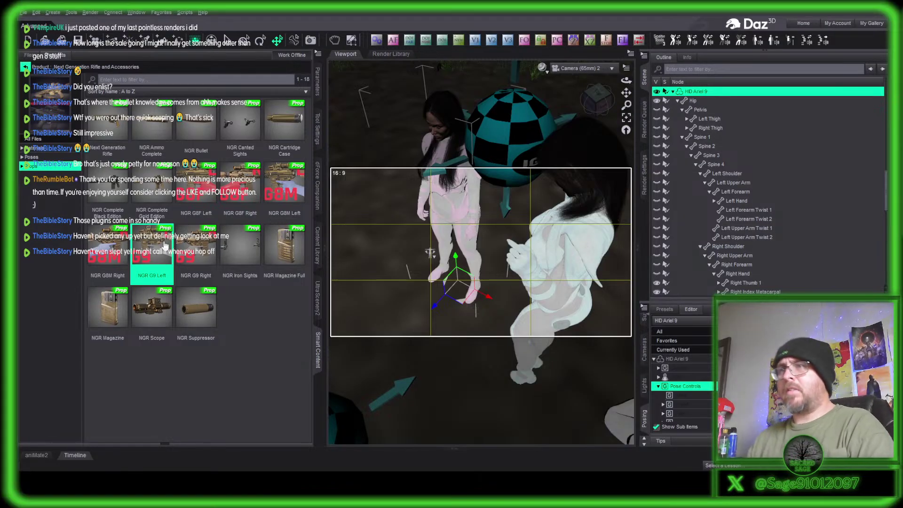
double_click(164, 244)
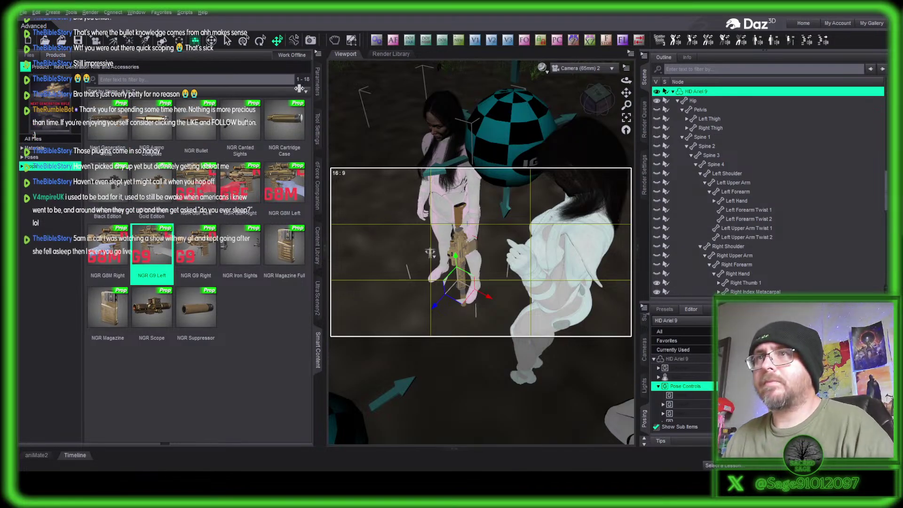
click(318, 362)
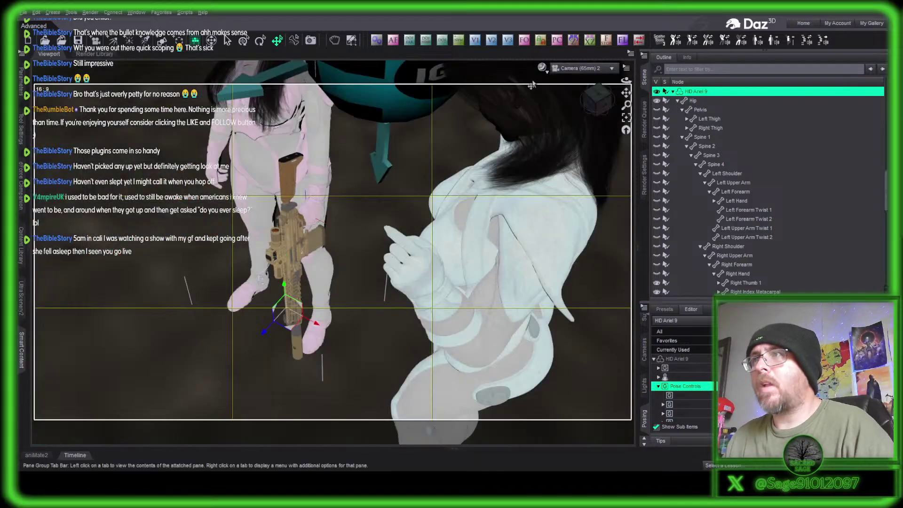
Collapse HD Ariel 9's node hierarchy and make the Michael 9 HD figure visible again.
click(672, 91)
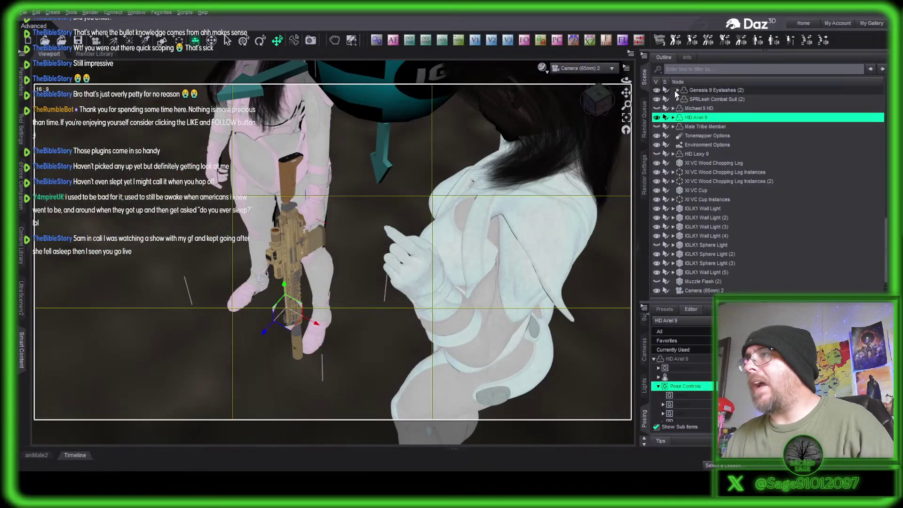
click(695, 109)
click(657, 109)
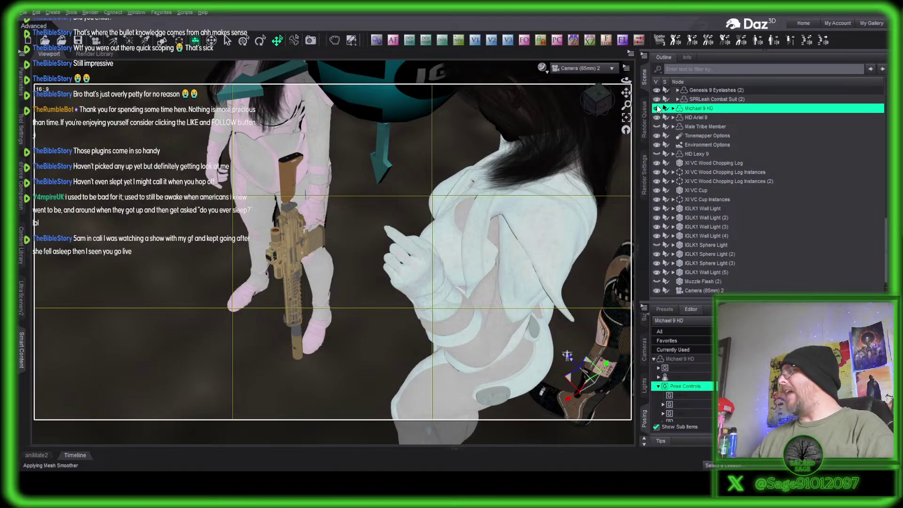
Switch the viewport to Perspective View and delete Camera (65mm) 2 from the scene.
click(596, 107)
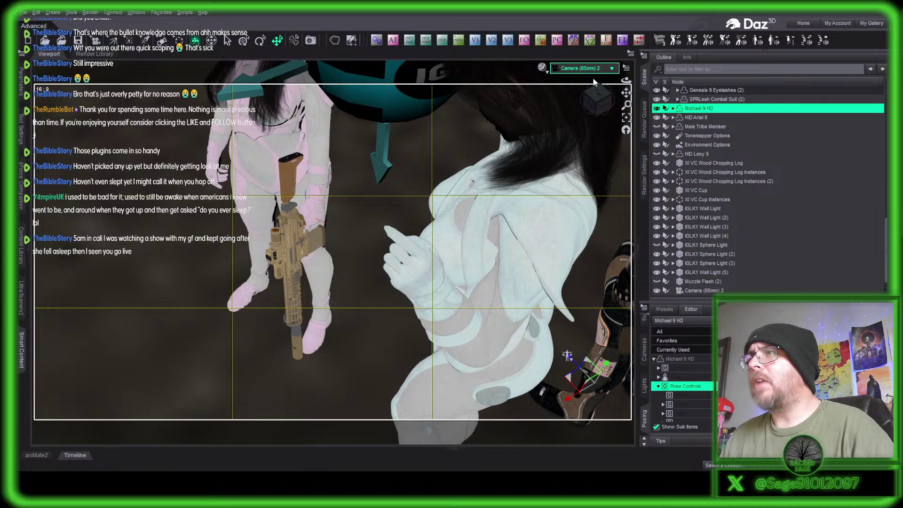
click(710, 290)
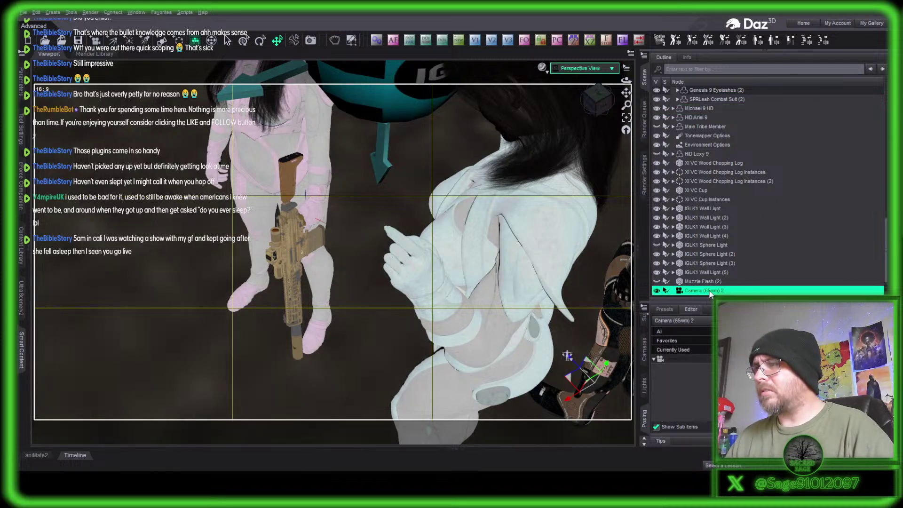
key(Delete)
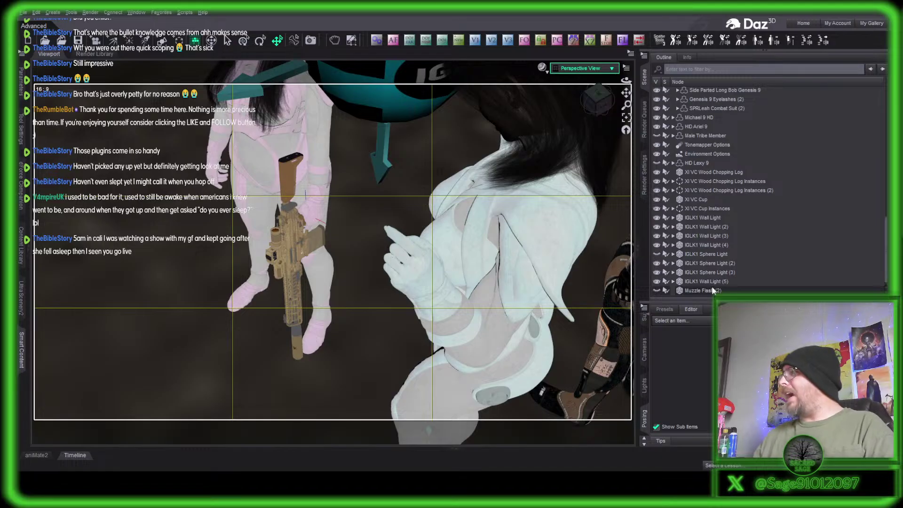
mouse_move(597, 106)
mouse_down()
mouse_move(599, 76)
mouse_move(598, 98)
mouse_up()
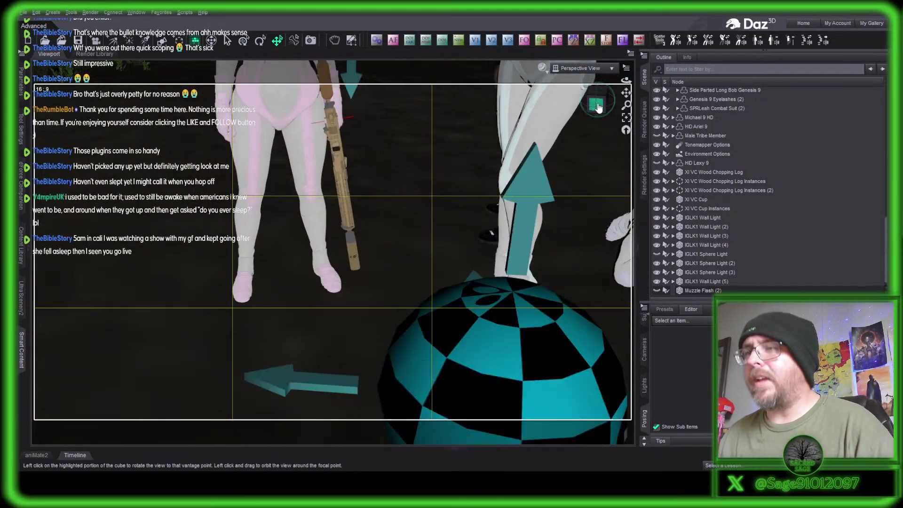
click(598, 107)
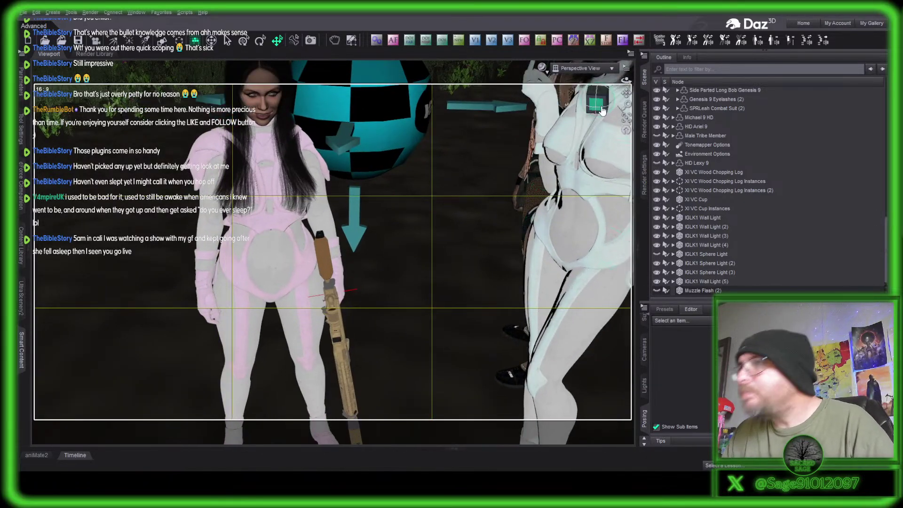
click(595, 107)
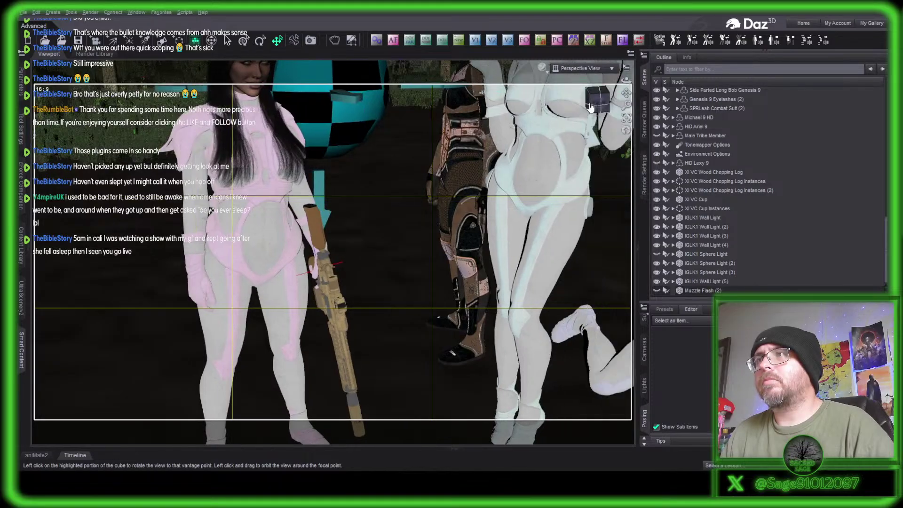
Shift CB Arceli slightly within the group and rotate her about the vertical axis until her back faces the view.
drag(591, 107, 590, 107)
click(510, 229)
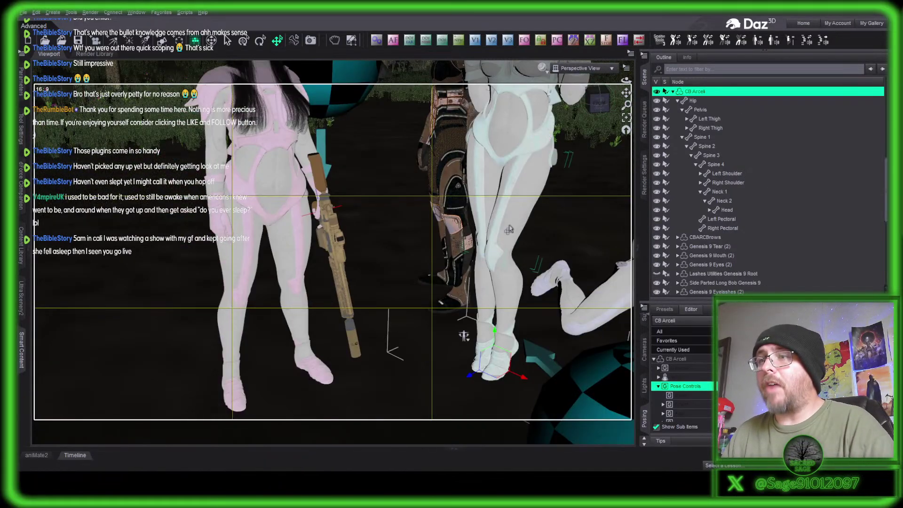
drag(494, 335, 462, 354)
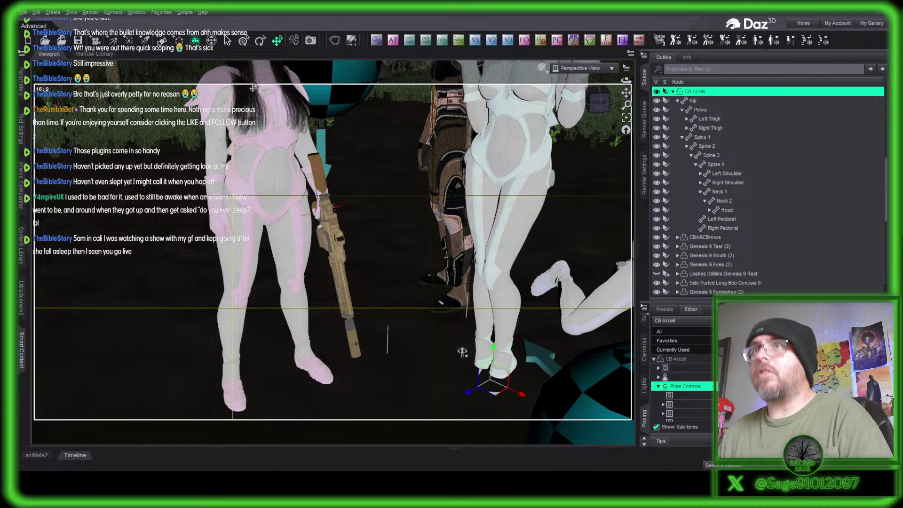
click(260, 41)
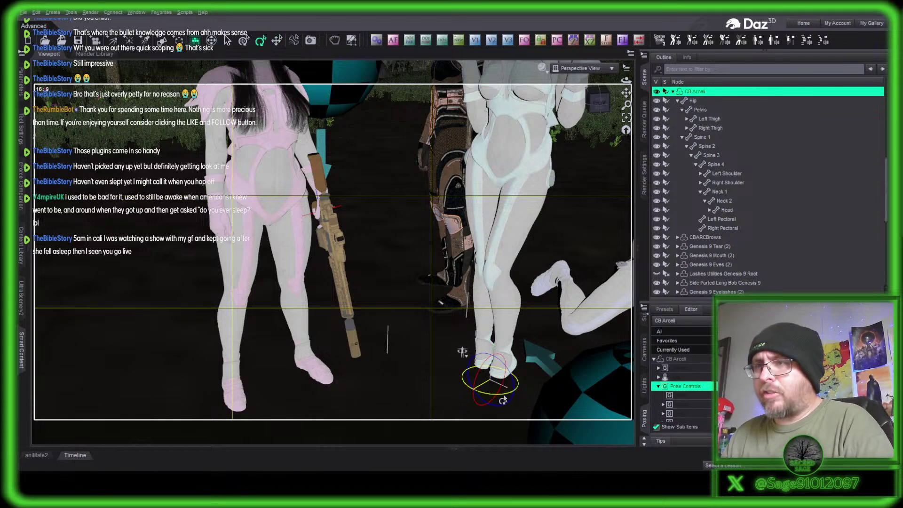
drag(503, 400, 475, 405)
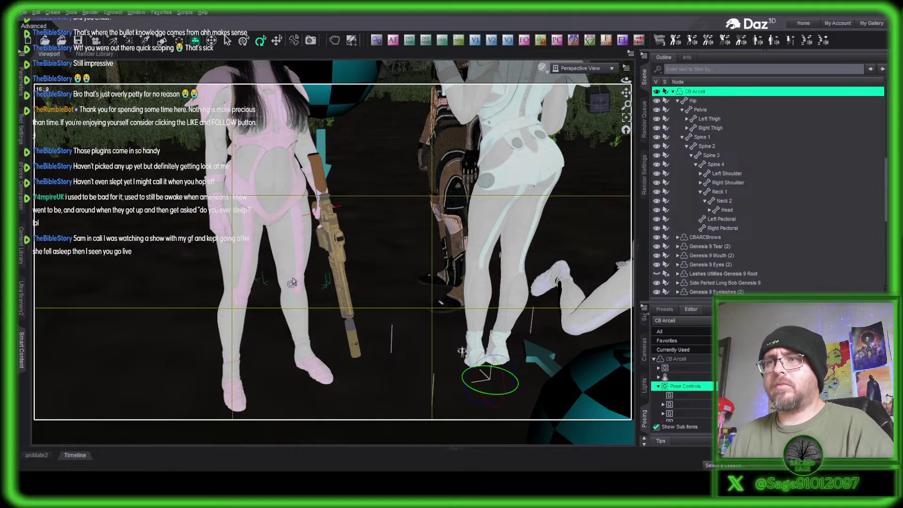
Rotate HD Ariel 9 about the vertical axis so she also faces away, toward the forest.
click(298, 312)
drag(264, 398, 294, 397)
alt+drag(344, 347, 346, 347)
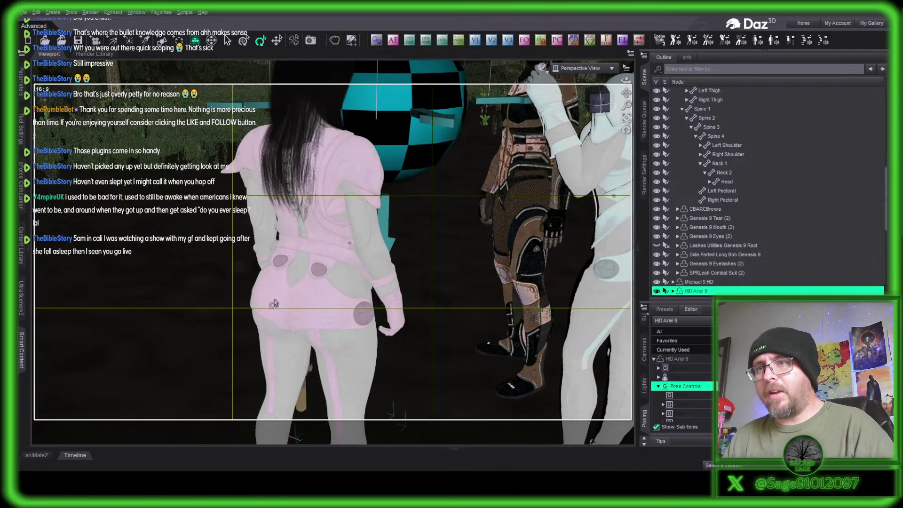
scroll(402, 286, down, 1)
middle_drag(402, 286, 502, 145)
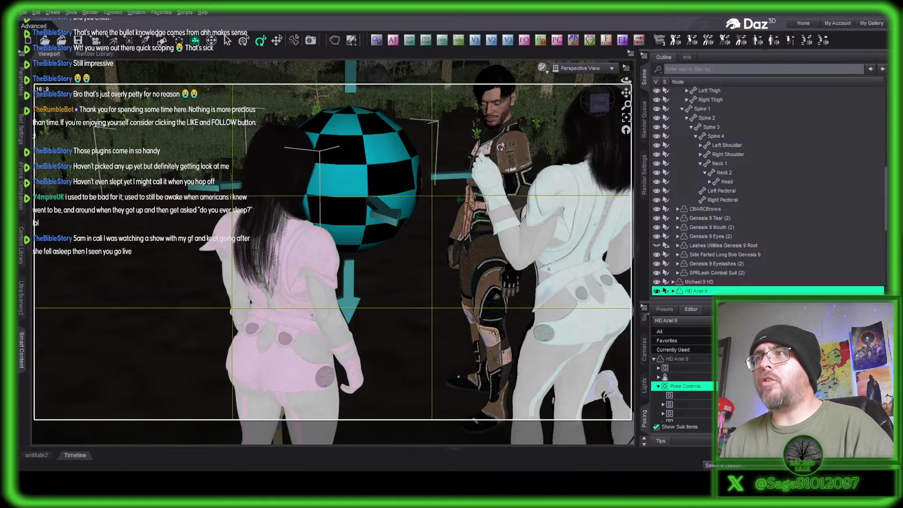
middle_drag(413, 217, 413, 250)
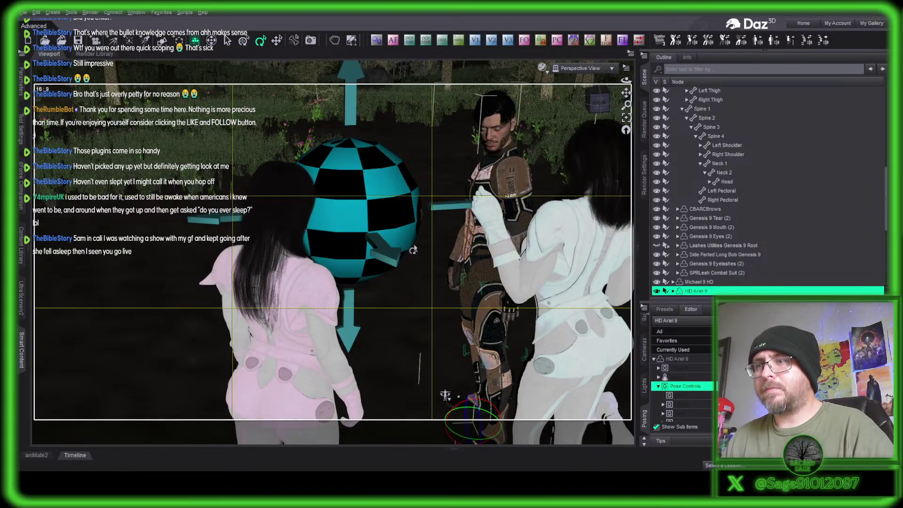
Rotate Michael 9 HD about the vertical axis so he faces the two women.
click(469, 433)
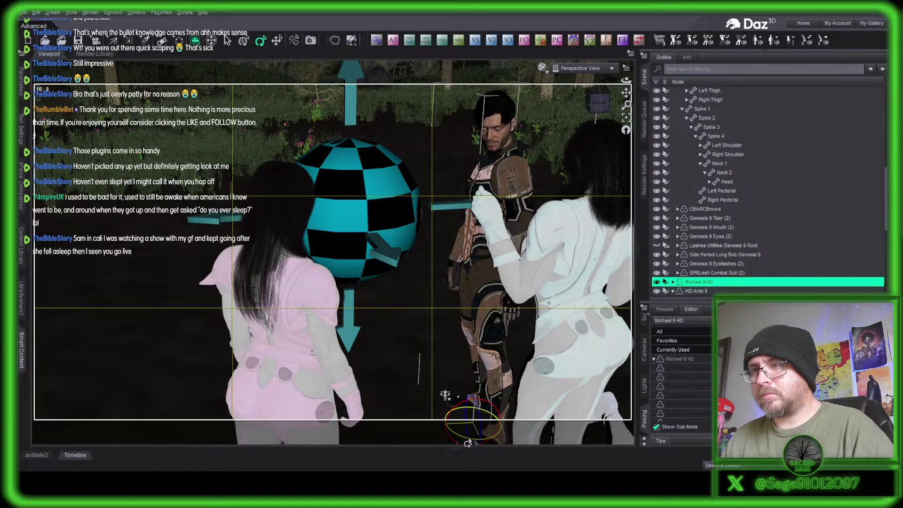
drag(468, 442, 470, 442)
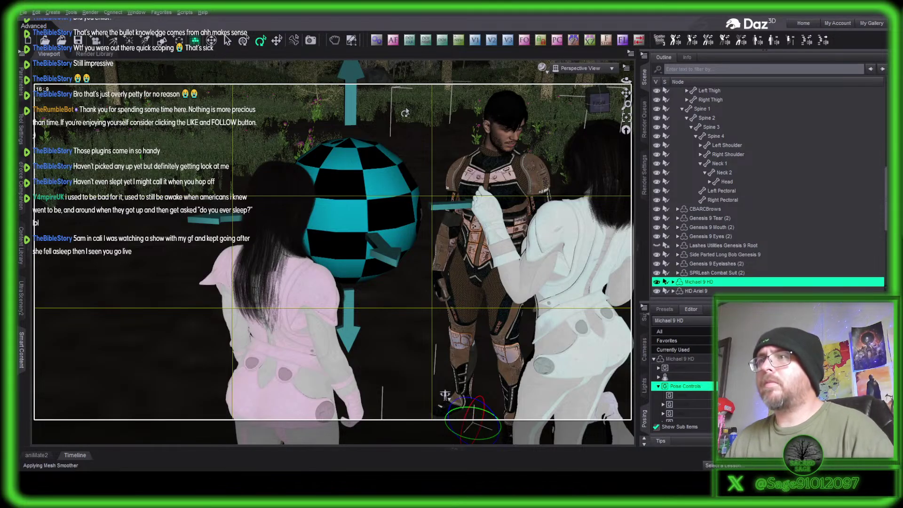
scroll(598, 103, up, 5)
click(599, 103)
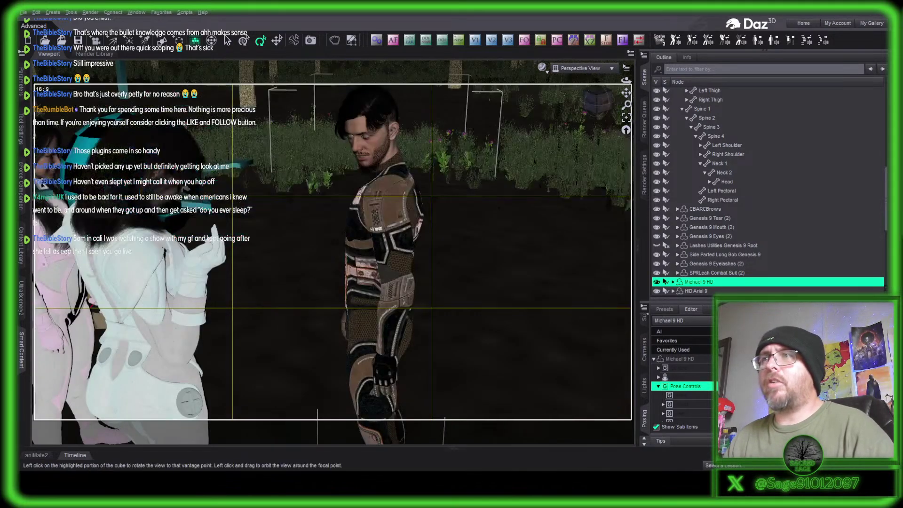
drag(600, 102, 627, 92)
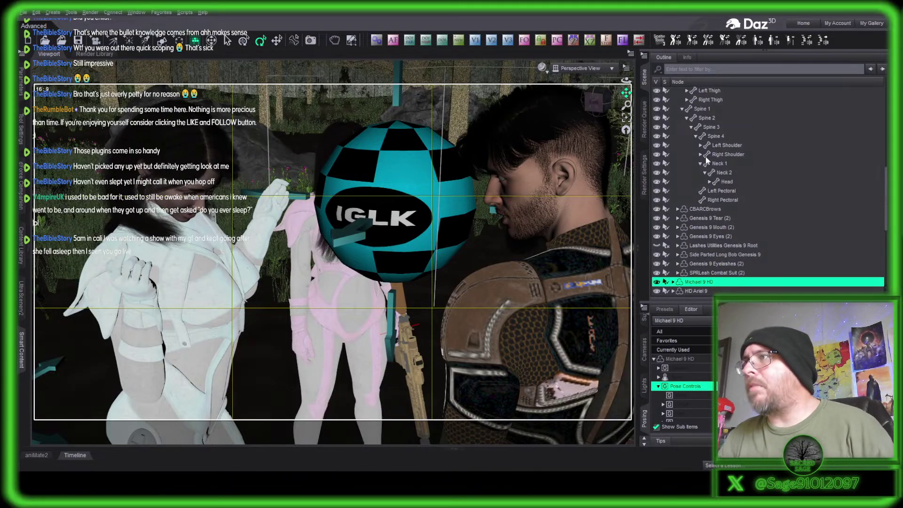
Collapse CB Arceli's node hierarchy, select Michael 9 HD together with HD Ariel 9, and turn his head toward her.
scroll(705, 158, up, 10)
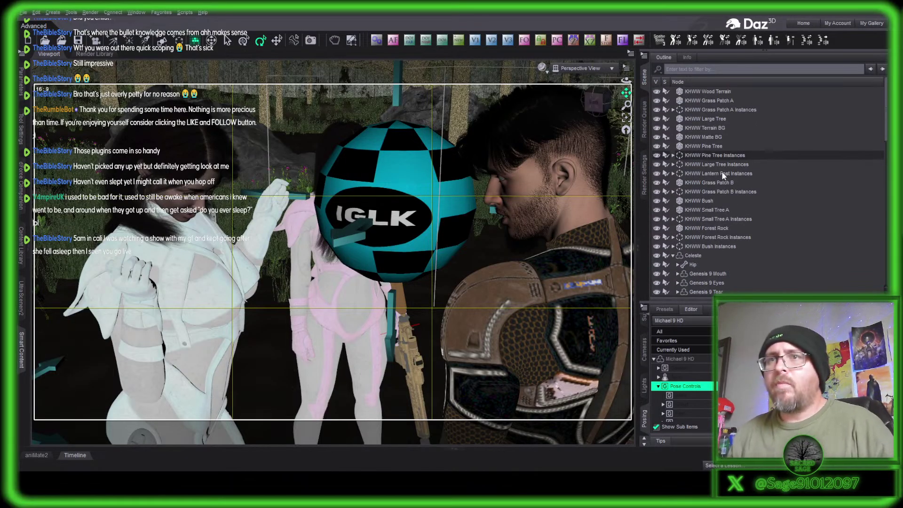
scroll(726, 198, down, 6)
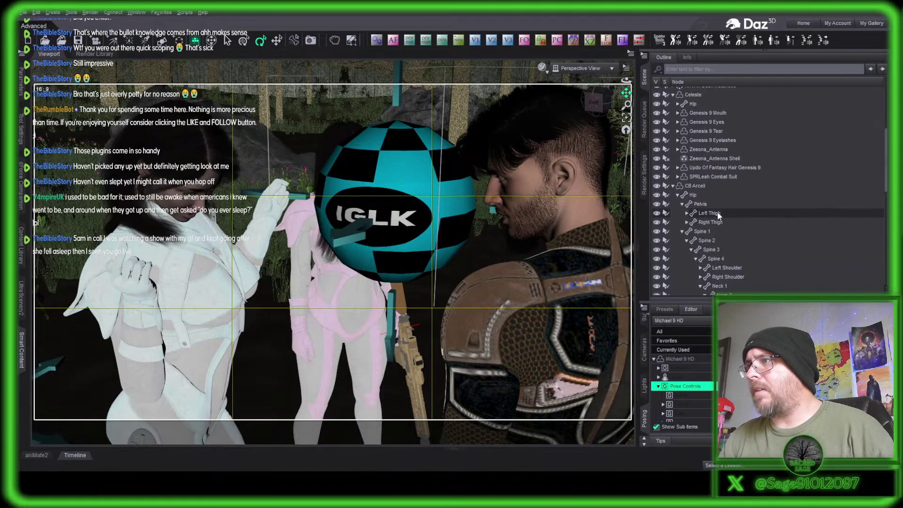
click(673, 191)
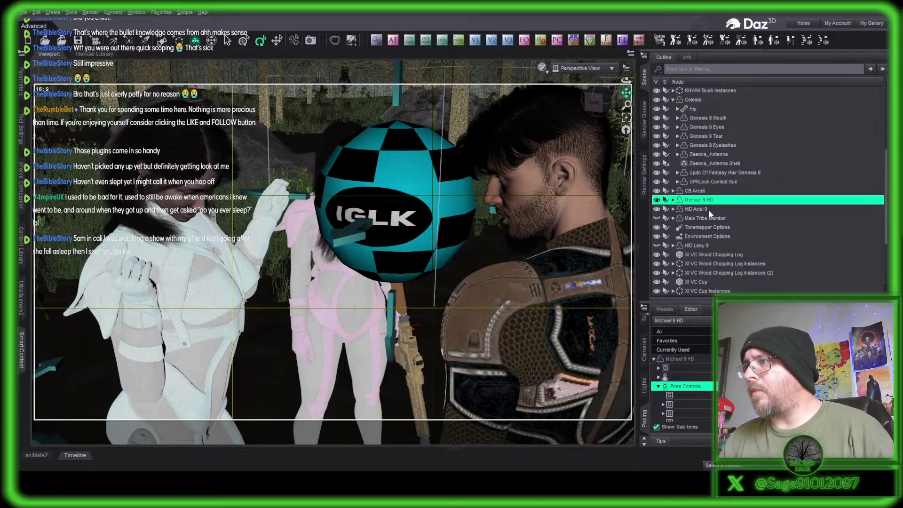
ctrl+click(700, 210)
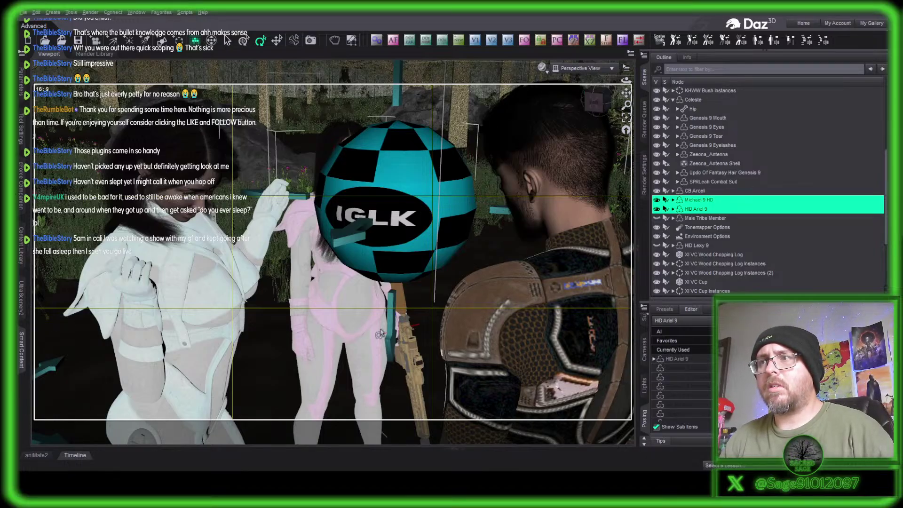
Select CB Arceli and list the installed Standing pose products instead of the rifle product's contents.
click(221, 361)
click(21, 350)
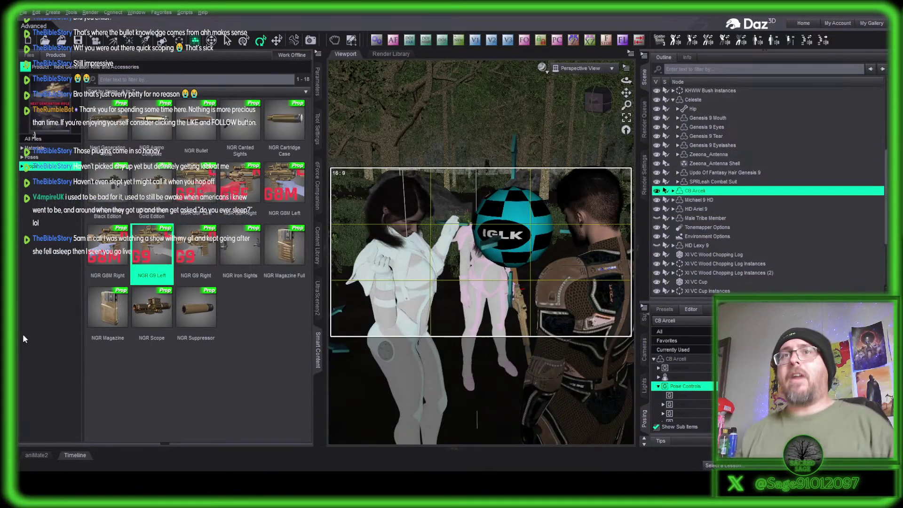
click(37, 123)
click(292, 66)
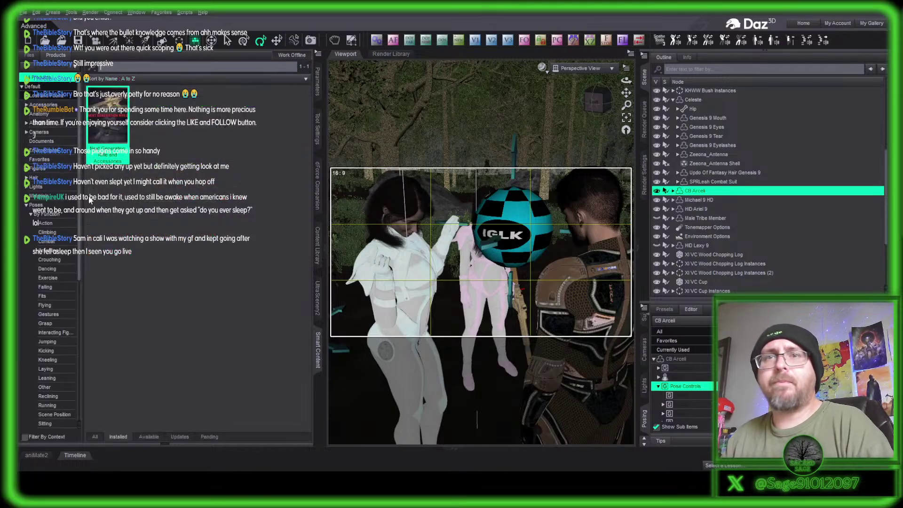
scroll(46, 328, down, 5)
click(48, 276)
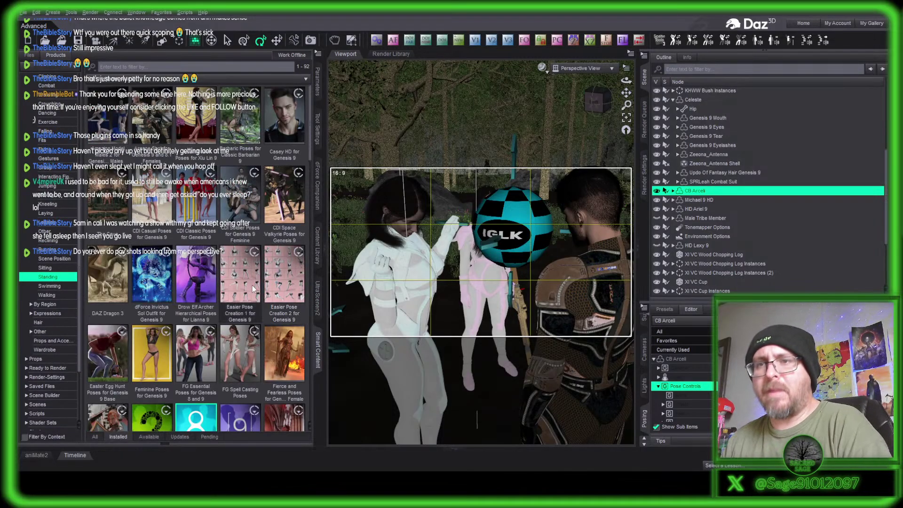
Open the Z Bombshell Beauty Shape and Pose Mega Set and apply Z BOMBB Full 03 BB9 Standing Wide Hip Mirror to CB Arceli.
scroll(253, 288, down, 3)
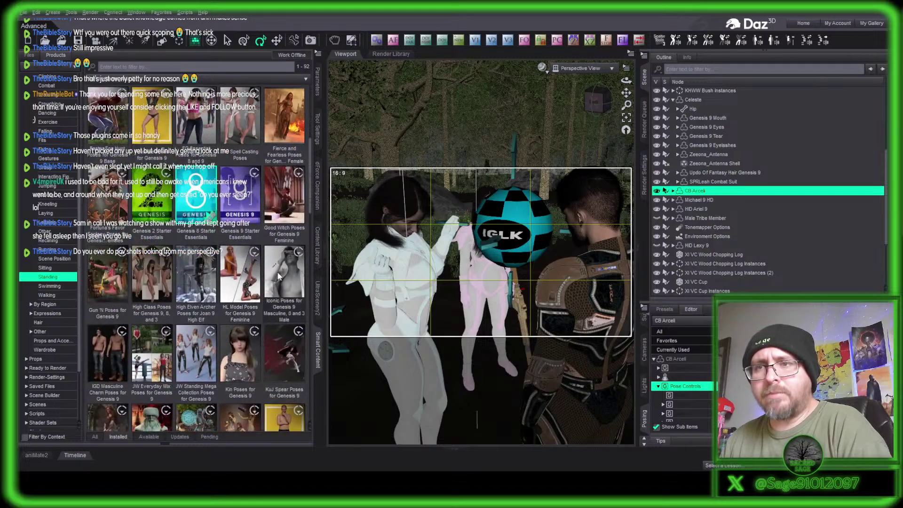
scroll(248, 278, down, 3)
scroll(245, 268, down, 1)
scroll(235, 276, down, 10)
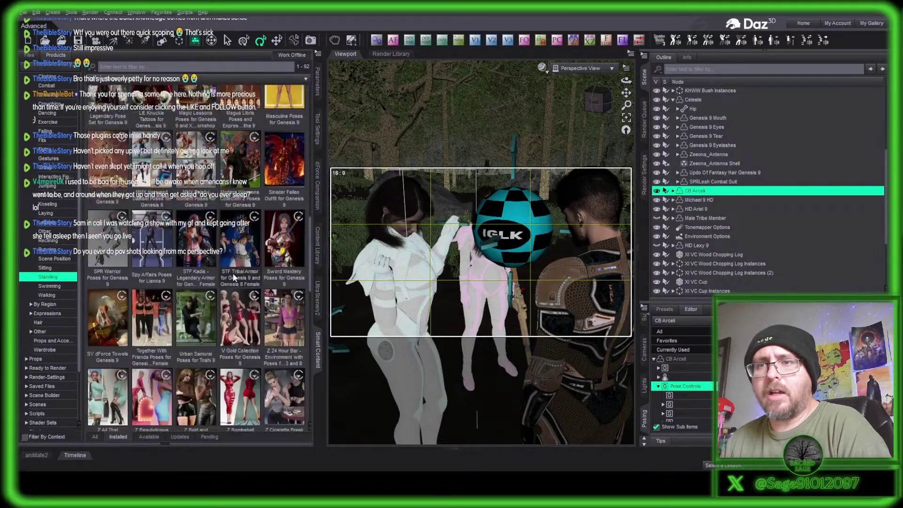
double_click(248, 283)
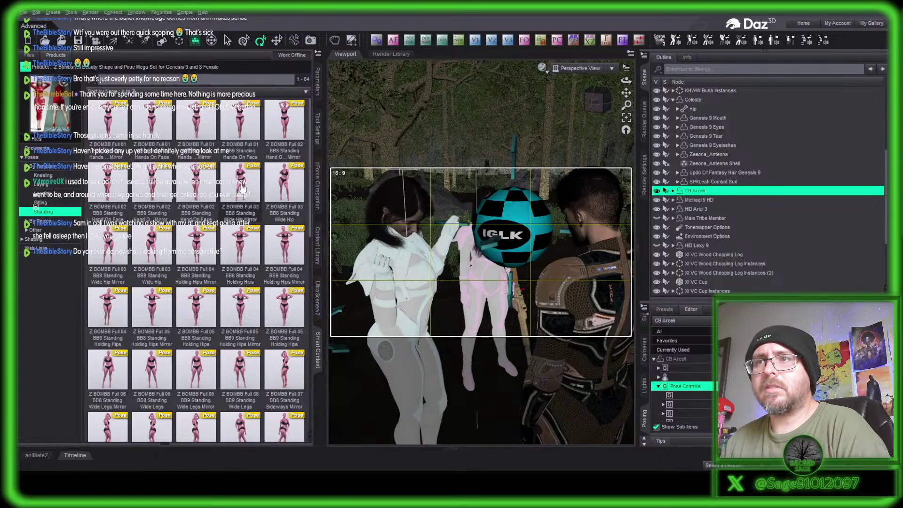
click(242, 188)
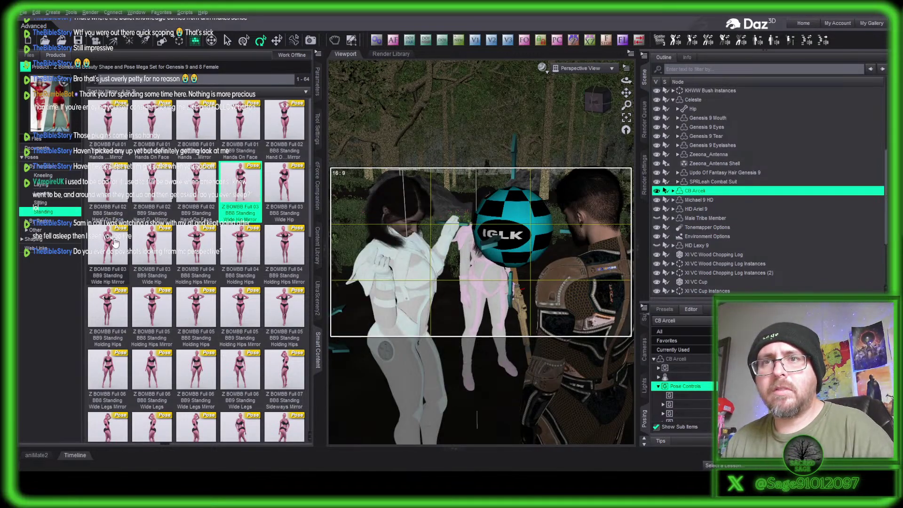
click(114, 242)
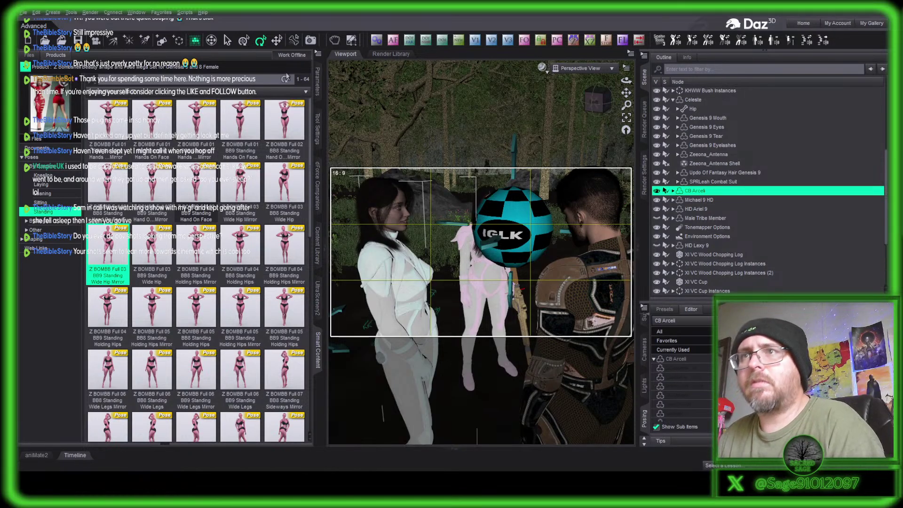
Set CB Arceli's Y Rotate to about -184.95 in her transforms.
click(318, 80)
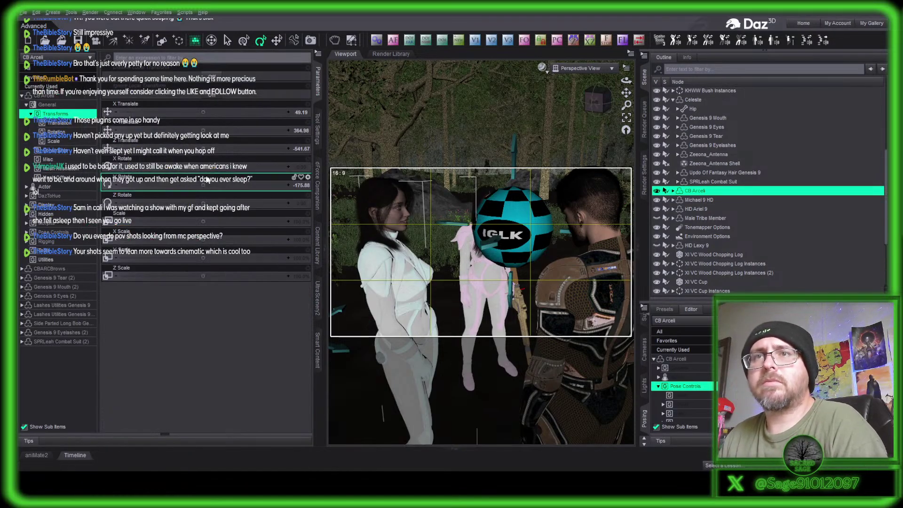
drag(202, 184, 199, 184)
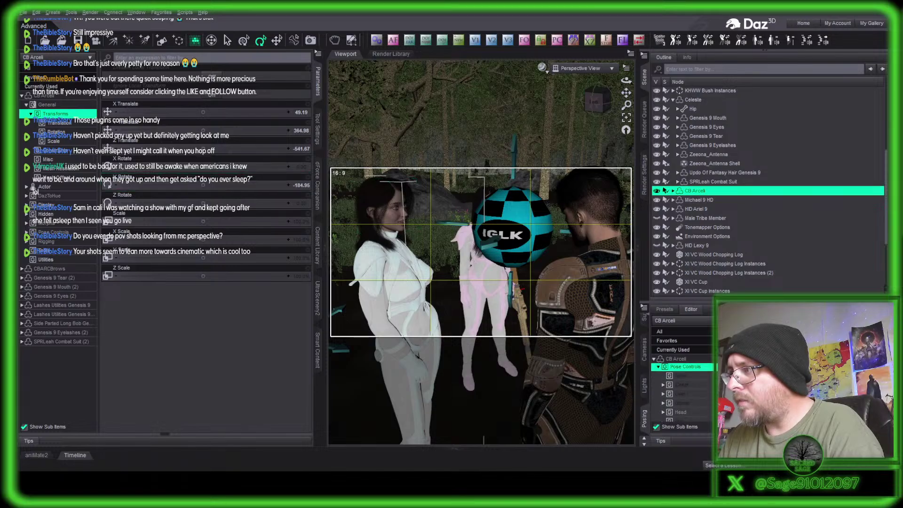
click(699, 353)
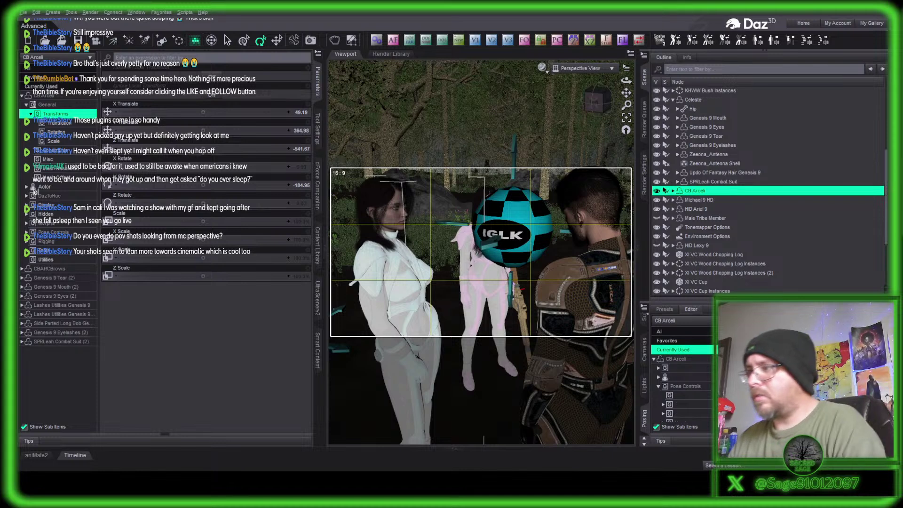
click(699, 386)
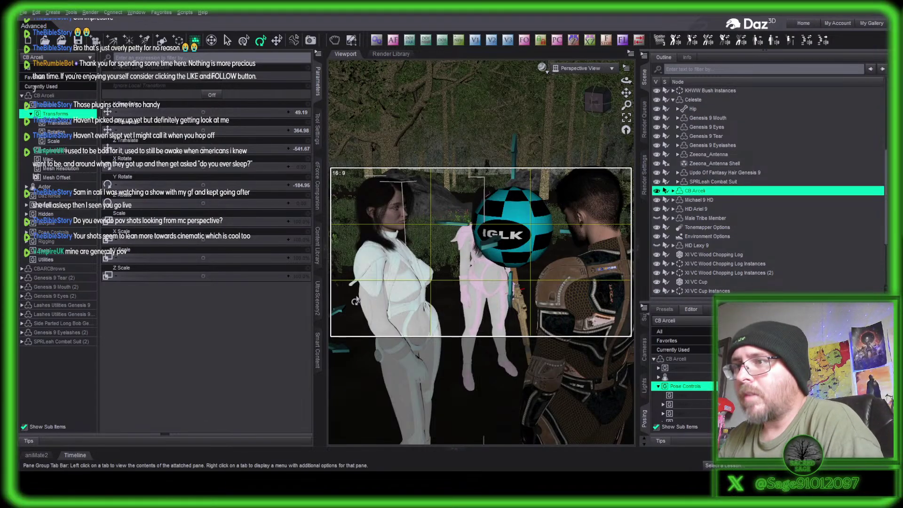
Raise and reposition IGLK1 Sphere Light (3) above the three figures, at about X 2.37, Y 486.36, Z -556.07.
click(500, 244)
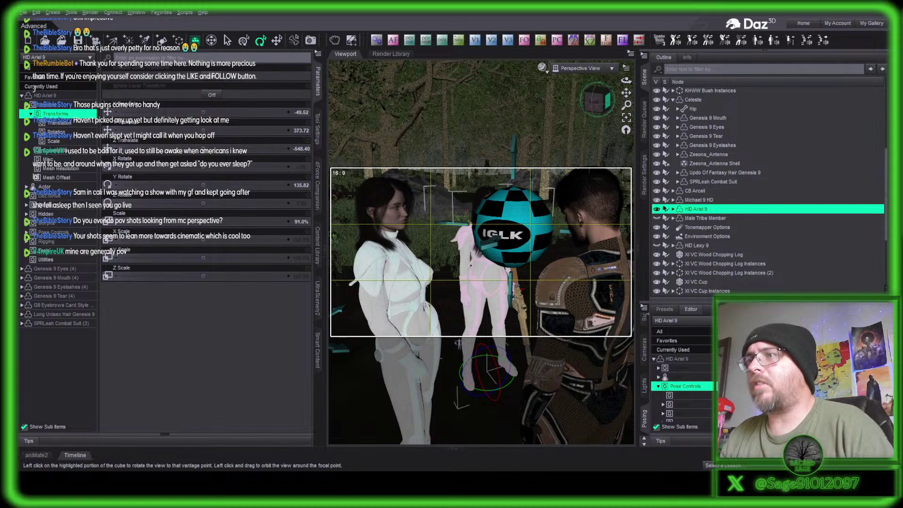
drag(595, 100, 596, 107)
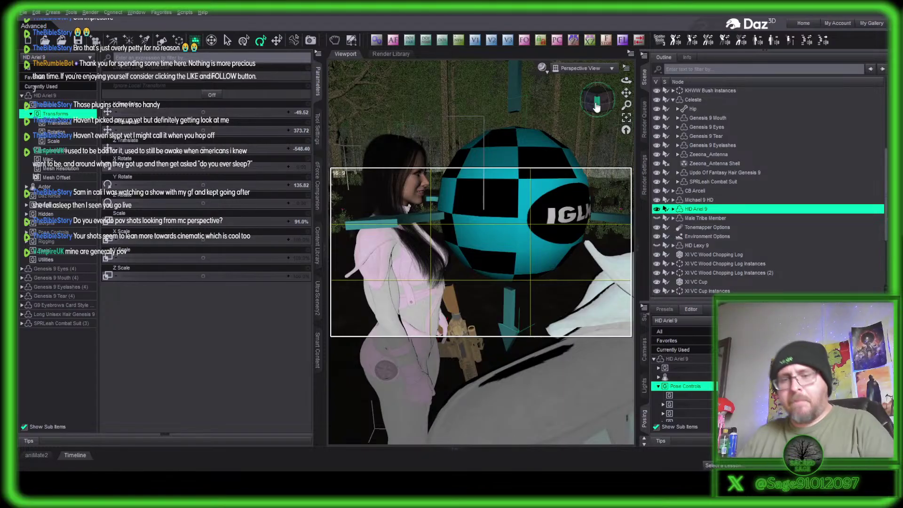
scroll(604, 103, up, 1)
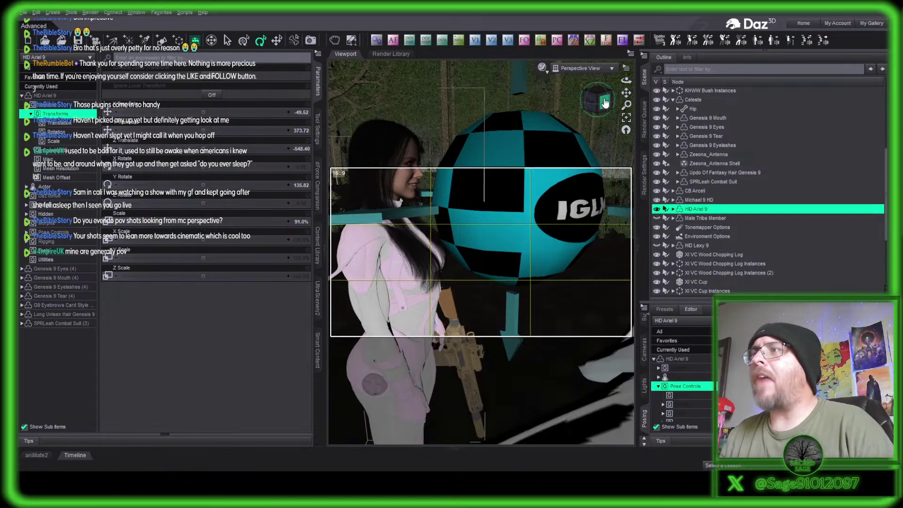
drag(604, 103, 605, 104)
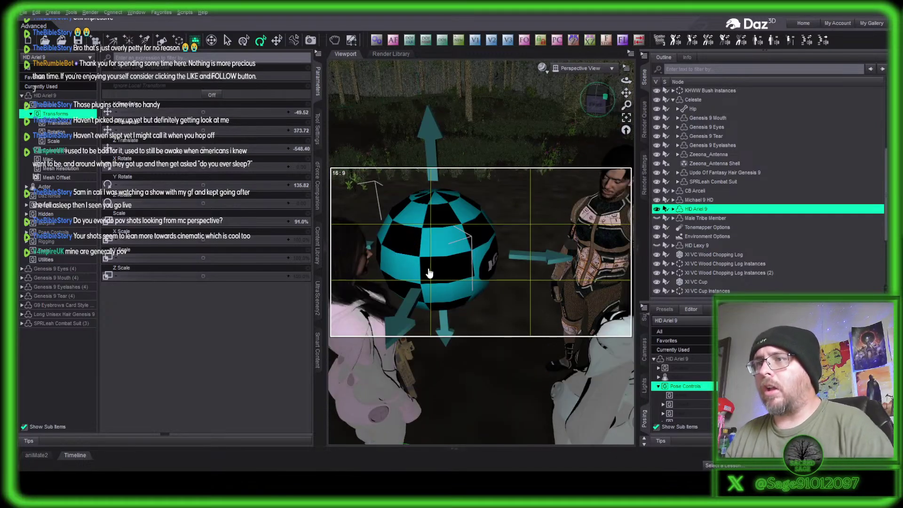
click(481, 259)
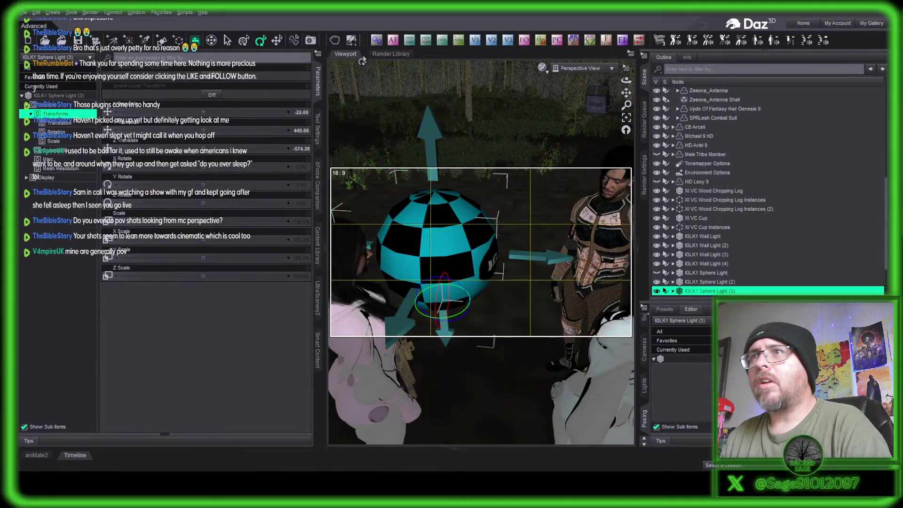
click(277, 40)
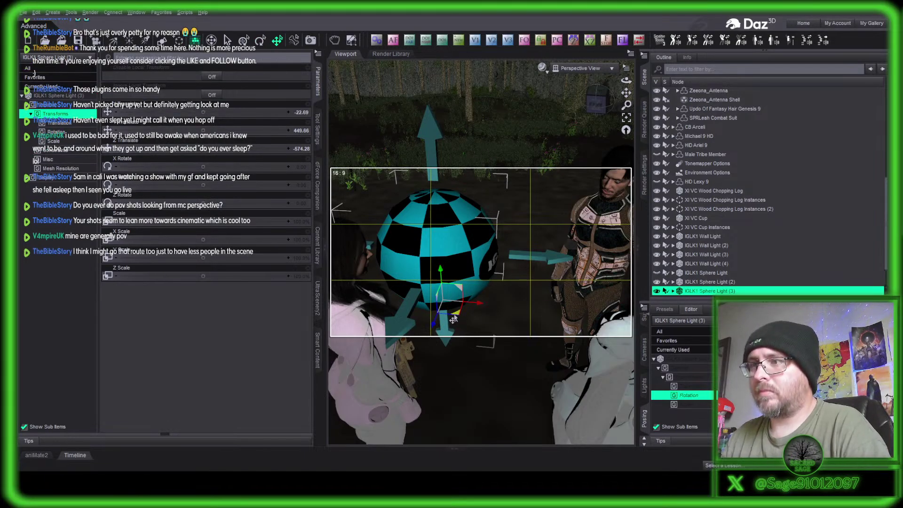
drag(453, 320, 519, 211)
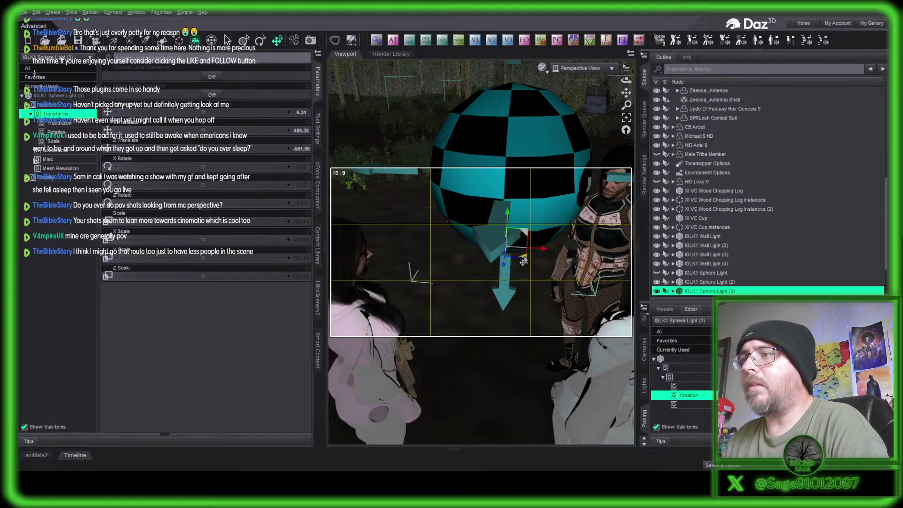
drag(522, 263, 511, 269)
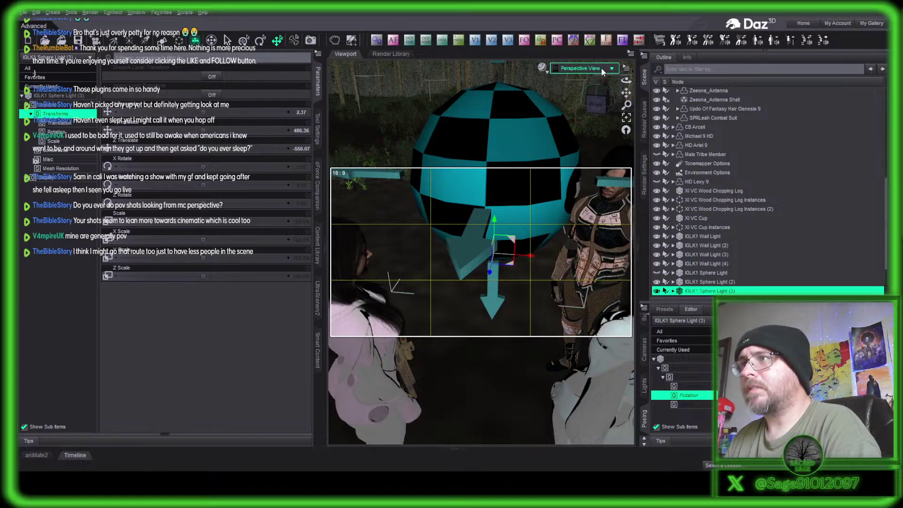
Check the light placement through Camera (65mm) 1, select HD Ariel 9 and return to Perspective View.
click(621, 151)
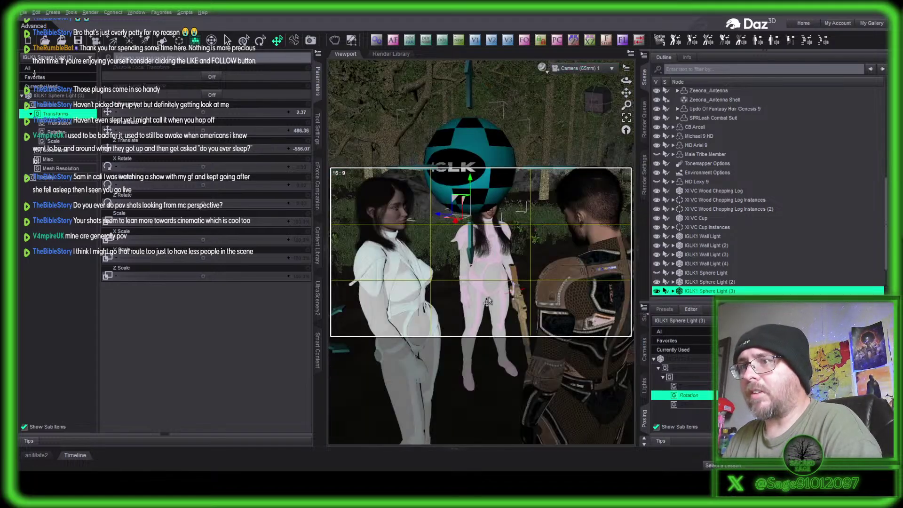
click(502, 279)
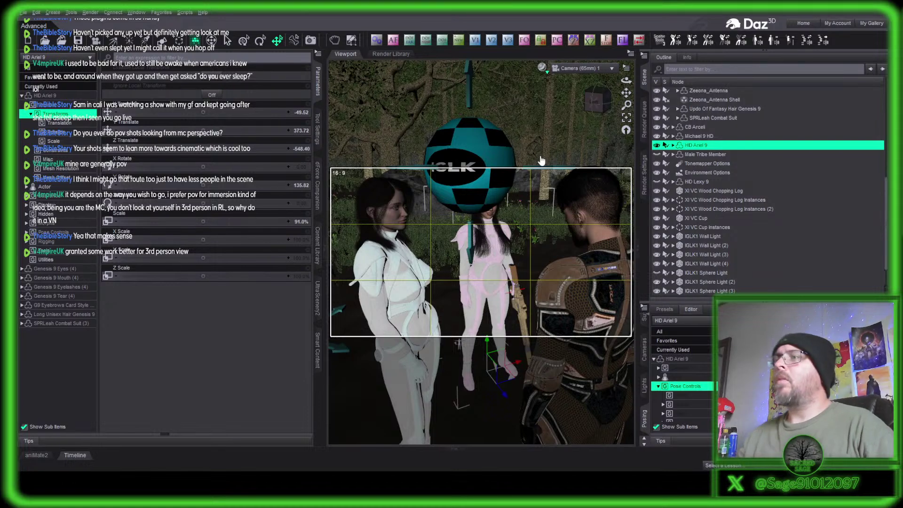
click(588, 69)
click(596, 103)
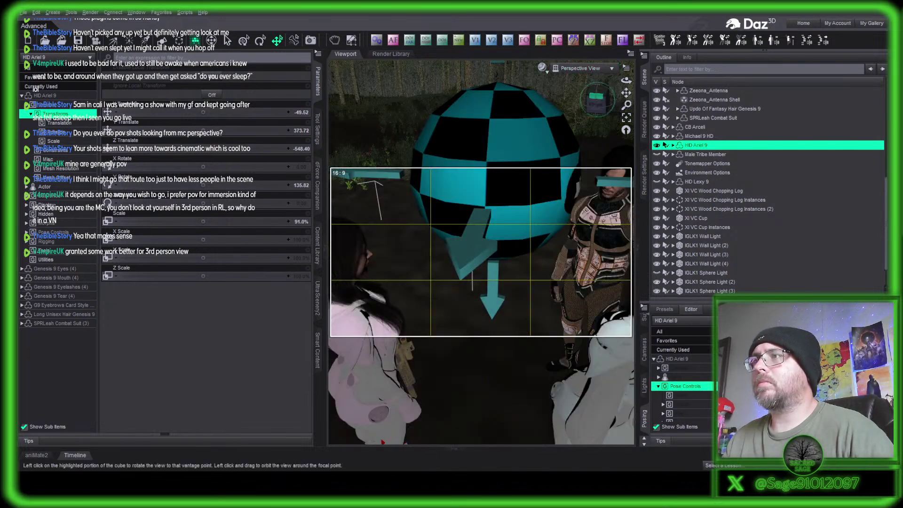
Move IGLK1 Sphere Light (3) out of the shot's centre to about X -8.52, Z -620.09, and check it through Camera (65mm) 1.
mouse_move(596, 103)
mouse_down()
mouse_move(588, 136)
mouse_move(596, 111)
mouse_up()
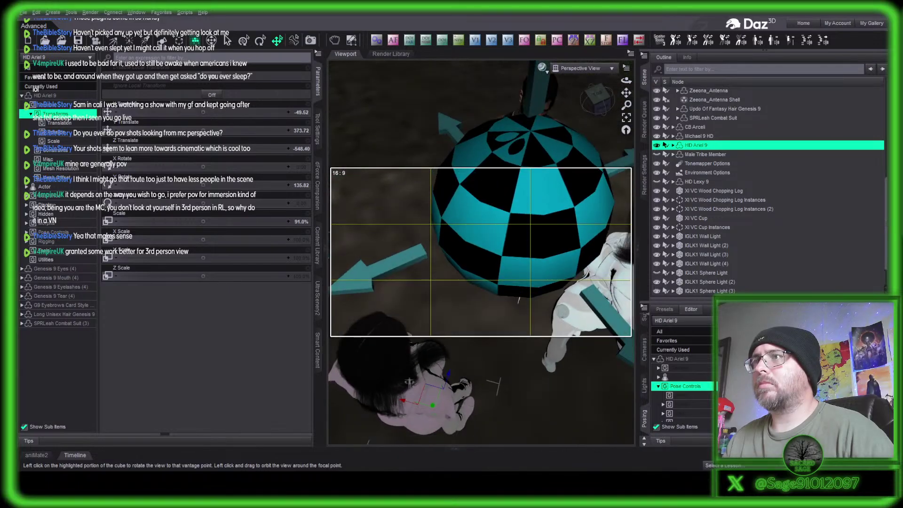
scroll(596, 101, down, 10)
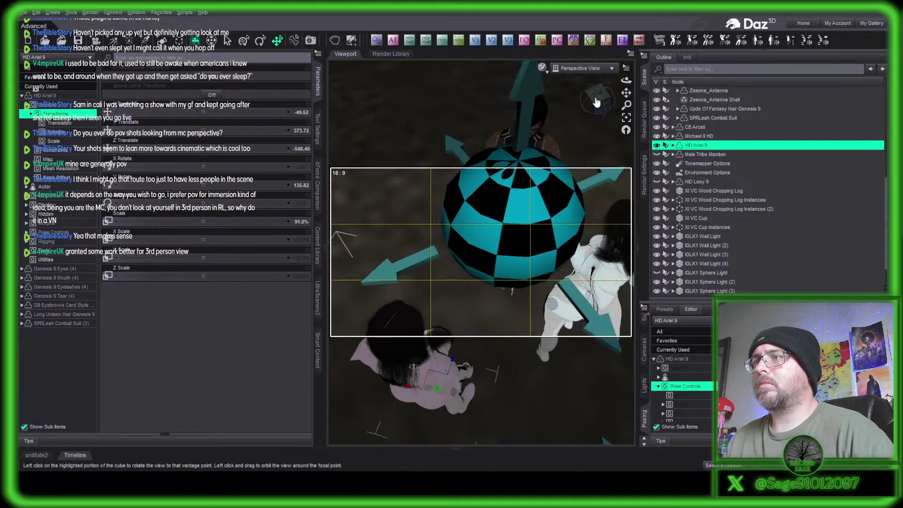
click(486, 250)
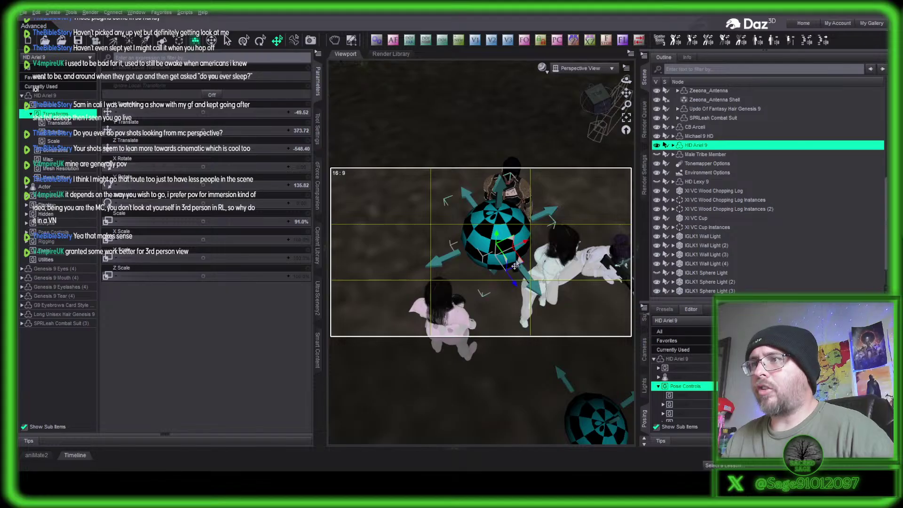
drag(517, 269, 449, 248)
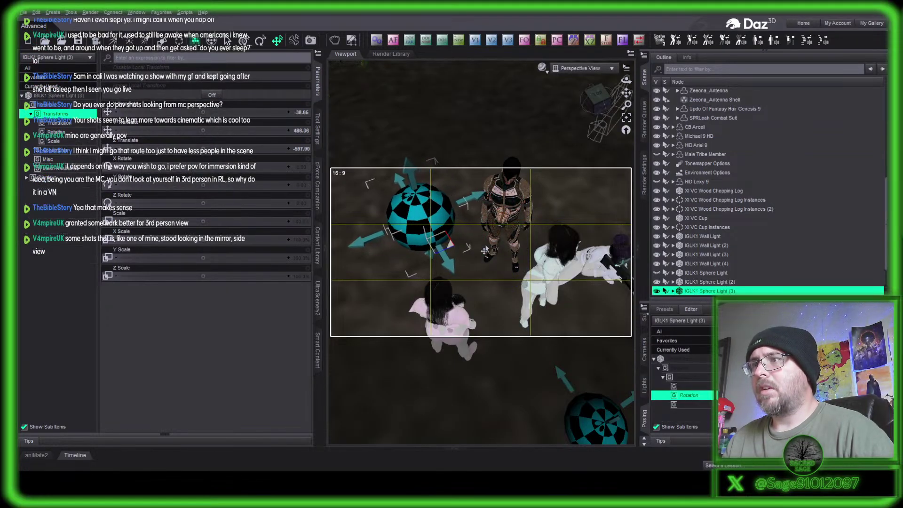
drag(596, 94, 556, 95)
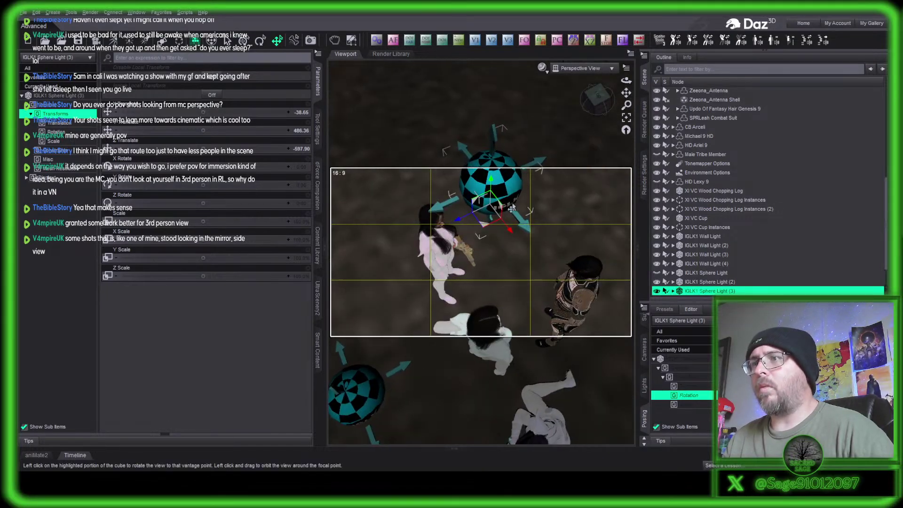
drag(493, 233, 522, 244)
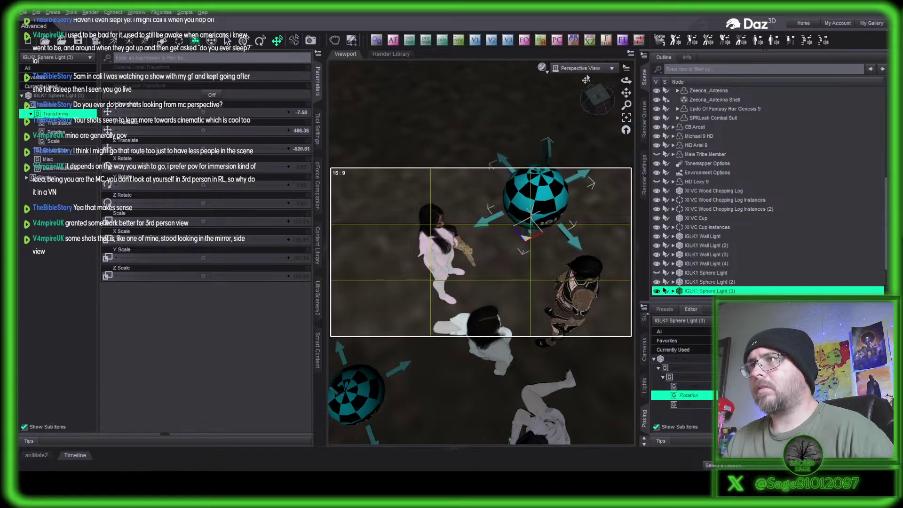
click(598, 146)
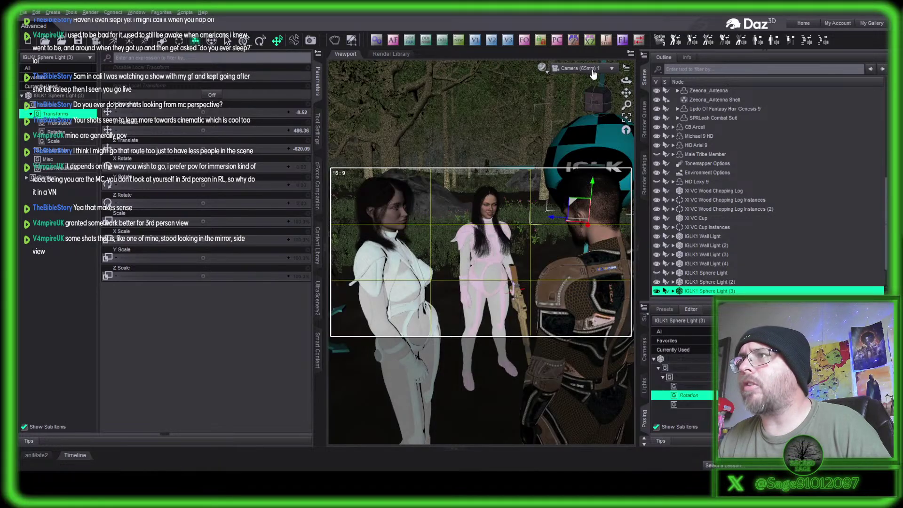
Move and raise IGLK1 Sphere Light (2) to about X 150.08, Y 464.60, Z -567.30, and check it through Camera (65mm) 1.
click(592, 71)
click(581, 79)
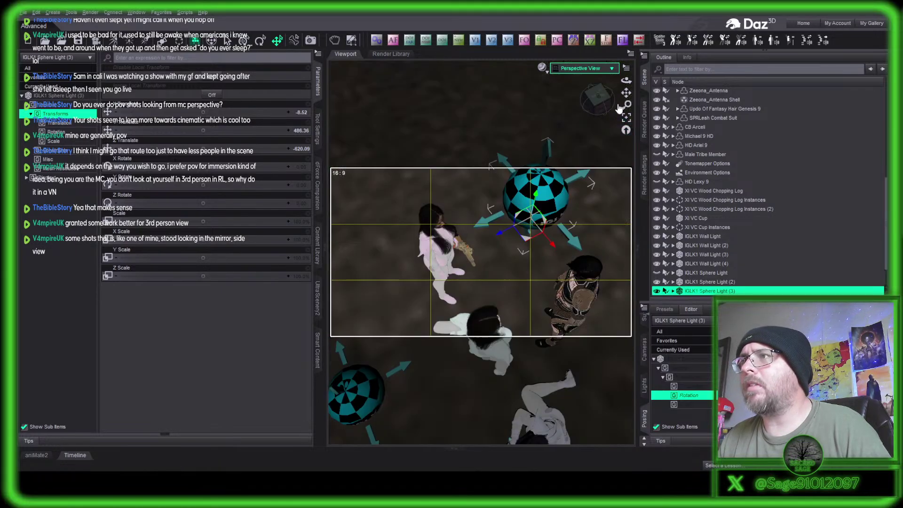
click(365, 400)
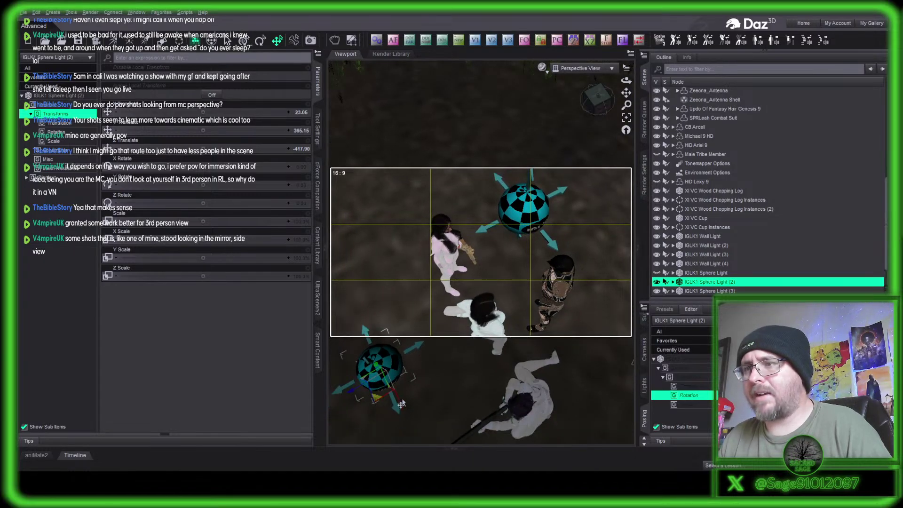
drag(374, 399, 533, 408)
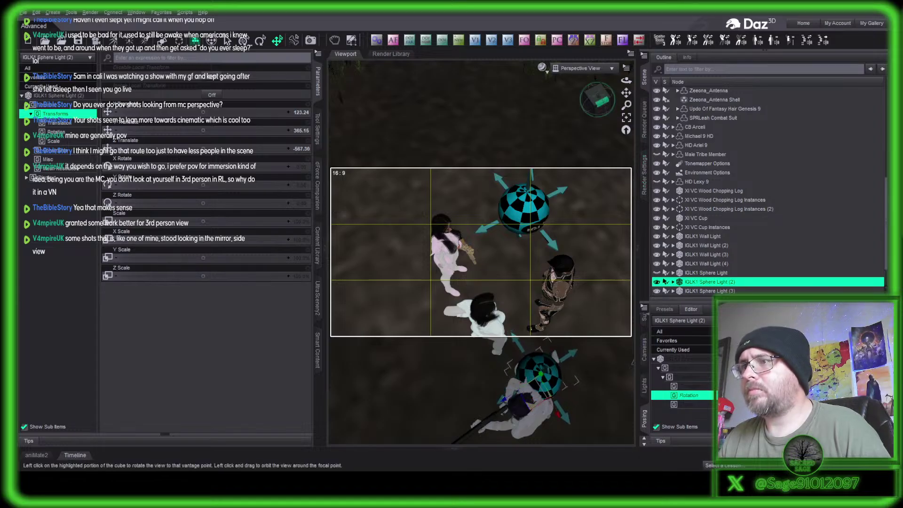
drag(604, 103, 524, 256)
drag(396, 396, 339, 357)
middle_drag(340, 358, 457, 356)
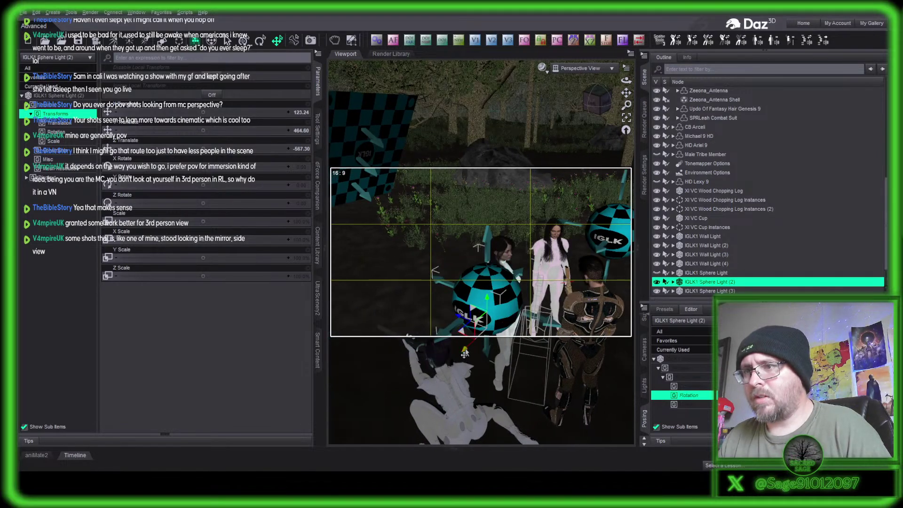
drag(461, 358, 432, 374)
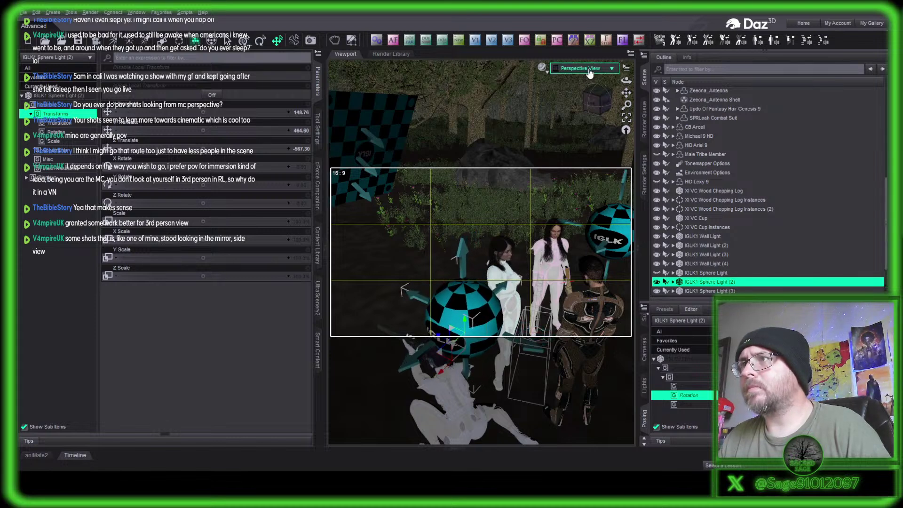
key(ctrl+1)
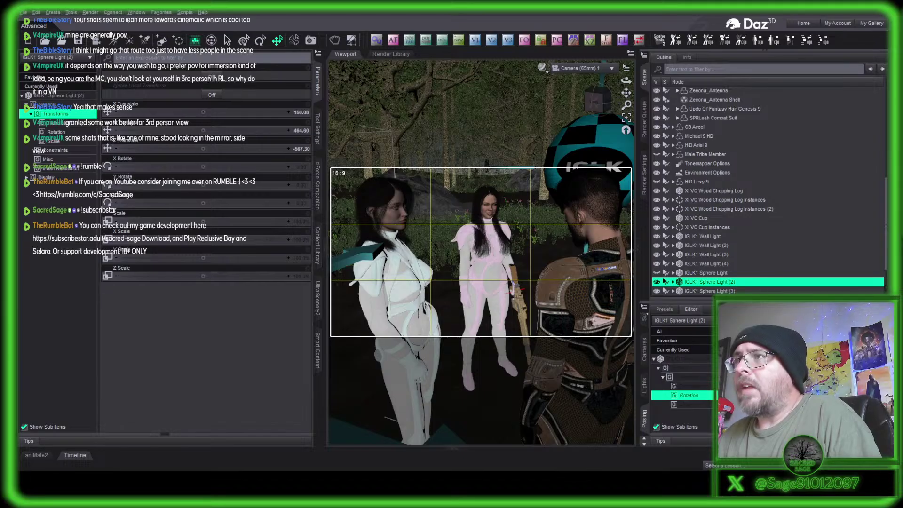
Shift IGLK1 Sphere Light (2) closer to the standing figures, to about X 125.50, Z -558.52.
click(585, 71)
click(585, 79)
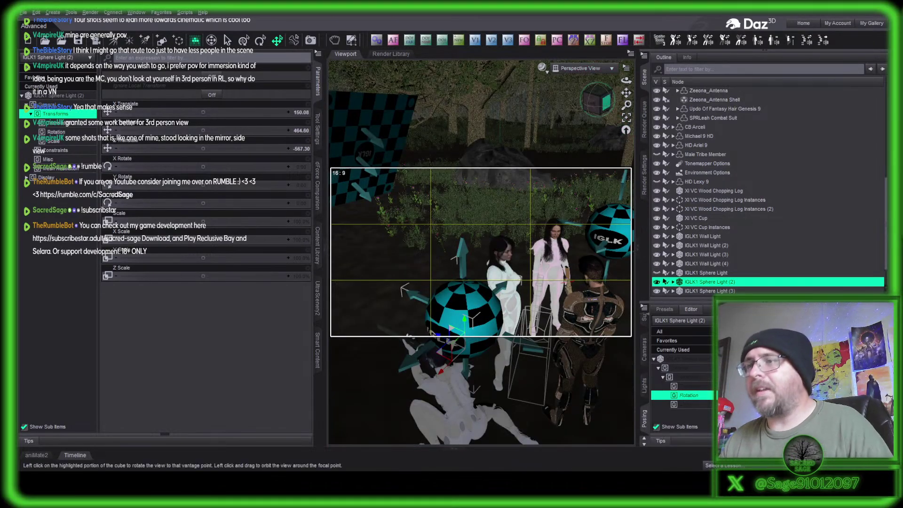
drag(596, 98, 605, 107)
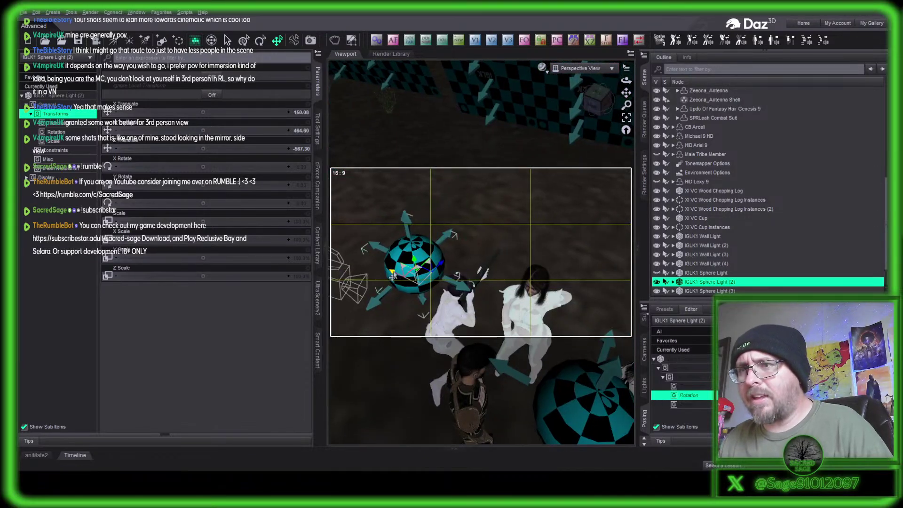
drag(392, 276, 465, 271)
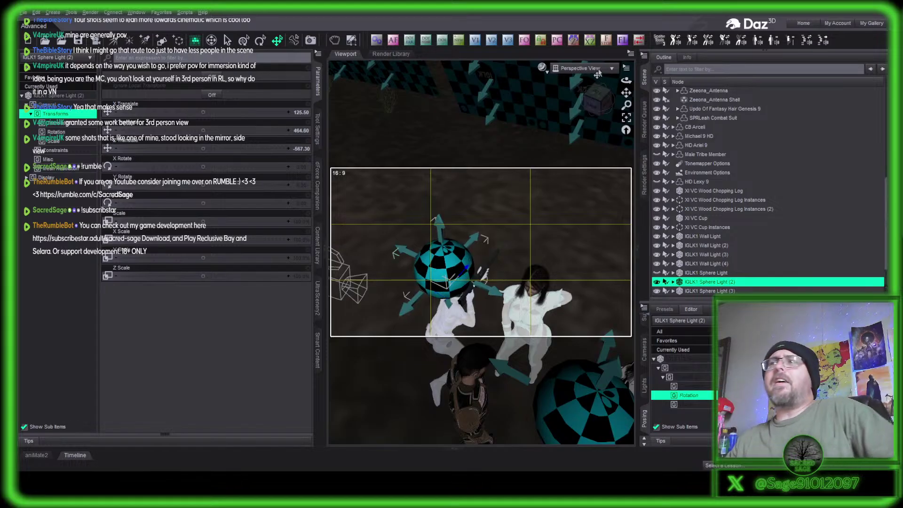
Preview the rendered lighting through Camera (65mm) 1, restore the textured display and inspect the figures from several angles in Perspective View.
drag(598, 70, 598, 69)
click(615, 144)
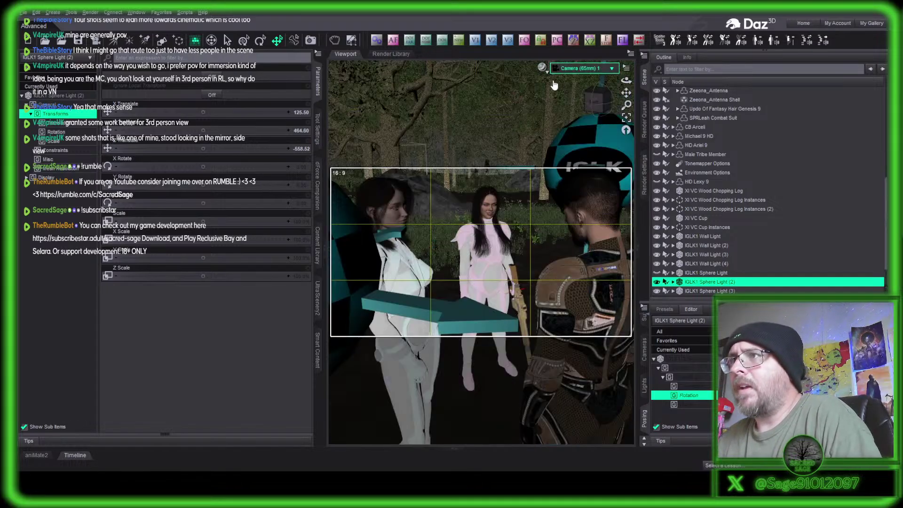
click(539, 71)
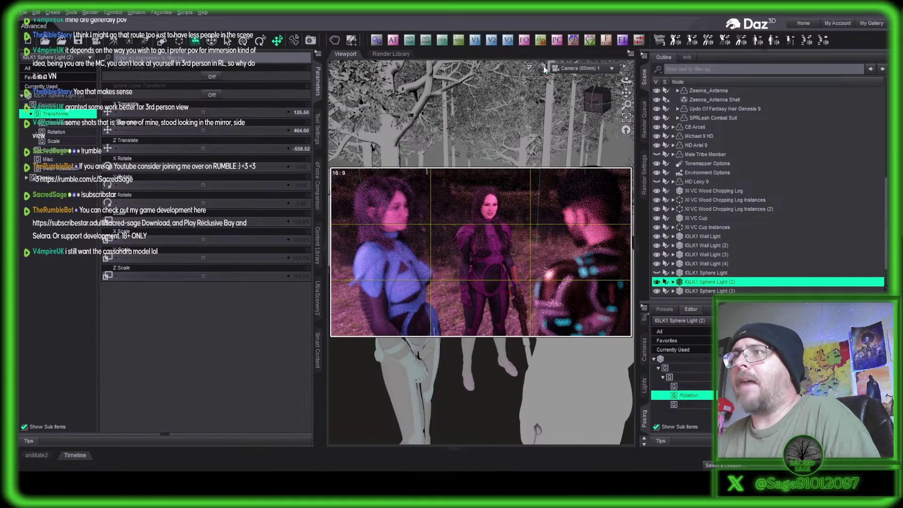
click(554, 156)
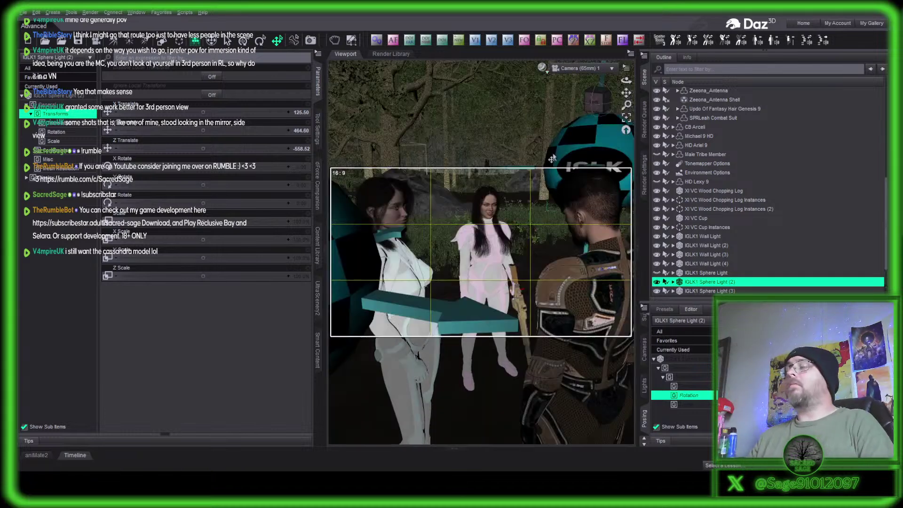
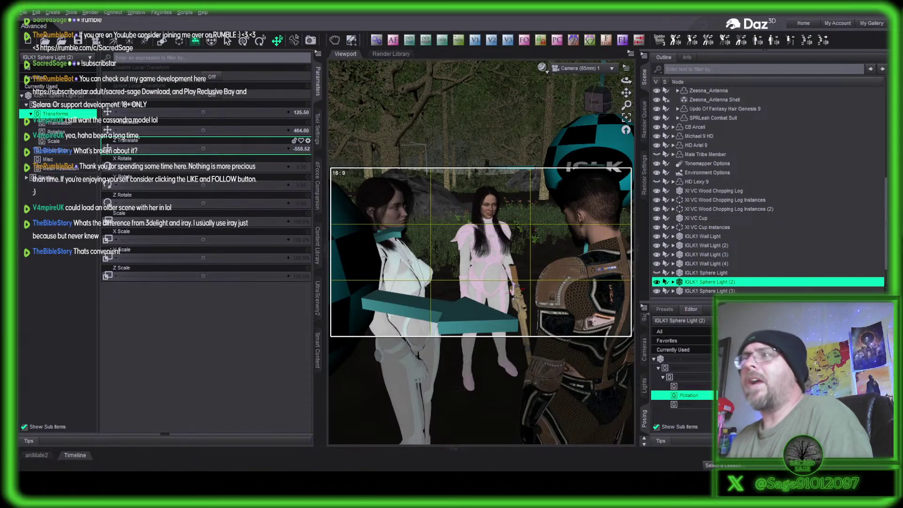
click(583, 68)
click(588, 75)
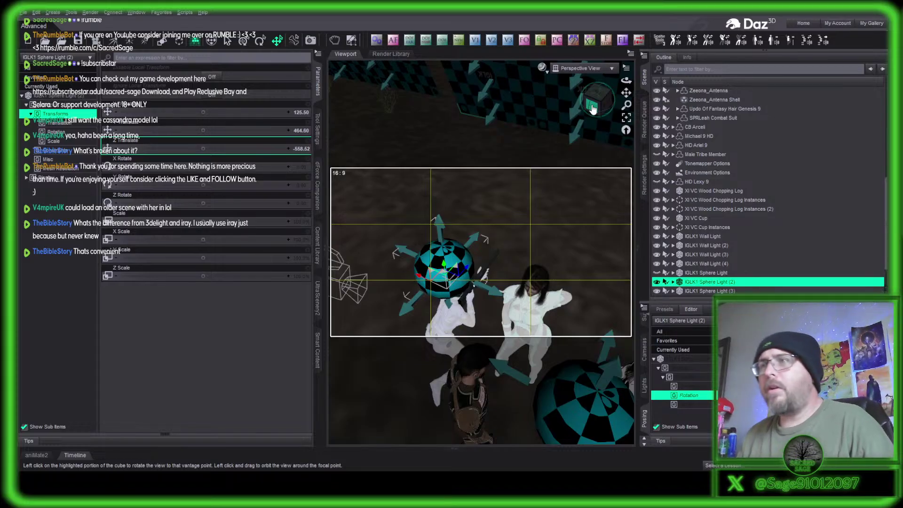
drag(596, 103, 592, 109)
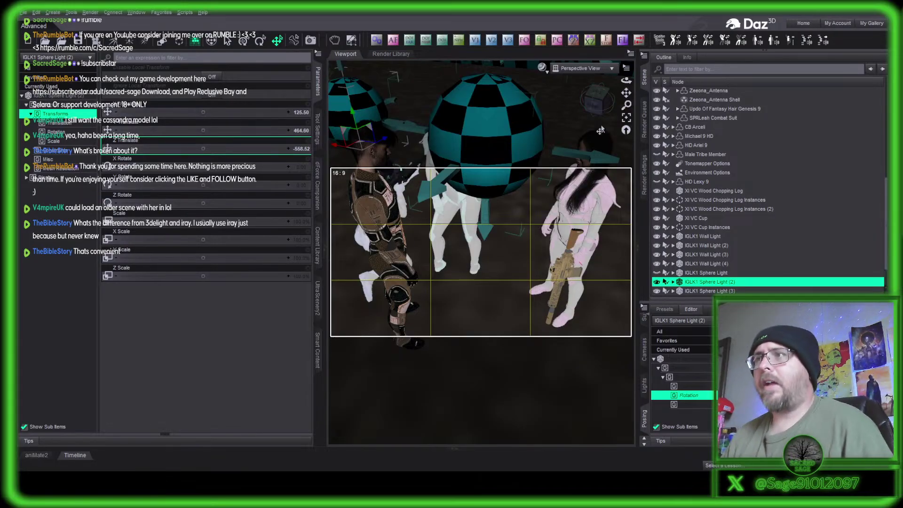
mouse_move(595, 113)
mouse_down()
mouse_move(583, 109)
mouse_move(596, 108)
mouse_up()
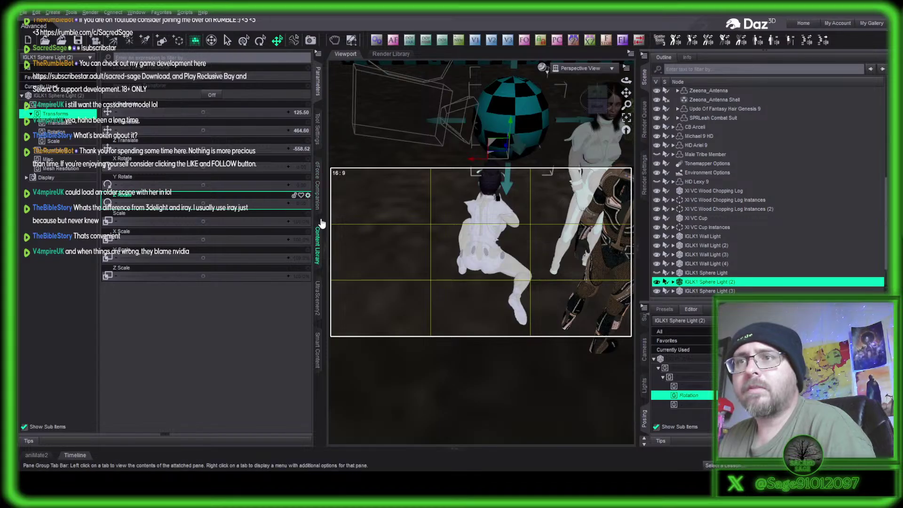
Open the Characters folder of saved custom content under My Library in the content library.
click(317, 246)
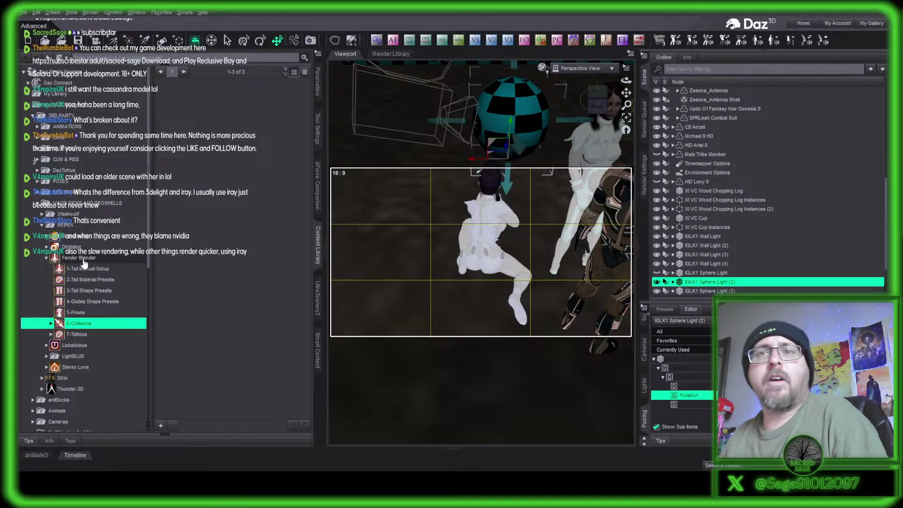
click(29, 95)
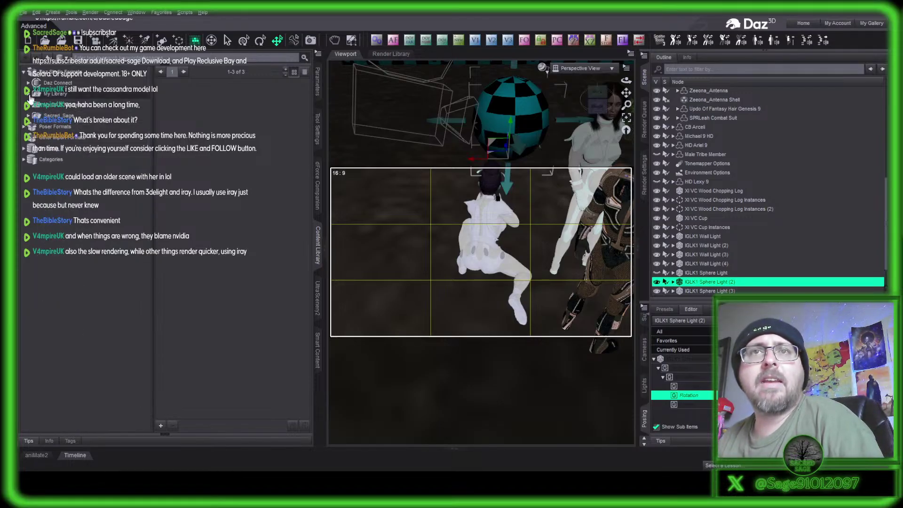
click(30, 96)
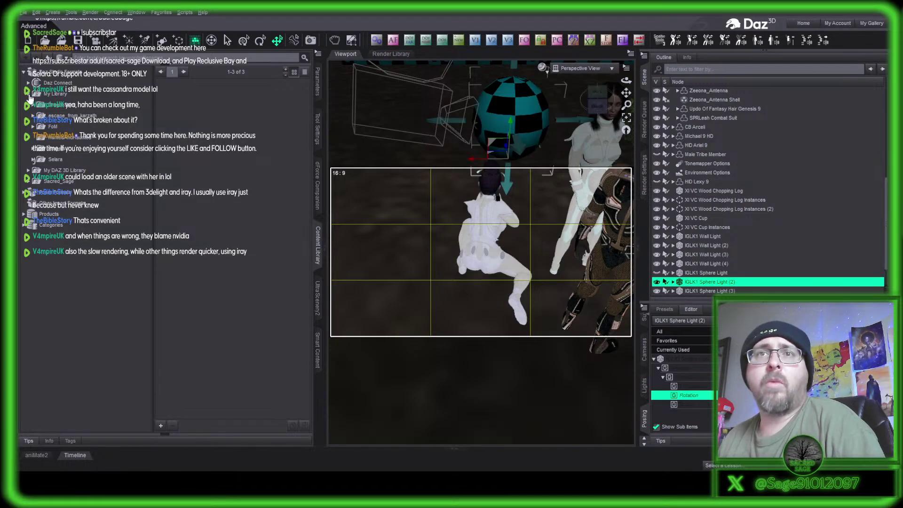
click(32, 149)
click(65, 149)
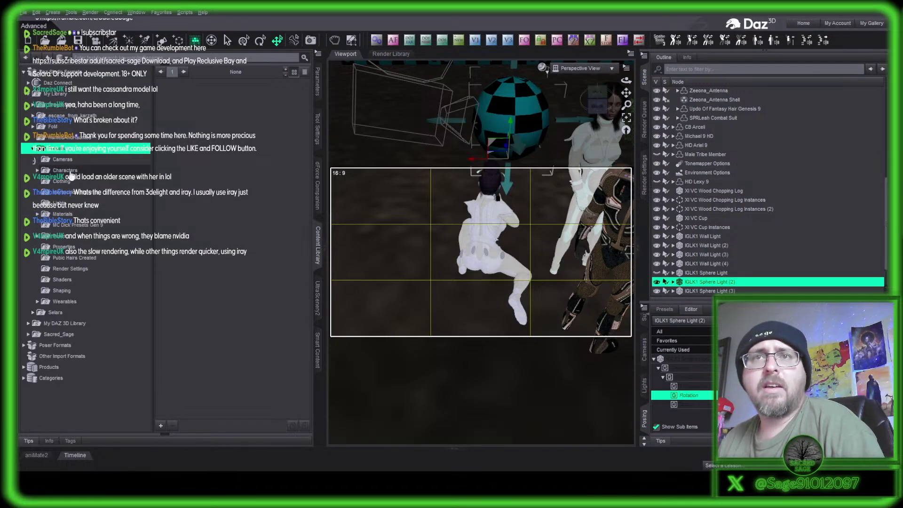
double_click(65, 170)
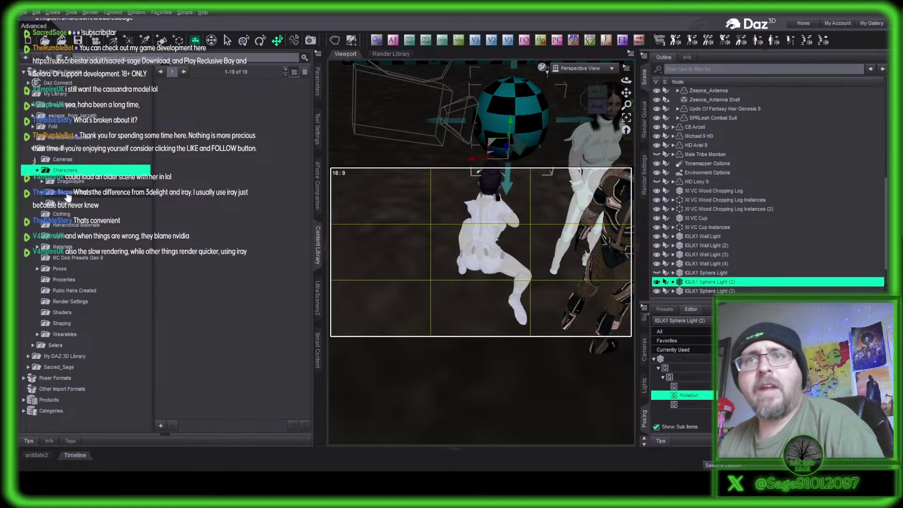
Examine the saved 8.1 characters and their Less Morphs subfolder in the content library, and collapse the Presets folder.
double_click(69, 192)
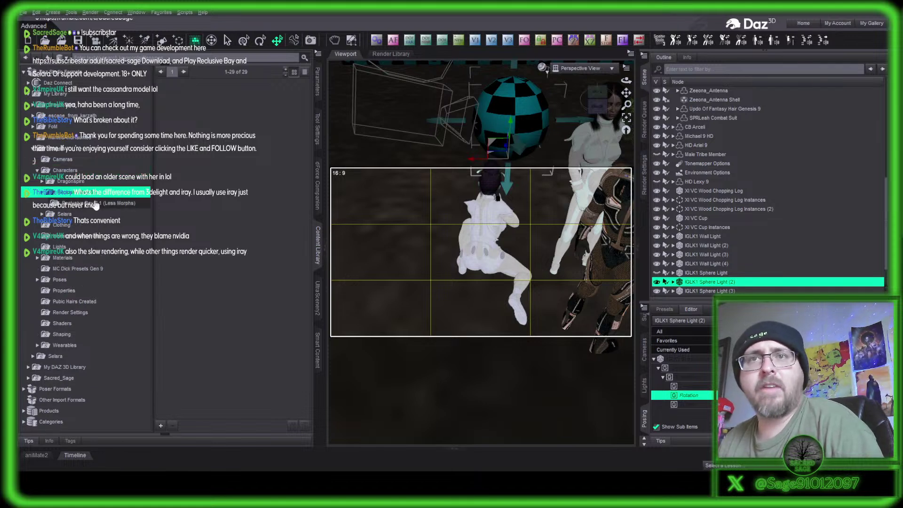
click(73, 204)
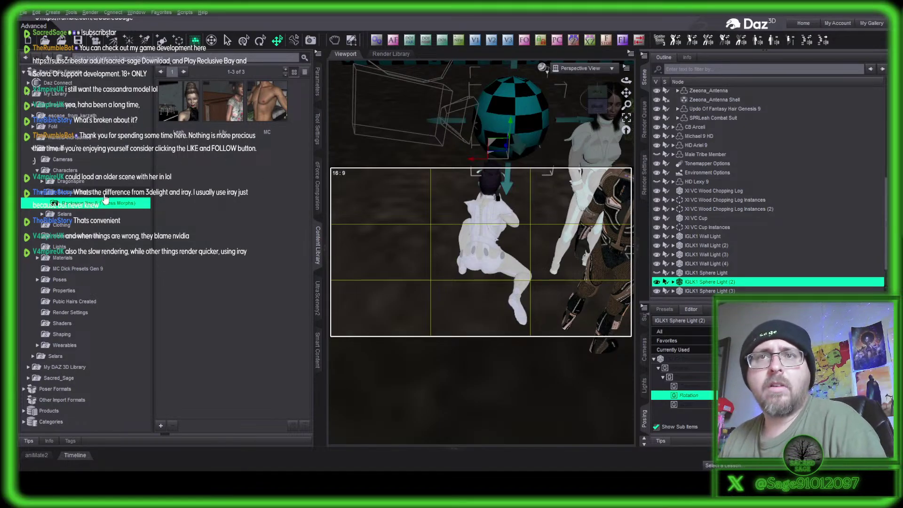
click(90, 193)
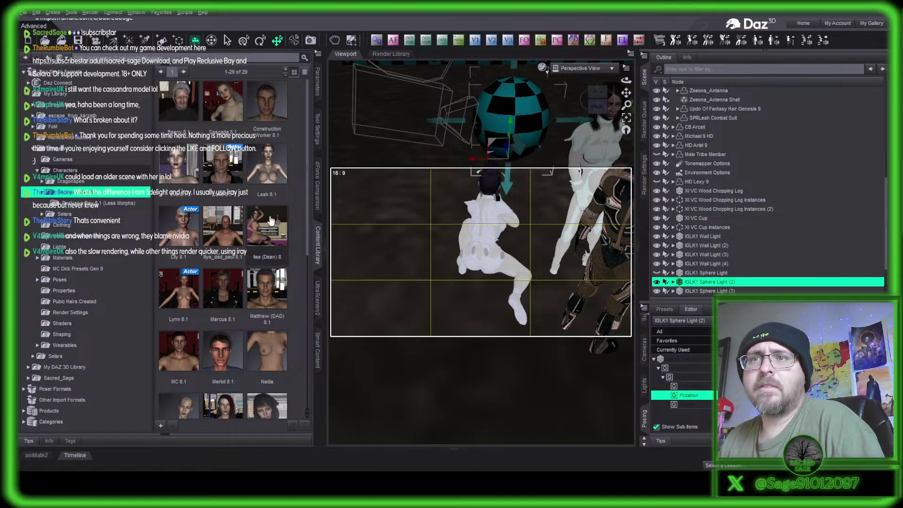
scroll(242, 226, down, 3)
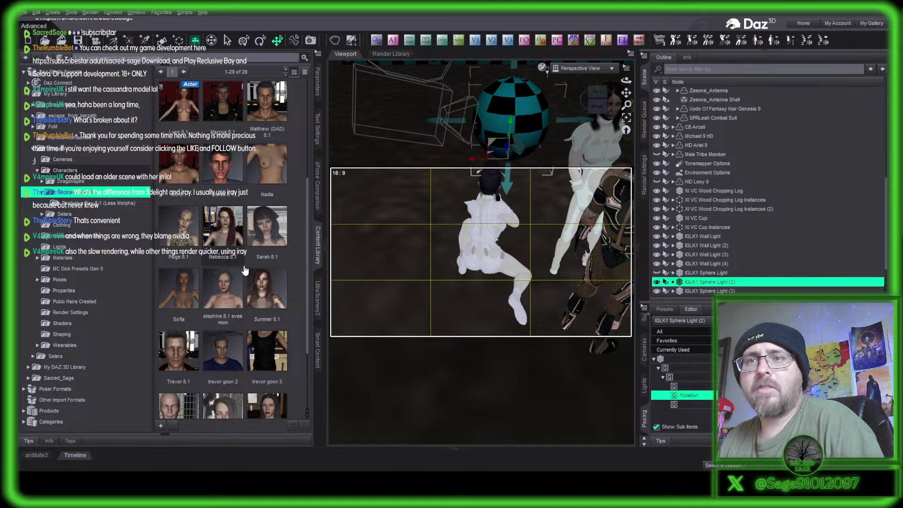
scroll(265, 297, down, 2)
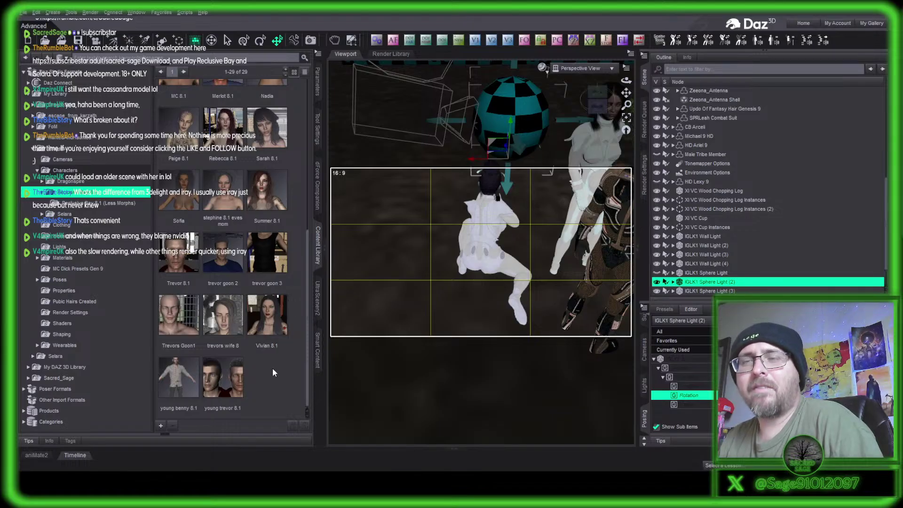
scroll(273, 372, up, 5)
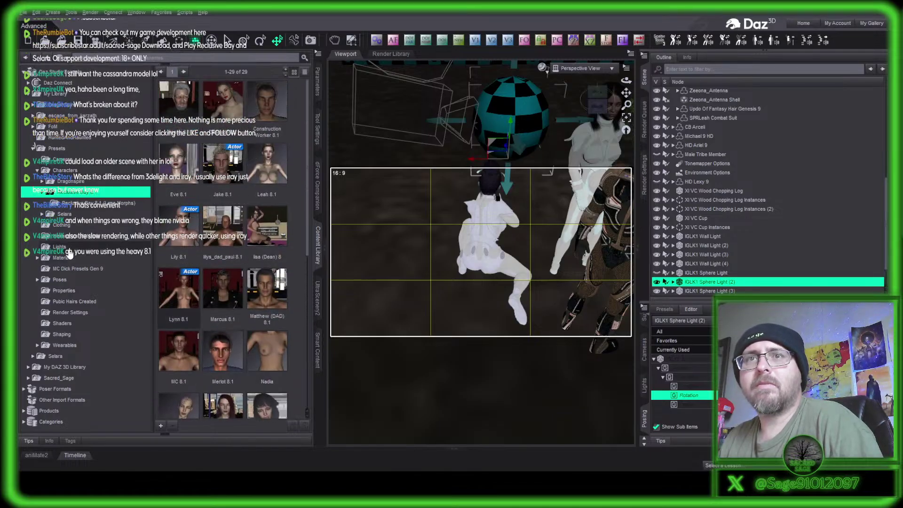
click(54, 148)
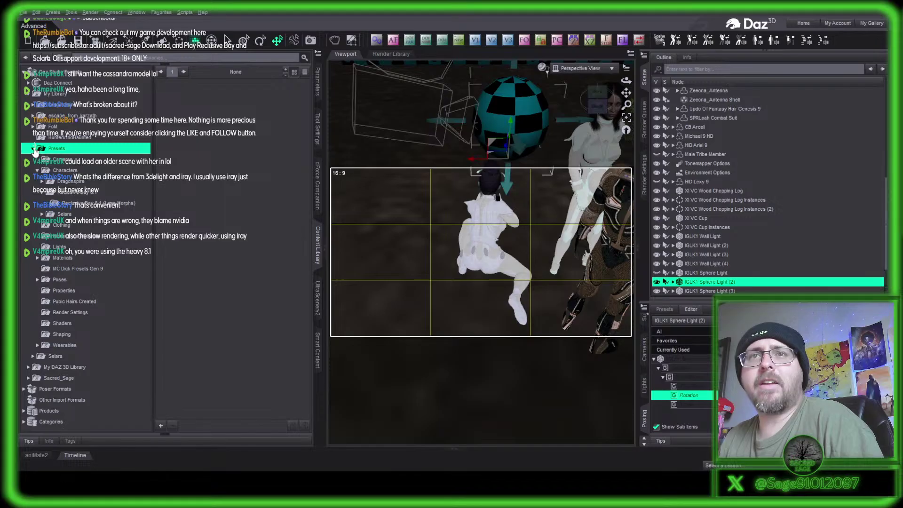
click(33, 149)
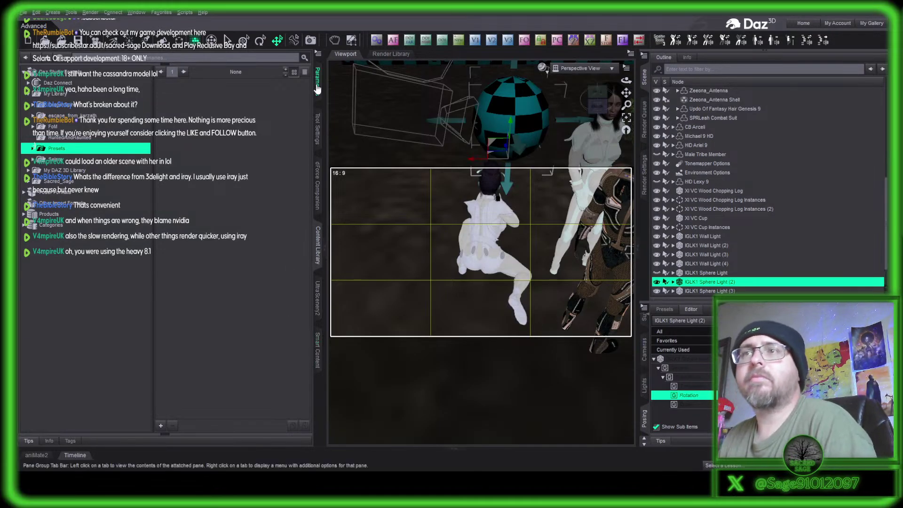
Apply the JW EPC1 01M Standing Basic pose from Easier Pose Creation 1 for Genesis 9 to the crouching Celeste figure.
click(318, 357)
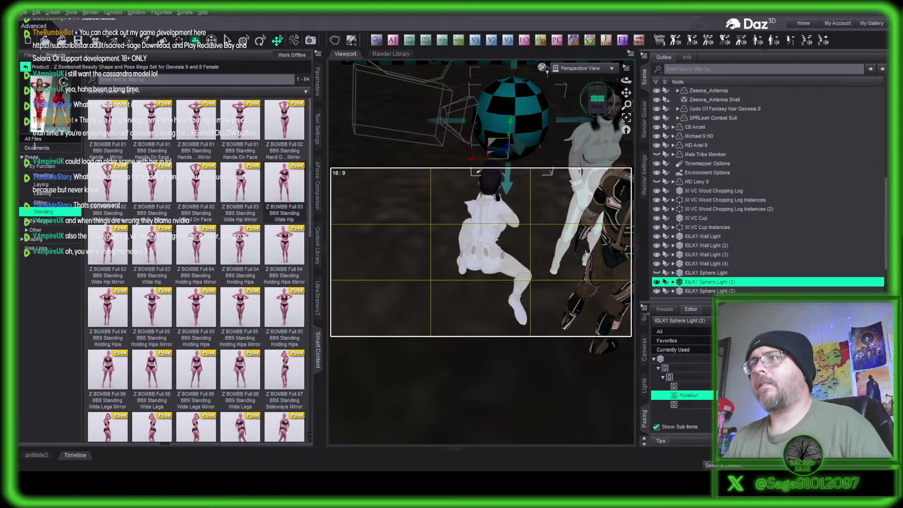
mouse_move(595, 106)
alt+mouse_down()
mouse_move(494, 118)
mouse_move(610, 103)
alt+mouse_up()
middle_drag(402, 287, 442, 282)
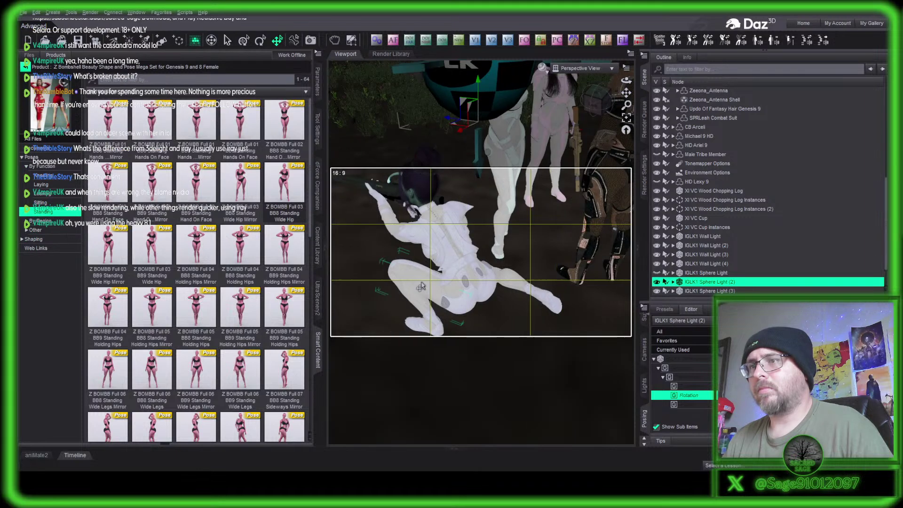
click(462, 261)
click(25, 66)
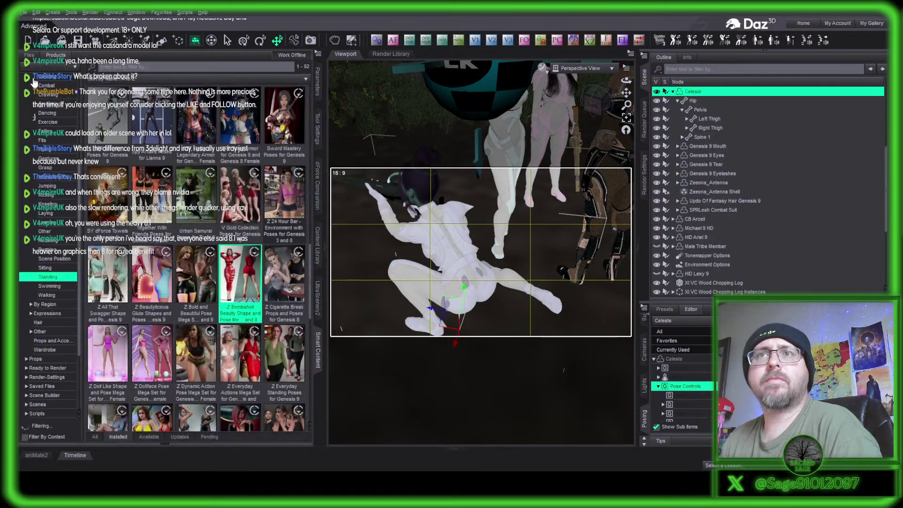
scroll(47, 306, down, 2)
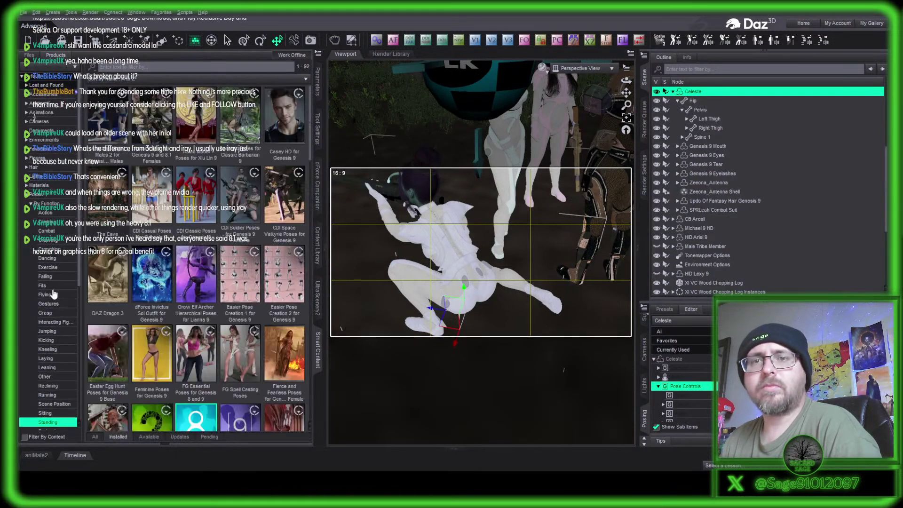
click(48, 380)
double_click(251, 278)
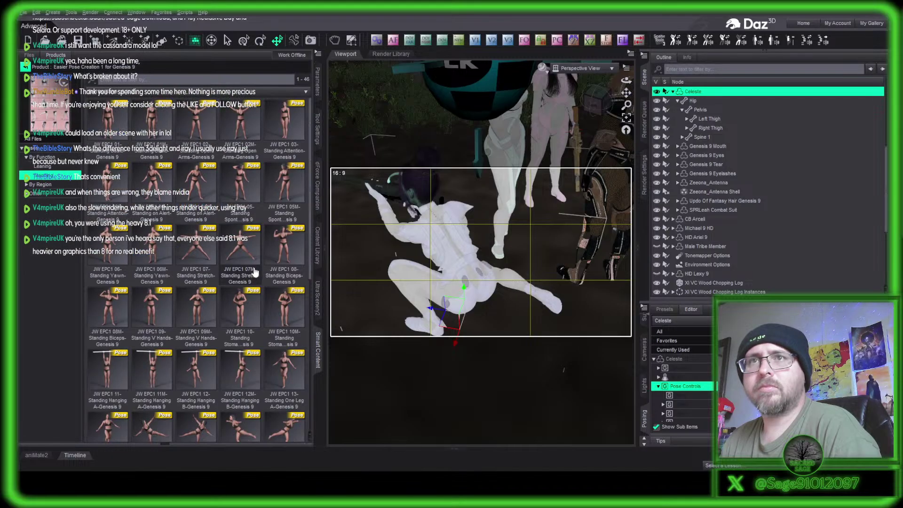
double_click(170, 136)
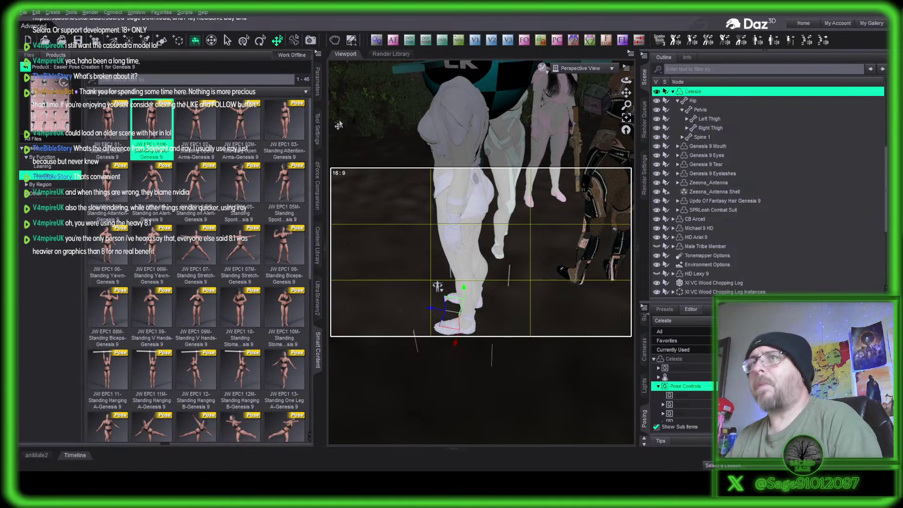
Rotate Celeste toward the other figures and move her into position with the group.
click(260, 41)
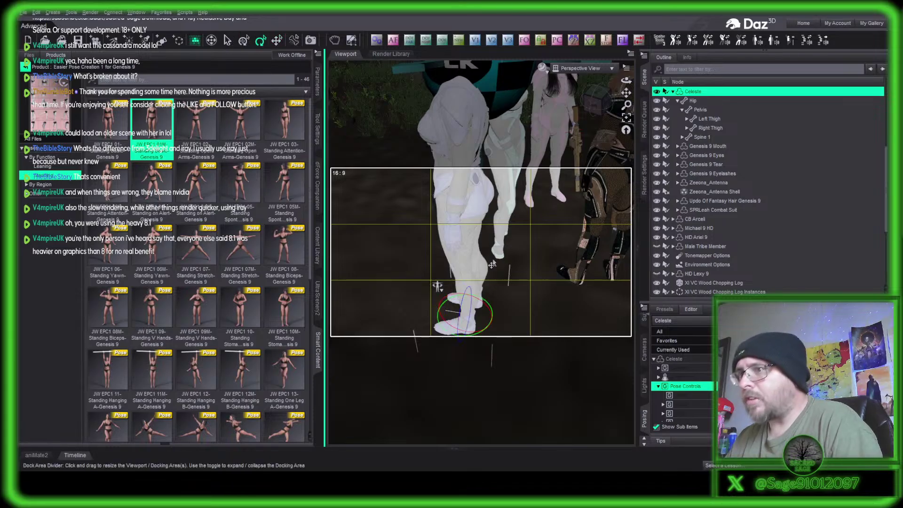
mouse_move(449, 338)
mouse_down()
mouse_move(422, 333)
mouse_move(442, 334)
mouse_up()
click(277, 40)
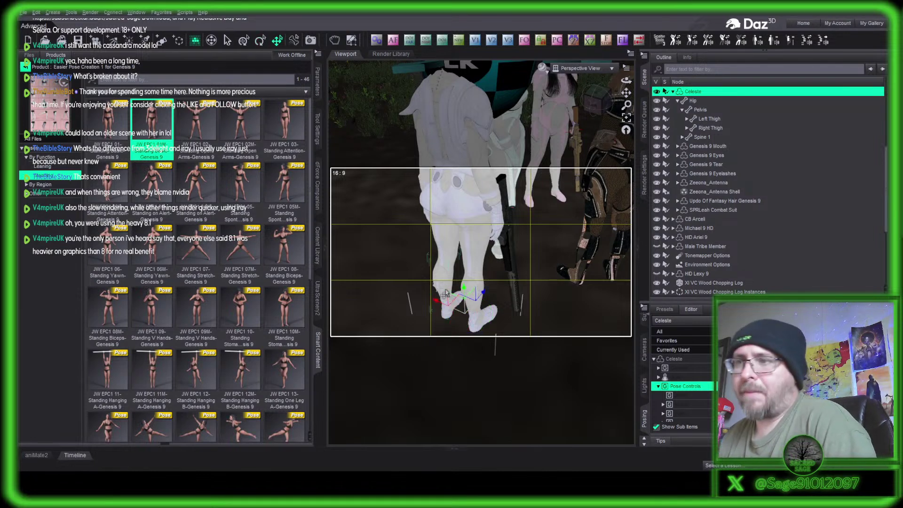
drag(472, 304, 484, 307)
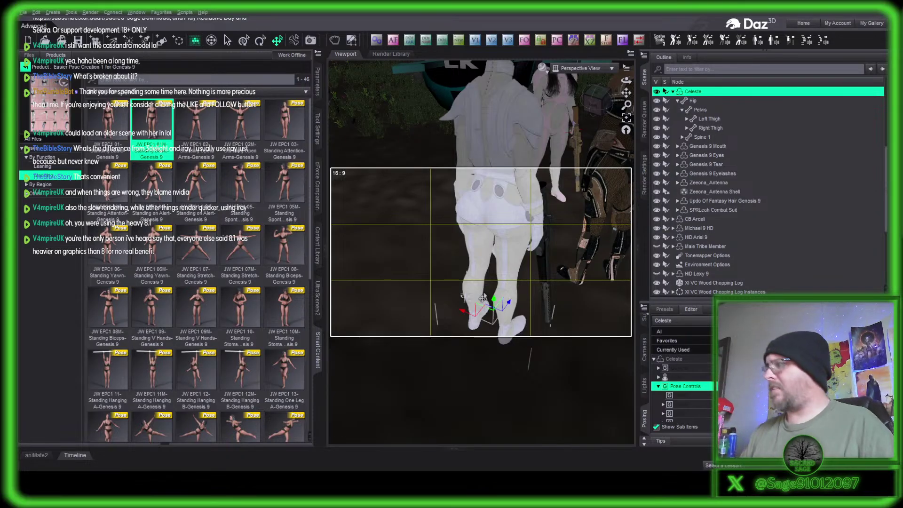
click(595, 104)
drag(596, 104, 604, 109)
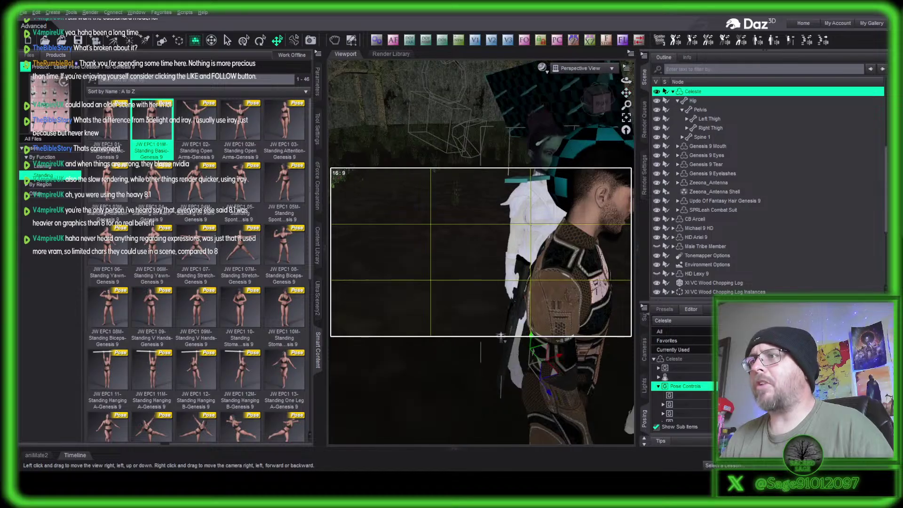
drag(610, 100, 610, 99)
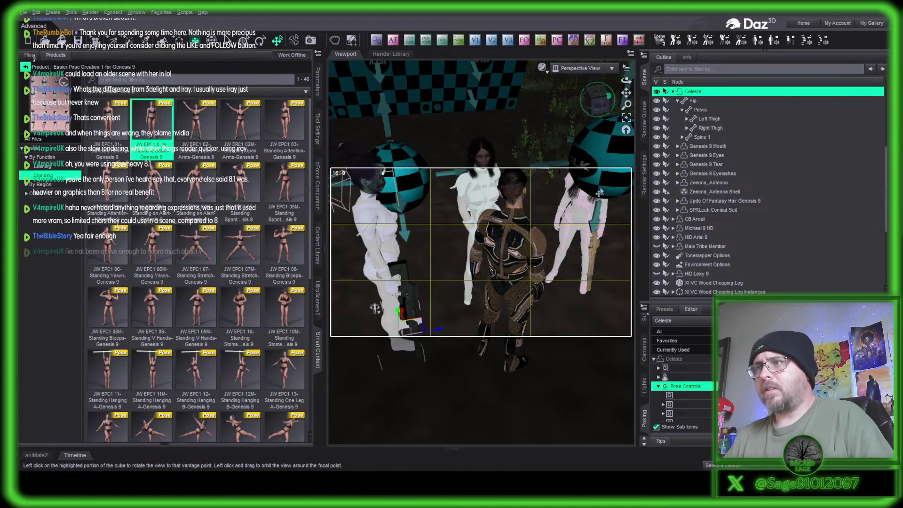
Hide HD Ariel 9 and move Michael 9 HD back, farther from the standing figures.
click(563, 238)
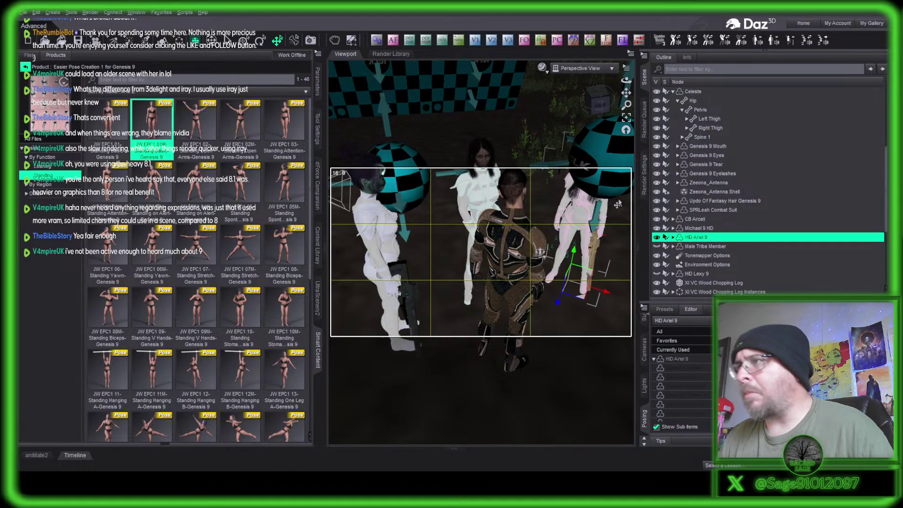
click(657, 237)
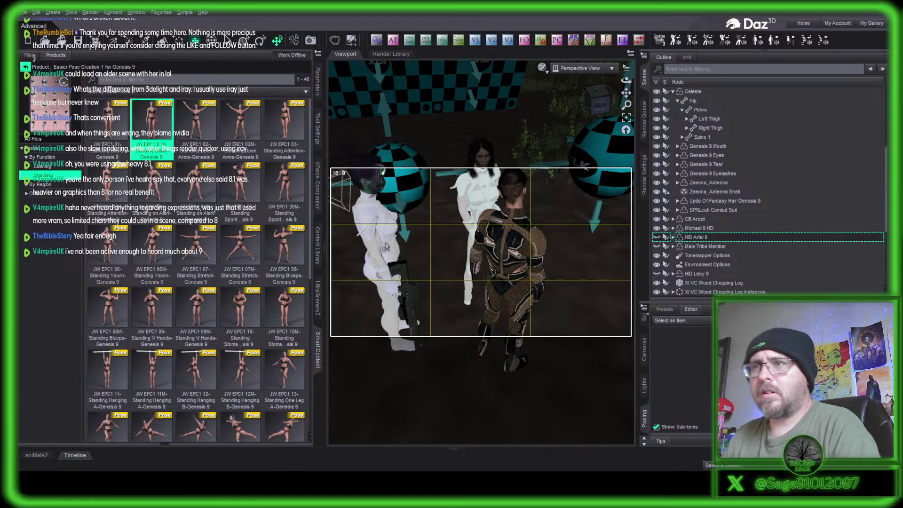
click(407, 187)
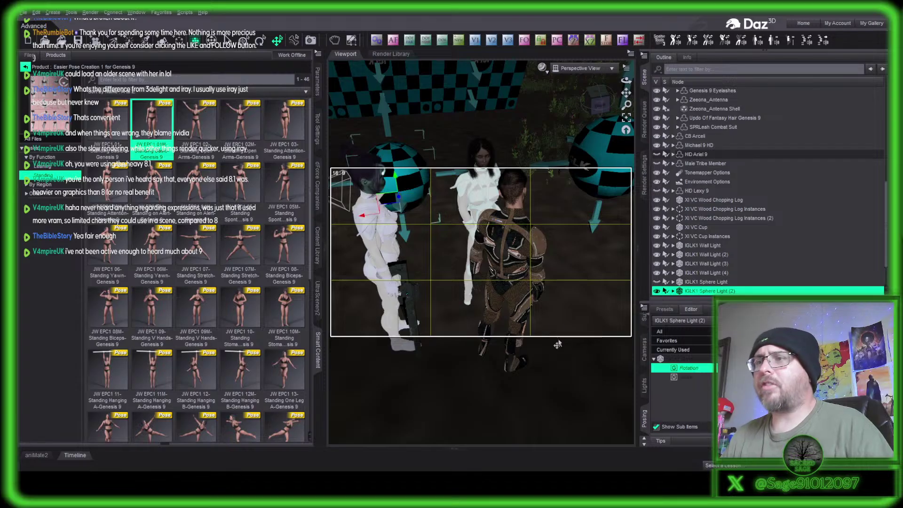
click(531, 310)
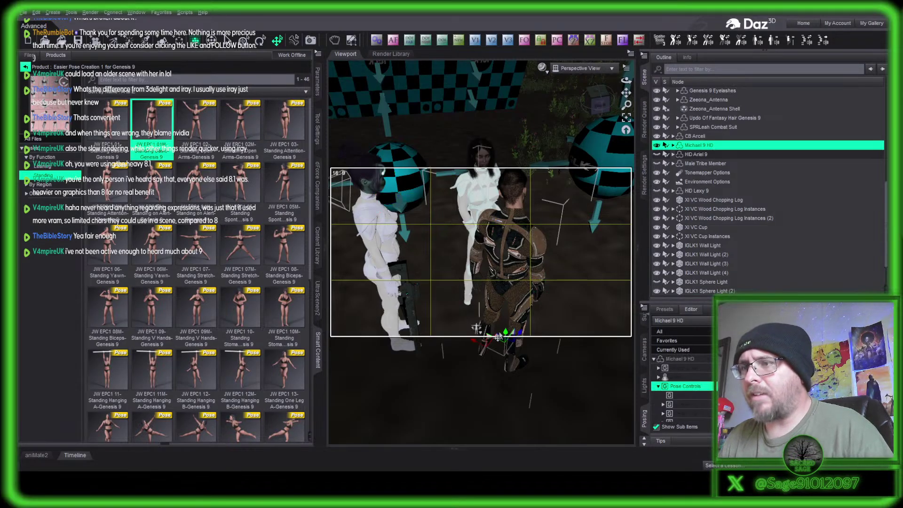
drag(498, 346, 499, 394)
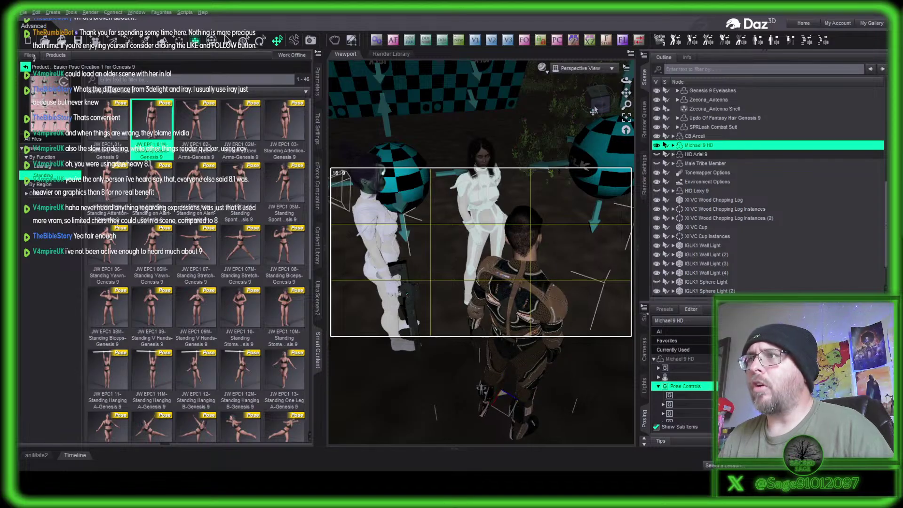
Move IGLK1 Sphere Light (2) into the space between the three figures and hide IGLK1 Sphere Light (3).
drag(597, 100, 579, 125)
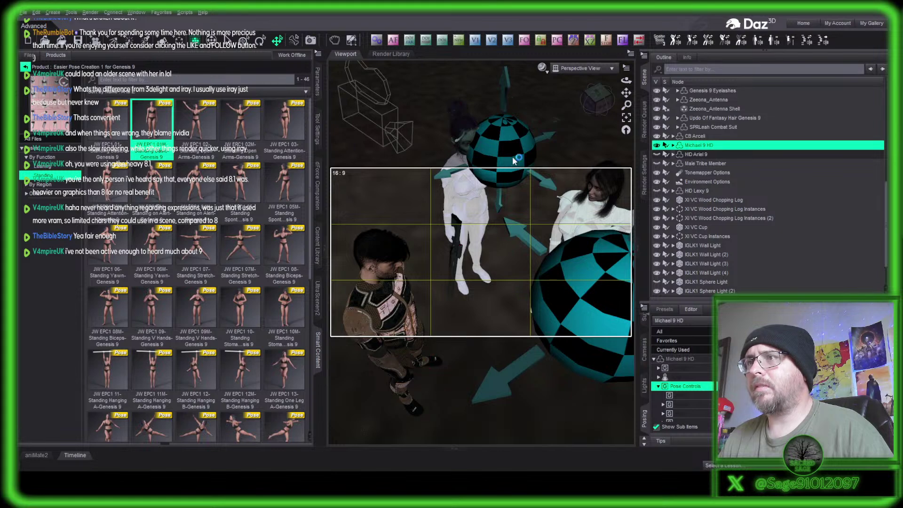
click(502, 185)
drag(502, 176, 494, 230)
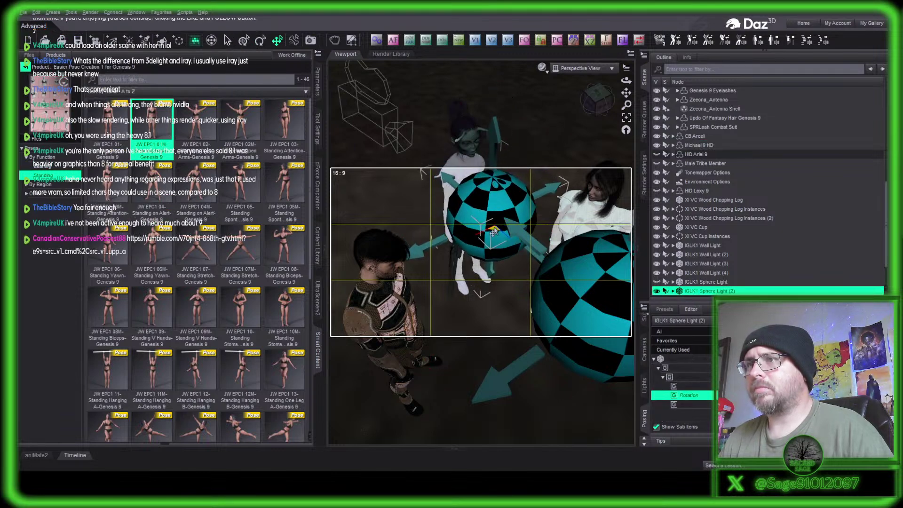
click(623, 338)
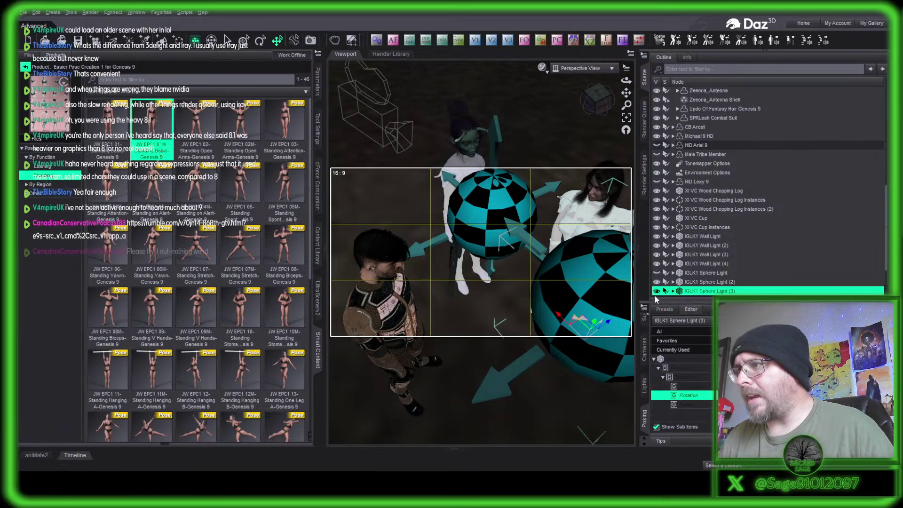
click(656, 291)
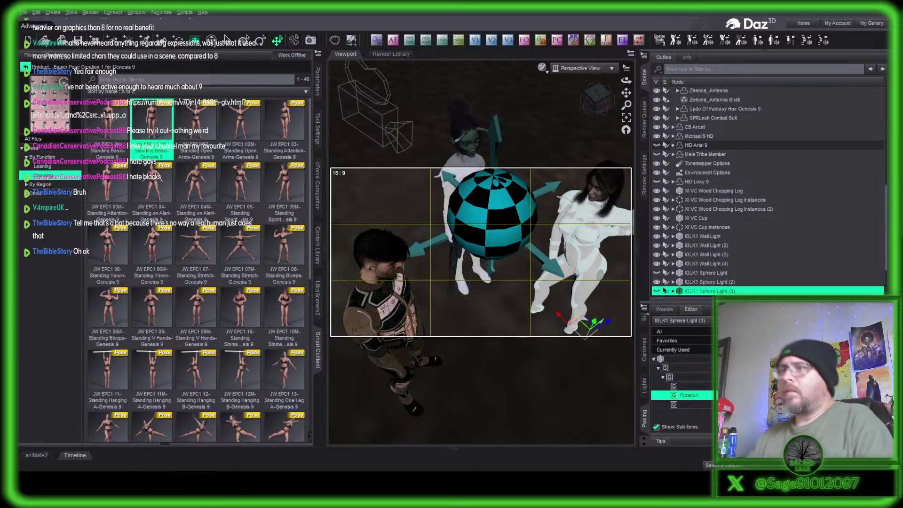
click(493, 235)
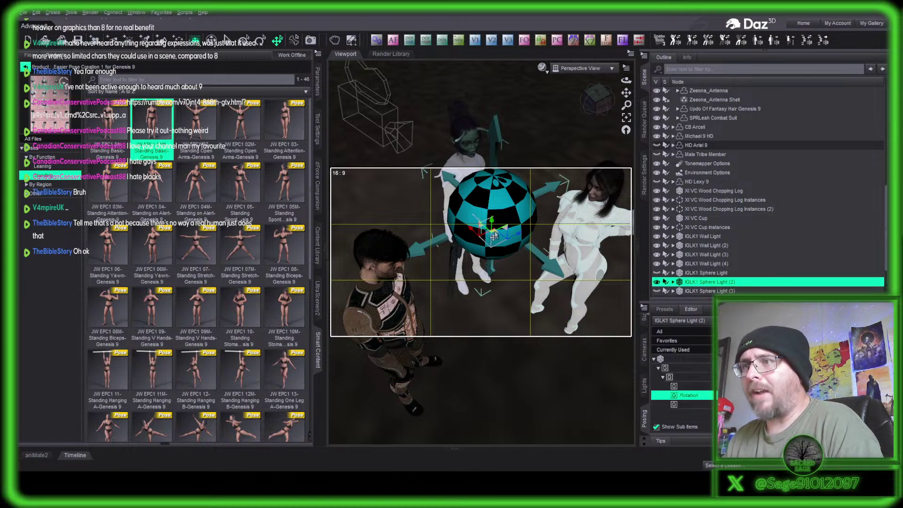
drag(492, 236, 489, 248)
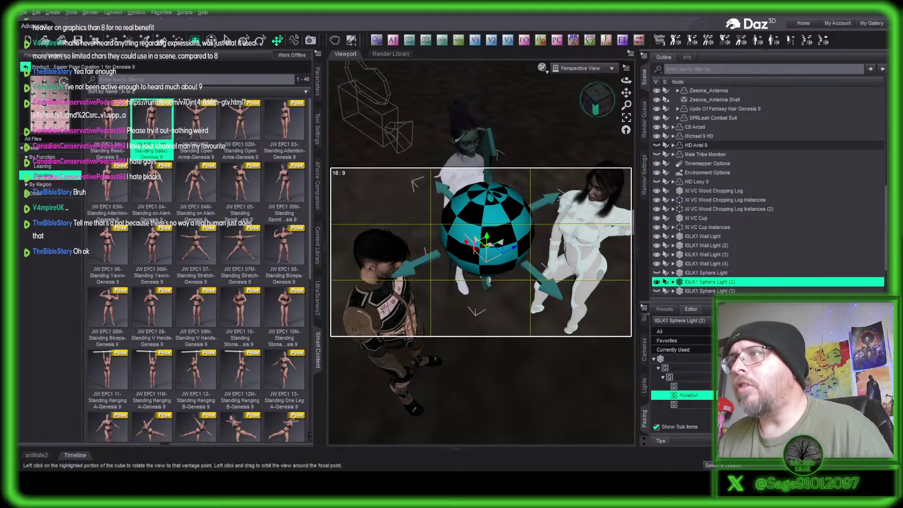
Clear the wink and the open mouth from Celeste's expression using her currently used pose controls.
drag(595, 109, 598, 90)
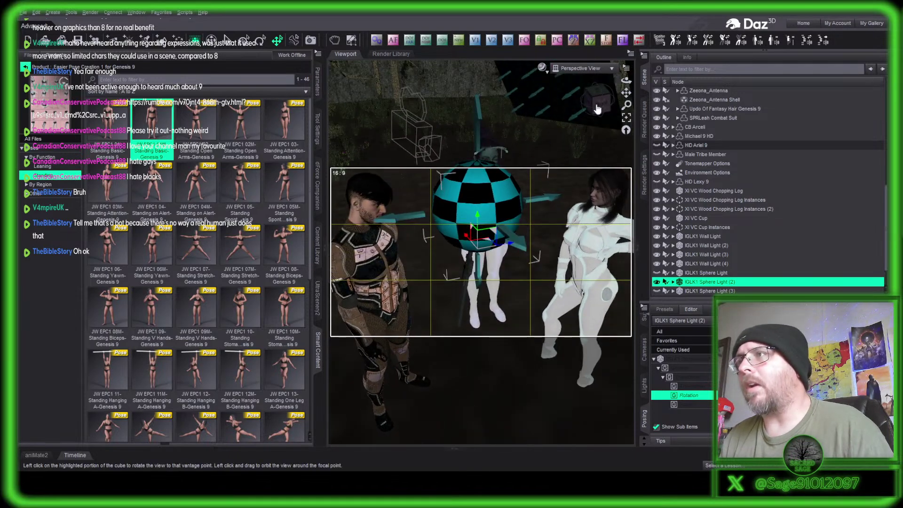
scroll(596, 108, up, 10)
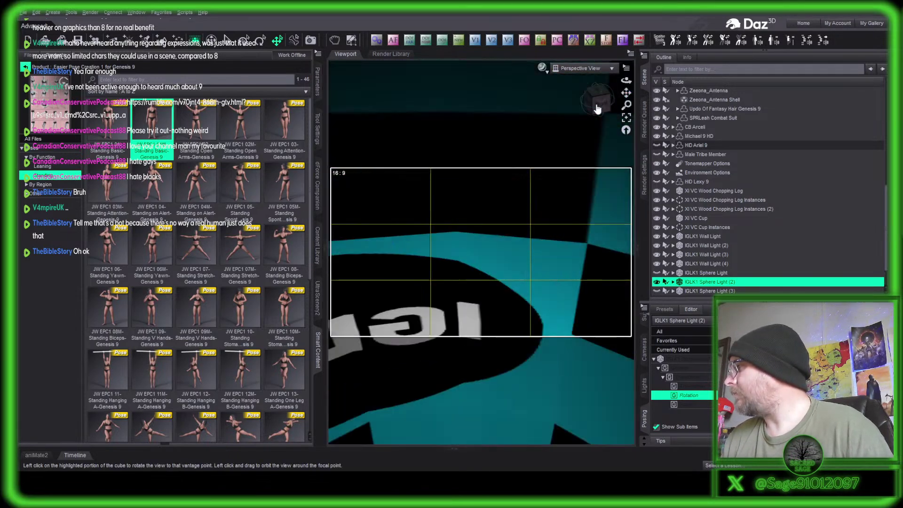
click(596, 108)
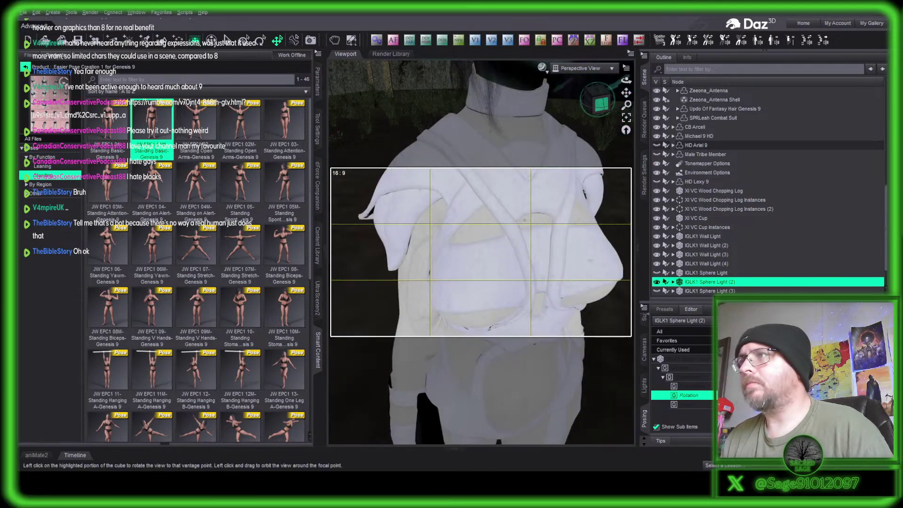
drag(626, 93, 618, 107)
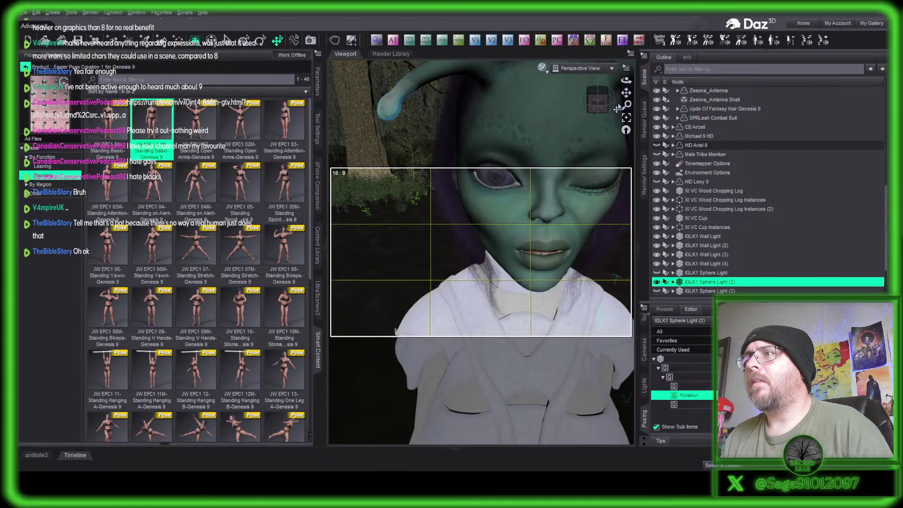
click(565, 144)
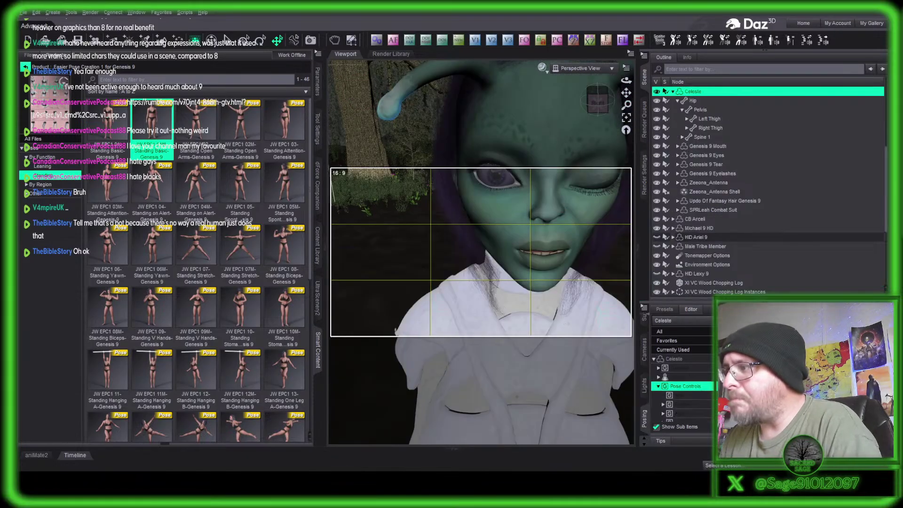
click(698, 352)
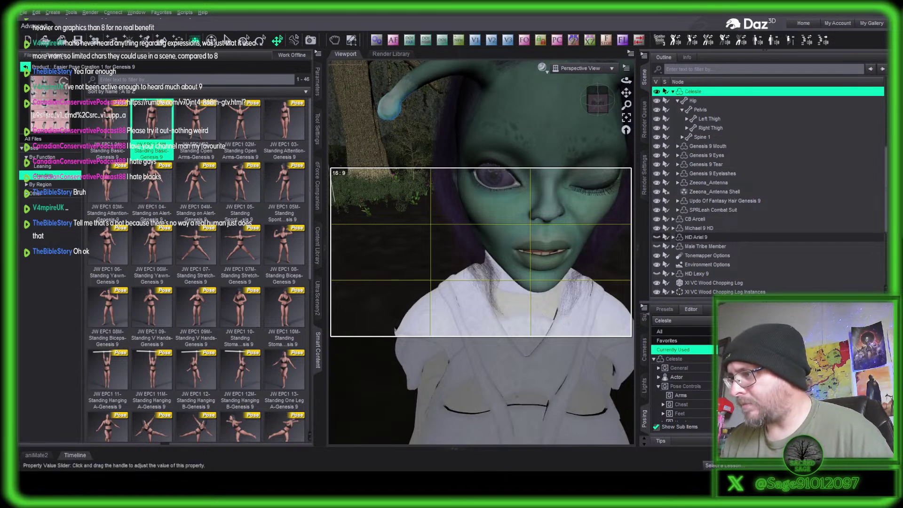
drag(752, 393, 713, 393)
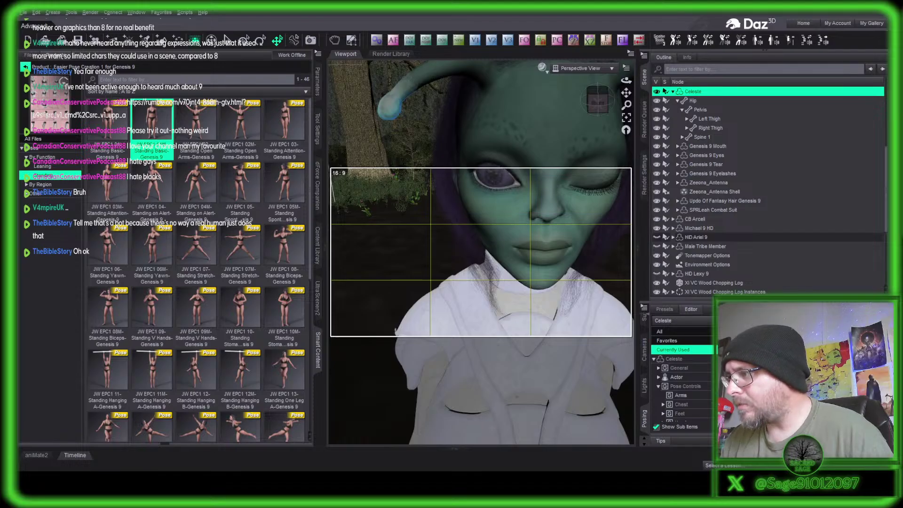
drag(743, 395, 708, 395)
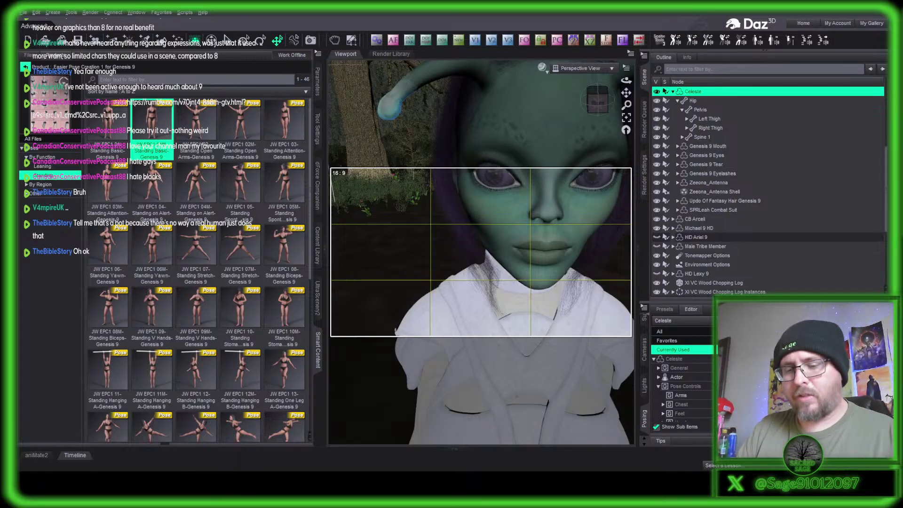
Part Celeste's lips slightly with the Cheek and Jaw controls under her head pose controls.
click(685, 386)
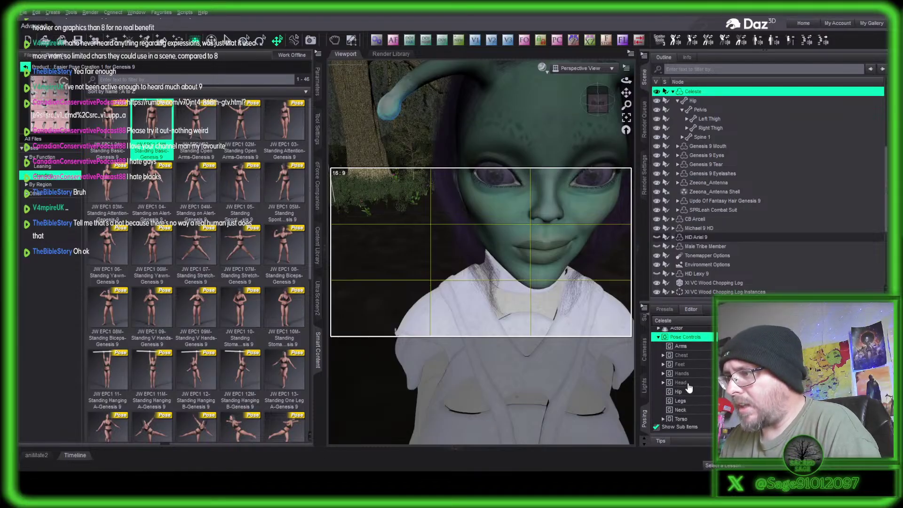
click(690, 382)
click(695, 376)
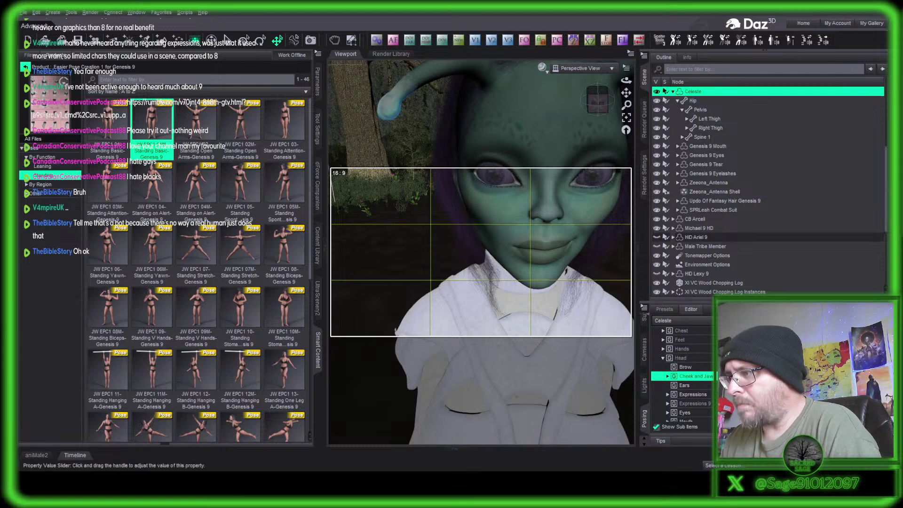
drag(794, 362, 806, 362)
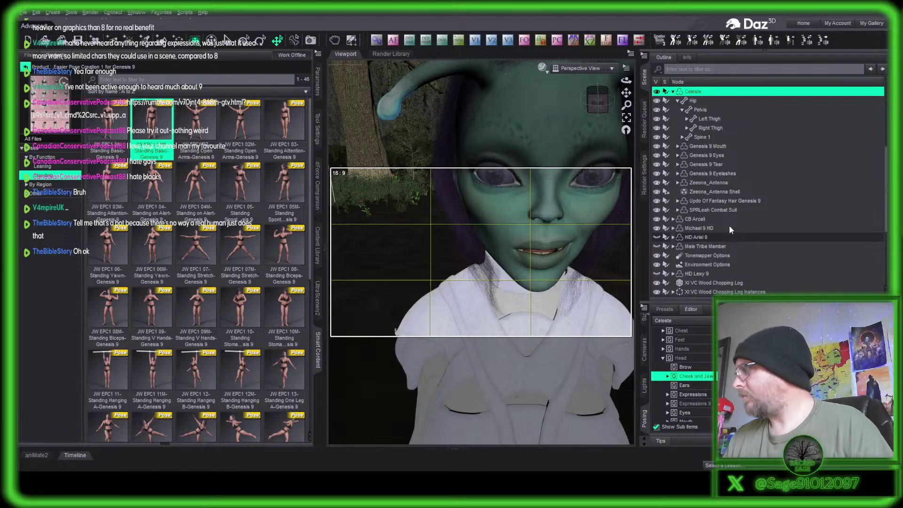
Frame an over-the-shoulder shot of Celeste past CB Arceli in an enlarged viewport, with both figures selected.
drag(603, 99, 595, 104)
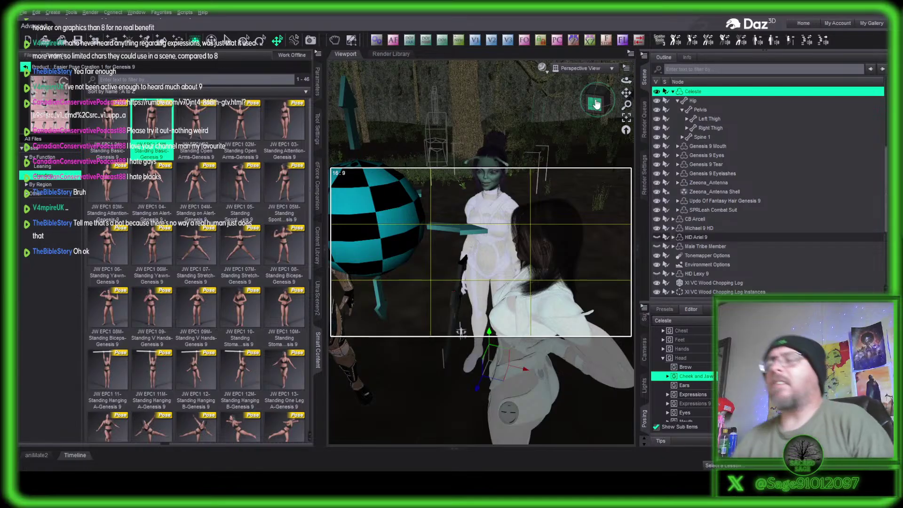
drag(625, 92, 667, 92)
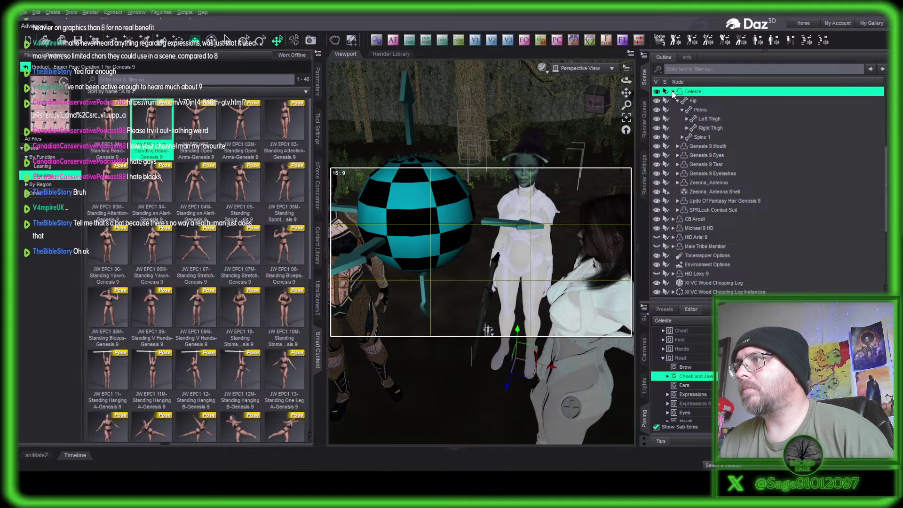
click(673, 92)
ctrl+click(696, 101)
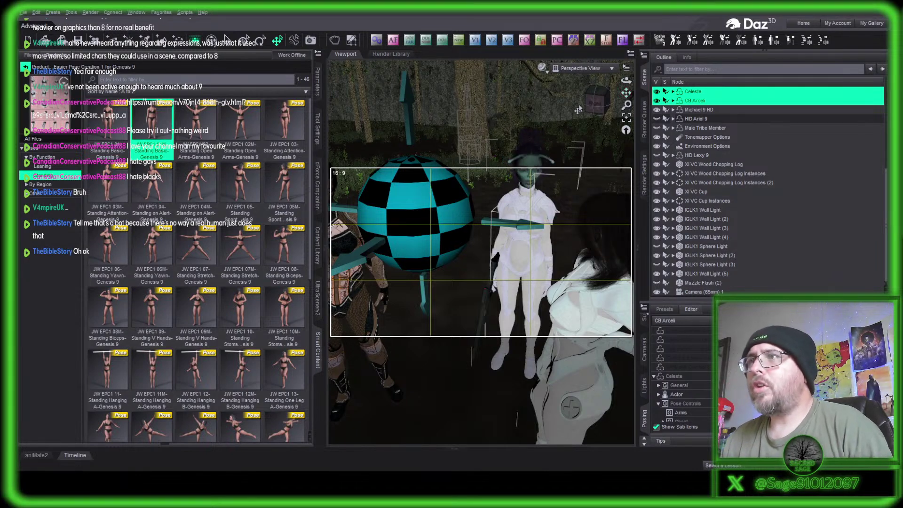
drag(594, 101, 617, 85)
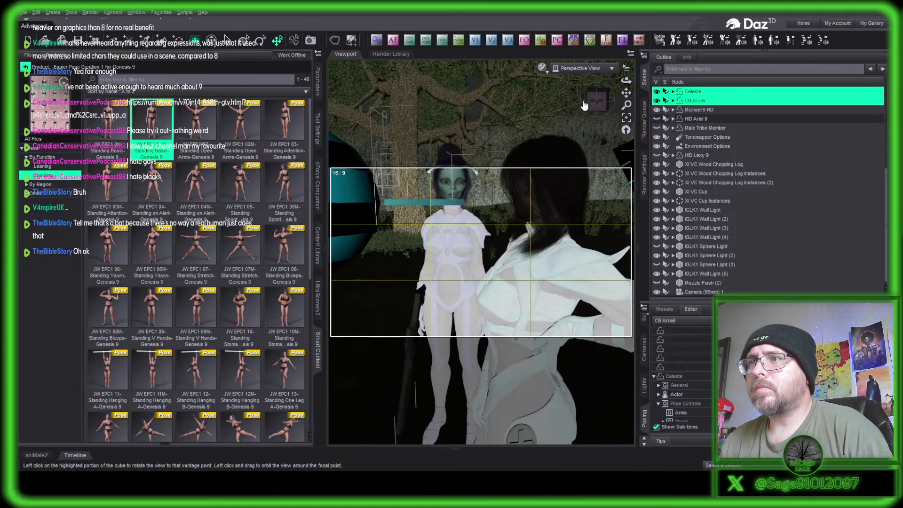
click(318, 85)
click(318, 85)
drag(594, 101, 600, 100)
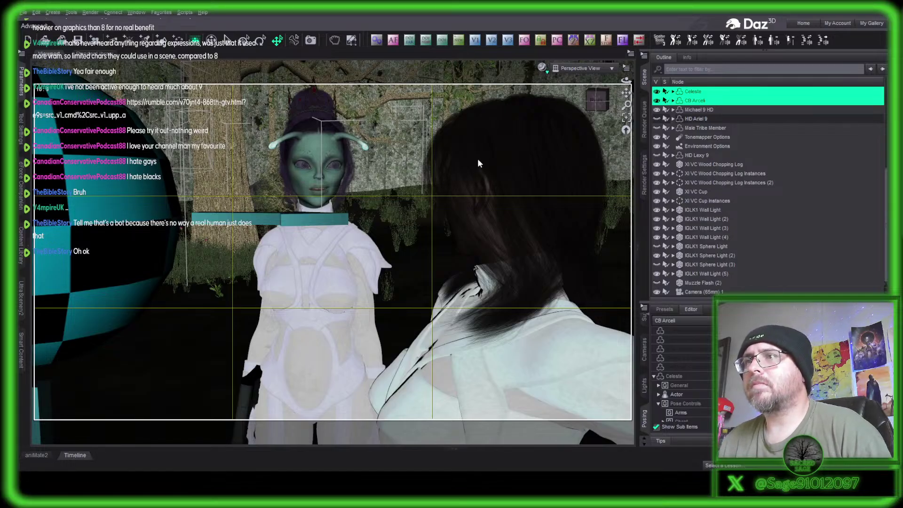
Look through Camera (65mm) 2 and delete Camera (65mm) 1 from the scene.
scroll(752, 162, down, 1)
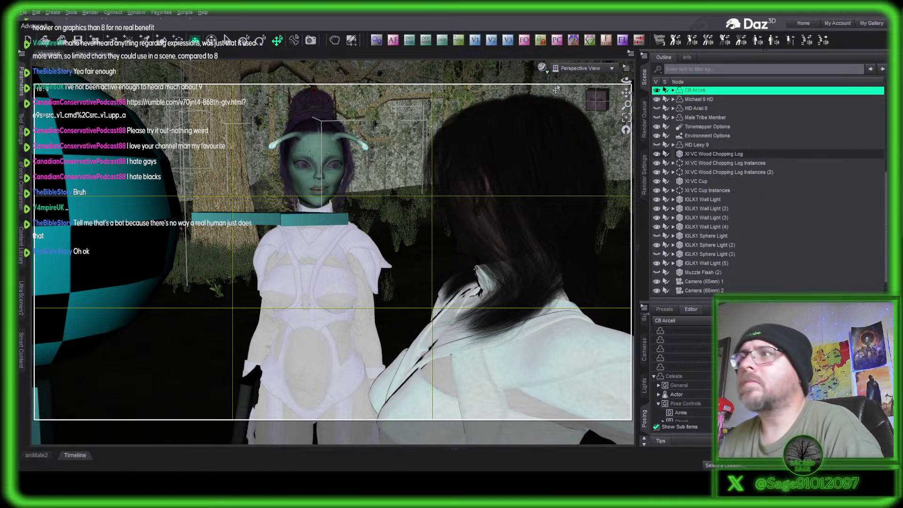
click(574, 66)
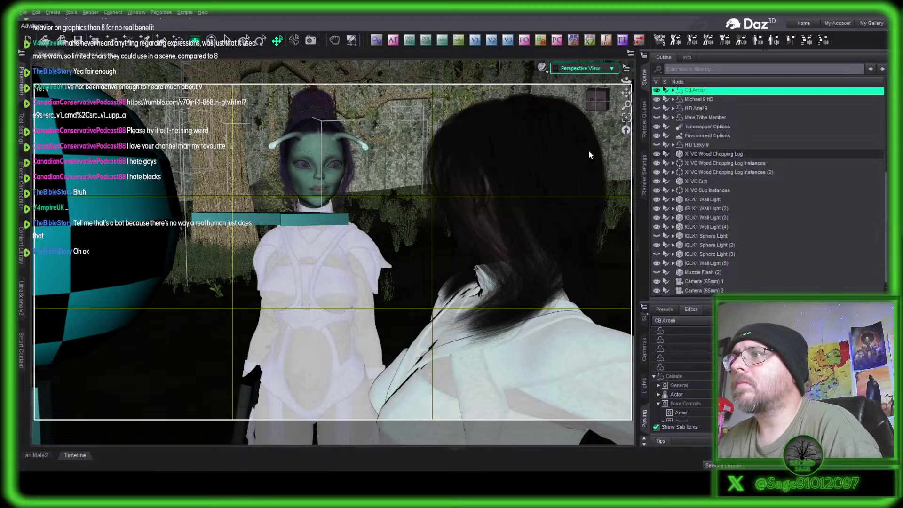
click(588, 150)
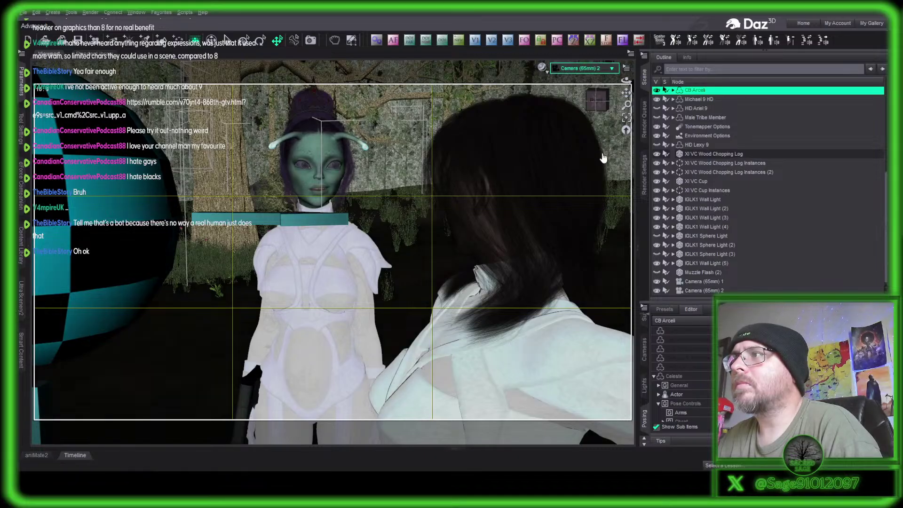
click(718, 280)
key(Delete)
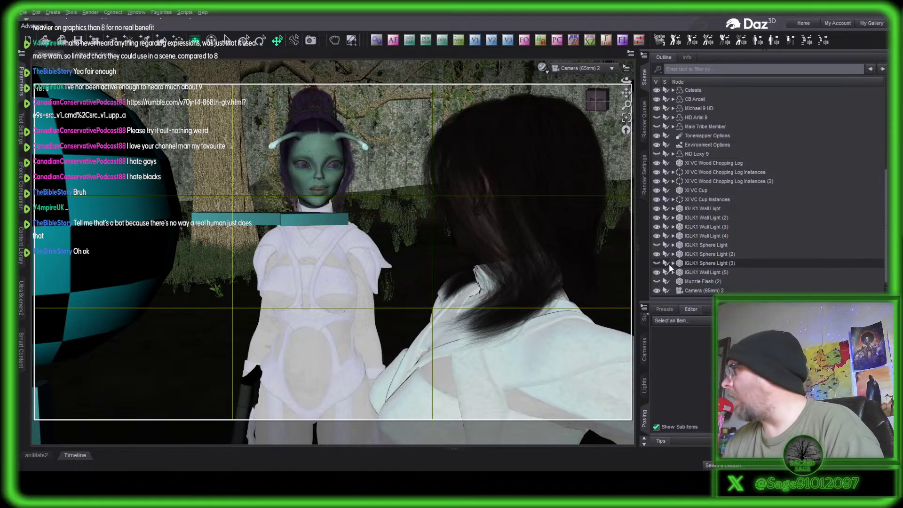
Select Celeste, check the over-the-shoulder shot in a rendered preview, and return the viewport to its shaded display.
click(315, 162)
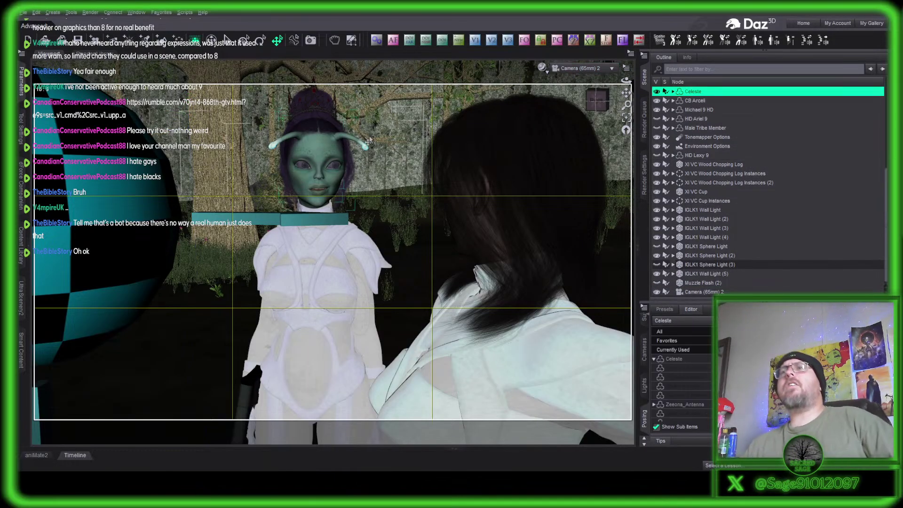
click(393, 42)
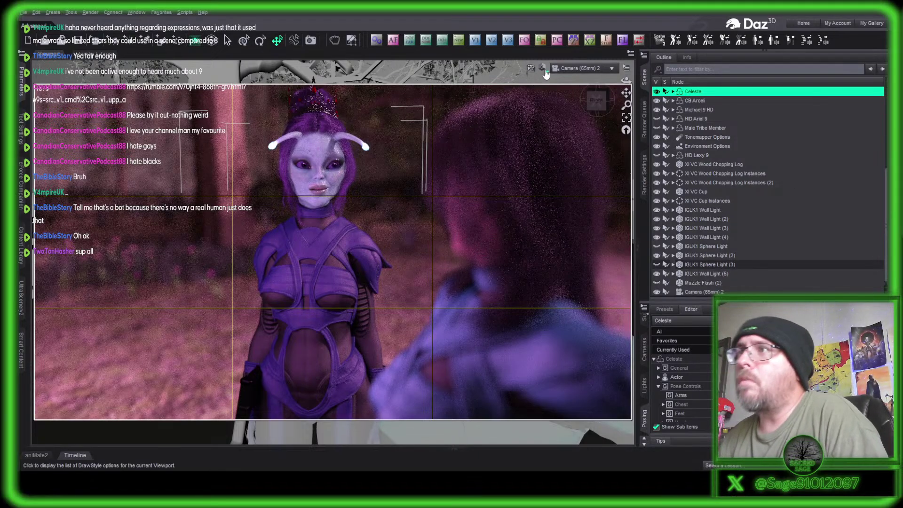
click(542, 154)
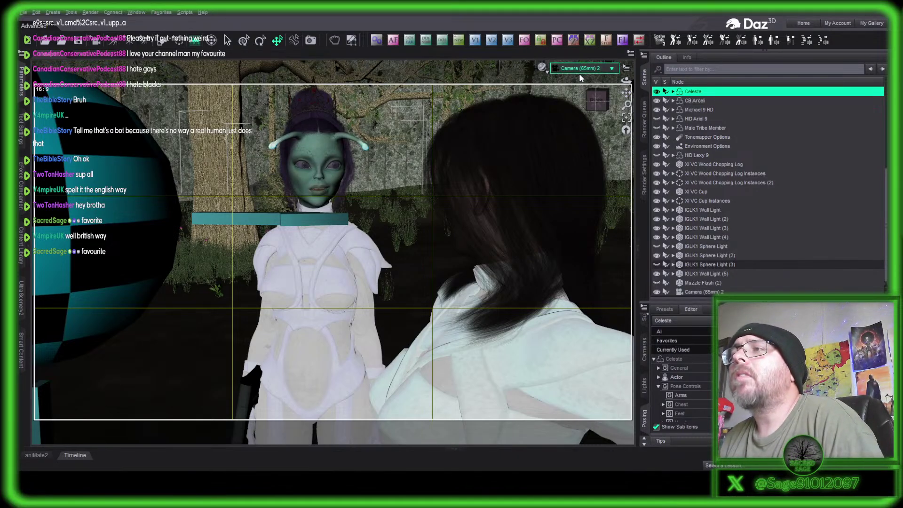
Move IGLK1 Sphere Light (2) away from Celeste toward Michael 9 HD, checking its placement through Camera (65mm) 2.
drag(596, 99, 478, 101)
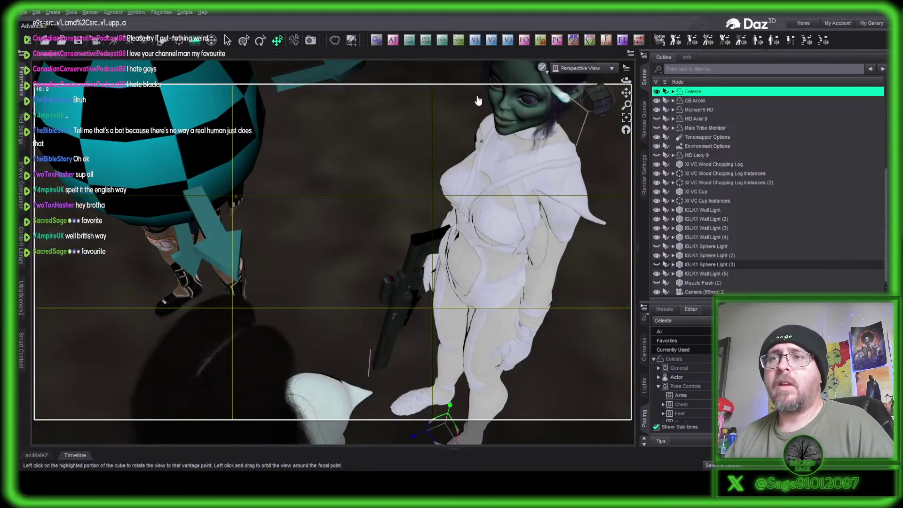
click(159, 141)
key(ctrl+f)
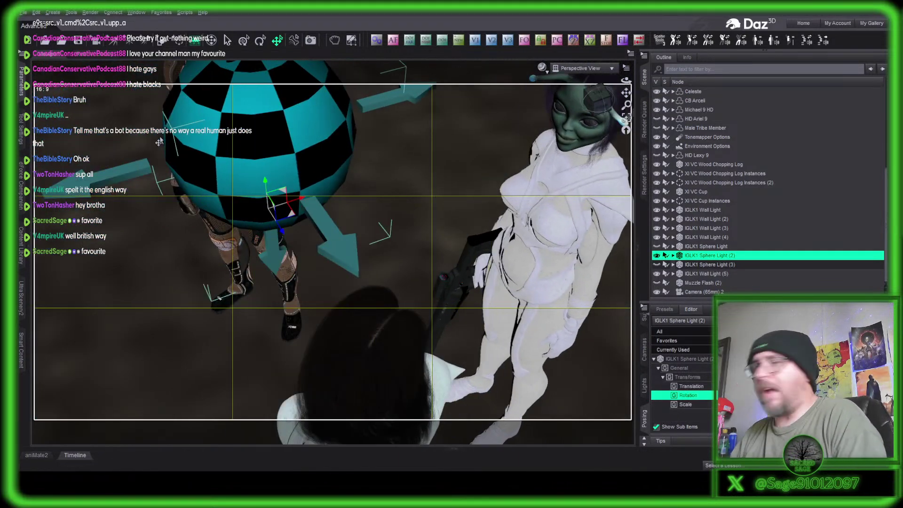
drag(291, 219, 267, 198)
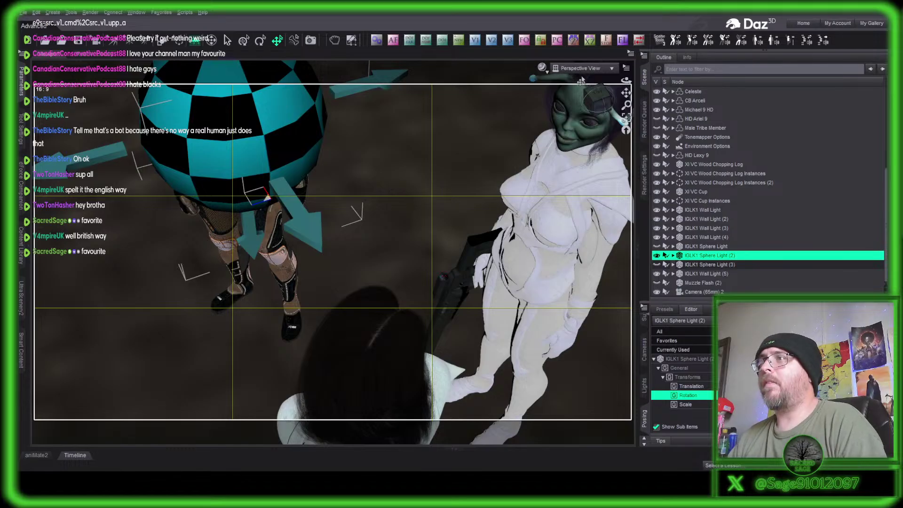
click(595, 150)
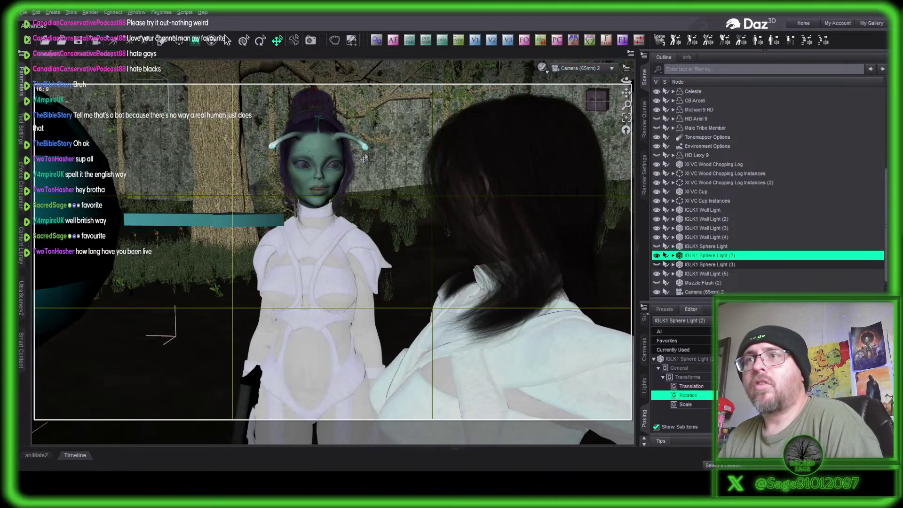
click(590, 69)
click(583, 81)
drag(268, 203, 252, 202)
click(578, 69)
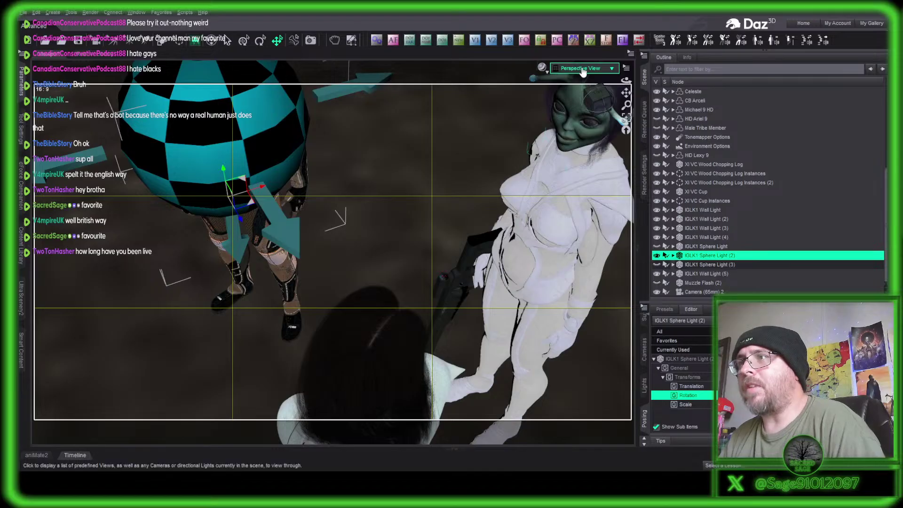
click(594, 150)
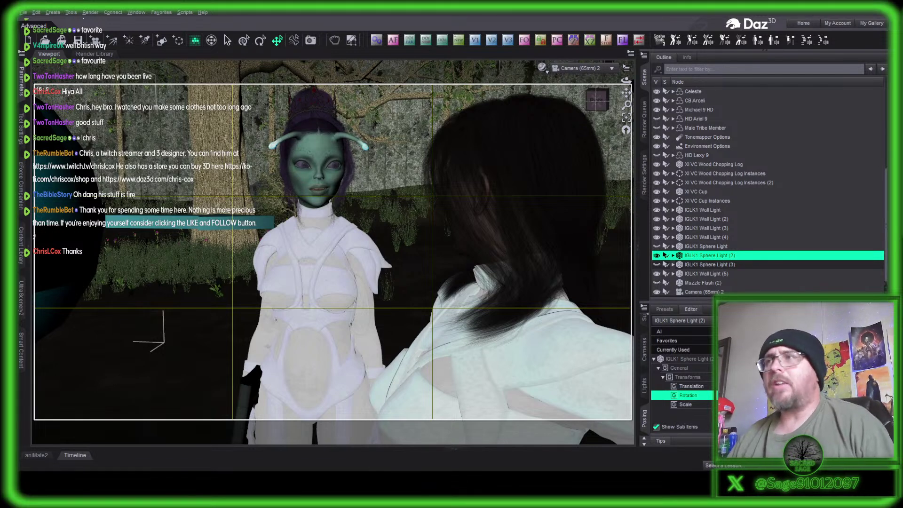
Select Celeste in the Perspective View and apply a Z ESEVW Full 01 walking pose from the Z Essential Everyday Walking Pose Mega Set.
scroll(574, 73, up, 1)
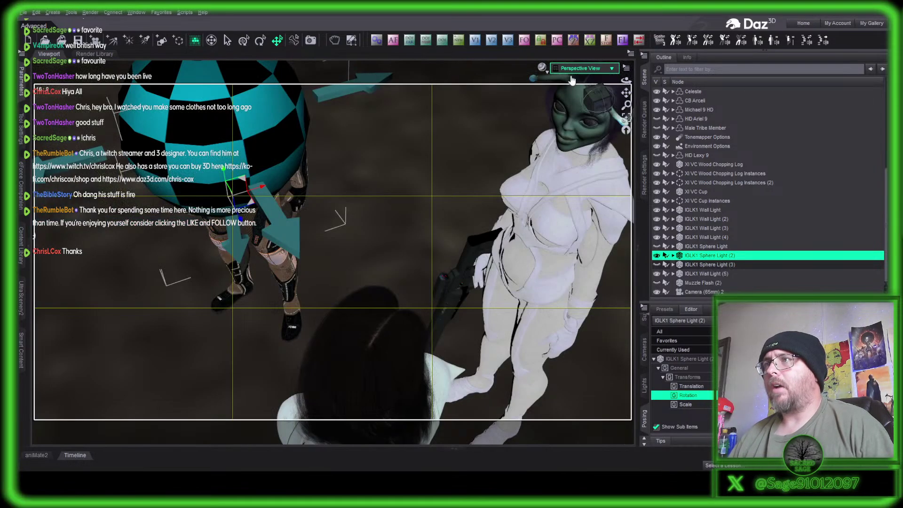
click(590, 276)
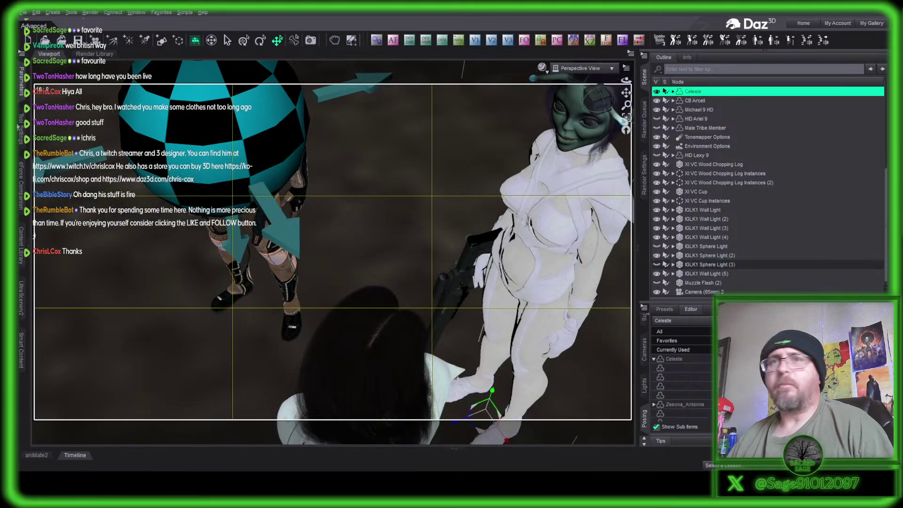
click(23, 361)
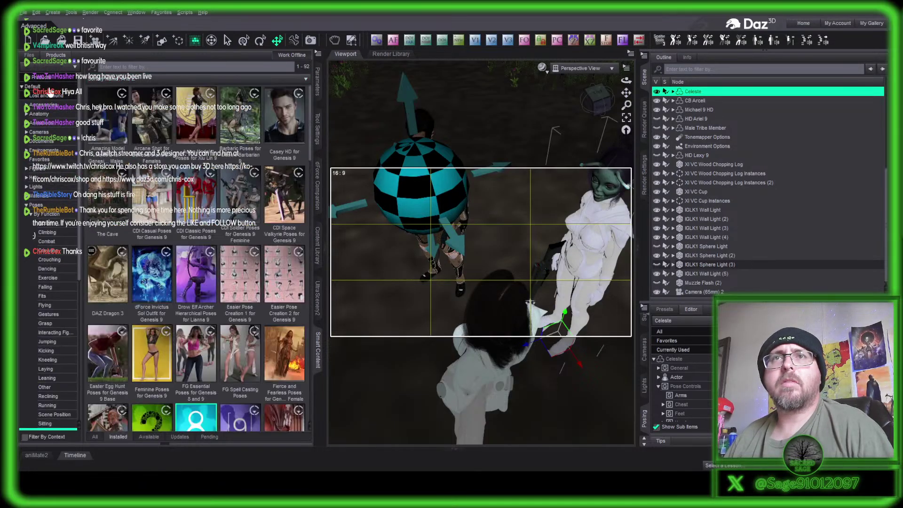
scroll(52, 254, down, 5)
scroll(52, 254, down, 3)
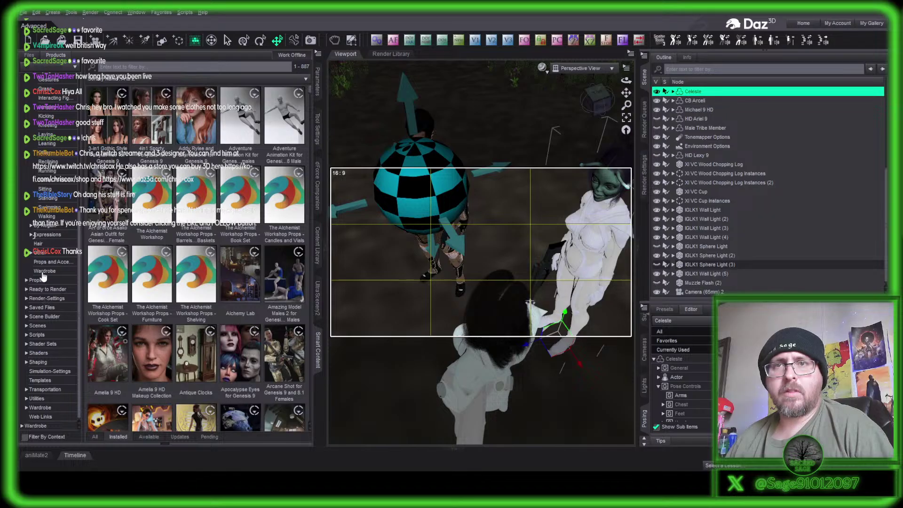
click(64, 219)
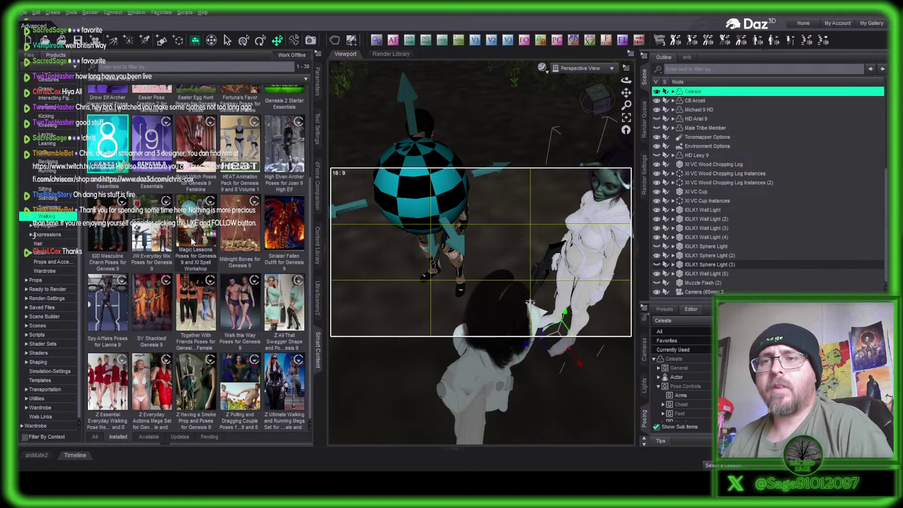
click(114, 367)
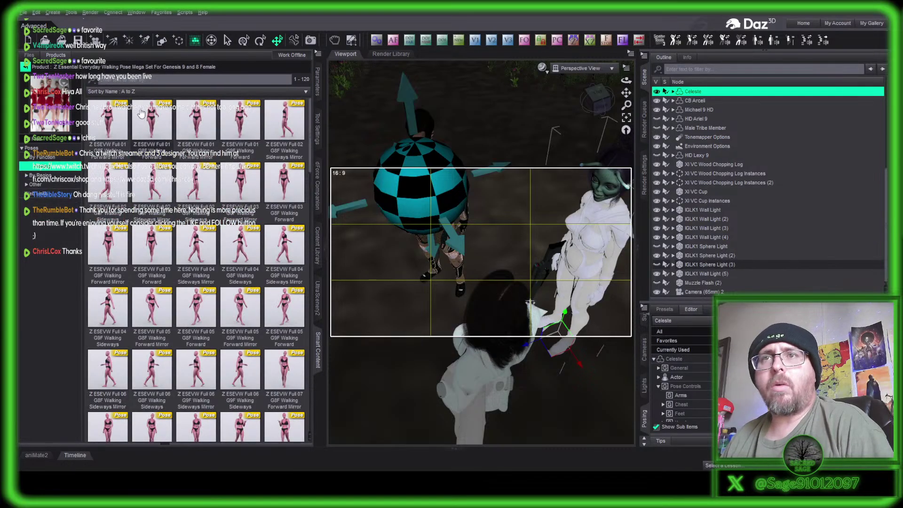
click(205, 131)
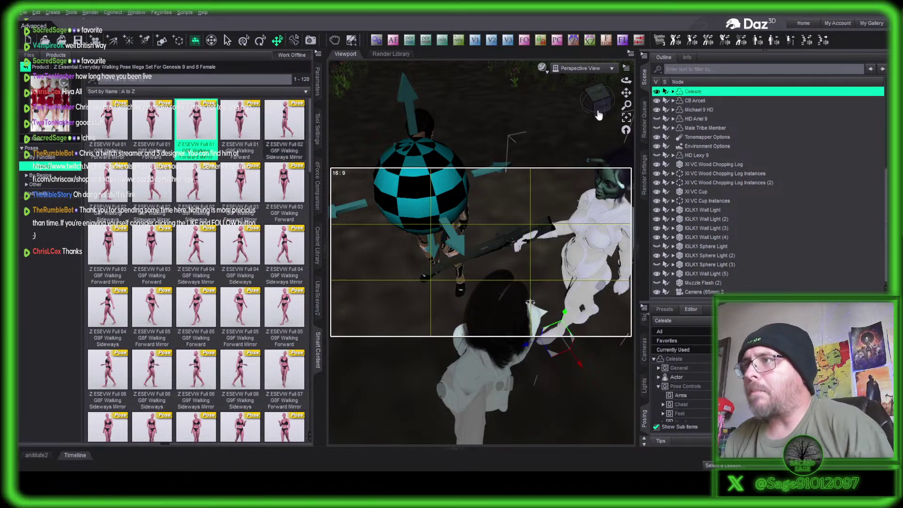
Move Celeste across the ground to the far side of CB Arceli, checking her placement in the Perspective View from several angles.
drag(596, 105, 615, 168)
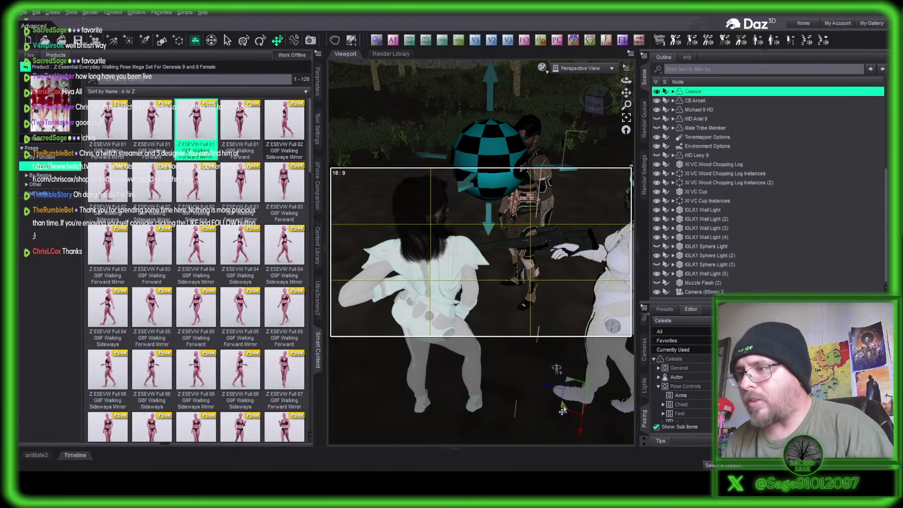
drag(544, 406, 280, 328)
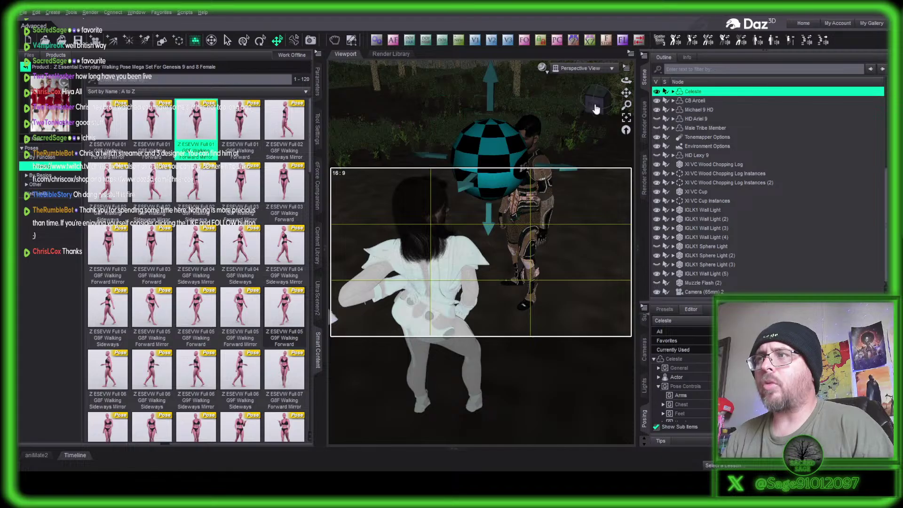
mouse_move(594, 108)
mouse_down()
mouse_move(575, 106)
mouse_move(602, 103)
mouse_up()
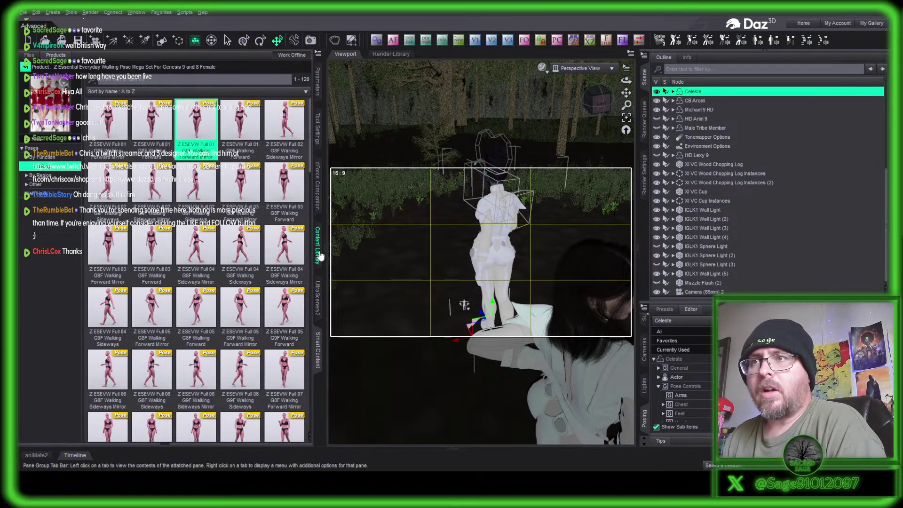
click(317, 128)
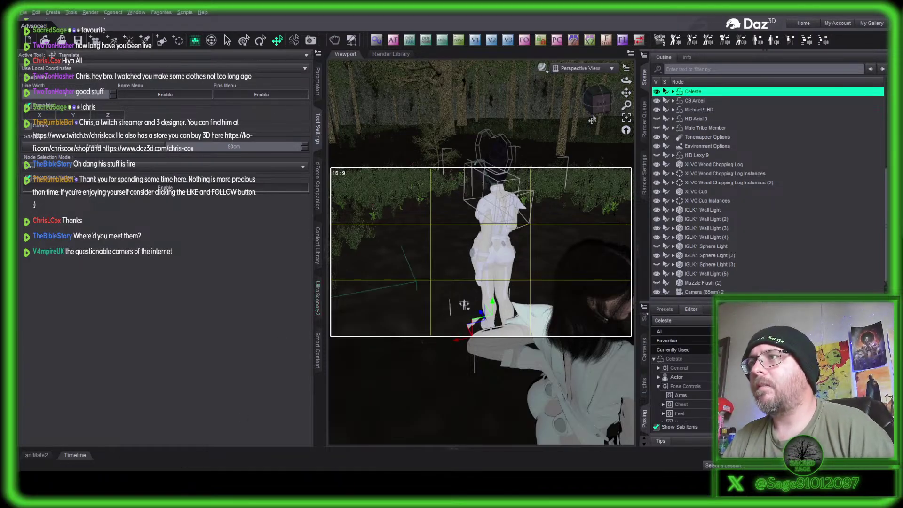
mouse_move(598, 108)
mouse_down()
mouse_move(632, 134)
mouse_move(644, 132)
mouse_move(594, 105)
mouse_up()
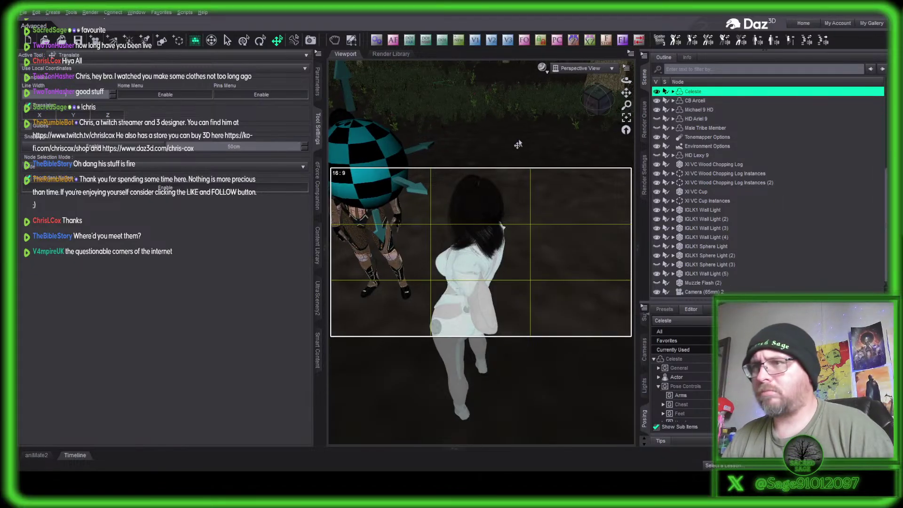
Rotate Michael 9 HD about his vertical axis to turn him toward CB Arceli.
drag(518, 144, 567, 297)
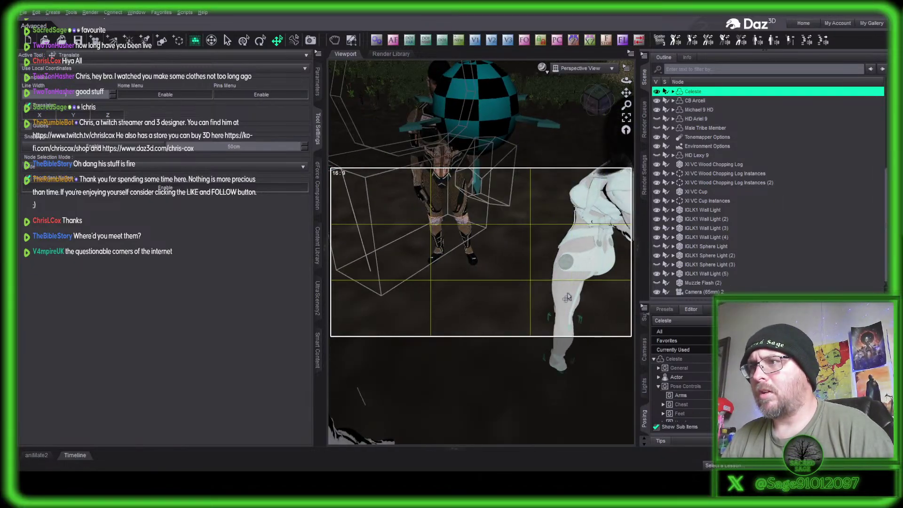
click(567, 297)
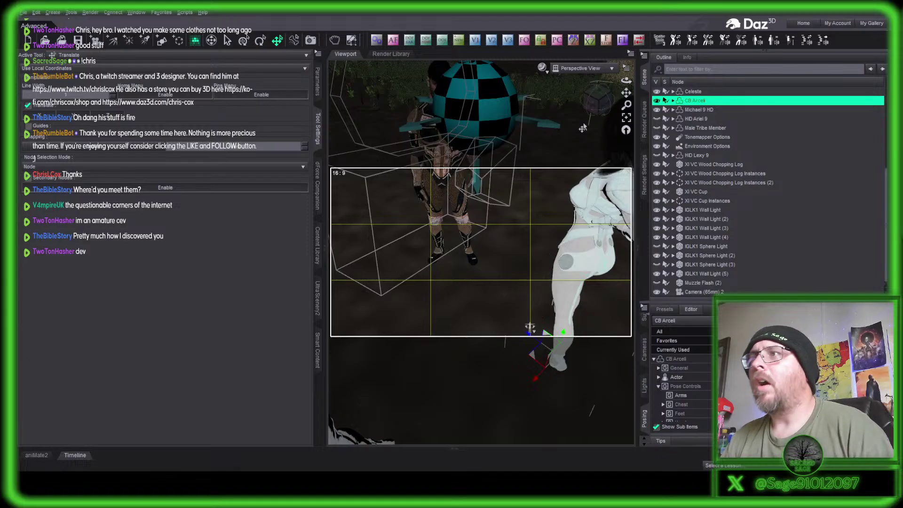
mouse_move(590, 102)
mouse_down()
mouse_move(610, 106)
mouse_move(596, 106)
mouse_up()
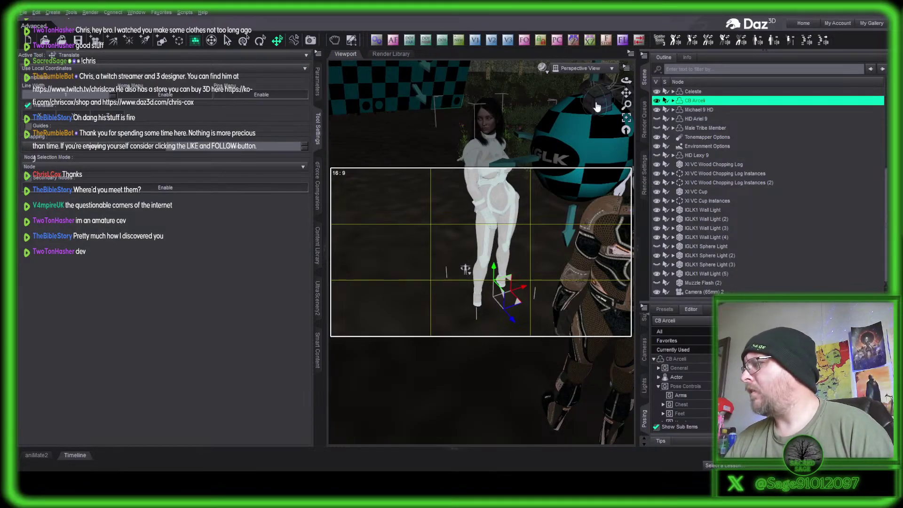
drag(596, 106, 597, 108)
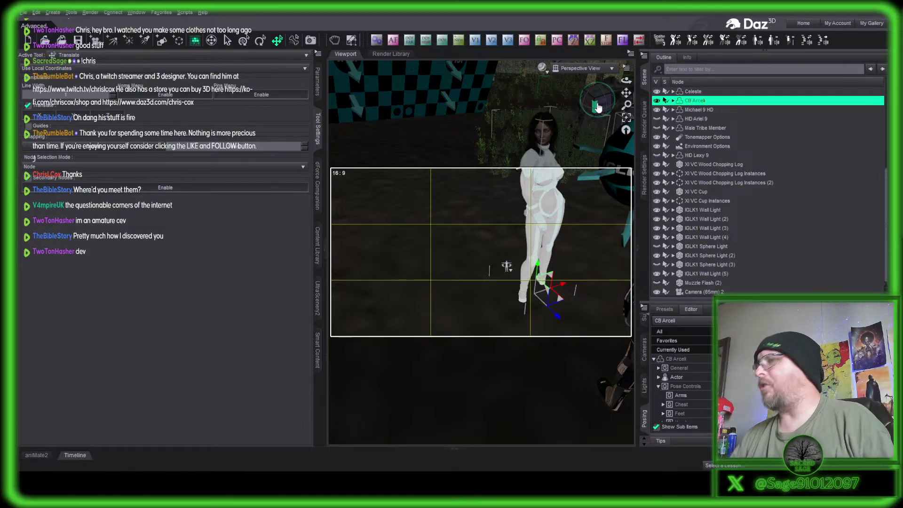
drag(595, 107, 594, 107)
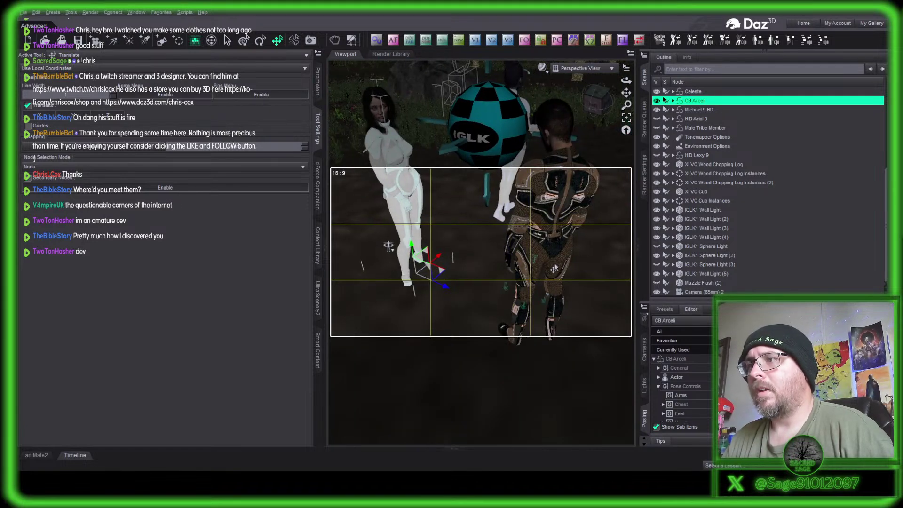
click(543, 299)
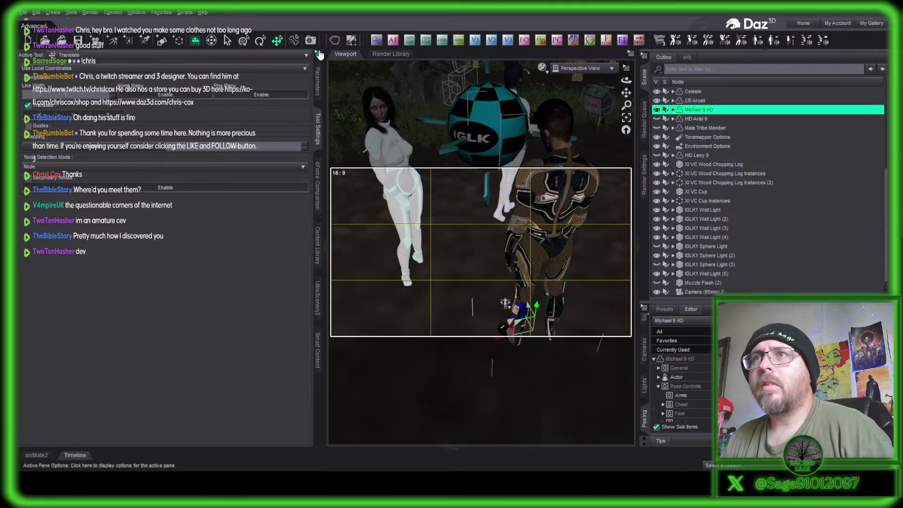
click(260, 40)
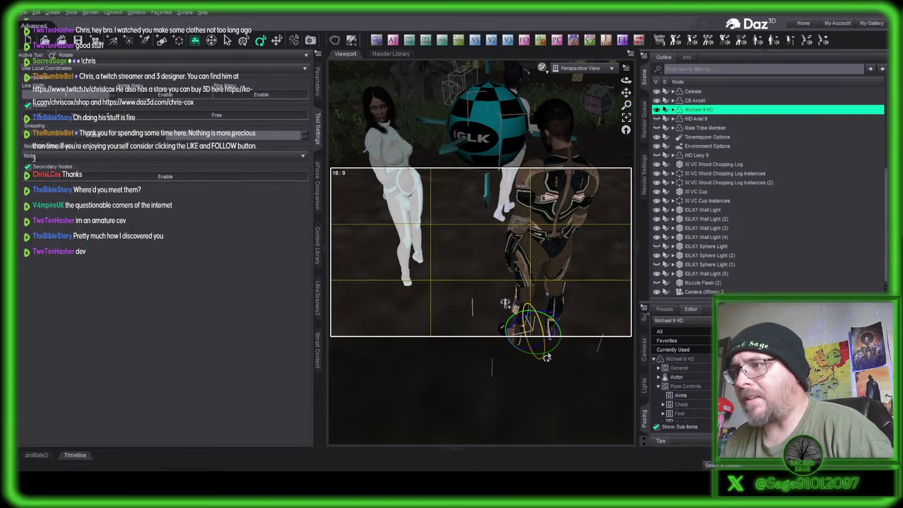
drag(546, 358, 557, 351)
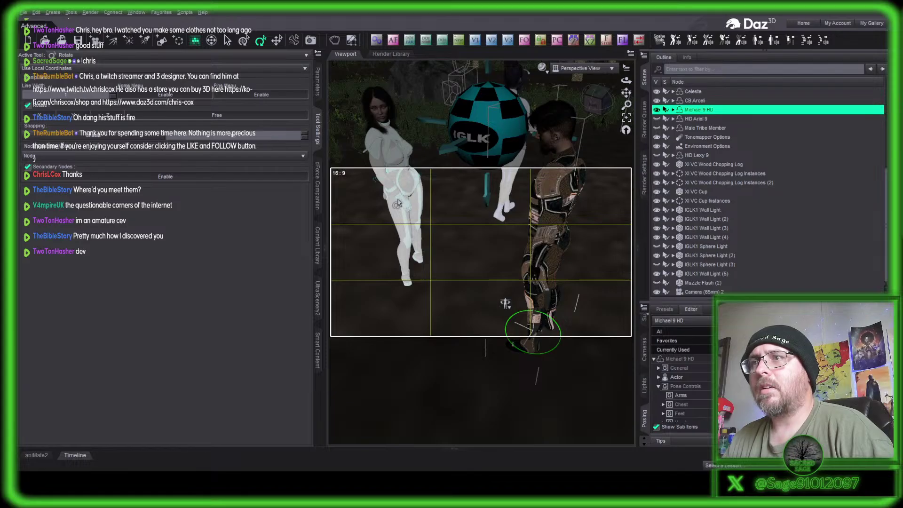
Move the CB Arceli figure across the ground until she stands close in front of Michael 9 HD.
click(398, 203)
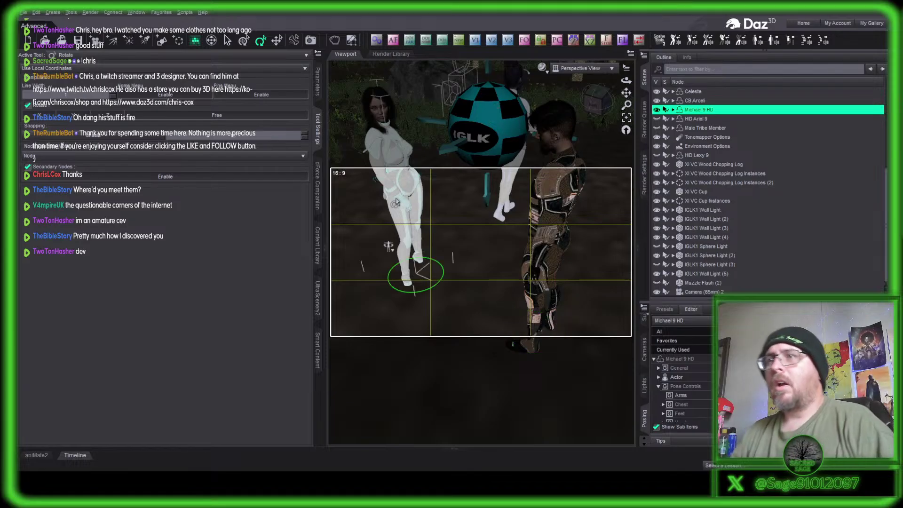
click(277, 41)
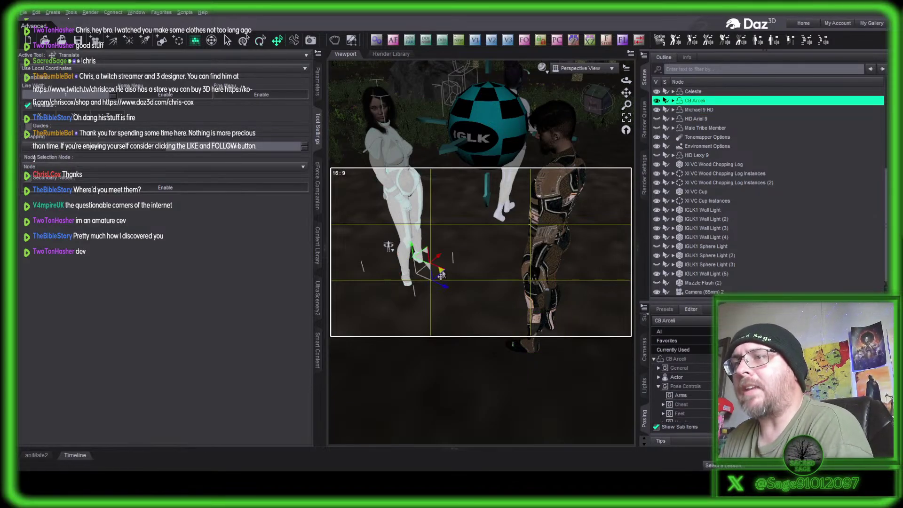
drag(441, 275, 495, 319)
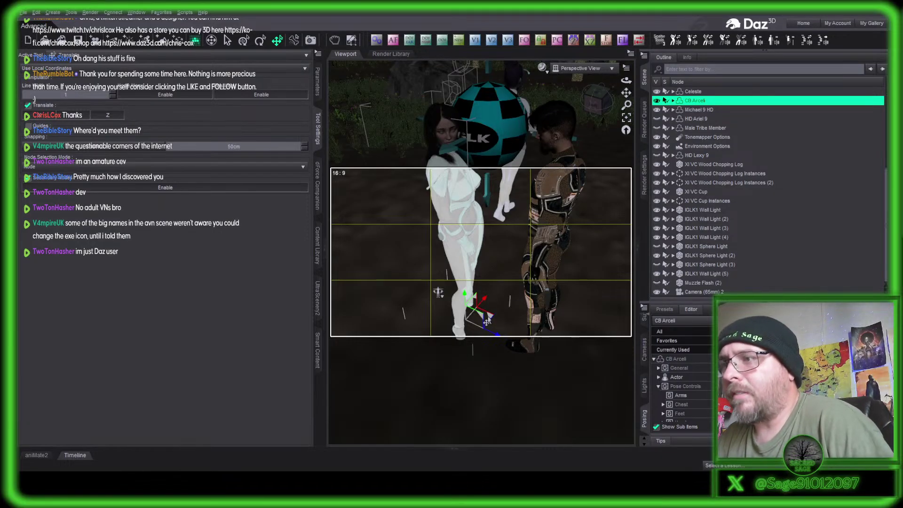
mouse_move(488, 320)
mouse_down()
mouse_move(448, 311)
mouse_move(499, 320)
mouse_up()
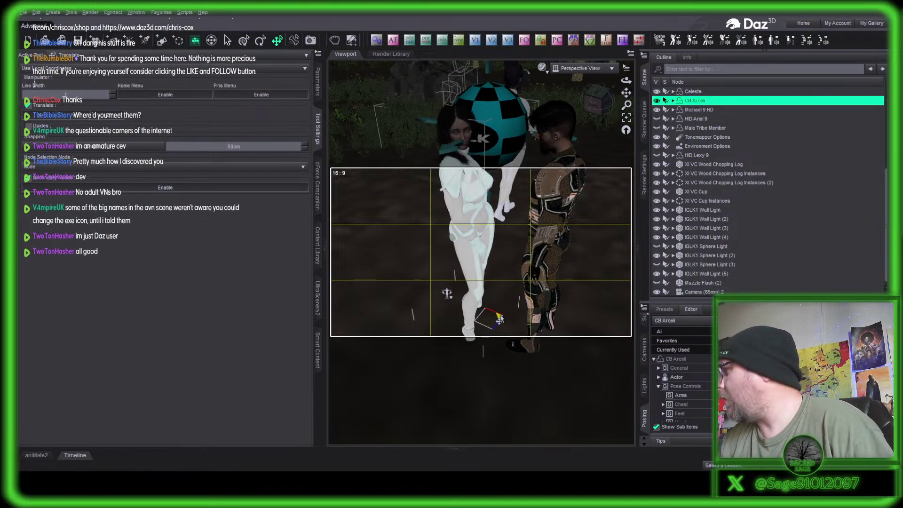
Move IGLK1 Sphere Light (2) horizontally to the near side of the two standing figures.
click(513, 130)
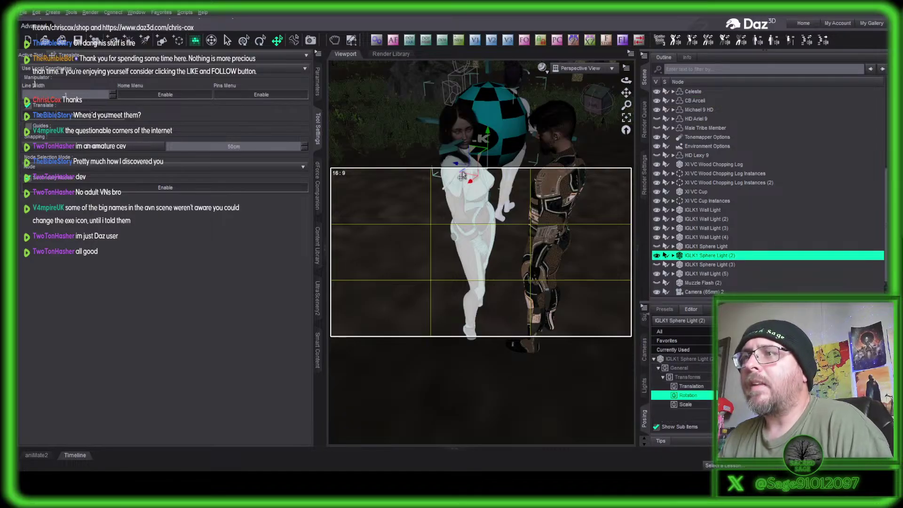
drag(462, 189, 470, 209)
drag(479, 238, 471, 250)
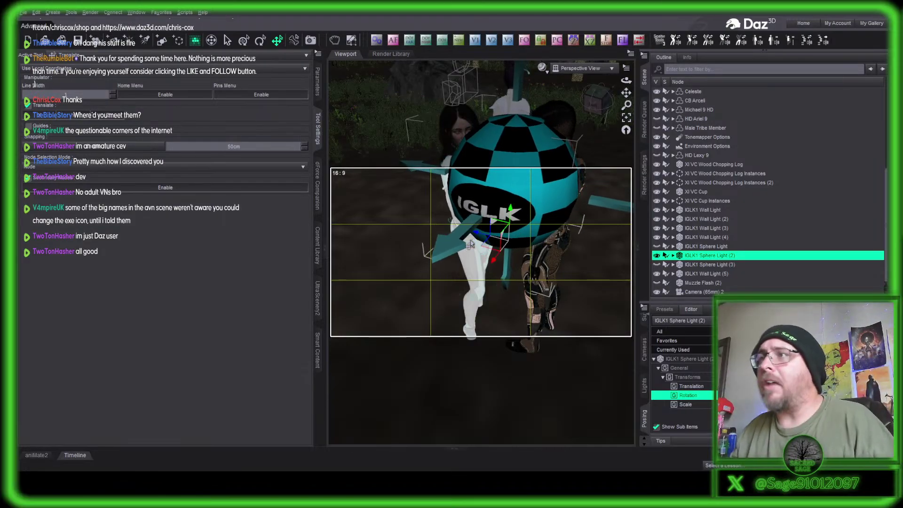
Set the bend of CB Arceli's right forearm to -3.82.
click(602, 102)
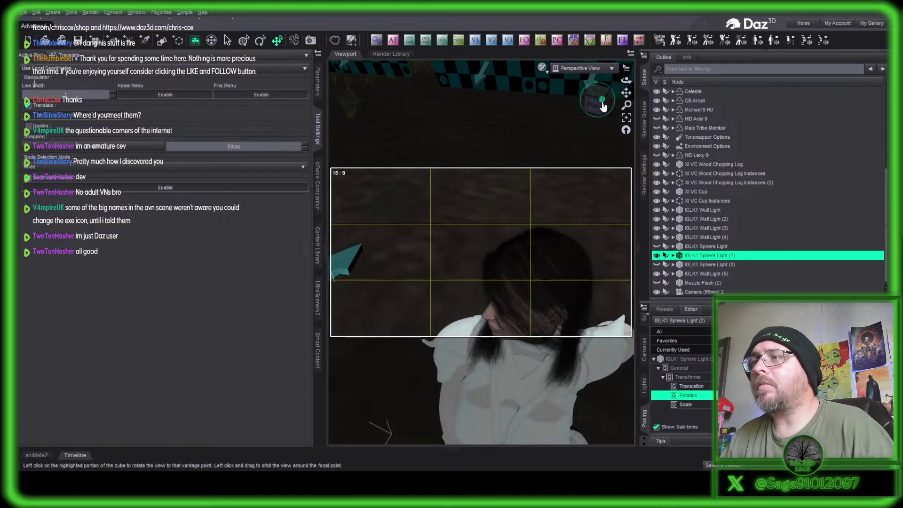
drag(603, 107, 603, 107)
scroll(503, 276, up, 4)
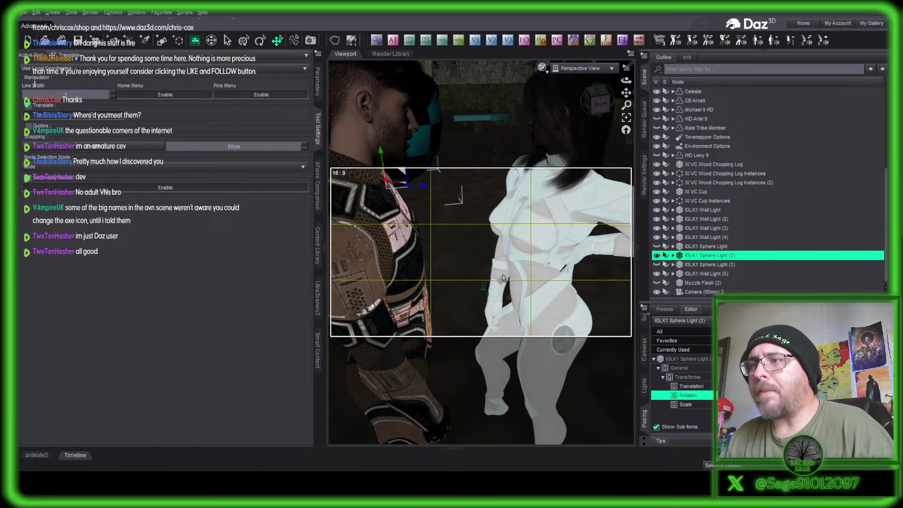
click(502, 278)
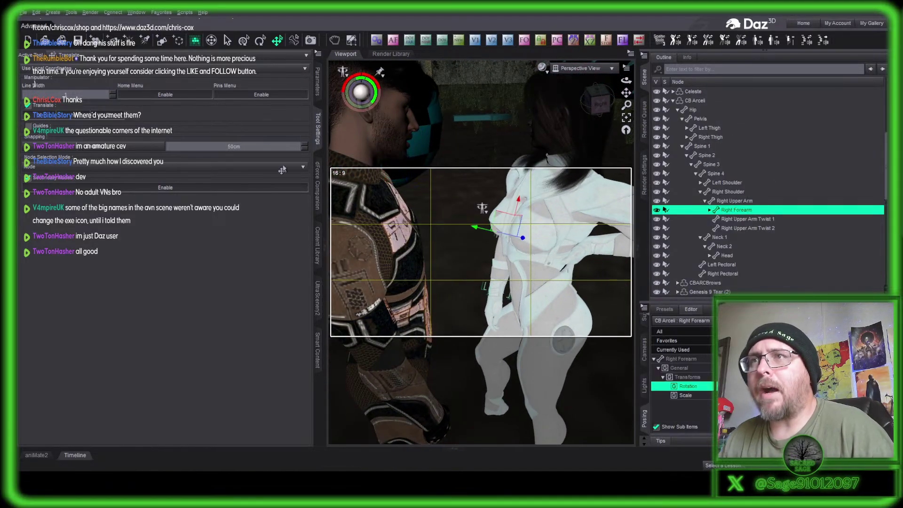
click(318, 81)
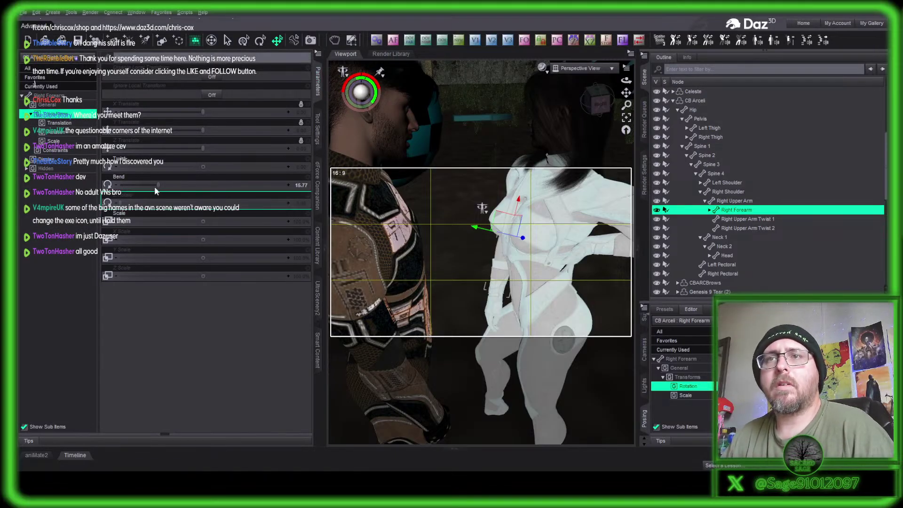
drag(158, 184, 137, 190)
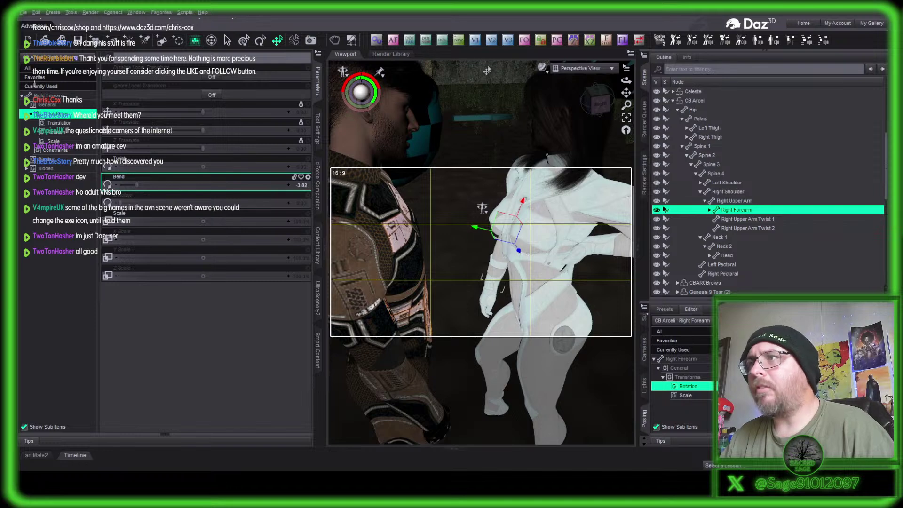
Raise CB Arceli's right upper arm toward Michael 9 HD with Front-Back 55.60, Bend 33.57 and Twist 30.96.
mouse_move(593, 99)
mouse_down()
mouse_move(583, 104)
mouse_move(591, 106)
mouse_up()
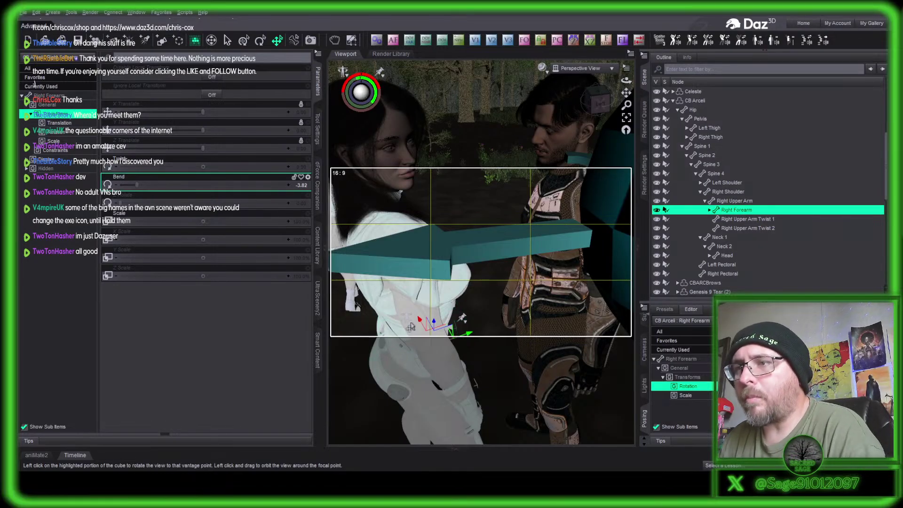
click(402, 238)
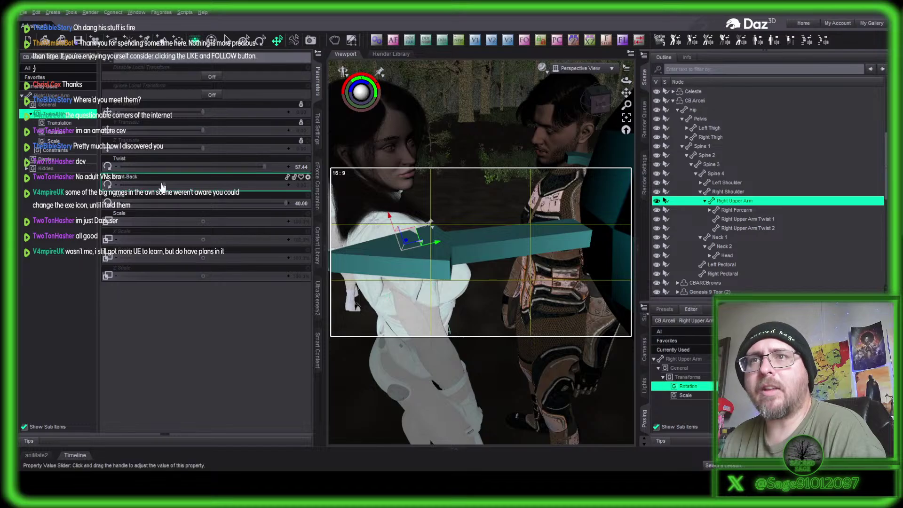
drag(163, 184, 225, 179)
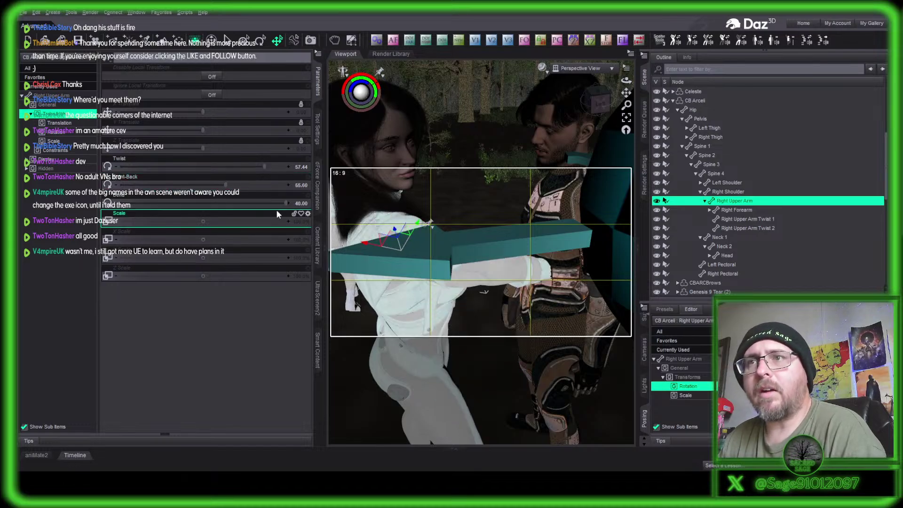
mouse_move(282, 203)
mouse_down()
mouse_move(267, 202)
mouse_move(275, 203)
mouse_up()
drag(263, 165, 239, 165)
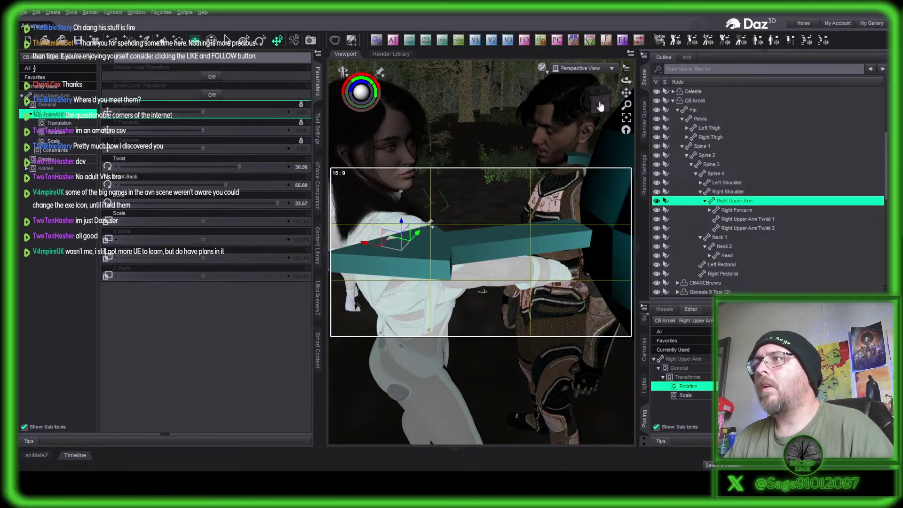
Set CB Arceli's right forearm to Bend 39.62 and Twist 58.05, and bend her right hand to -44.56.
drag(600, 106, 600, 146)
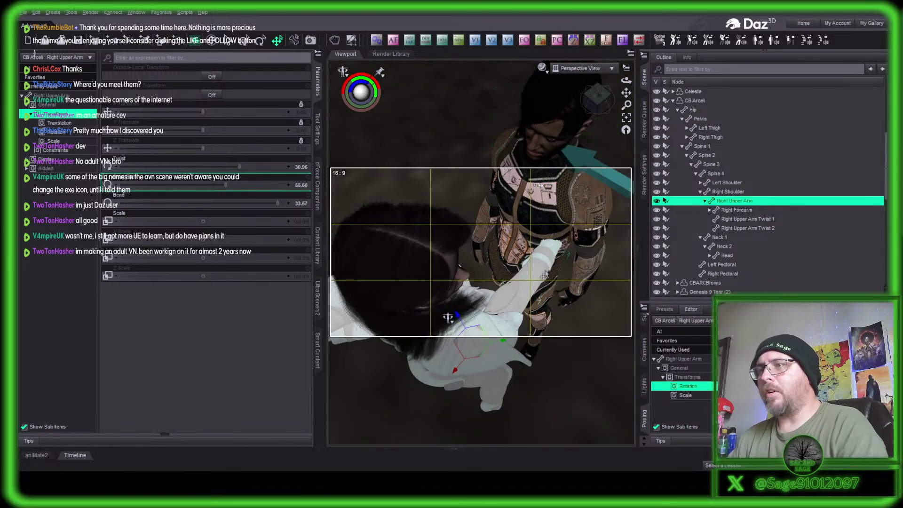
click(664, 209)
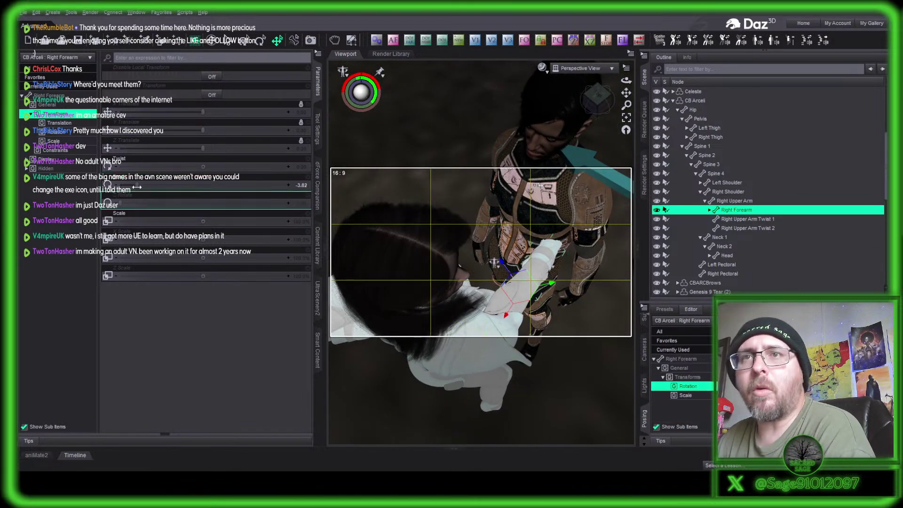
drag(147, 184, 183, 183)
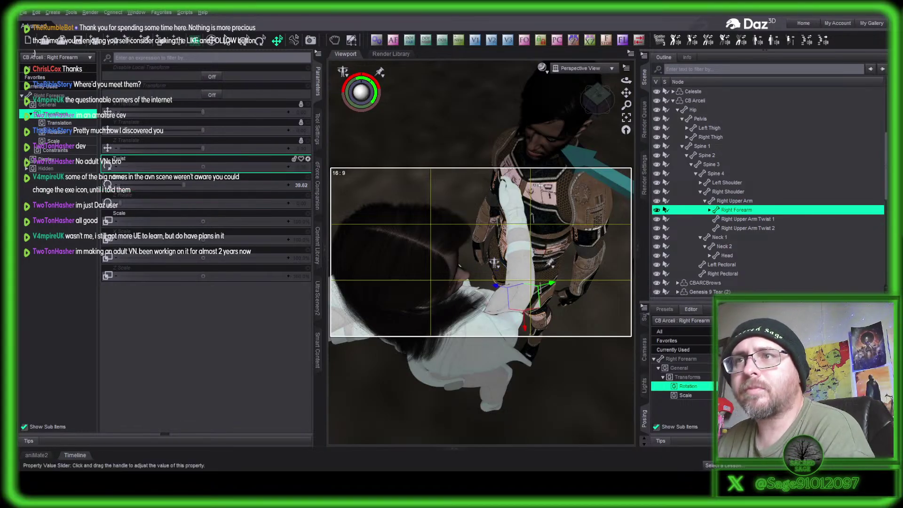
drag(202, 167, 241, 167)
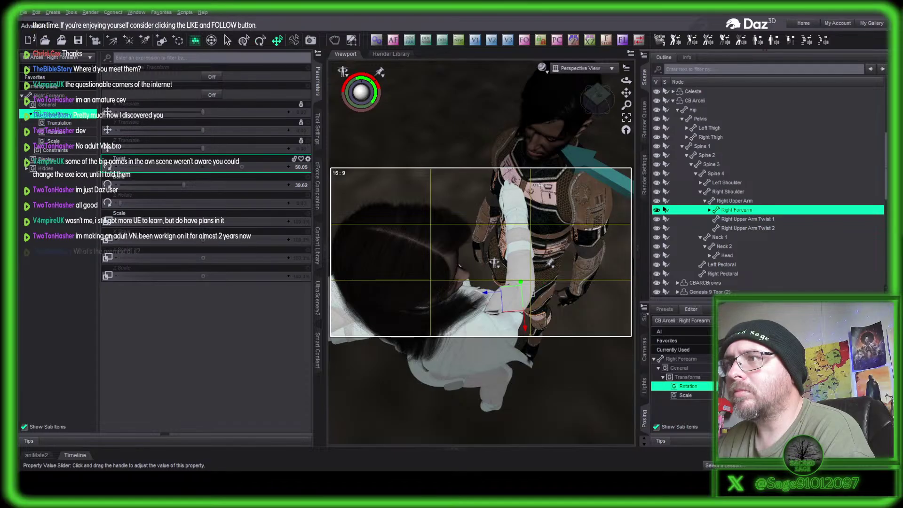
click(512, 197)
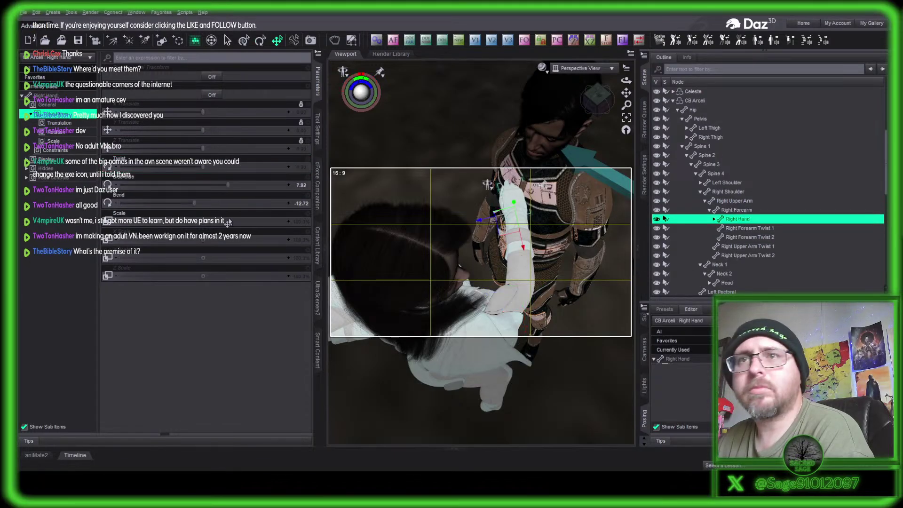
drag(194, 203, 161, 199)
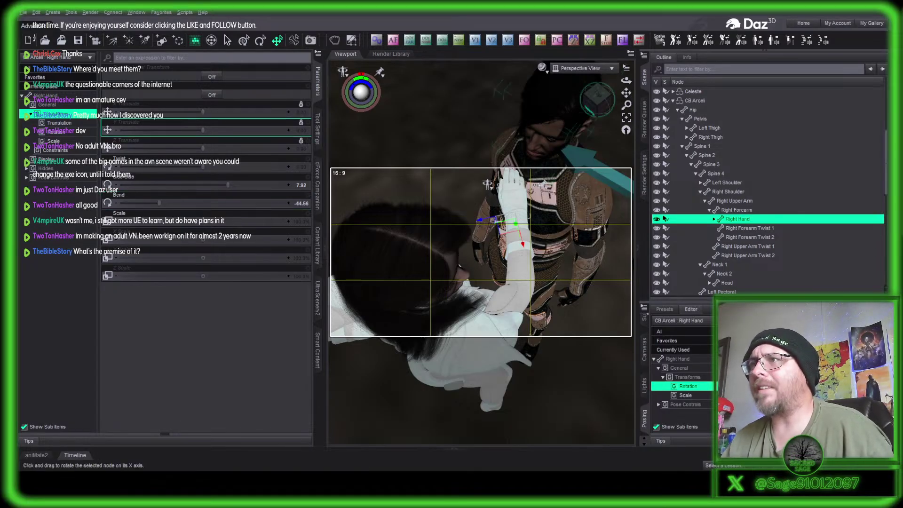
Set the twist of CB Arceli's right upper arm to 12.21, raising her hand toward Michael 9 HD's upper chest.
middle_drag(566, 126, 598, 122)
scroll(523, 216, up, 1)
click(523, 212)
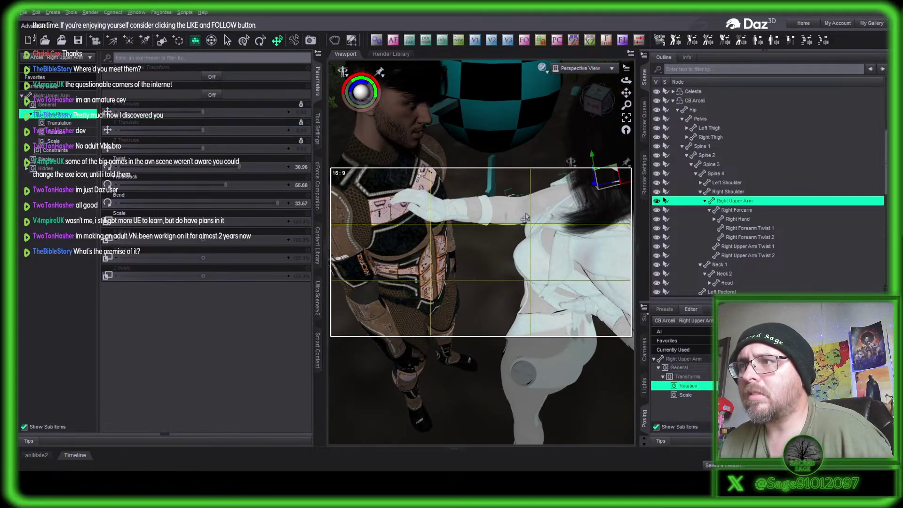
drag(237, 168, 222, 171)
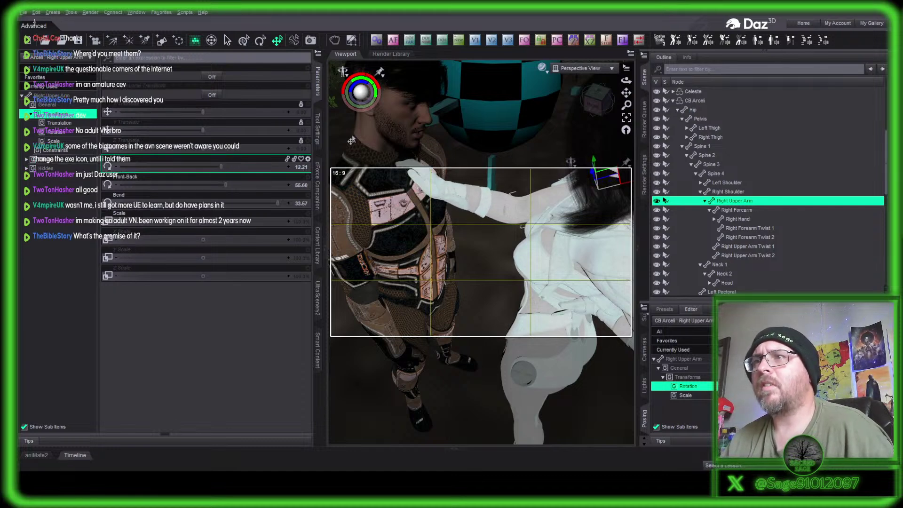
Set the twist of CB Arceli's right hand to 10.00.
drag(594, 97, 596, 102)
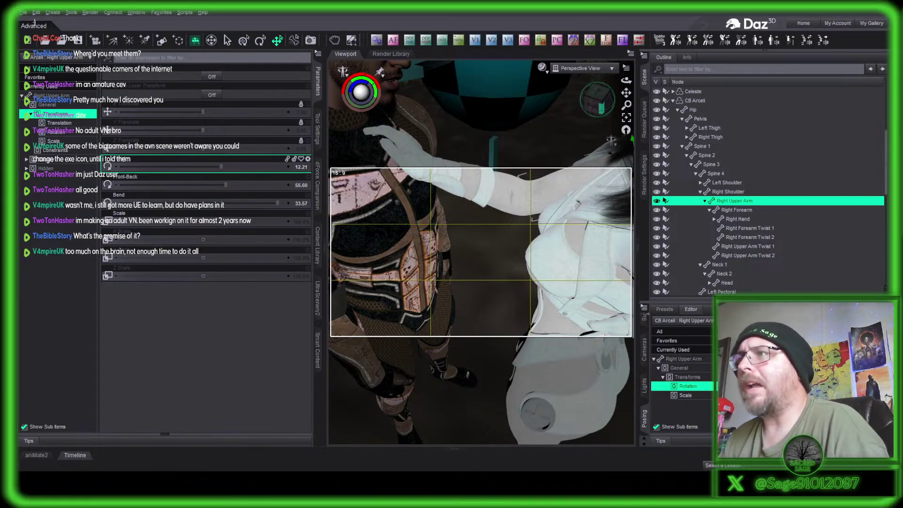
drag(596, 102, 606, 107)
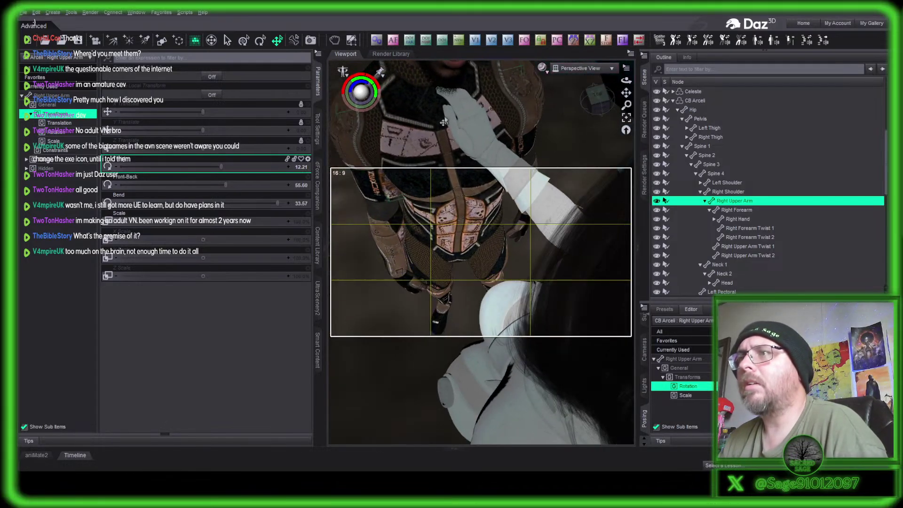
click(480, 138)
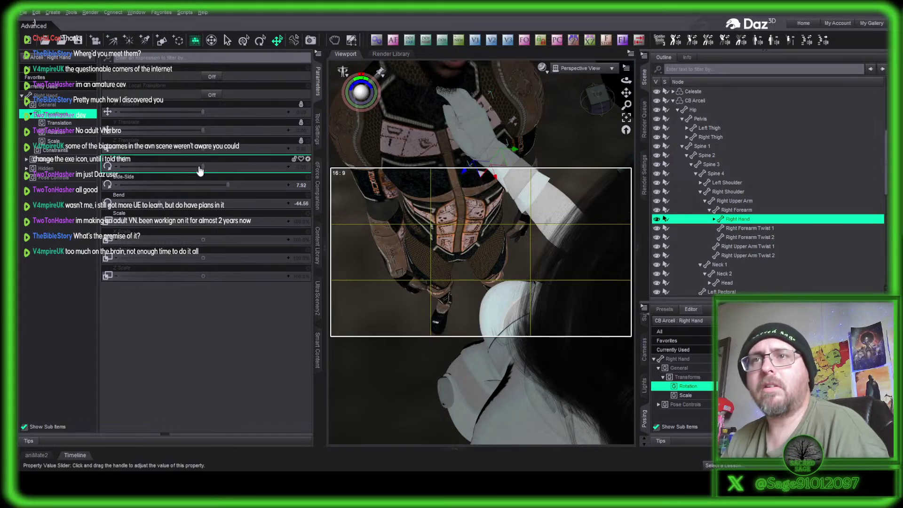
drag(203, 166, 469, 166)
drag(598, 102, 583, 107)
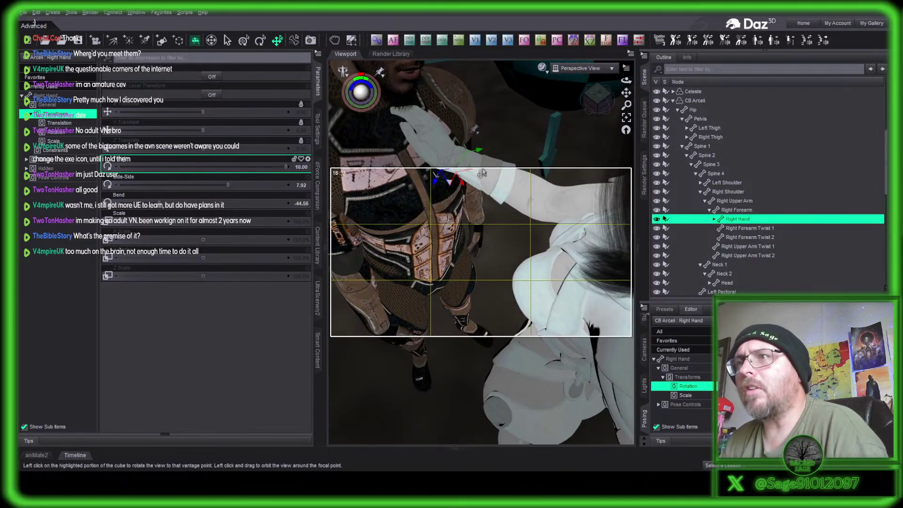
Lower CB Arceli's right hand onto Michael 9 HD's chest and set the hand's Bend to -50.74.
drag(461, 189, 496, 195)
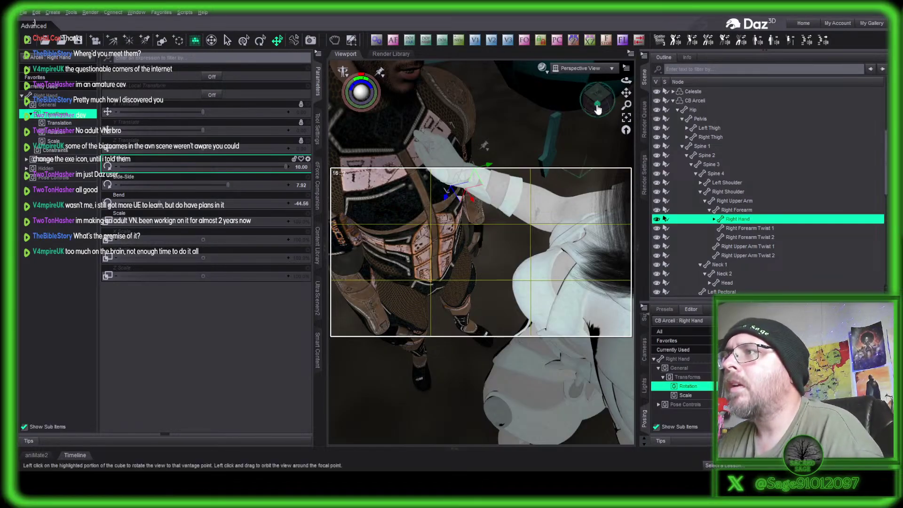
drag(597, 109, 594, 121)
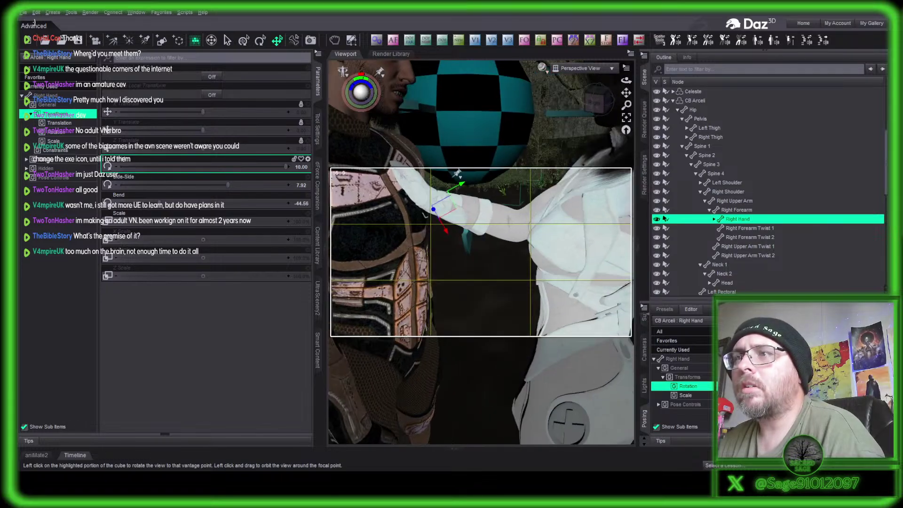
drag(165, 206, 155, 207)
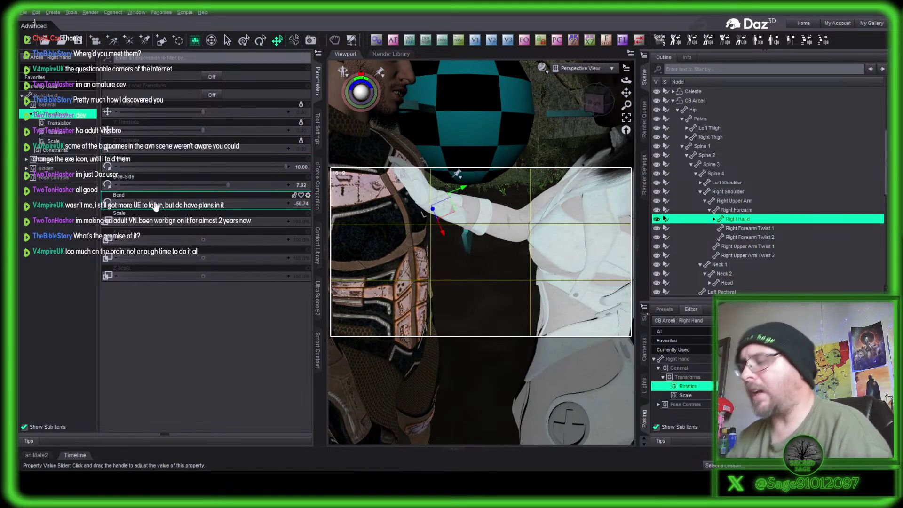
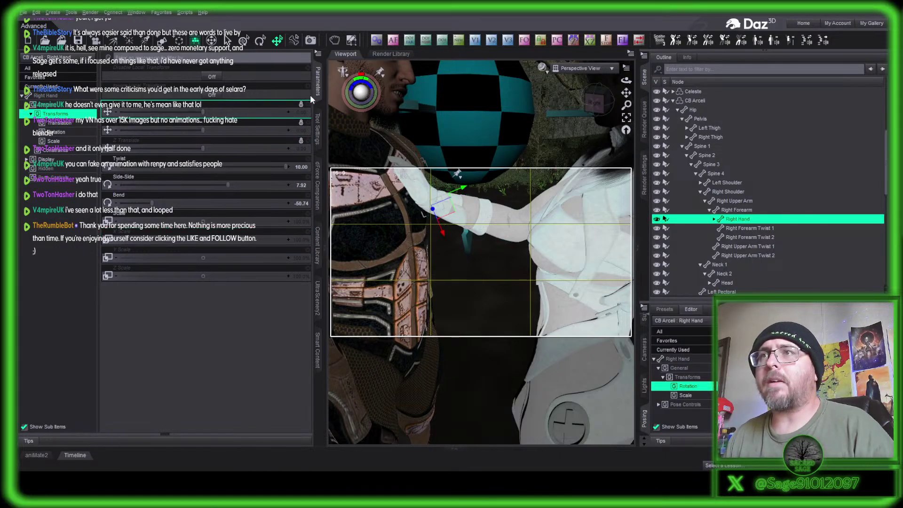
Widen the viewport and frame the perspective view over Michael 9 HD's shoulder, looking toward CB Arceli.
click(319, 84)
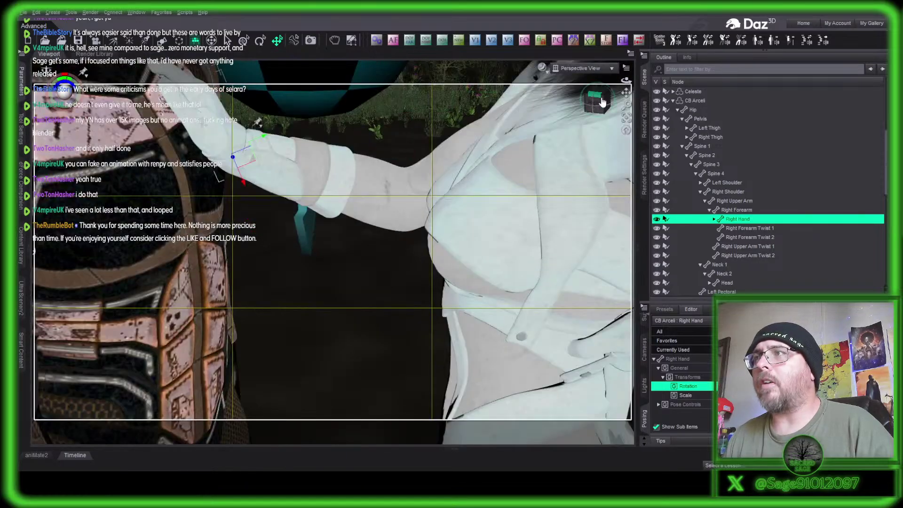
drag(597, 99, 642, 156)
scroll(516, 132, down, 1)
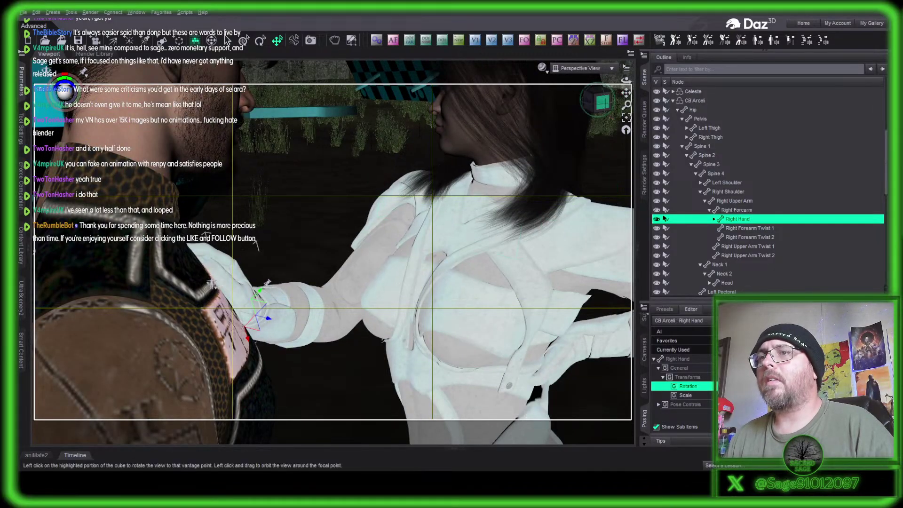
drag(598, 103, 533, 115)
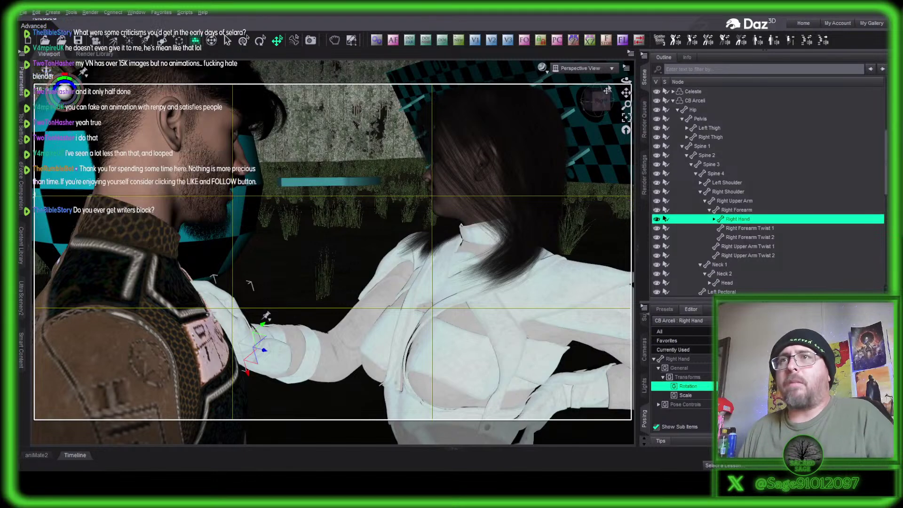
Select CB Arceli and Michael 9 HD together in the scene and undo the last change.
click(673, 100)
click(698, 110)
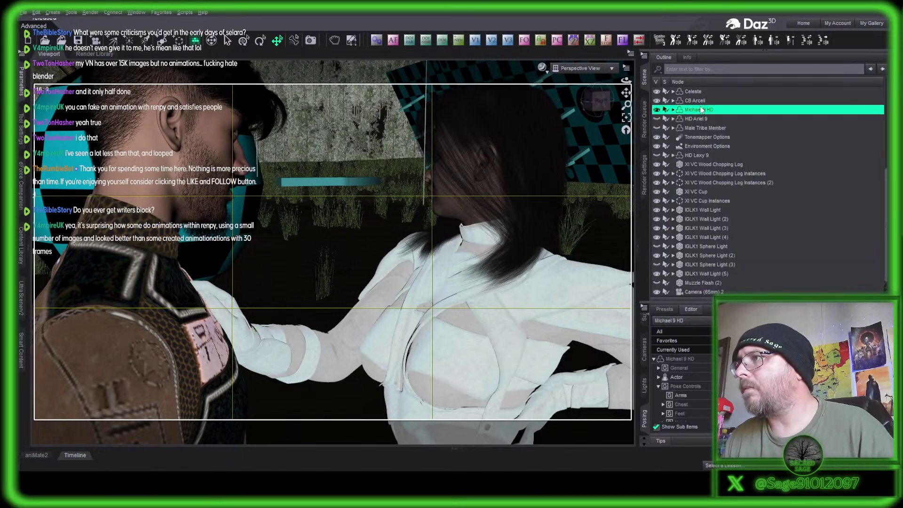
ctrl+click(701, 100)
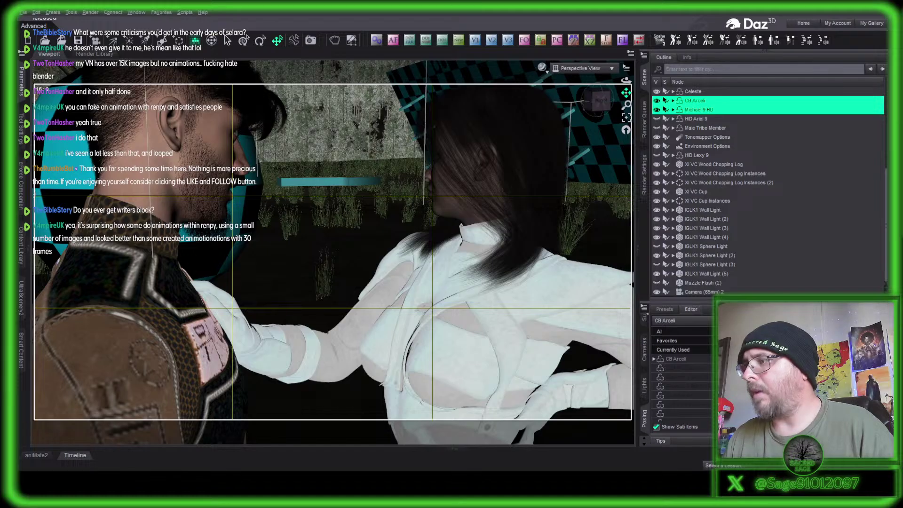
key(ctrl+z)
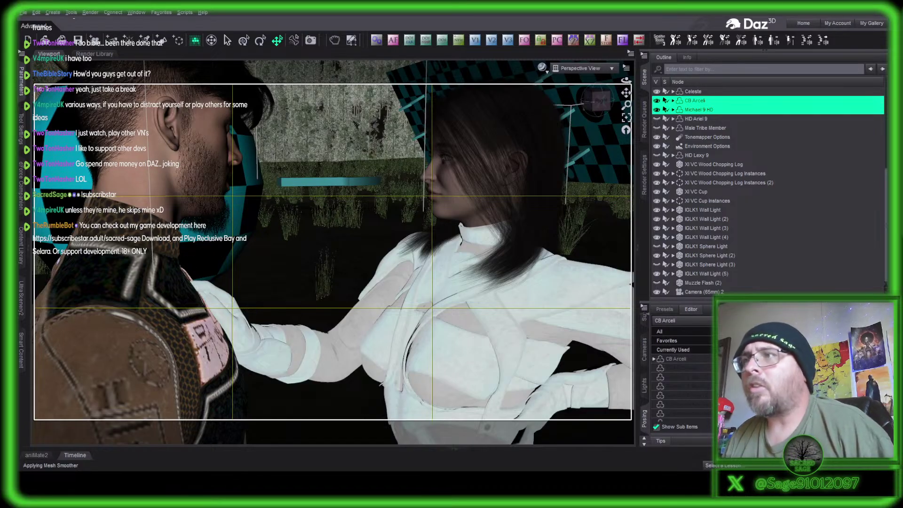
click(477, 204)
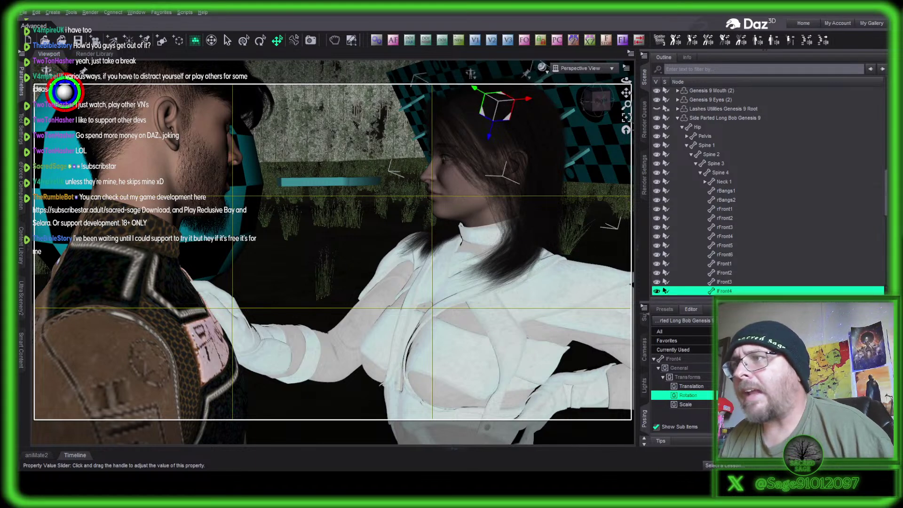
click(729, 283)
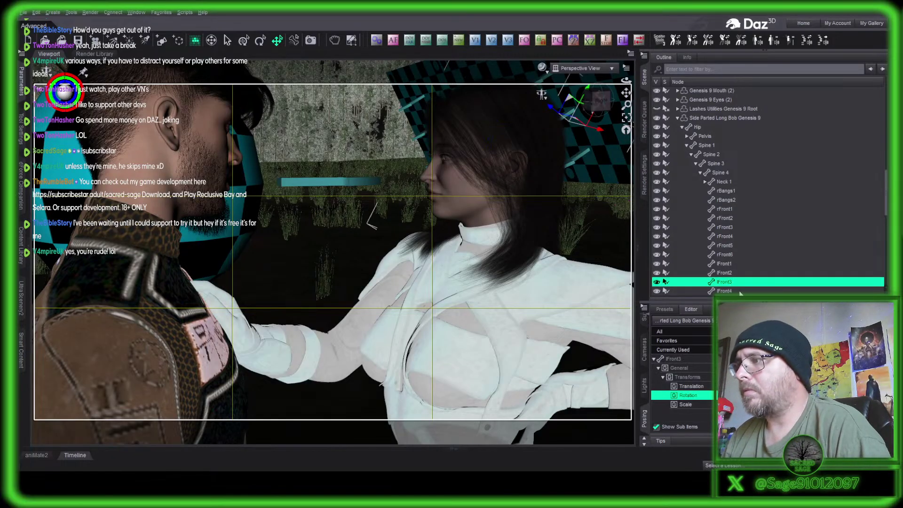
click(724, 291)
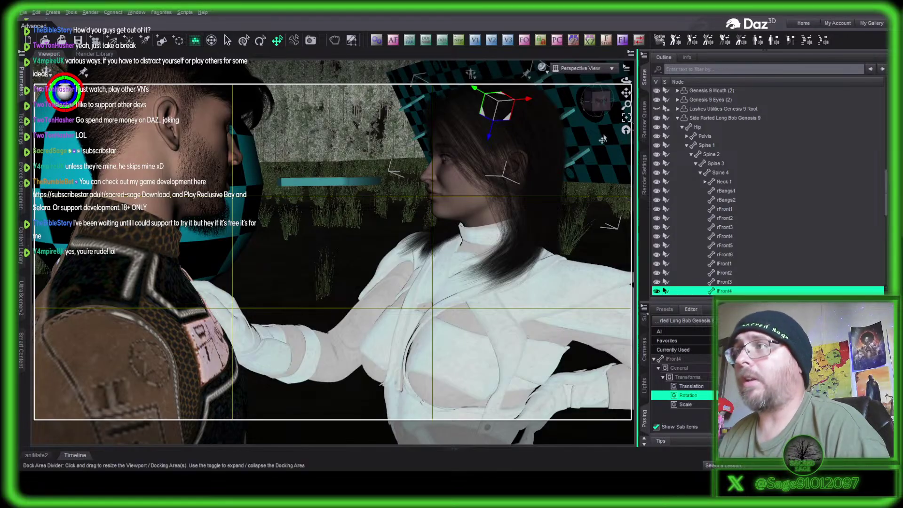
drag(602, 104, 583, 105)
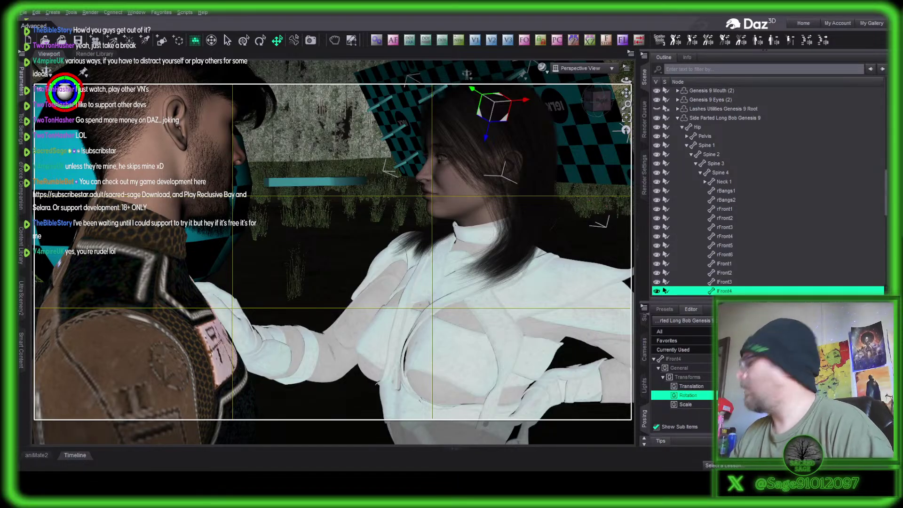
Select CB Arceli and show her currently used pose properties and her Pose Controls group.
click(447, 210)
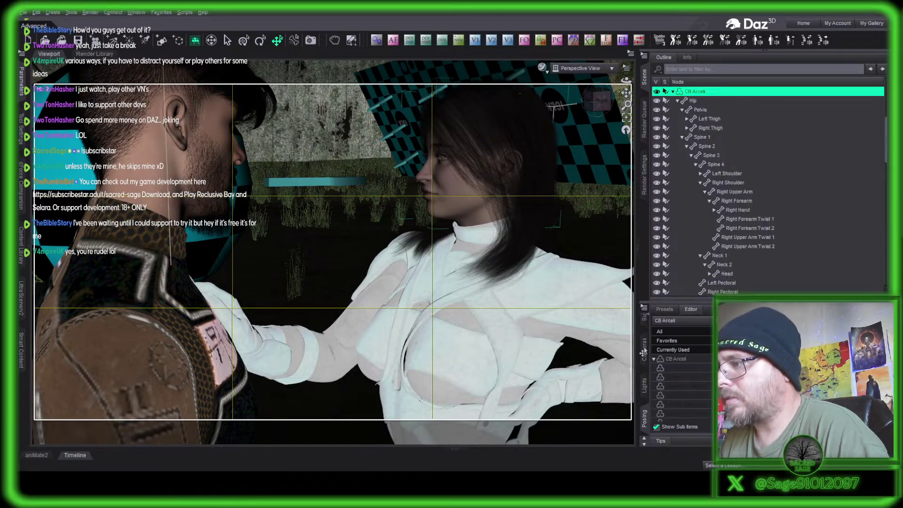
click(696, 351)
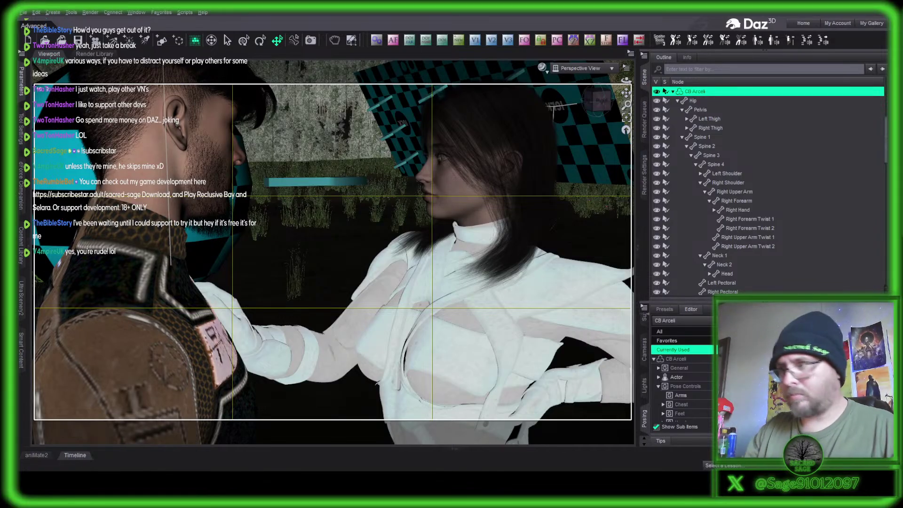
click(705, 386)
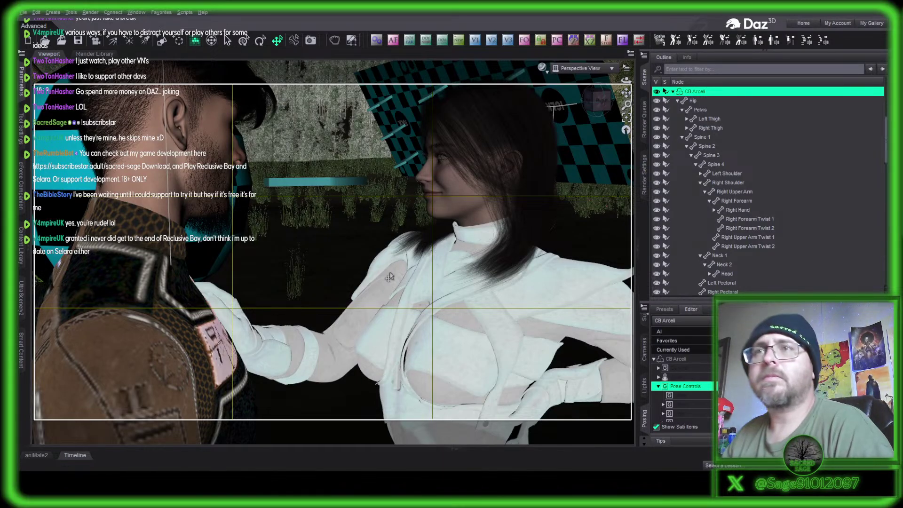
Select Michael 9 HD and open the Cheek and Jaw group of his head Pose Controls.
click(213, 128)
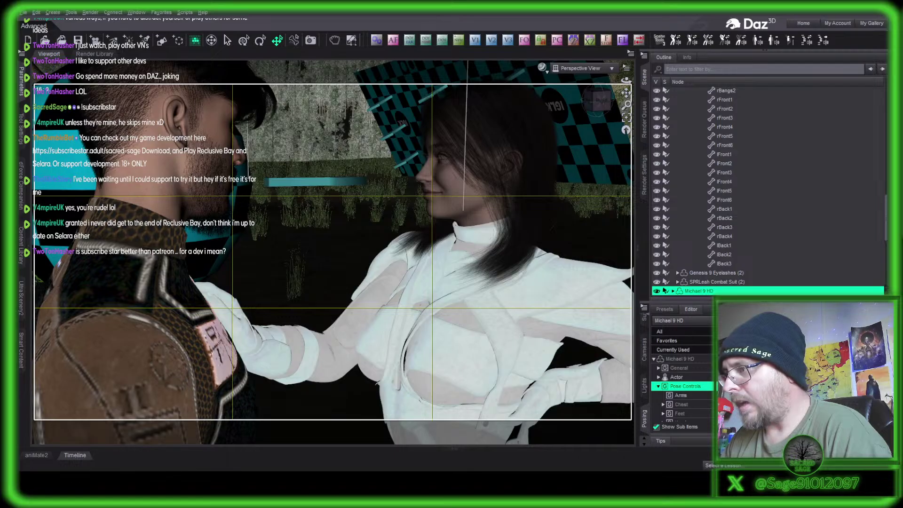
click(696, 350)
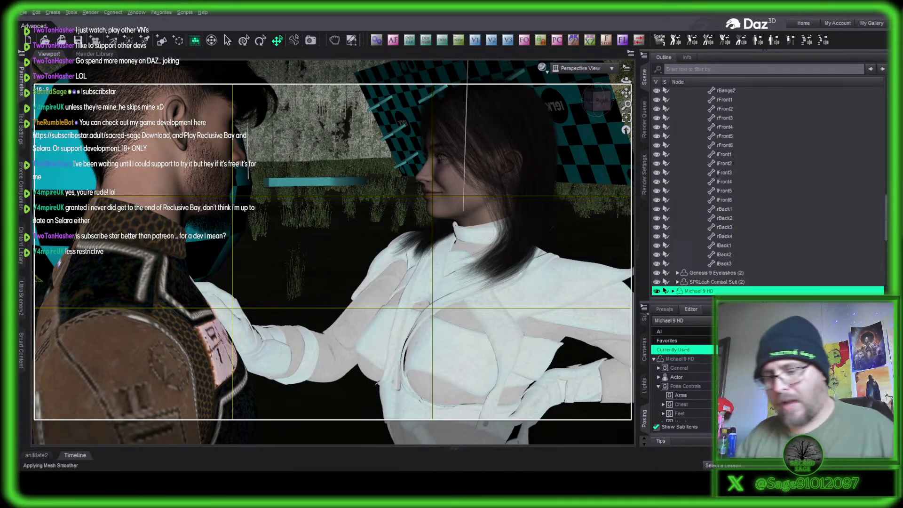
click(681, 387)
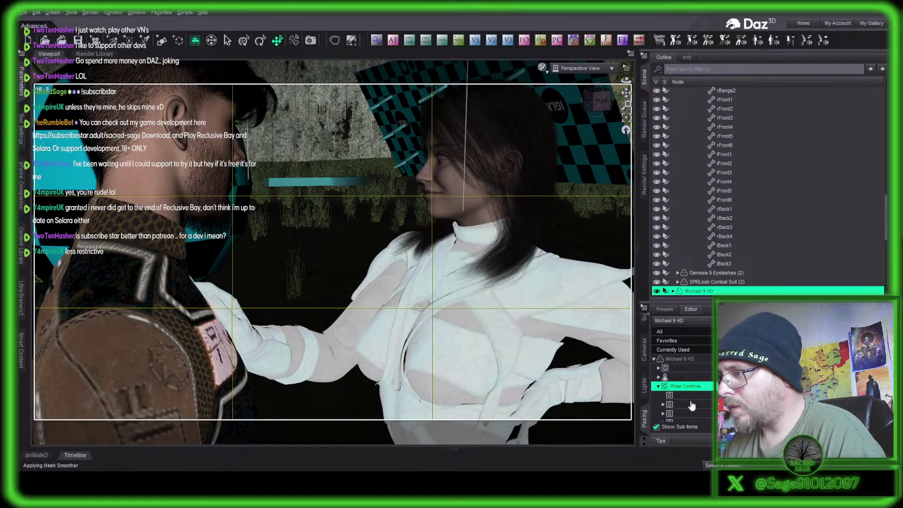
scroll(694, 384, down, 3)
click(680, 359)
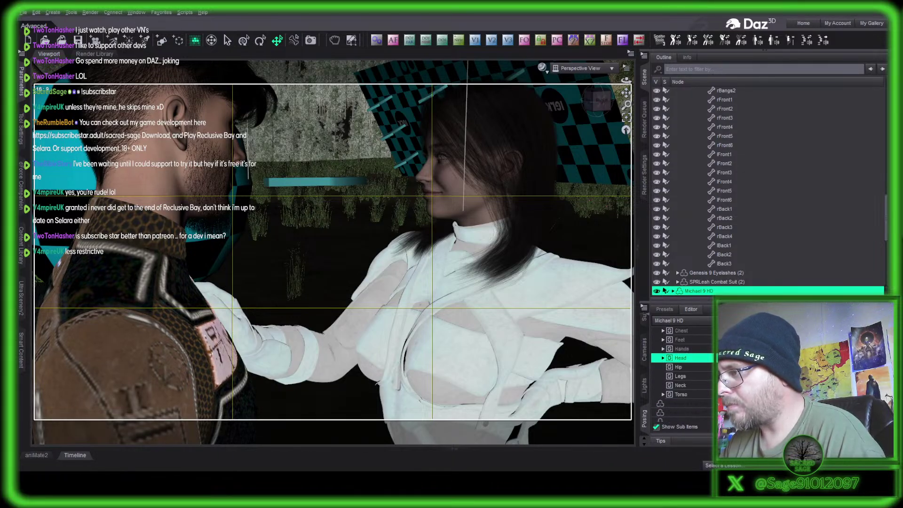
click(662, 357)
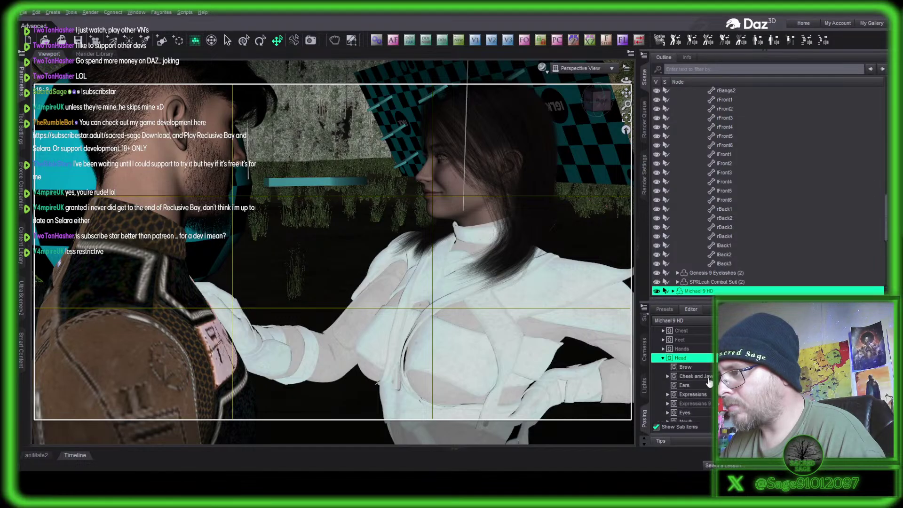
click(708, 376)
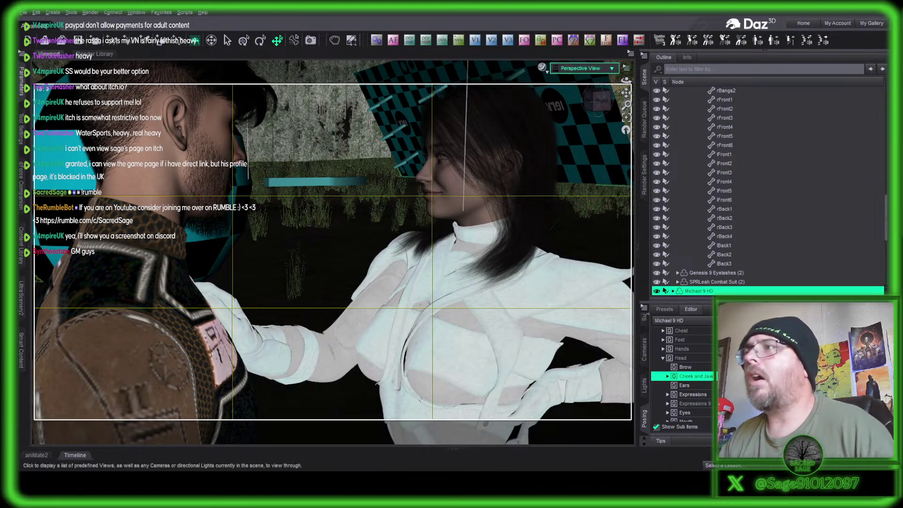
Check the view through the second 65mm camera, return to Perspective View, and delete that camera from the scene.
click(580, 150)
click(580, 148)
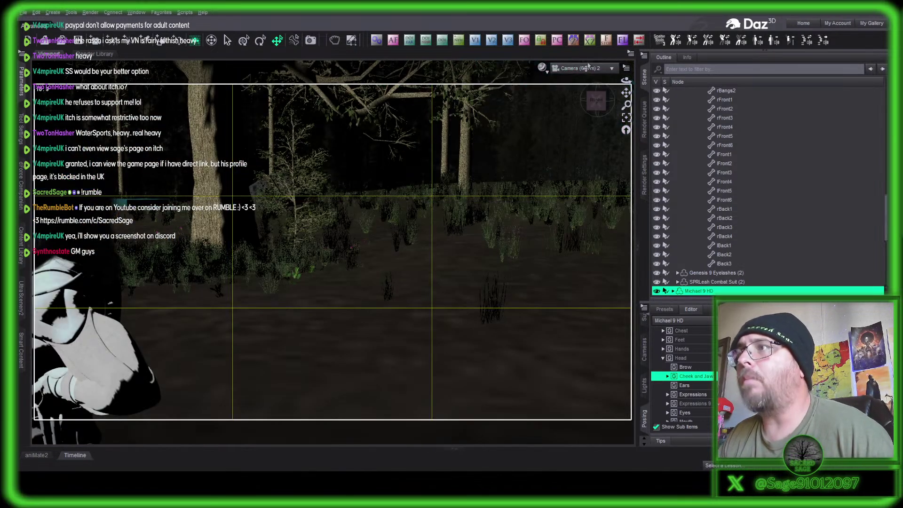
click(589, 70)
click(583, 80)
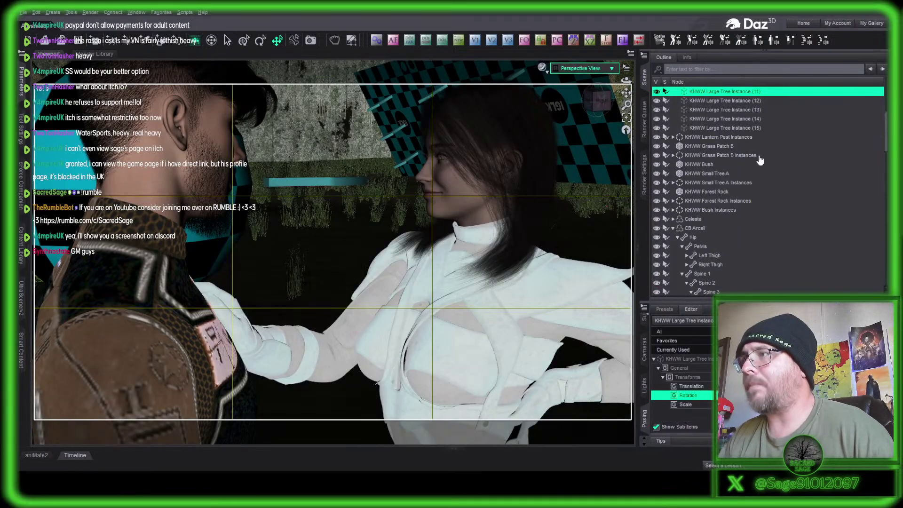
scroll(751, 174, down, 10)
scroll(750, 176, down, 3)
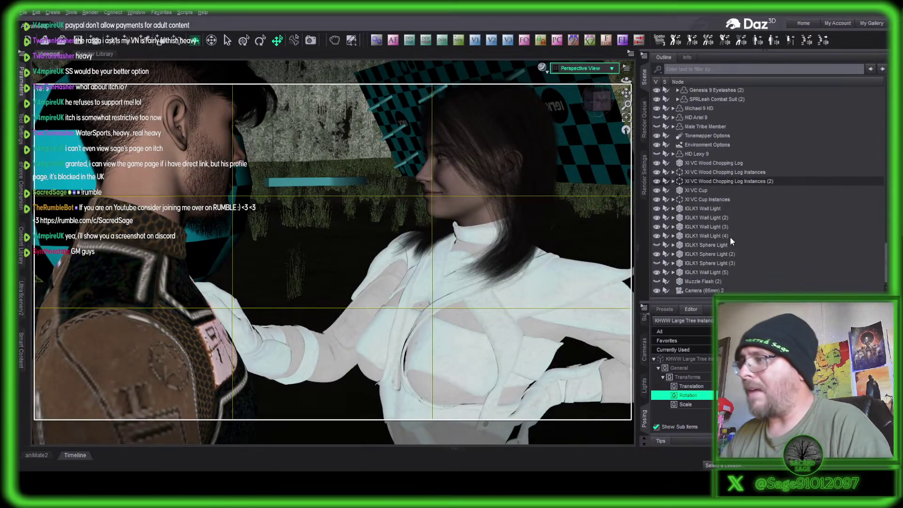
click(703, 289)
key(Delete)
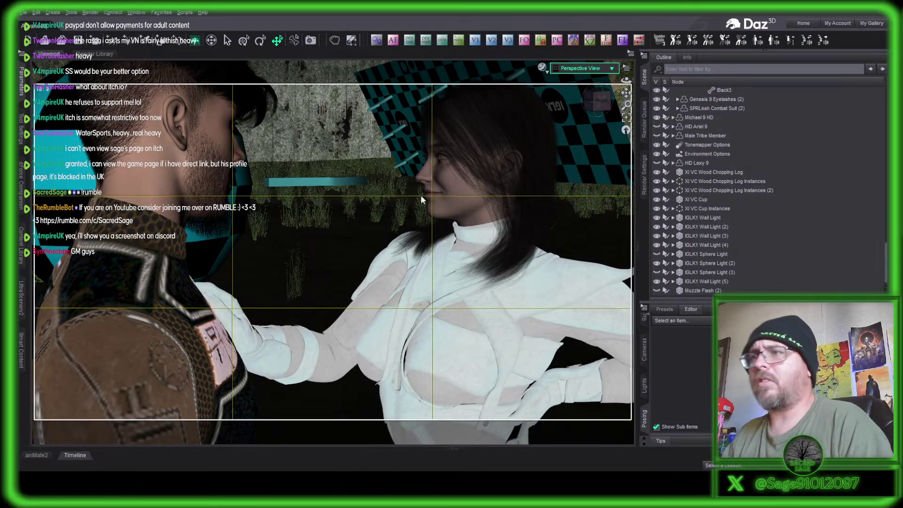
Look through Camera (65mm) 1 and preview the shot of both figures with rendered lighting before restoring textured shading.
click(587, 73)
click(593, 147)
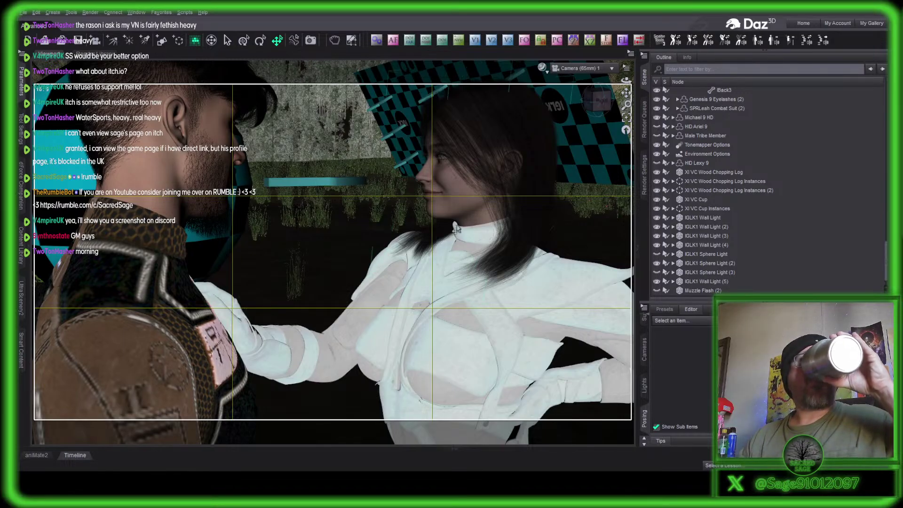
click(453, 207)
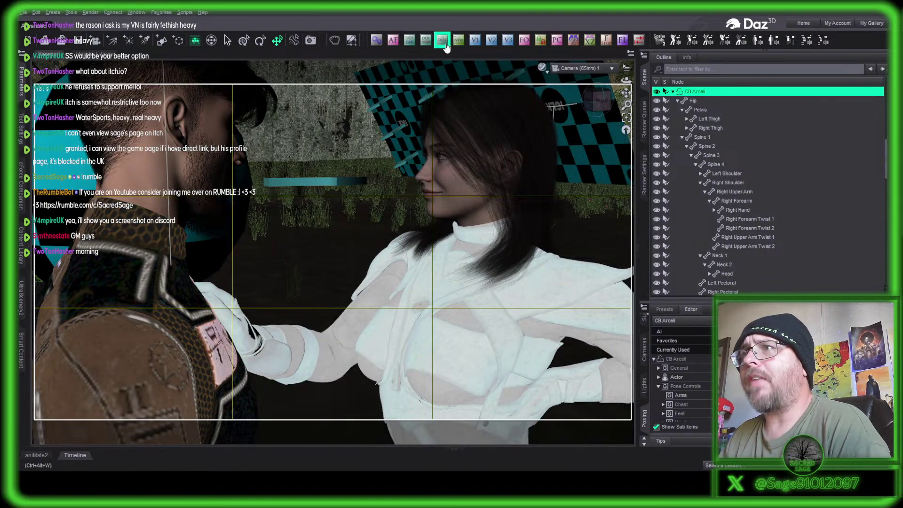
click(546, 69)
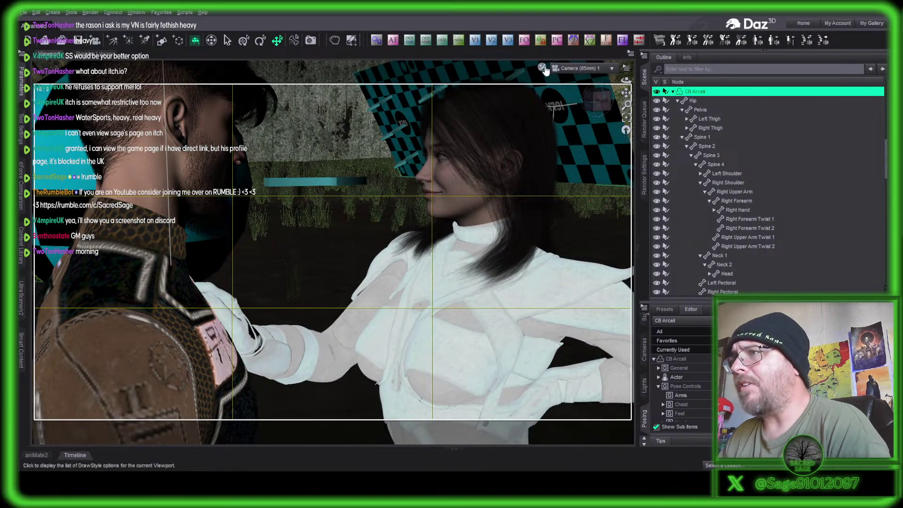
click(551, 177)
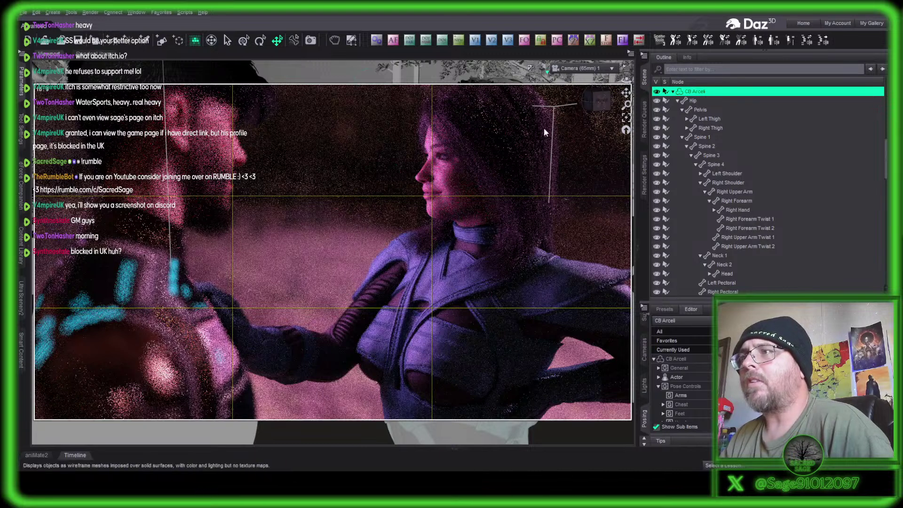
click(546, 151)
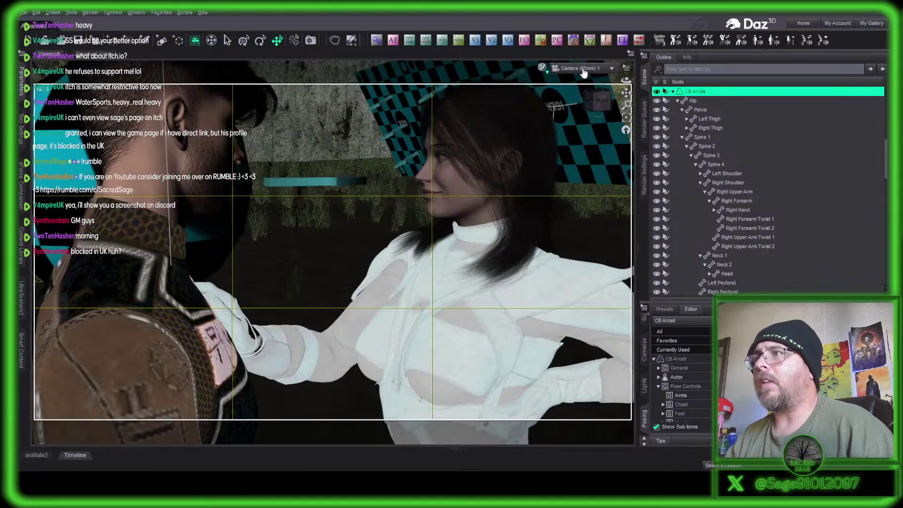
In Perspective View, move IGLK1 Sphere Light (2) from behind Michael 9 HD's head to in front of the two figures.
click(583, 69)
click(585, 79)
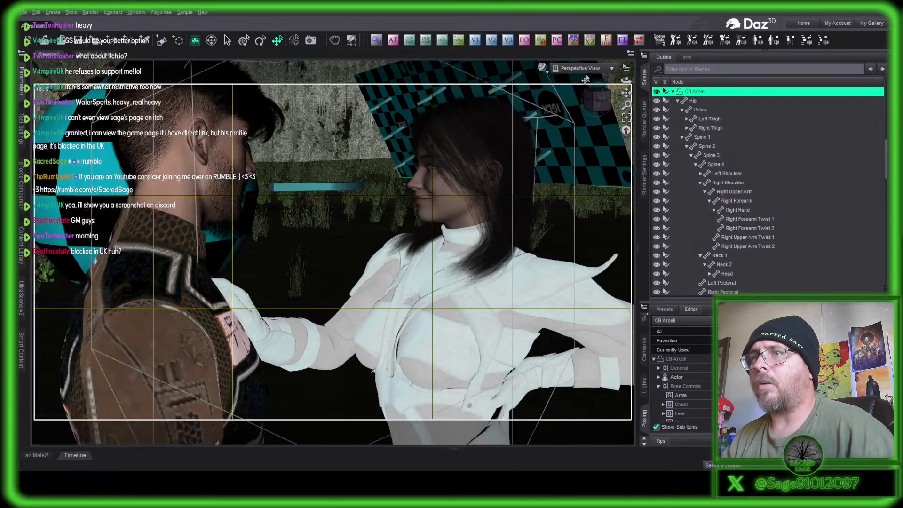
drag(595, 96, 602, 101)
click(292, 170)
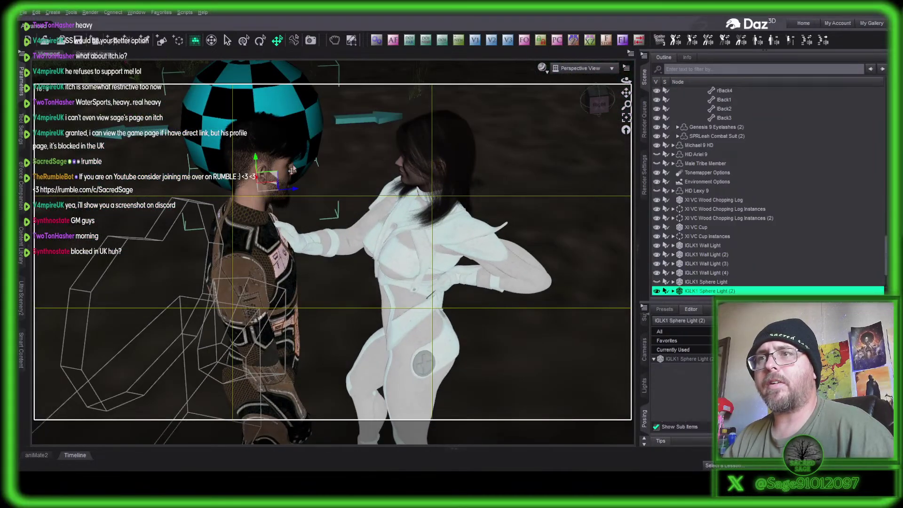
drag(279, 216, 402, 390)
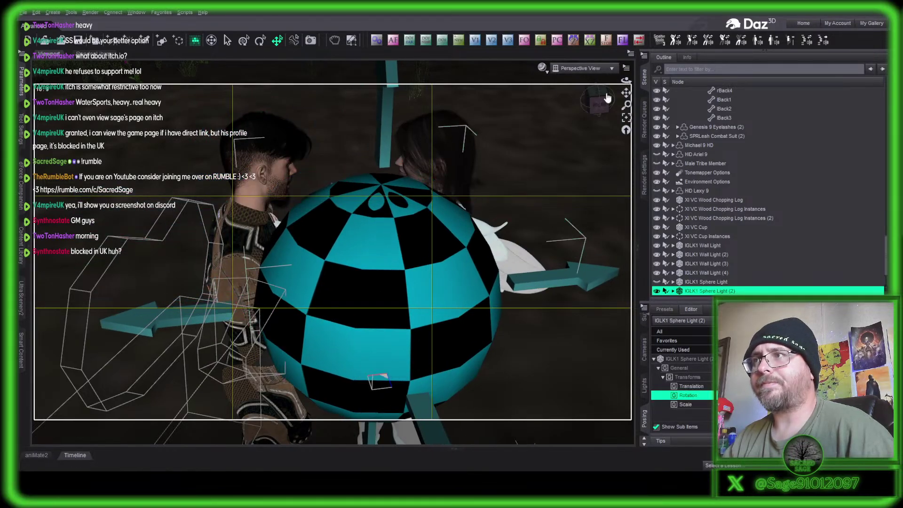
Shift IGLK1 Sphere Light (2) slightly back from the two figures and preview the lighting rendered through Camera (65mm) 1, then restore textured shading.
drag(607, 97, 598, 102)
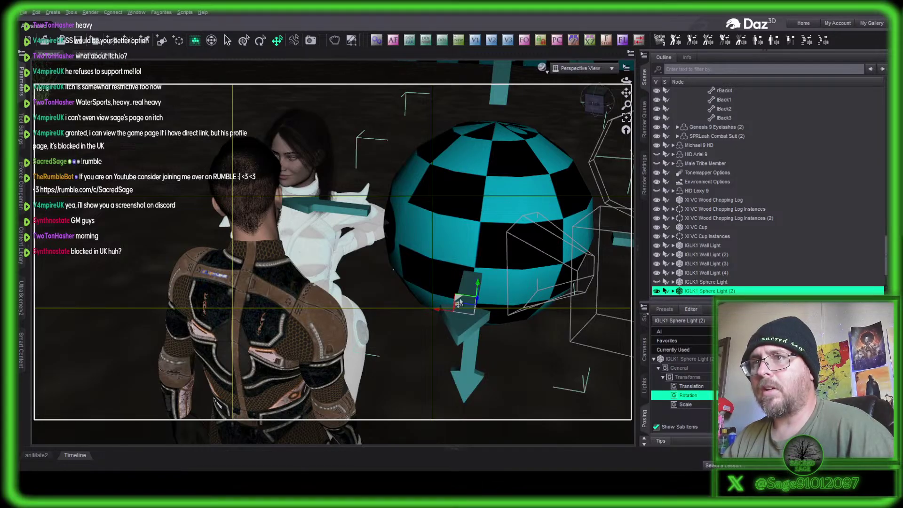
drag(459, 302, 472, 277)
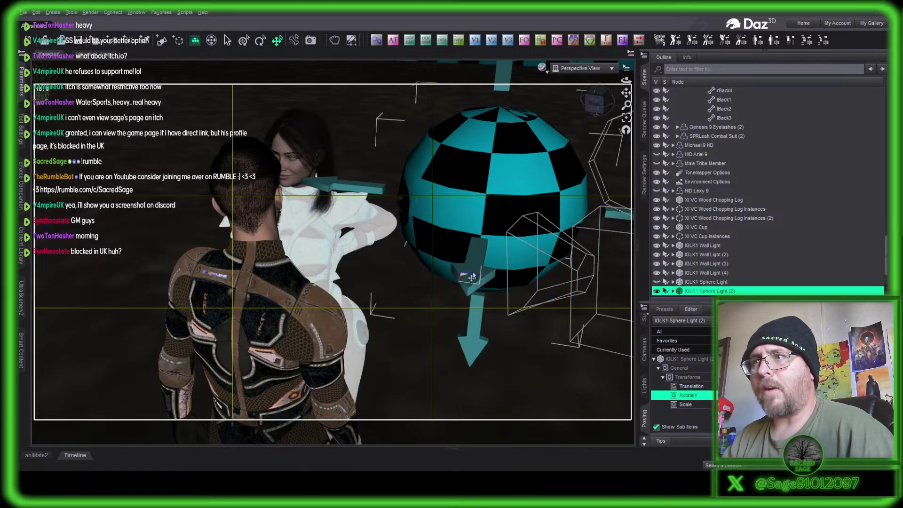
drag(595, 104, 591, 104)
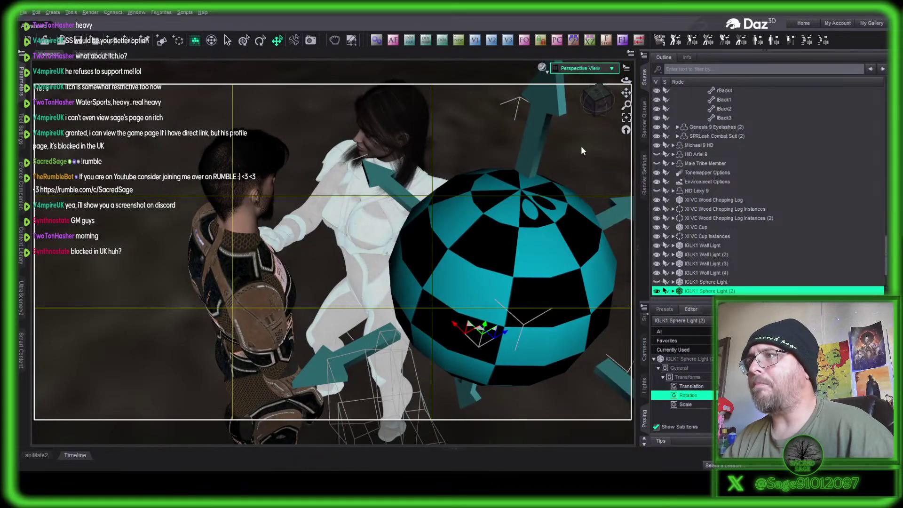
key(ctrl+shift+c)
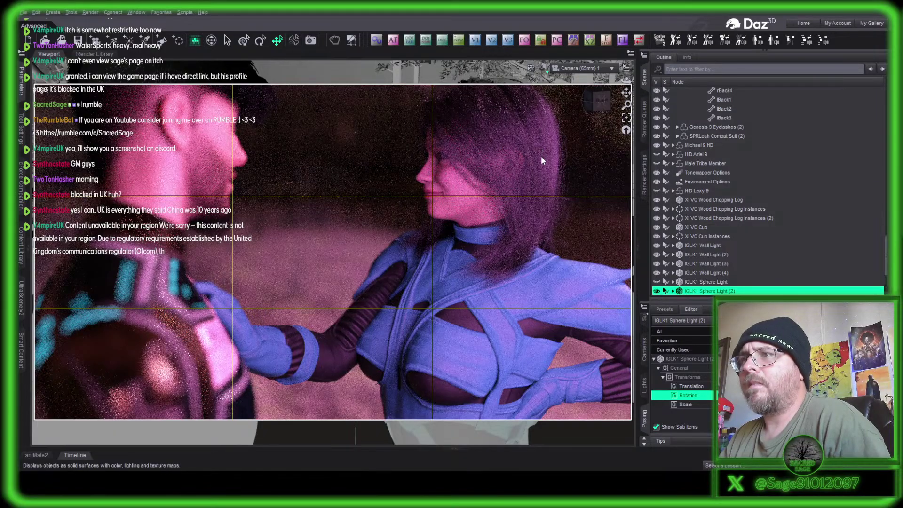
click(560, 113)
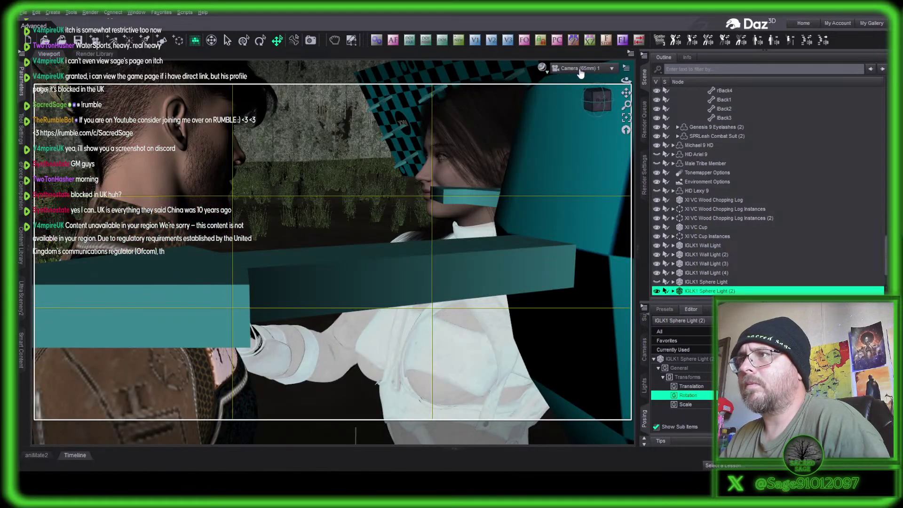
In Perspective View, move IGLK1 Sphere Light (2) out of Camera (65mm) 1's frame and preview the shot with rendered lighting.
click(579, 71)
click(599, 129)
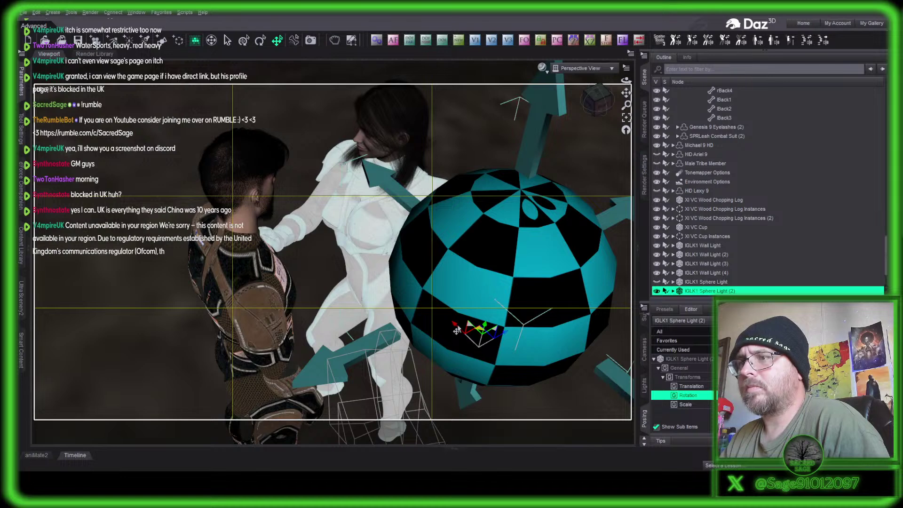
drag(468, 346, 496, 385)
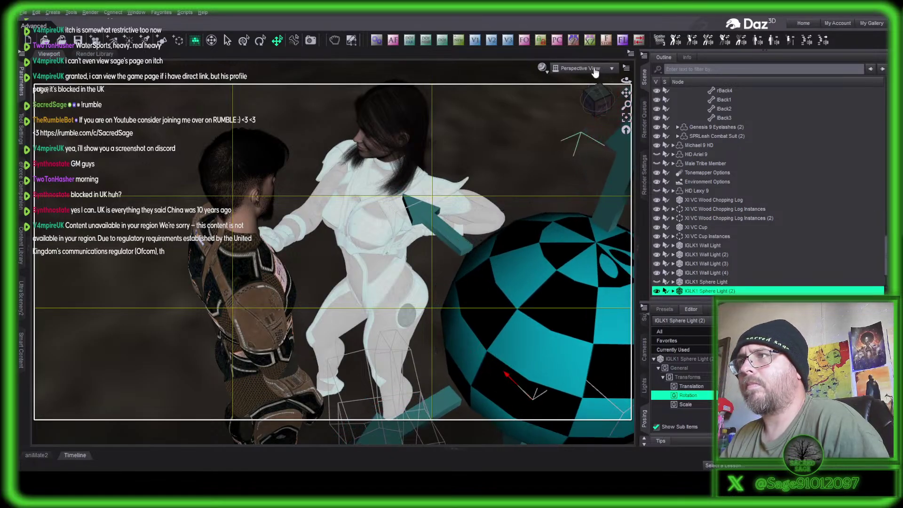
click(608, 148)
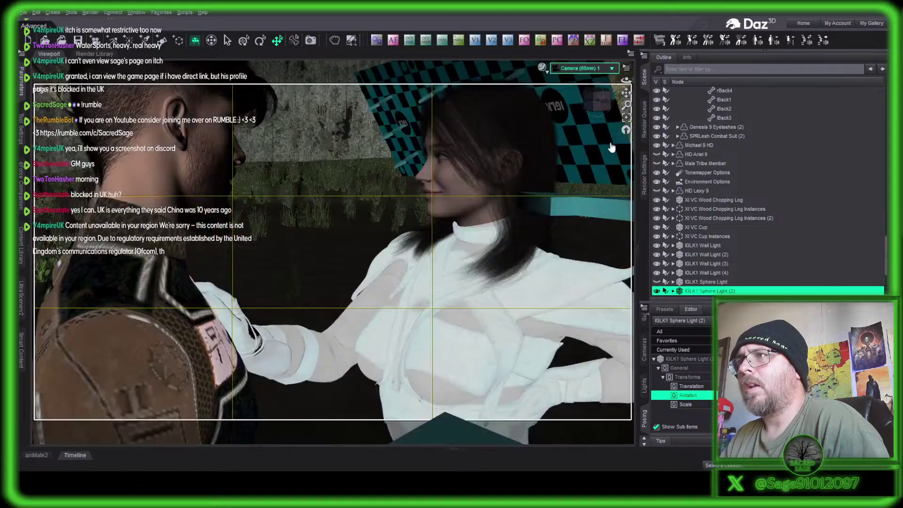
click(542, 69)
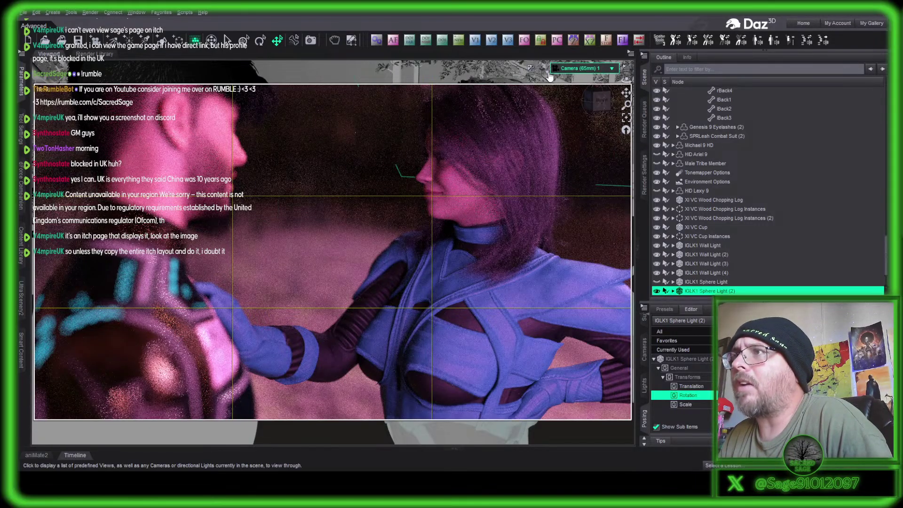
click(555, 158)
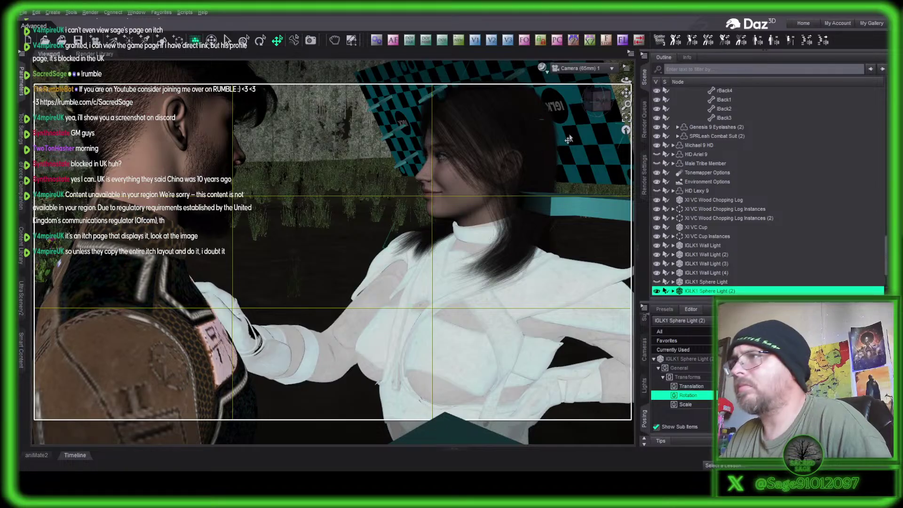
Reposition IGLK1 Sphere Light (2) on the camera side of the figures and check the rendered lighting through Camera (65mm) 1.
click(582, 69)
click(583, 80)
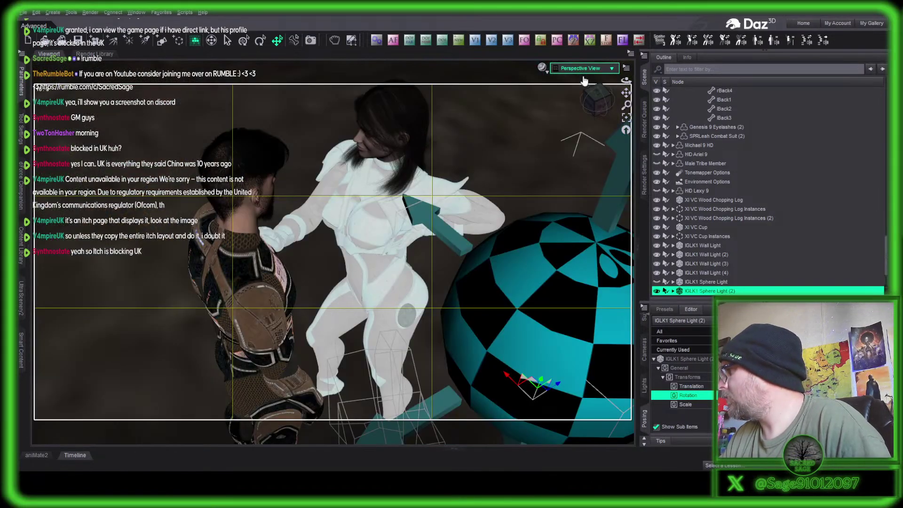
drag(594, 101, 431, 167)
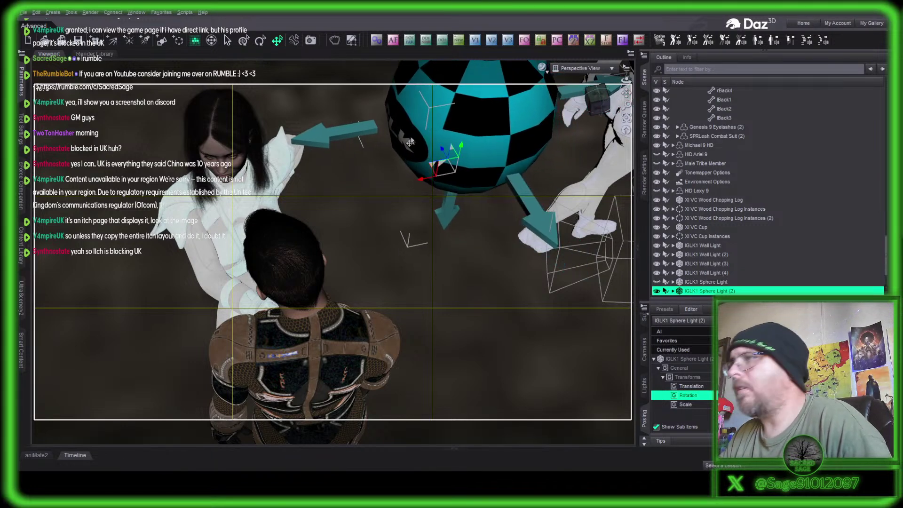
click(604, 145)
click(543, 71)
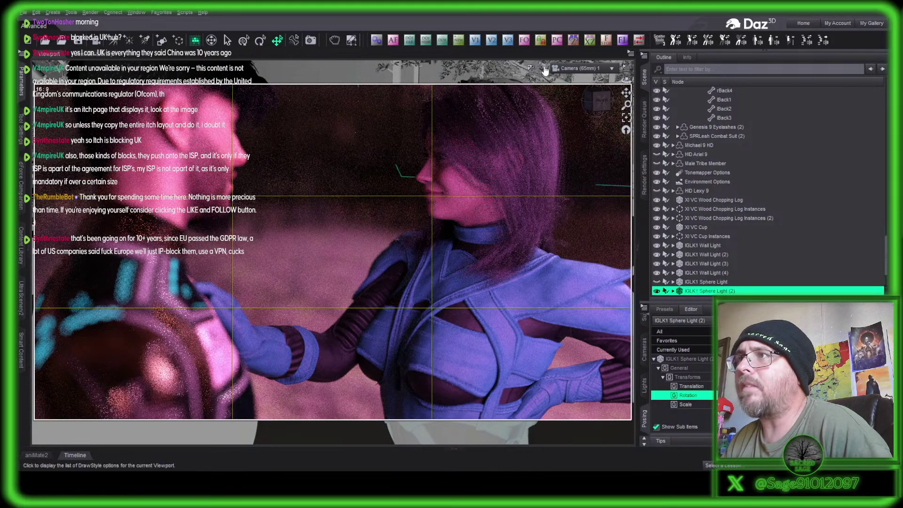
click(544, 153)
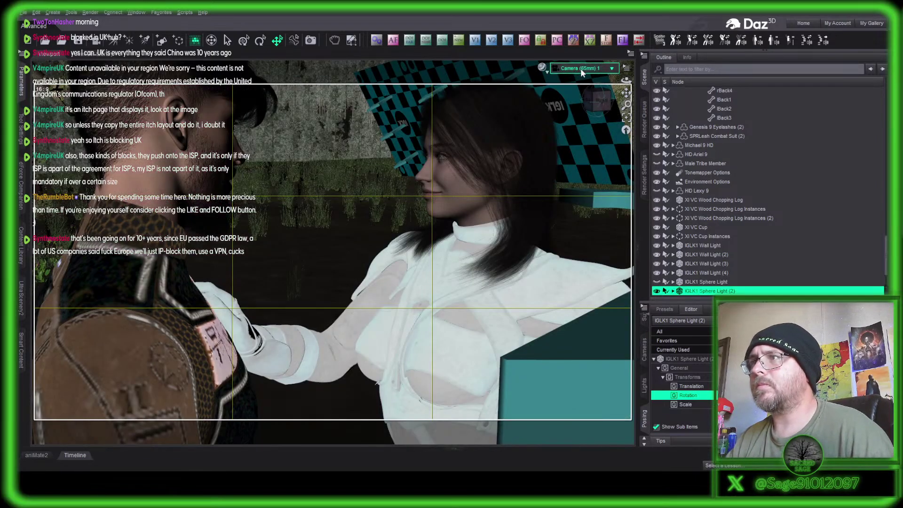
Return to Perspective View and move IGLK1 Sphere Light (2) sideways toward CB Arceli's side.
click(582, 71)
click(589, 92)
drag(593, 96, 607, 99)
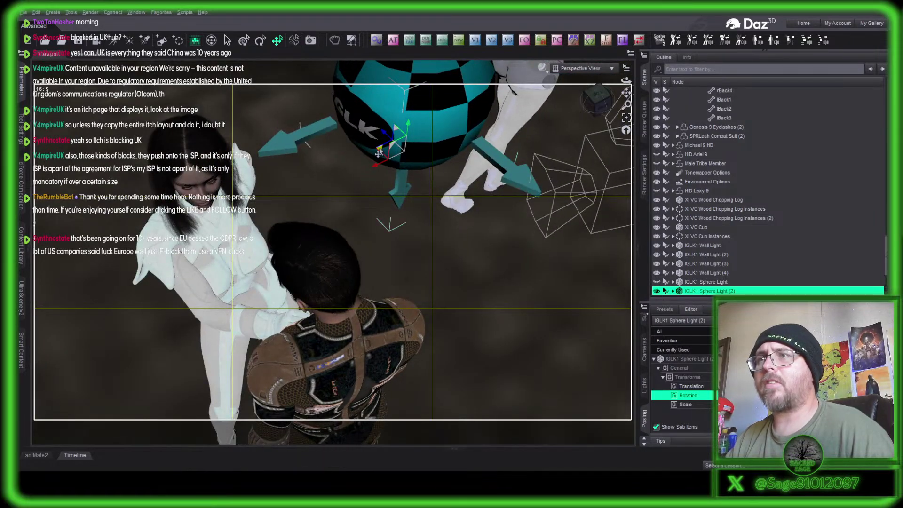
drag(379, 153, 335, 153)
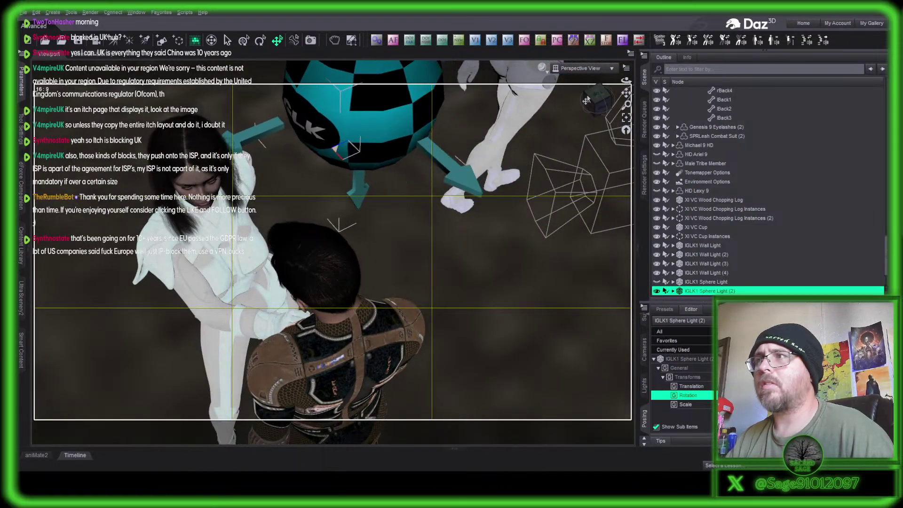
drag(595, 98, 579, 111)
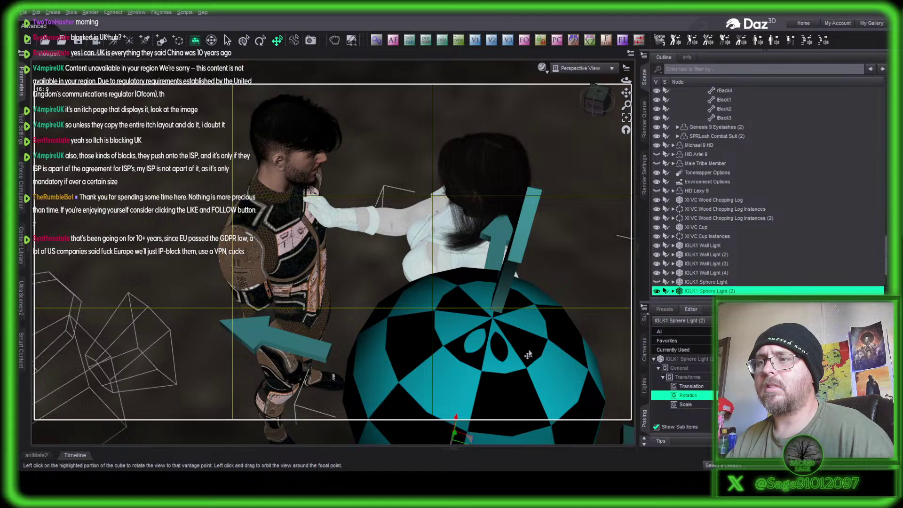
scroll(577, 146, down, 3)
middle_drag(568, 165, 568, 123)
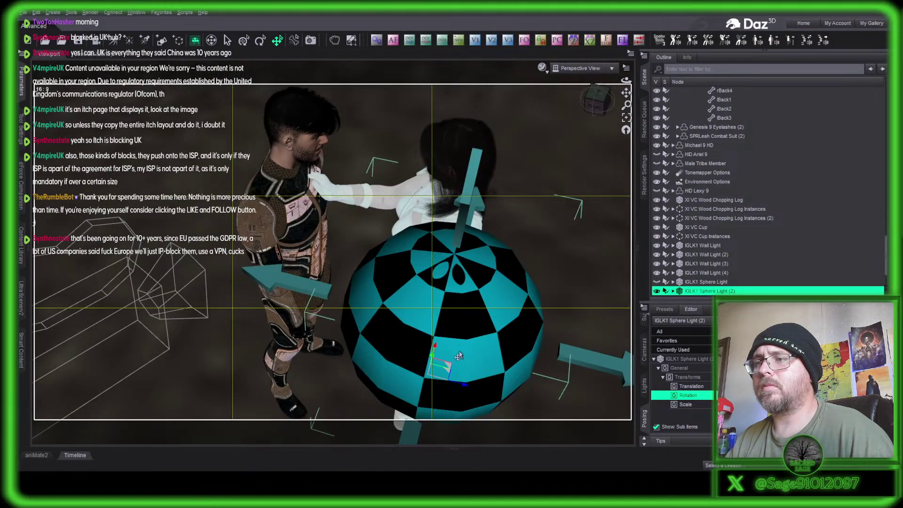
drag(445, 373, 444, 236)
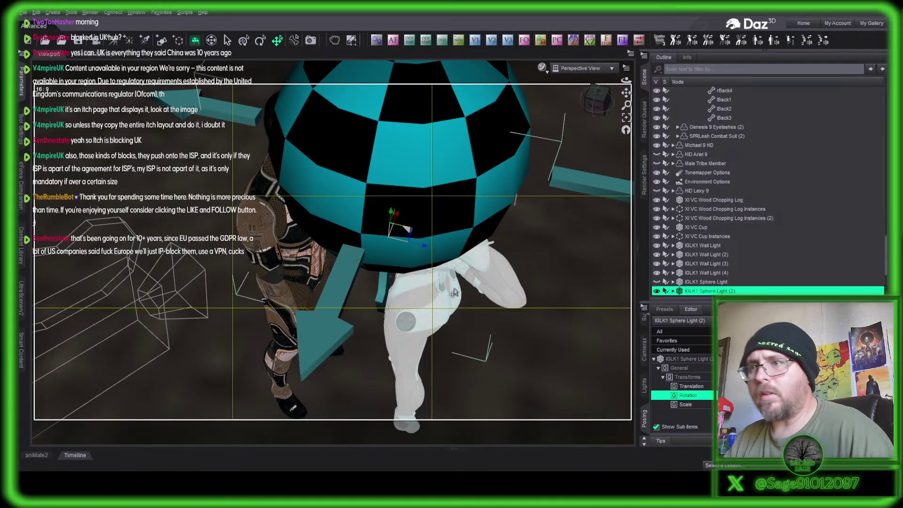
key(ctrl+z)
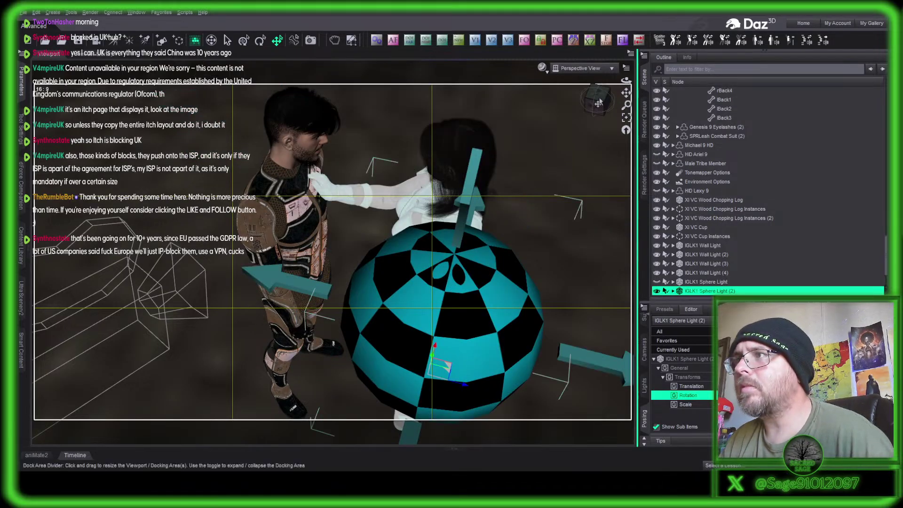
Move IGLK1 Sphere Light (2) to the far side of the two figures and preview the rendered result through Camera (65mm) 1.
alt+drag(517, 282, 462, 157)
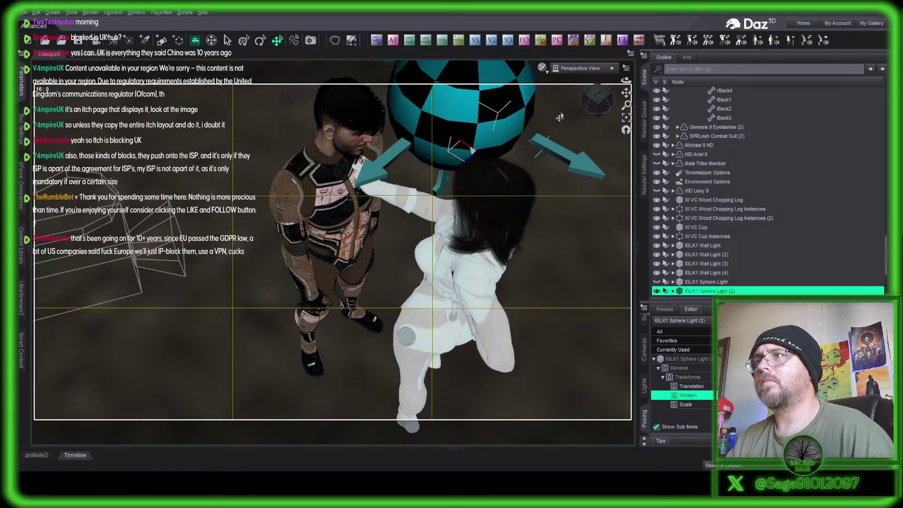
drag(594, 99, 591, 100)
scroll(353, 240, up, 5)
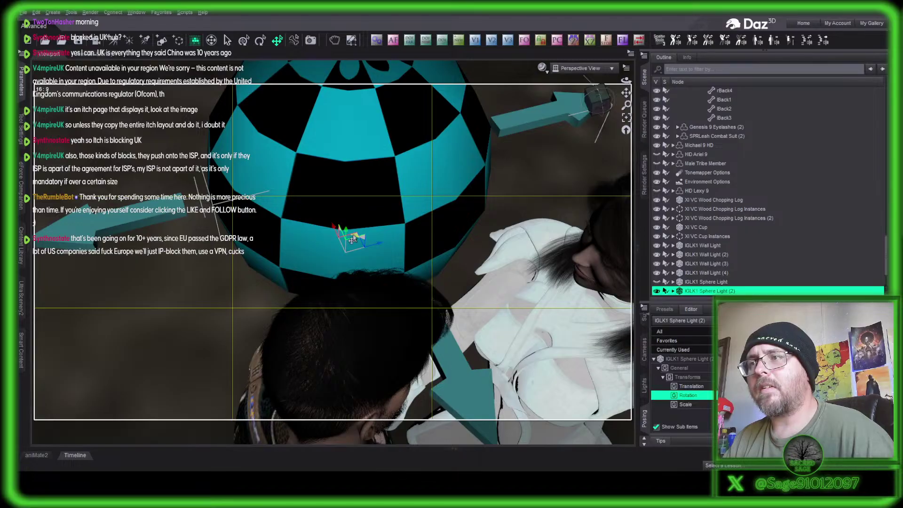
drag(353, 239, 314, 219)
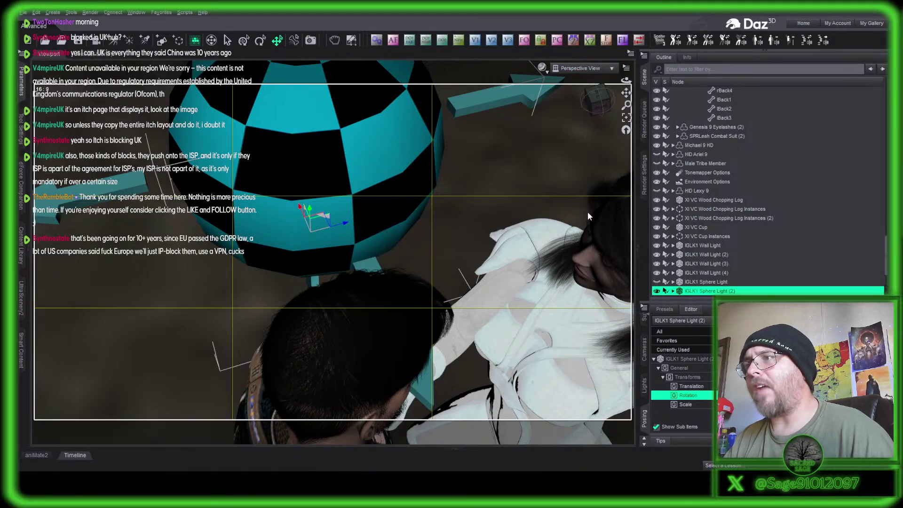
key(ctrl+1)
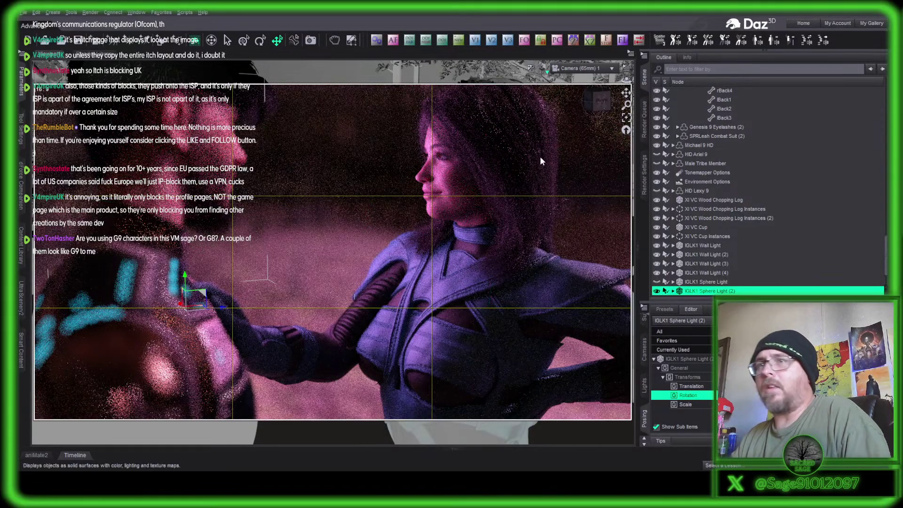
click(560, 216)
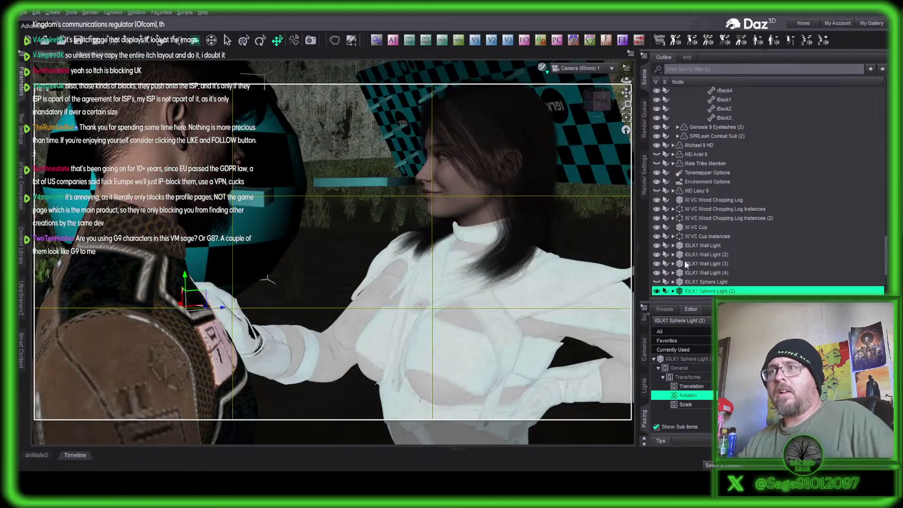
Return to Perspective View, select the hidden IGLK1 Sphere Light and make it visible in the scene.
click(585, 70)
click(579, 80)
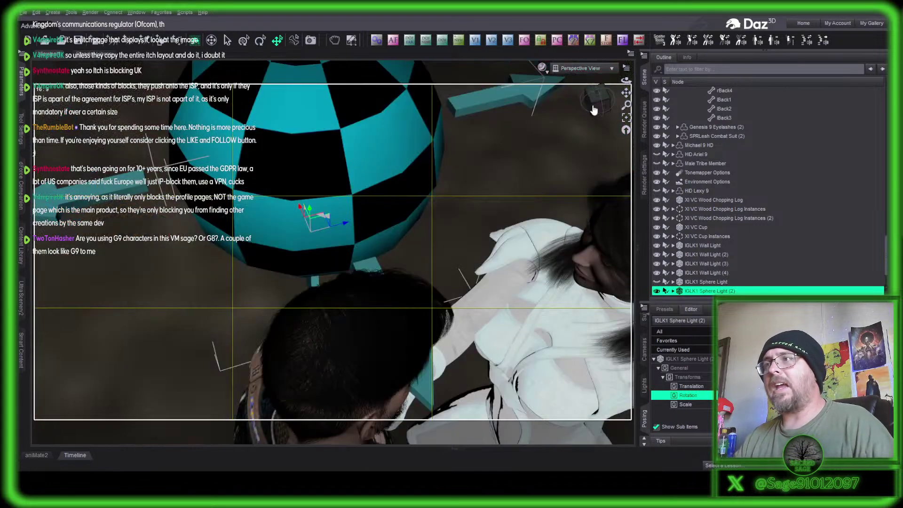
mouse_move(593, 111)
mouse_down()
mouse_move(601, 96)
mouse_move(599, 116)
mouse_up()
scroll(599, 116, down, 10)
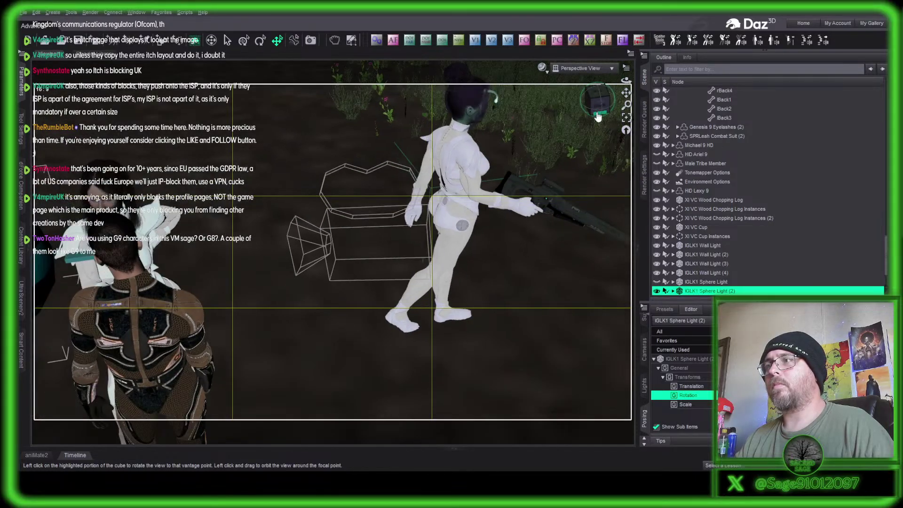
click(666, 282)
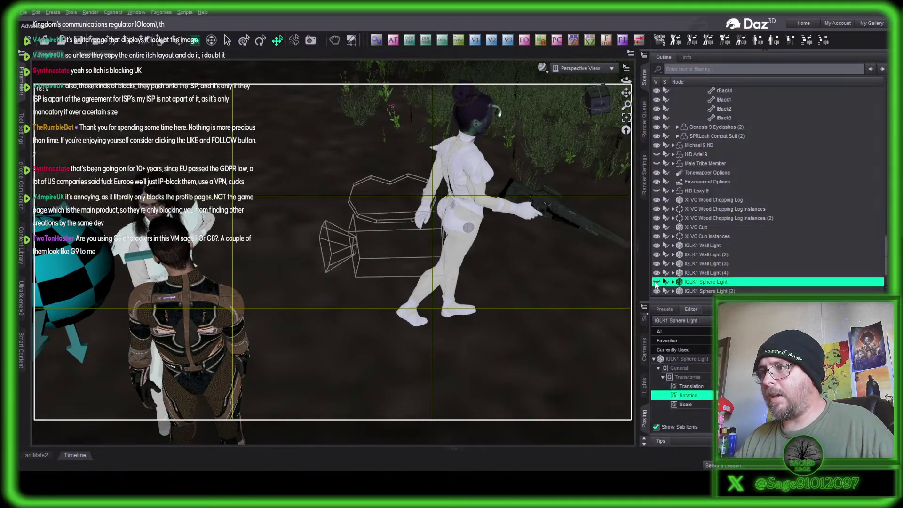
Move IGLK1 Sphere Light away from the couple to the open ground before the rifle-carrying figure and raise it to head height.
drag(592, 102, 582, 95)
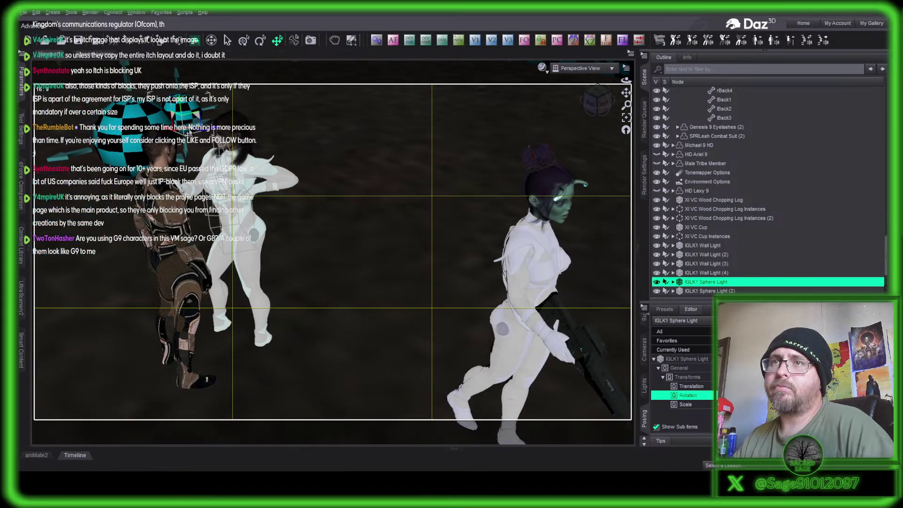
drag(188, 133, 319, 367)
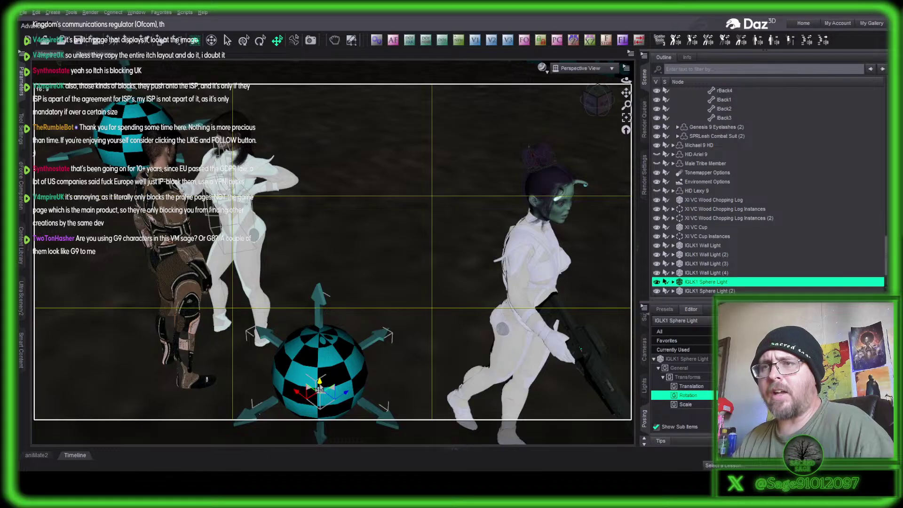
drag(320, 386, 317, 184)
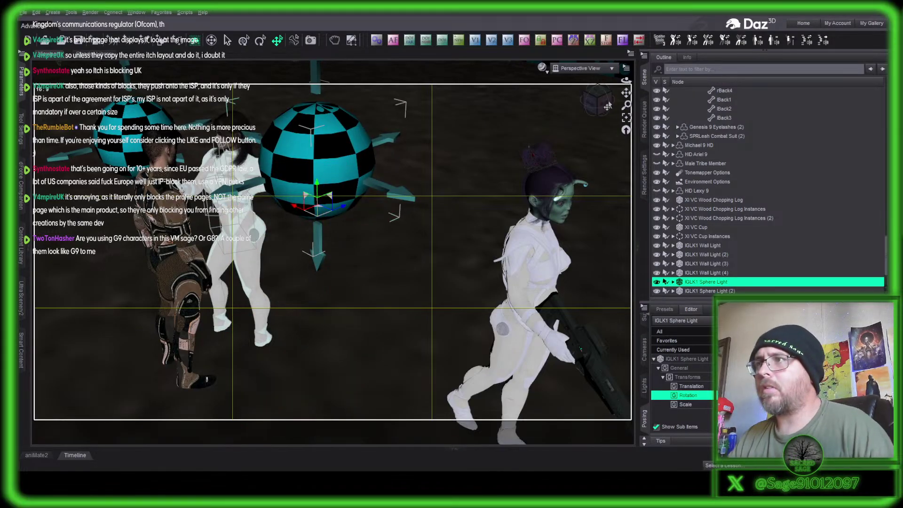
Move IGLK1 Sphere Light beside the scene camera, between the couple and the rifle-carrying figure, and lower it.
mouse_move(607, 106)
mouse_down()
mouse_move(596, 101)
mouse_move(603, 104)
mouse_up()
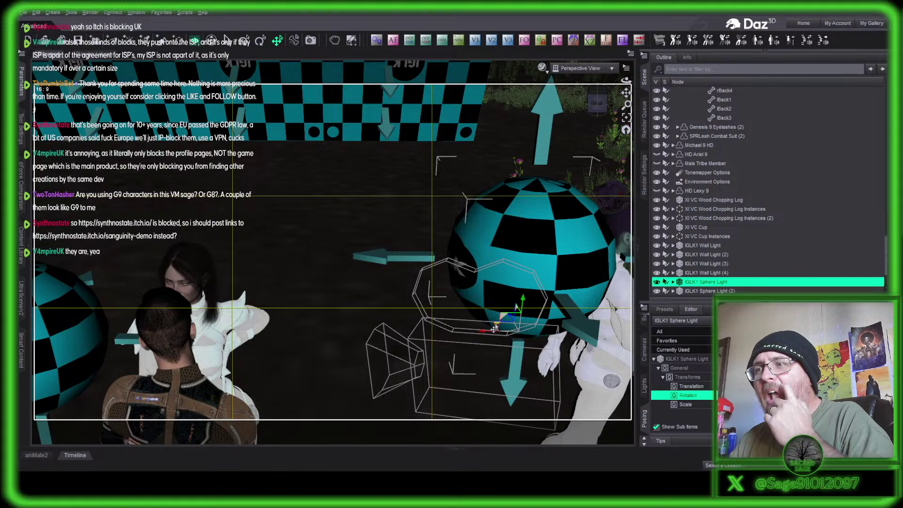
drag(493, 329, 399, 279)
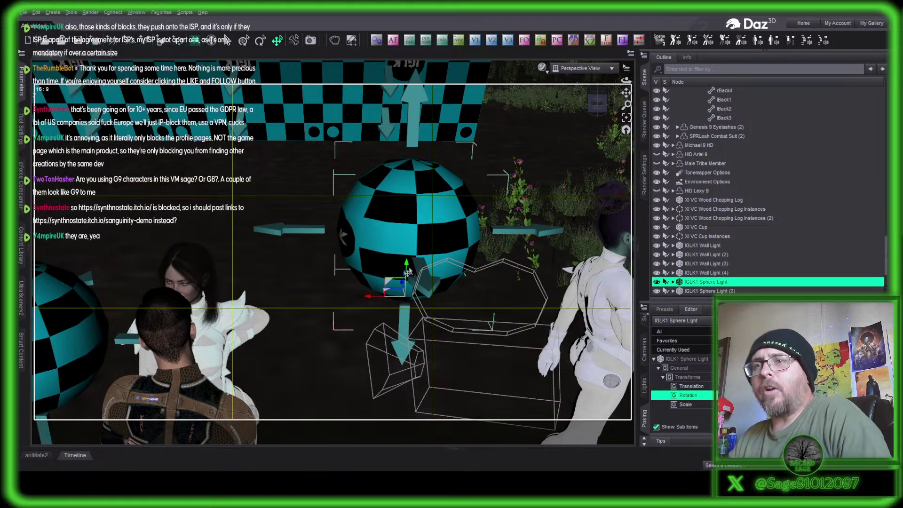
click(413, 215)
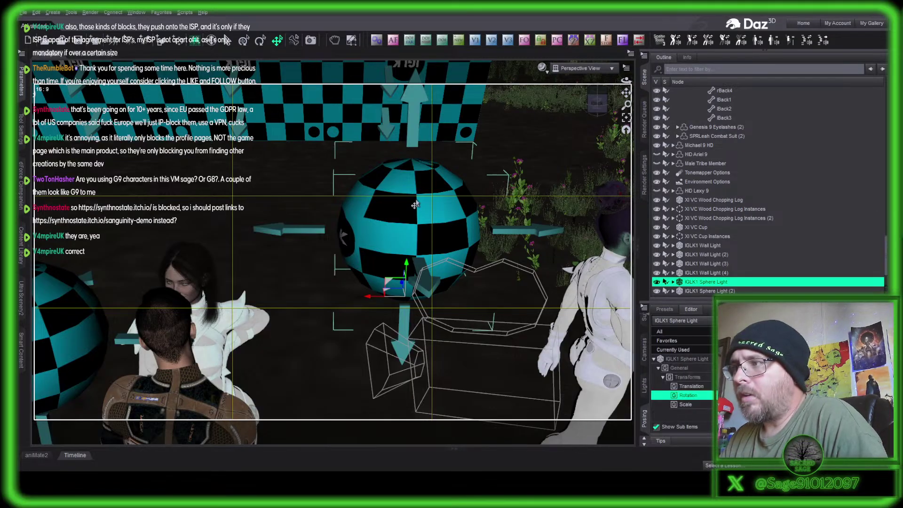
drag(405, 268, 411, 325)
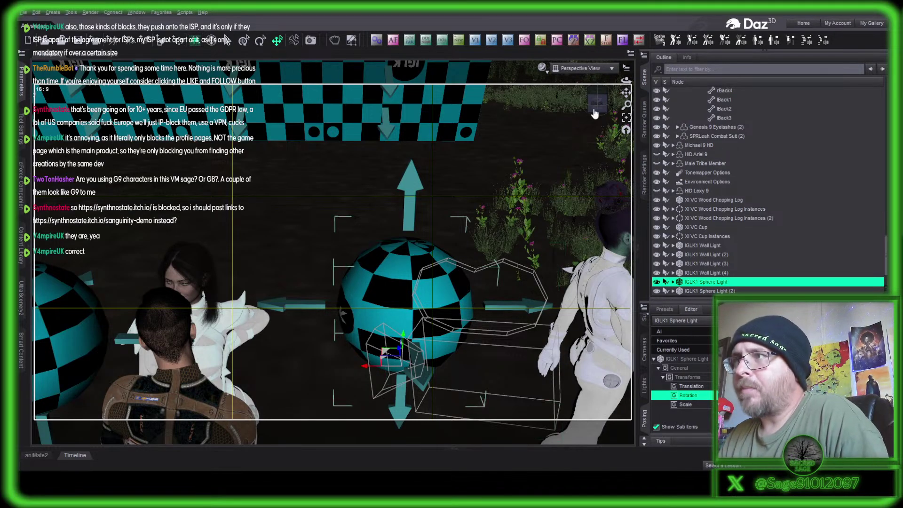
drag(594, 107, 625, 133)
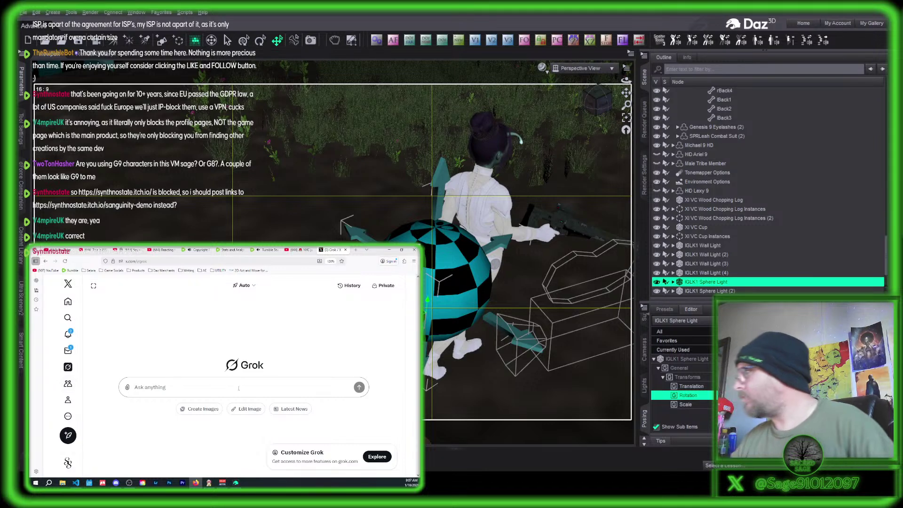
Switch to Grok in the browser and ask "What is the chance on polymarket that the iran regime falls".
text(What is the)
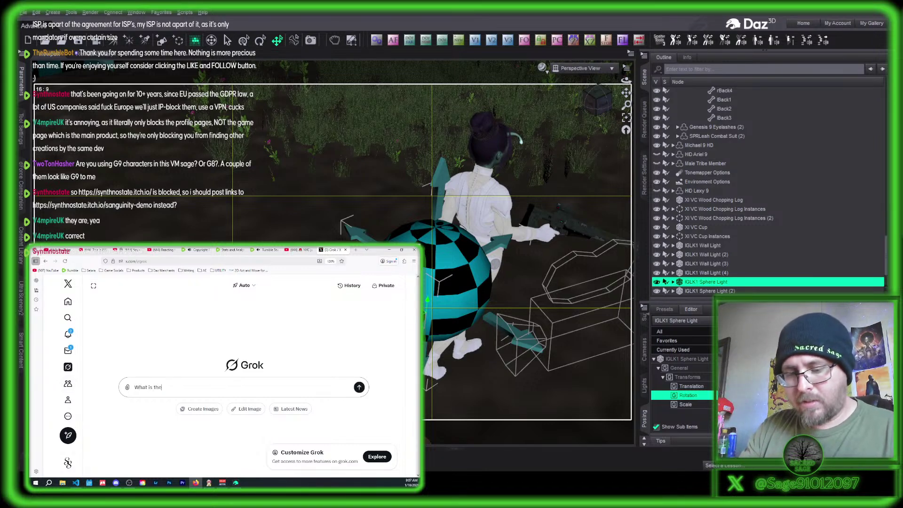
text( chance)
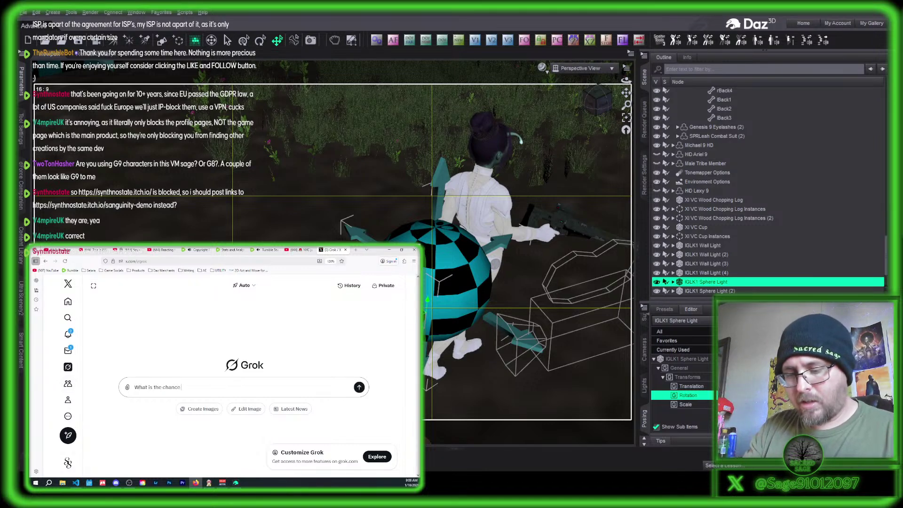
text( on poly)
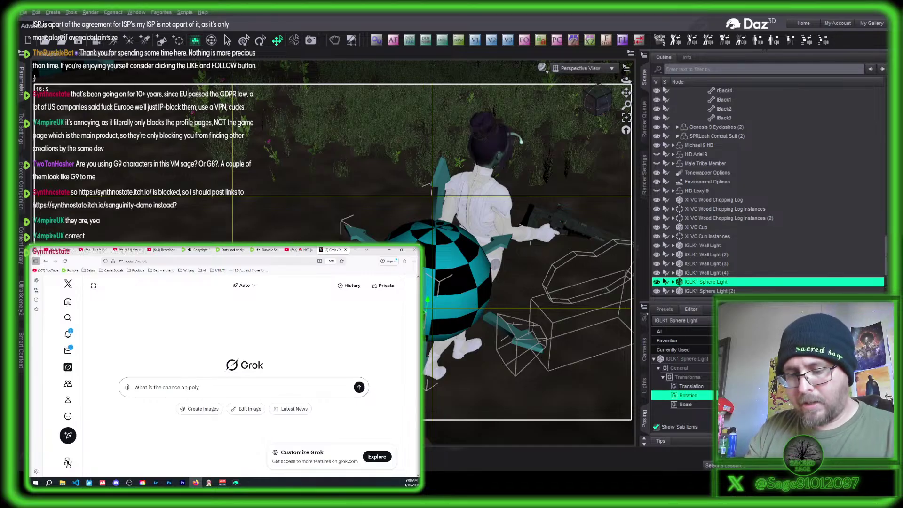
text(marke)
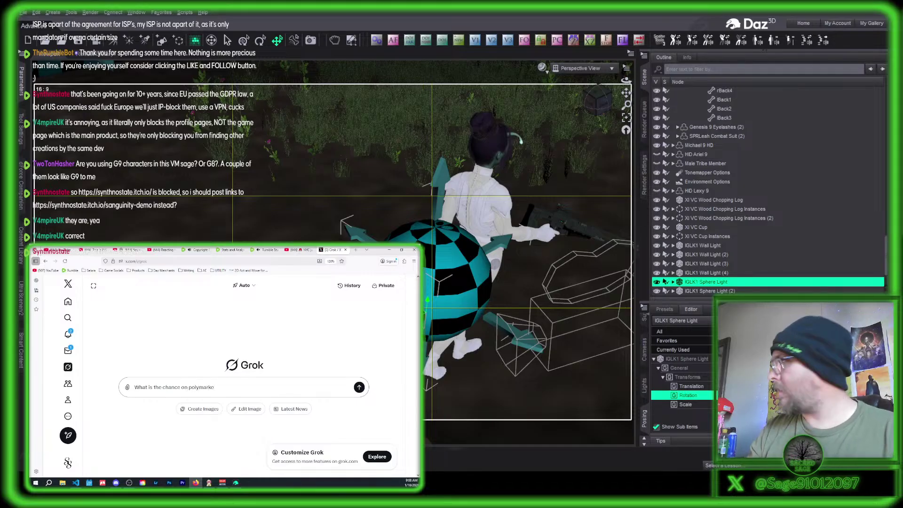
text(t that the)
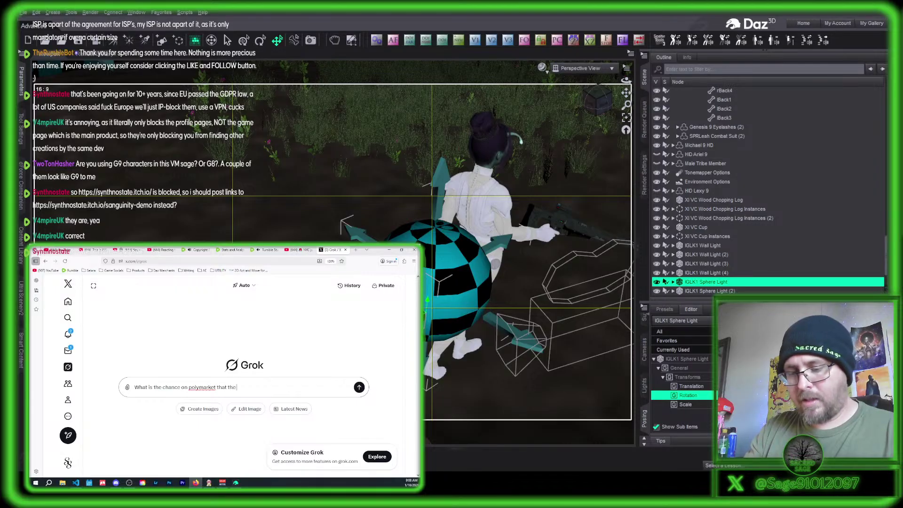
text( iran regime)
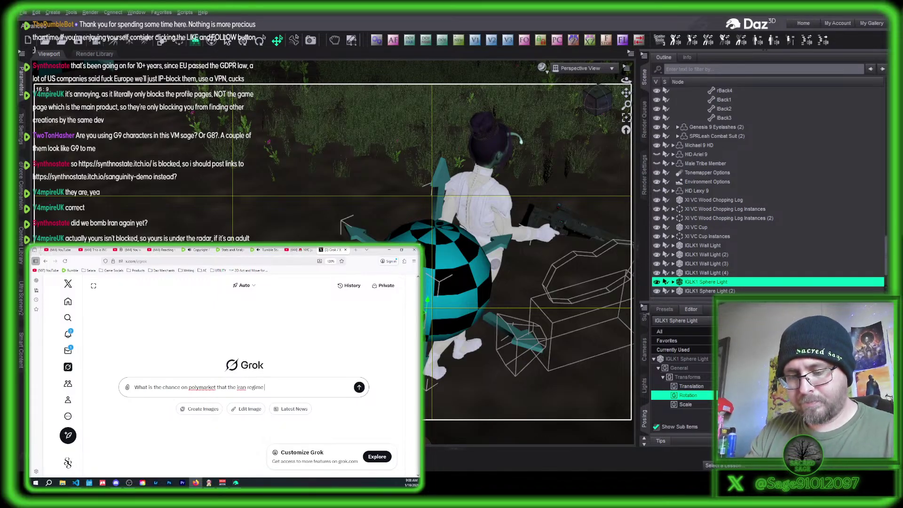
text(fal)
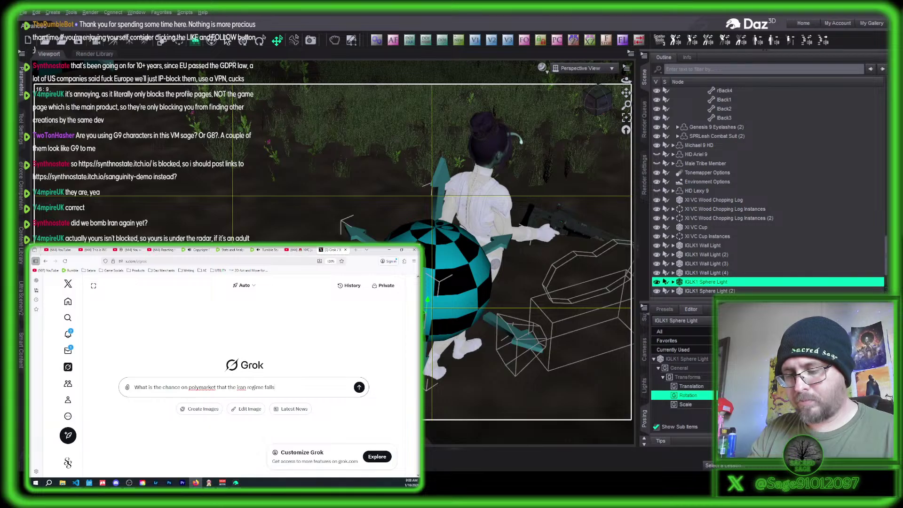
text(ls)
key(Return)
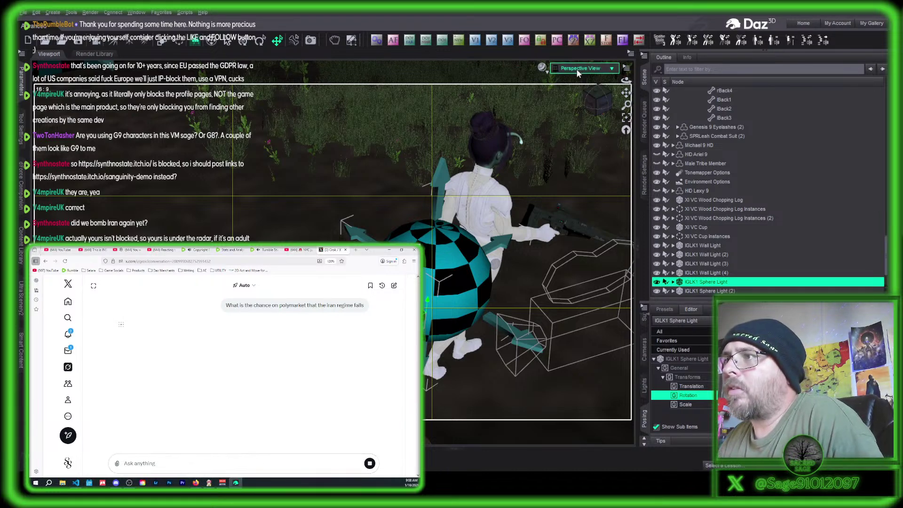
Switch back to Daz Studio and preview the lit couple through Camera (65mm) 1.
click(583, 144)
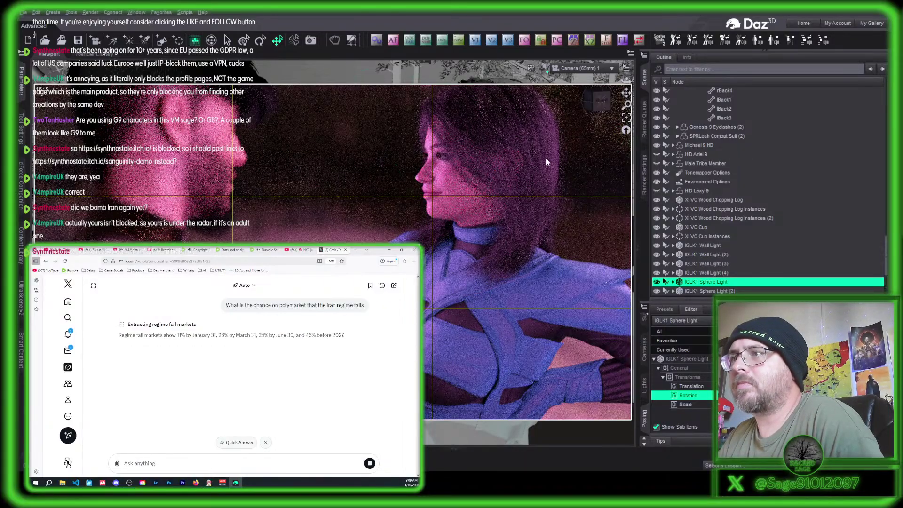
click(24, 13)
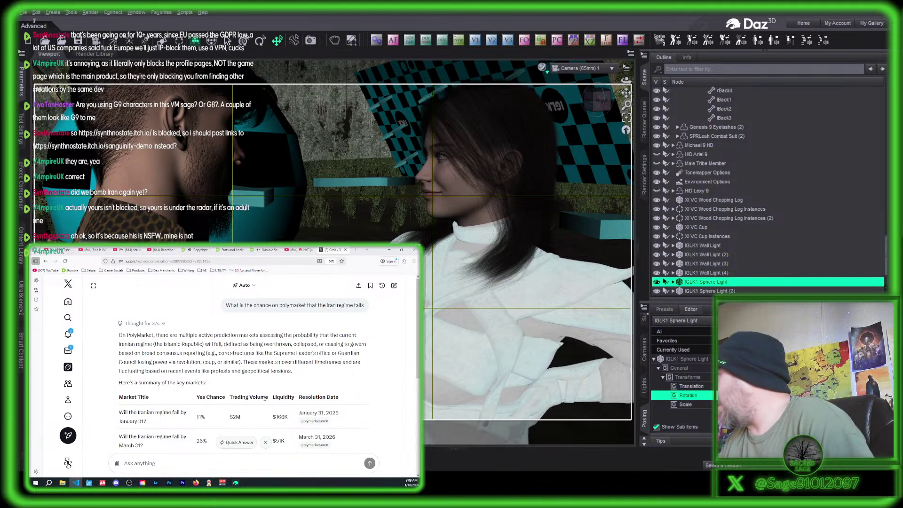
Read Grok's table of prediction markets by resolution date and the explanation beneath it.
scroll(221, 394, down, 1)
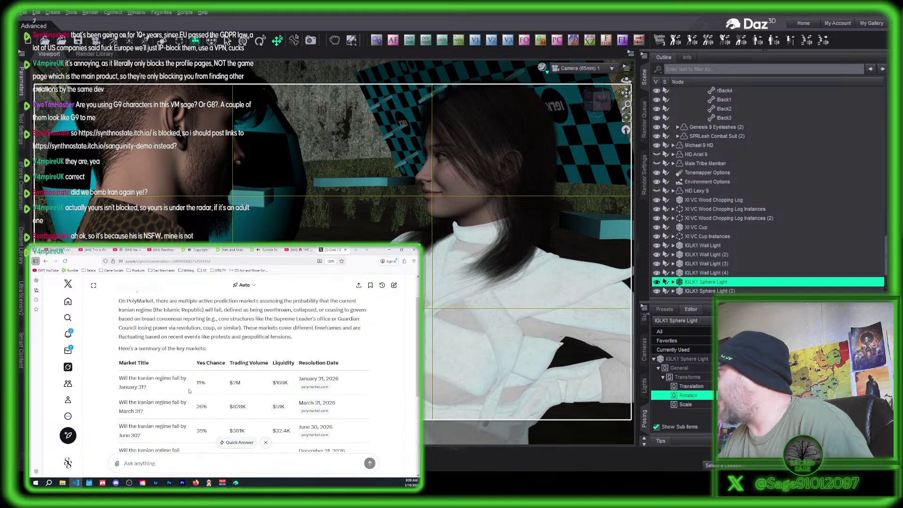
scroll(201, 382, down, 2)
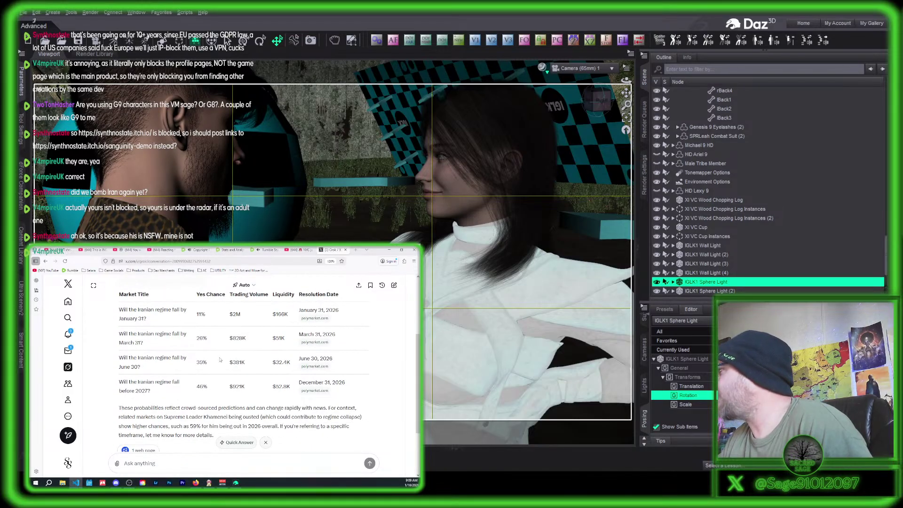
drag(196, 386, 207, 386)
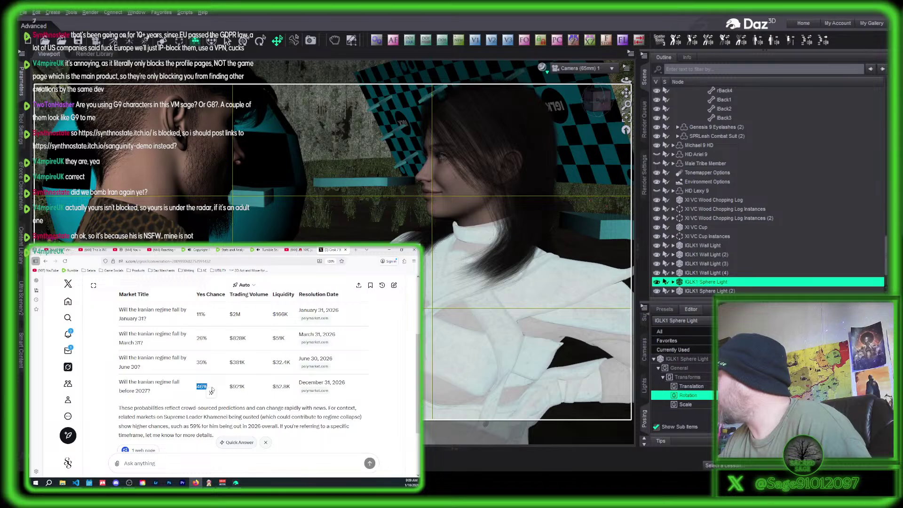
scroll(212, 390, down, 2)
scroll(212, 389, up, 2)
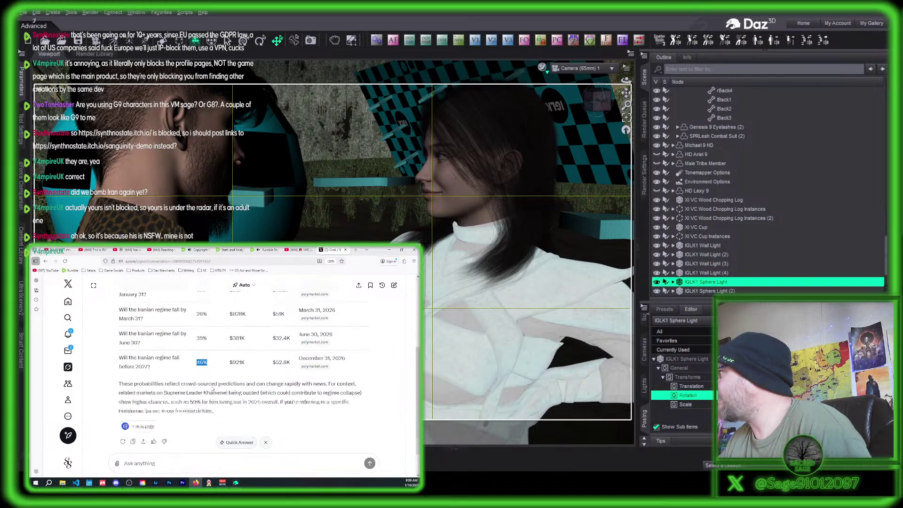
scroll(212, 388, up, 3)
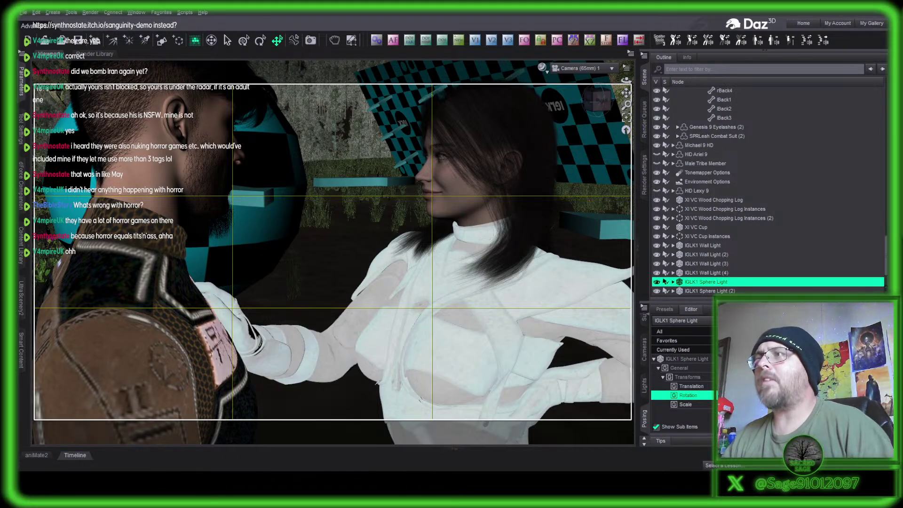
Select CB Arceli, leave the walking pose set and list the installed products with standing poses.
click(603, 305)
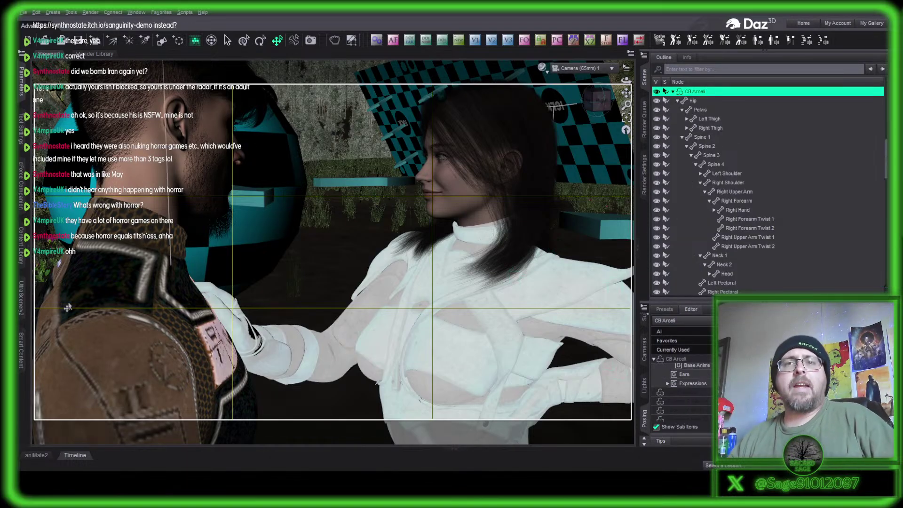
click(21, 350)
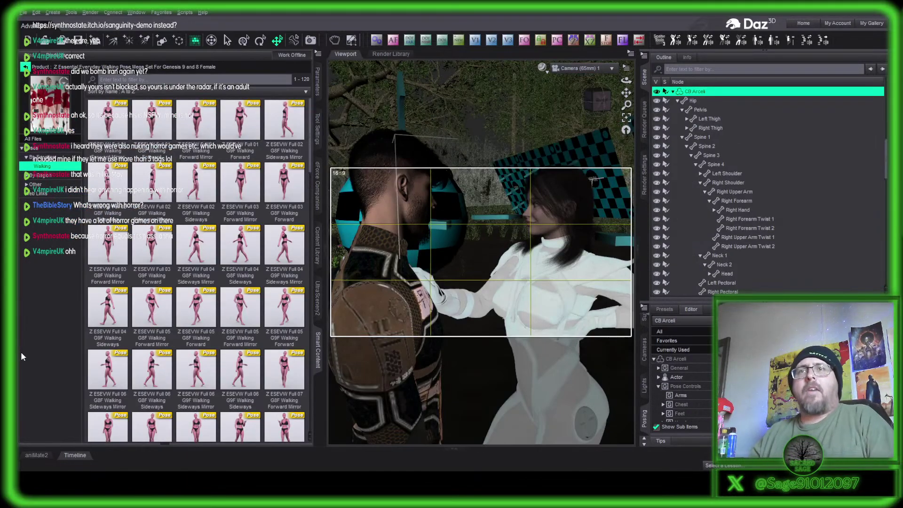
click(25, 67)
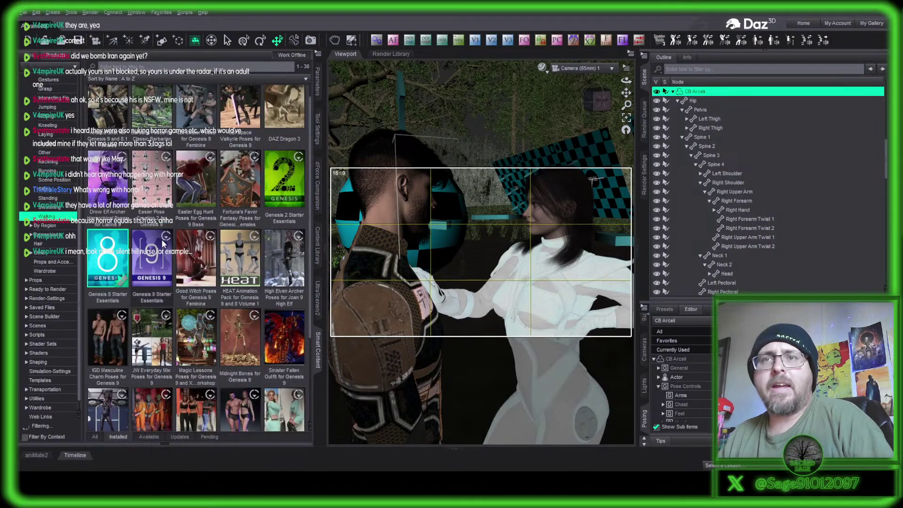
scroll(74, 315, down, 7)
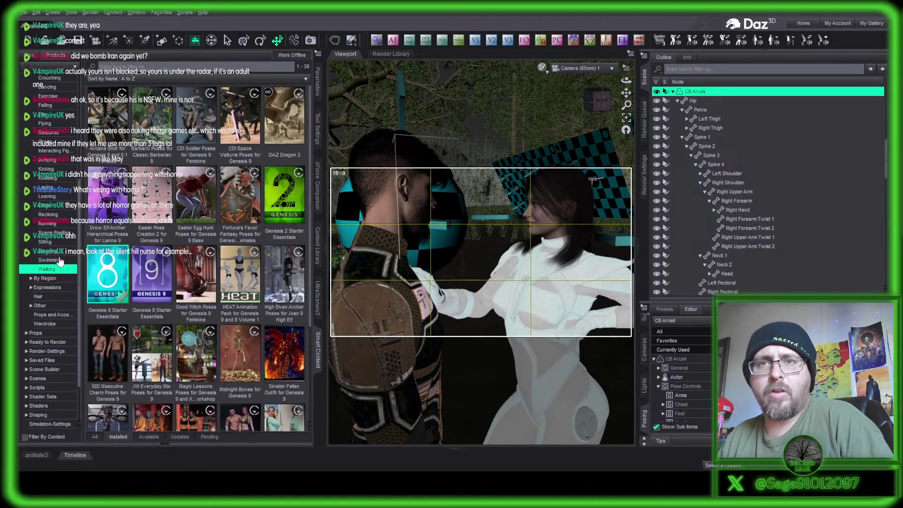
click(53, 245)
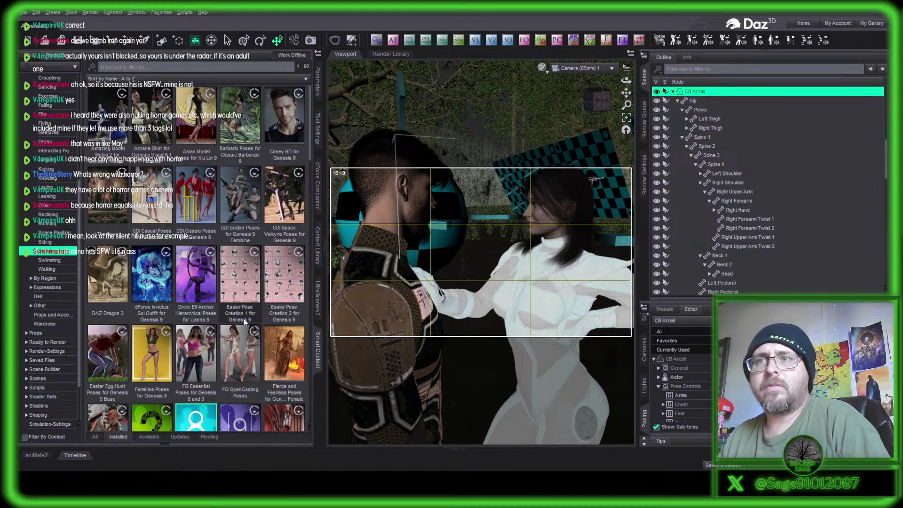
Apply the Z DOLIK Full 04 DL9 Standing Legs Wide pose from the Z Doll Like Shape and Pose Mega Set to CB Arceli.
scroll(246, 357, down, 3)
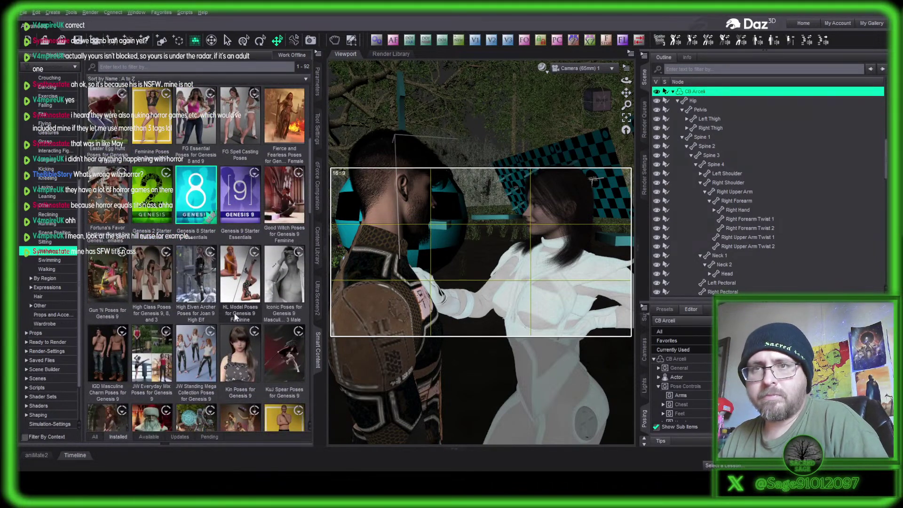
scroll(244, 314, down, 3)
scroll(243, 314, down, 4)
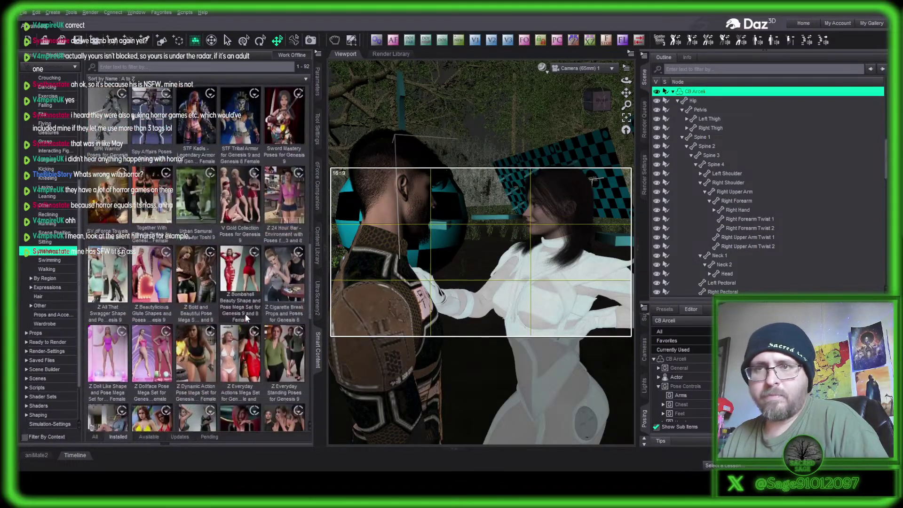
double_click(117, 338)
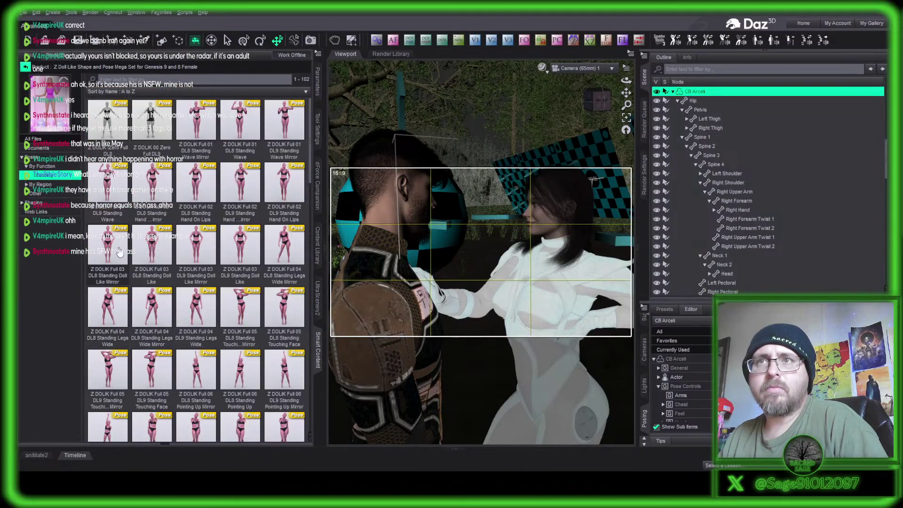
click(204, 304)
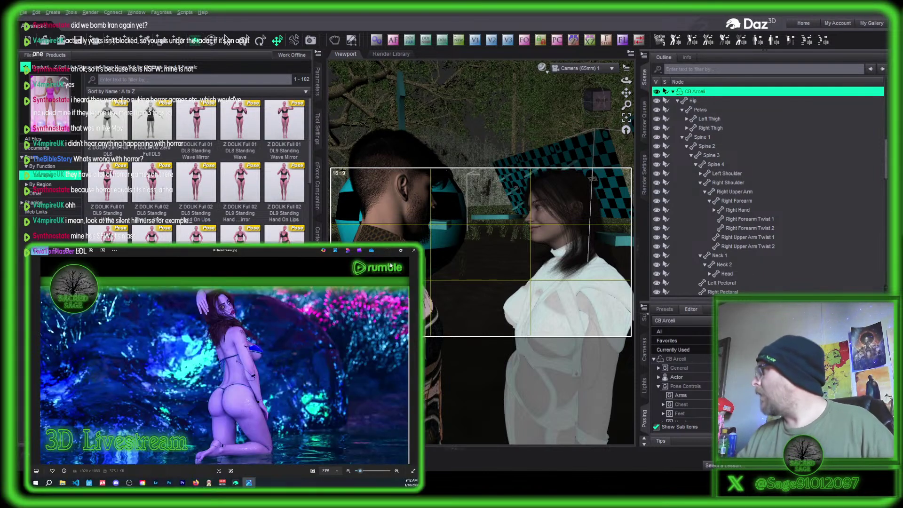
Close the open livestream thumbnail, view another 3D Livestream image from the thumbnails folder and close it.
click(413, 250)
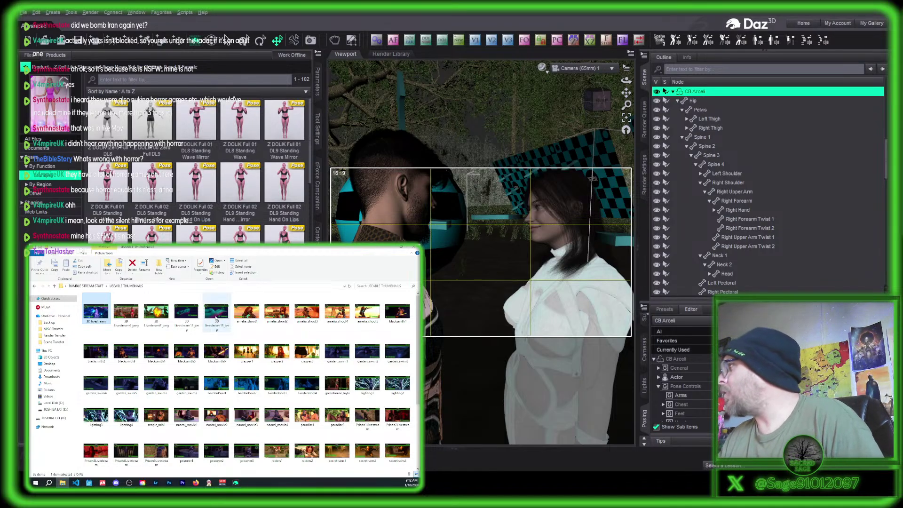
double_click(216, 318)
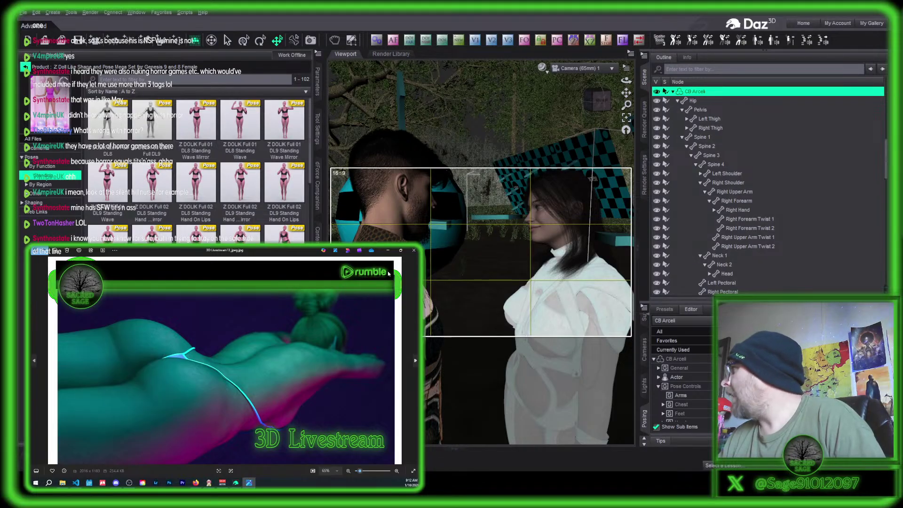
click(414, 250)
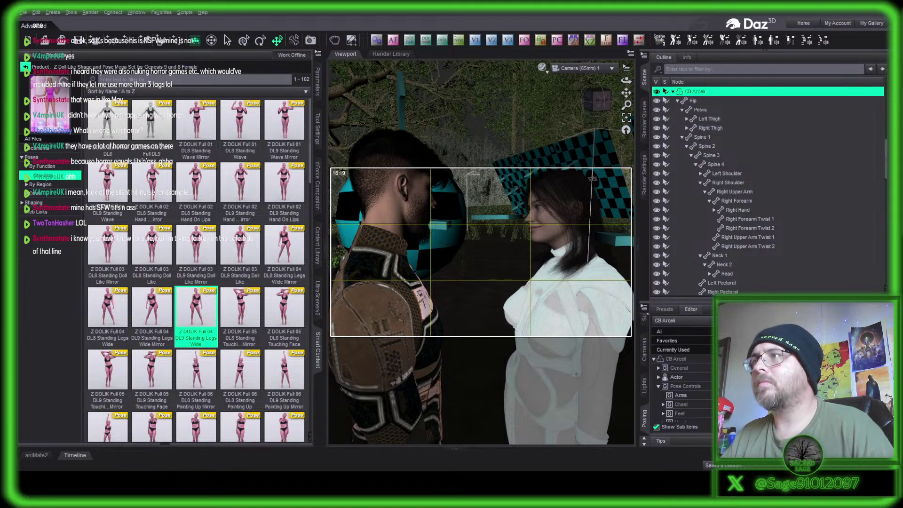
Return to Perspective View and delete Camera (65mm) 1 from the scene.
click(584, 71)
click(588, 79)
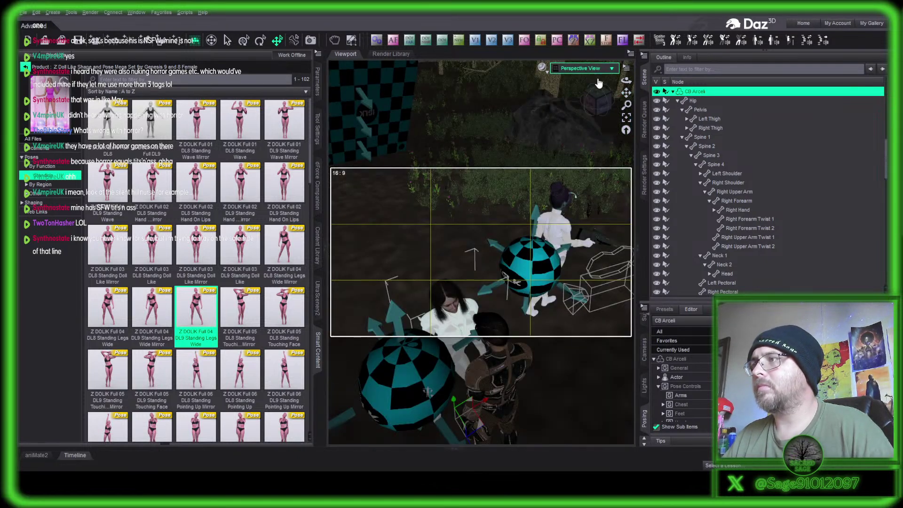
scroll(754, 196, down, 15)
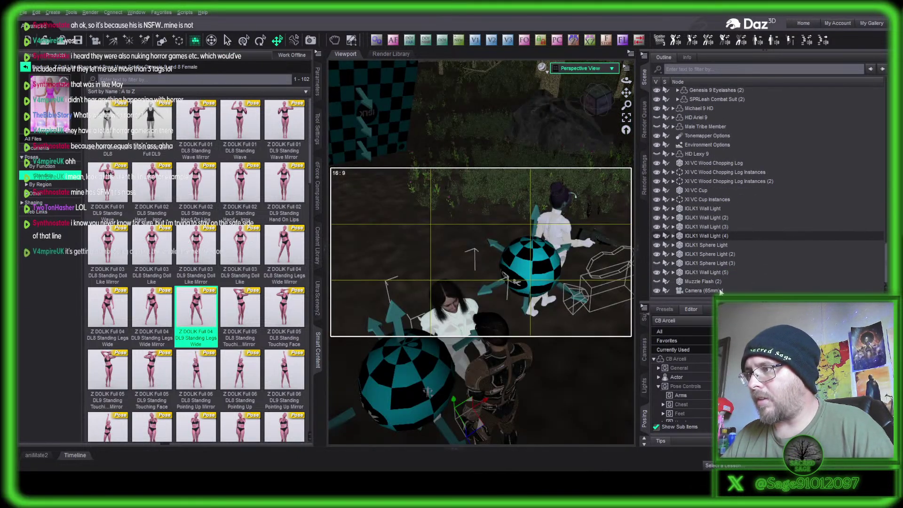
click(708, 291)
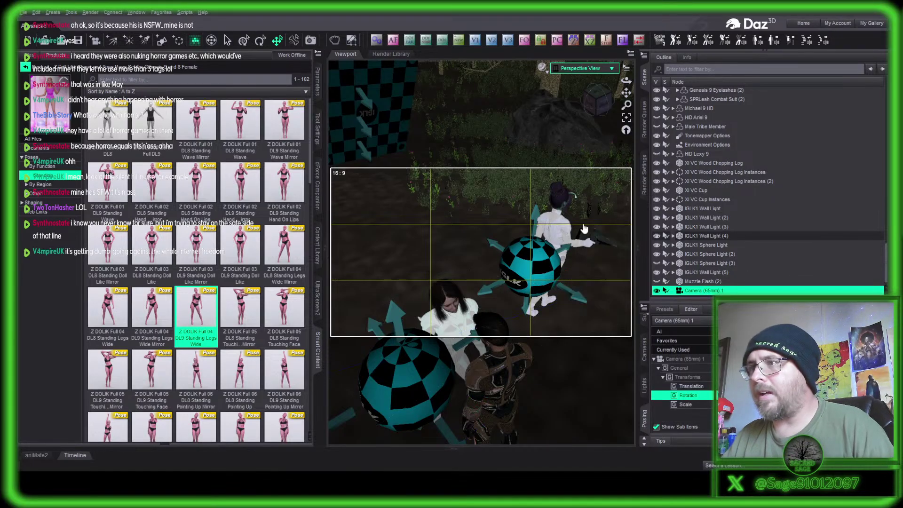
key(Delete)
Move Celeste away from the couple and the sphere light, back toward the bushes.
mouse_move(597, 106)
mouse_down()
mouse_move(628, 99)
mouse_move(597, 105)
mouse_up()
click(427, 249)
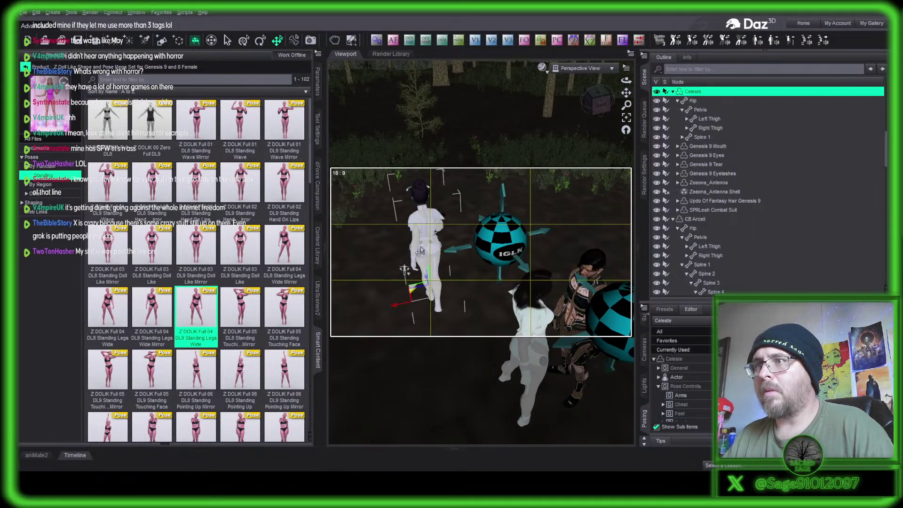
drag(403, 269, 409, 198)
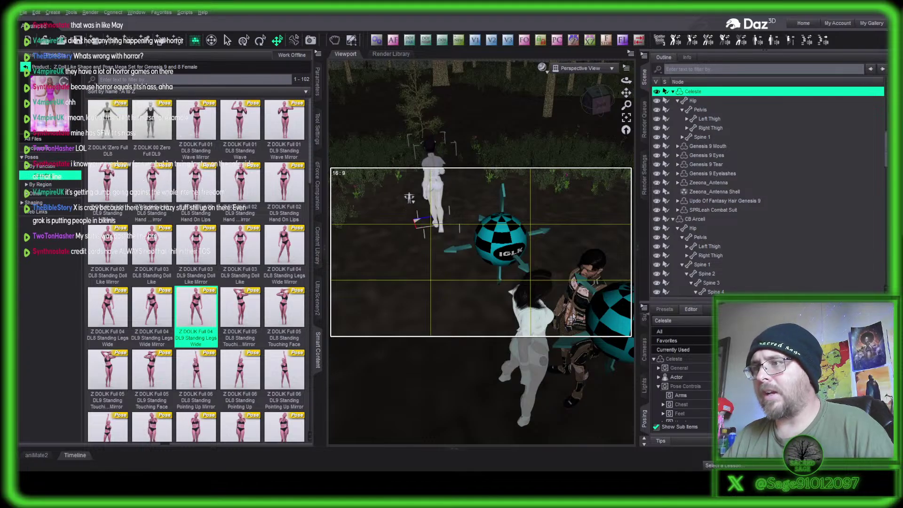
Apply the IGD Masculine Charm 01b Walk pose from the walking poses to Michael 9 HD.
click(577, 306)
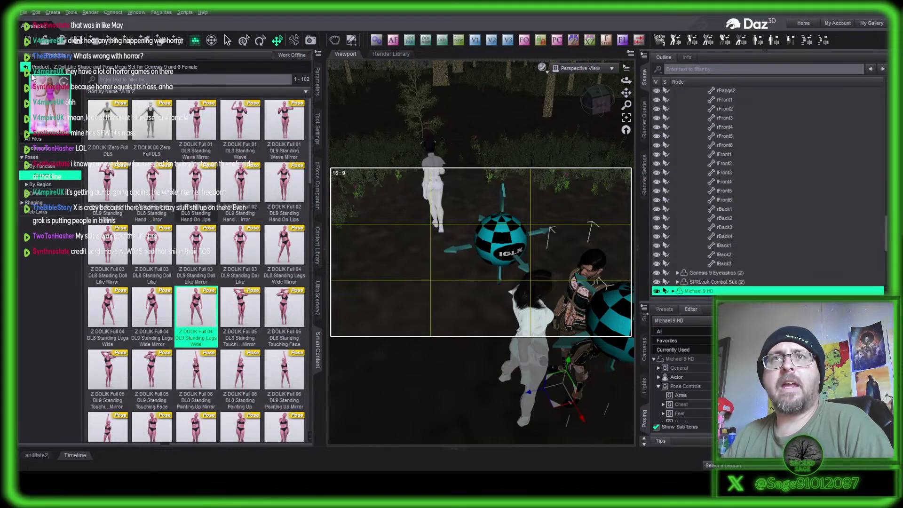
click(44, 271)
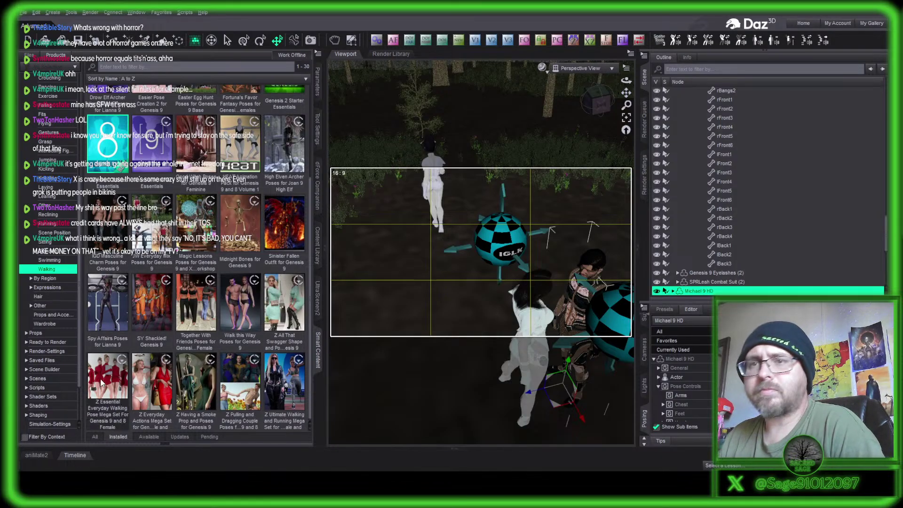
scroll(108, 376, up, 3)
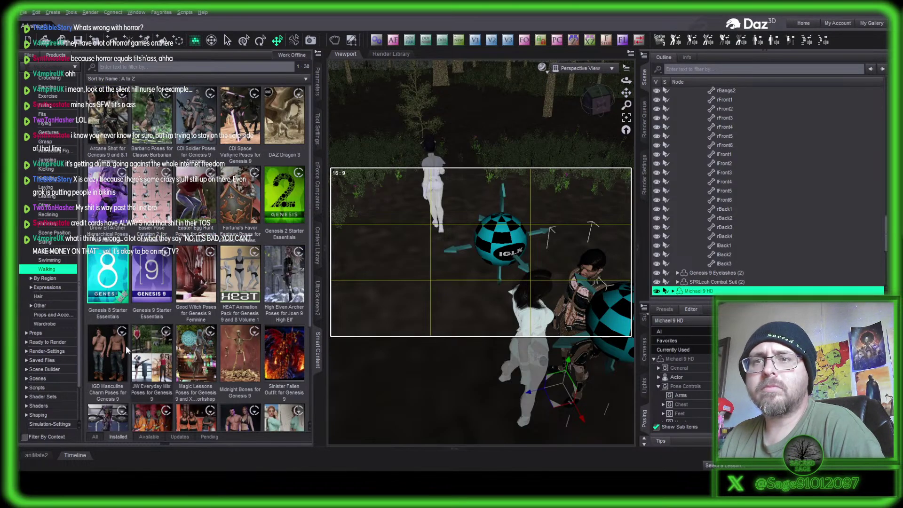
double_click(101, 355)
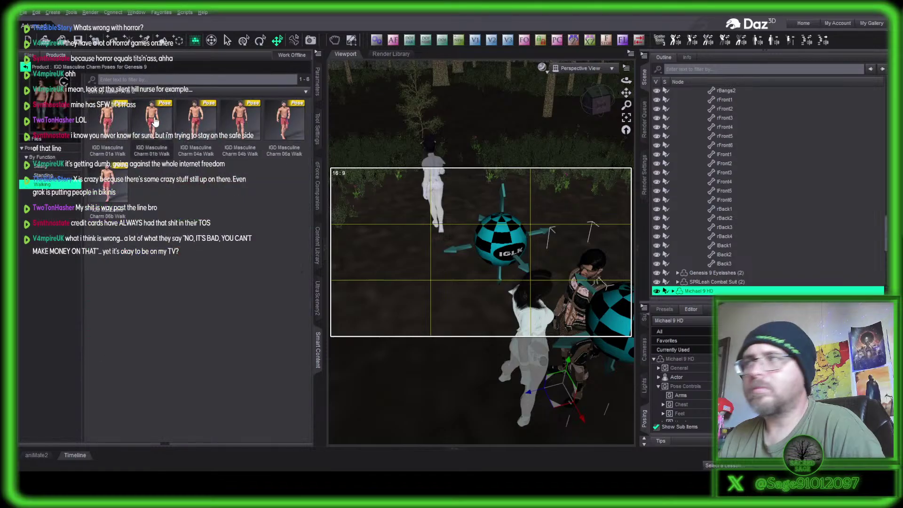
click(155, 122)
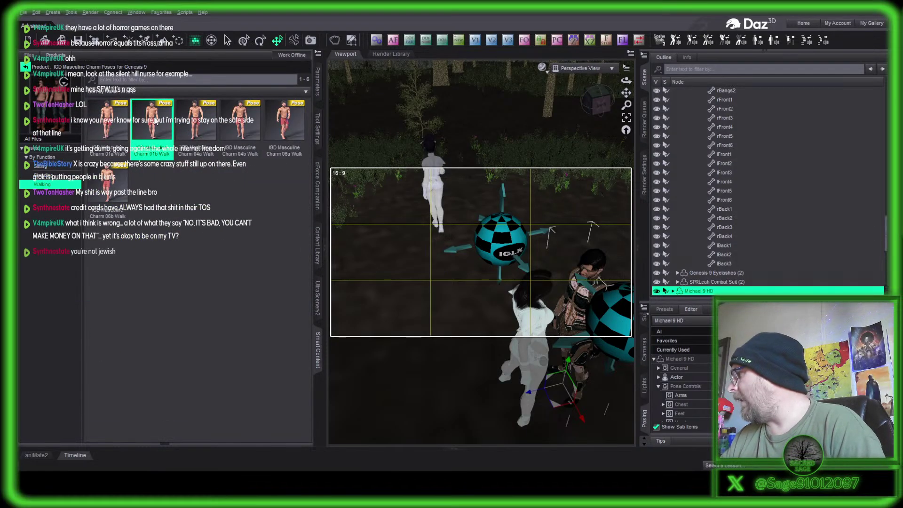
double_click(155, 121)
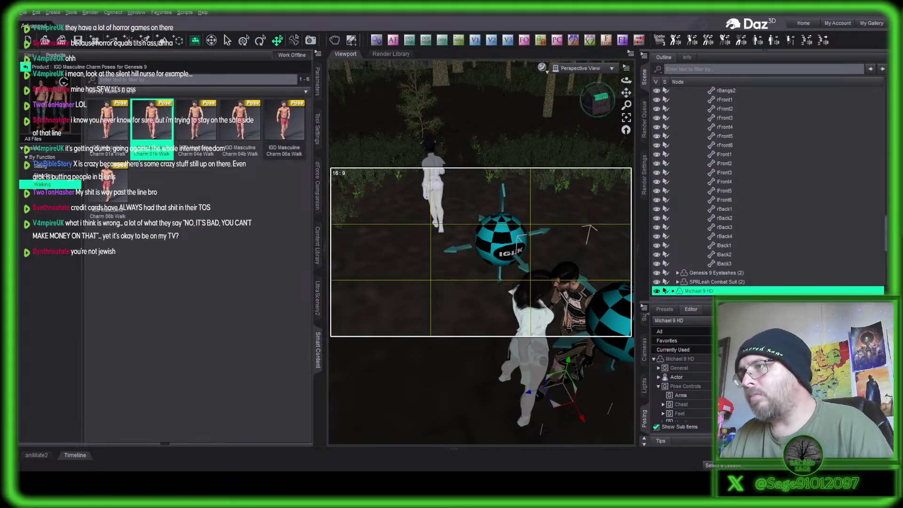
drag(597, 98, 601, 103)
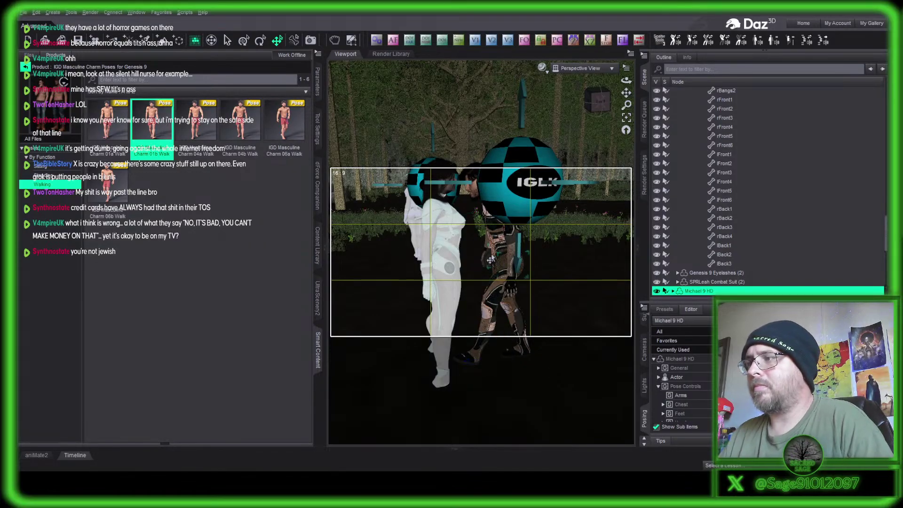
Apply the FI WalkThisWay G9M Pose 01 Walk Regular A pose from Walk this Way Poses for Genesis 9 to Michael 9 HD.
click(25, 67)
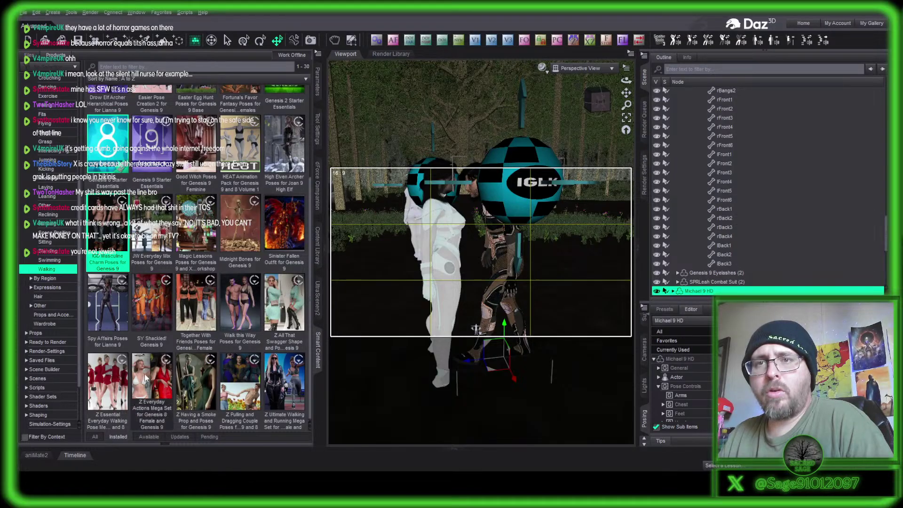
click(240, 303)
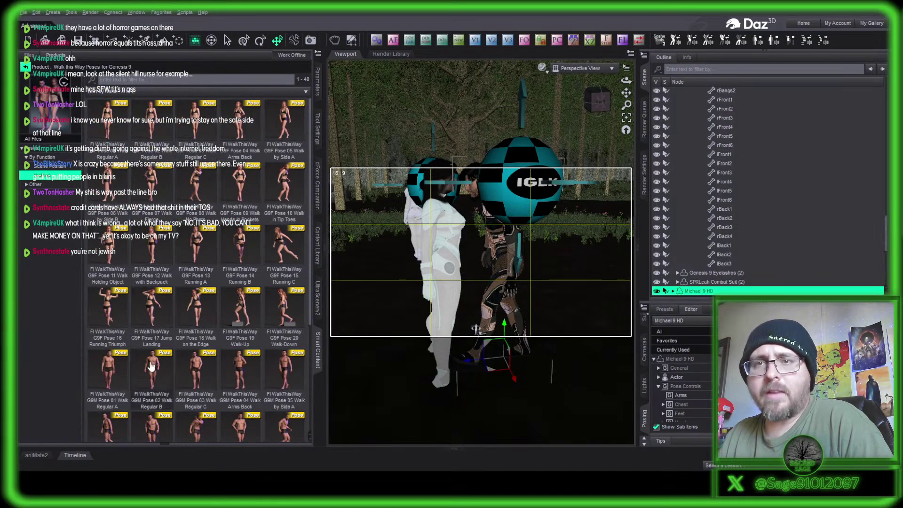
click(117, 378)
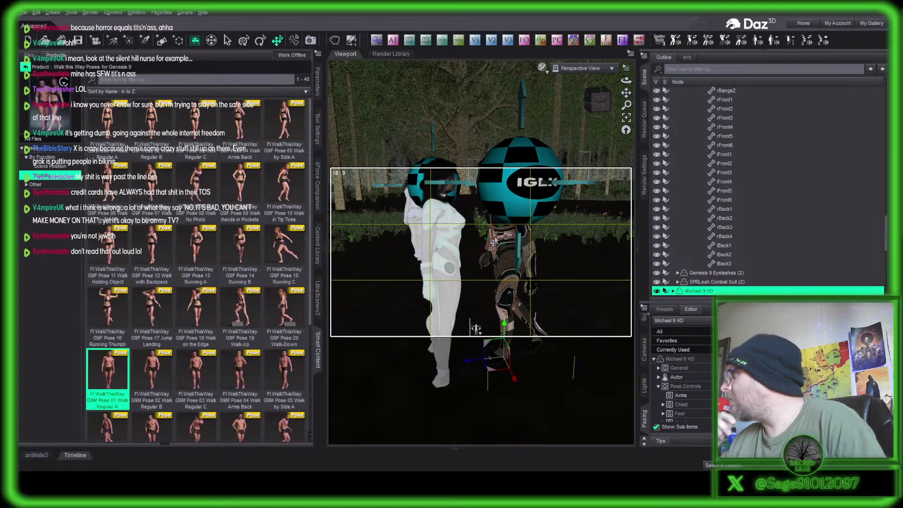
Move Michael 9 HD away from CB Arceli toward Celeste and turn him to face the same way as Celeste.
click(595, 97)
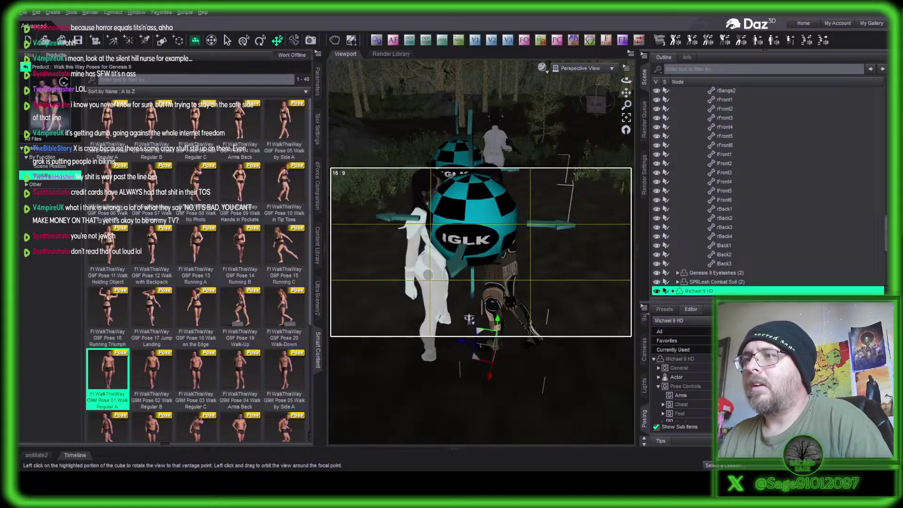
click(595, 96)
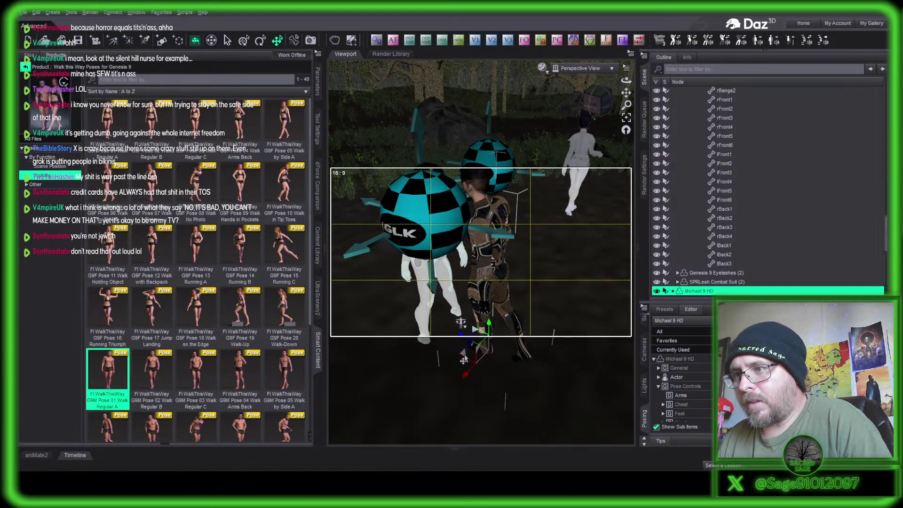
drag(472, 357, 529, 288)
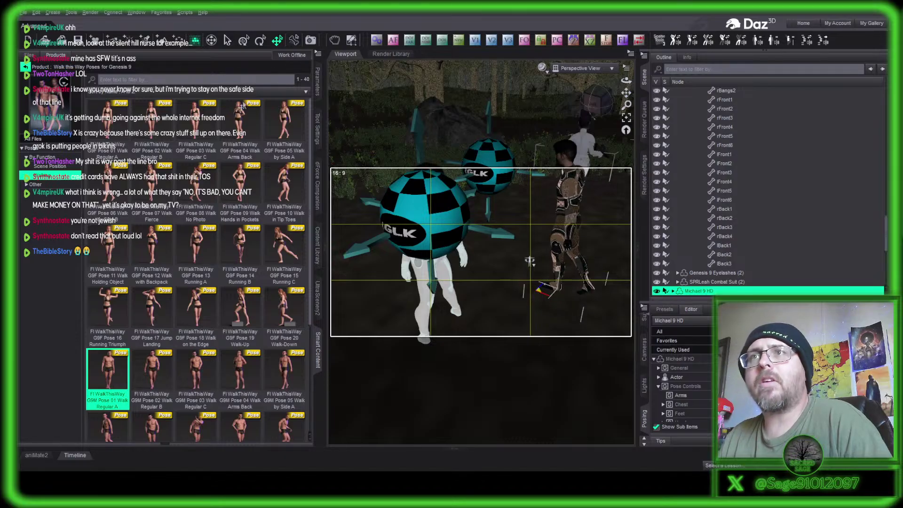
click(259, 41)
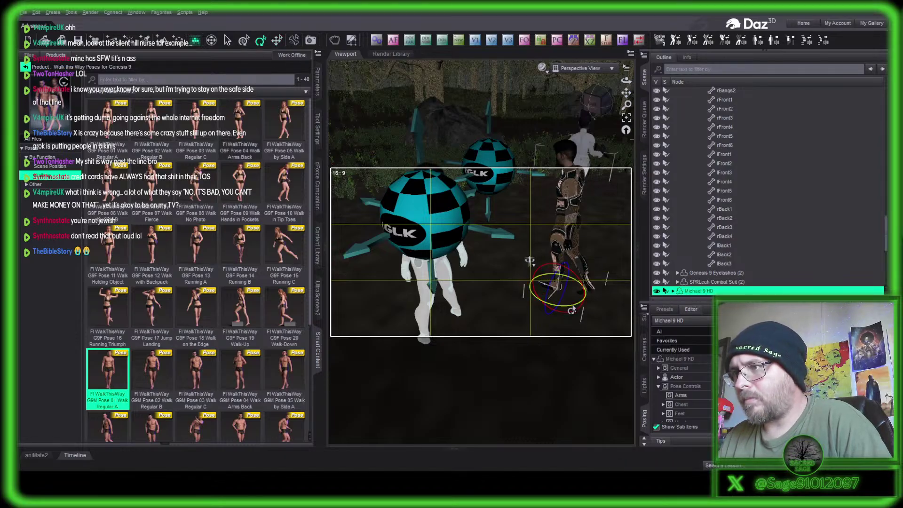
drag(572, 310, 549, 312)
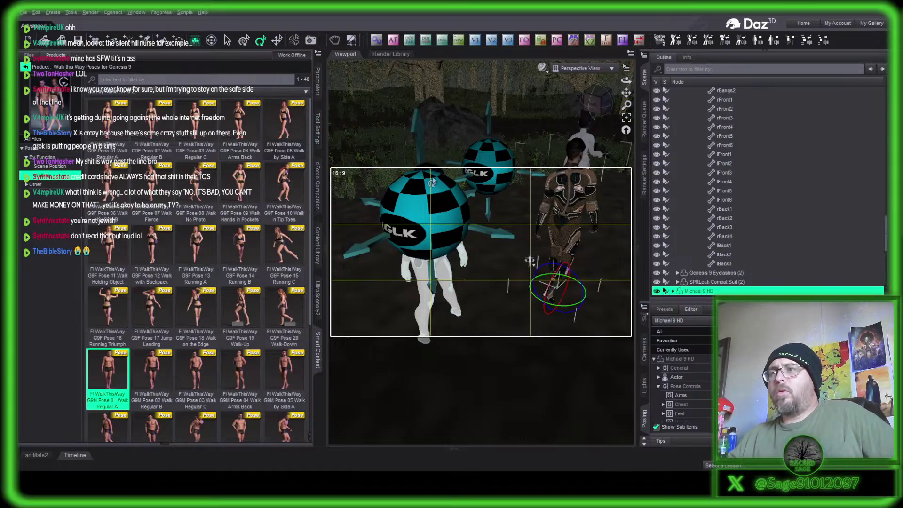
Rotate CB Arceli and move her sideways past the sphere light, farther from Michael 9 HD.
click(425, 320)
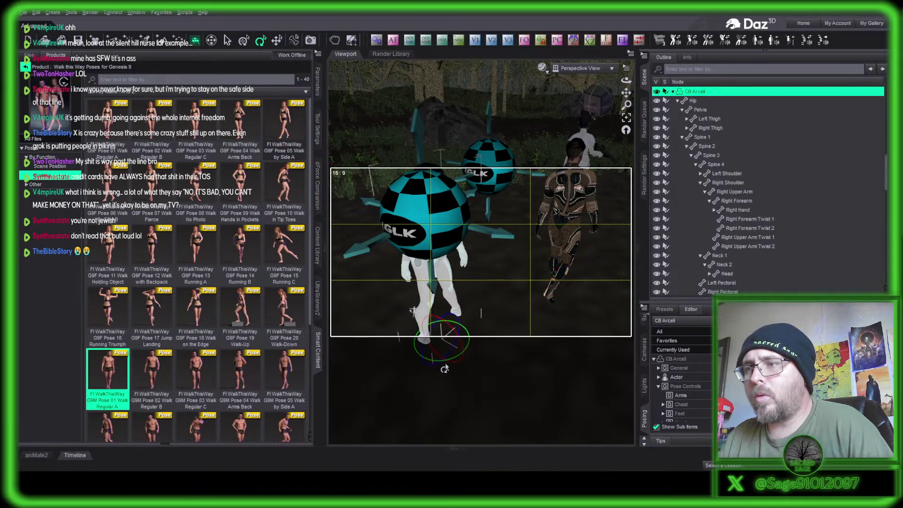
drag(444, 367, 465, 360)
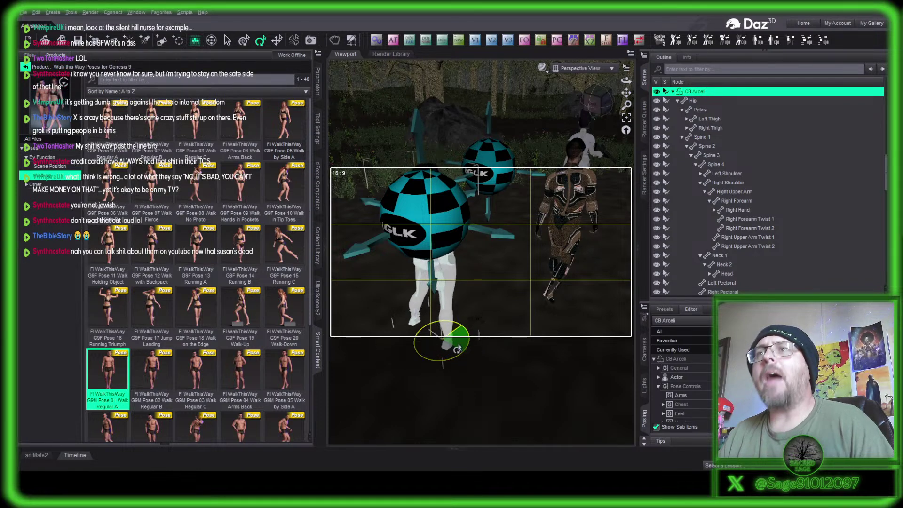
click(277, 41)
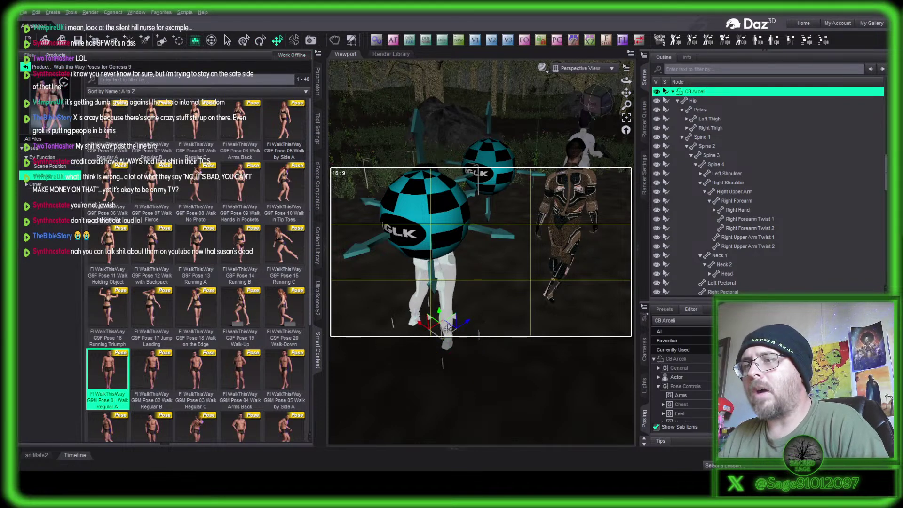
drag(445, 326, 384, 314)
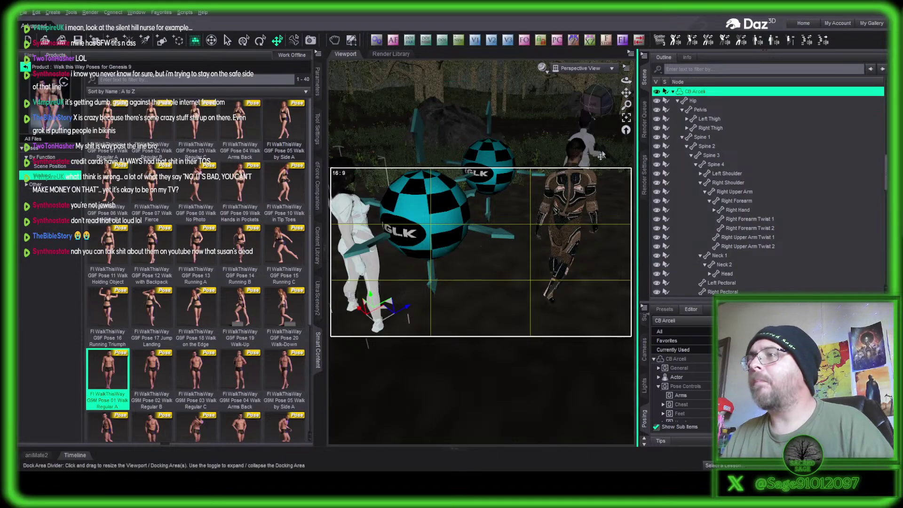
Make the hidden HID Ariel 9 figure visible and rotate her slightly in place.
click(673, 92)
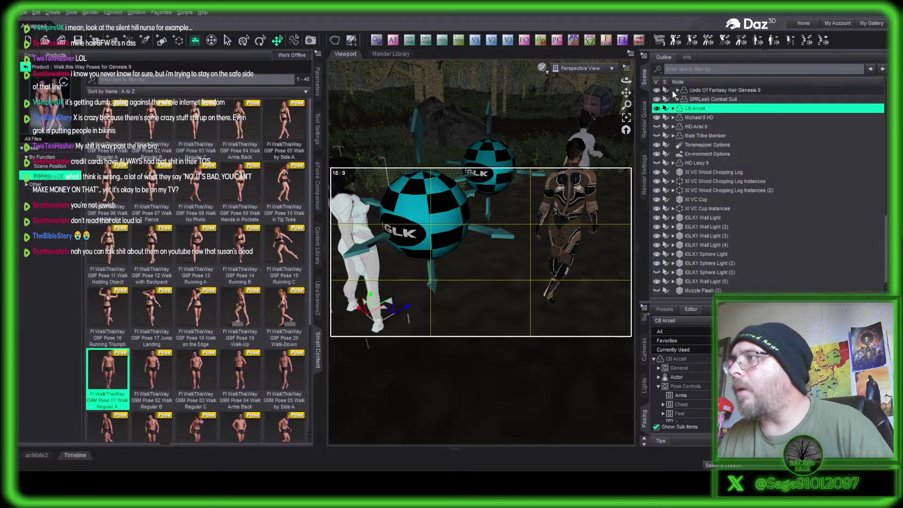
click(698, 126)
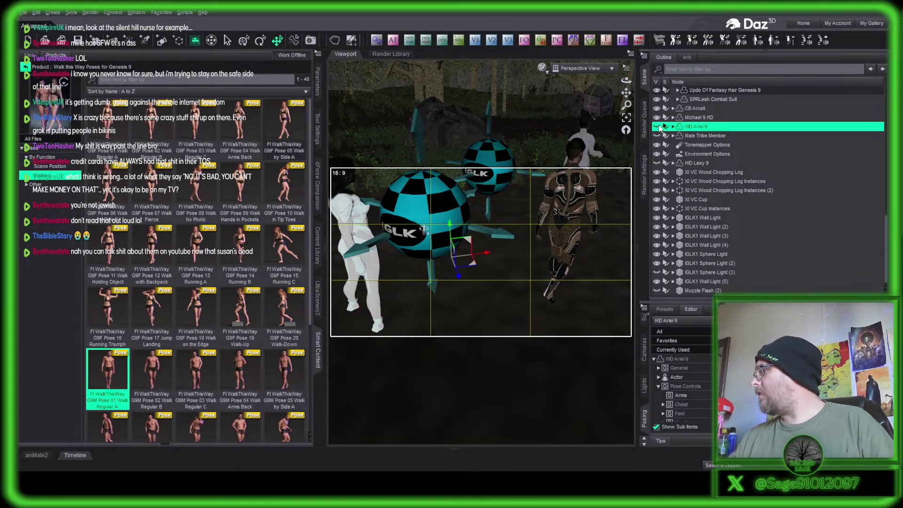
click(658, 127)
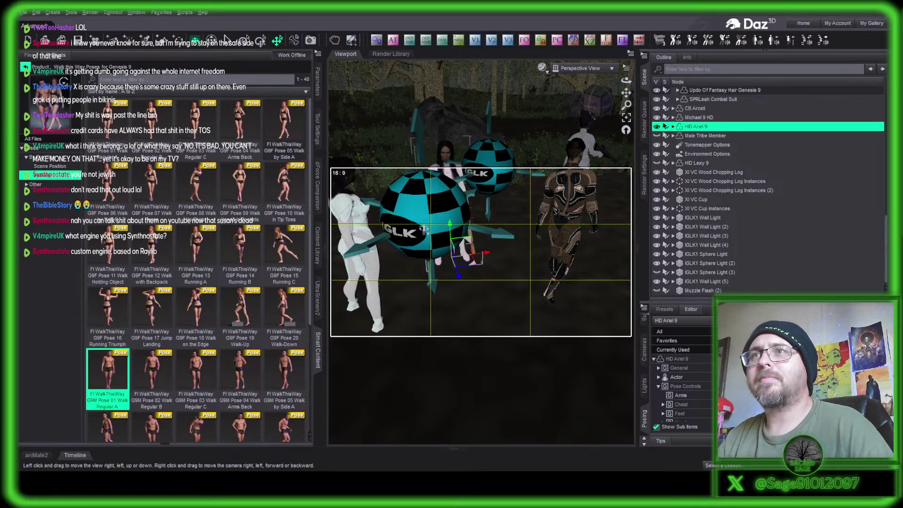
click(260, 41)
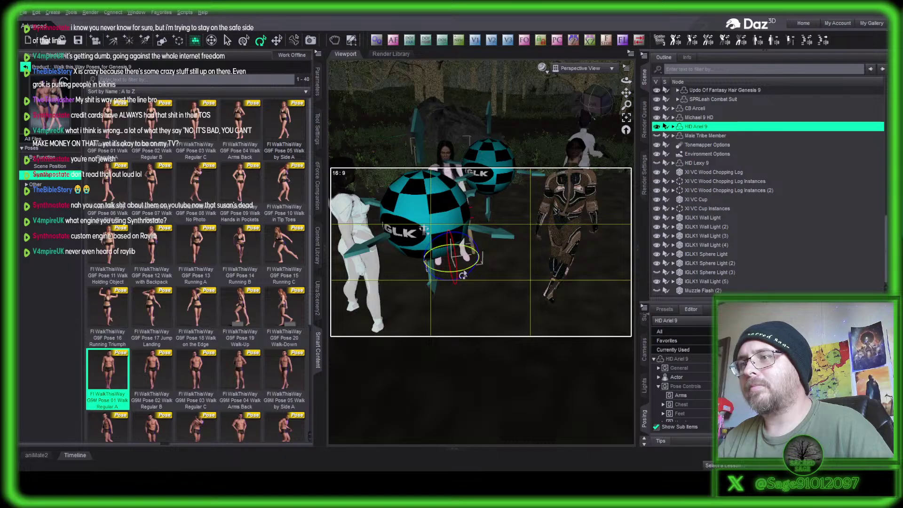
drag(471, 273, 473, 271)
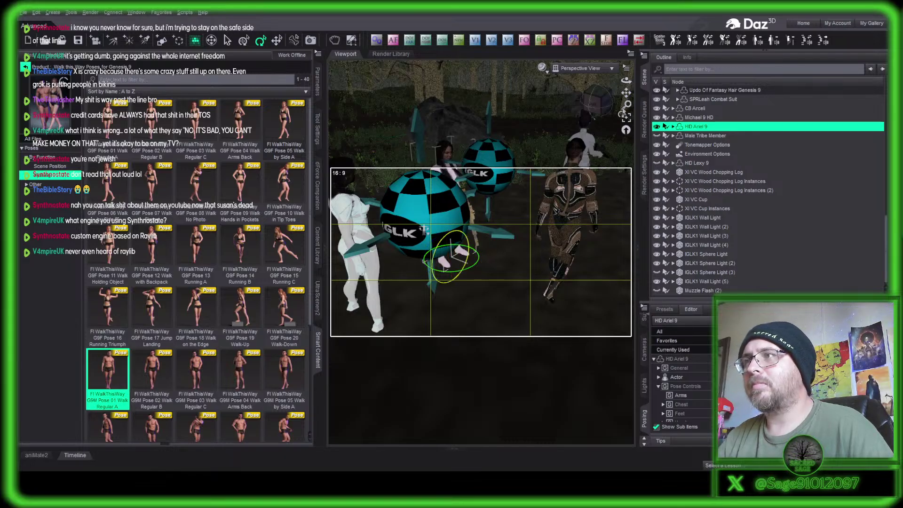
View HID Ariel 9 up close from the front and move her sideways, away from Michael 9 HD.
drag(607, 102, 596, 104)
click(318, 79)
click(320, 80)
click(596, 104)
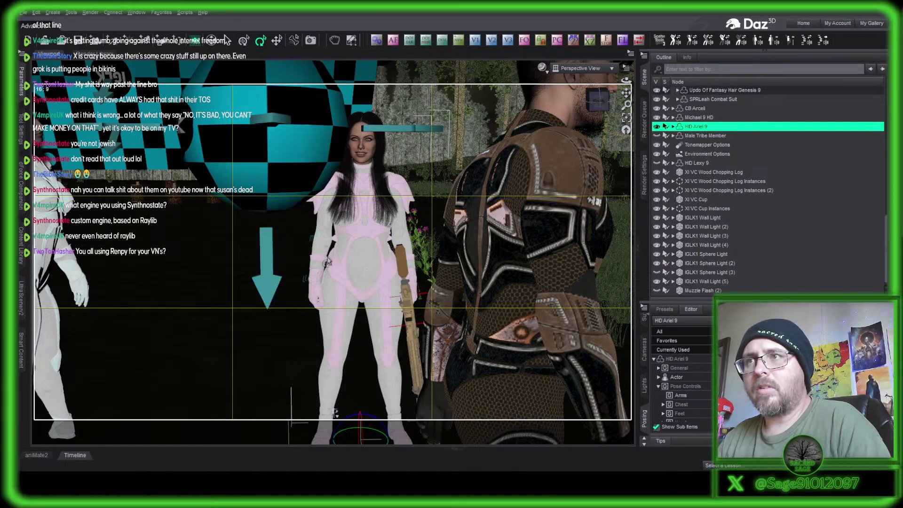
click(363, 259)
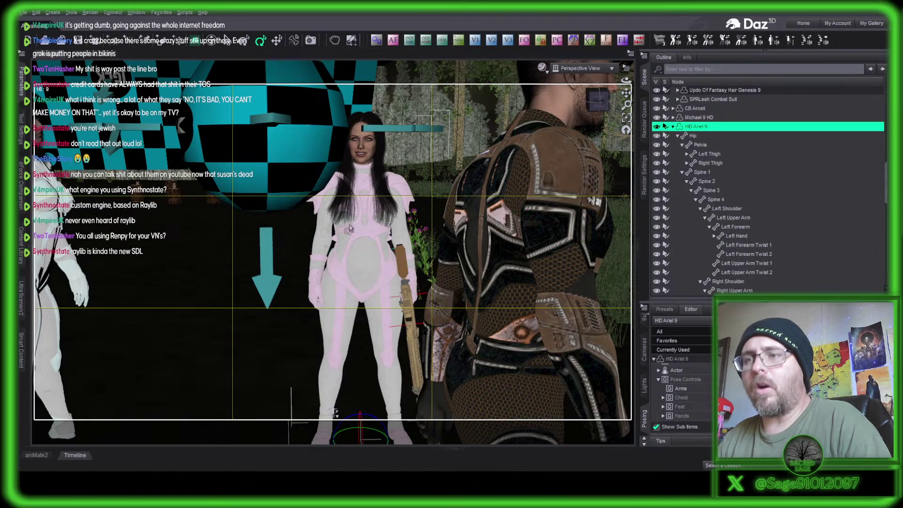
click(278, 43)
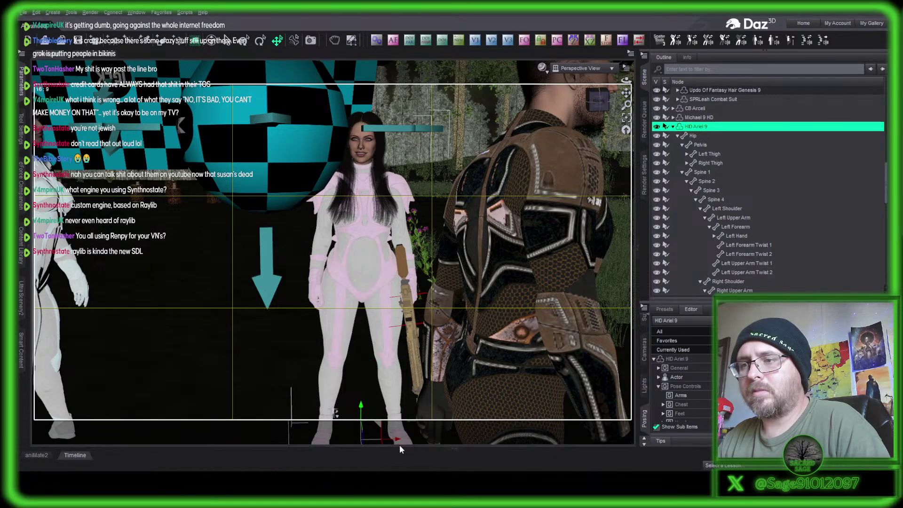
drag(397, 445, 350, 442)
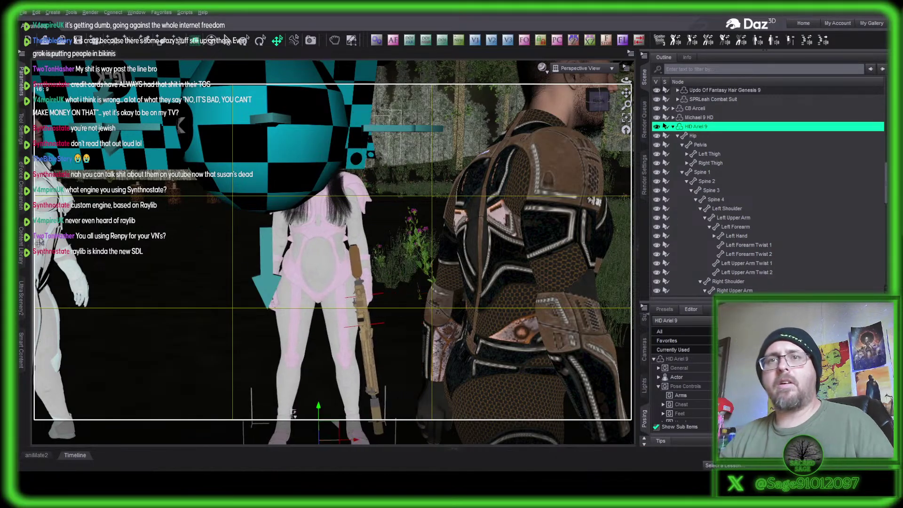
Hide CB Arceli and collapse the HID Ariel 9 hierarchy in the scene list.
click(660, 109)
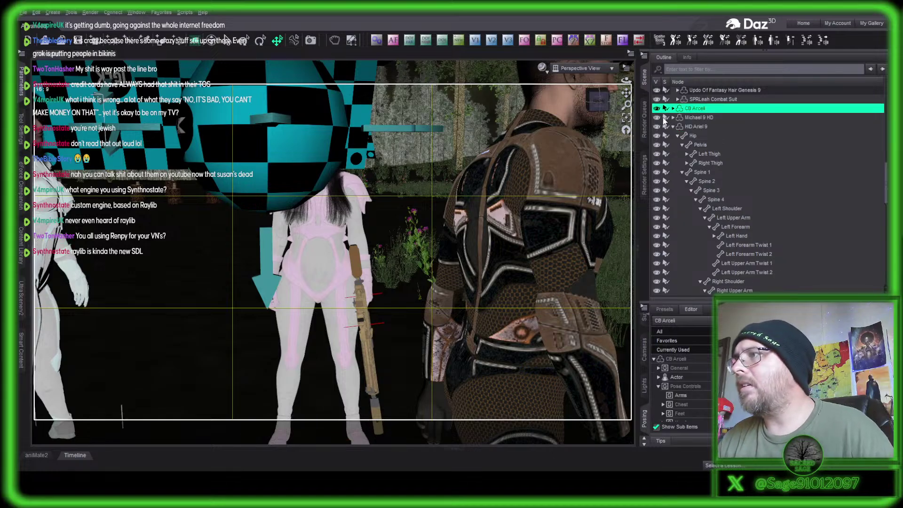
click(657, 108)
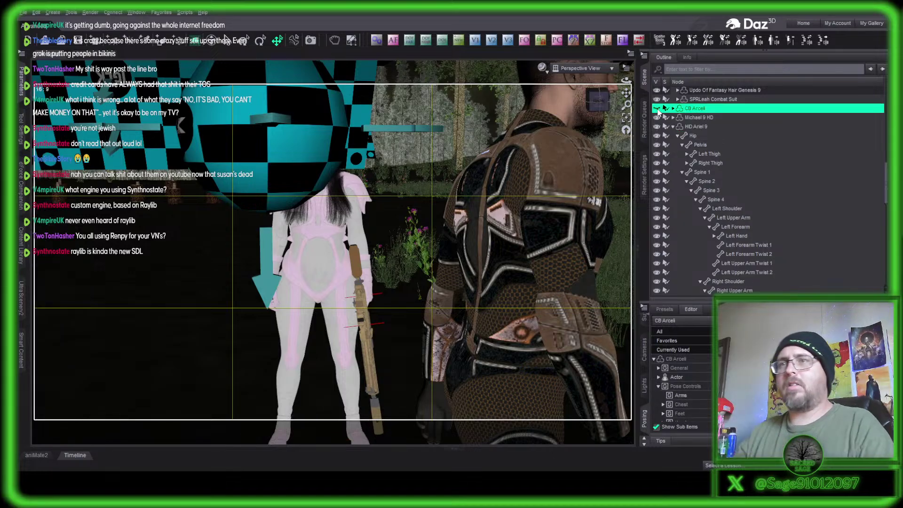
click(672, 126)
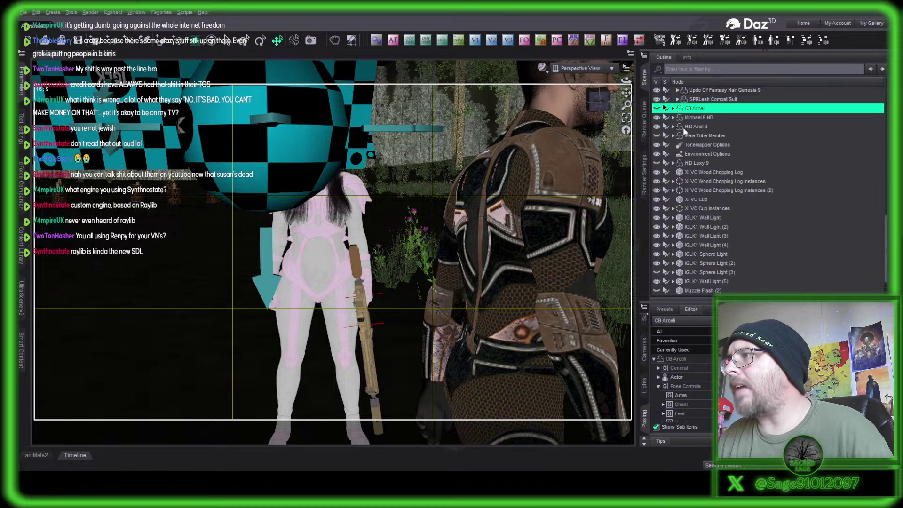
Move IGLK1 Sphere Light closer to HID Ariel 9, into the gap between her and Michael 9 HD.
click(704, 126)
ctrl+click(700, 117)
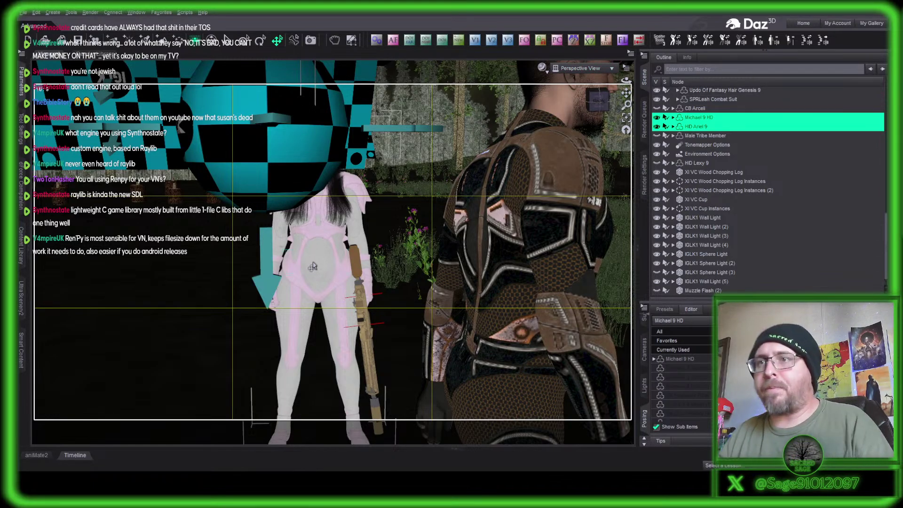
click(602, 101)
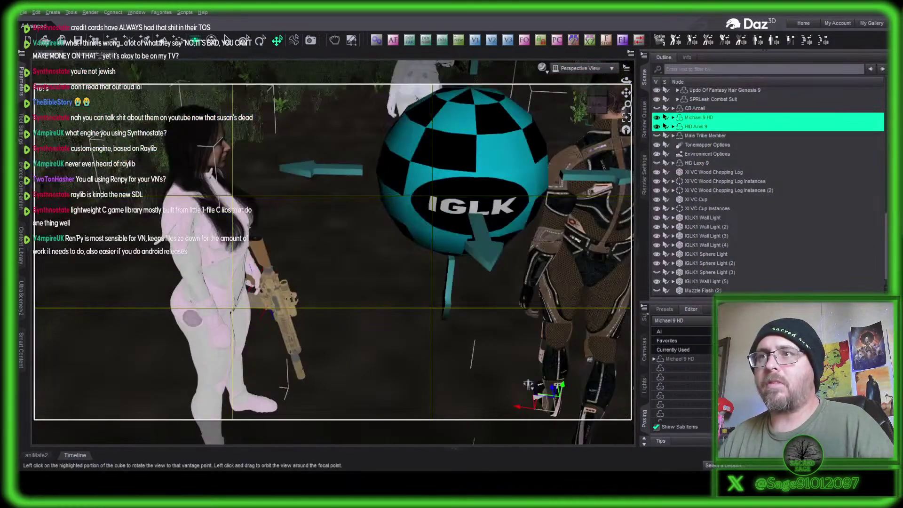
click(397, 215)
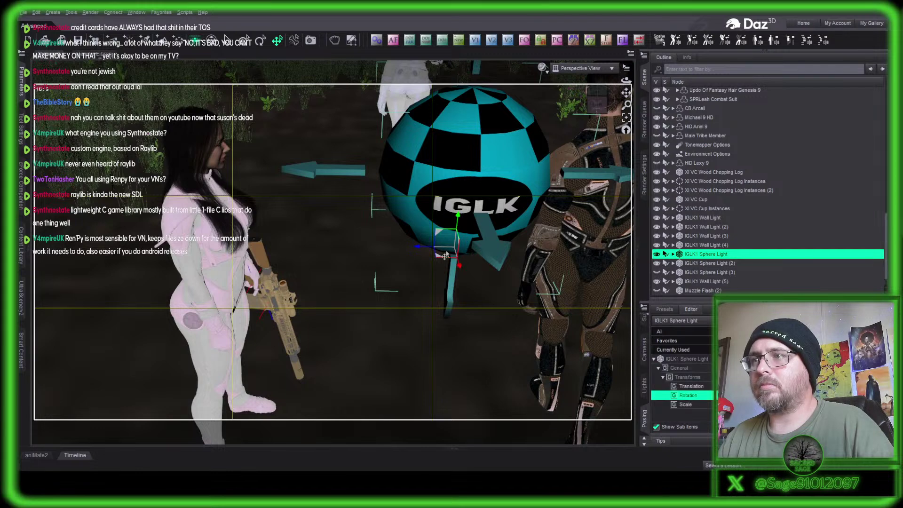
drag(436, 262, 346, 282)
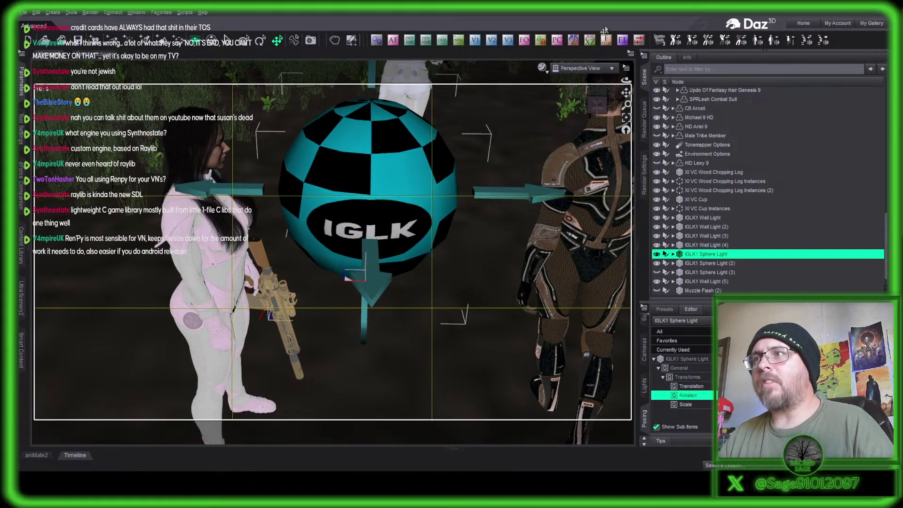
Frame HID Ariel 9's face from the front and remove her smile using her currently used parameters.
drag(586, 108, 595, 103)
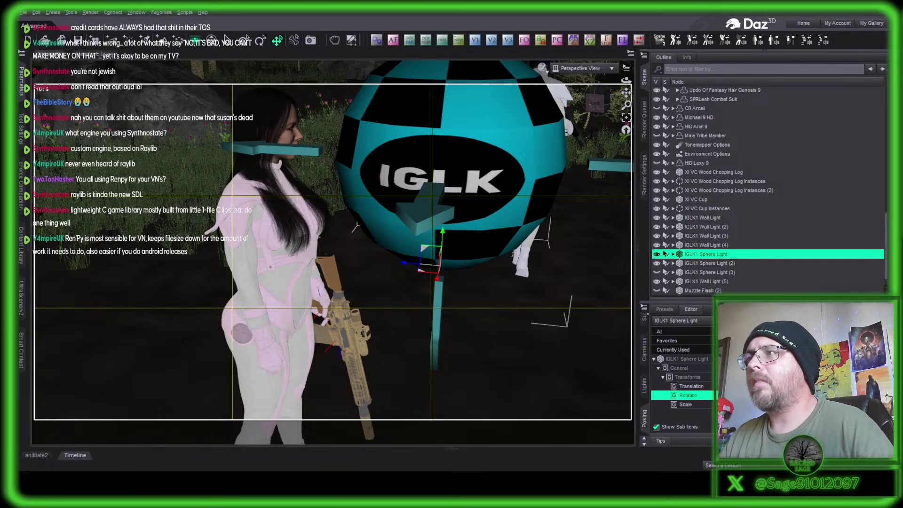
click(596, 102)
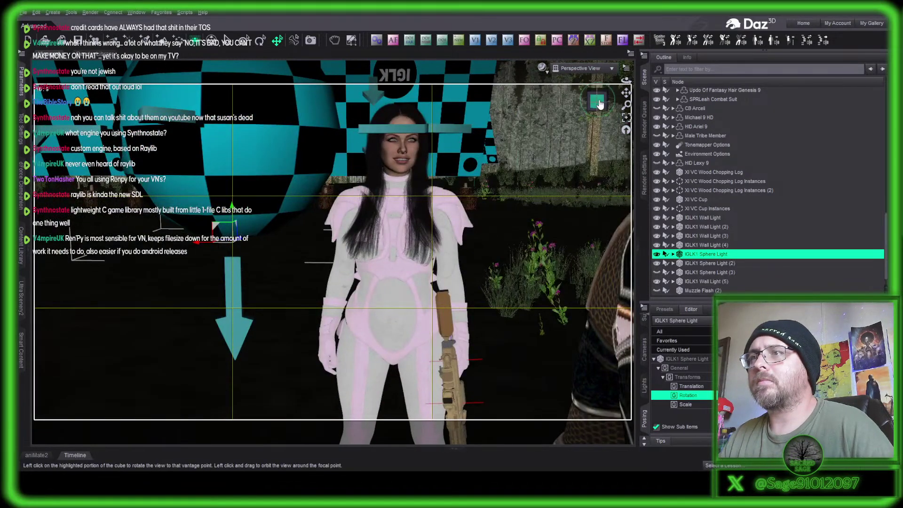
scroll(600, 104, up, 3)
middle_drag(599, 103, 562, 116)
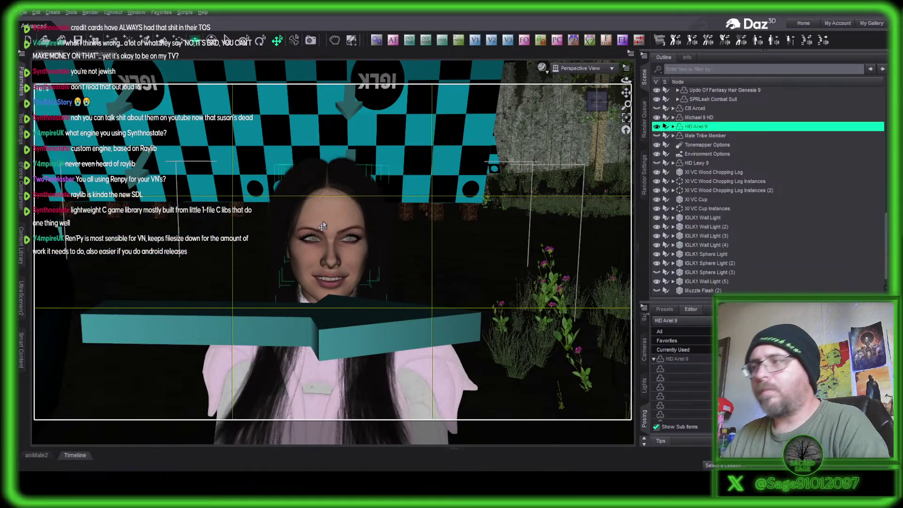
click(324, 226)
click(696, 349)
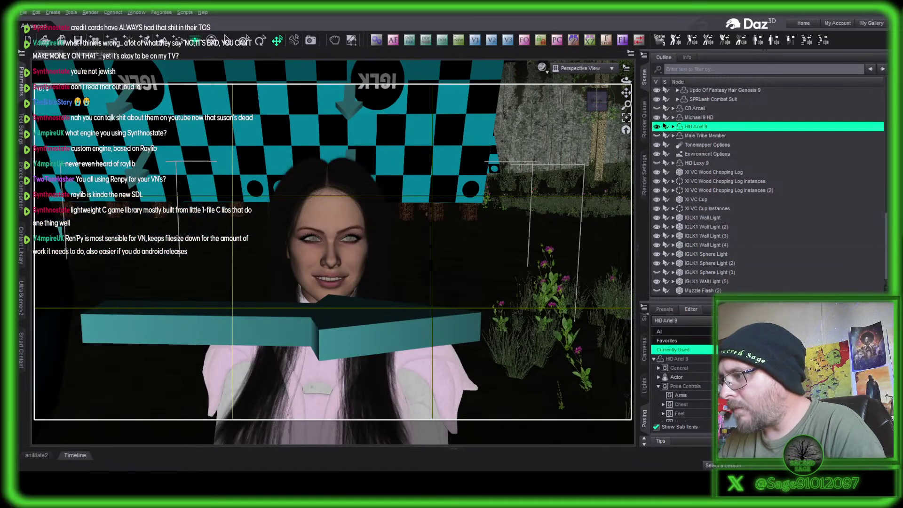
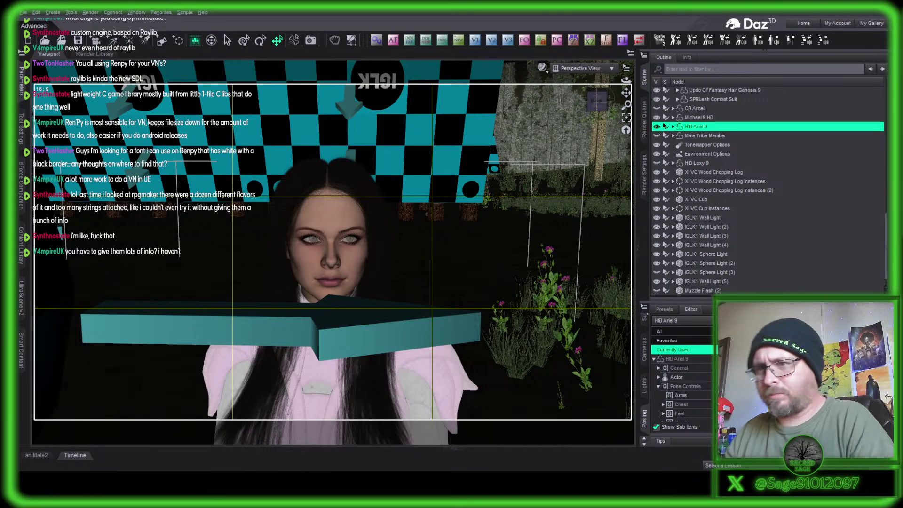
Adjust HID Ariel 9's facial expression with the Cheek and Jaw settings in her head pose controls.
click(335, 217)
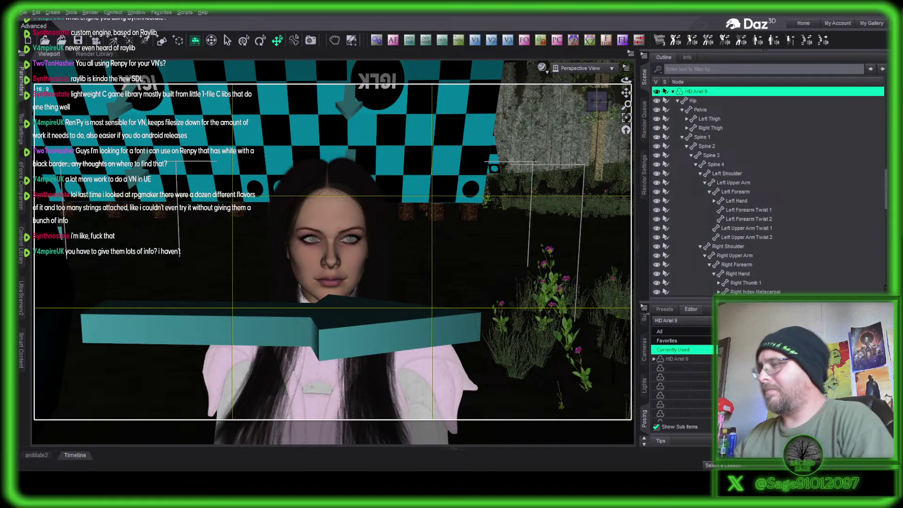
click(672, 92)
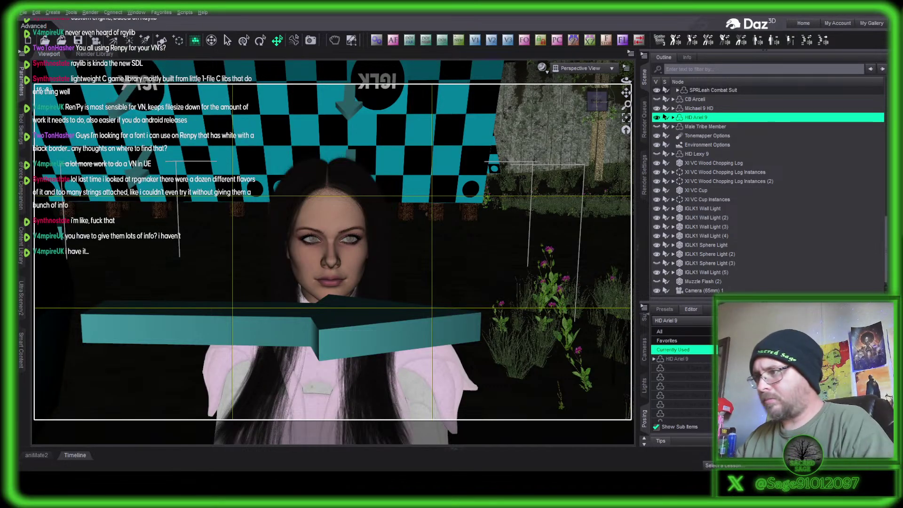
click(692, 361)
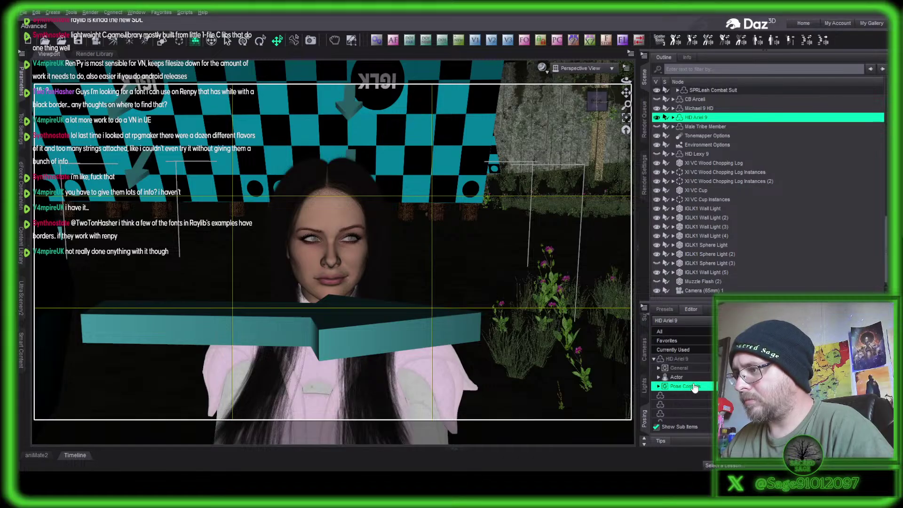
click(694, 387)
scroll(691, 387, down, 3)
click(680, 358)
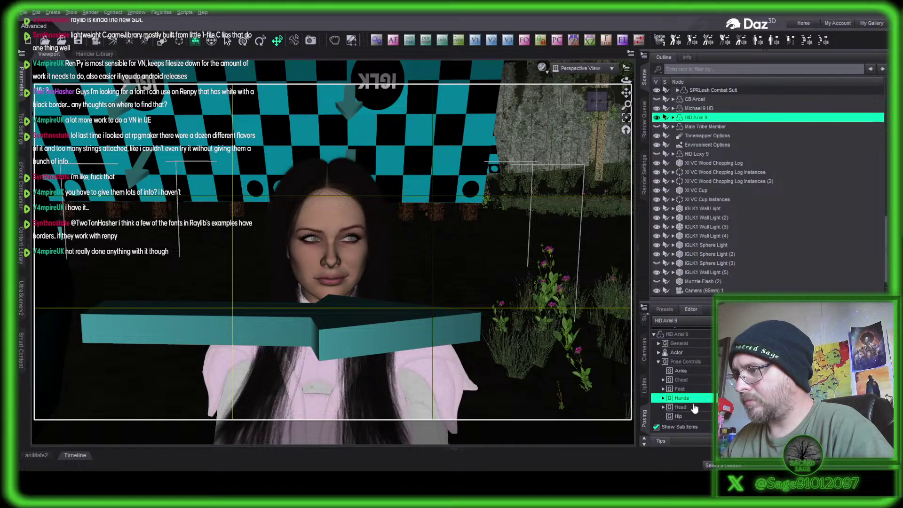
click(696, 376)
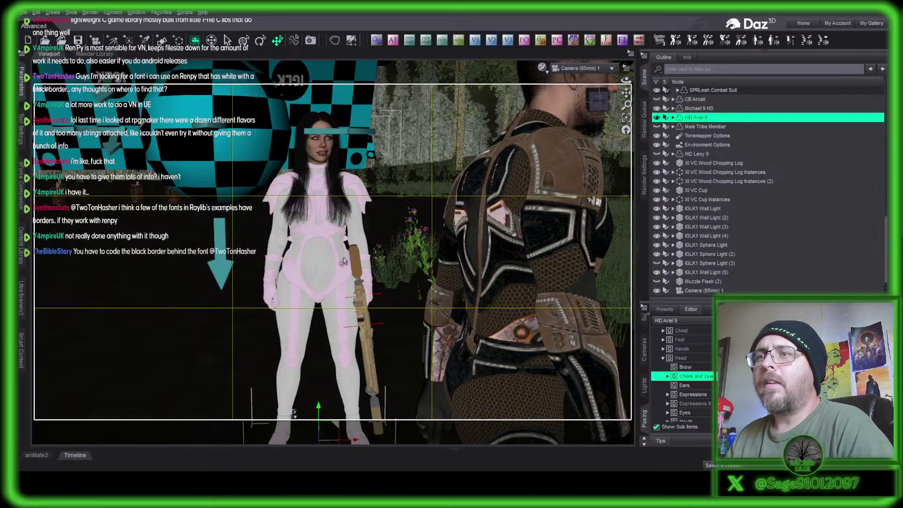
click(331, 248)
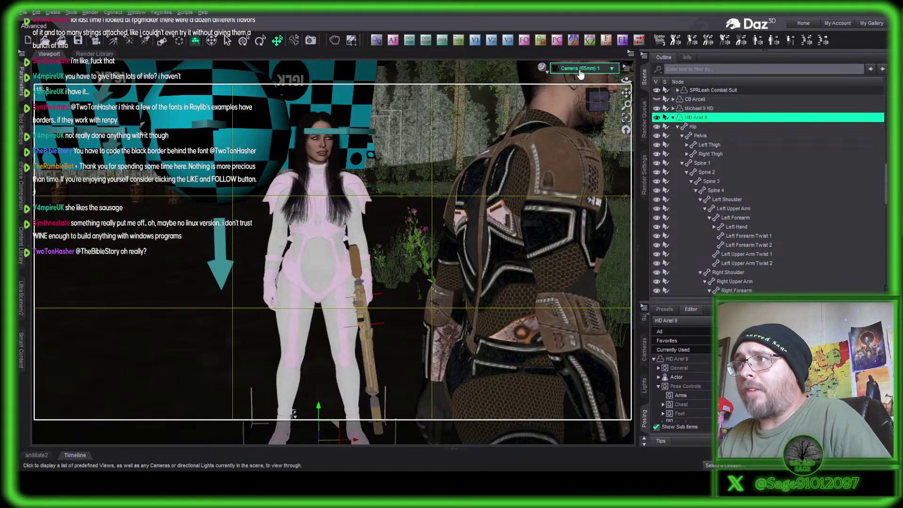
In Perspective View, move IGLK1 Sphere Light (2) in front of HID Ariel 9, beside Michael 9 HD, and check it through Camera (65mm) 1.
click(580, 70)
click(581, 77)
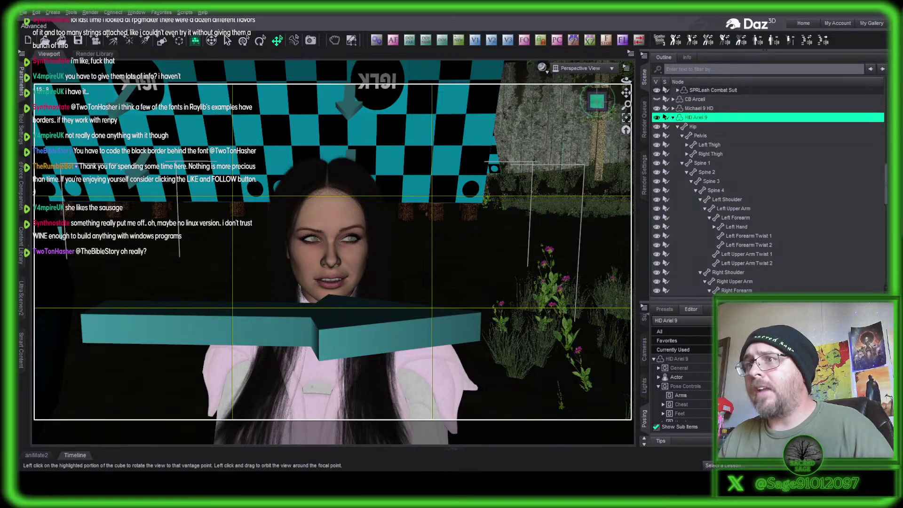
click(597, 100)
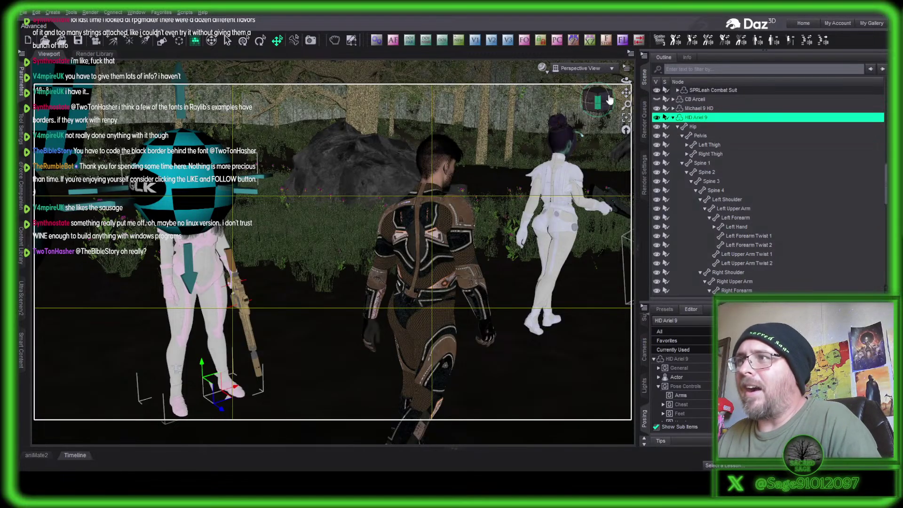
click(606, 101)
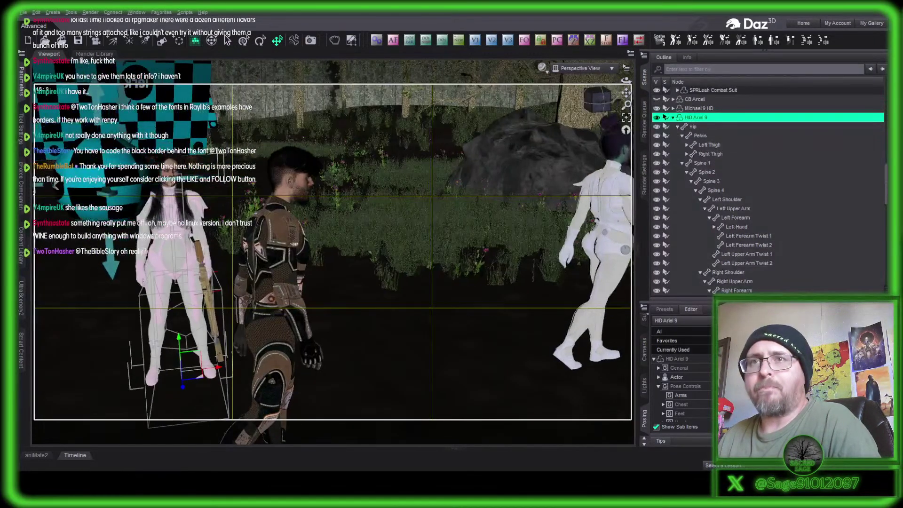
click(604, 102)
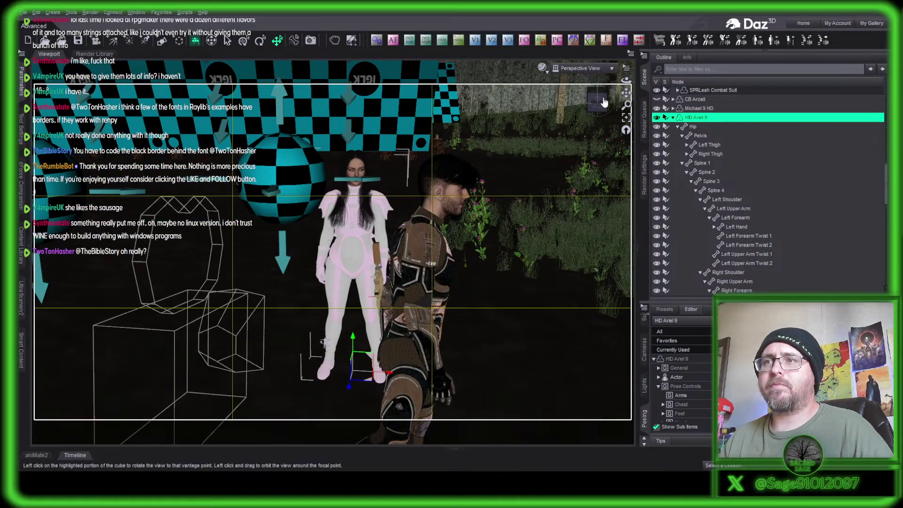
click(603, 102)
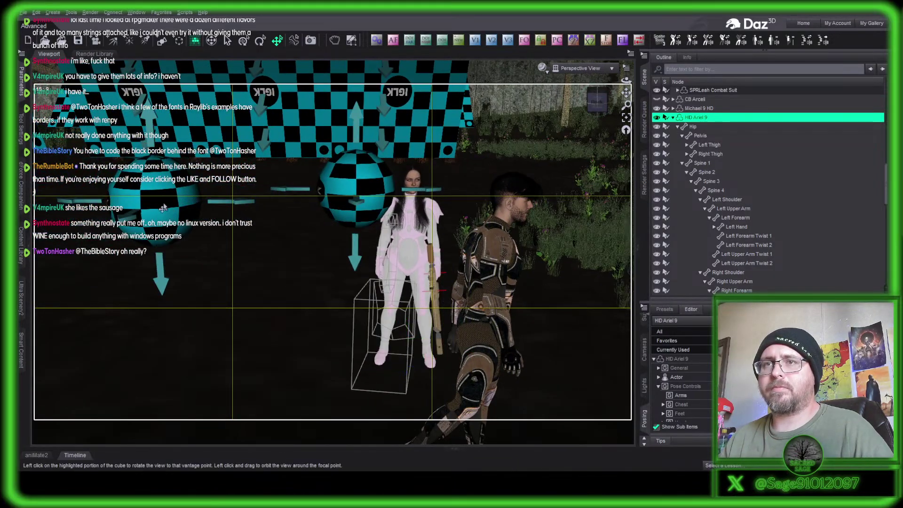
click(162, 207)
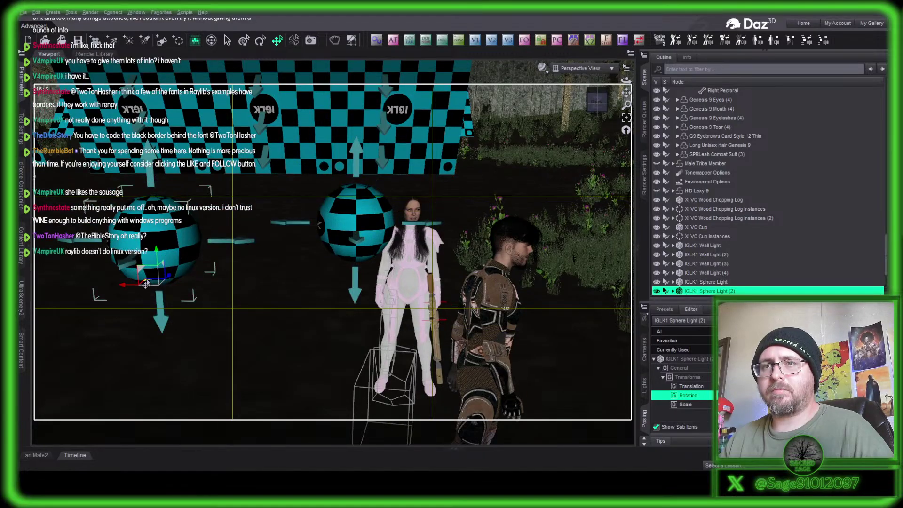
drag(146, 284, 347, 436)
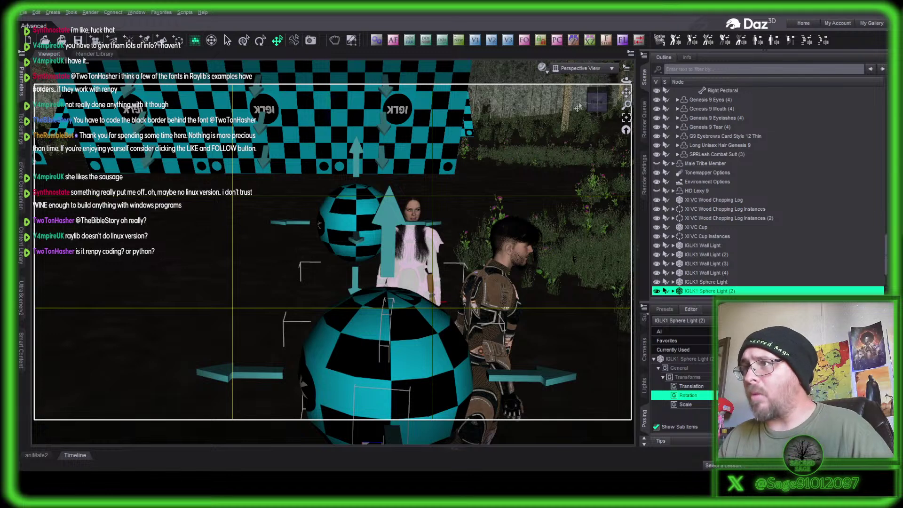
click(613, 70)
click(610, 140)
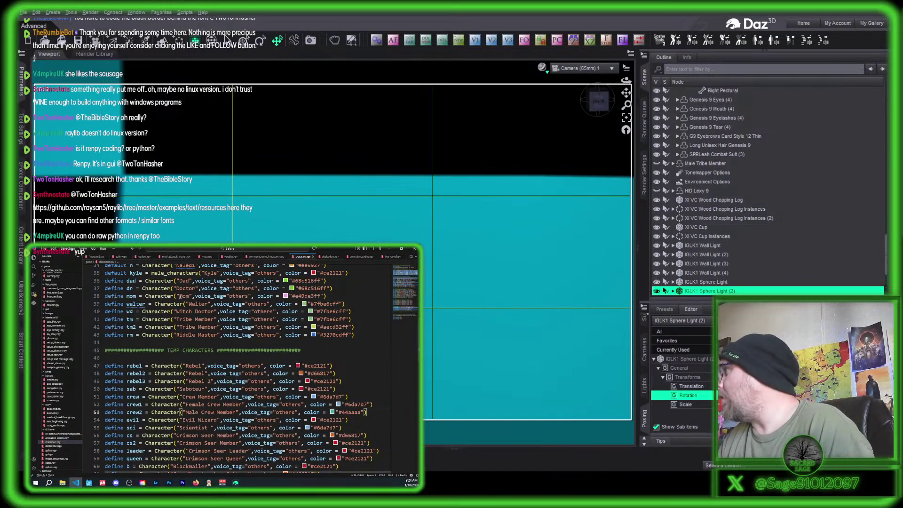
Switch to the code editor and add a Font argument with the path image/fonts/nameoffont. to the mom Character definition on line 38.
double_click(181, 296)
click(229, 295)
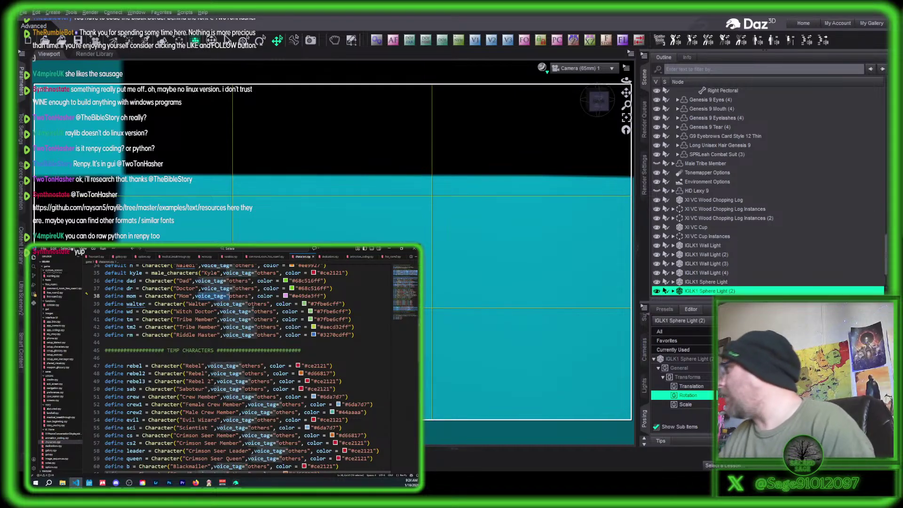
click(341, 294)
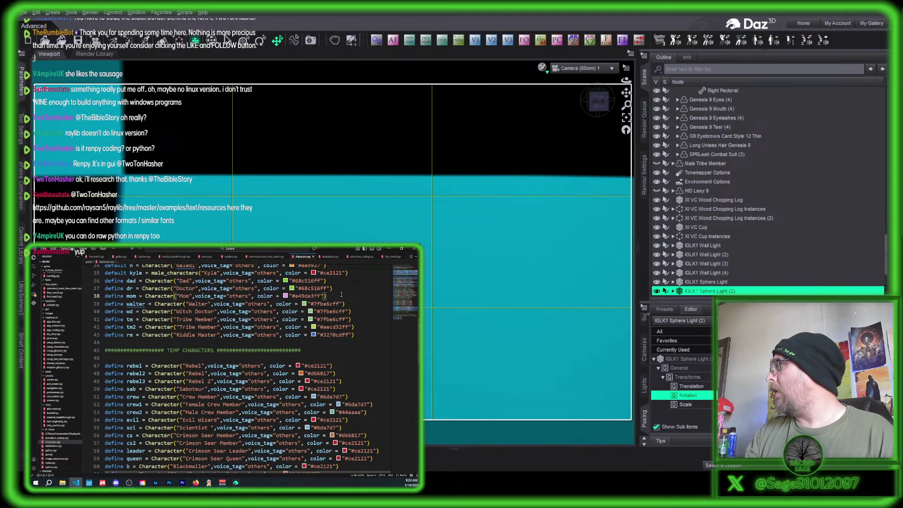
key(Left)
text(,)
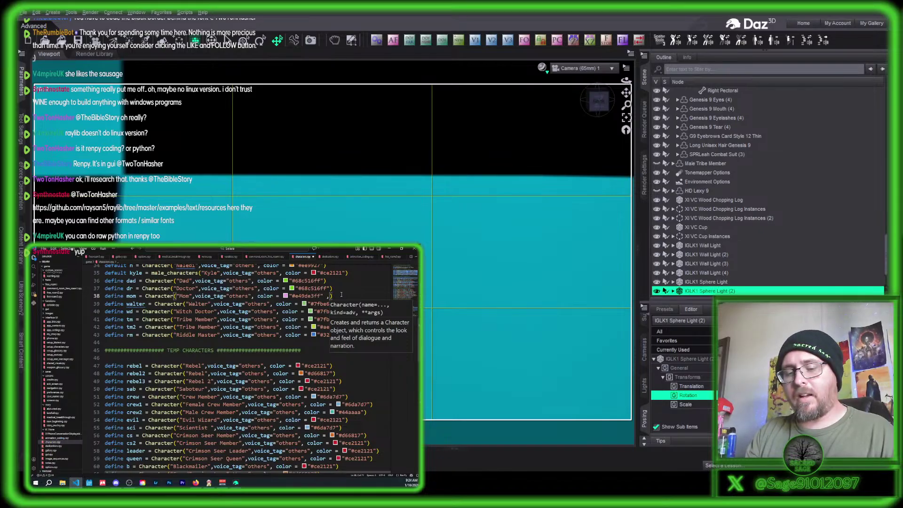
text(Font)
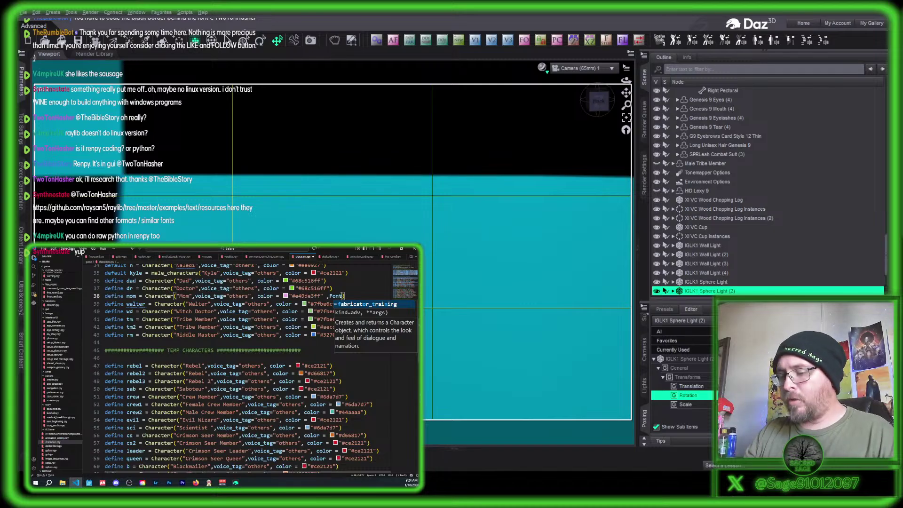
text(=)
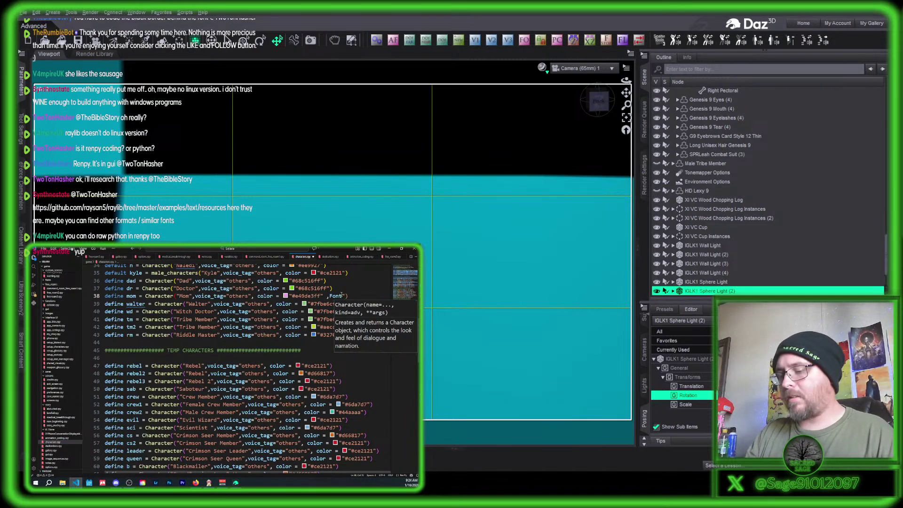
text(")
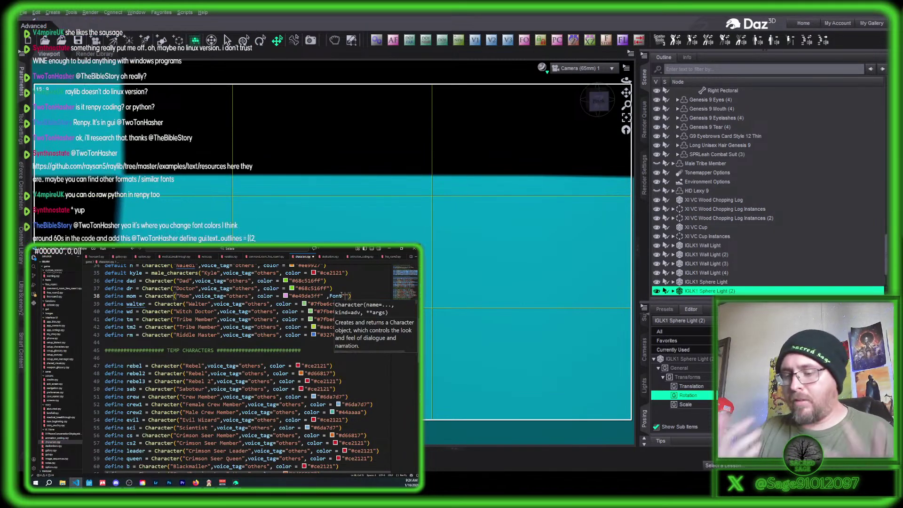
text(image)
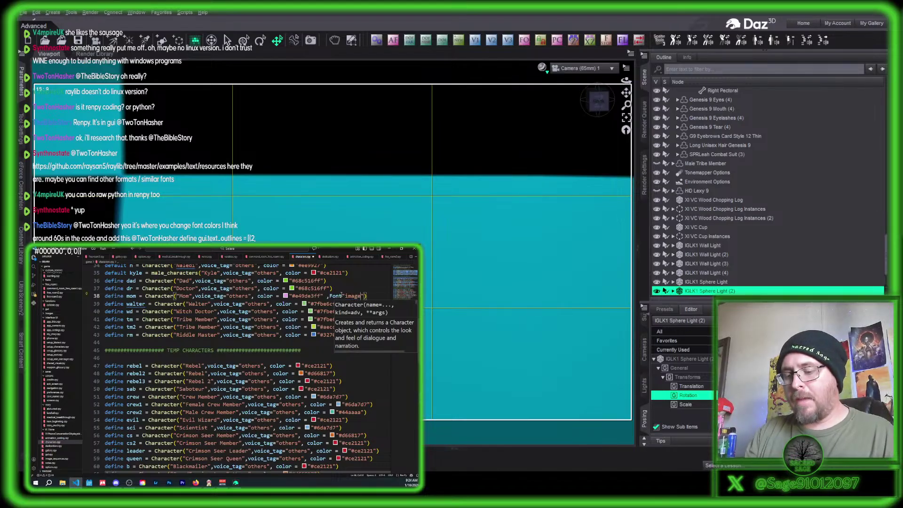
text(/fonts/)
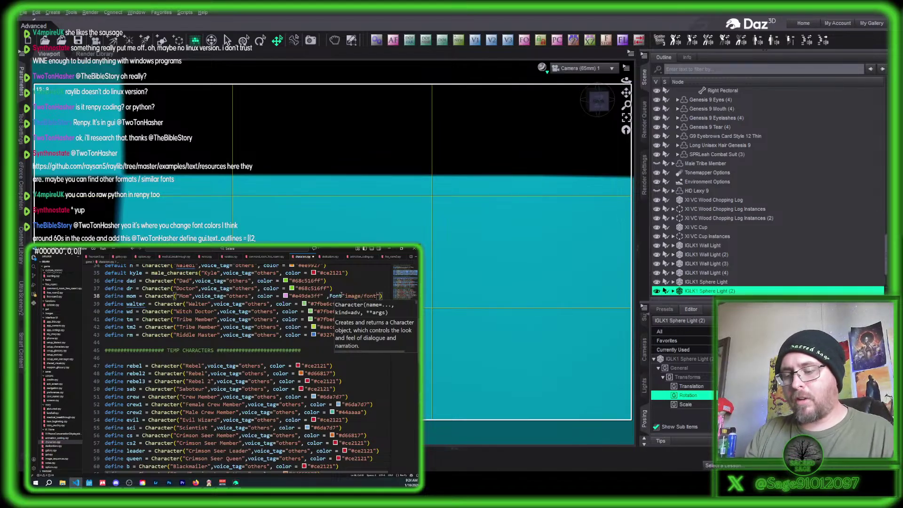
text(nameof)
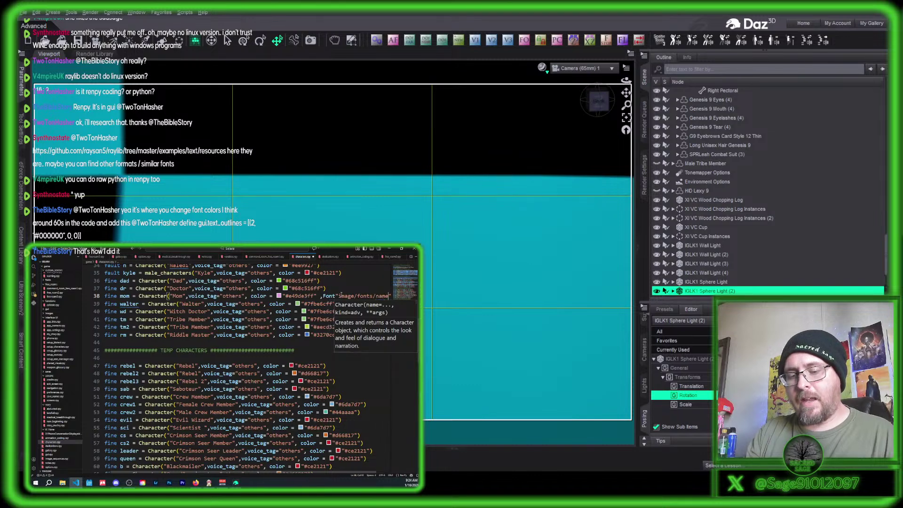
text(font)
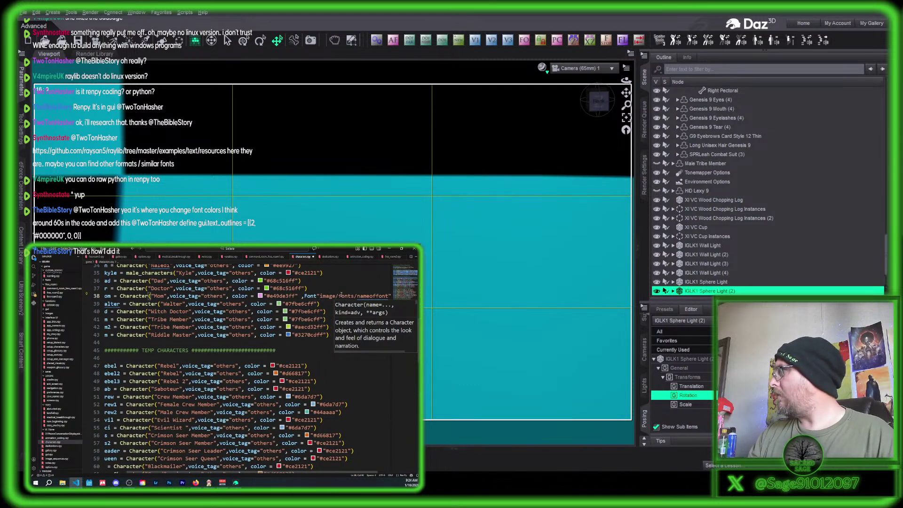
text(.)
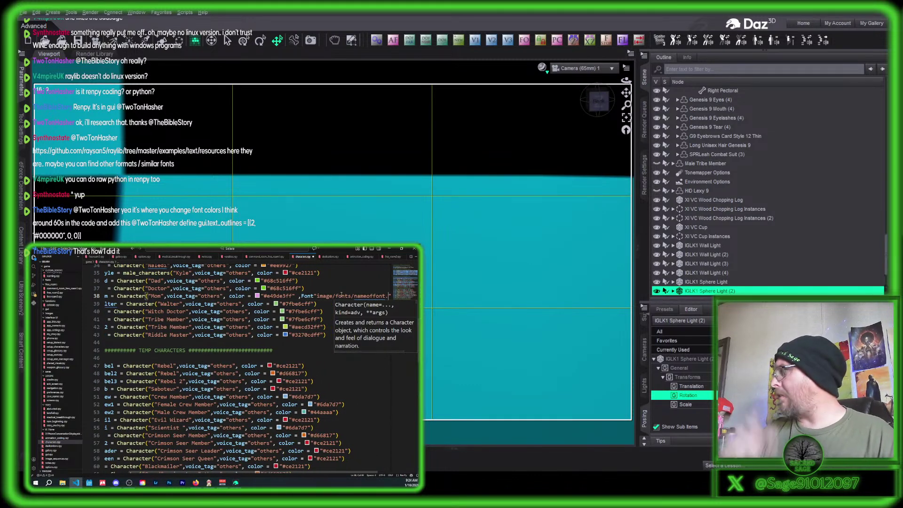
Delete the sample Font argument and its path from the mom Character definition.
key(BackSpace)
key(BackSpace)
key(BackSpace)
key(BackSpace)
key(BackSpace)
key(BackSpace)
key(BackSpace)
key(BackSpace)
key(BackSpace)
key(BackSpace)
key(BackSpace)
key(BackSpace)
key(BackSpace)
key(BackSpace)
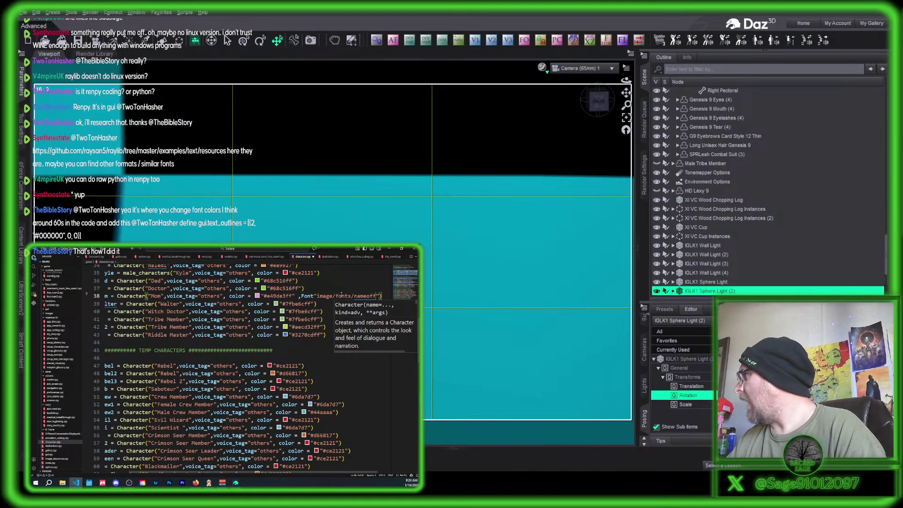
key(BackSpace)
key(BackSpace)
key(BackSpace)
key(BackSpace)
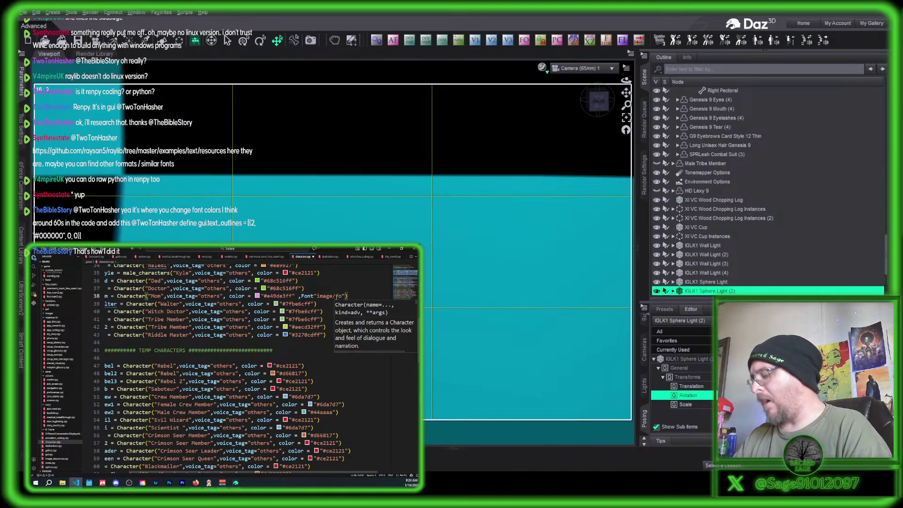
key(BackSpace)
key(BackSpace)
key(BackSpace)
key(BackSpace)
key(BackSpace)
key(BackSpace)
key(BackSpace)
key(BackSpace)
key(BackSpace)
key(BackSpace)
key(BackSpace)
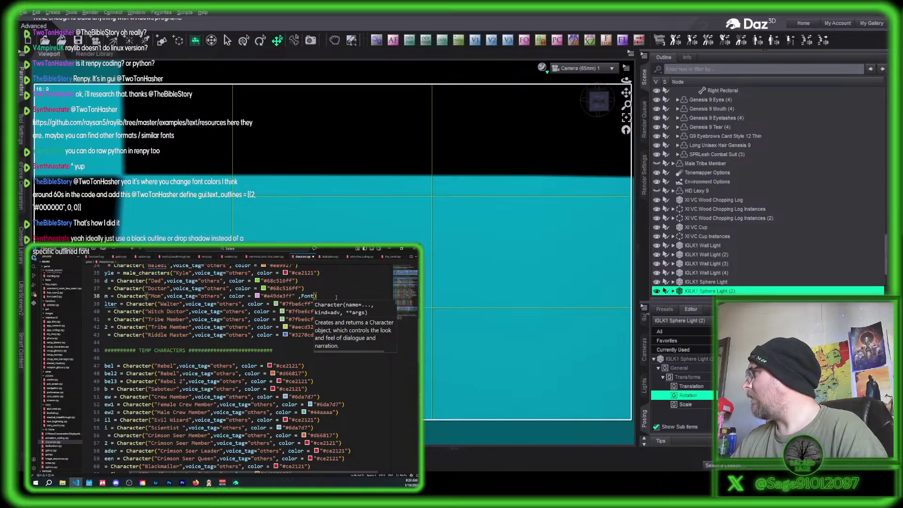
key(BackSpace)
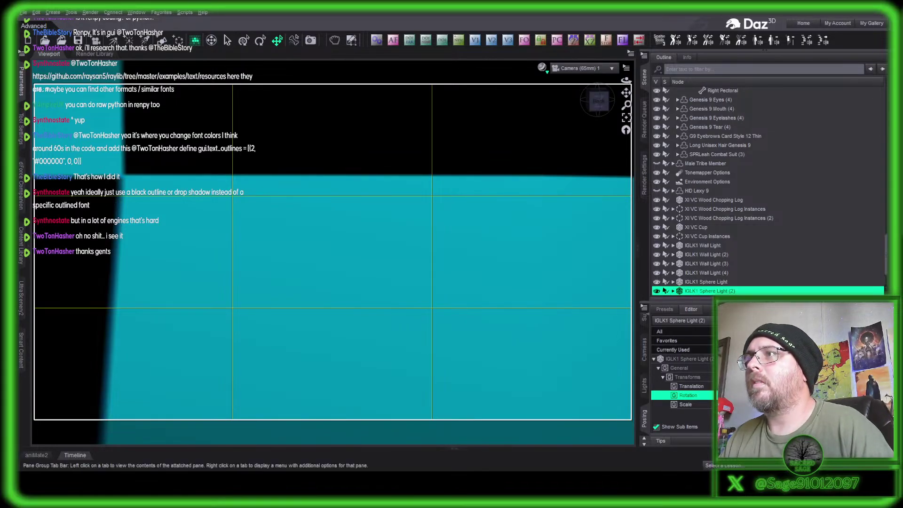
In Perspective View, select Michael 9 HD and apply the Casey Standing 03 pose from Casey HD for Genesis 9 to him.
click(584, 69)
click(585, 79)
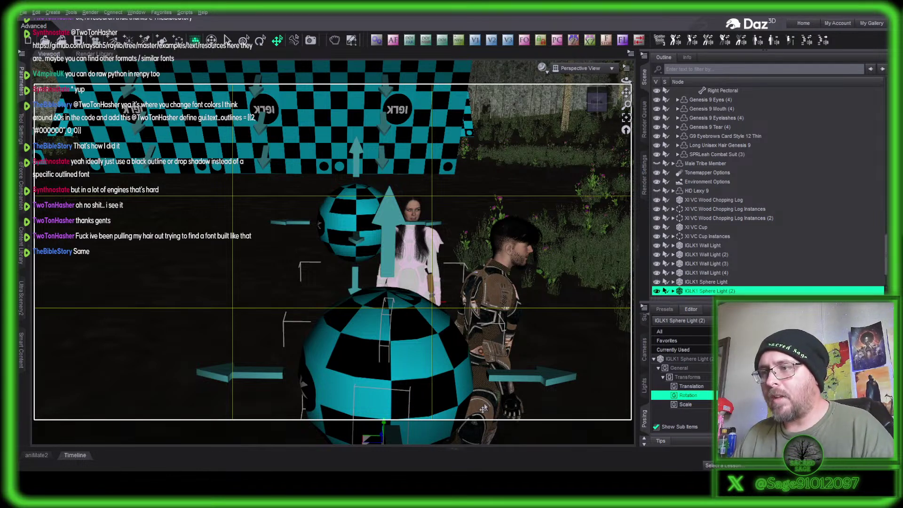
click(422, 374)
click(21, 358)
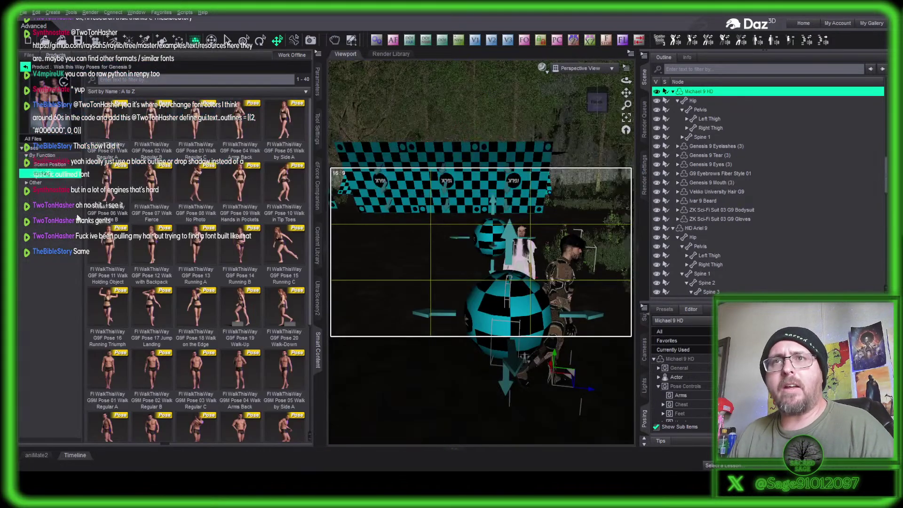
click(25, 66)
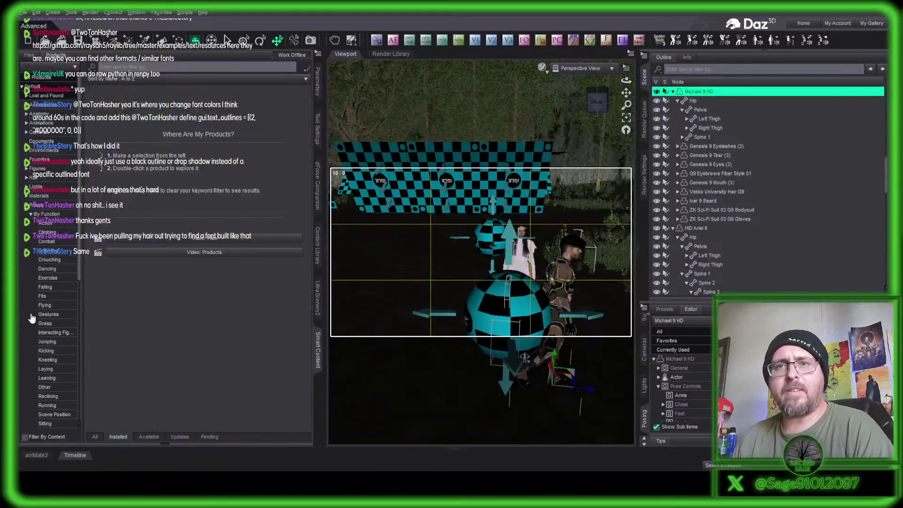
click(47, 401)
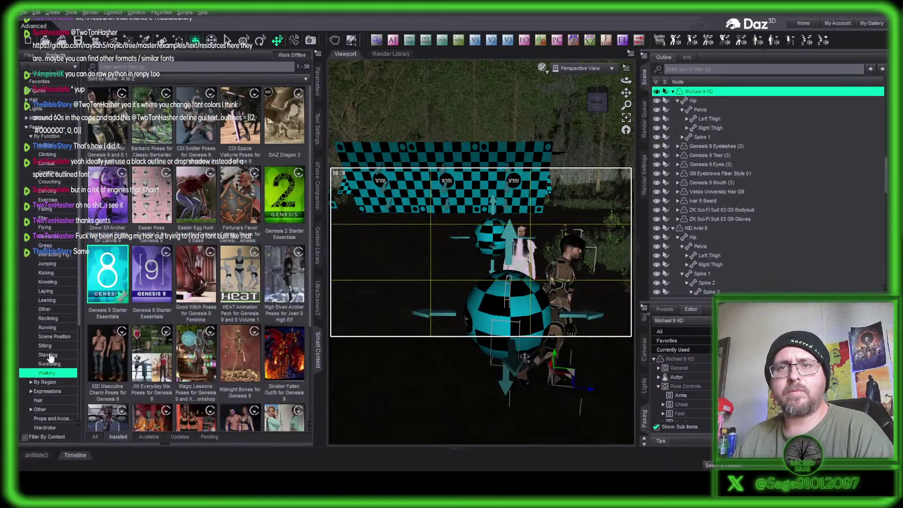
scroll(238, 318, down, 5)
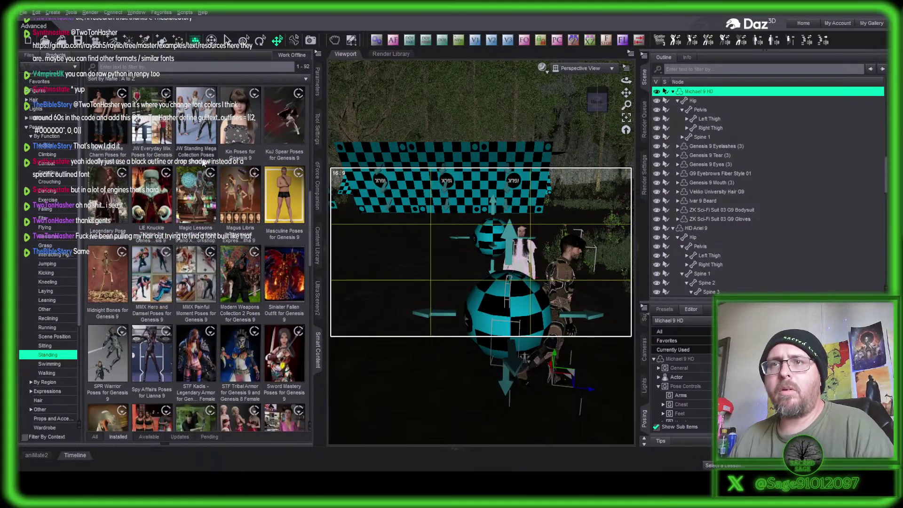
scroll(144, 160, down, 5)
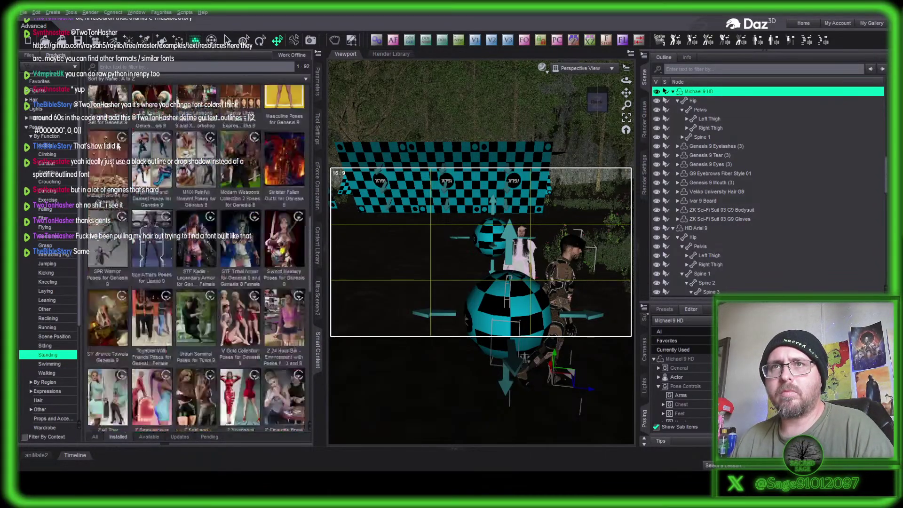
scroll(183, 228, up, 12)
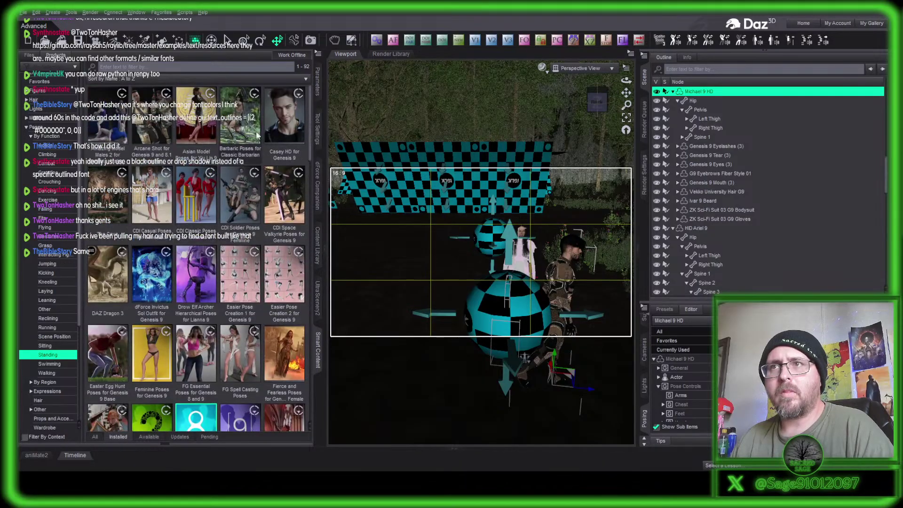
double_click(287, 119)
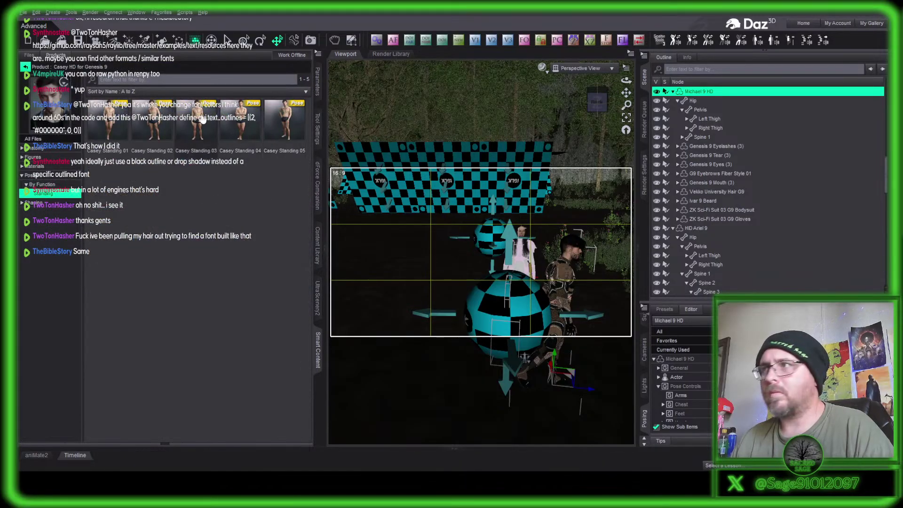
click(202, 117)
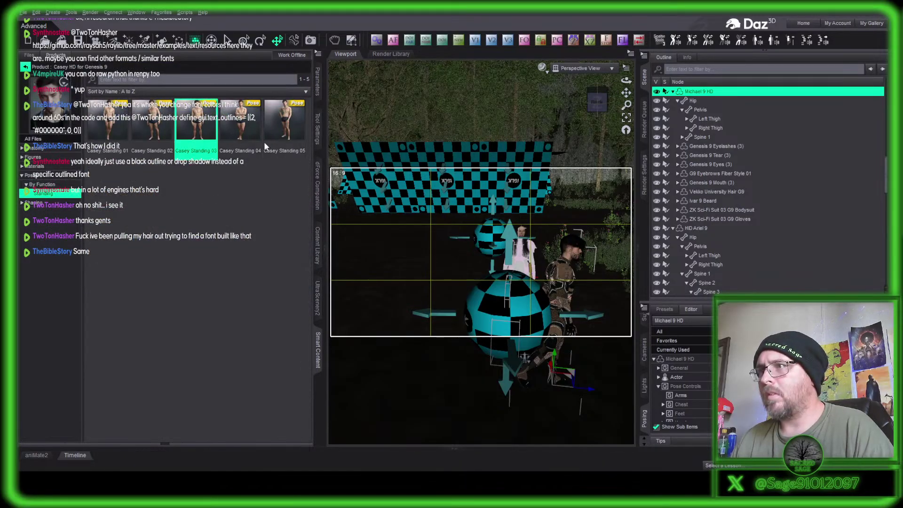
Select HID Ariel 9 and apply Feminine Poses Base Pose 25 Standing Shimuzu from Feminine Poses for Genesis 9.
click(533, 252)
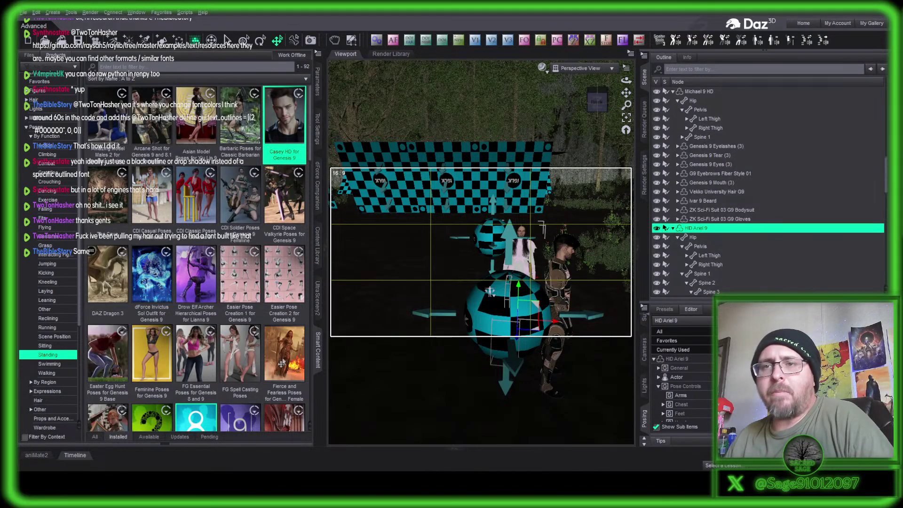
double_click(143, 349)
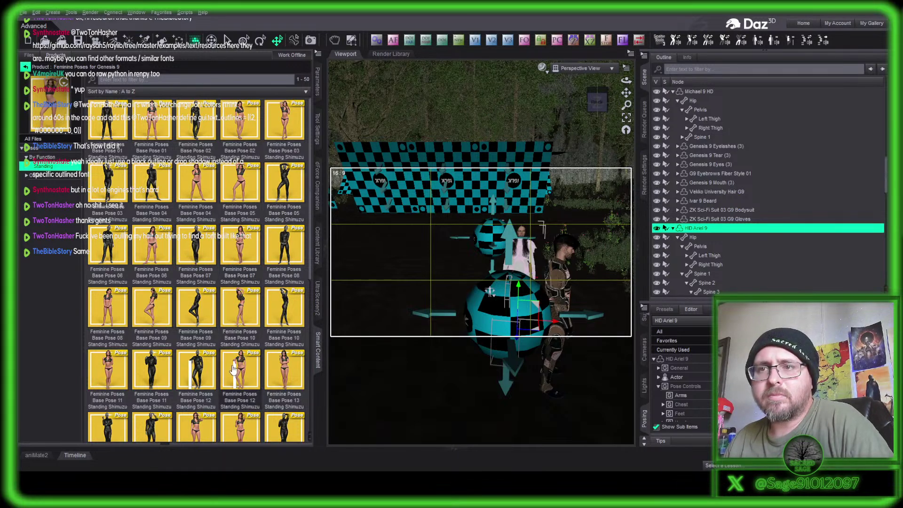
scroll(233, 369, down, 3)
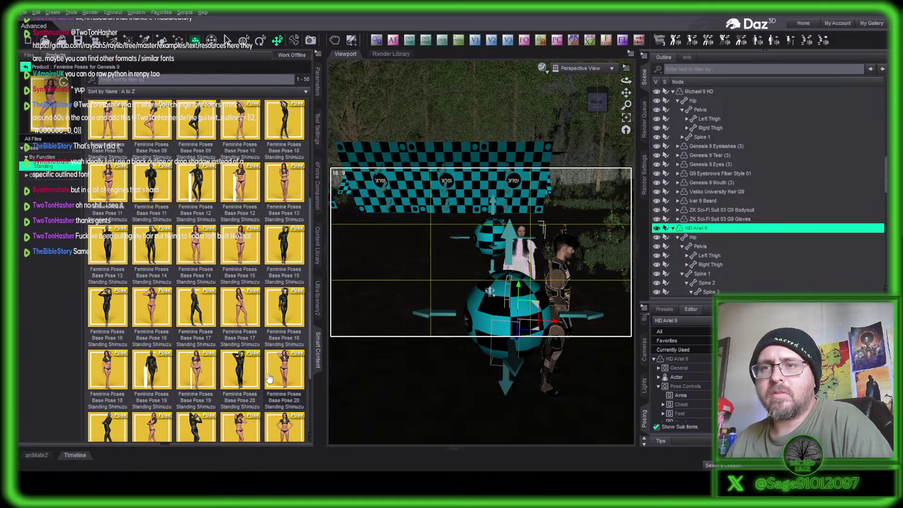
scroll(269, 378, down, 3)
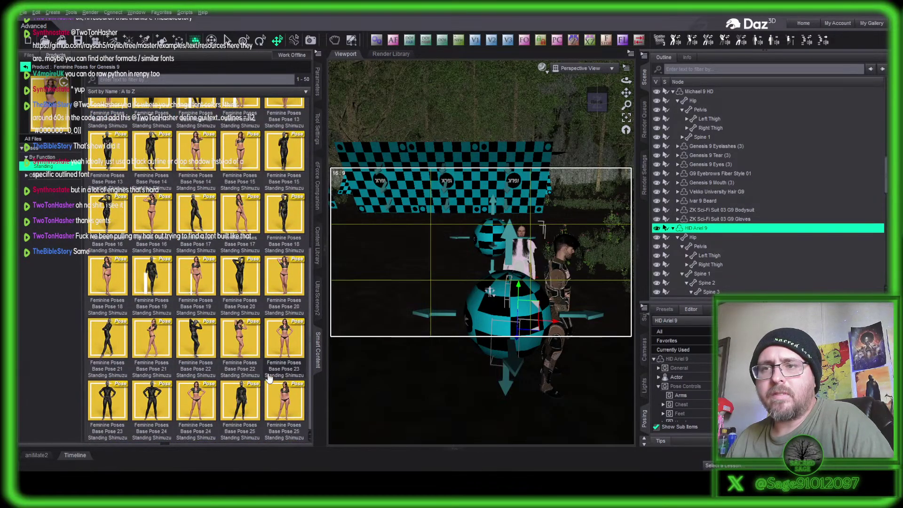
click(292, 403)
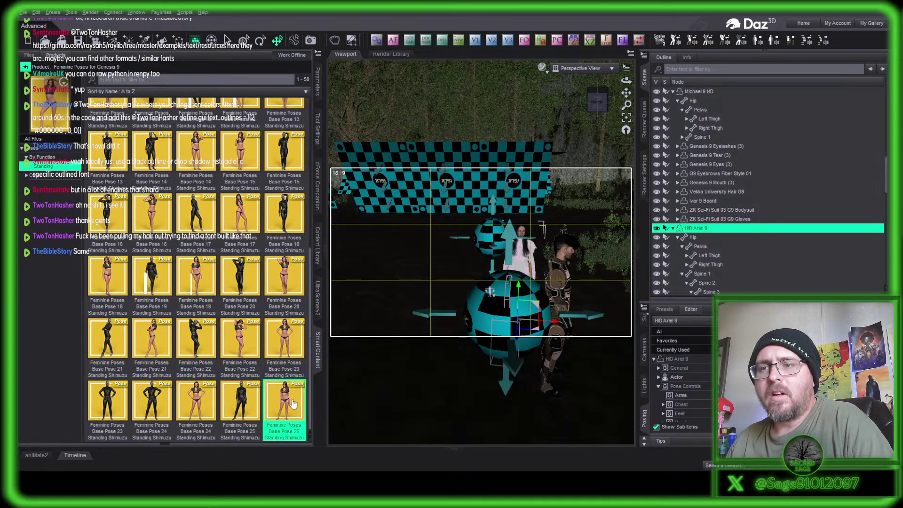
double_click(292, 403)
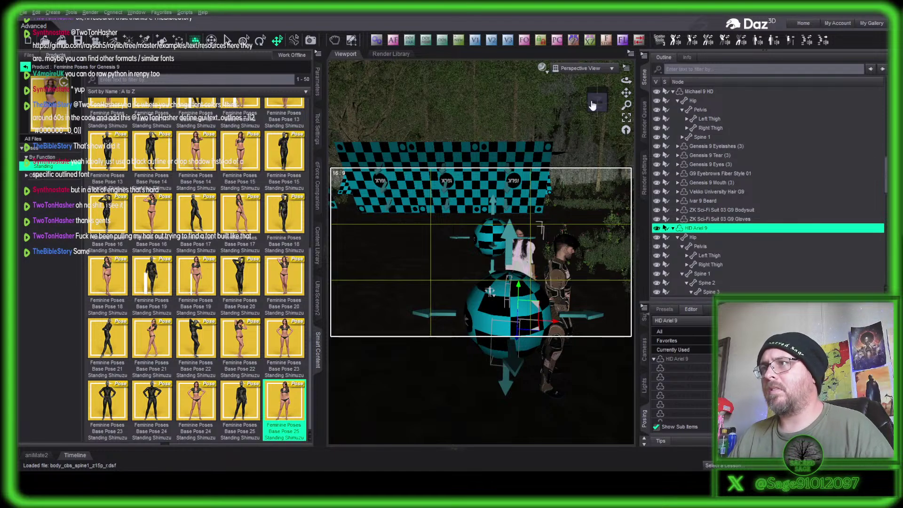
Move HID Ariel 9 out from behind Michael 9 HD so she stands a short distance in front of him.
click(593, 105)
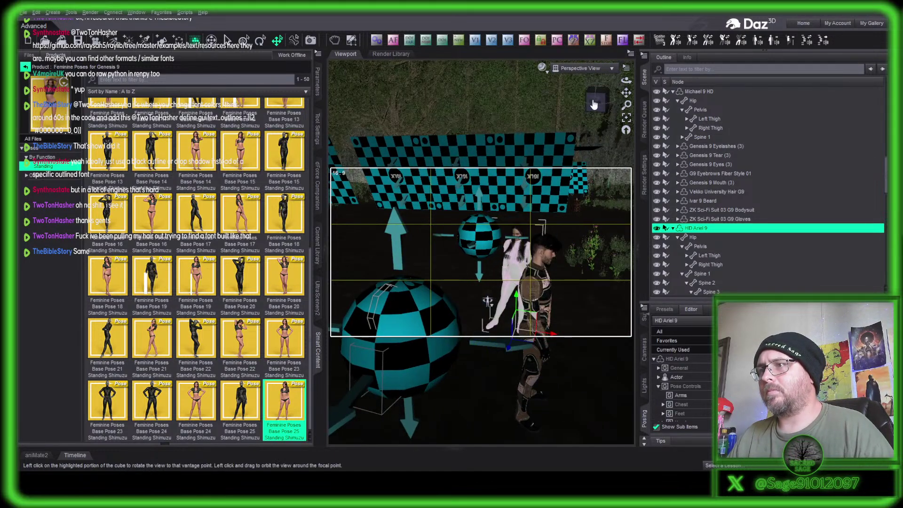
drag(593, 105, 594, 105)
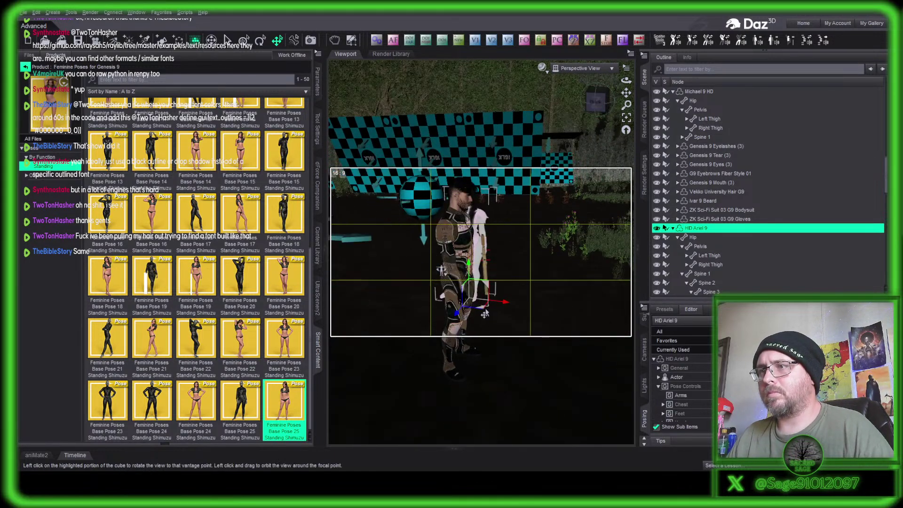
drag(482, 297, 567, 346)
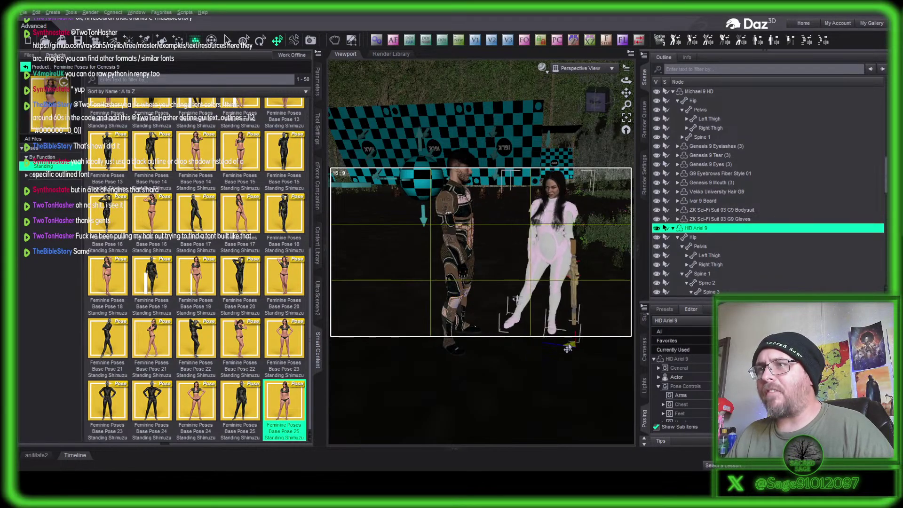
Turn Michael 9 HD toward the viewer by setting his Y Rotate to about -73.6.
click(460, 239)
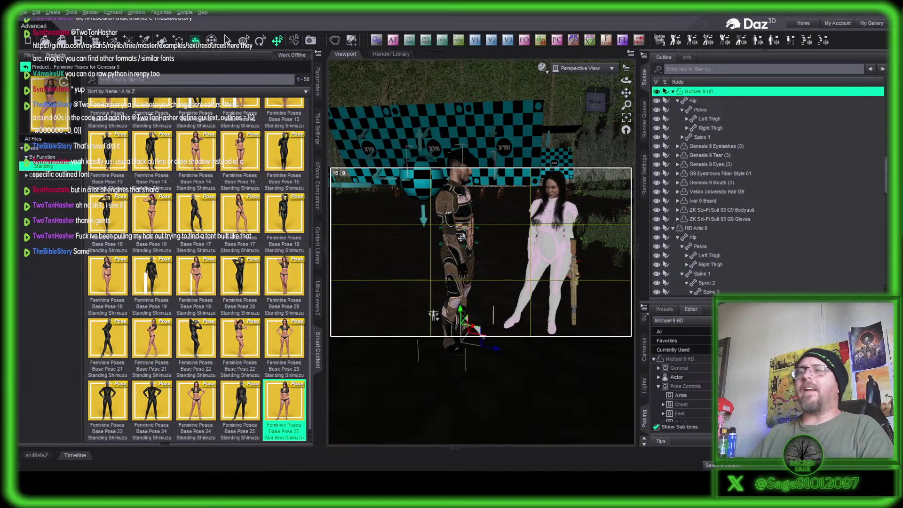
click(318, 82)
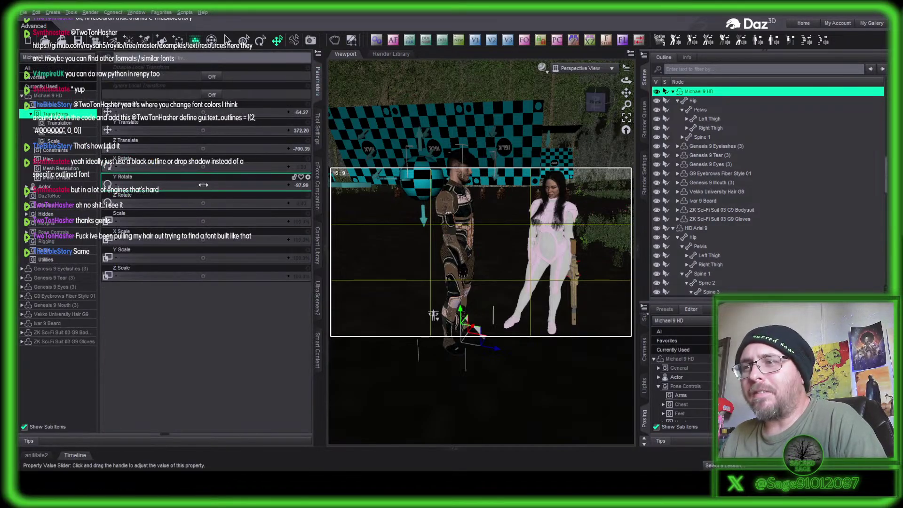
drag(203, 185, 237, 184)
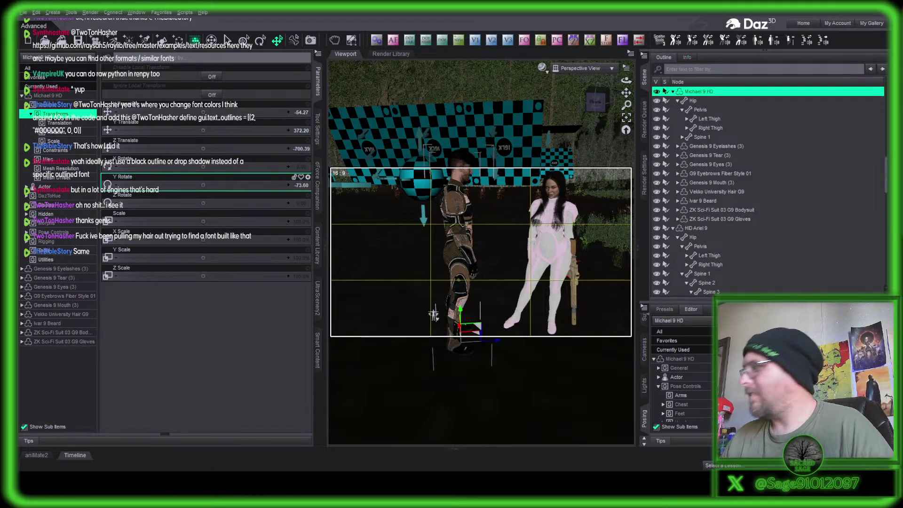
Move IGLK1 Sphere Light from behind Michael 9 HD to in front of HID Ariel 9, at about X -121 and Z -776.
drag(597, 99, 591, 105)
click(464, 181)
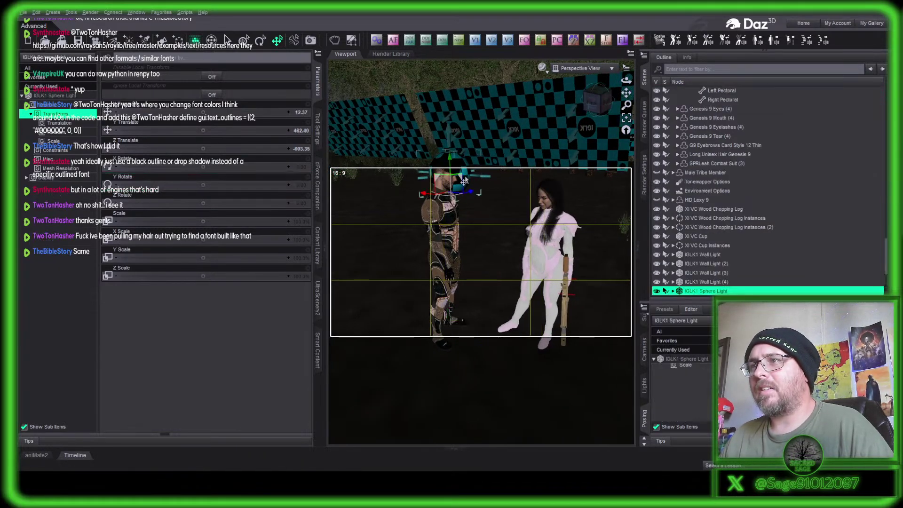
drag(448, 198, 482, 262)
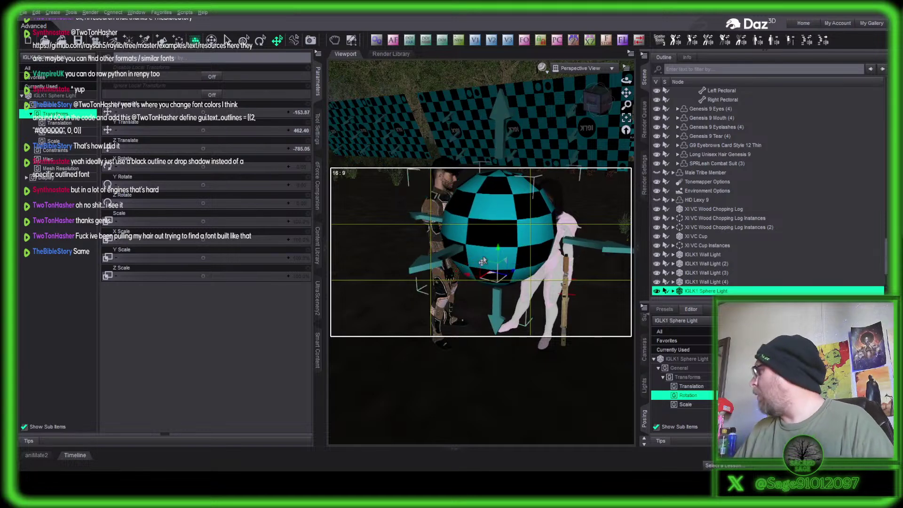
scroll(484, 262, up, 5)
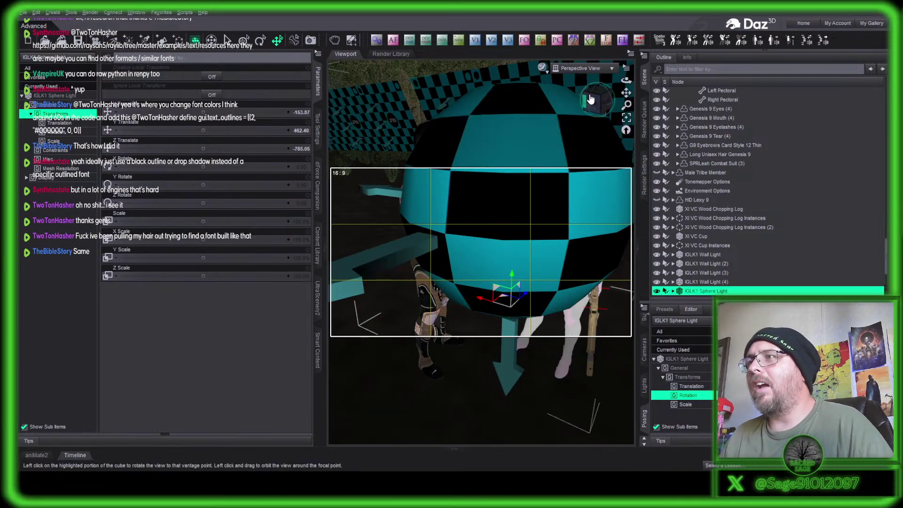
click(597, 97)
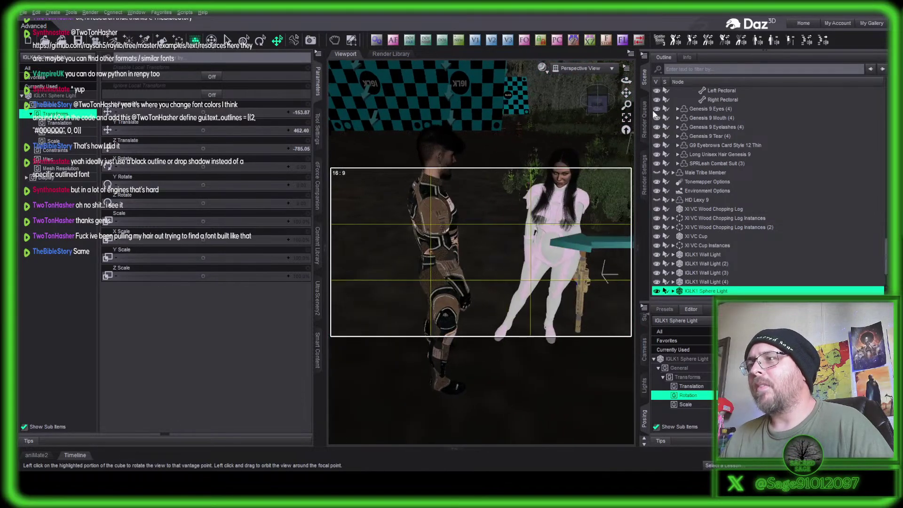
key(Right)
key(Left)
key(Left)
key(Left)
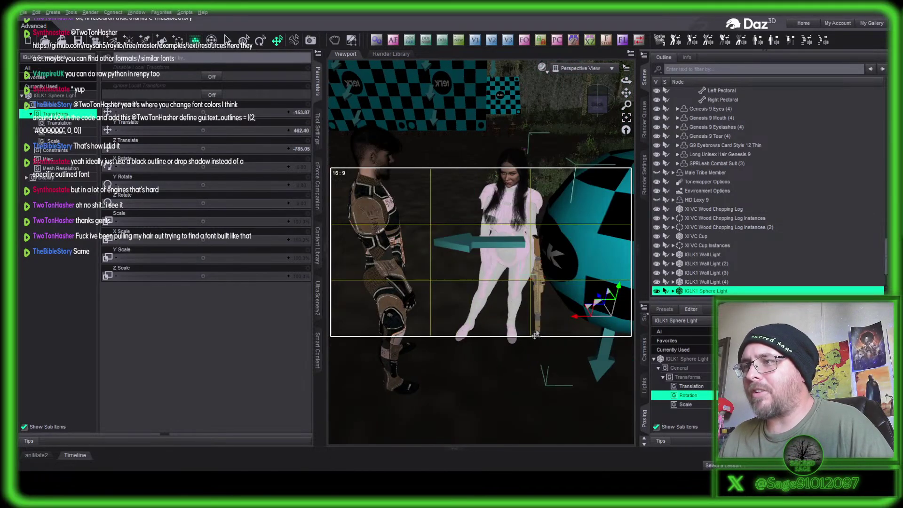
drag(585, 309, 486, 291)
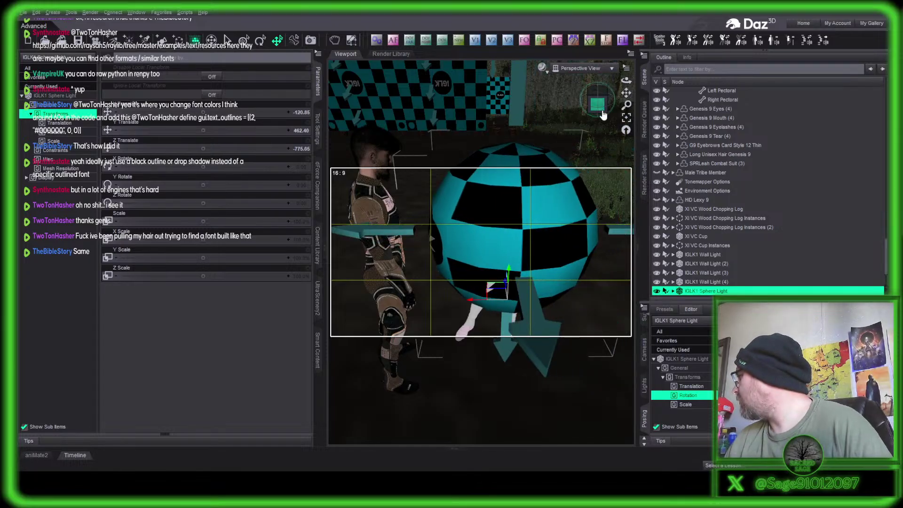
Select HID Ariel 9 together with Michael 9 HD in the scene and turn her head and gaze toward him.
drag(603, 114, 423, 131)
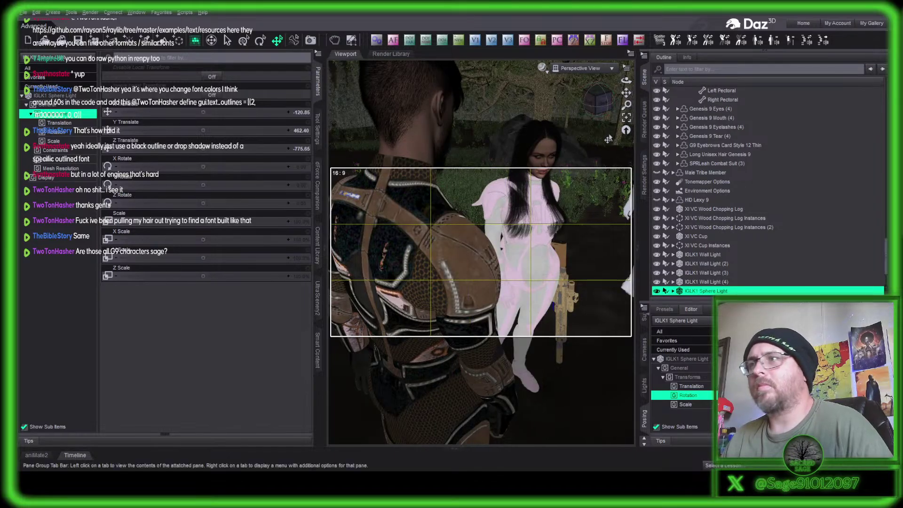
mouse_move(625, 93)
mouse_down()
mouse_move(609, 103)
mouse_move(593, 90)
mouse_move(626, 93)
mouse_move(601, 100)
mouse_move(626, 93)
mouse_up()
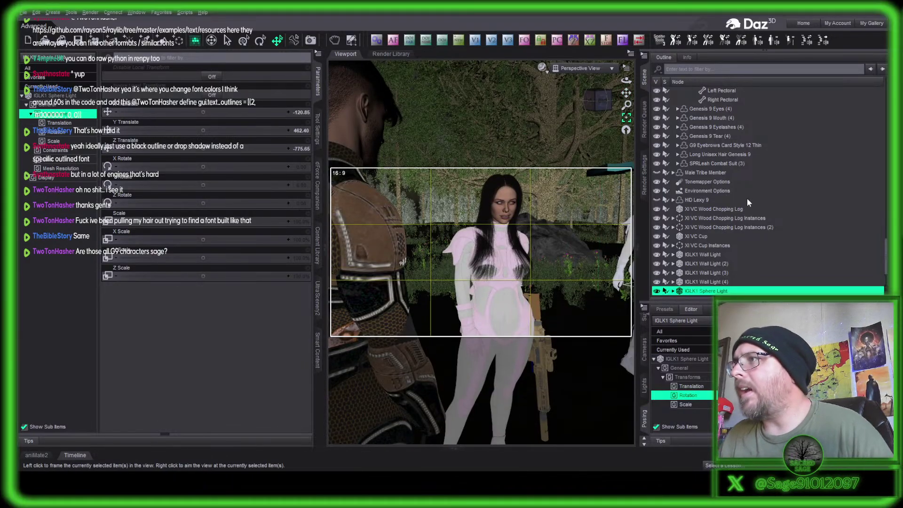
scroll(745, 198, up, 15)
scroll(739, 176, up, 2)
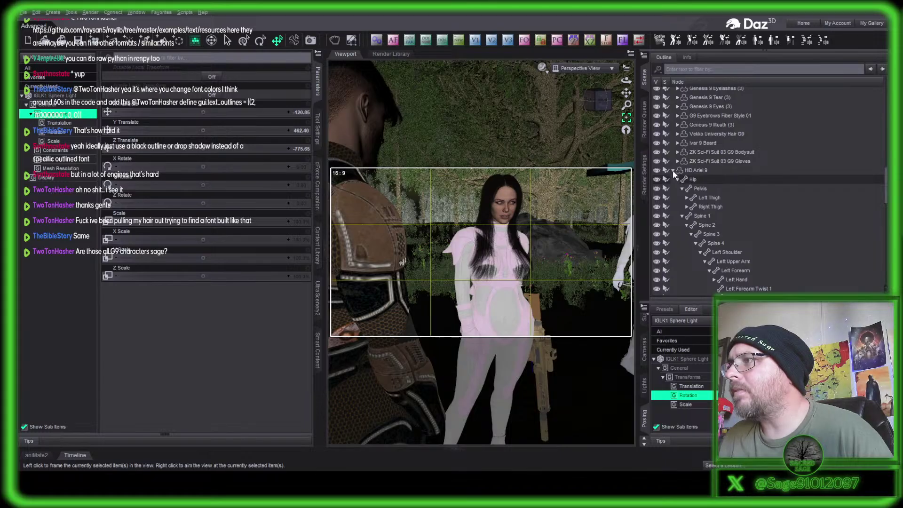
click(673, 170)
click(704, 171)
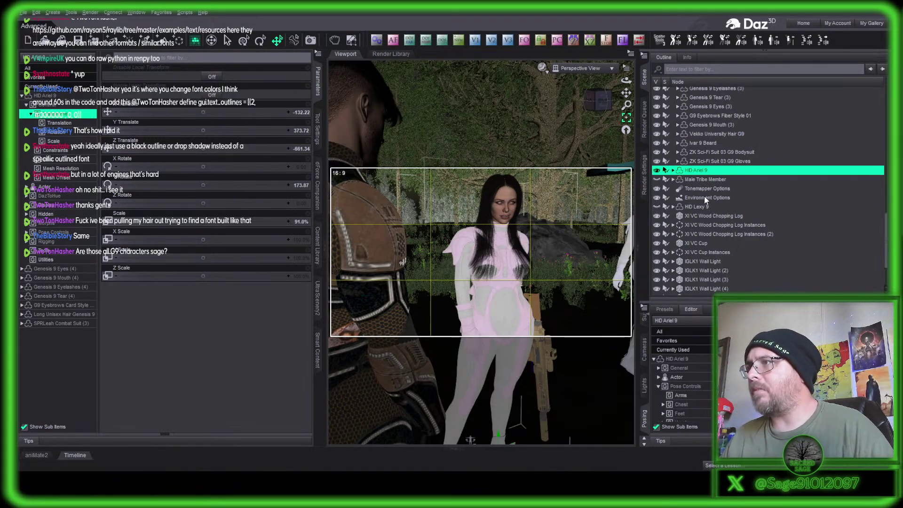
scroll(704, 193, up, 6)
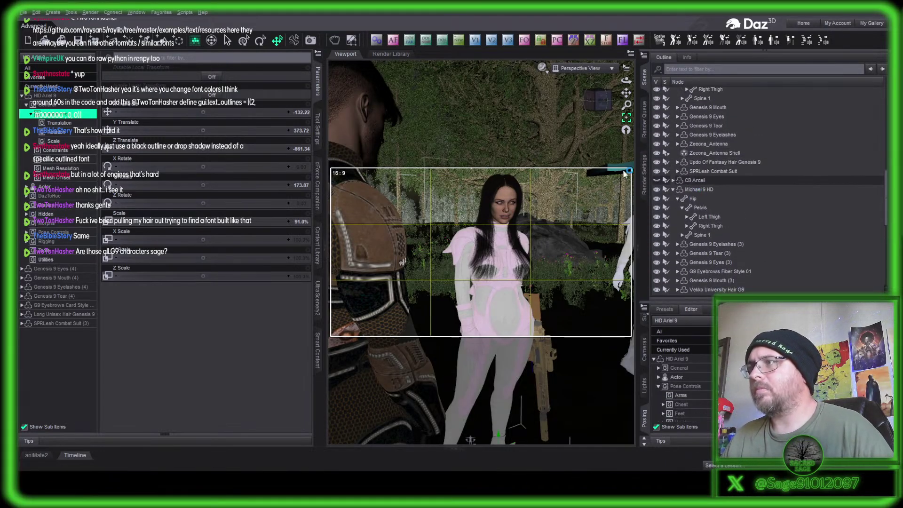
click(693, 189)
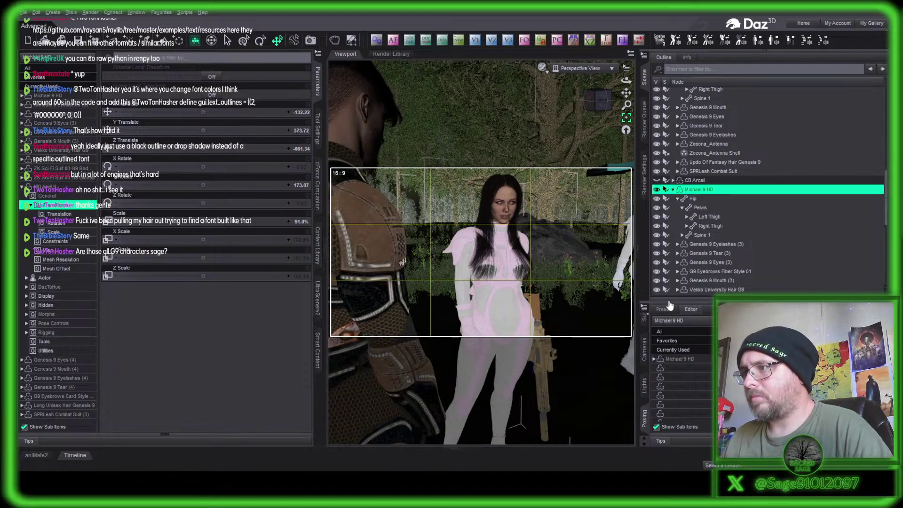
key(ctrl+s)
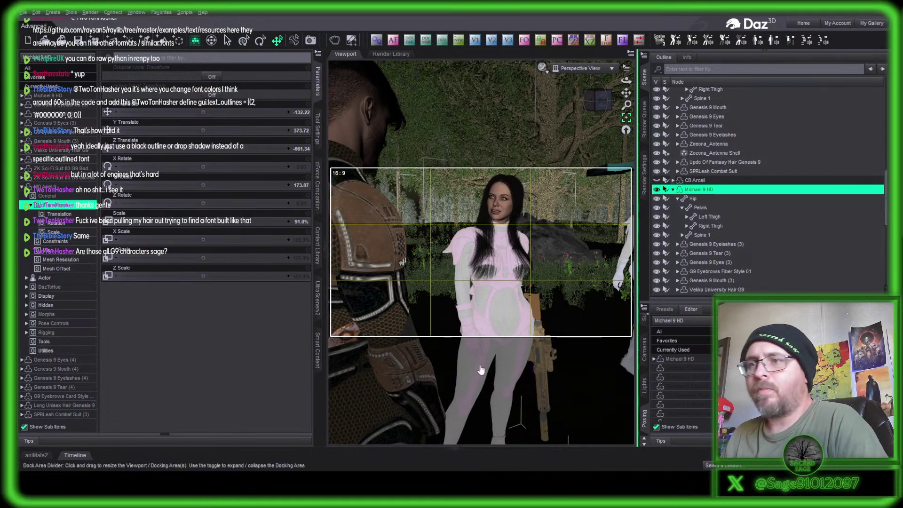
Browse the installed products in the Figures category, picking out CJ Britannia HD, HH Scarlett and HM Thalya HD for Genesis 9.
click(316, 368)
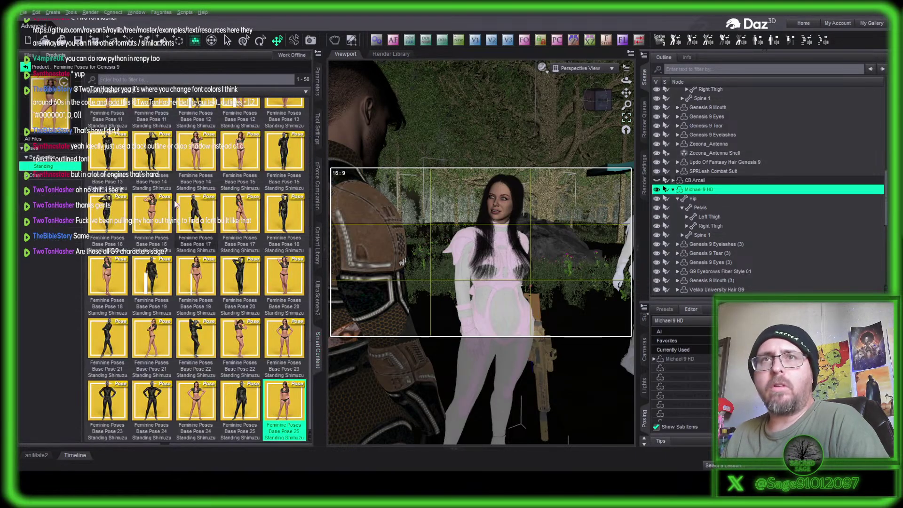
scroll(47, 177, up, 3)
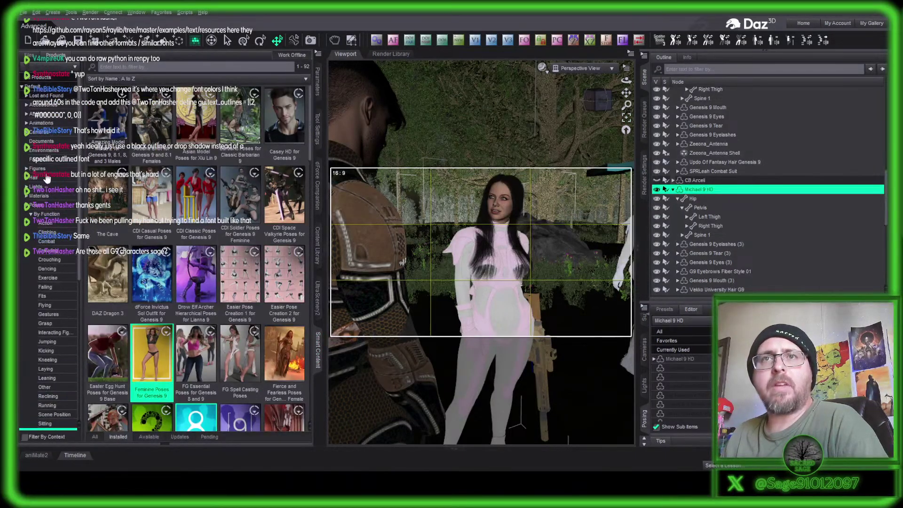
click(26, 206)
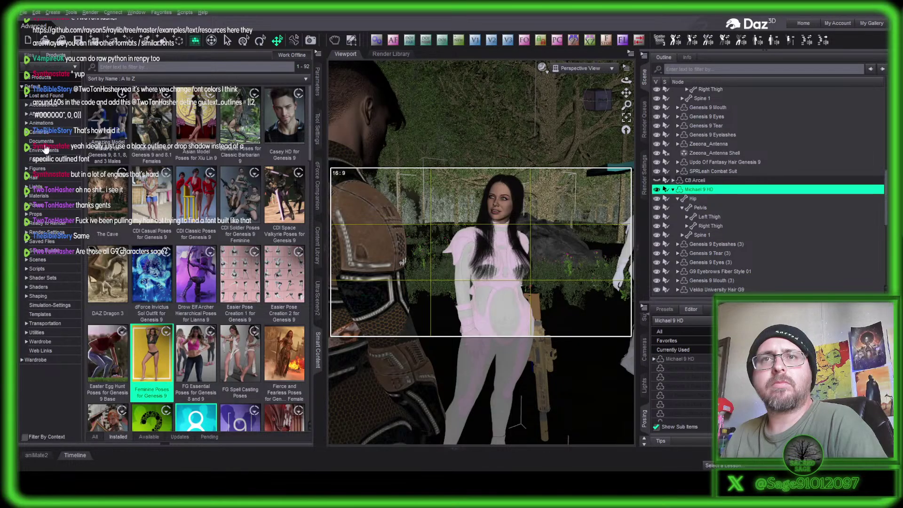
click(44, 167)
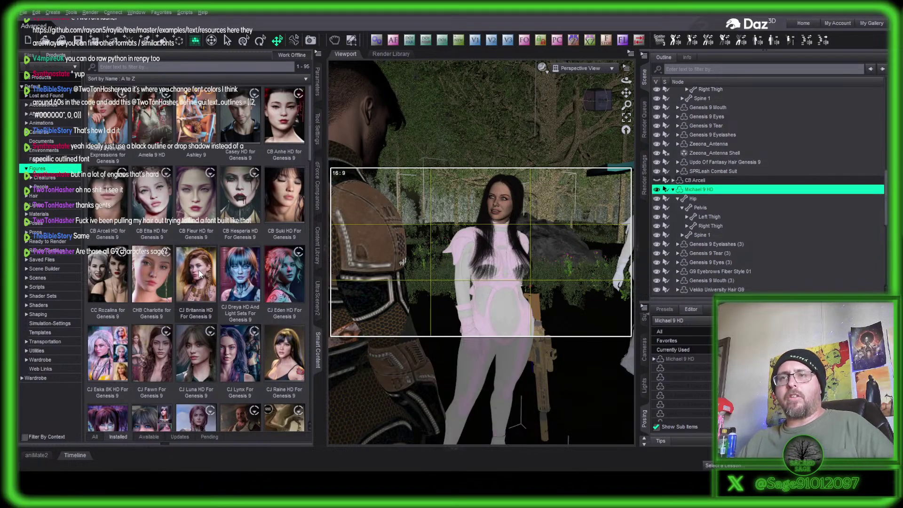
click(200, 274)
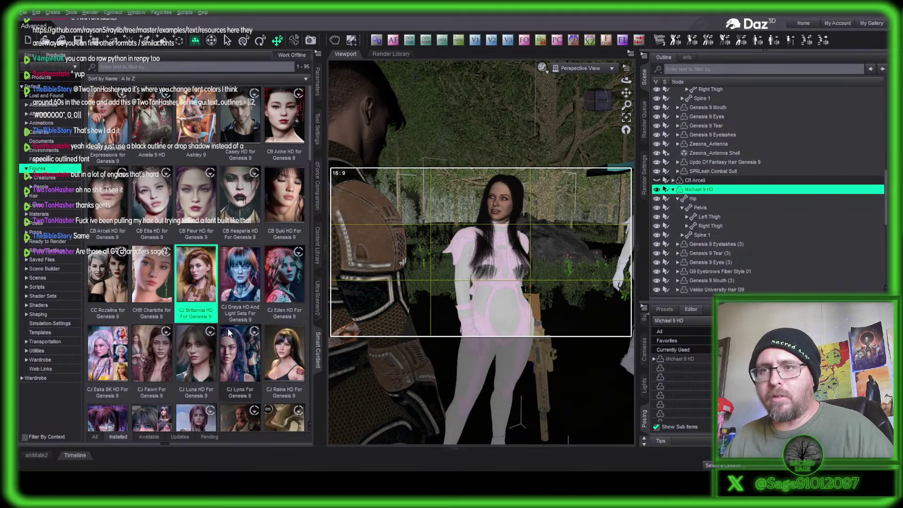
scroll(233, 329, down, 3)
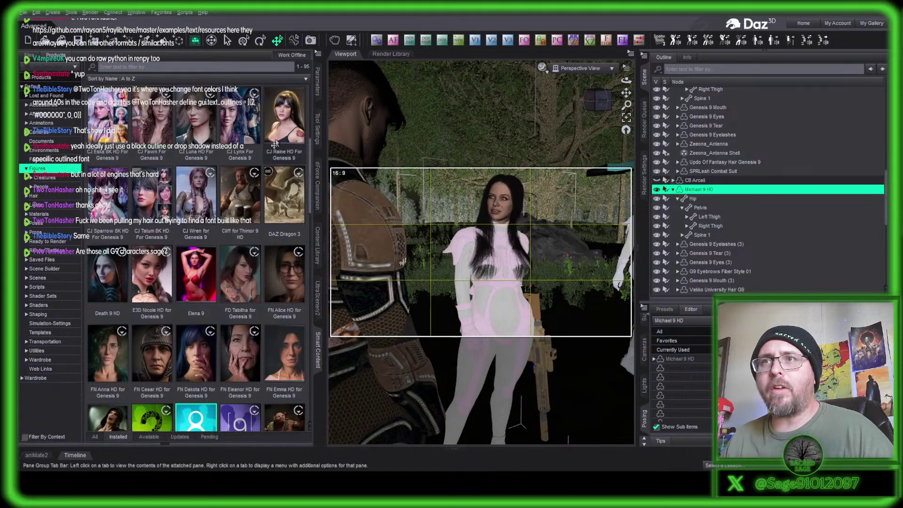
scroll(128, 127, up, 3)
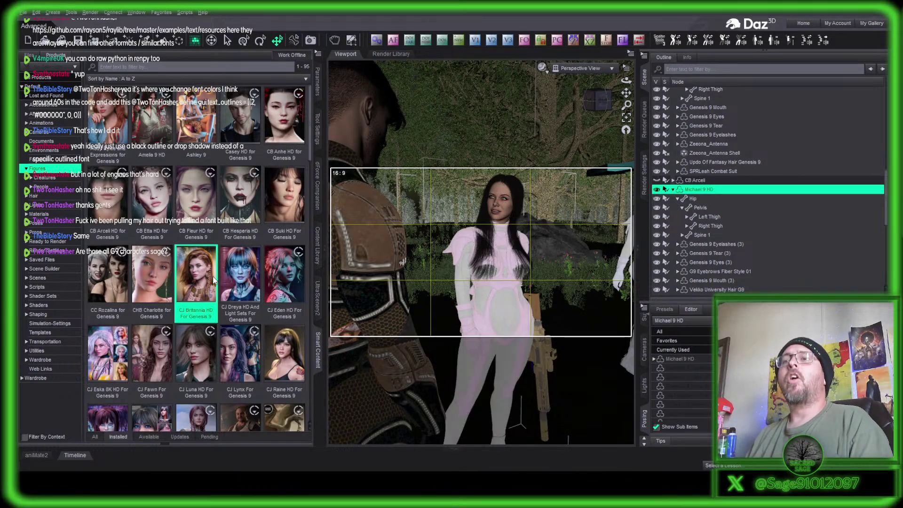
scroll(213, 280, down, 5)
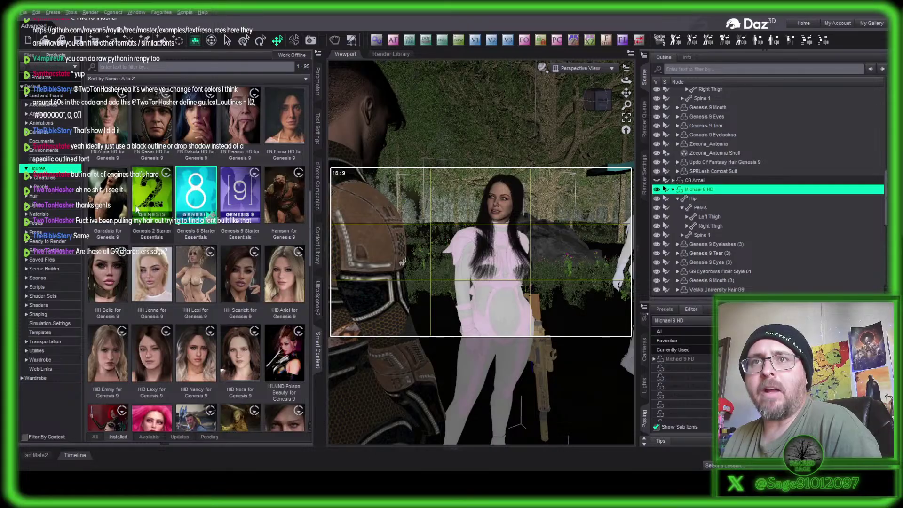
scroll(173, 185, up, 5)
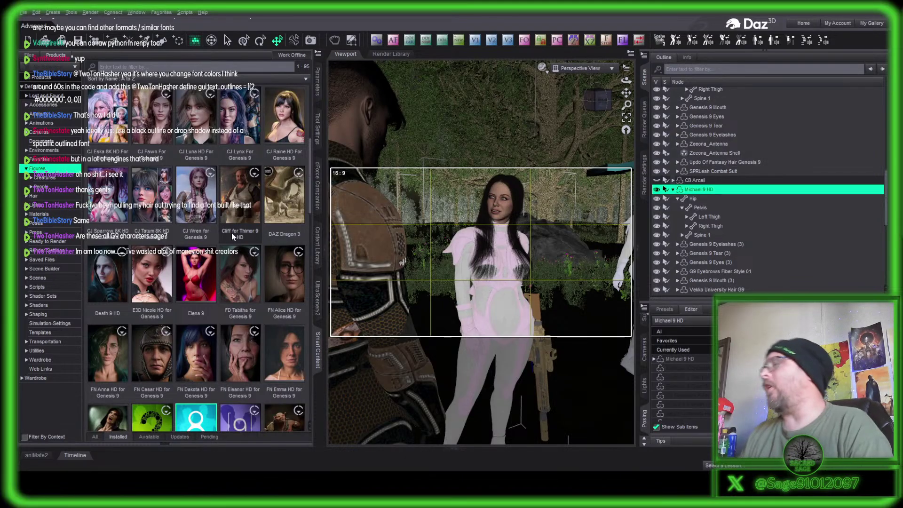
scroll(246, 224, down, 5)
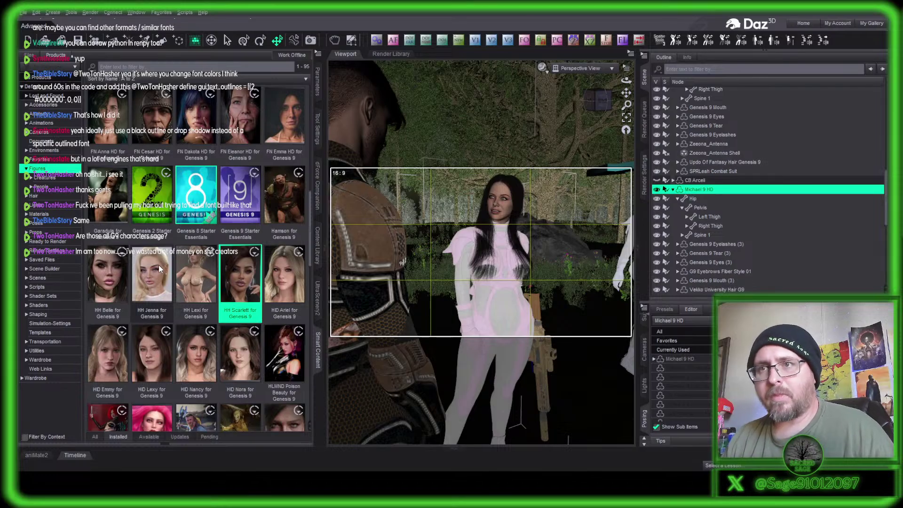
scroll(159, 264, down, 5)
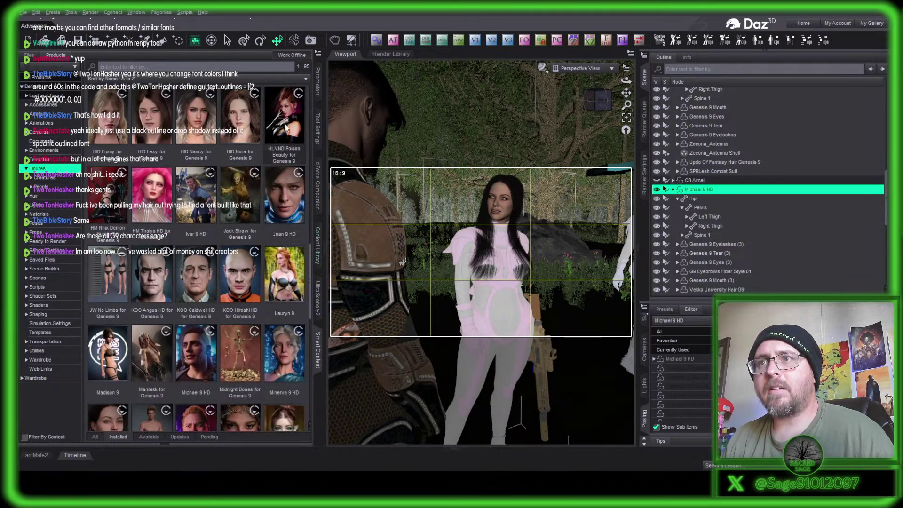
click(158, 195)
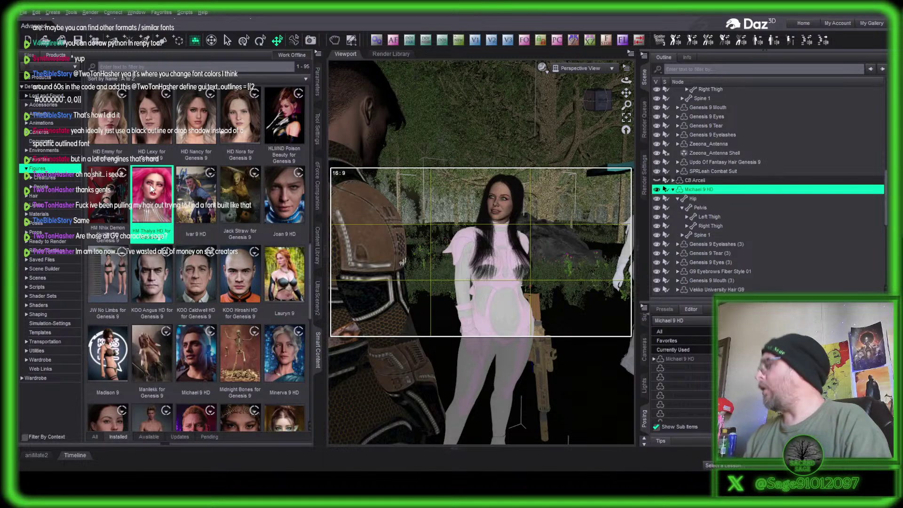
Browse the installed Hair products for Genesis 9, including Layered Winter, Voss, dForce Wet Style Curly and the contents of Eirgrid Hair.
click(46, 196)
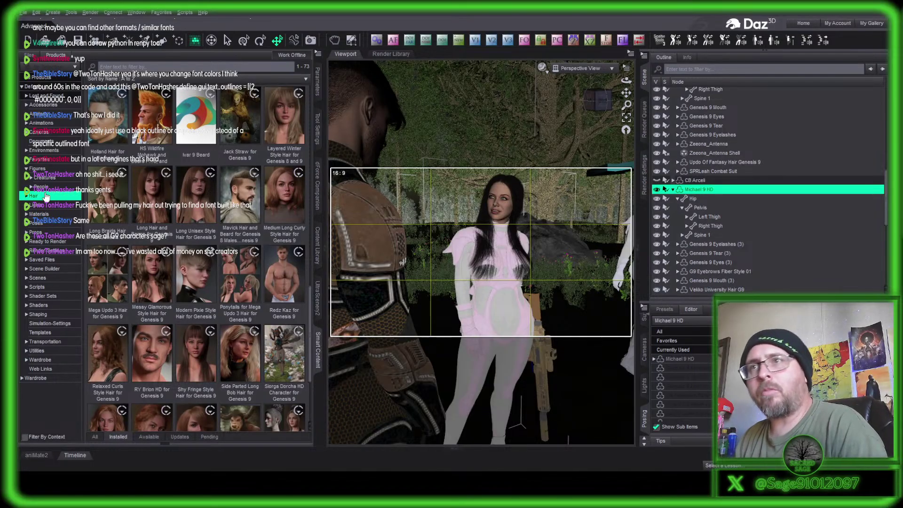
click(291, 118)
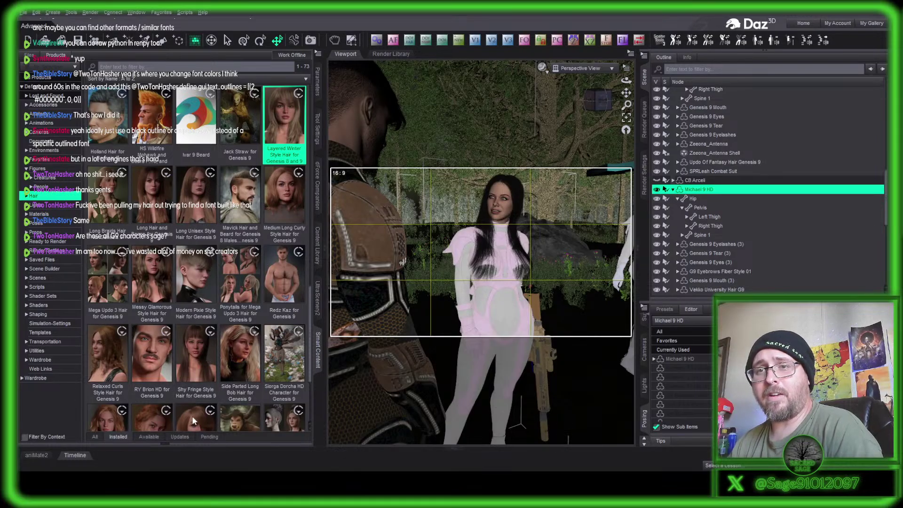
scroll(182, 396, down, 3)
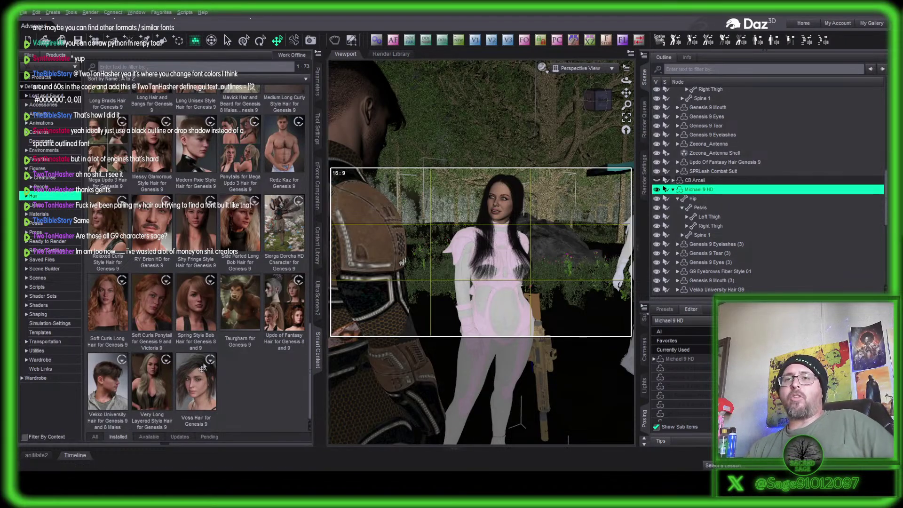
click(216, 370)
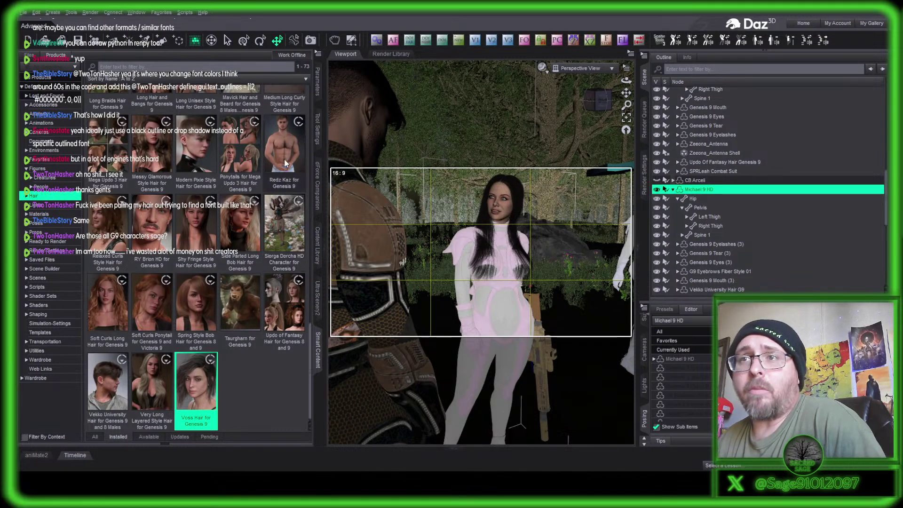
scroll(292, 235, up, 3)
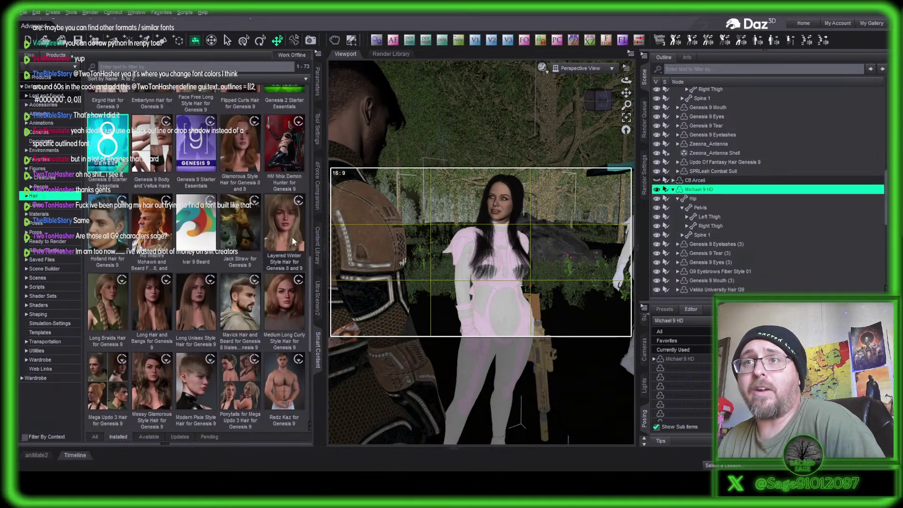
scroll(291, 230, up, 3)
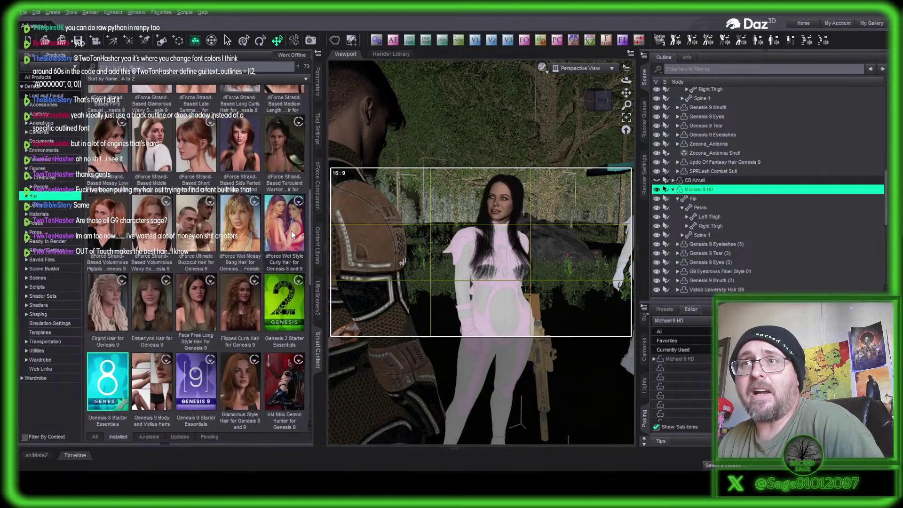
click(284, 228)
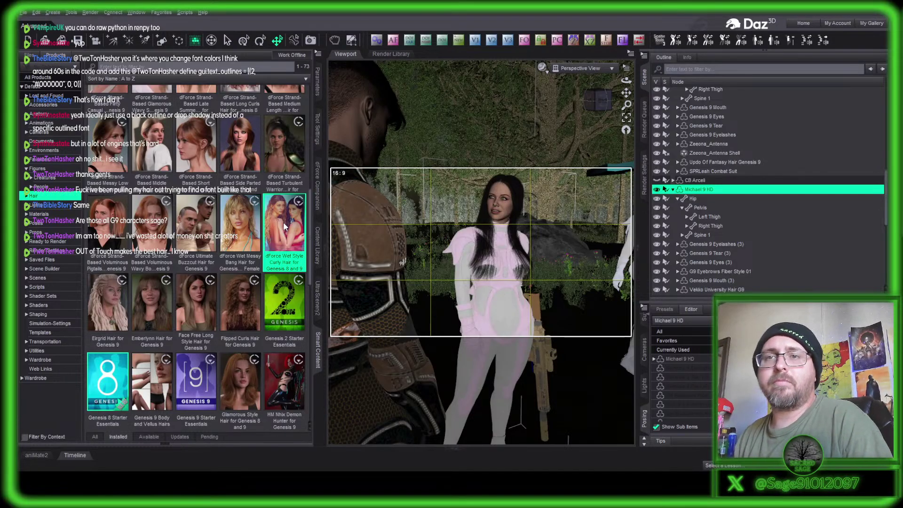
double_click(112, 301)
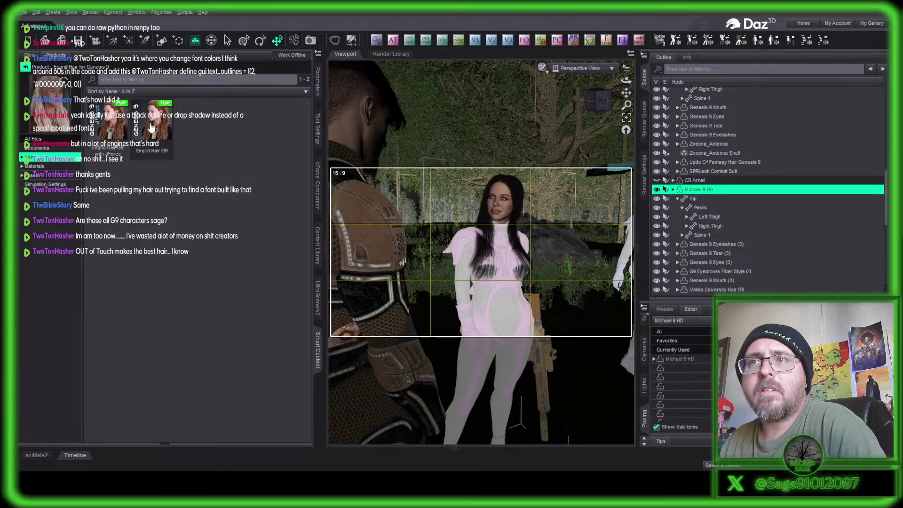
click(26, 67)
scroll(264, 283, up, 5)
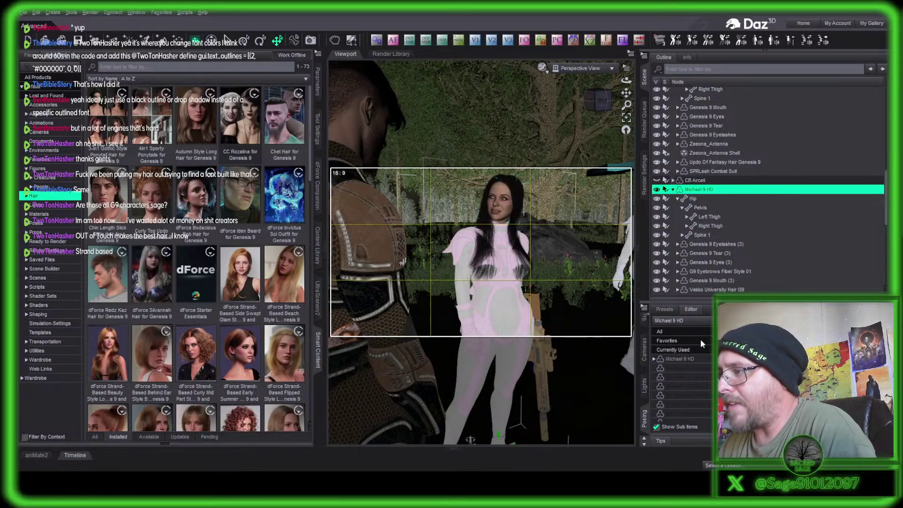
Bring up the Head pose controls of HID Ariel 9.
click(700, 352)
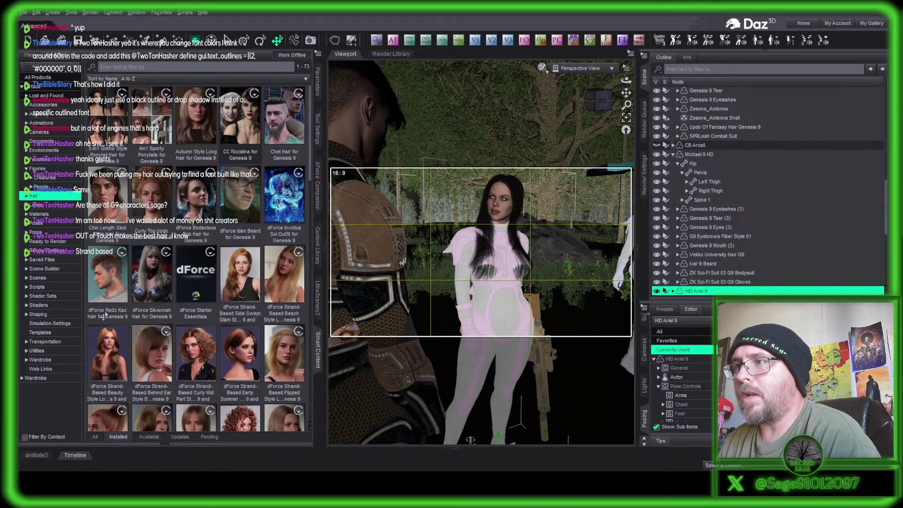
scroll(687, 390, down, 2)
click(677, 352)
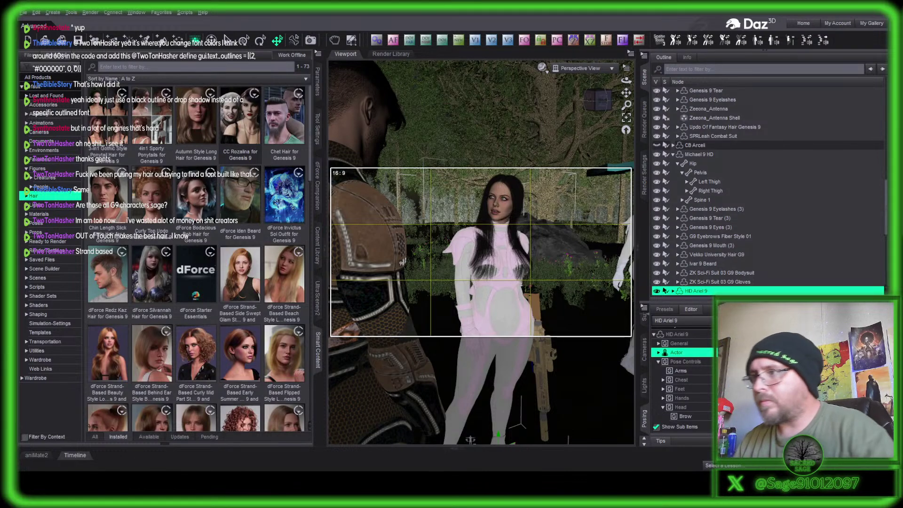
click(681, 407)
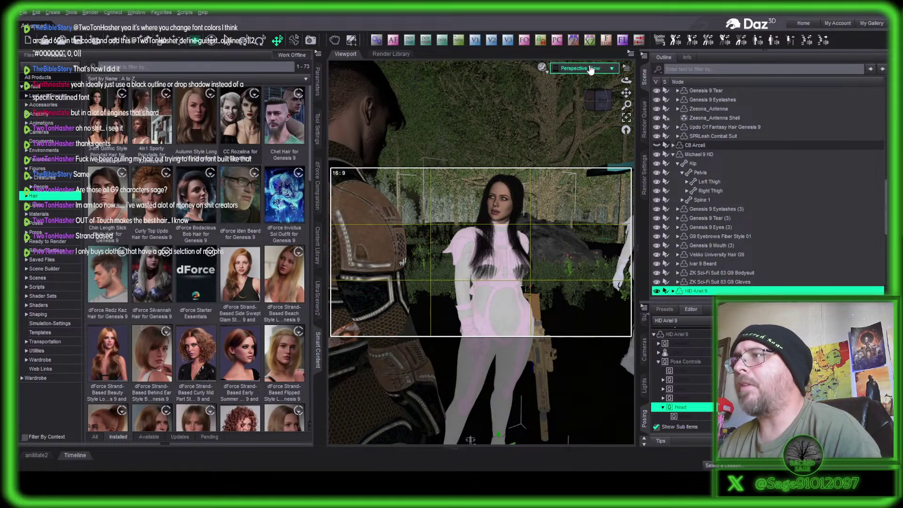
Check the view through Camera (65mm) 1, return to Perspective View, and delete that camera from the scene.
click(596, 146)
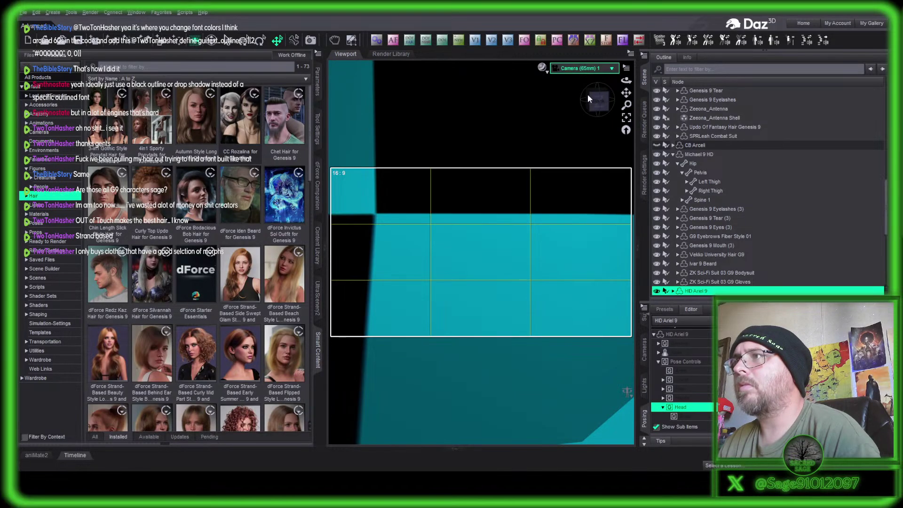
click(585, 76)
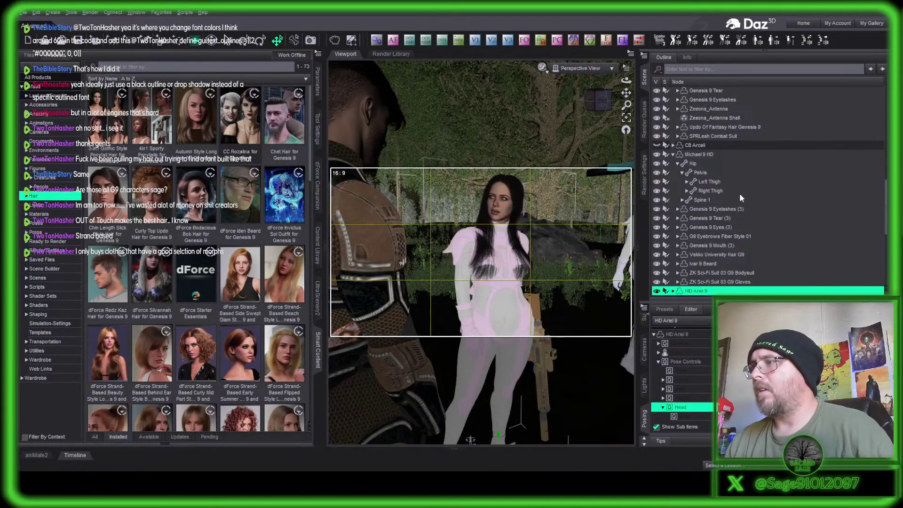
scroll(741, 211, down, 6)
scroll(741, 212, down, 2)
click(714, 290)
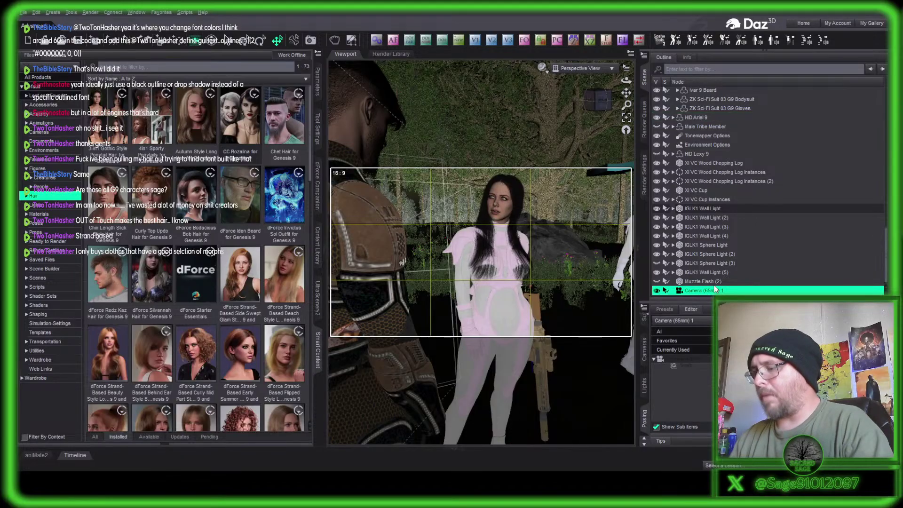
key(Delete)
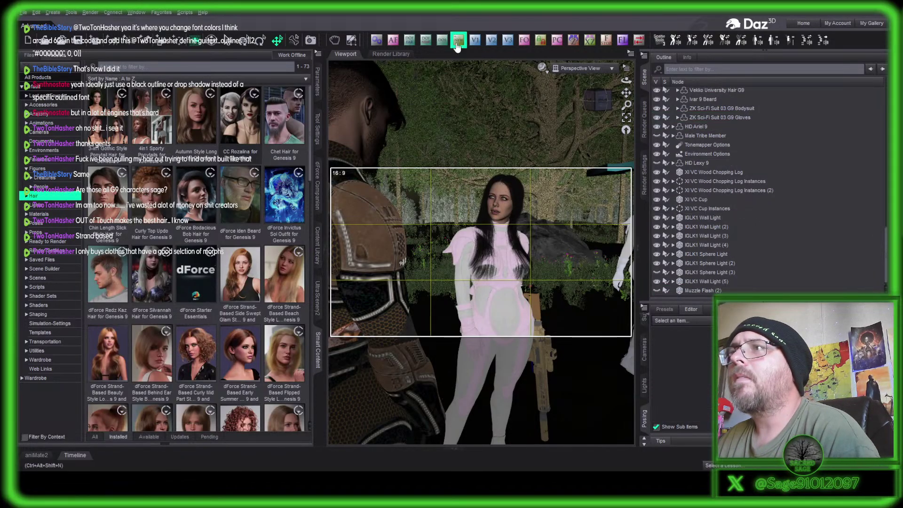
Look through a new Camera (65mm) 1 matching the current perspective framing and select HID Ariel 9.
click(580, 71)
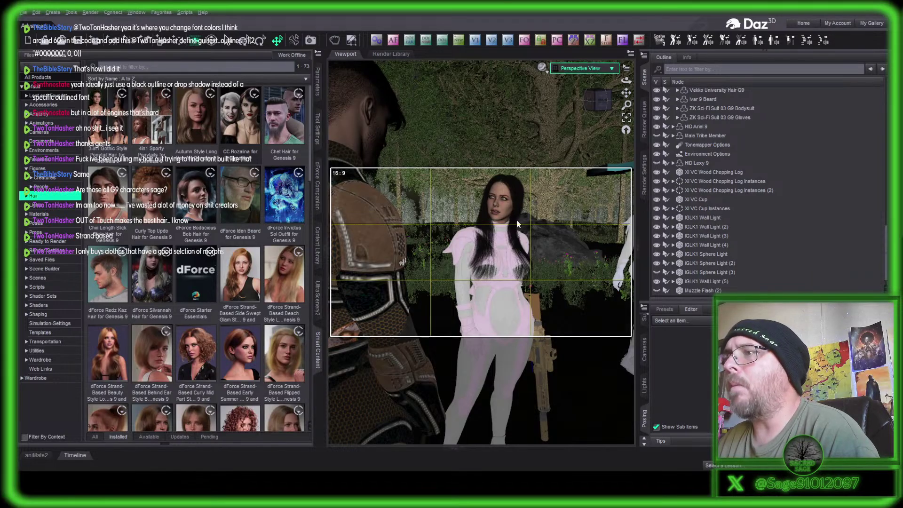
click(591, 148)
click(491, 263)
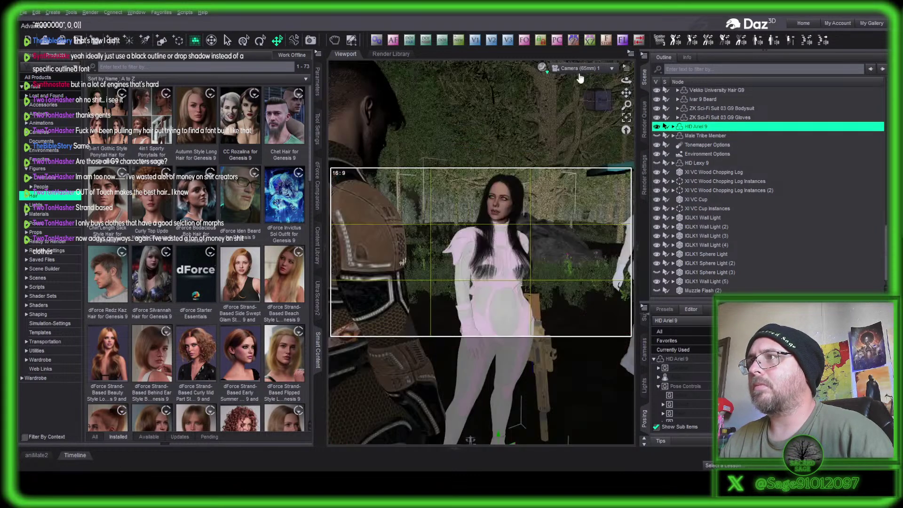
In Perspective View, move IGLK1 Sphere Light closer to HID Ariel 9 on the forest floor.
click(581, 71)
click(582, 77)
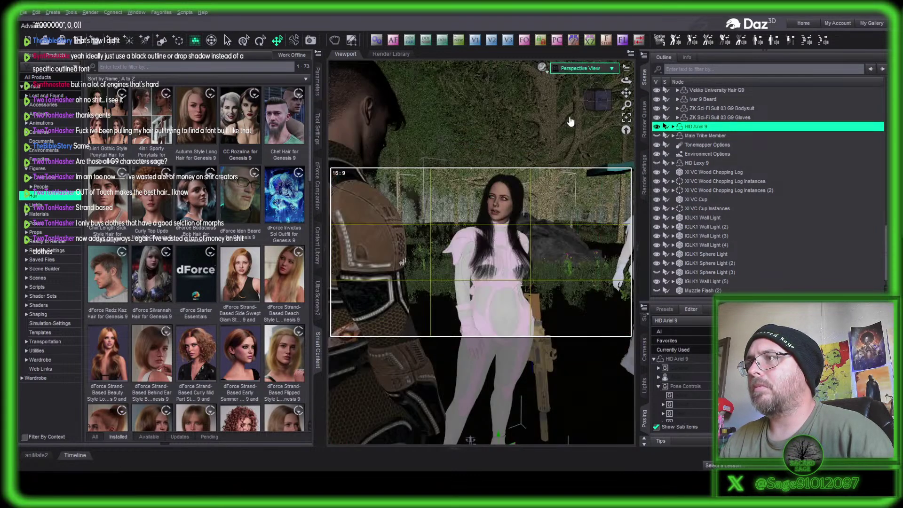
drag(595, 100, 611, 113)
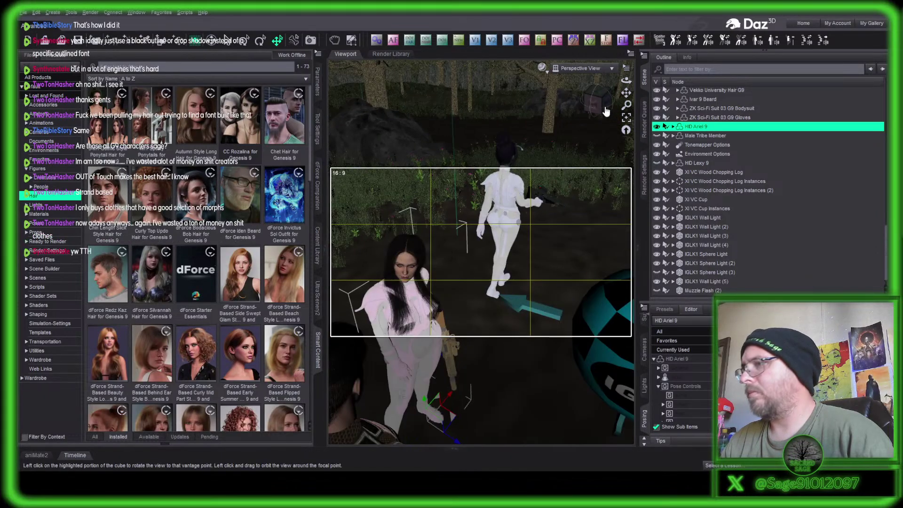
scroll(605, 337, up, 1)
click(600, 345)
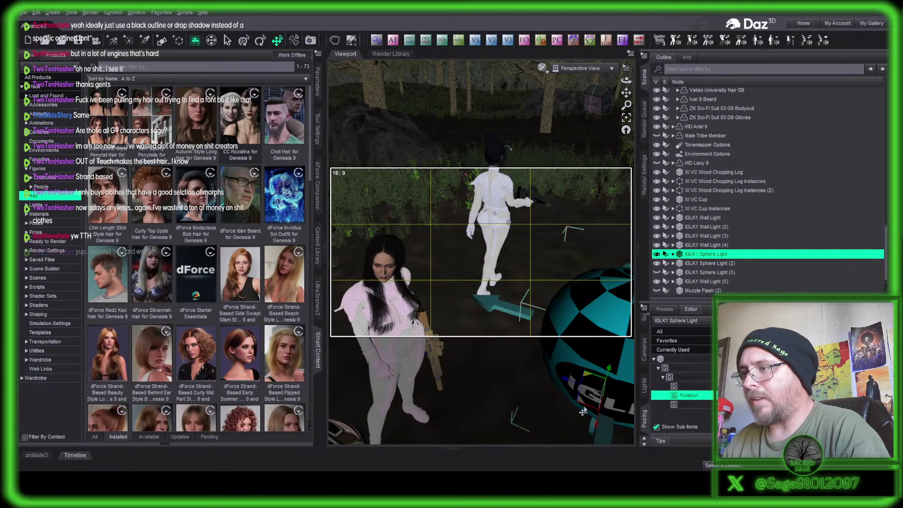
drag(563, 384, 514, 375)
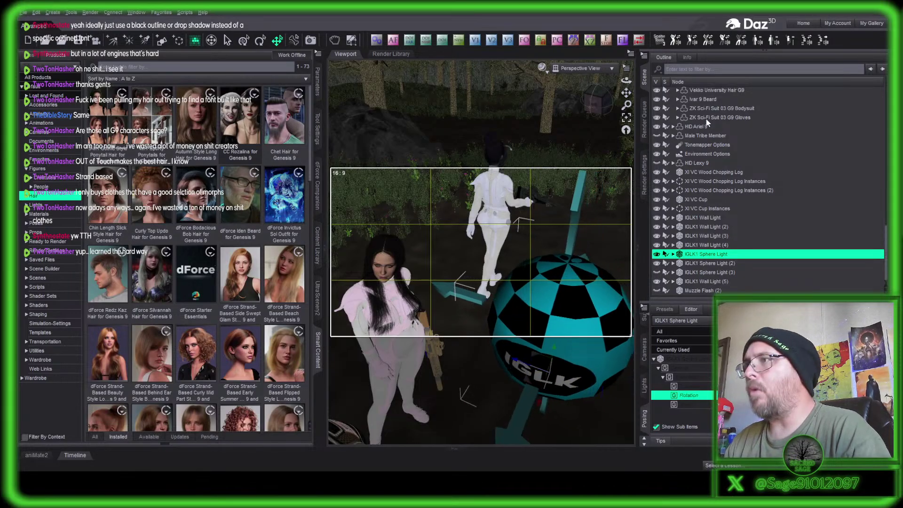
Preview the lit shot through Camera (65mm) 1 with the rendered draw style, and return to the textured view.
click(591, 152)
click(543, 68)
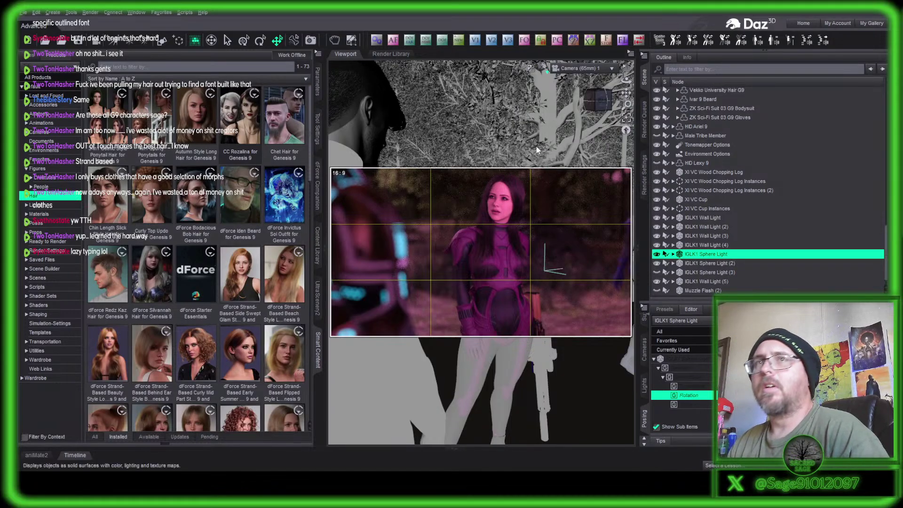
key(ctrl+9)
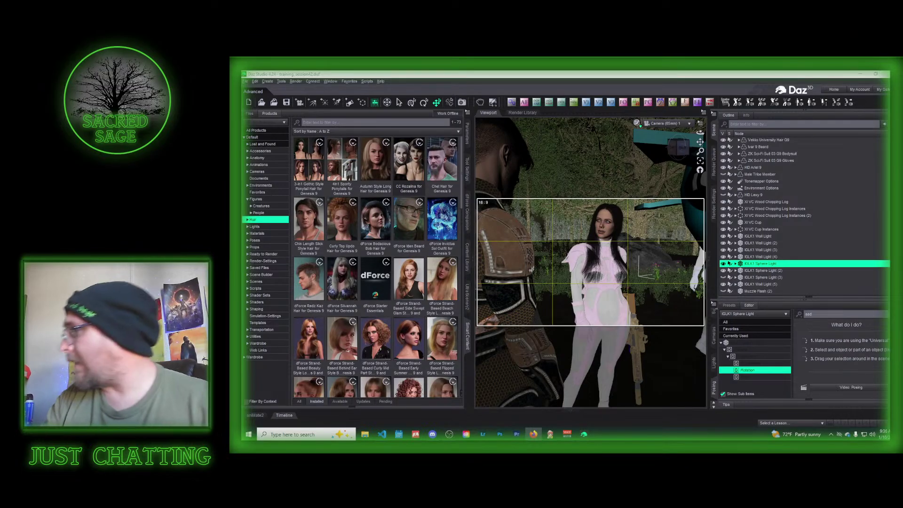
Collapse the Figures category in the product category list.
click(247, 199)
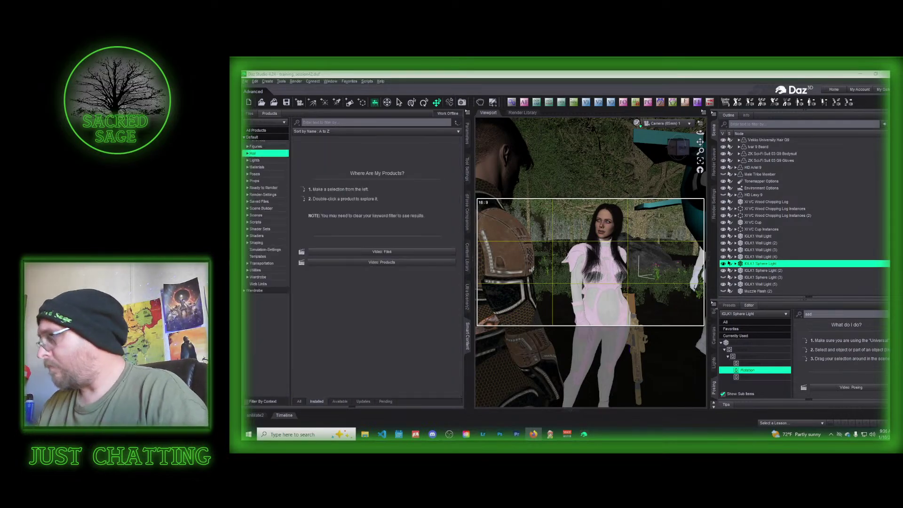